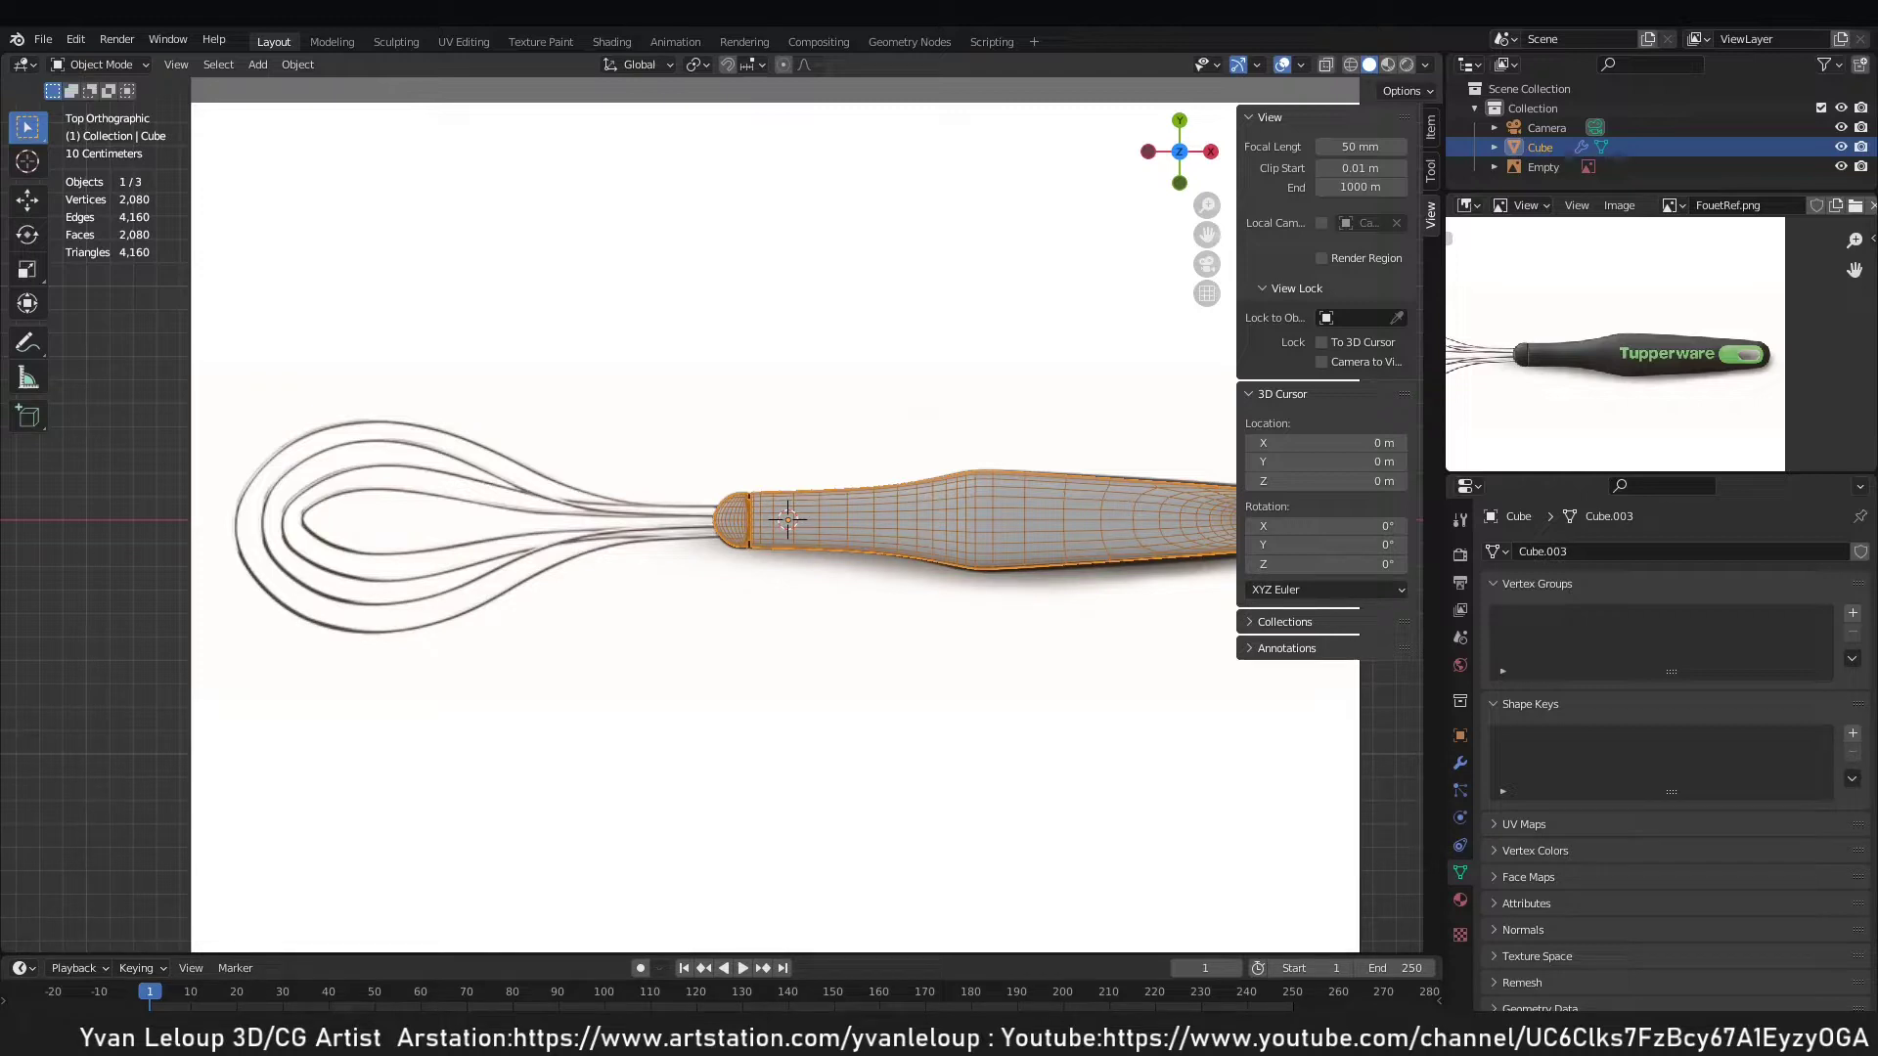
pyautogui.moveTo(812, 489); pyautogui.dragTo(1059, 395, button='middle')
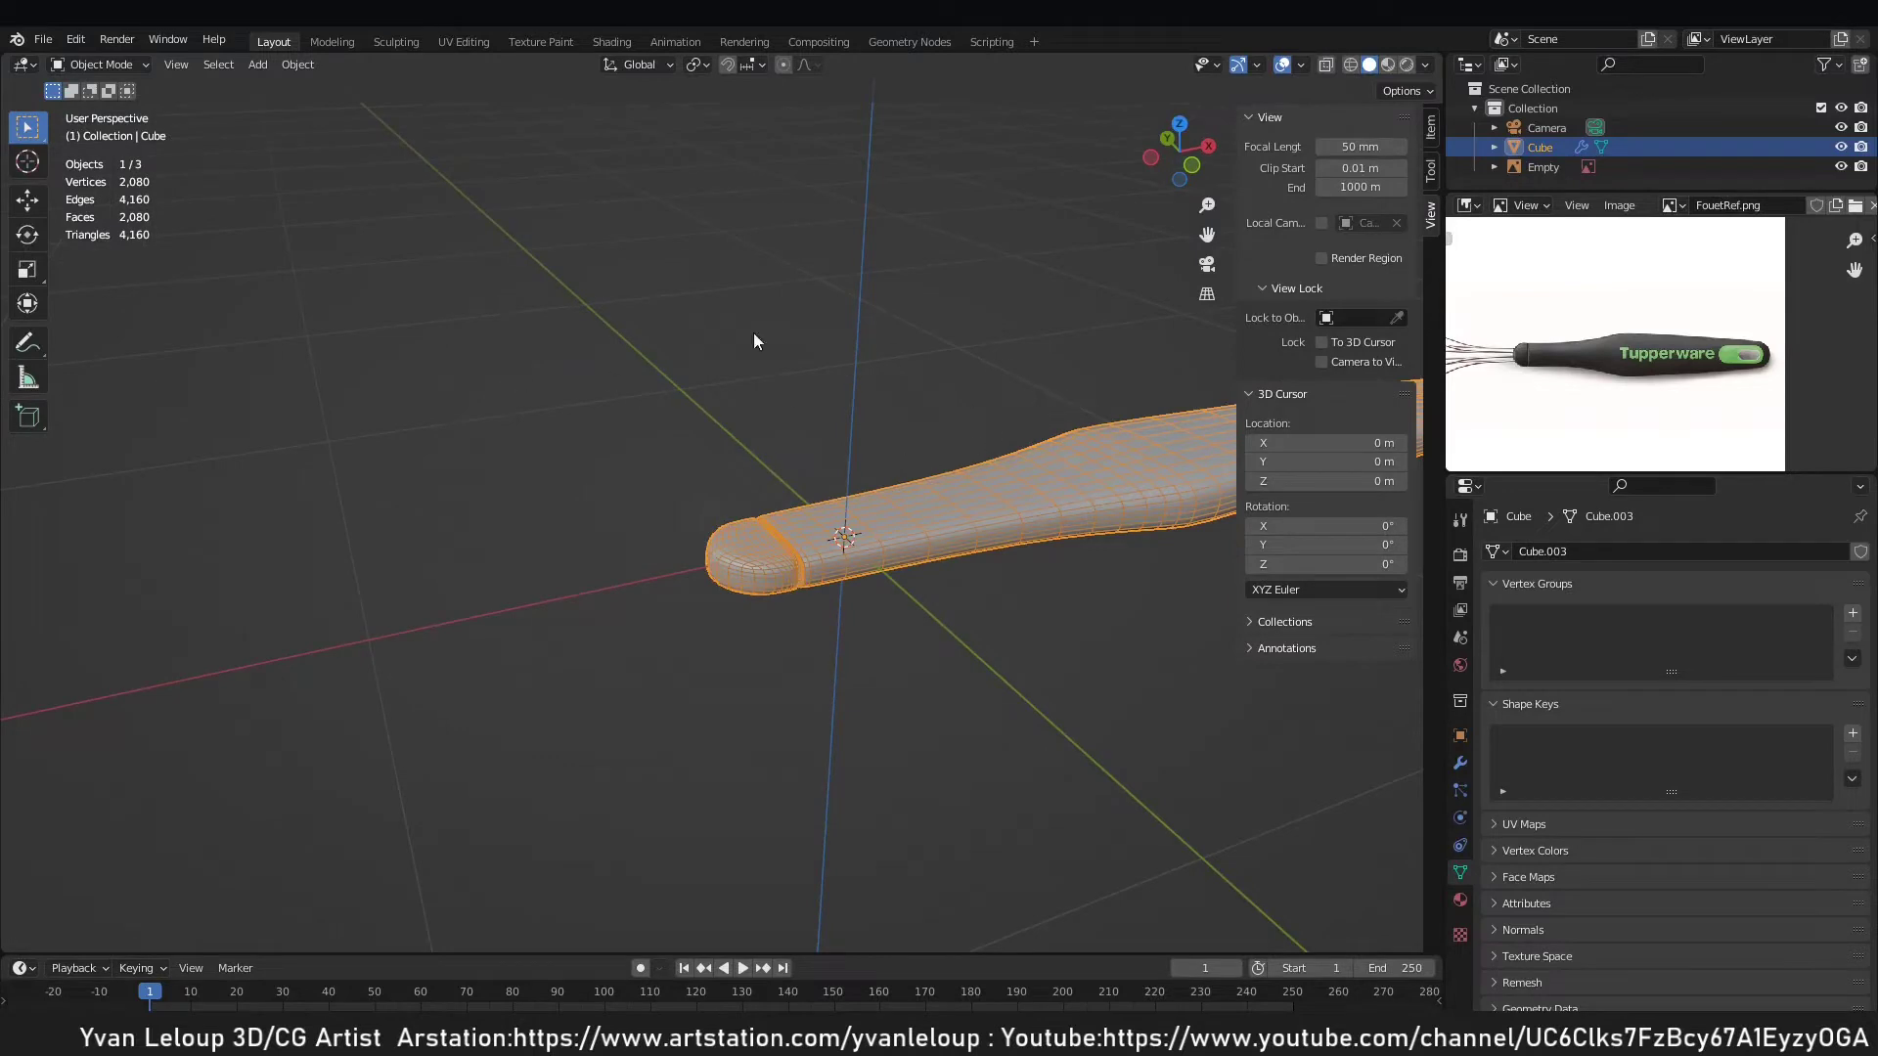
pyautogui.press('Tab')
pyautogui.scroll(2, 587, 379)
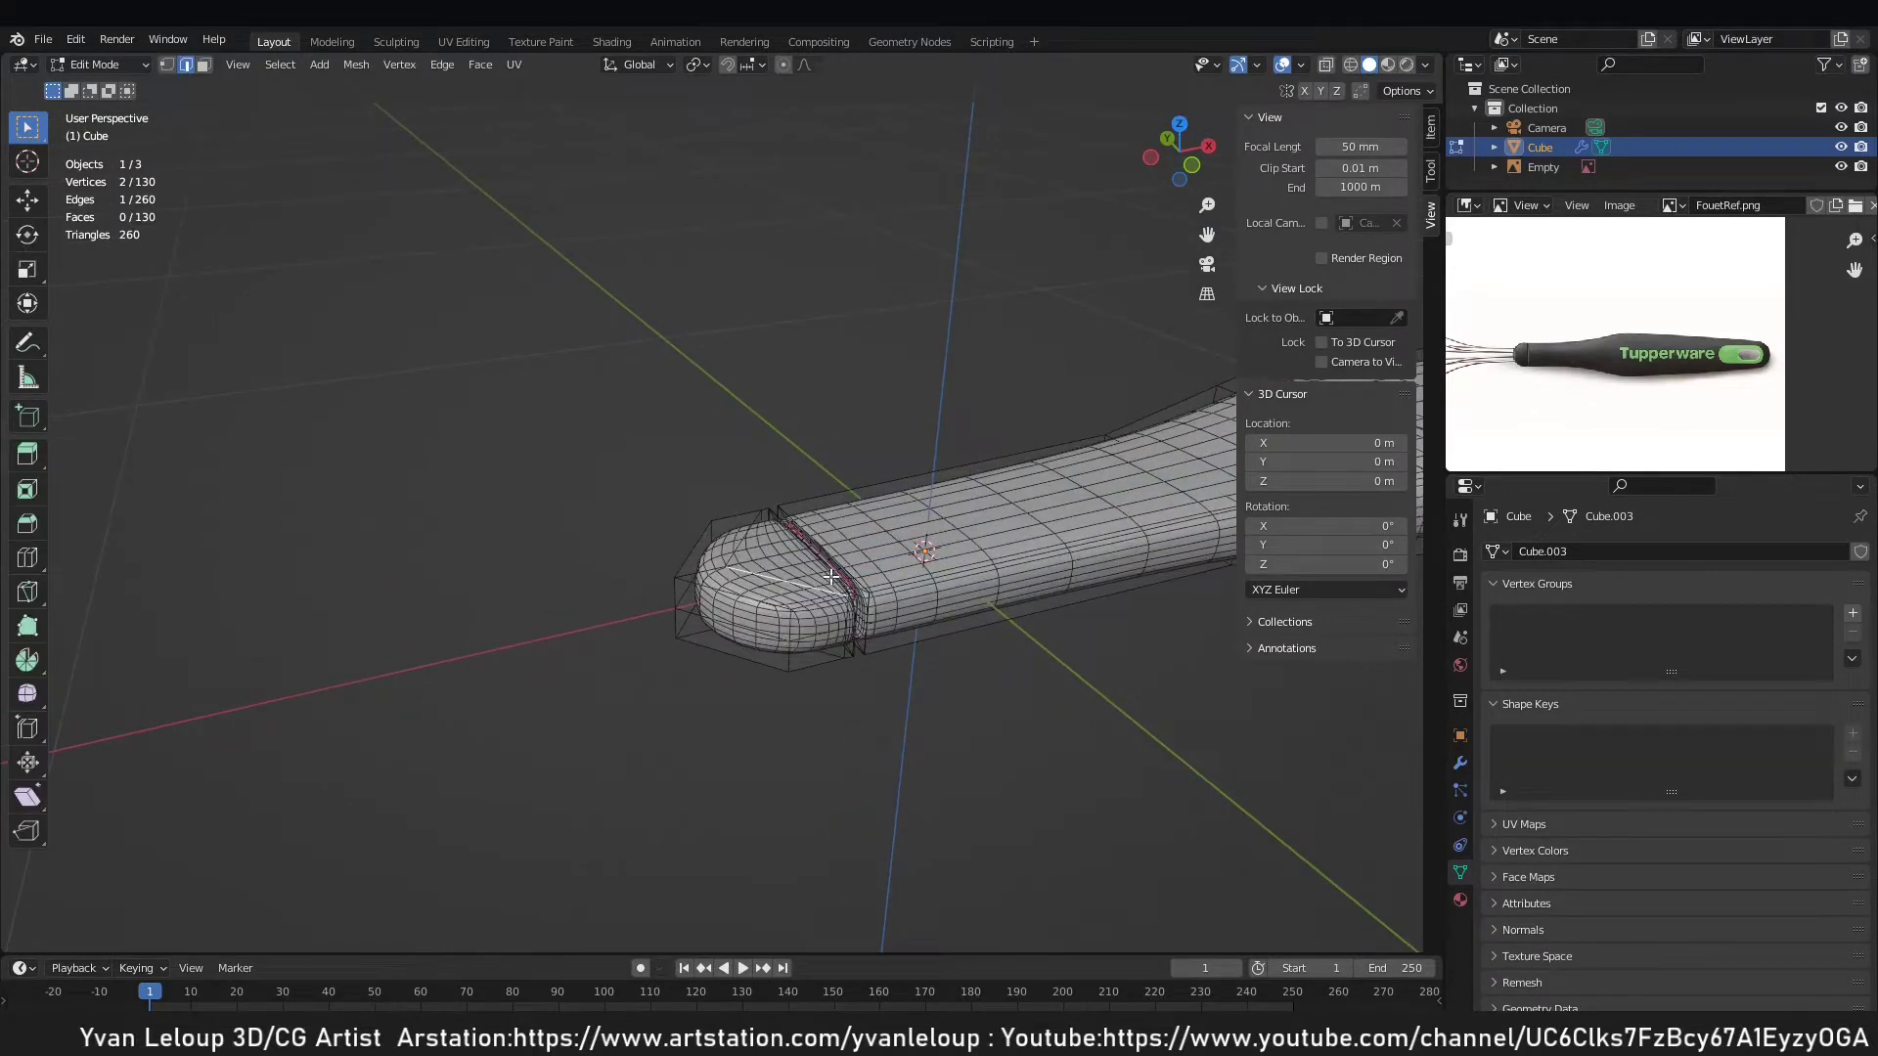
pyautogui.press('1')
pyautogui.press('3')
pyautogui.click(904, 552)
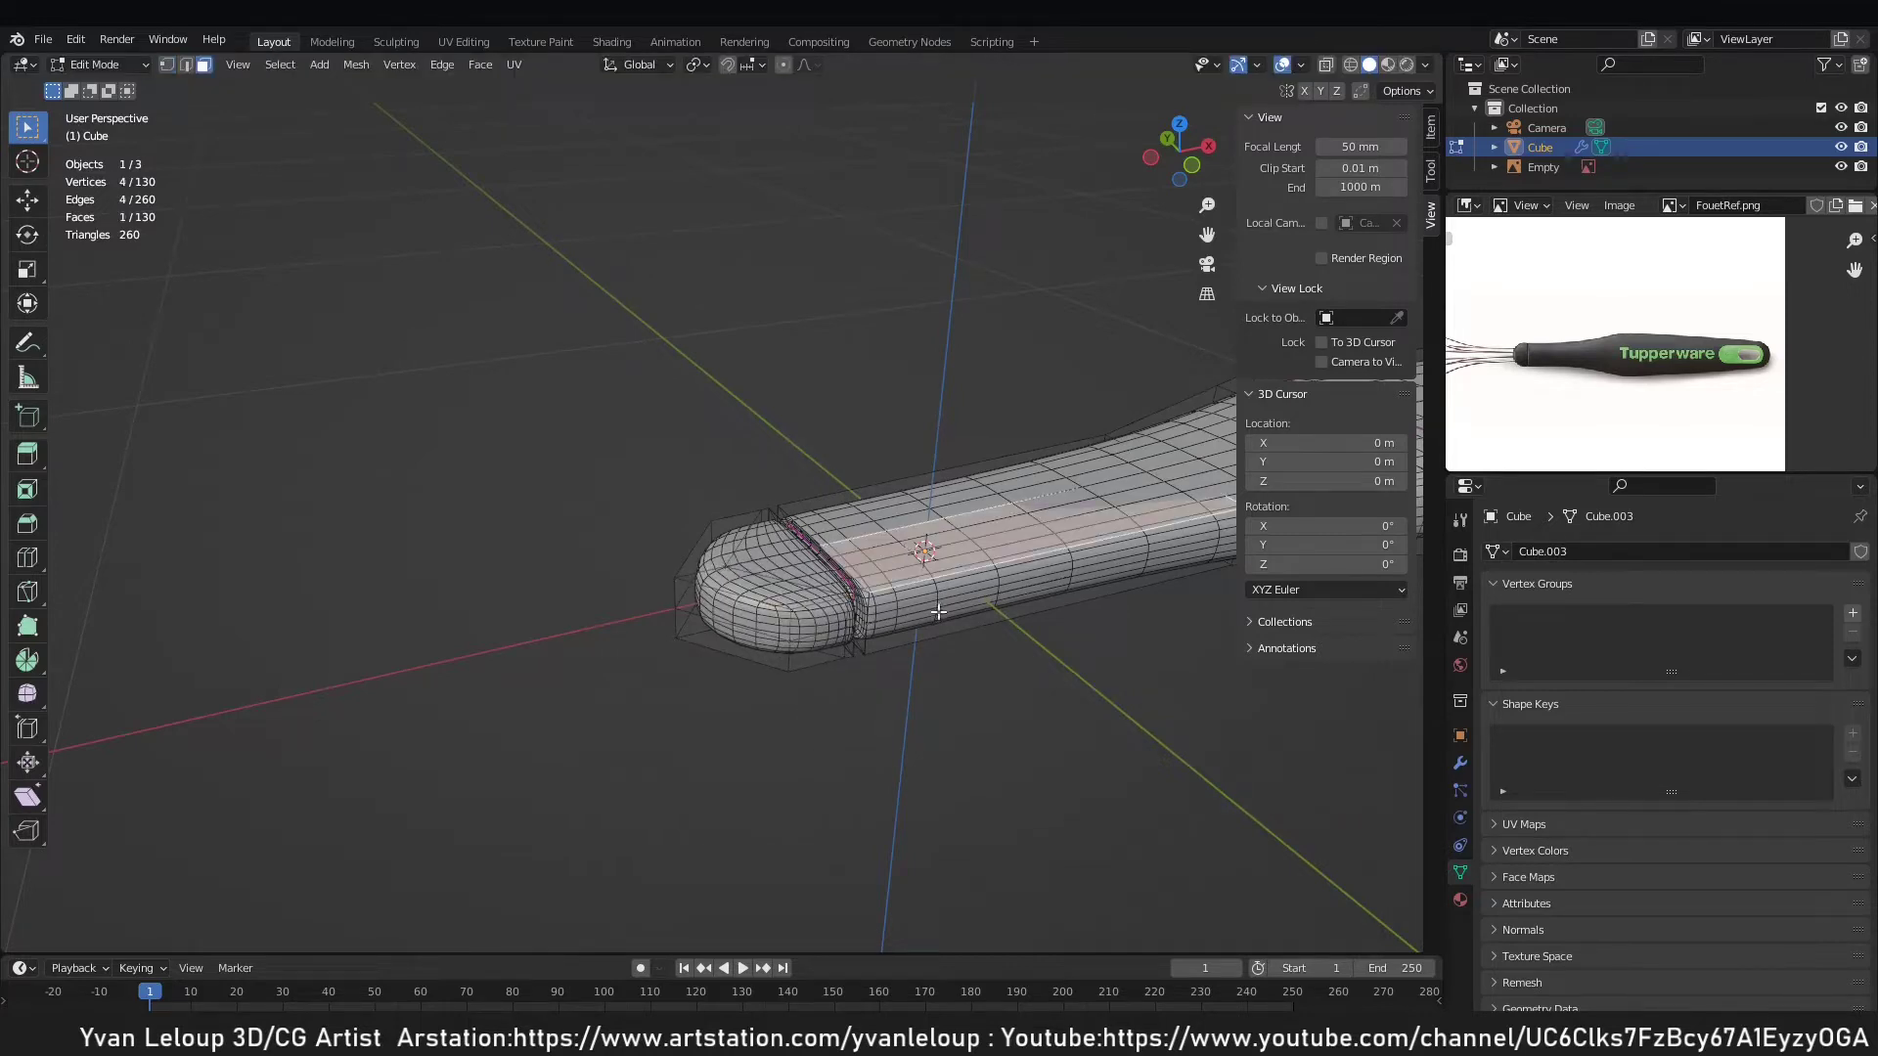
pyautogui.press('g')
pyautogui.press('z')
pyautogui.rightClick(941, 533)
pyautogui.press('Tab')
pyautogui.scroll(-4, 947, 384)
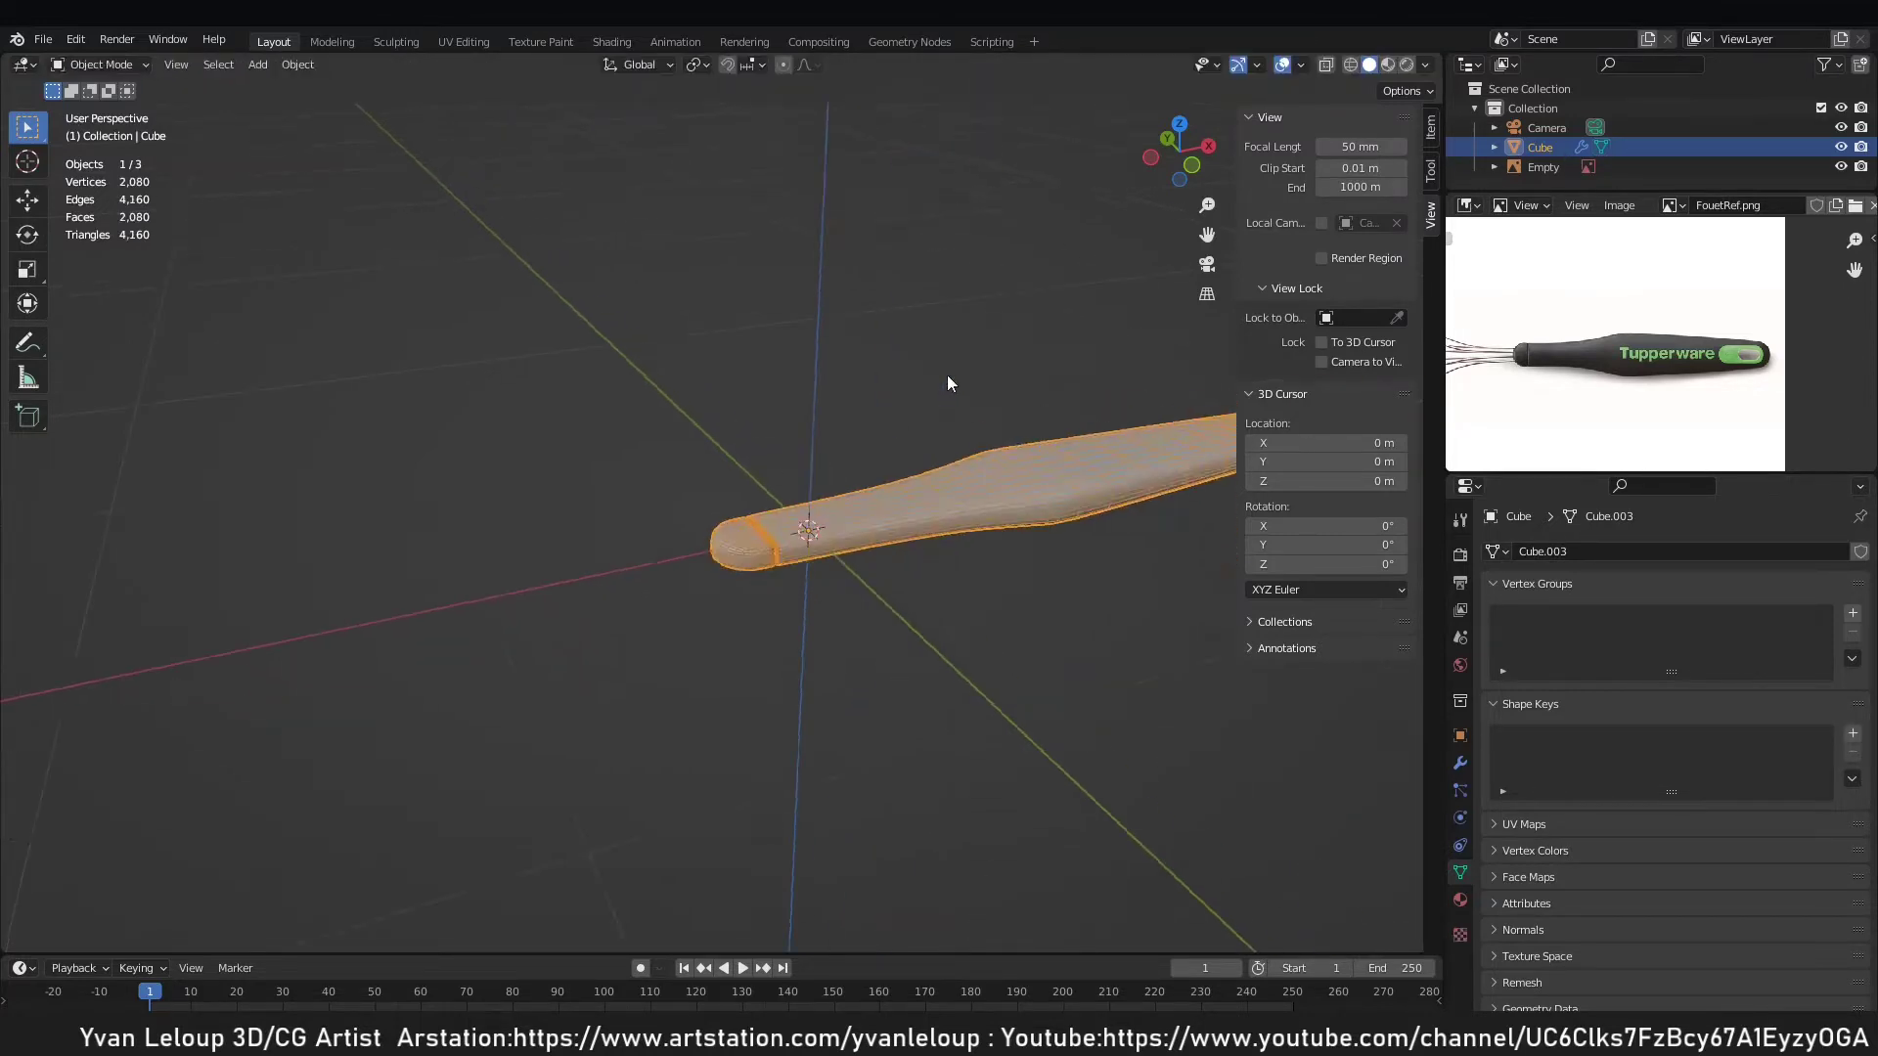
pyautogui.hotkey('shift', 'a')
pyautogui.moveTo(626, 406)
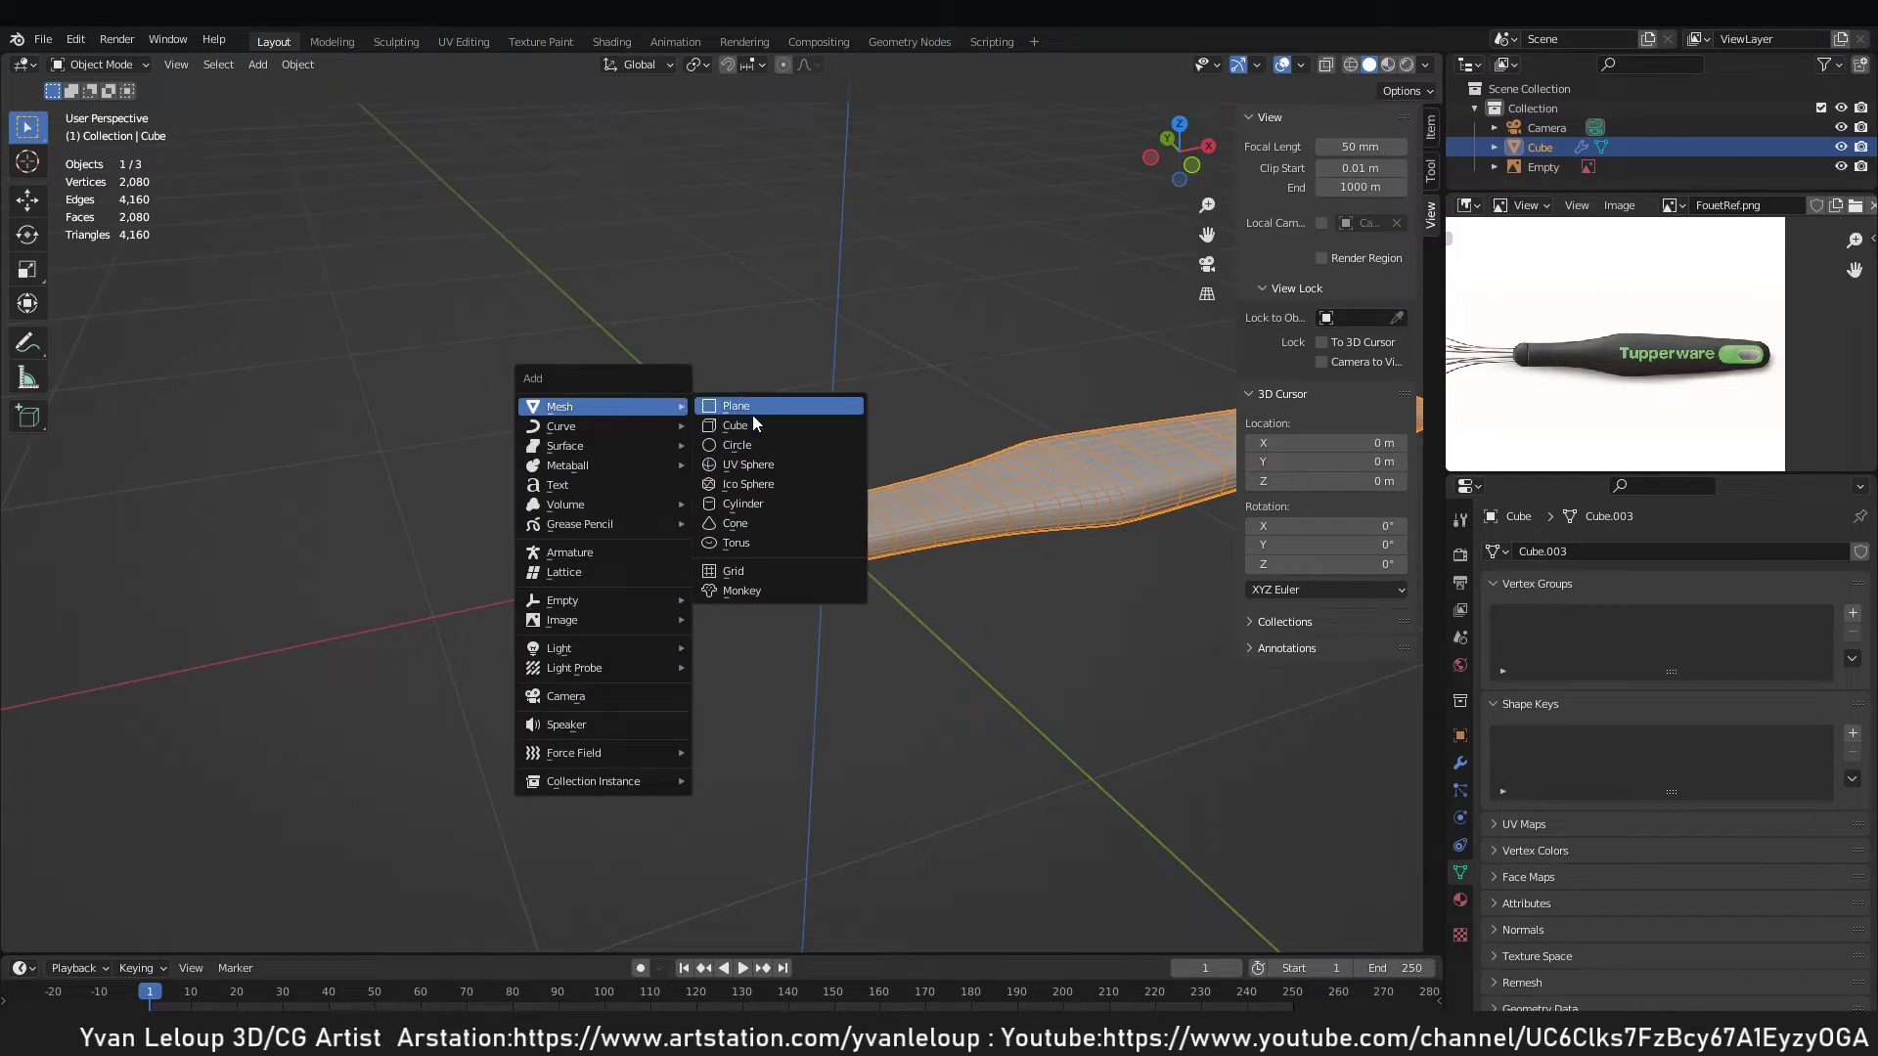
pyautogui.moveTo(1013, 402); pyautogui.dragTo(910, 467, button='middle')
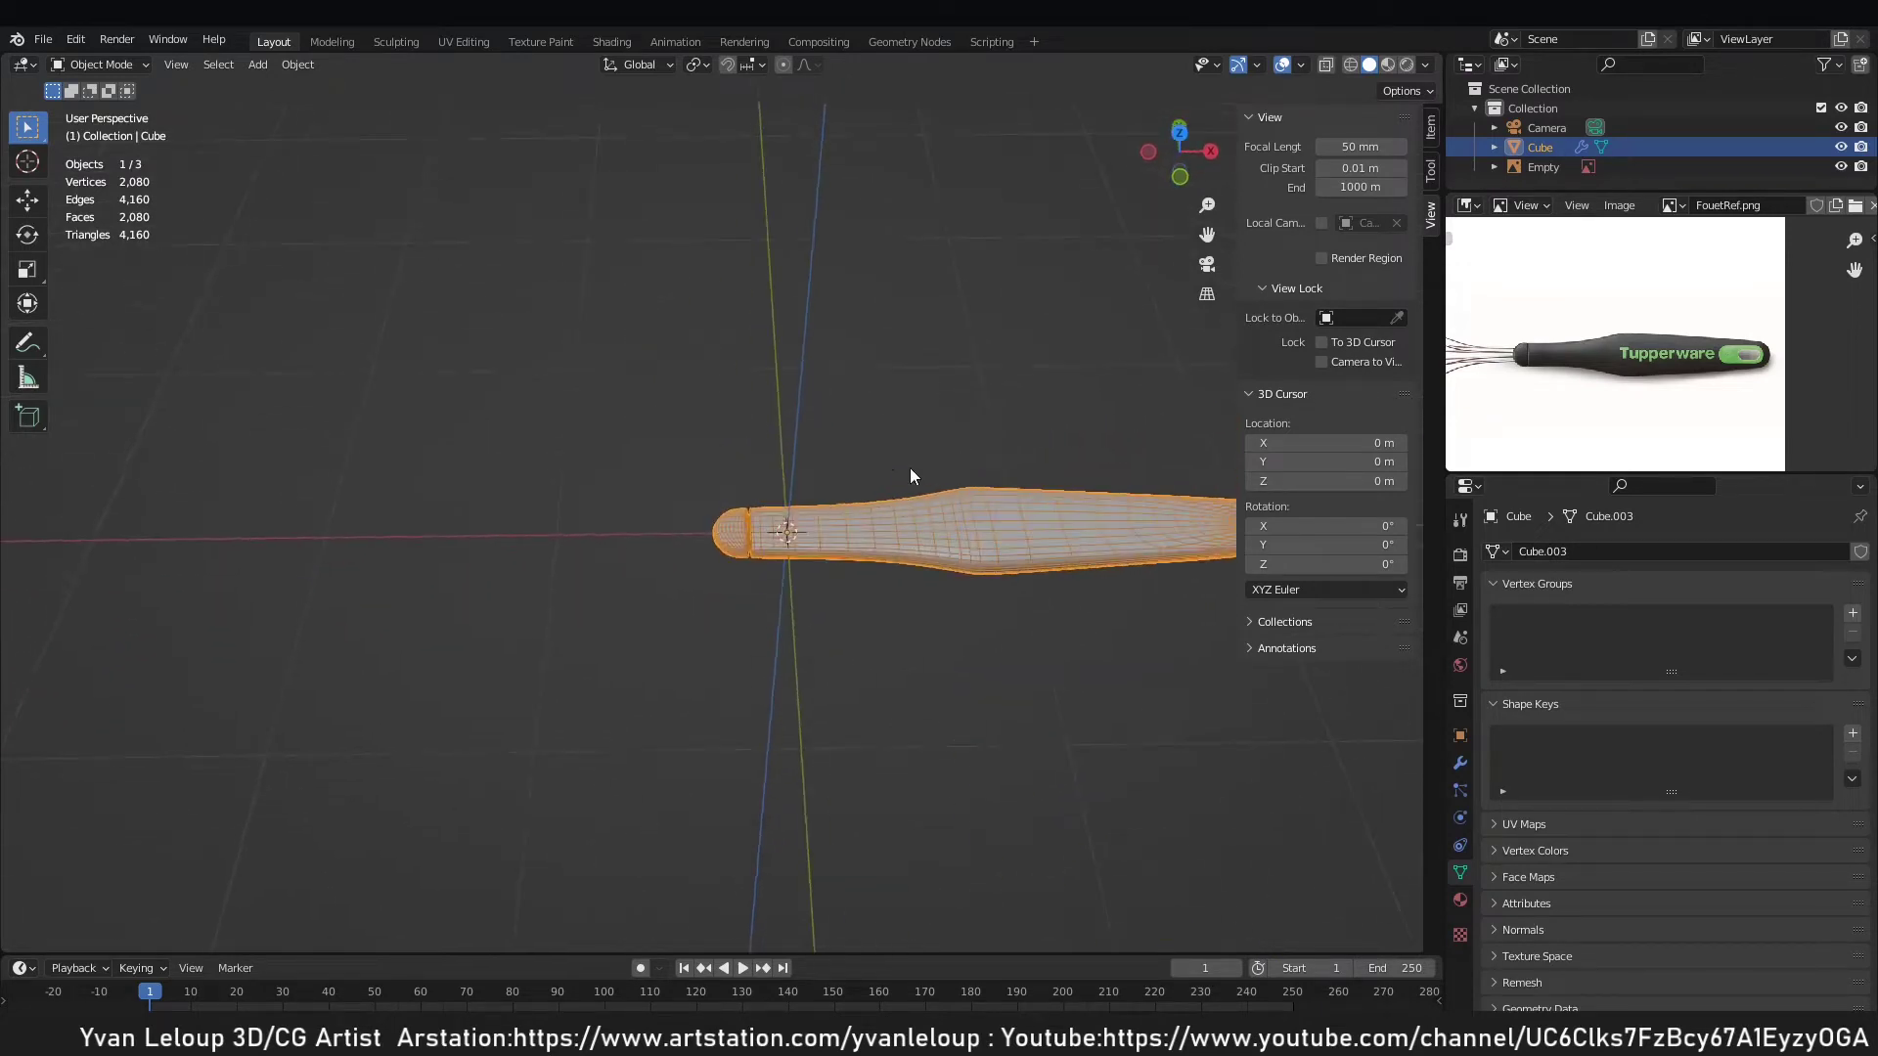
pyautogui.scroll(-2, 910, 467)
pyautogui.press('KP_Divide')
pyautogui.press('KP_Divide')
pyautogui.scroll(-1, 626, 489)
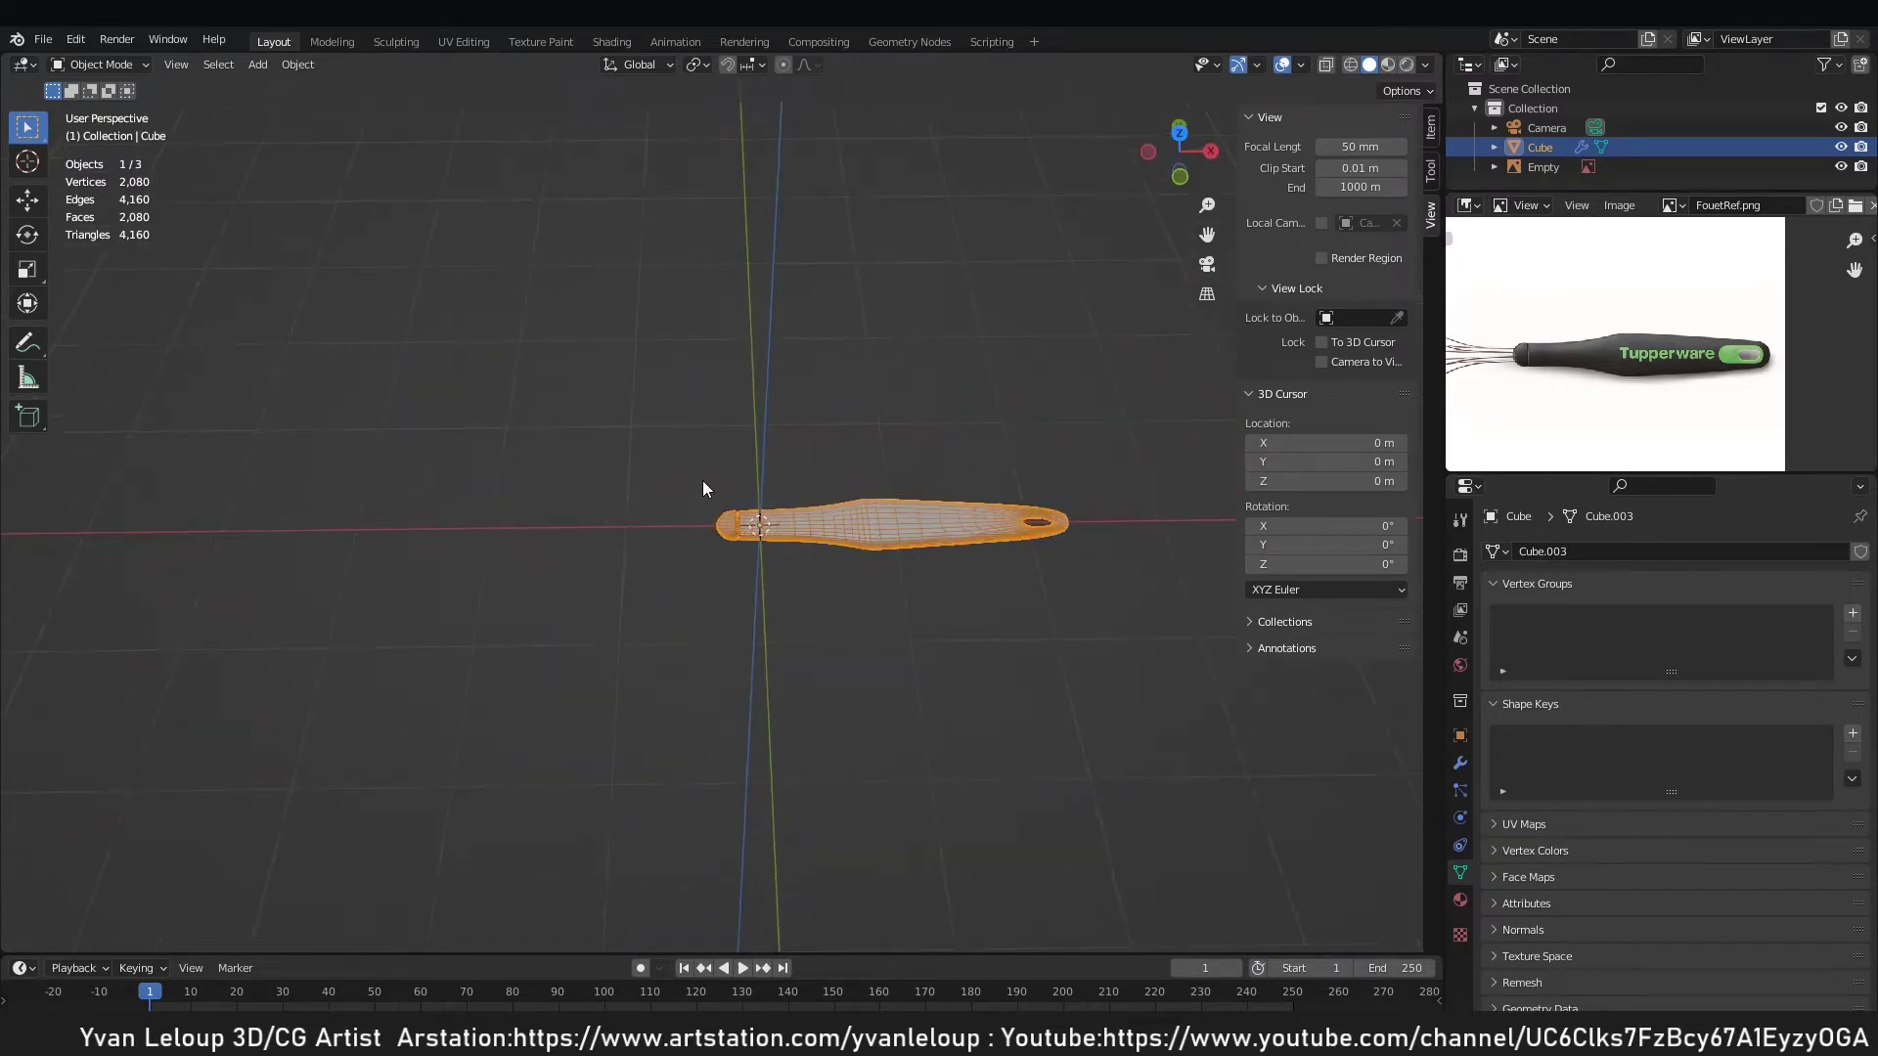
# Examine the whisk's wire loops in the reference image from the top view, from the handle tip to the rounded end.
pyautogui.press('KP_7')
pyautogui.scroll(3, 710, 519)
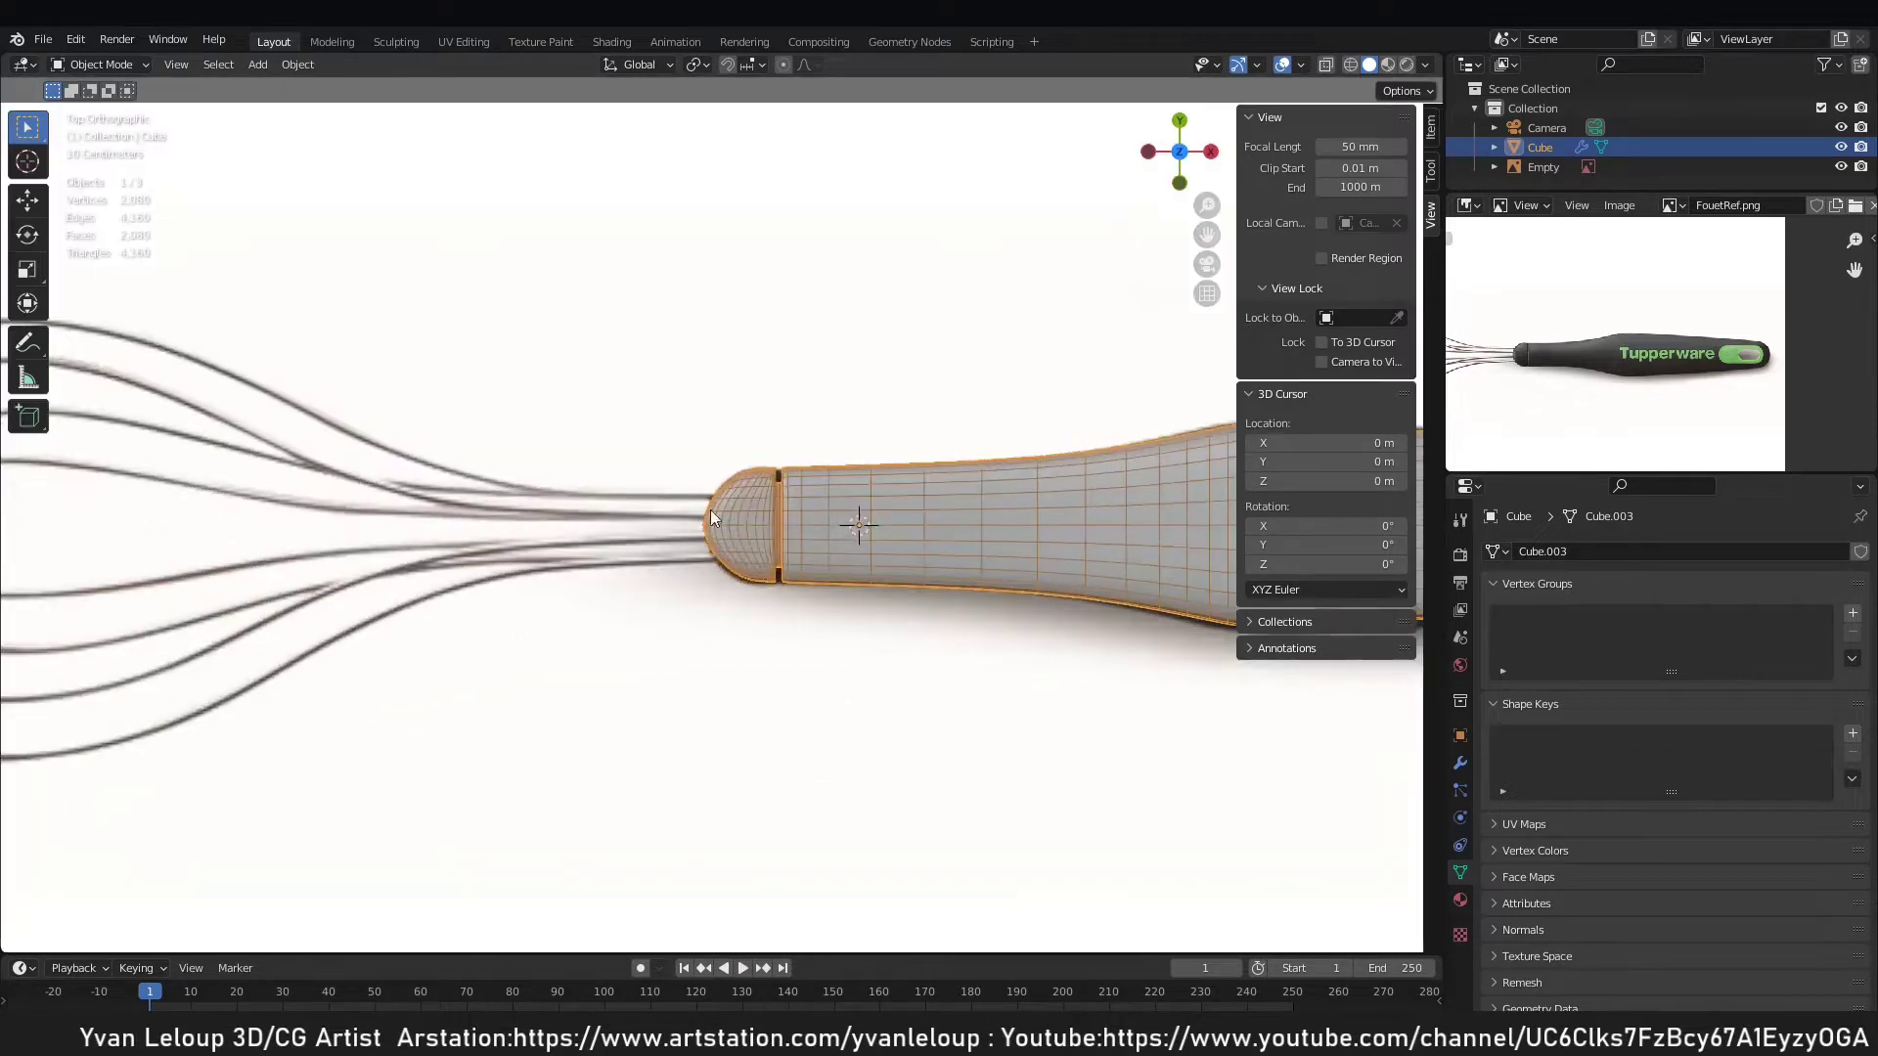
pyautogui.keyDown('shift'); pyautogui.moveTo(233, 444); pyautogui.dragTo(795, 463, button='middle'); pyautogui.keyUp('shift')
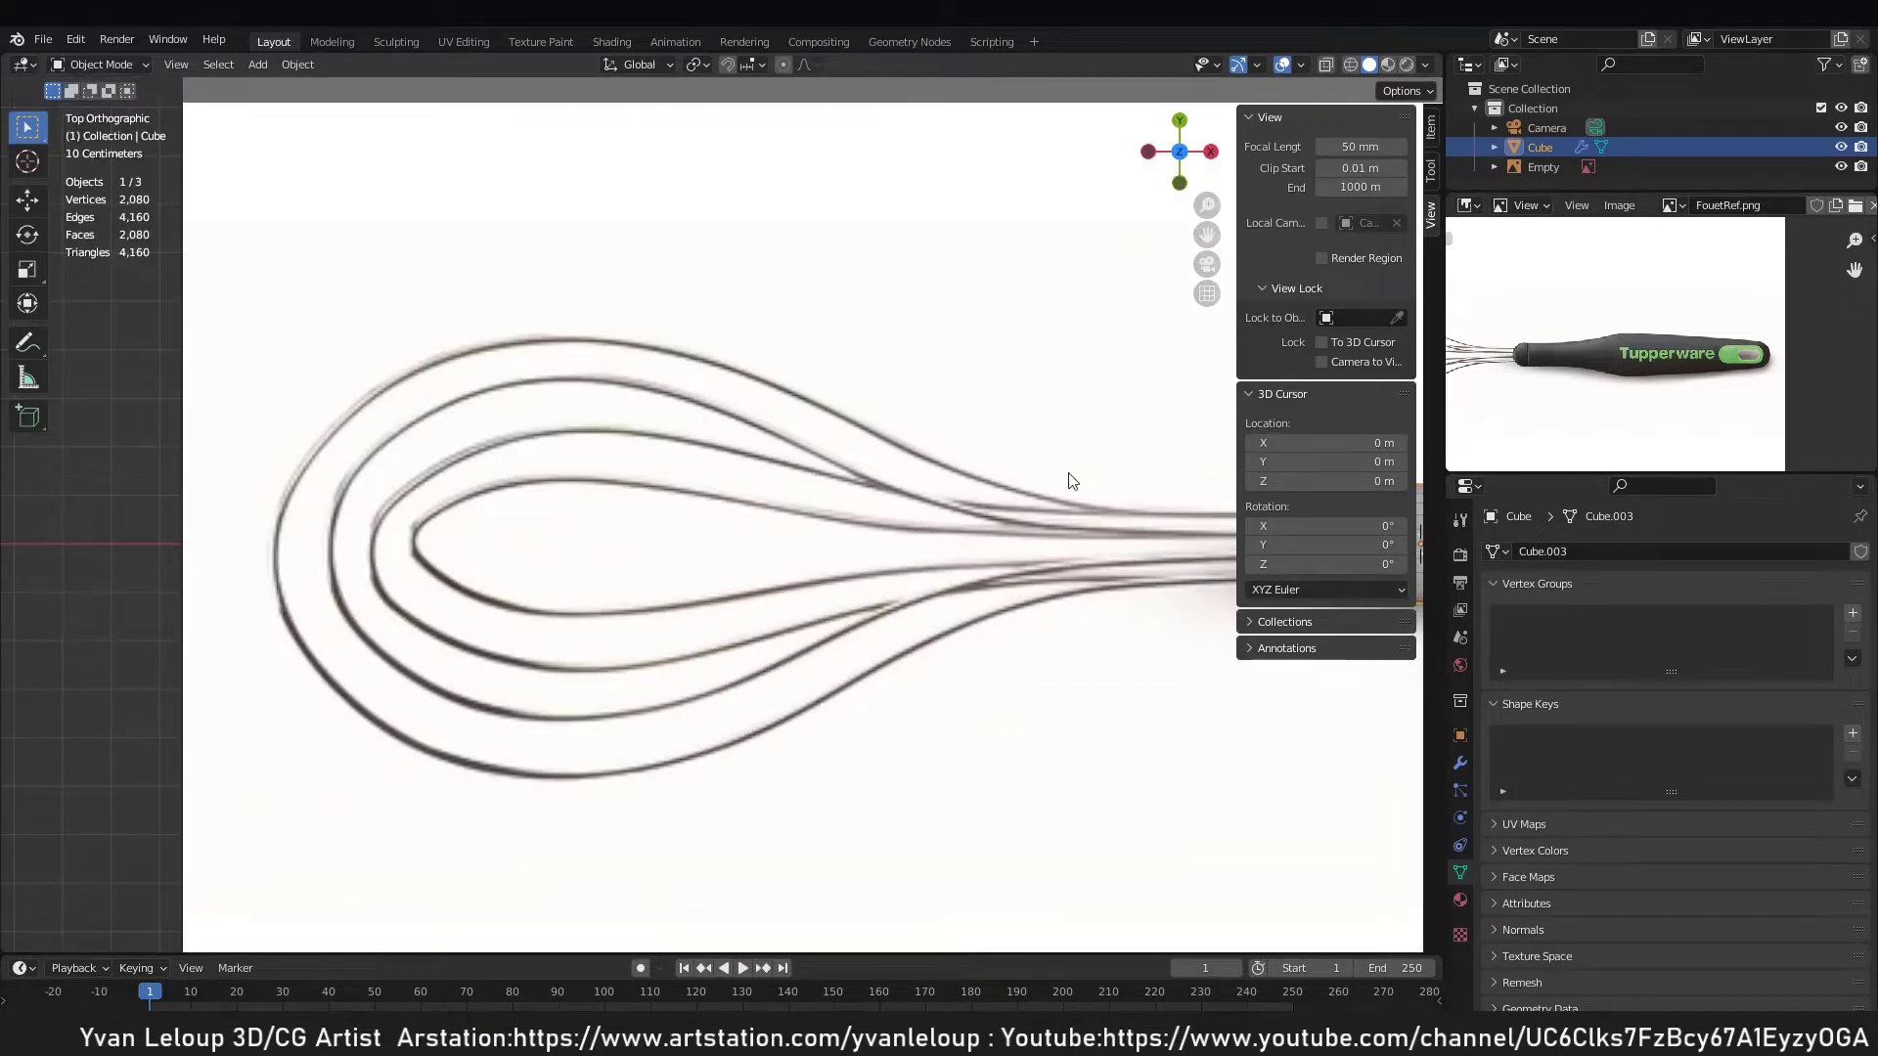
pyautogui.keyDown('shift'); pyautogui.moveTo(1069, 483); pyautogui.dragTo(608, 506, button='middle'); pyautogui.keyUp('shift')
pyautogui.hotkey('shift', 'a')
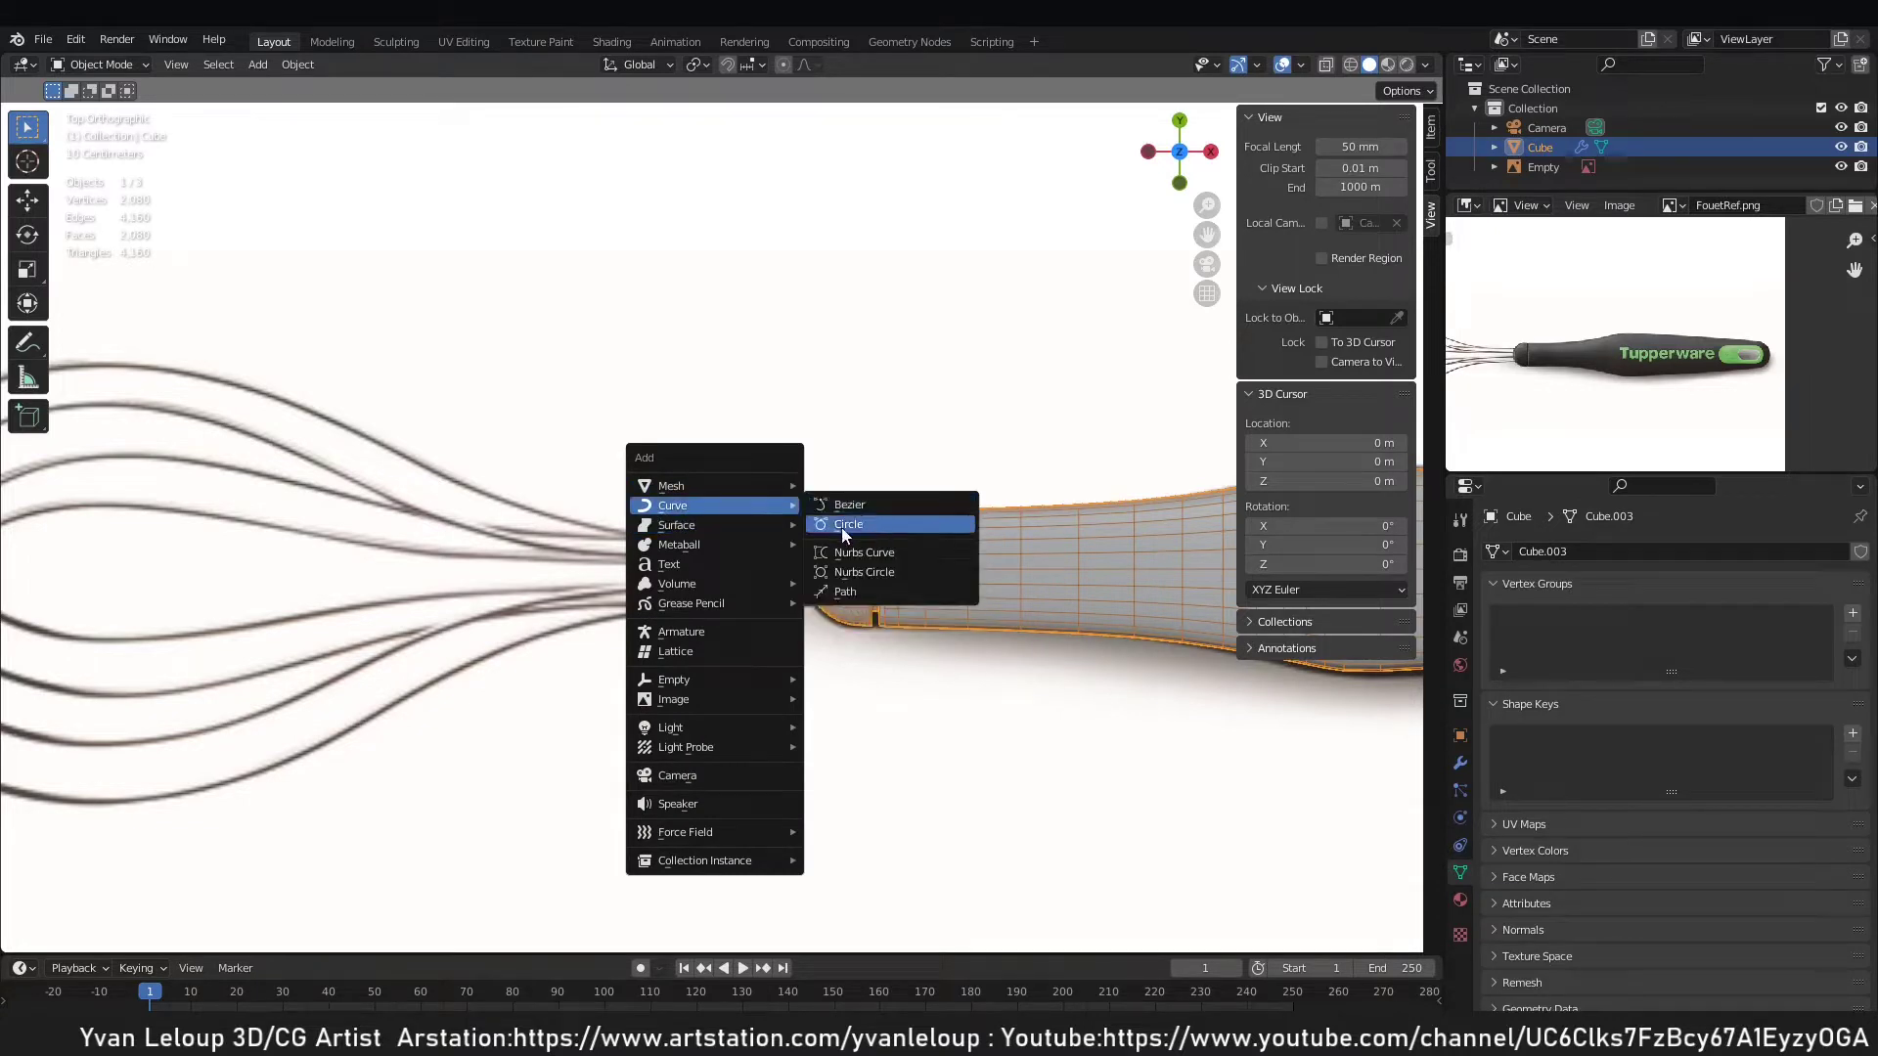
pyautogui.press('Escape')
pyautogui.hotkey('shift', 'a')
pyautogui.moveTo(728, 482)
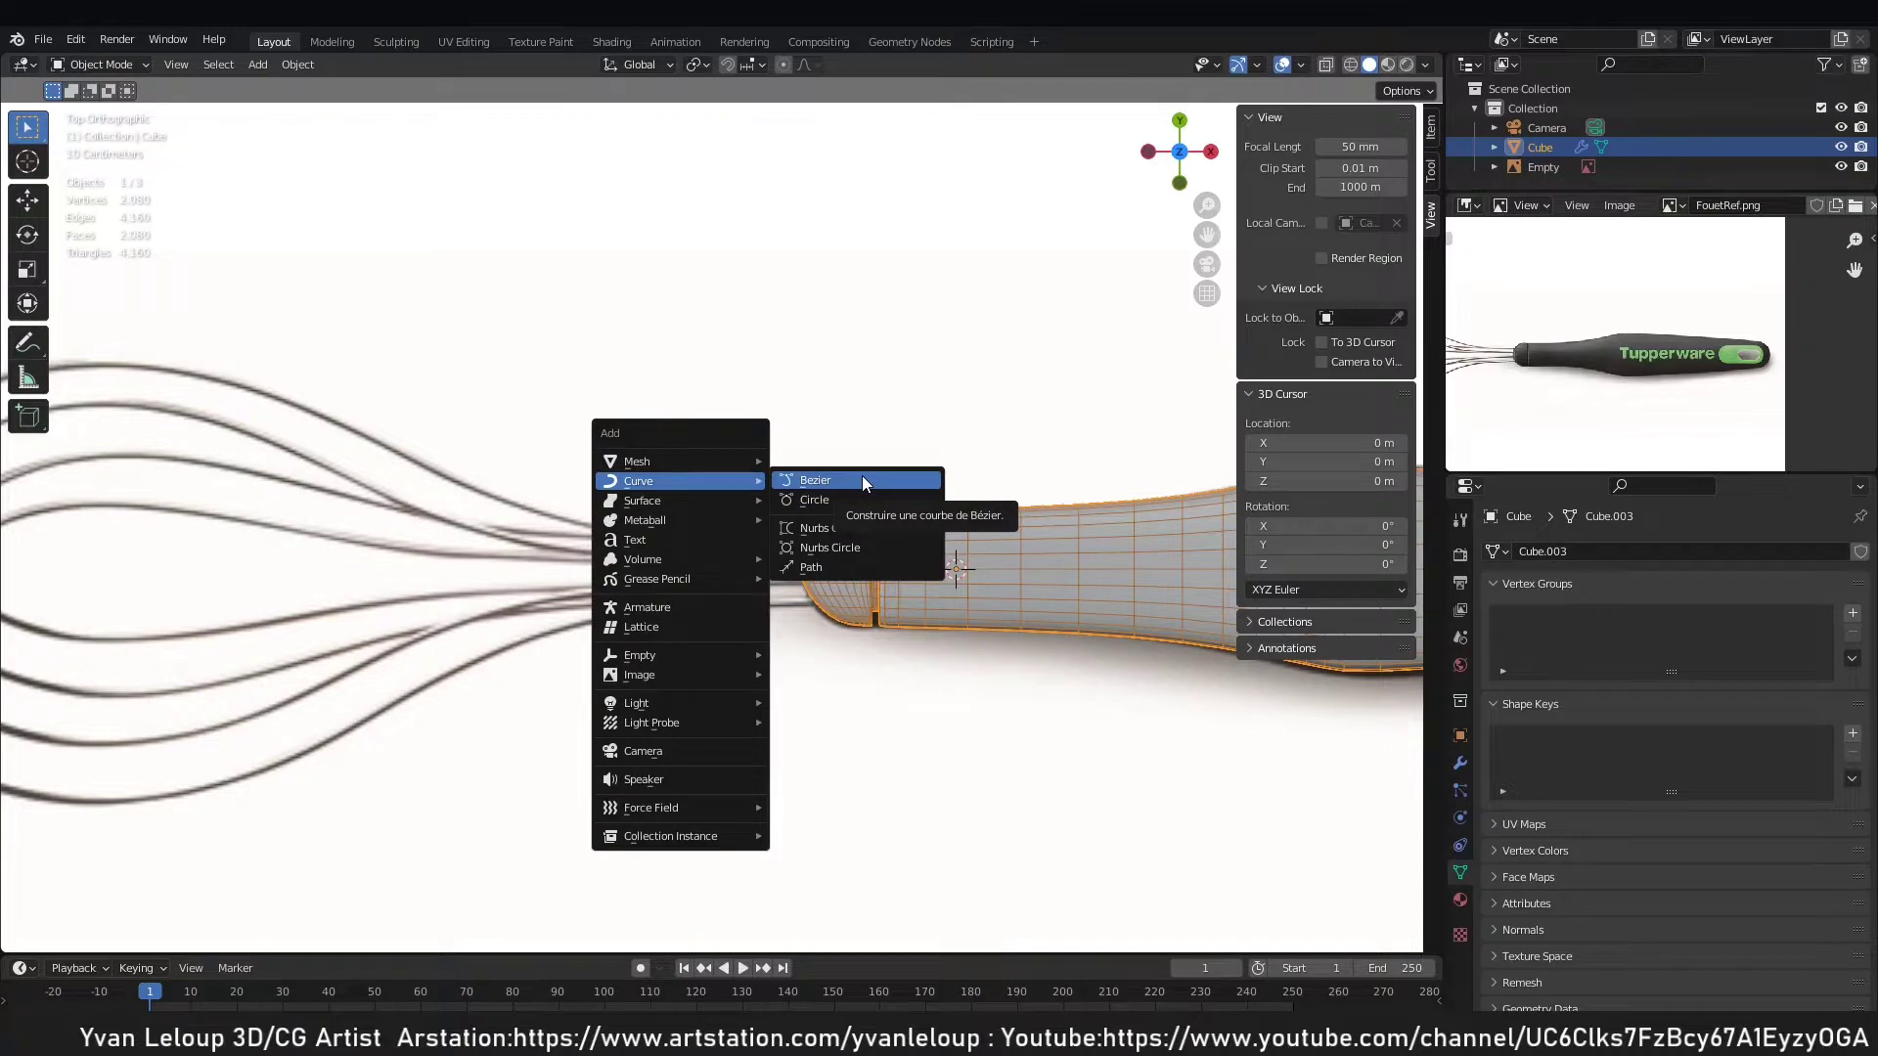
pyautogui.keyDown('shift'); pyautogui.moveTo(62, 430); pyautogui.dragTo(516, 445, button='middle'); pyautogui.keyUp('shift')
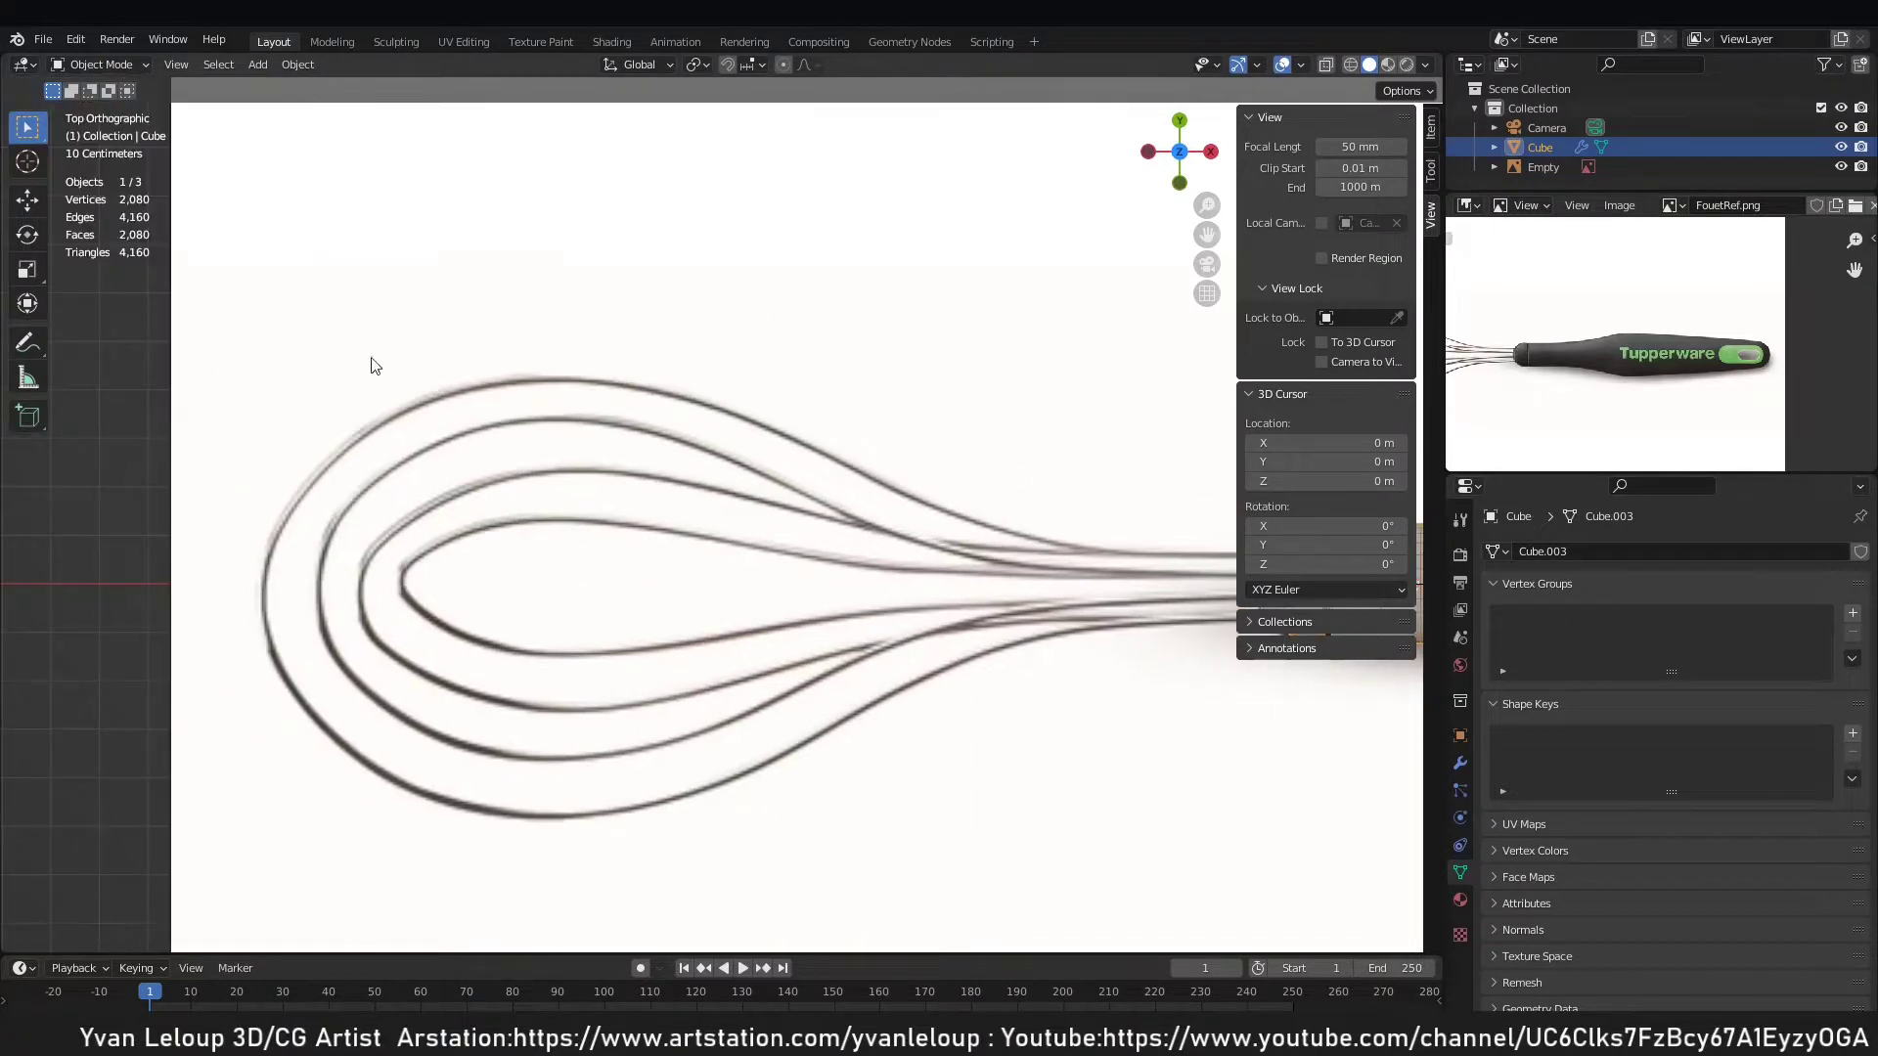
pyautogui.keyDown('shift'); pyautogui.moveTo(943, 671); pyautogui.dragTo(680, 561, button='middle'); pyautogui.keyUp('shift')
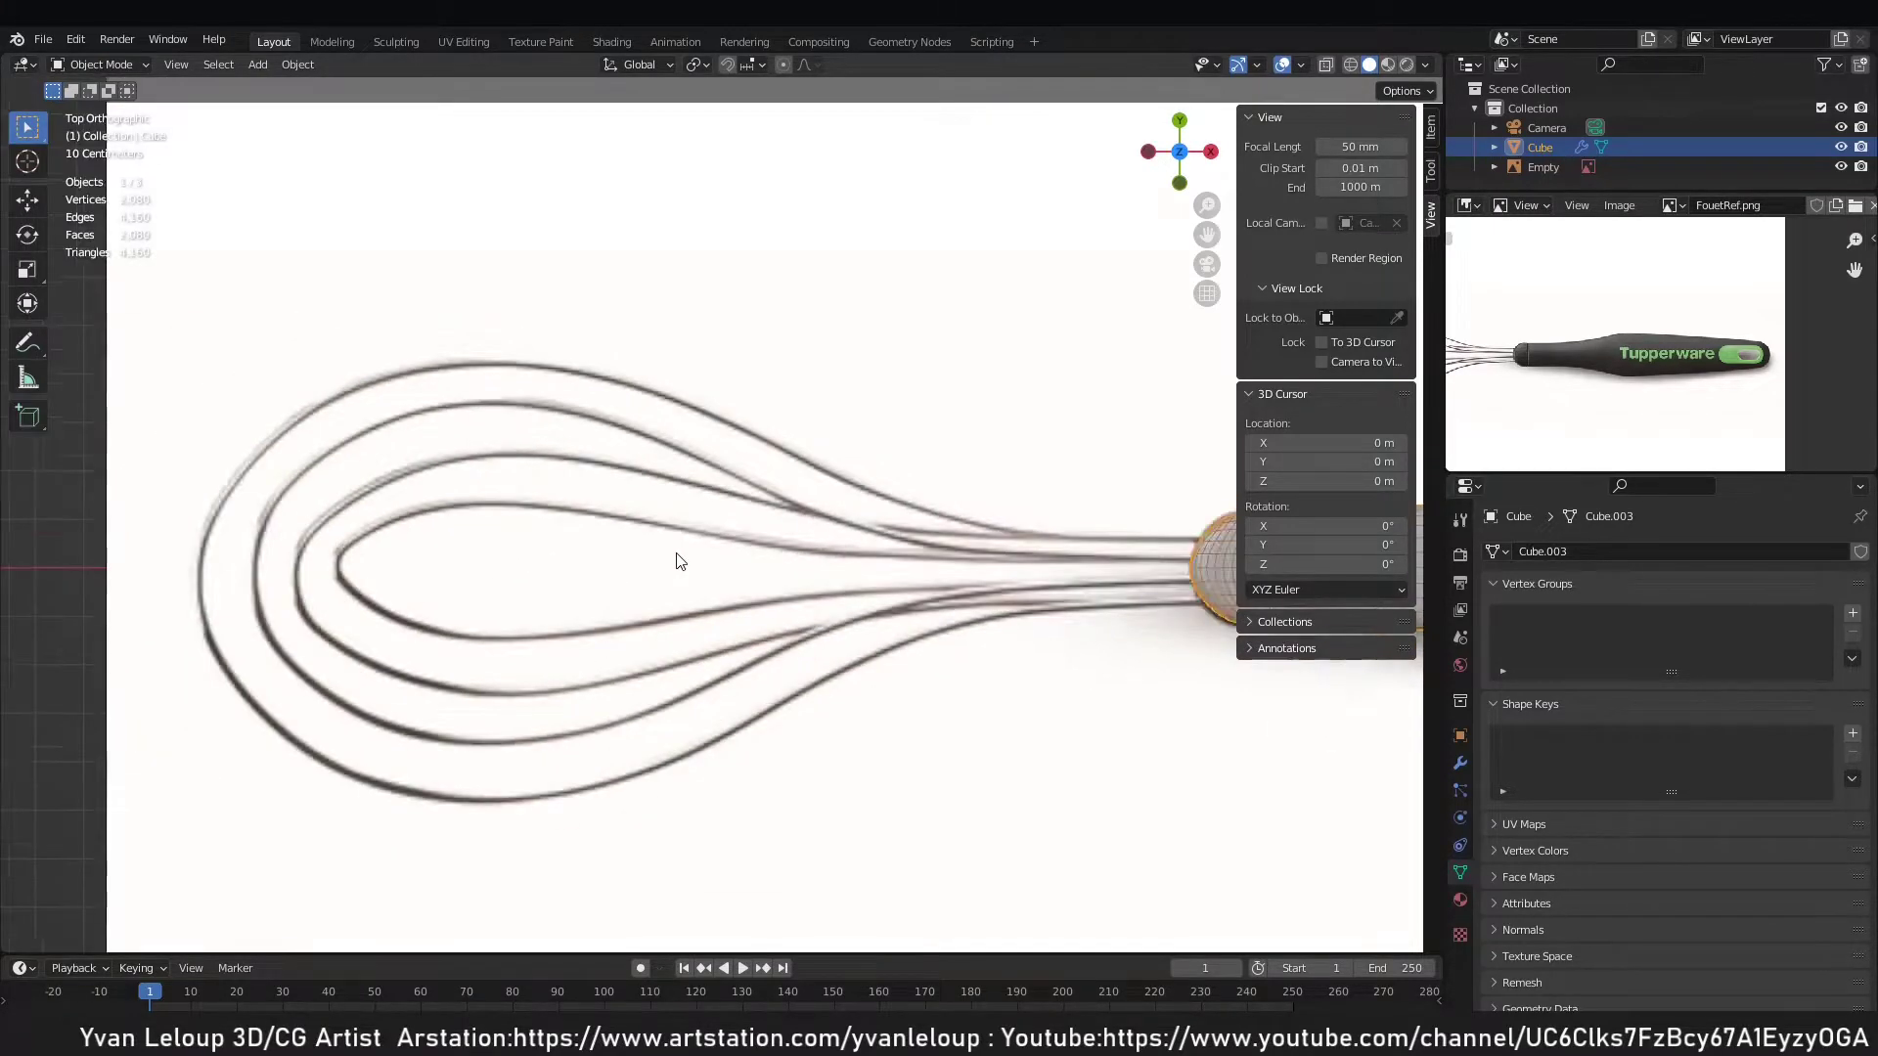
pyautogui.scroll(-2, 681, 560)
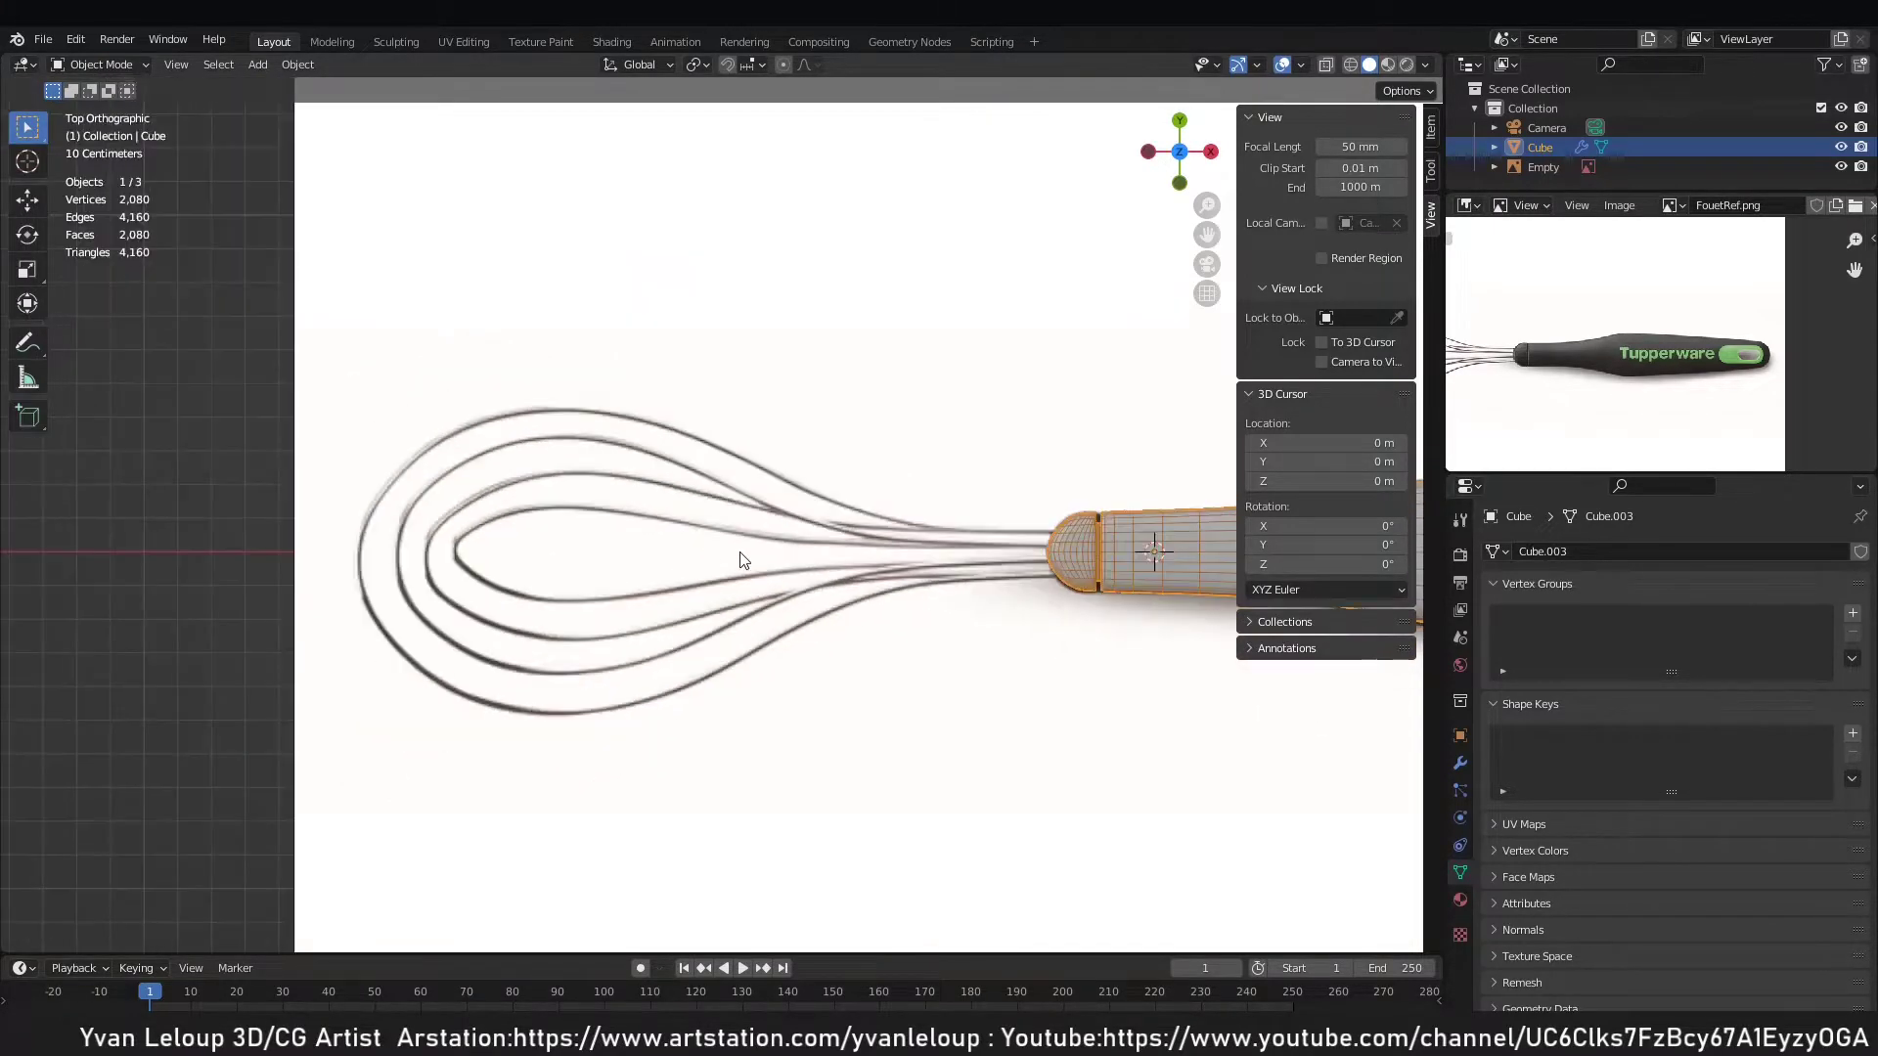
# Place the 3D cursor inside the wire loops at about X -1.582 m and set its Y location to 0 m.
pyautogui.click(1432, 131)
pyautogui.scroll(-2, 1432, 131)
pyautogui.click(1429, 136)
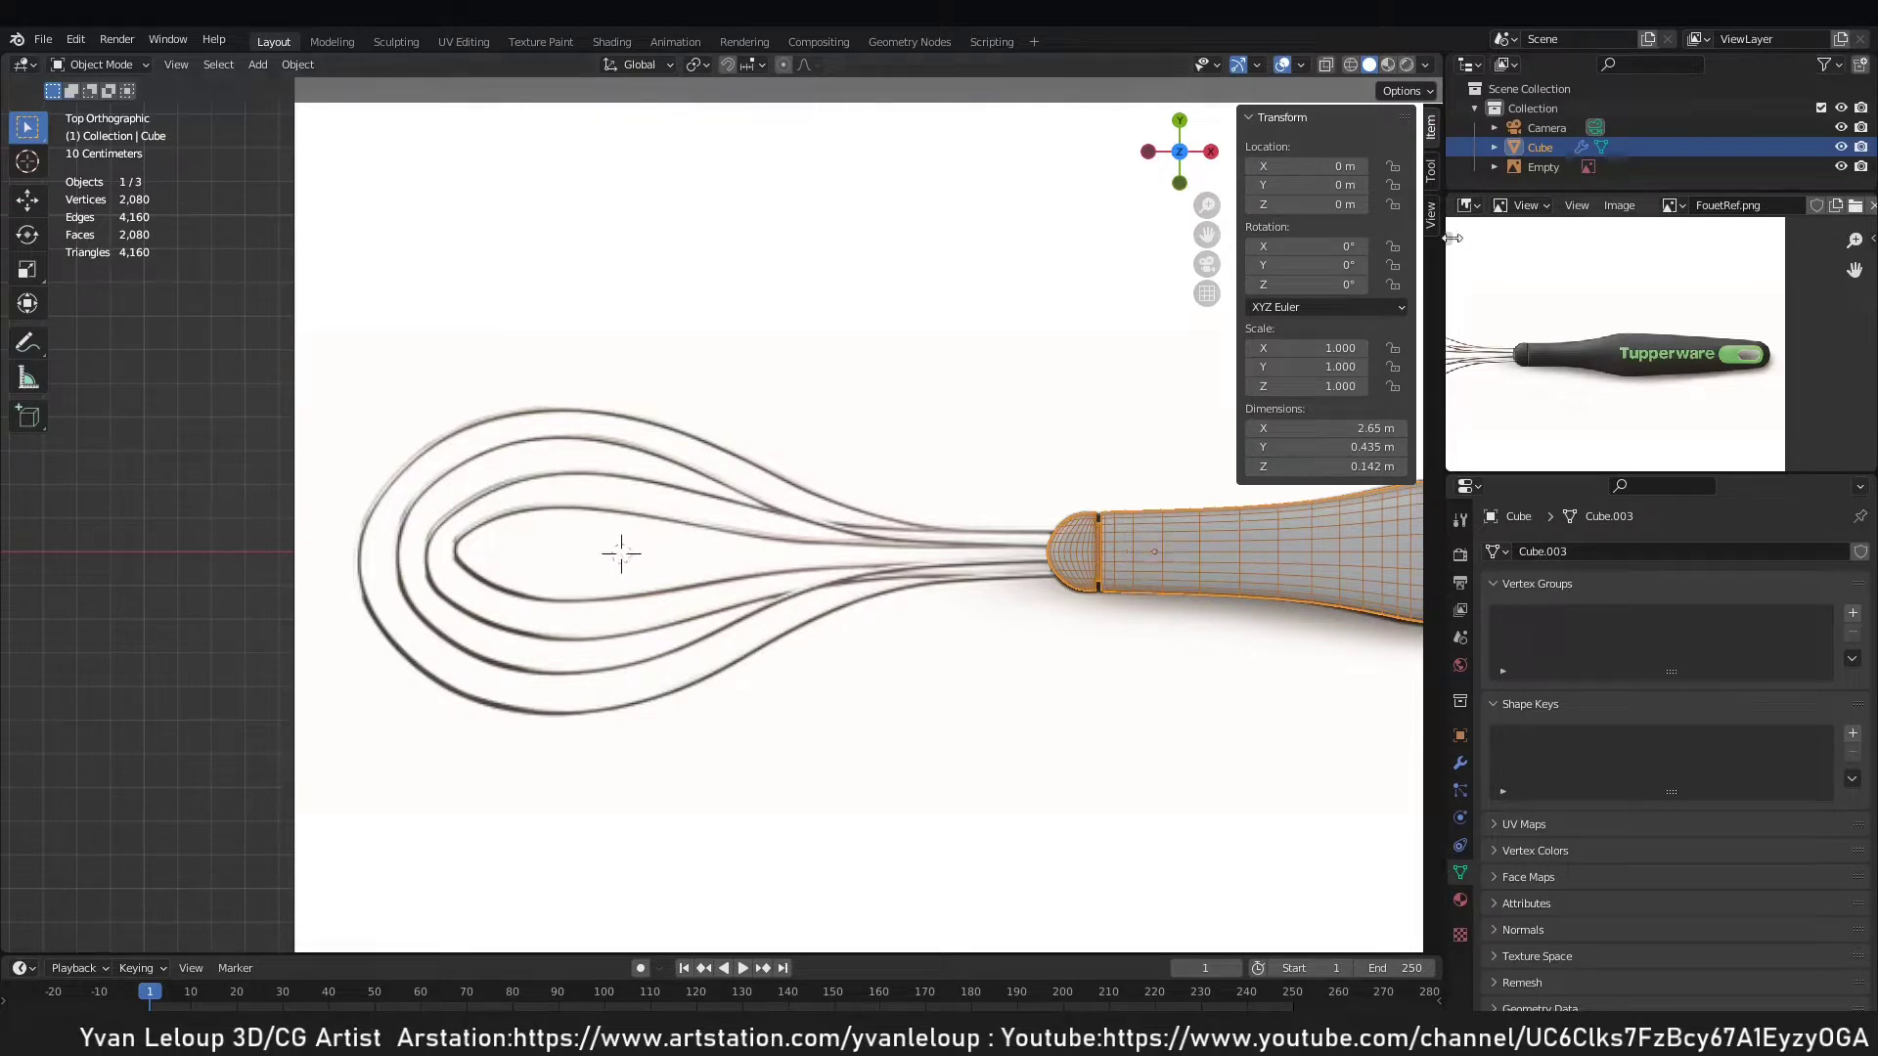
pyautogui.click(1434, 208)
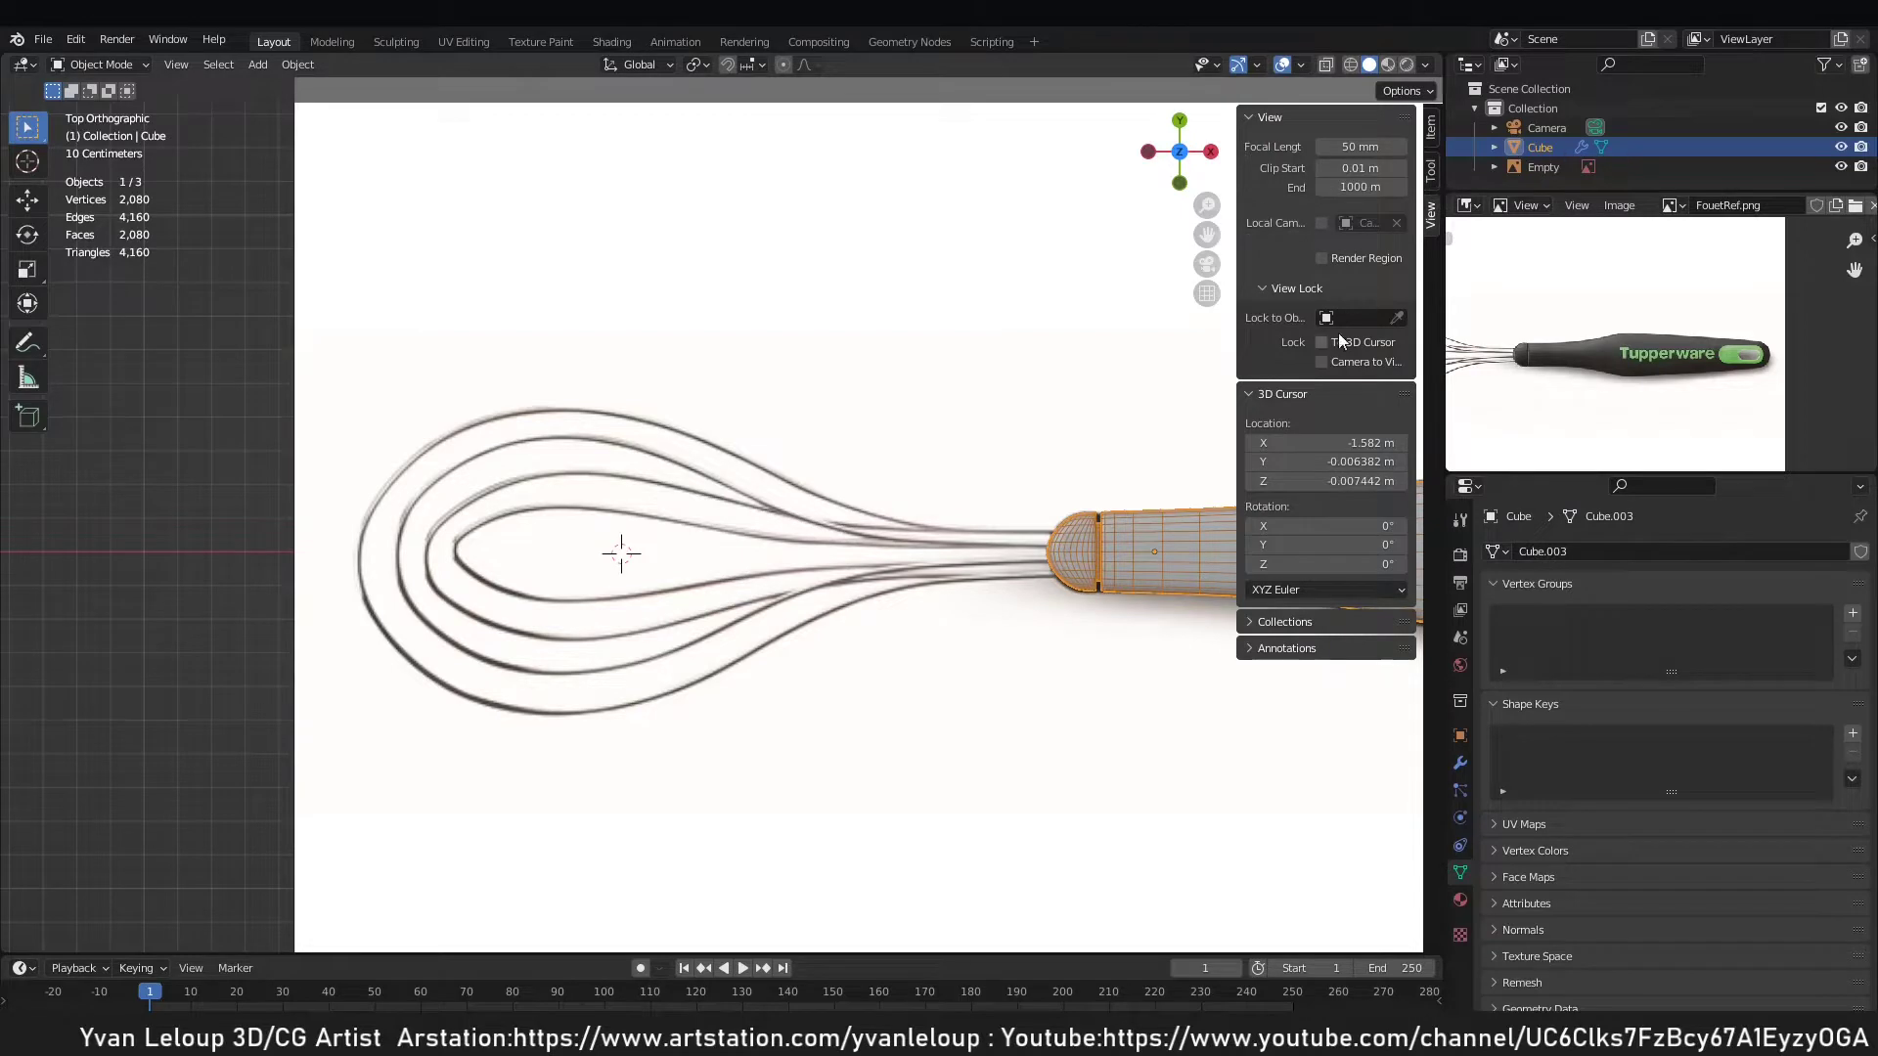
pyautogui.keyDown('shift'); pyautogui.moveTo(1045, 452); pyautogui.dragTo(883, 453, button='middle'); pyautogui.keyUp('shift')
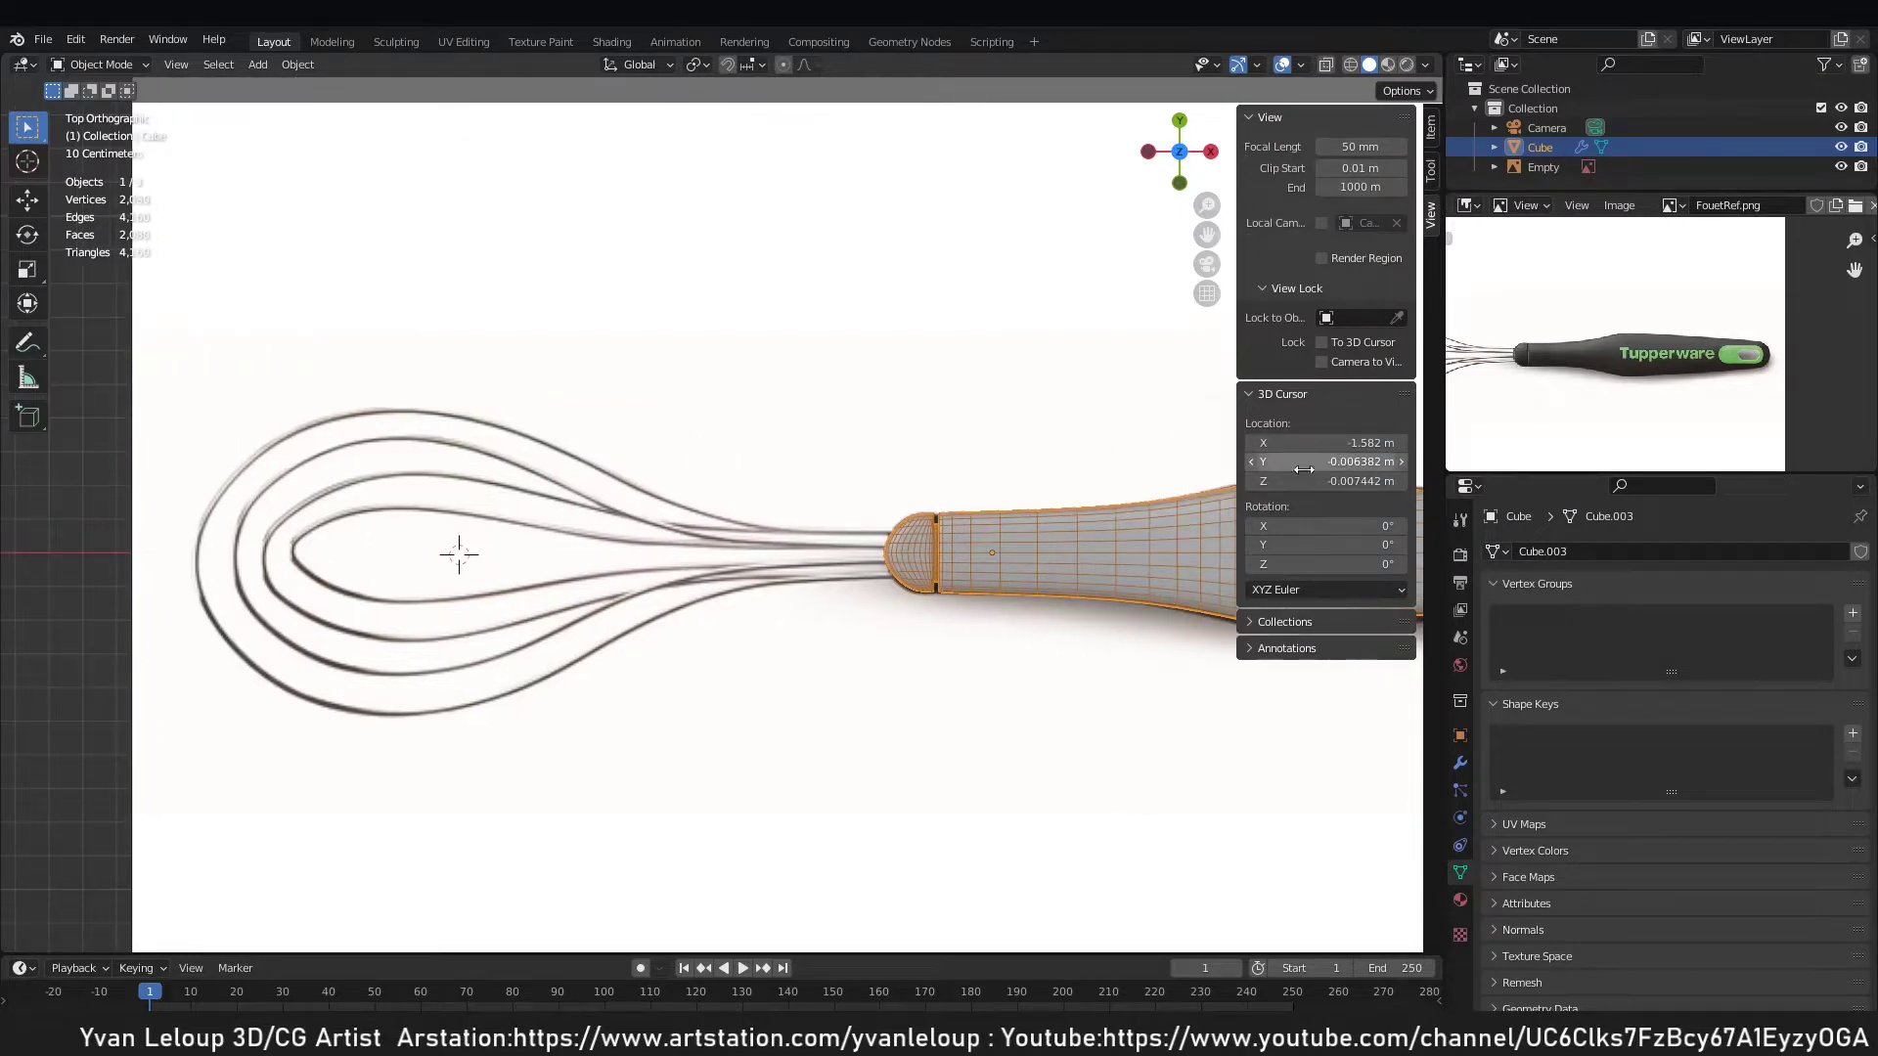
pyautogui.click(1304, 462)
pyautogui.write('0')
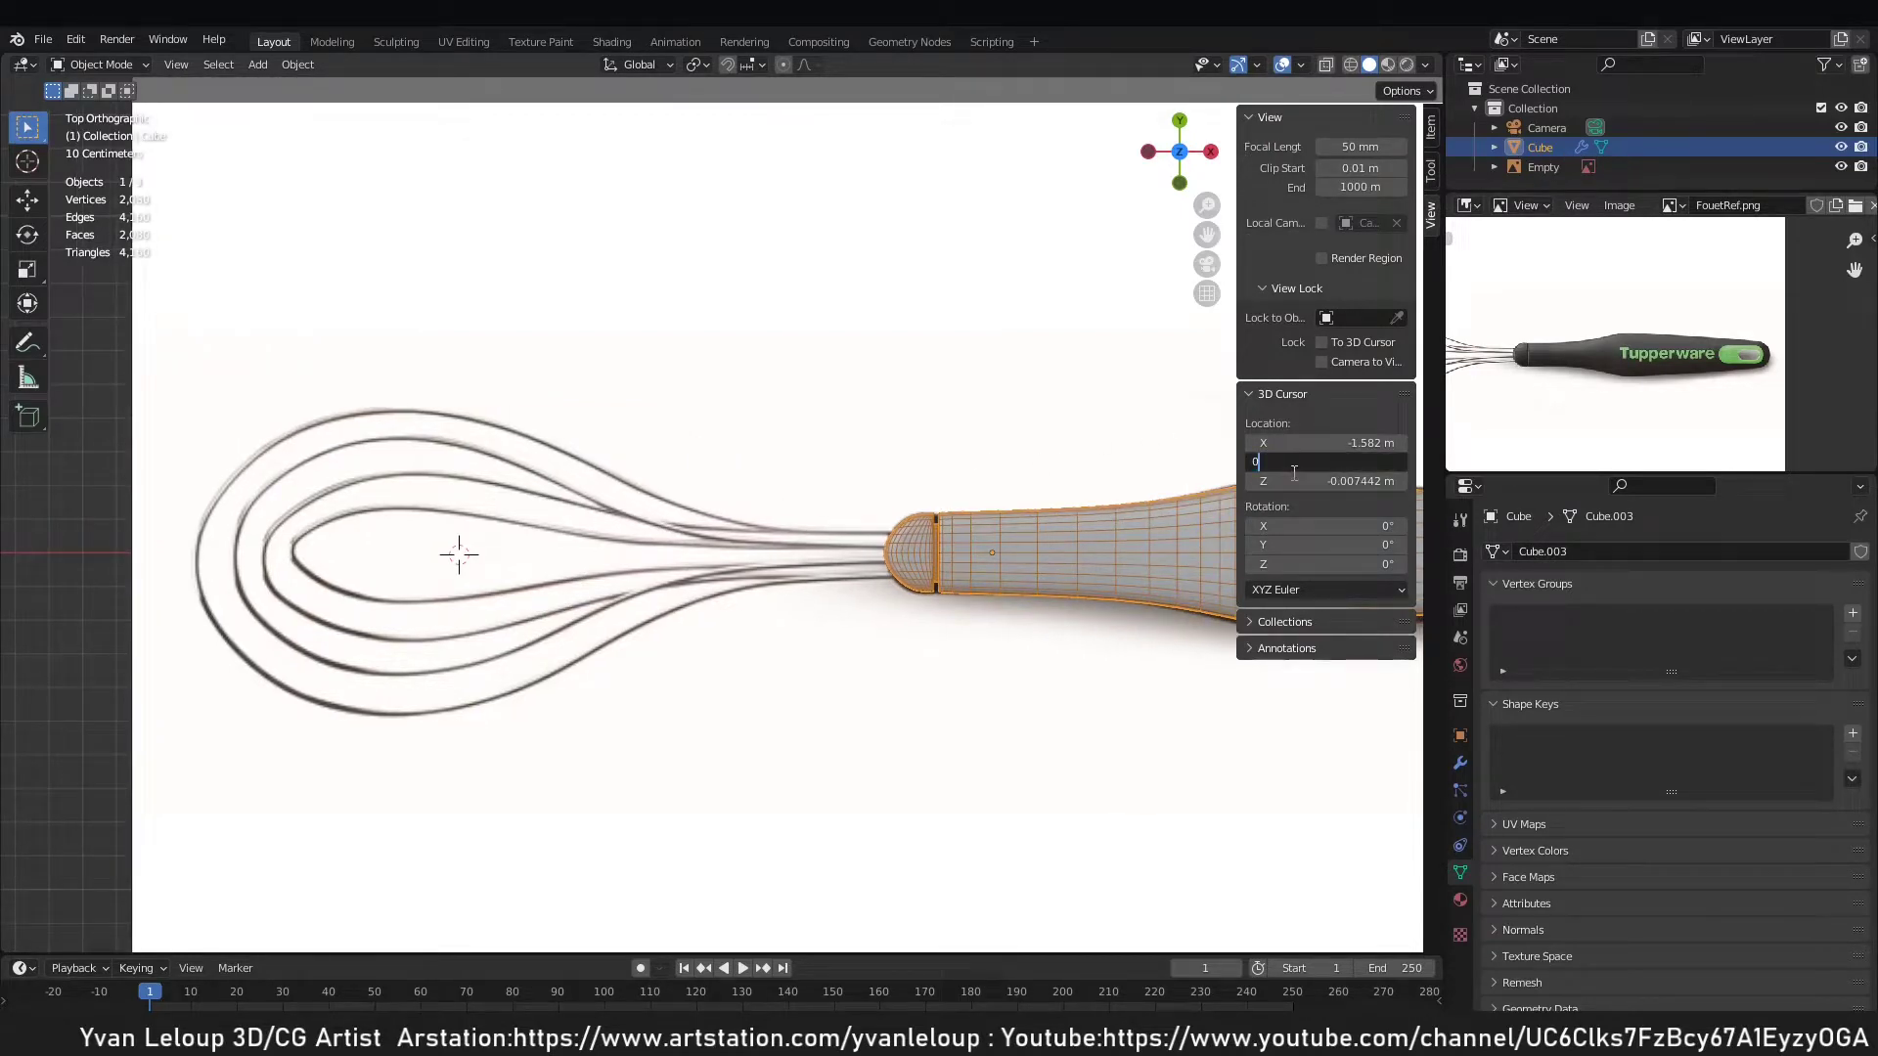
pyautogui.press('Return')
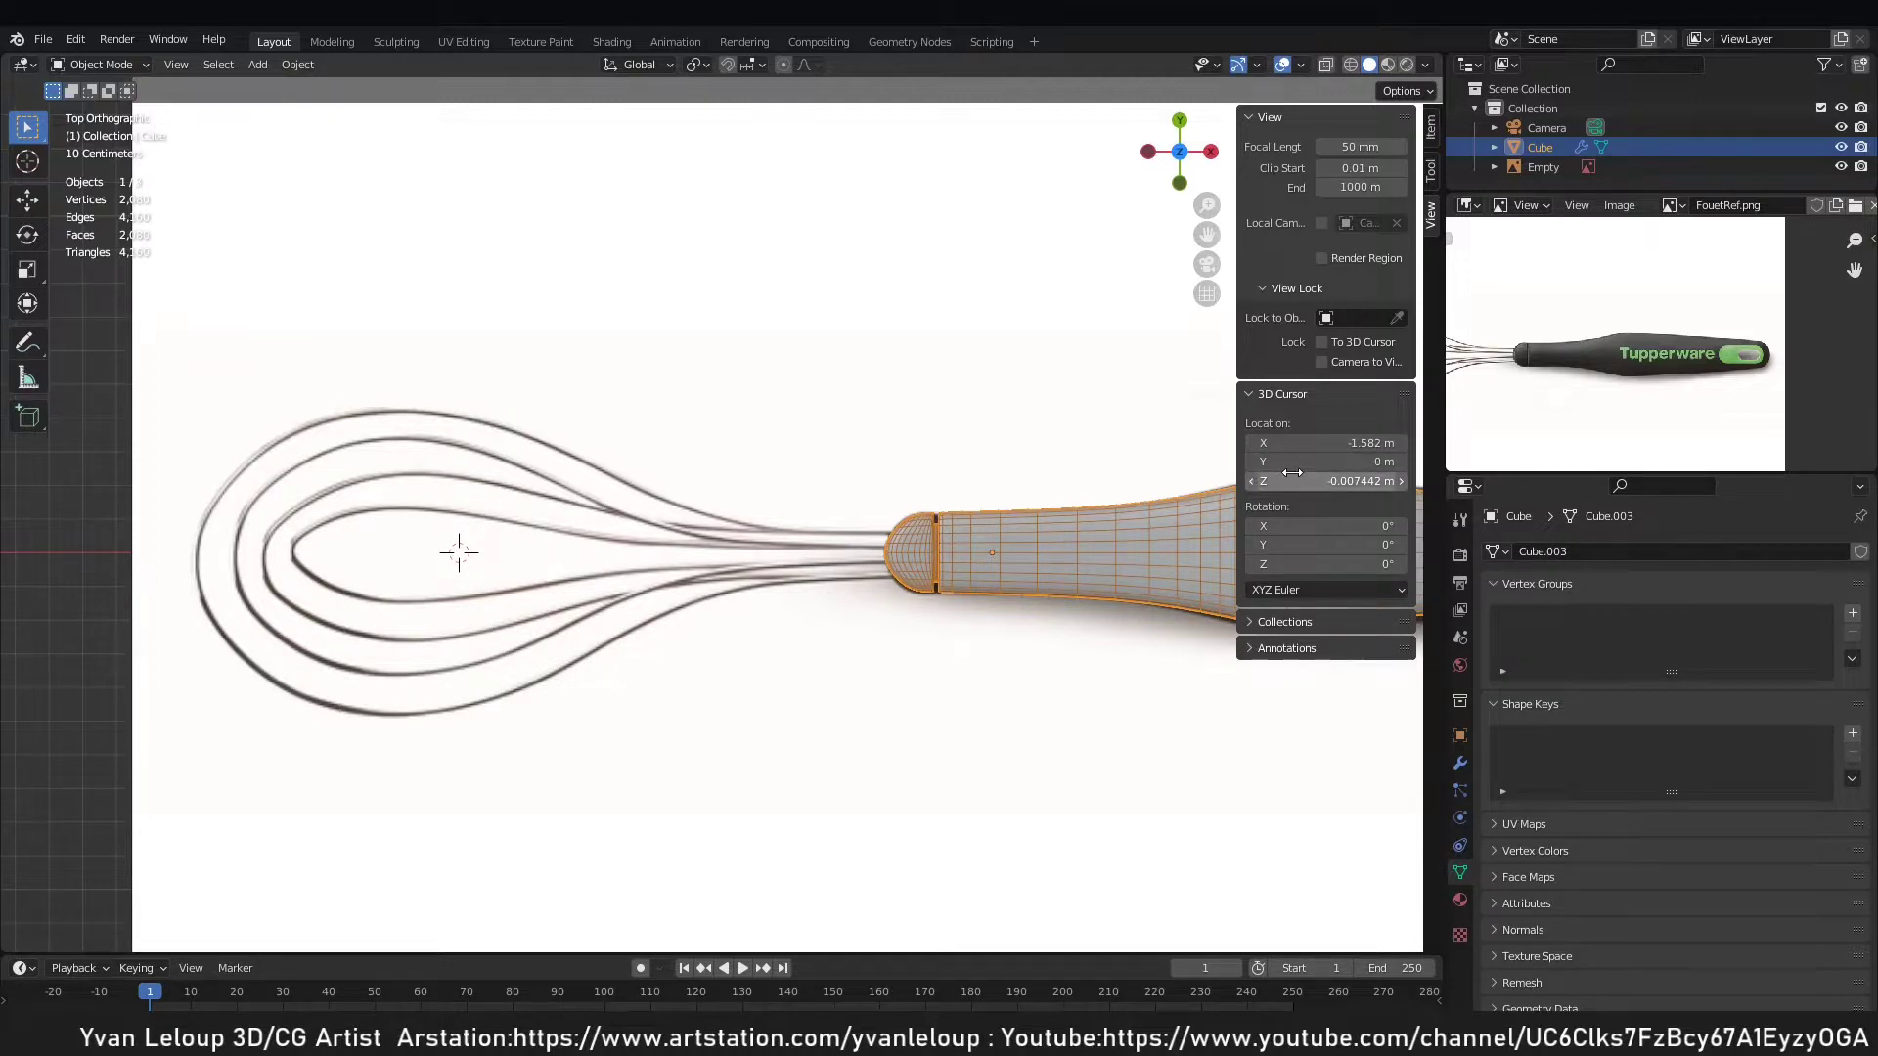
# Add a Bezier circle at the 3D cursor and scale all its points to about 0.771.
pyautogui.scroll(3, 545, 545)
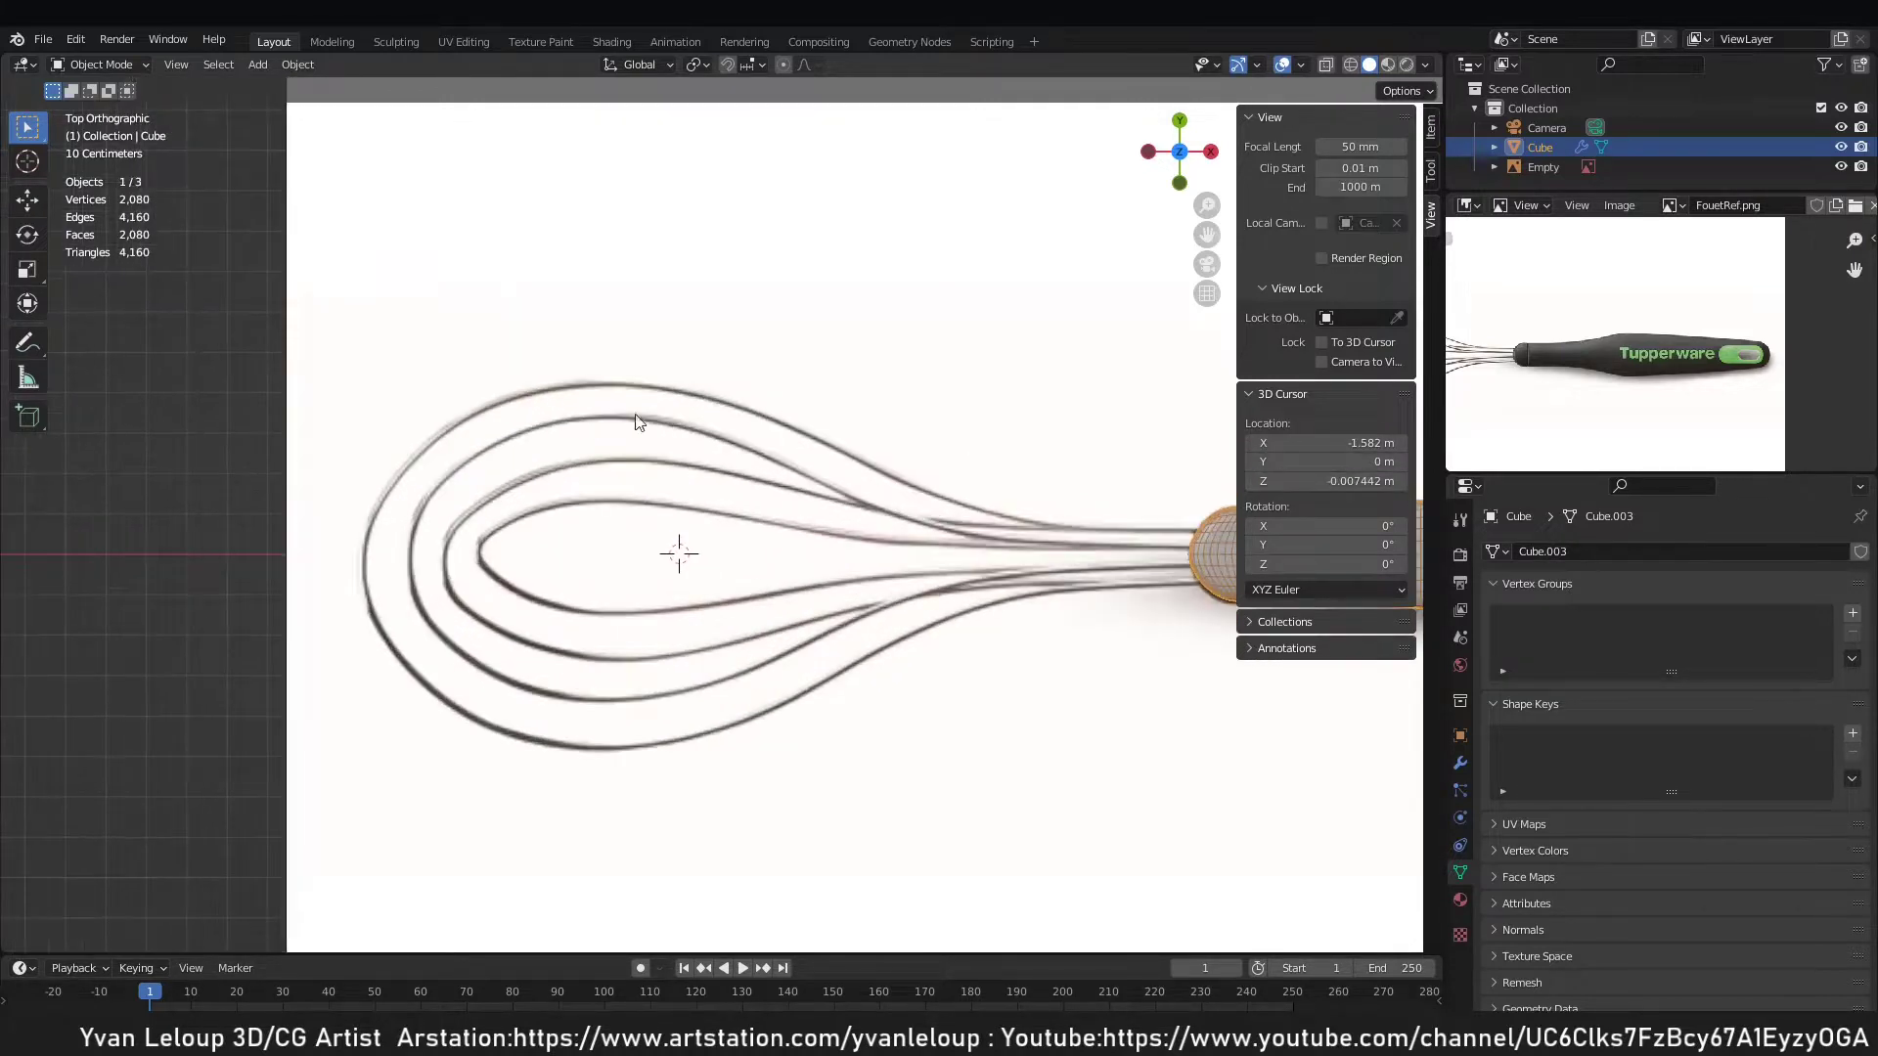
pyautogui.hotkey('shift', 'a')
pyautogui.moveTo(698, 402)
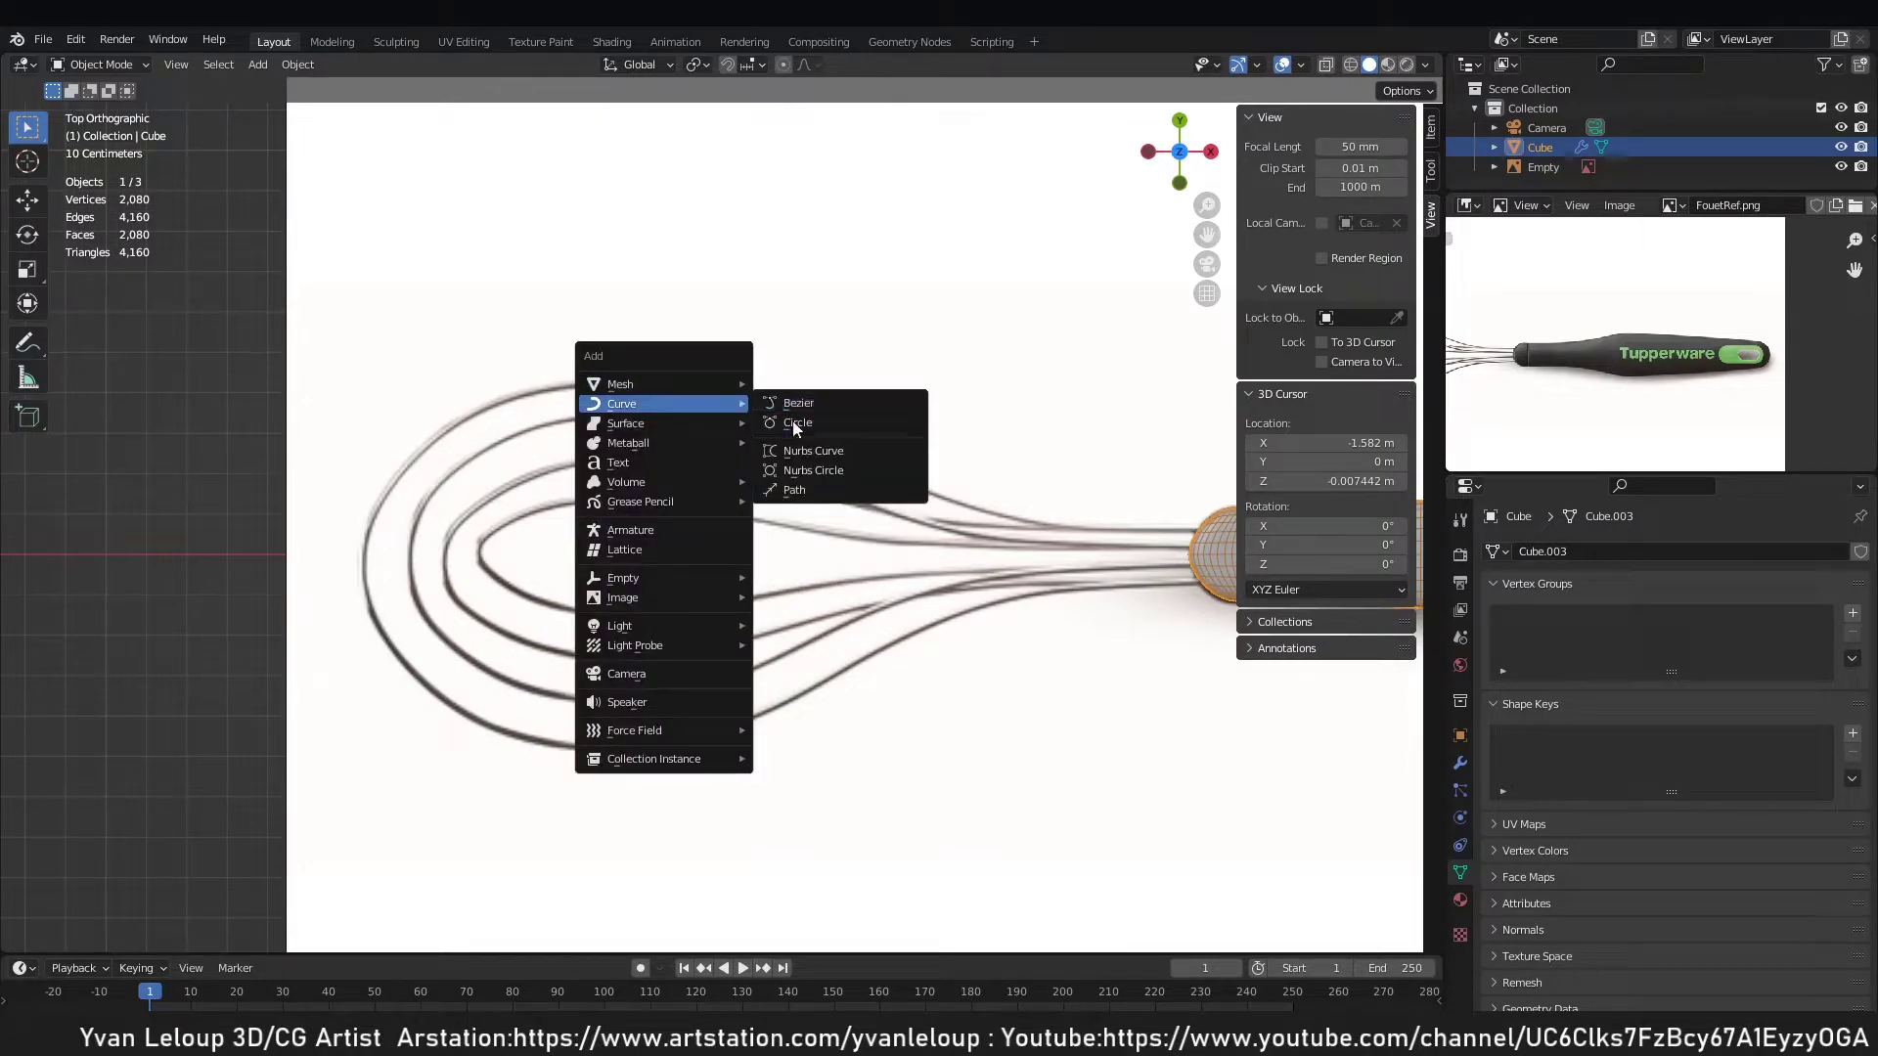
pyautogui.click(817, 423)
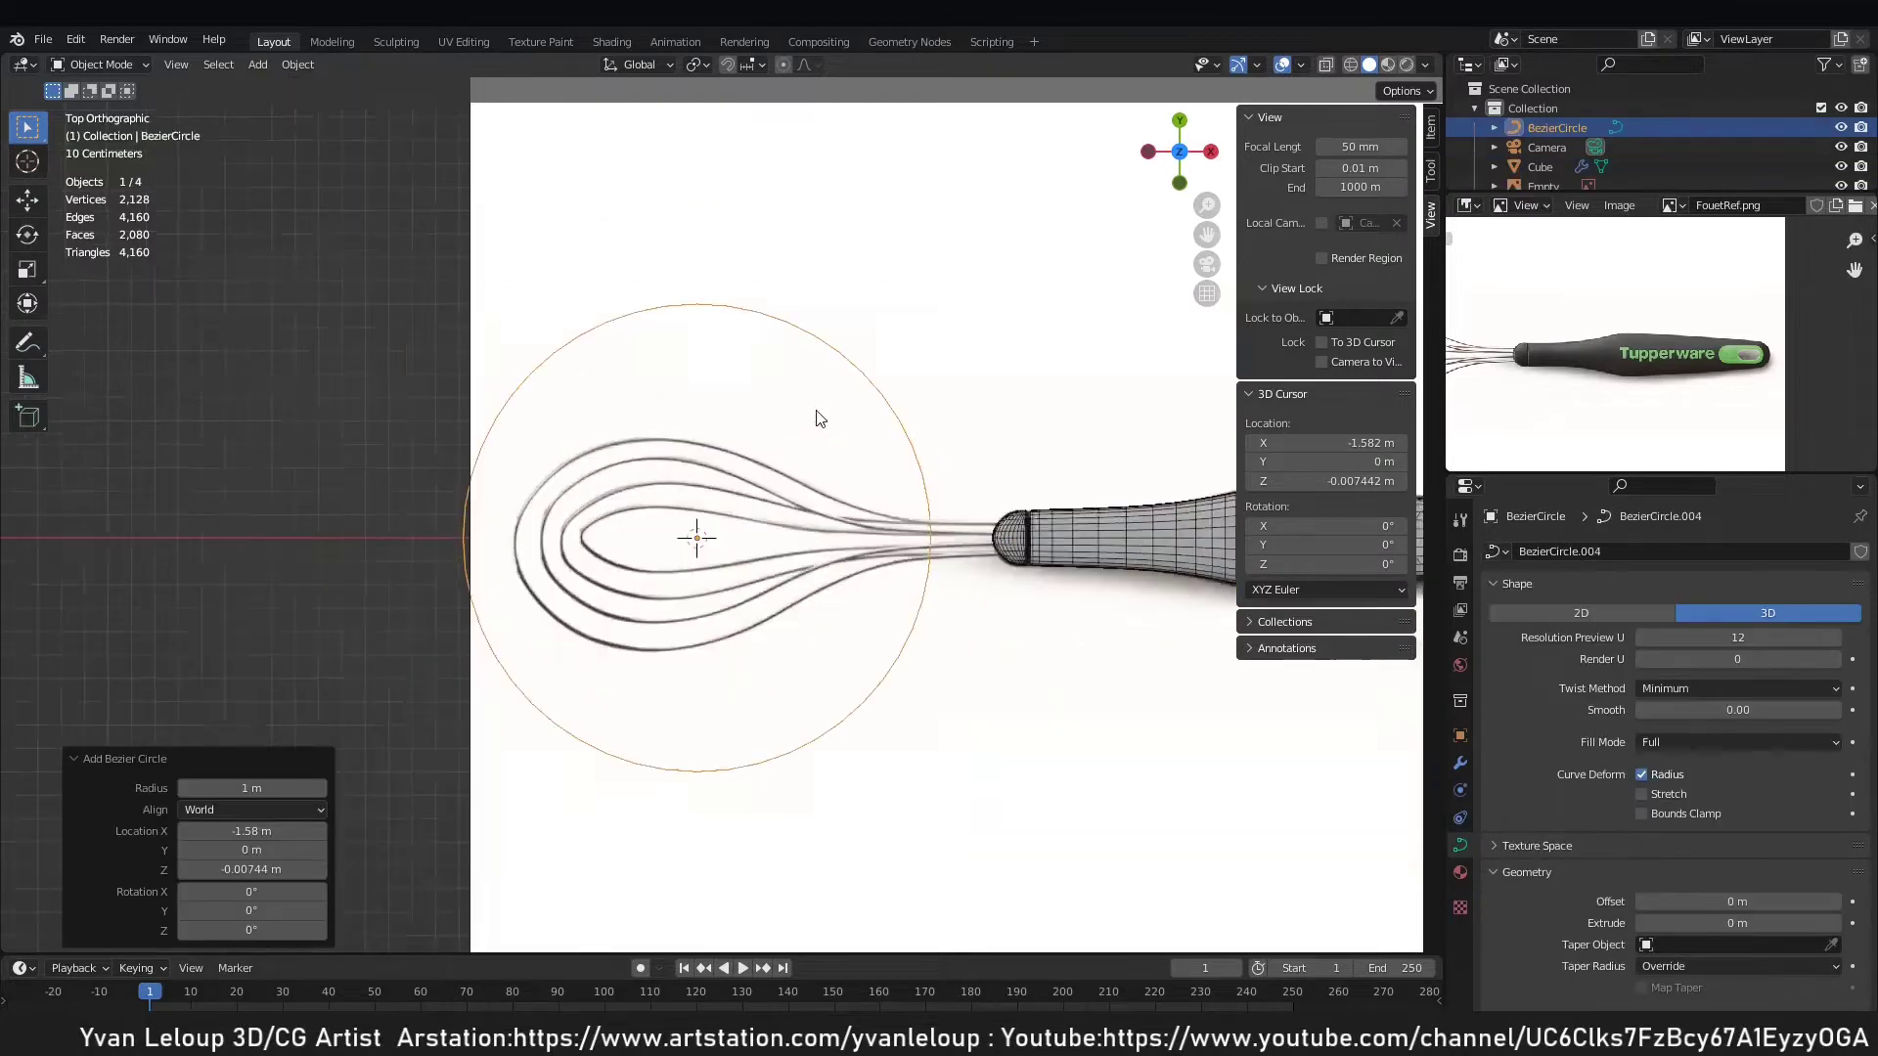
pyautogui.press('Tab')
pyautogui.press('s')
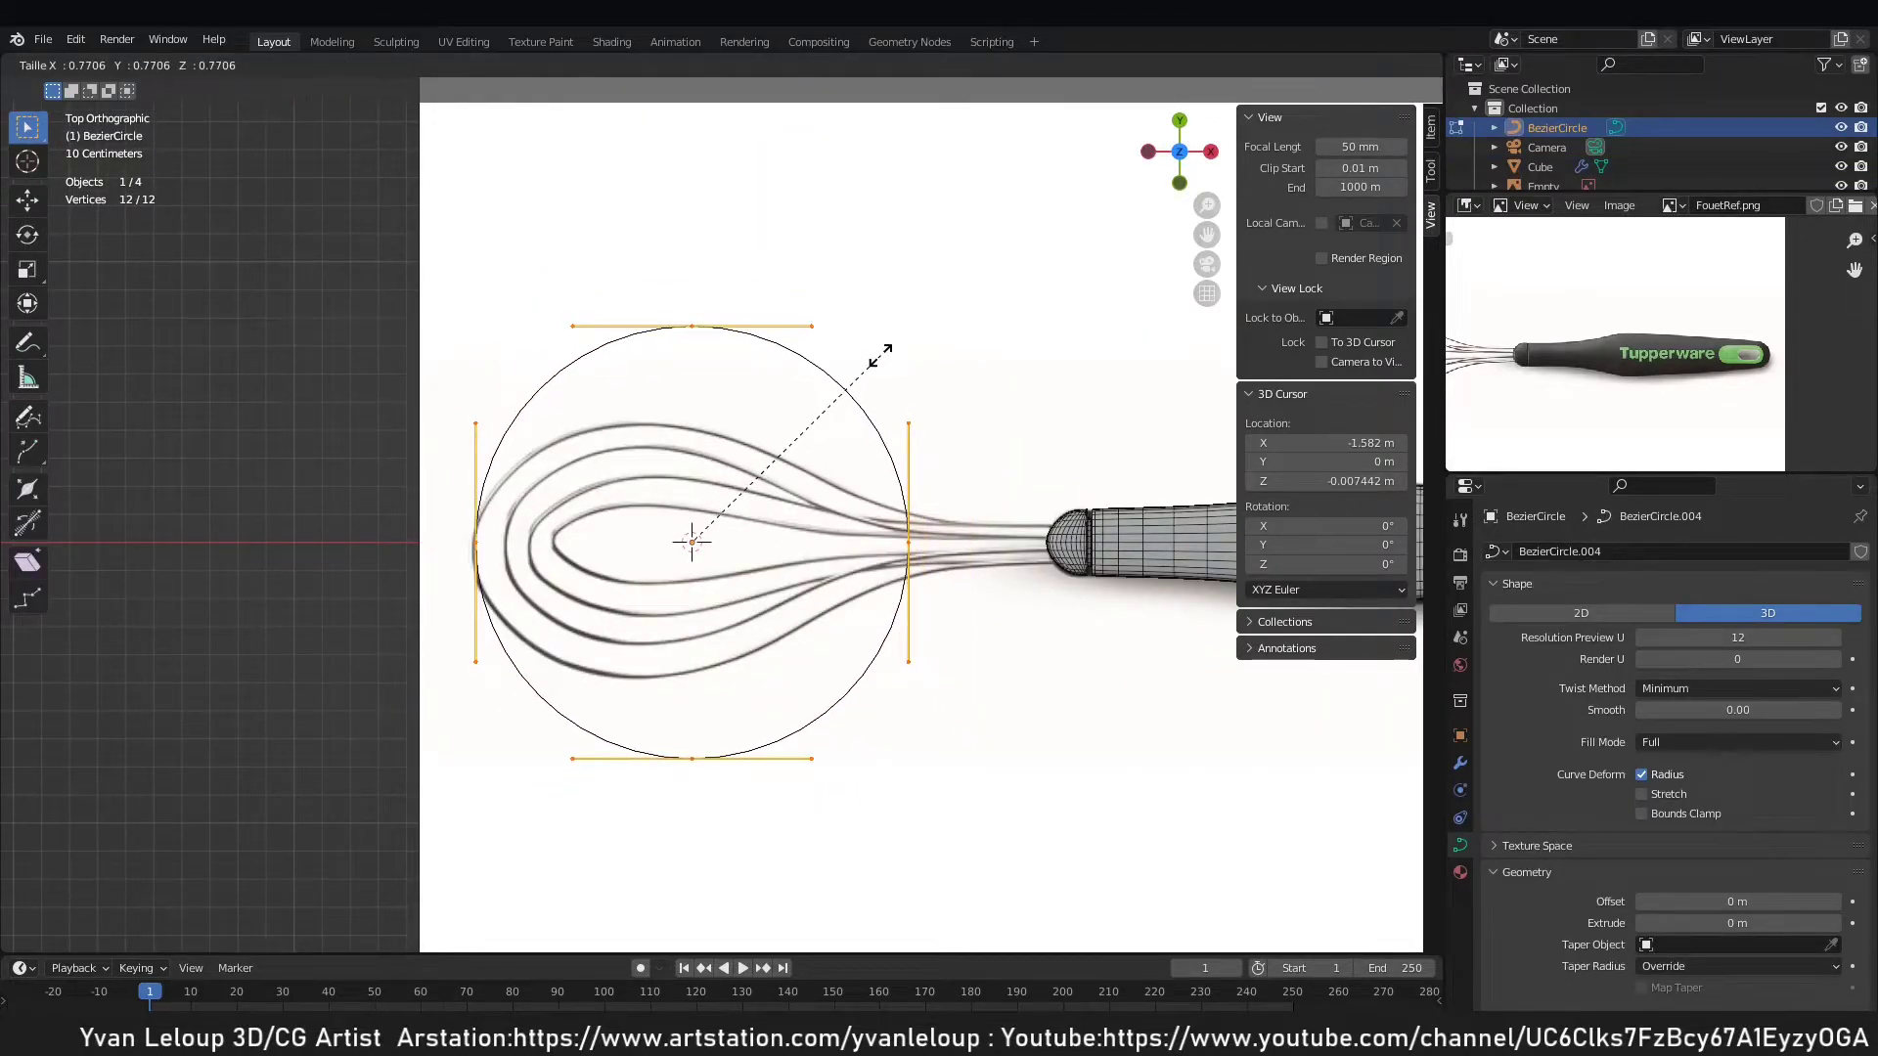
pyautogui.click(880, 357)
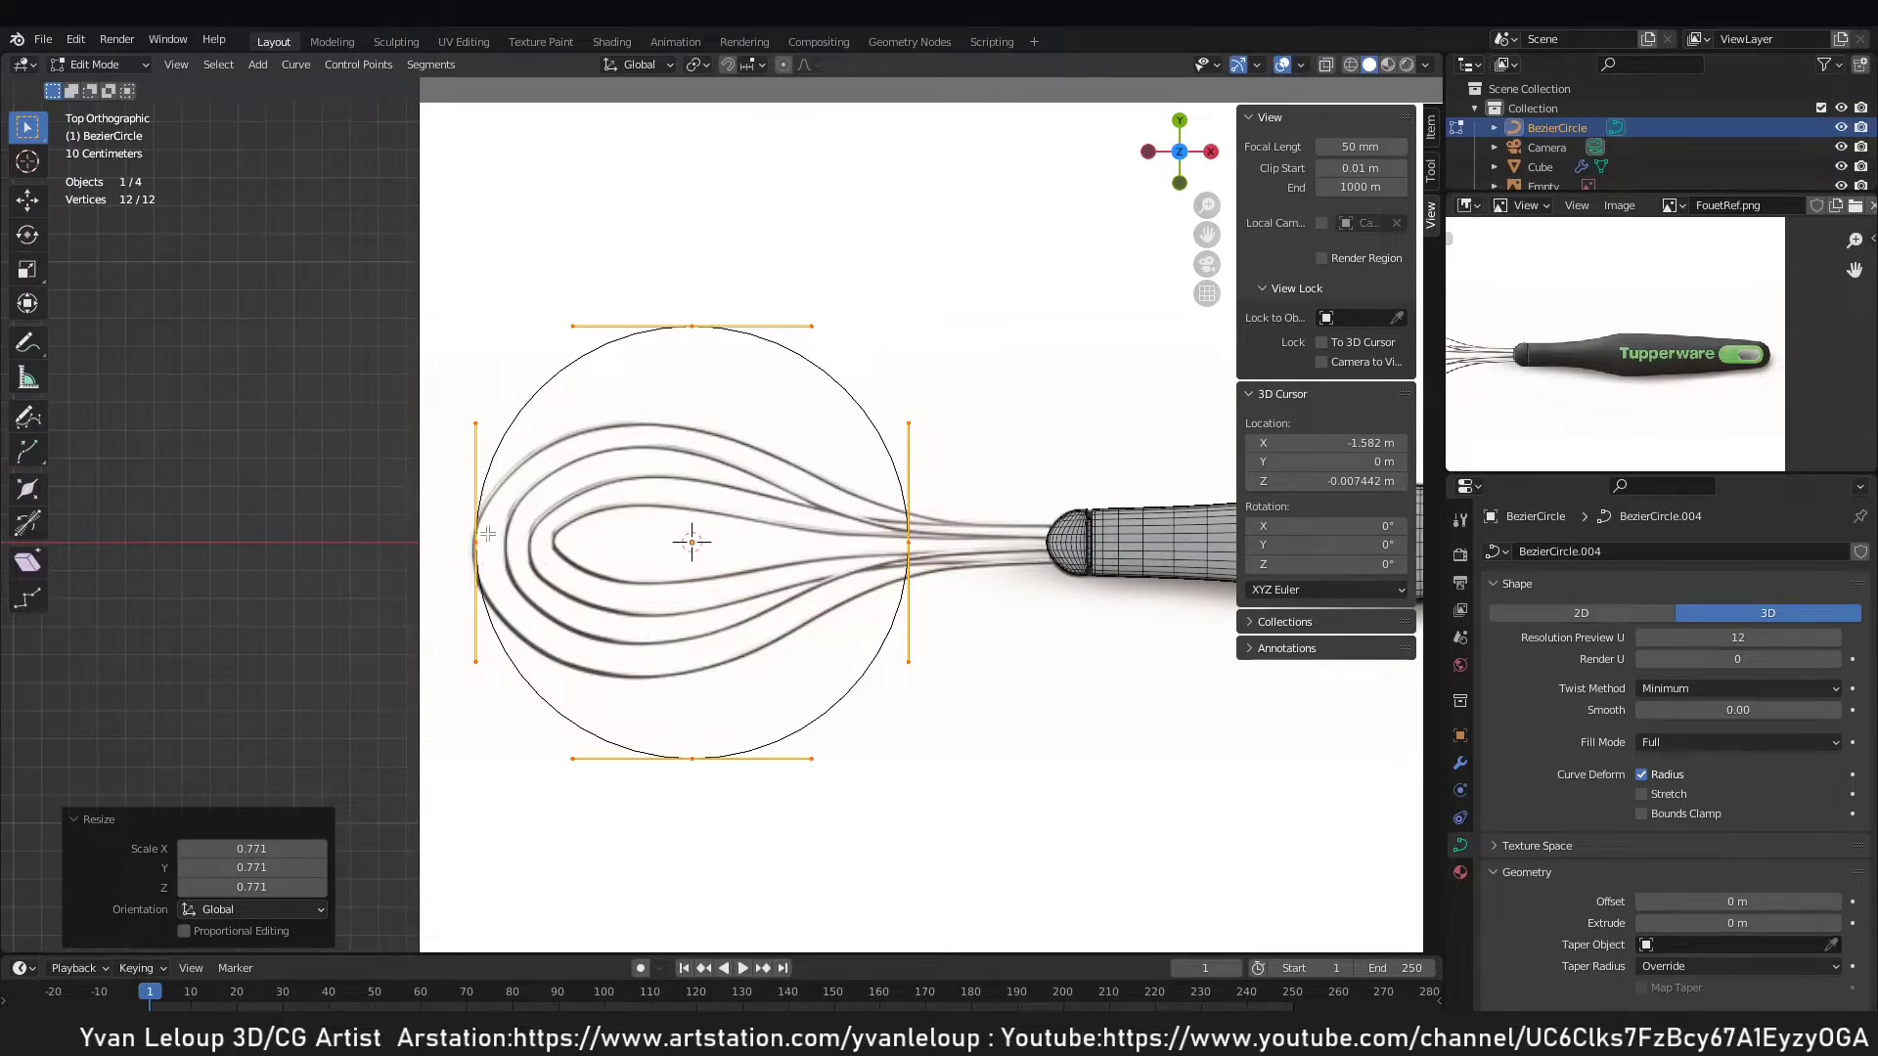
# Delete the Bezier circle's control point nearest the handle to open the curve on that side.
pyautogui.click(717, 313)
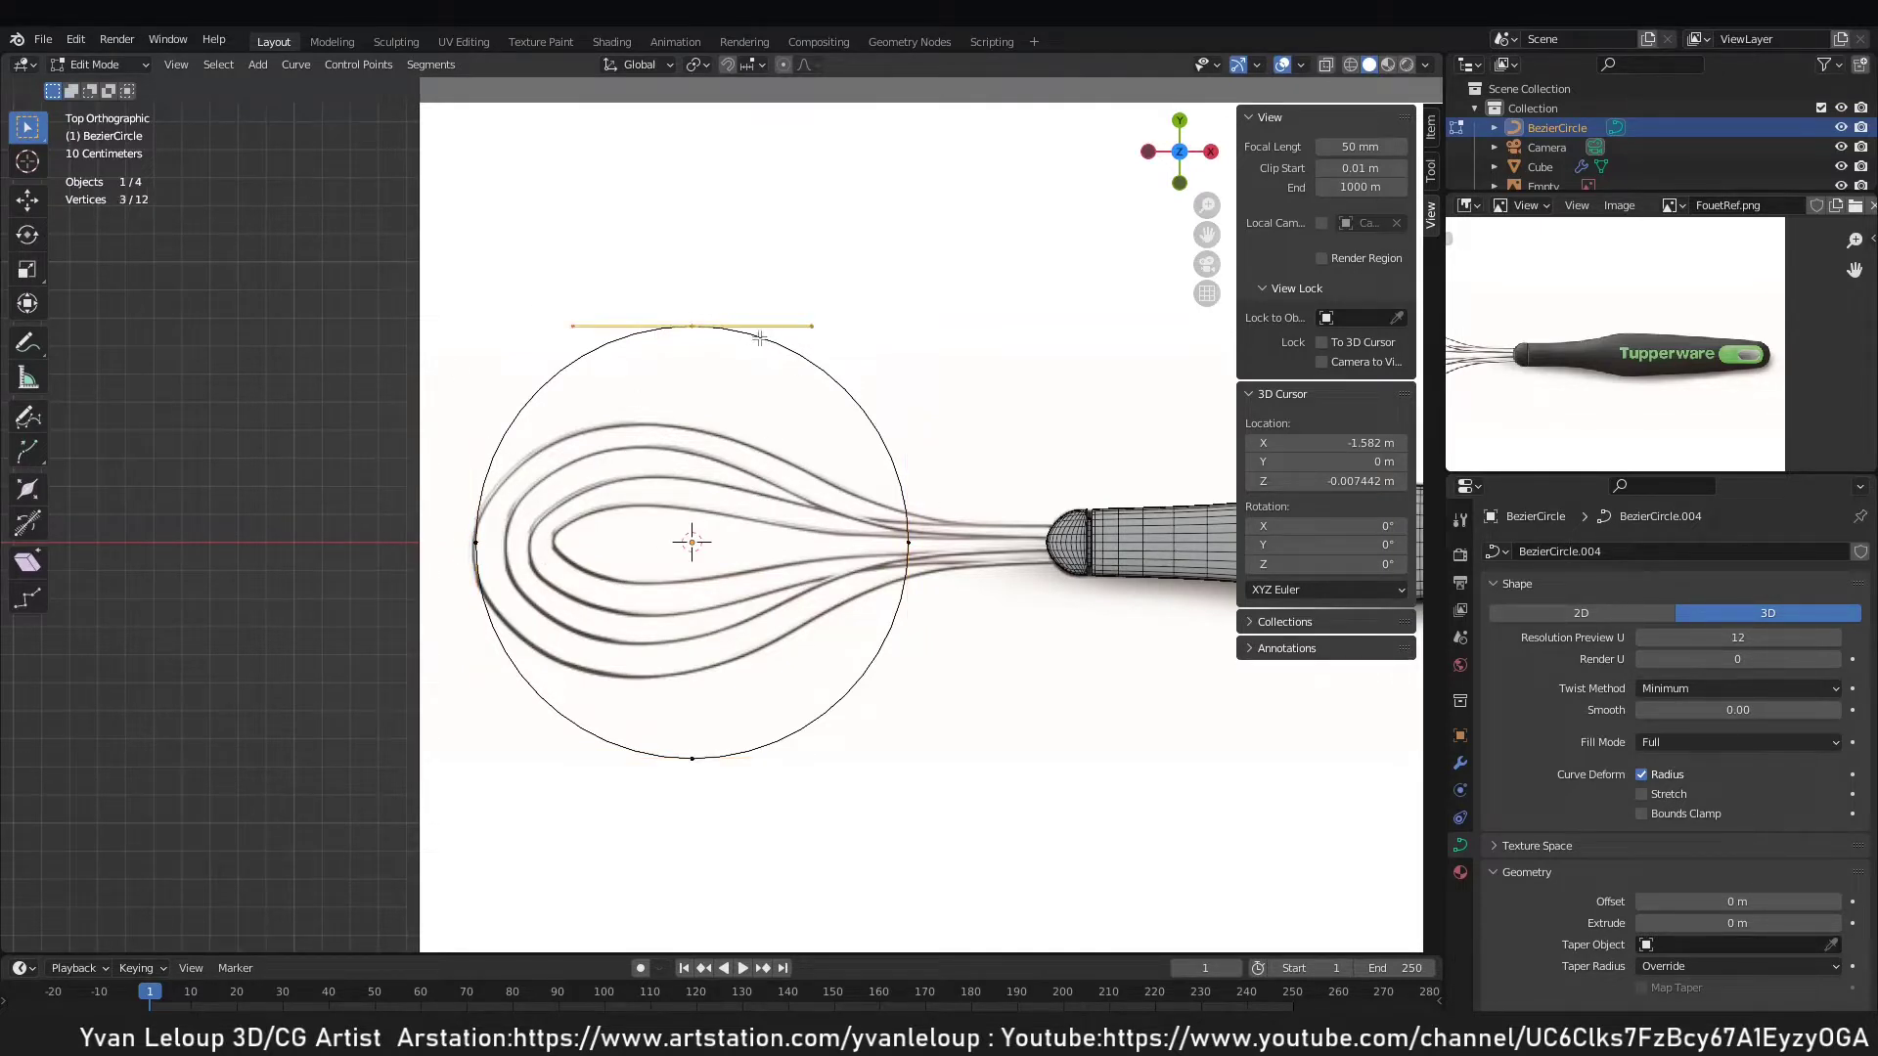
pyautogui.press('g')
pyautogui.rightClick(776, 407)
pyautogui.moveTo(630, 258); pyautogui.dragTo(1022, 764)
pyautogui.press('x')
pyautogui.click(1054, 524)
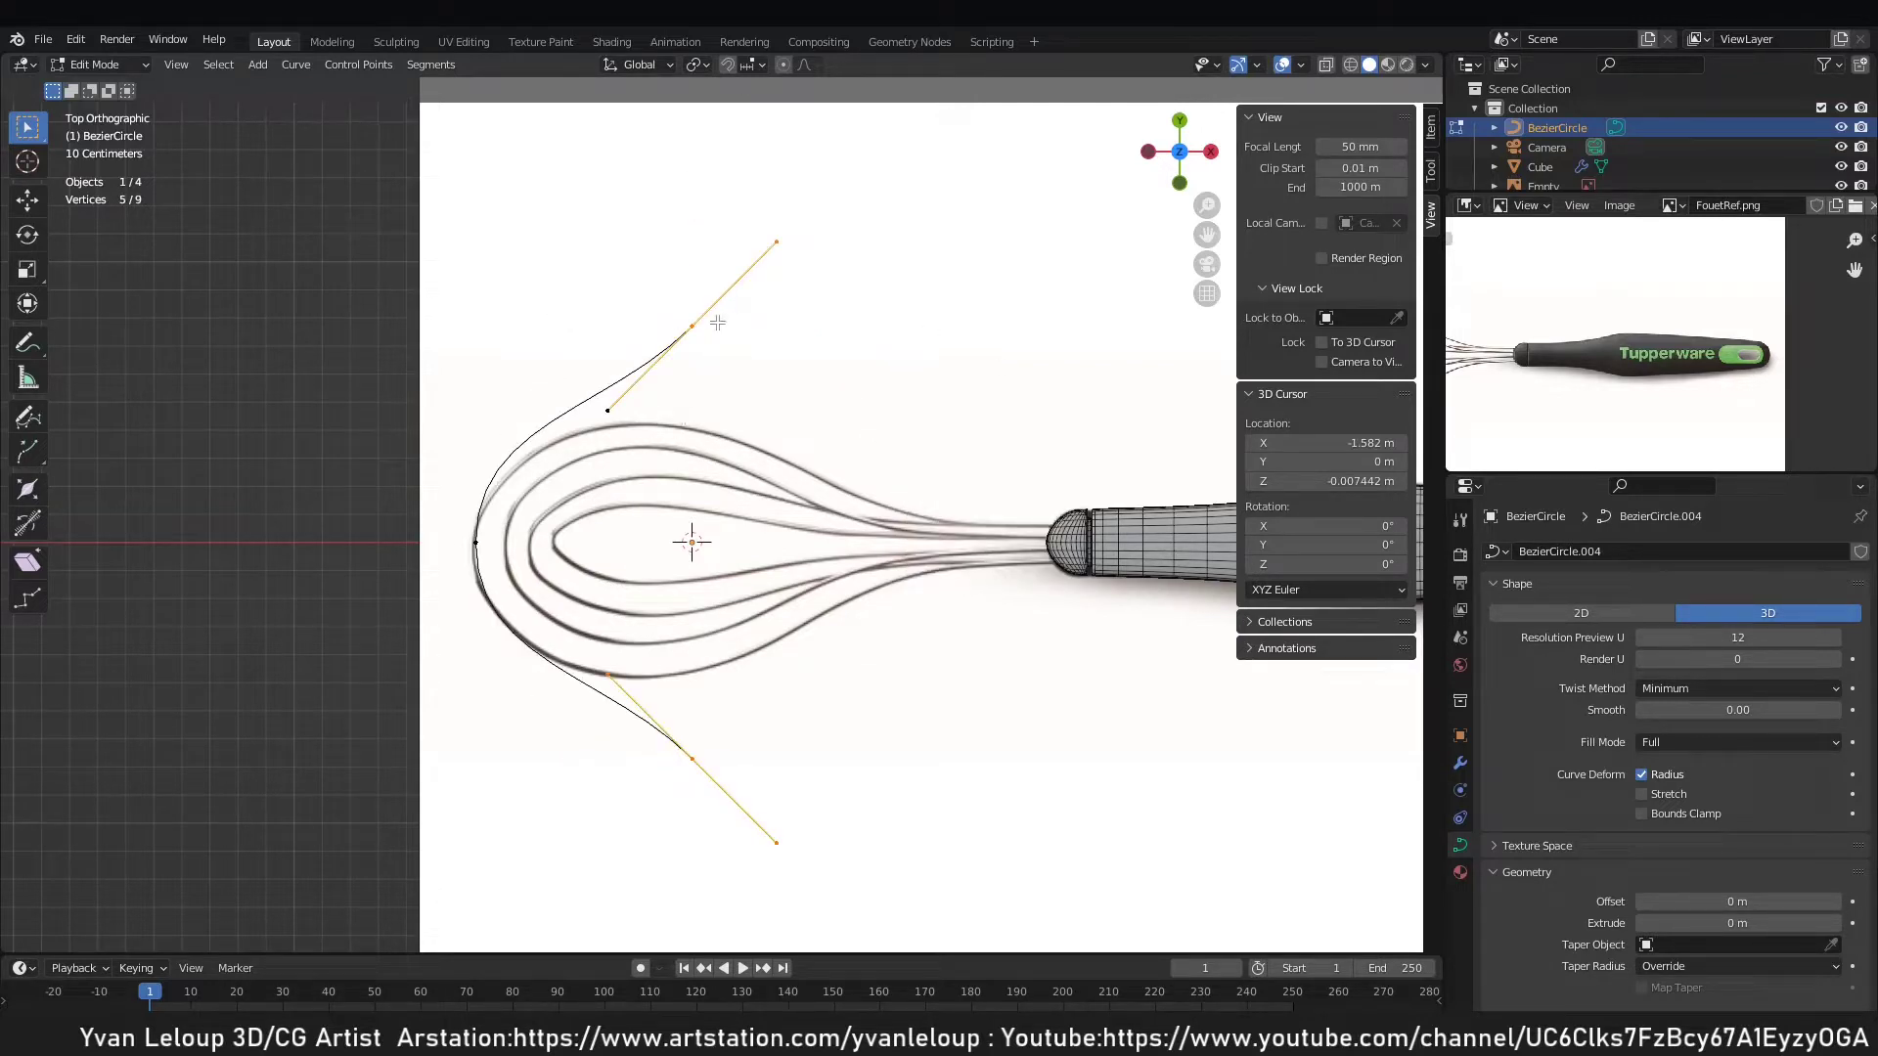
# Move the curve's two open end points about 1.69 m along X toward the handle.
pyautogui.moveTo(513, 233); pyautogui.dragTo(998, 851)
pyautogui.press('g')
pyautogui.press('x')
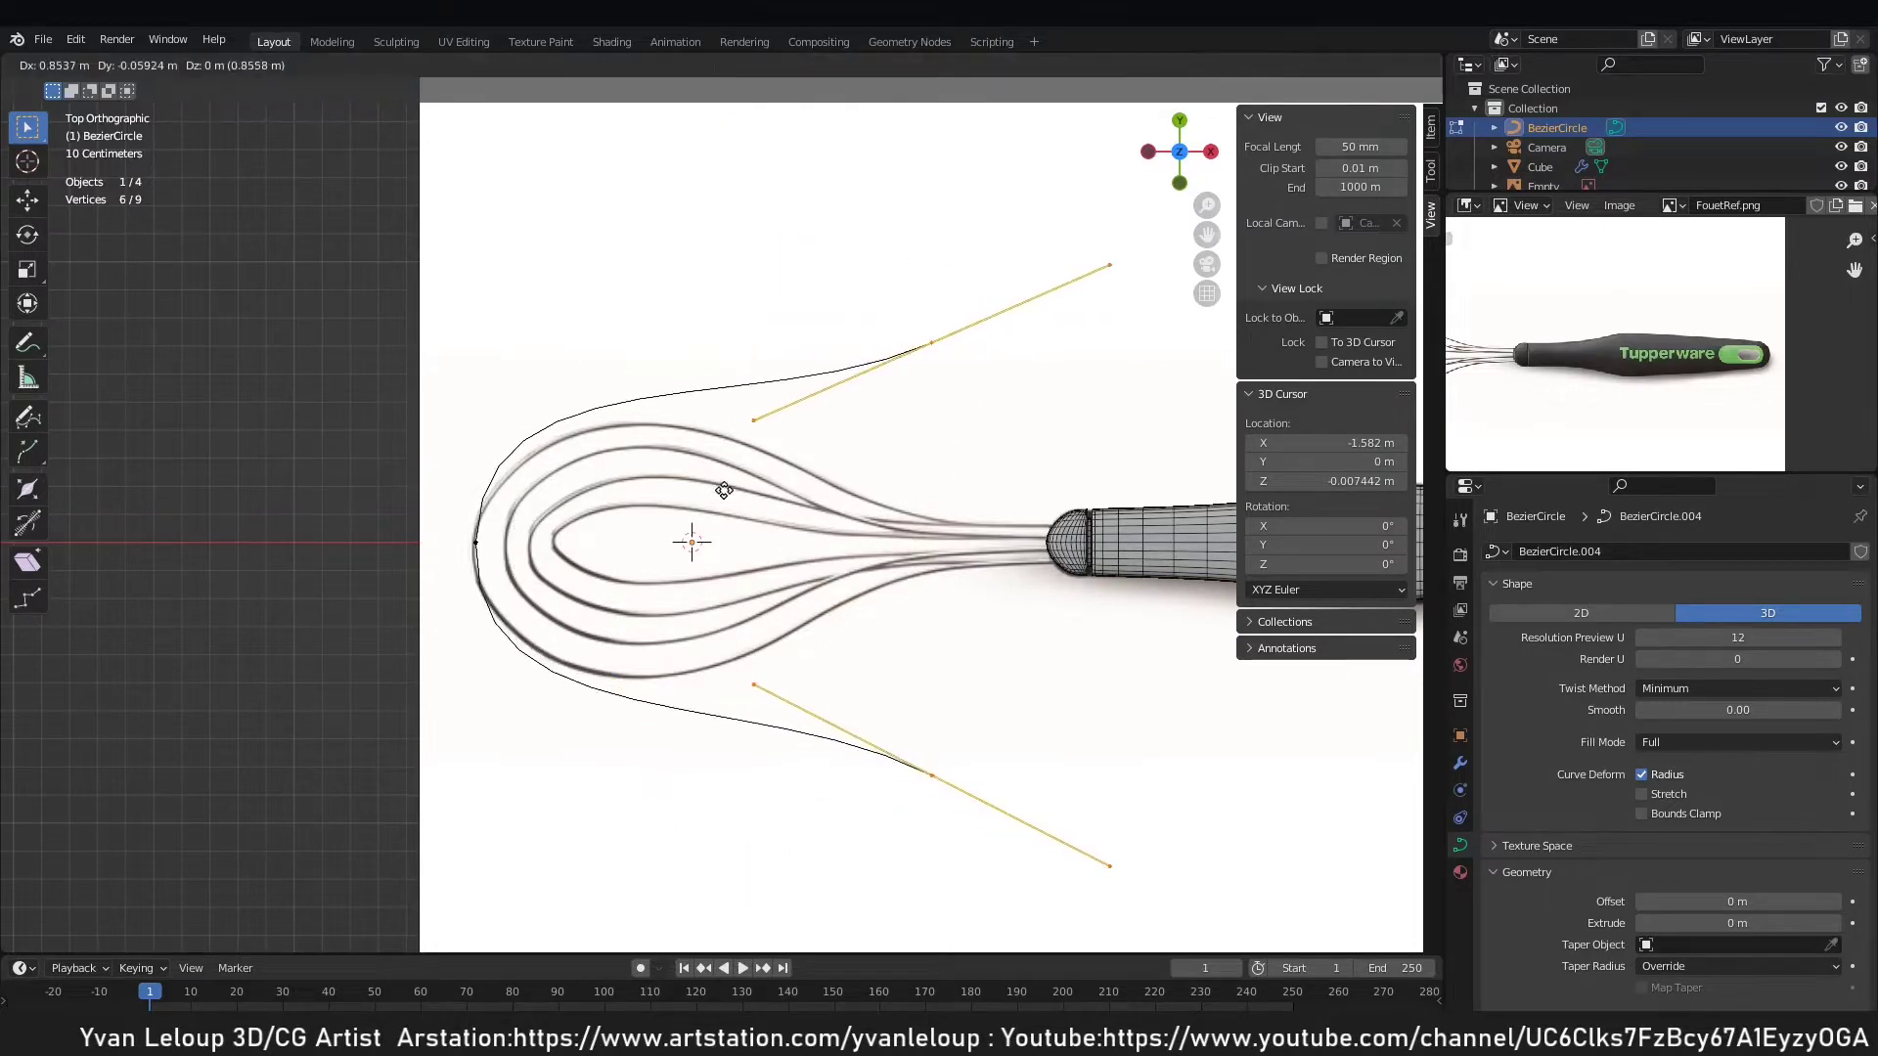
pyautogui.click(1024, 500)
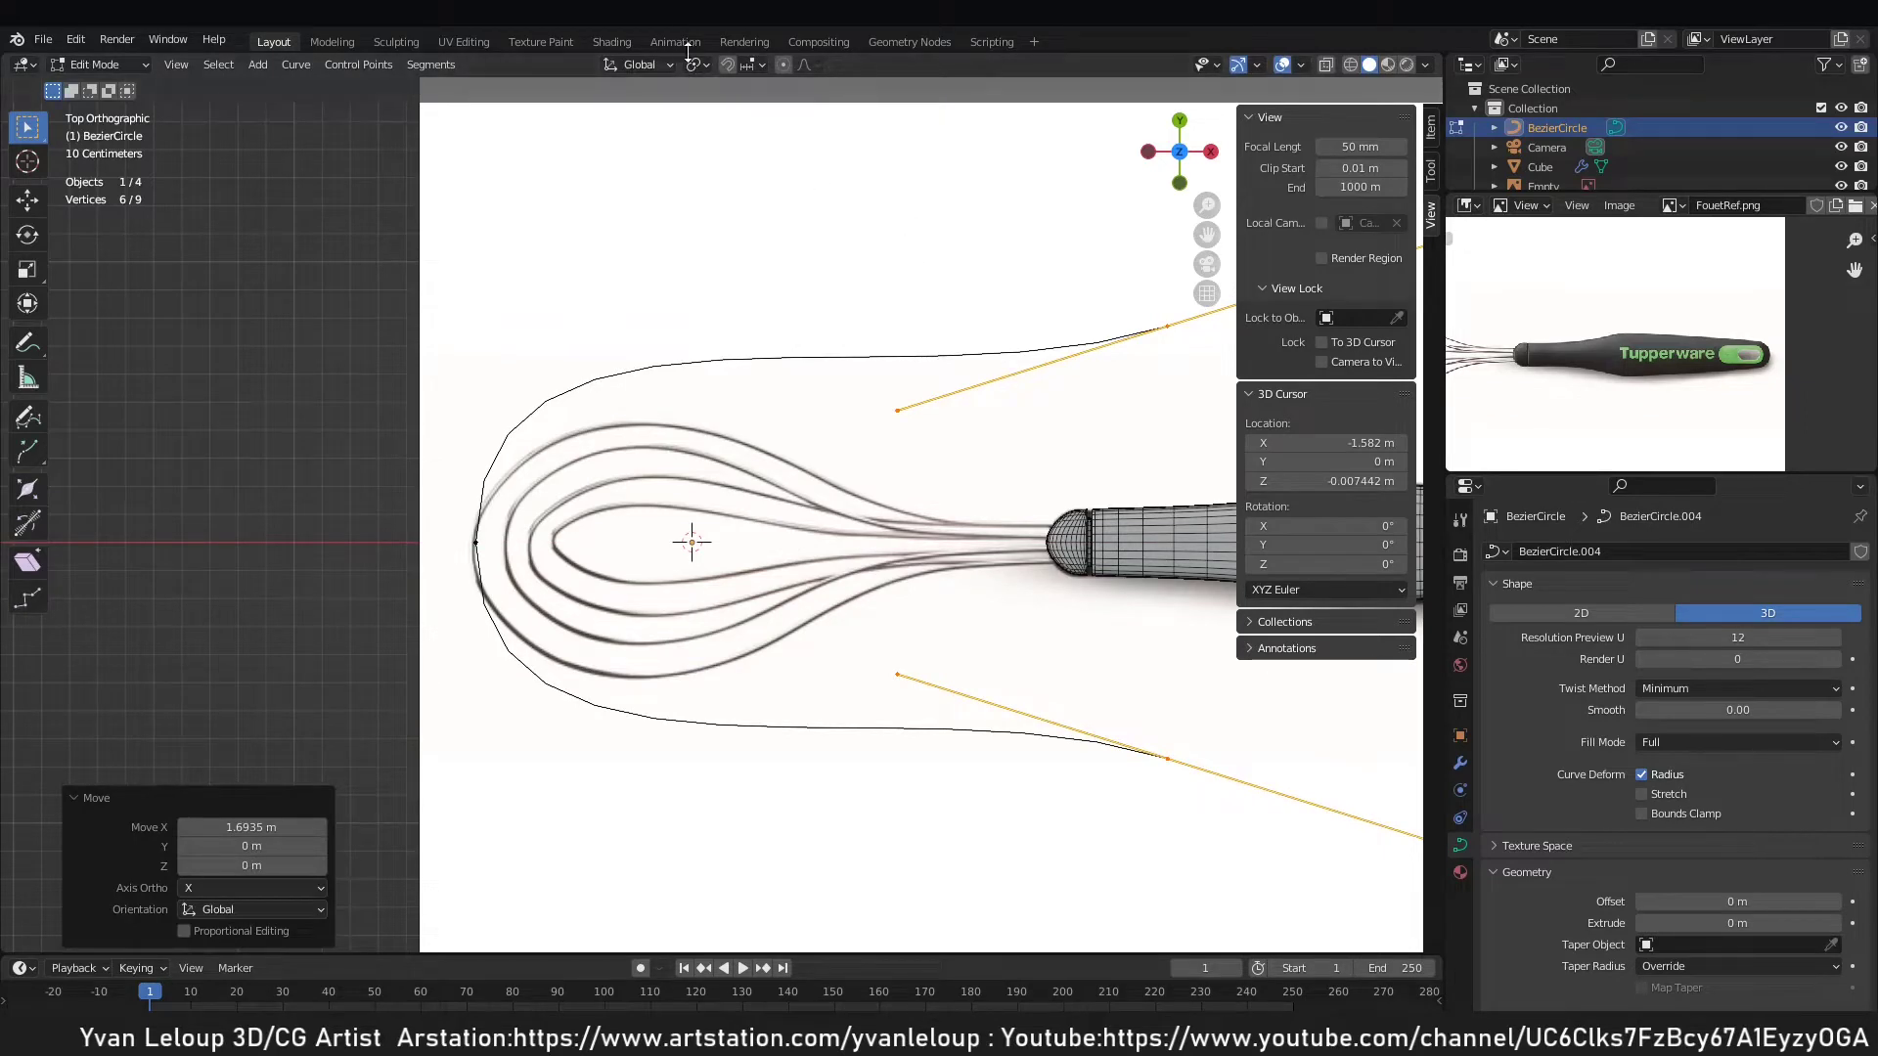
# Scale the two end points along Y to about 0.109 to bring the wire ends together at the handle.
pyautogui.keyDown('shift'); pyautogui.moveTo(1121, 476); pyautogui.dragTo(901, 464, button='middle'); pyautogui.keyUp('shift')
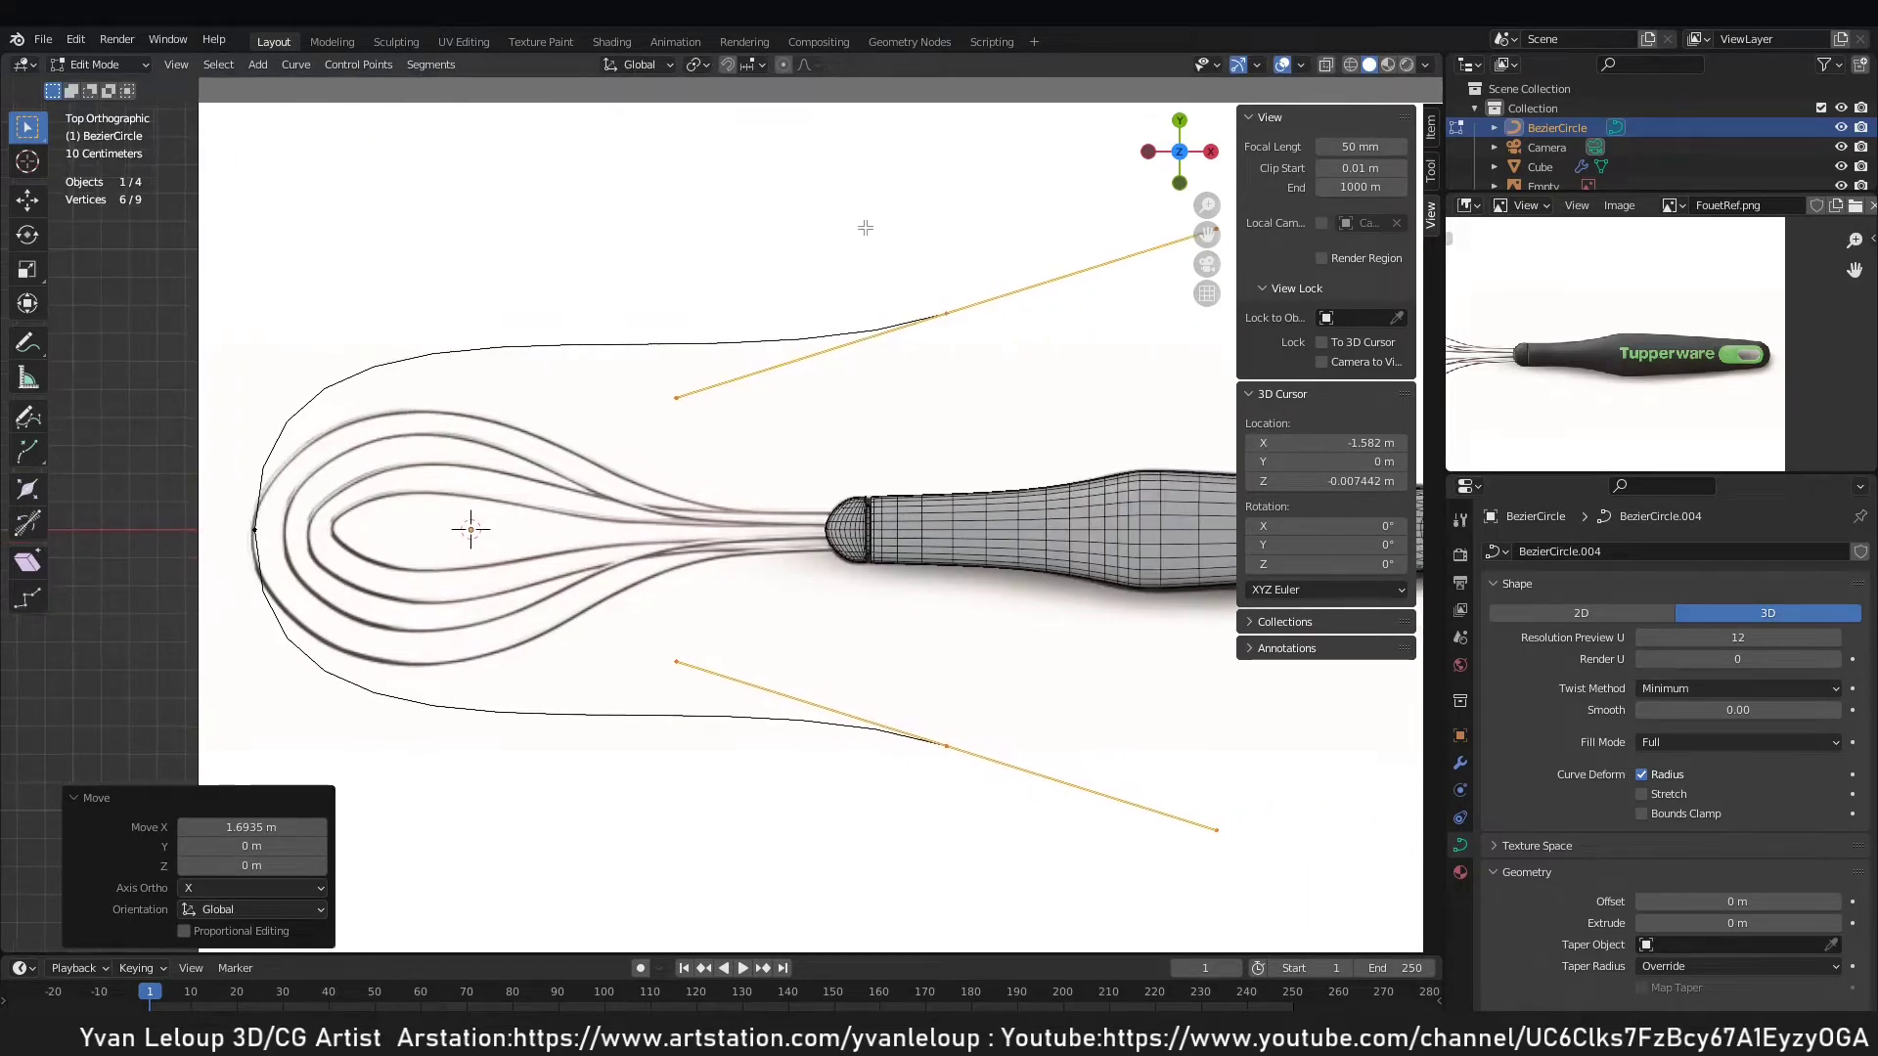
pyautogui.press('s')
pyautogui.press('y')
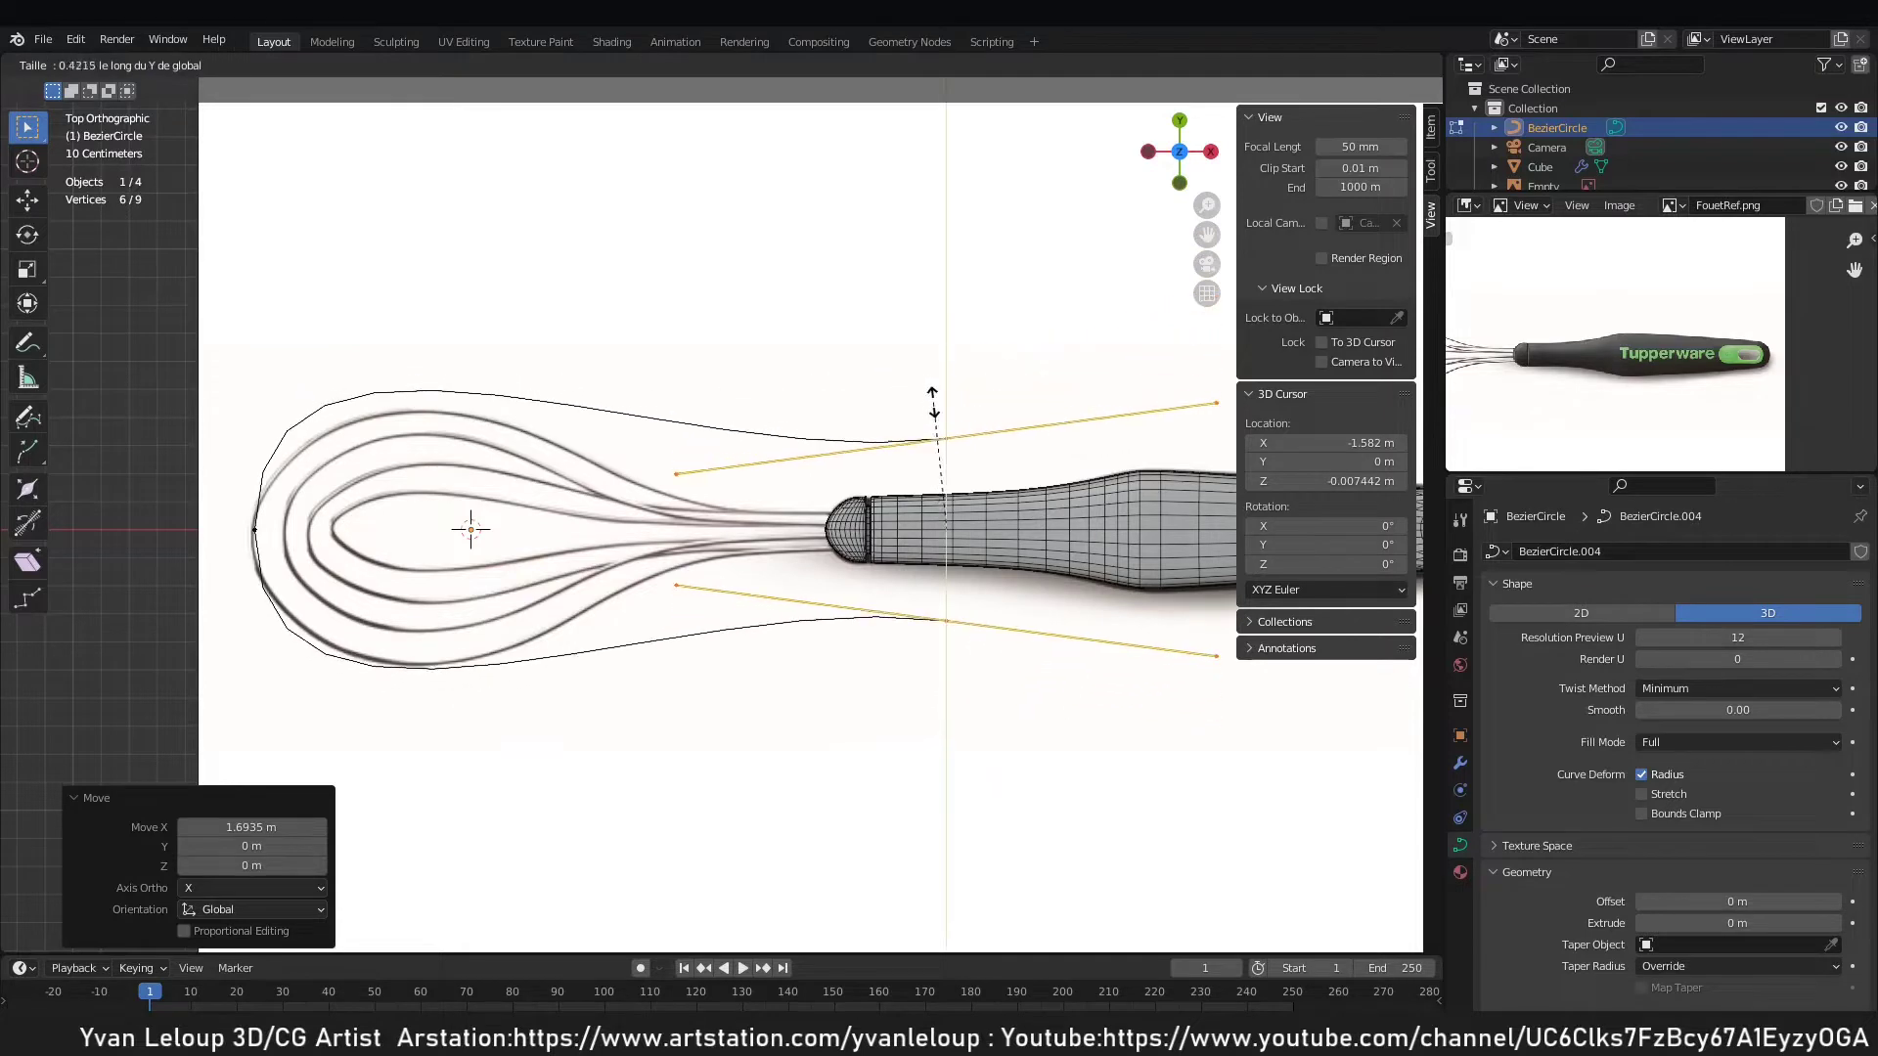
pyautogui.click(943, 477)
pyautogui.scroll(2, 692, 492)
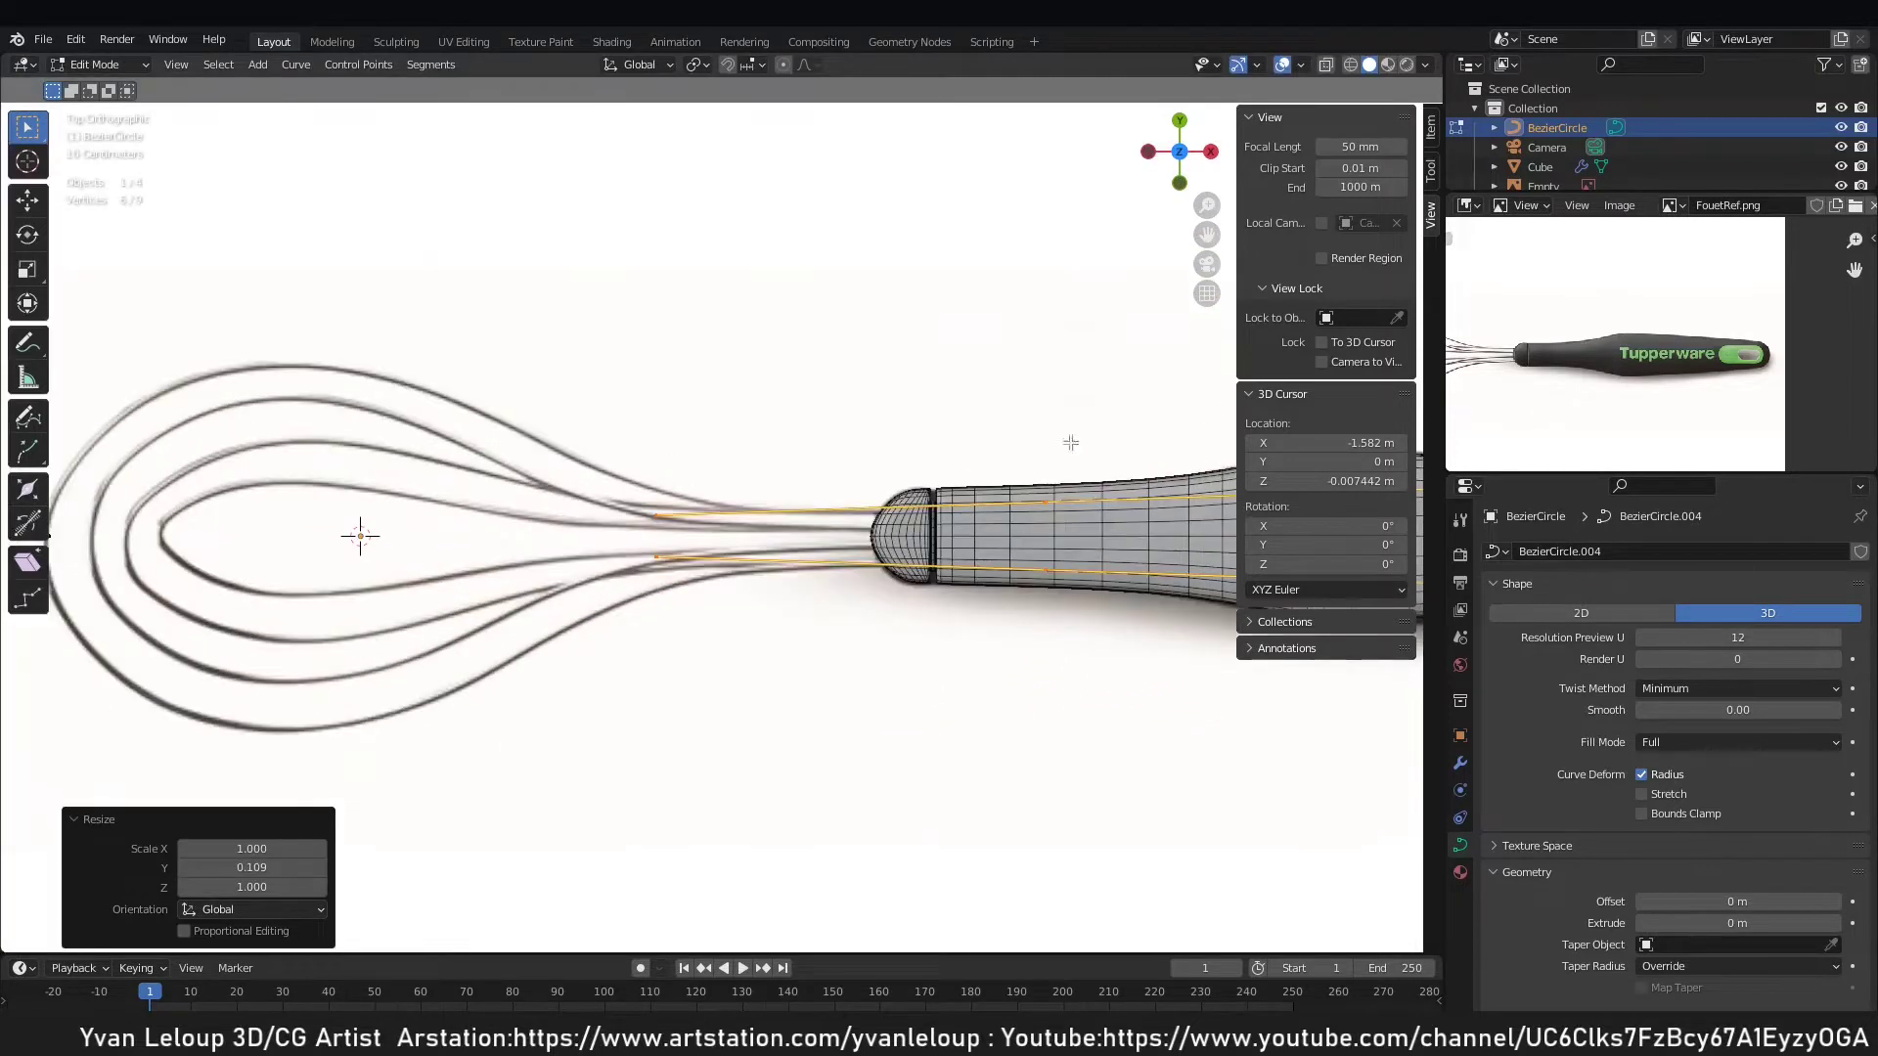
# Shift the two end points about -0.37 m along X and scale them along Y to about 0.675.
pyautogui.press('g')
pyautogui.press('x')
pyautogui.click(902, 468)
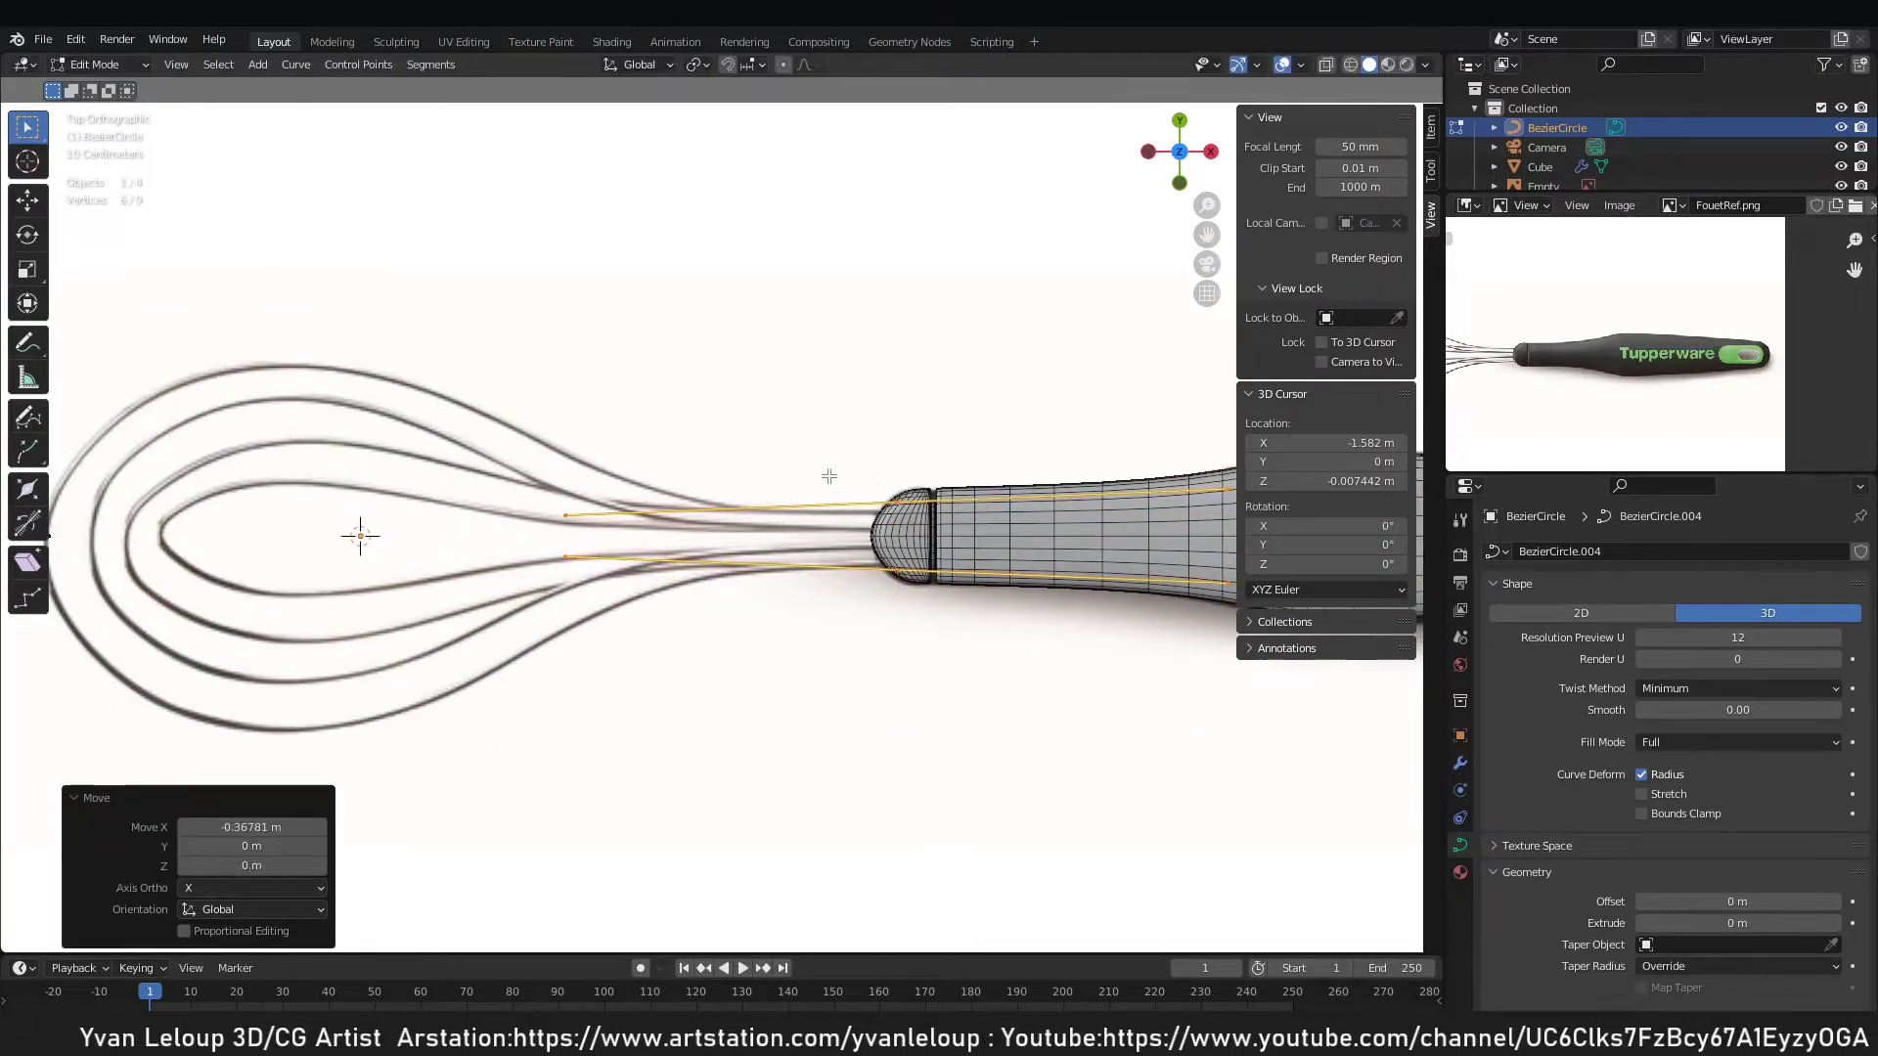
pyautogui.press('s')
pyautogui.press('y')
pyautogui.click(890, 440)
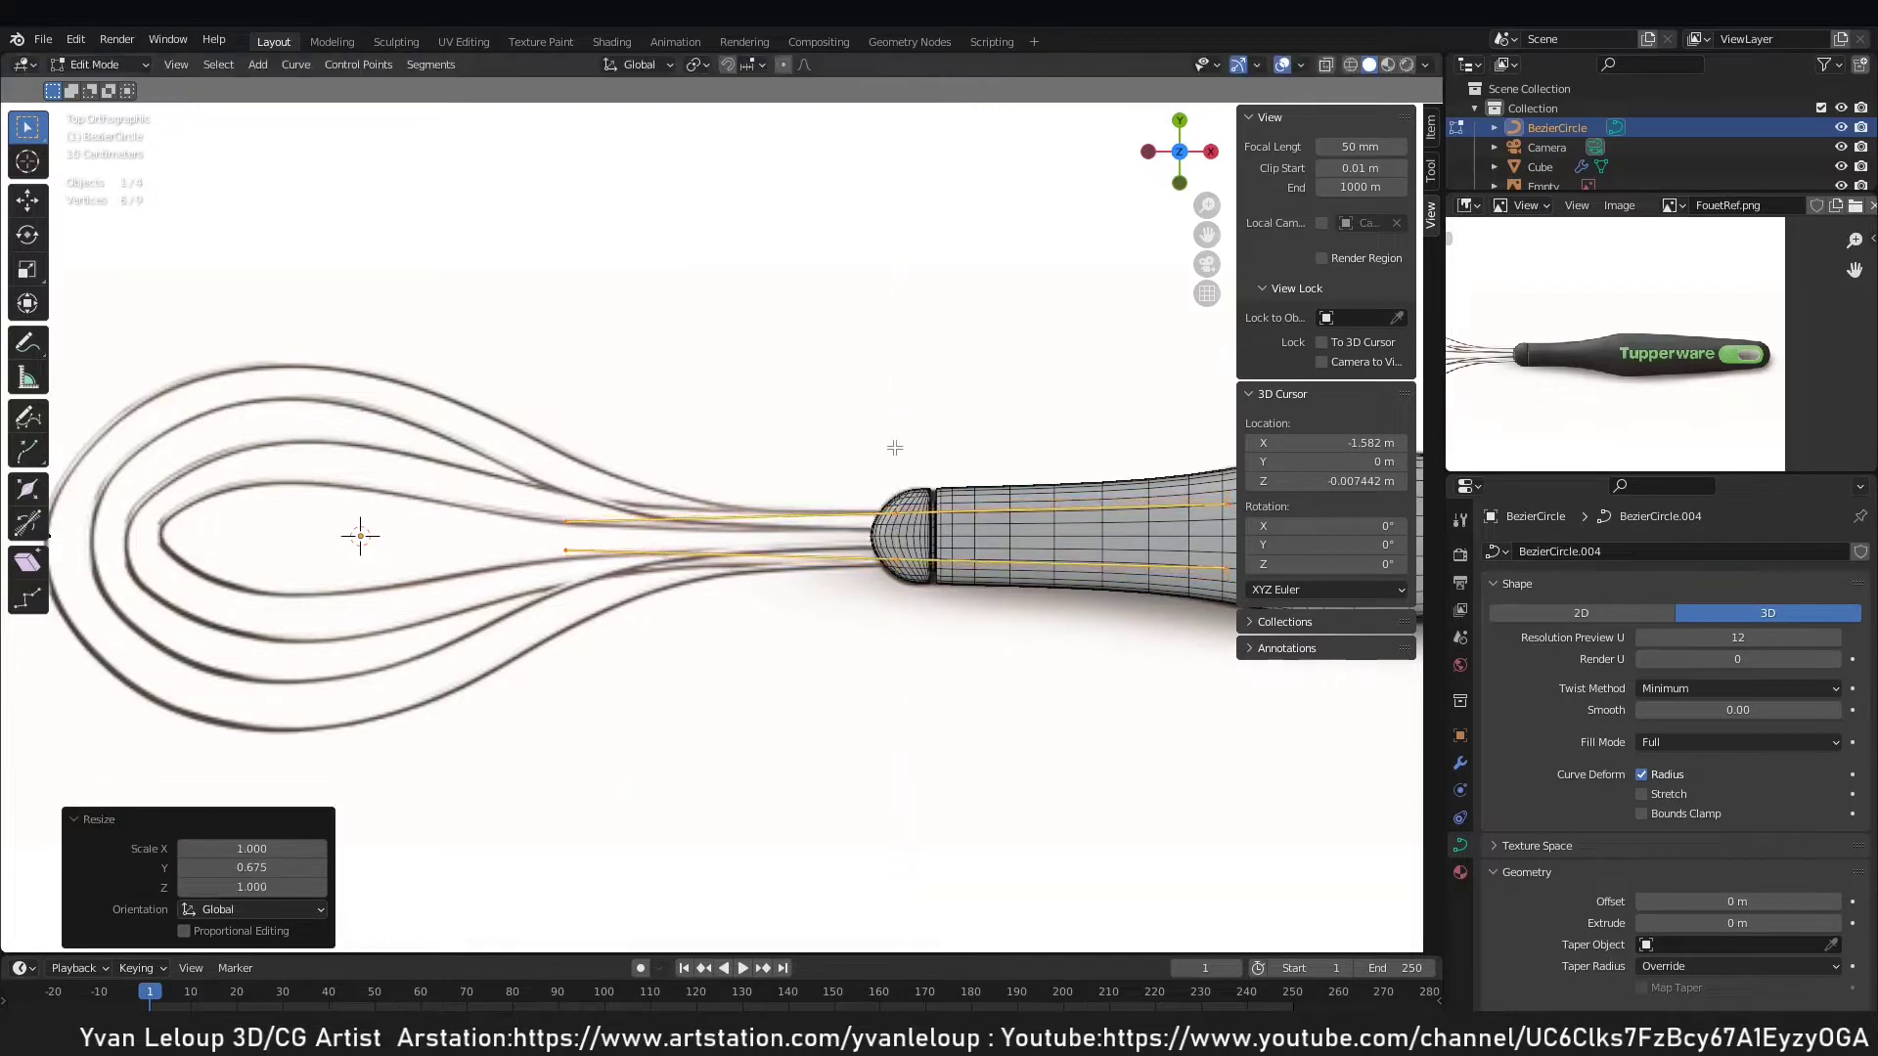
# Move the loop-side Bezier handle of the lower wire end slightly down along Y to follow the reference wire.
pyautogui.scroll(3, 971, 459)
pyautogui.scroll(-5, 863, 470)
pyautogui.scroll(4, 895, 547)
pyautogui.keyDown('shift'); pyautogui.moveTo(903, 571); pyautogui.dragTo(526, 563, button='middle'); pyautogui.keyUp('shift')
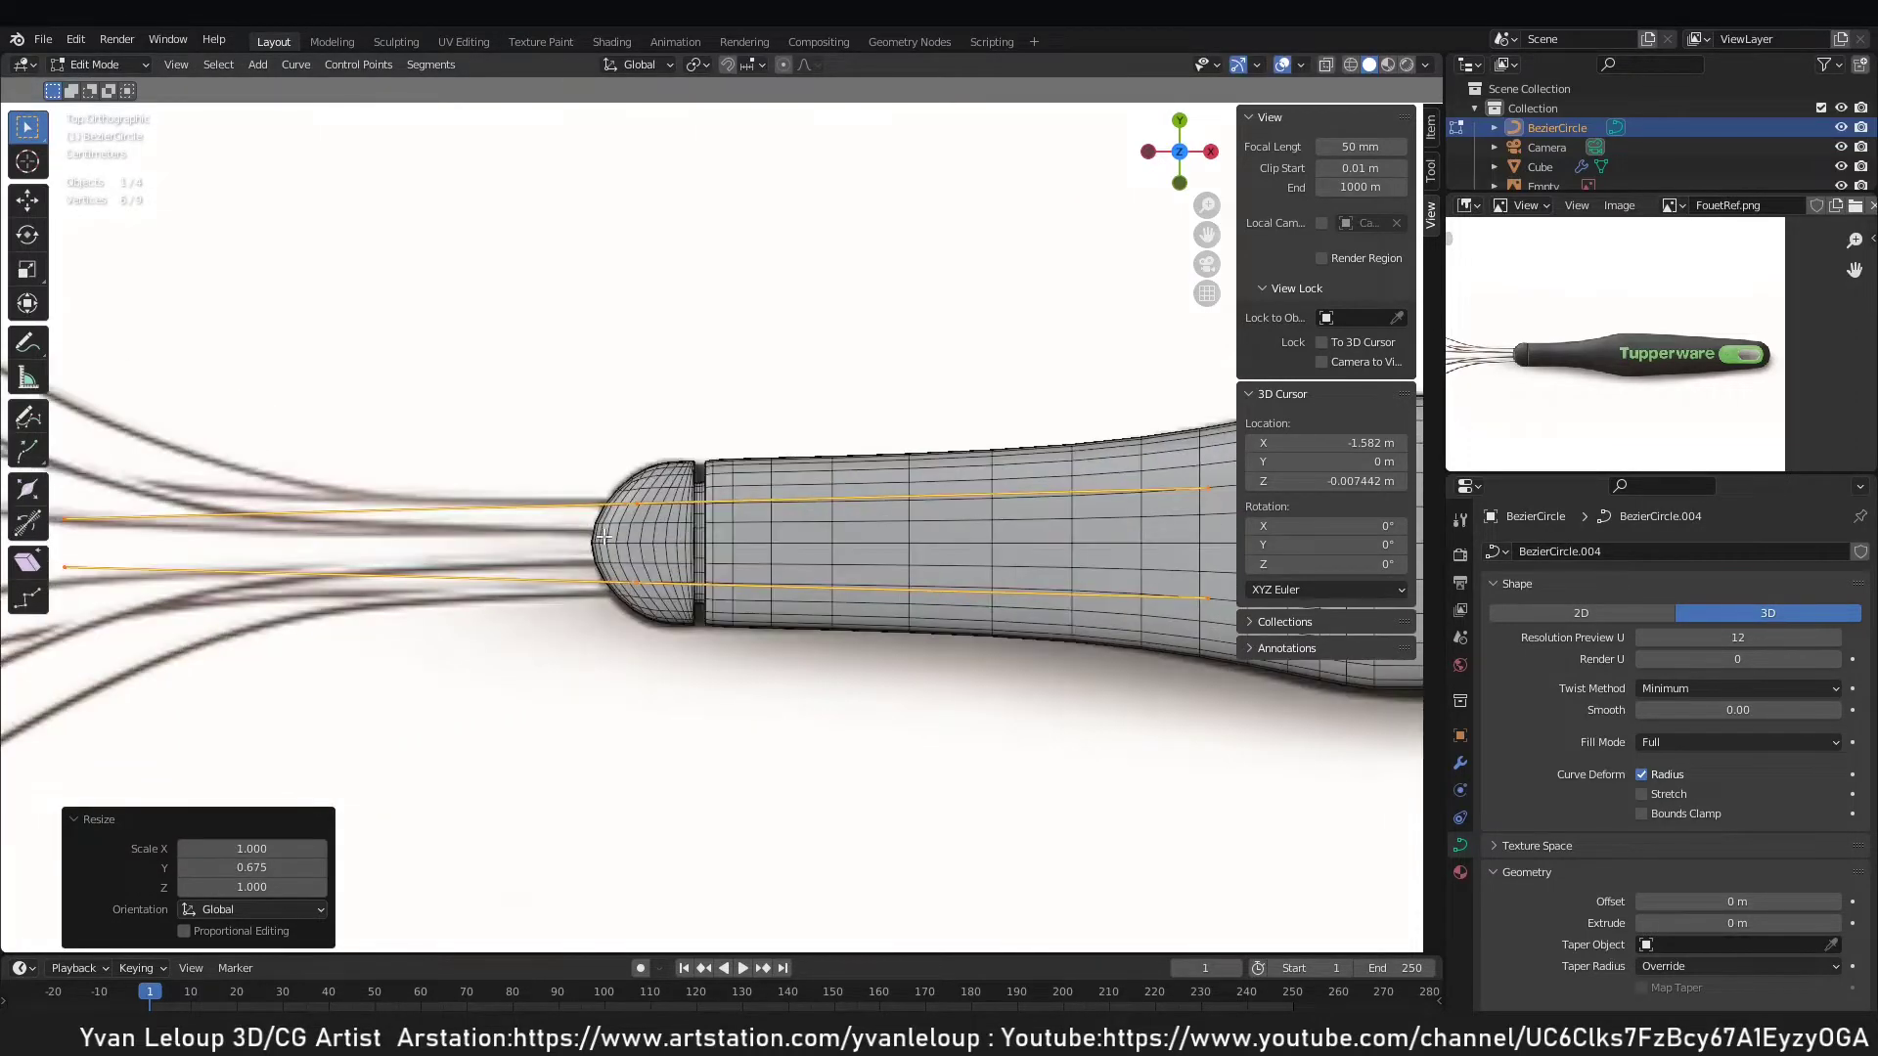
pyautogui.moveTo(740, 627); pyautogui.dragTo(606, 565)
pyautogui.keyDown('shift'); pyautogui.moveTo(509, 561); pyautogui.dragTo(888, 585, button='middle'); pyautogui.keyUp('shift')
pyautogui.scroll(-4, 721, 528)
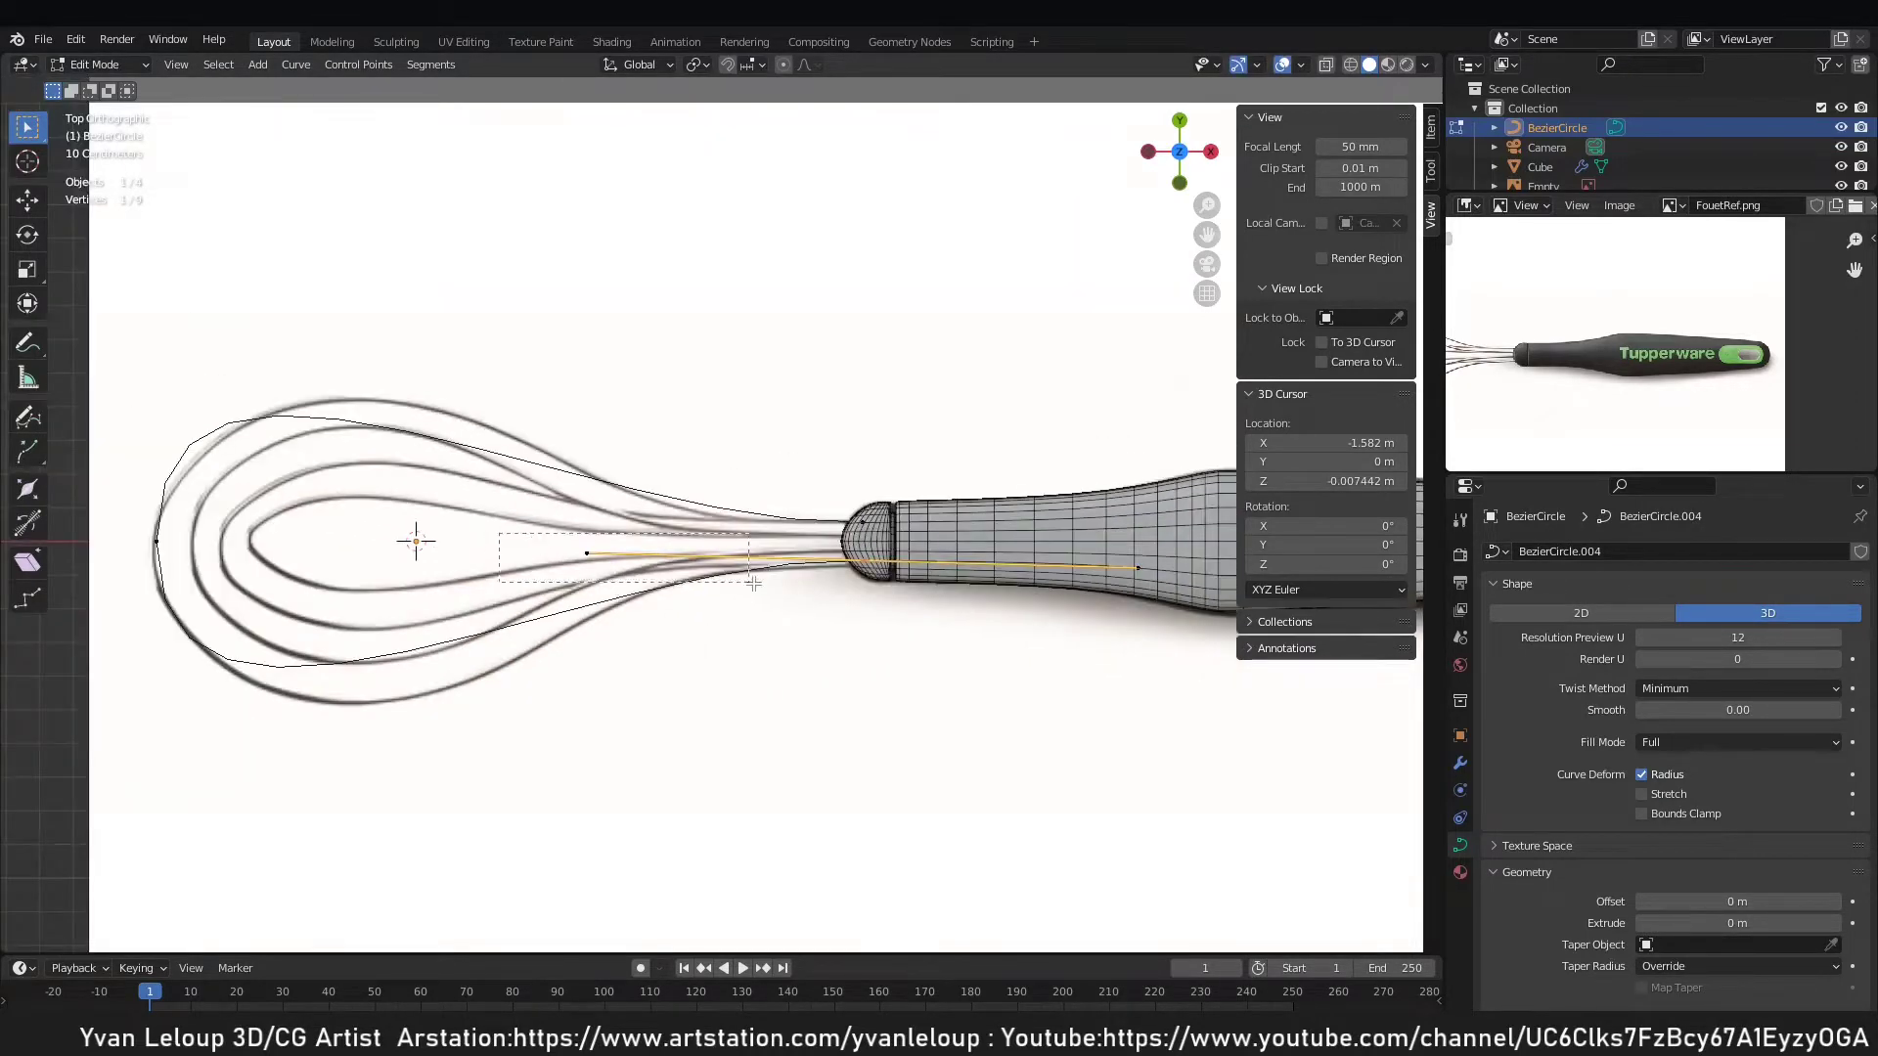
pyautogui.scroll(2, 715, 537)
pyautogui.press('g')
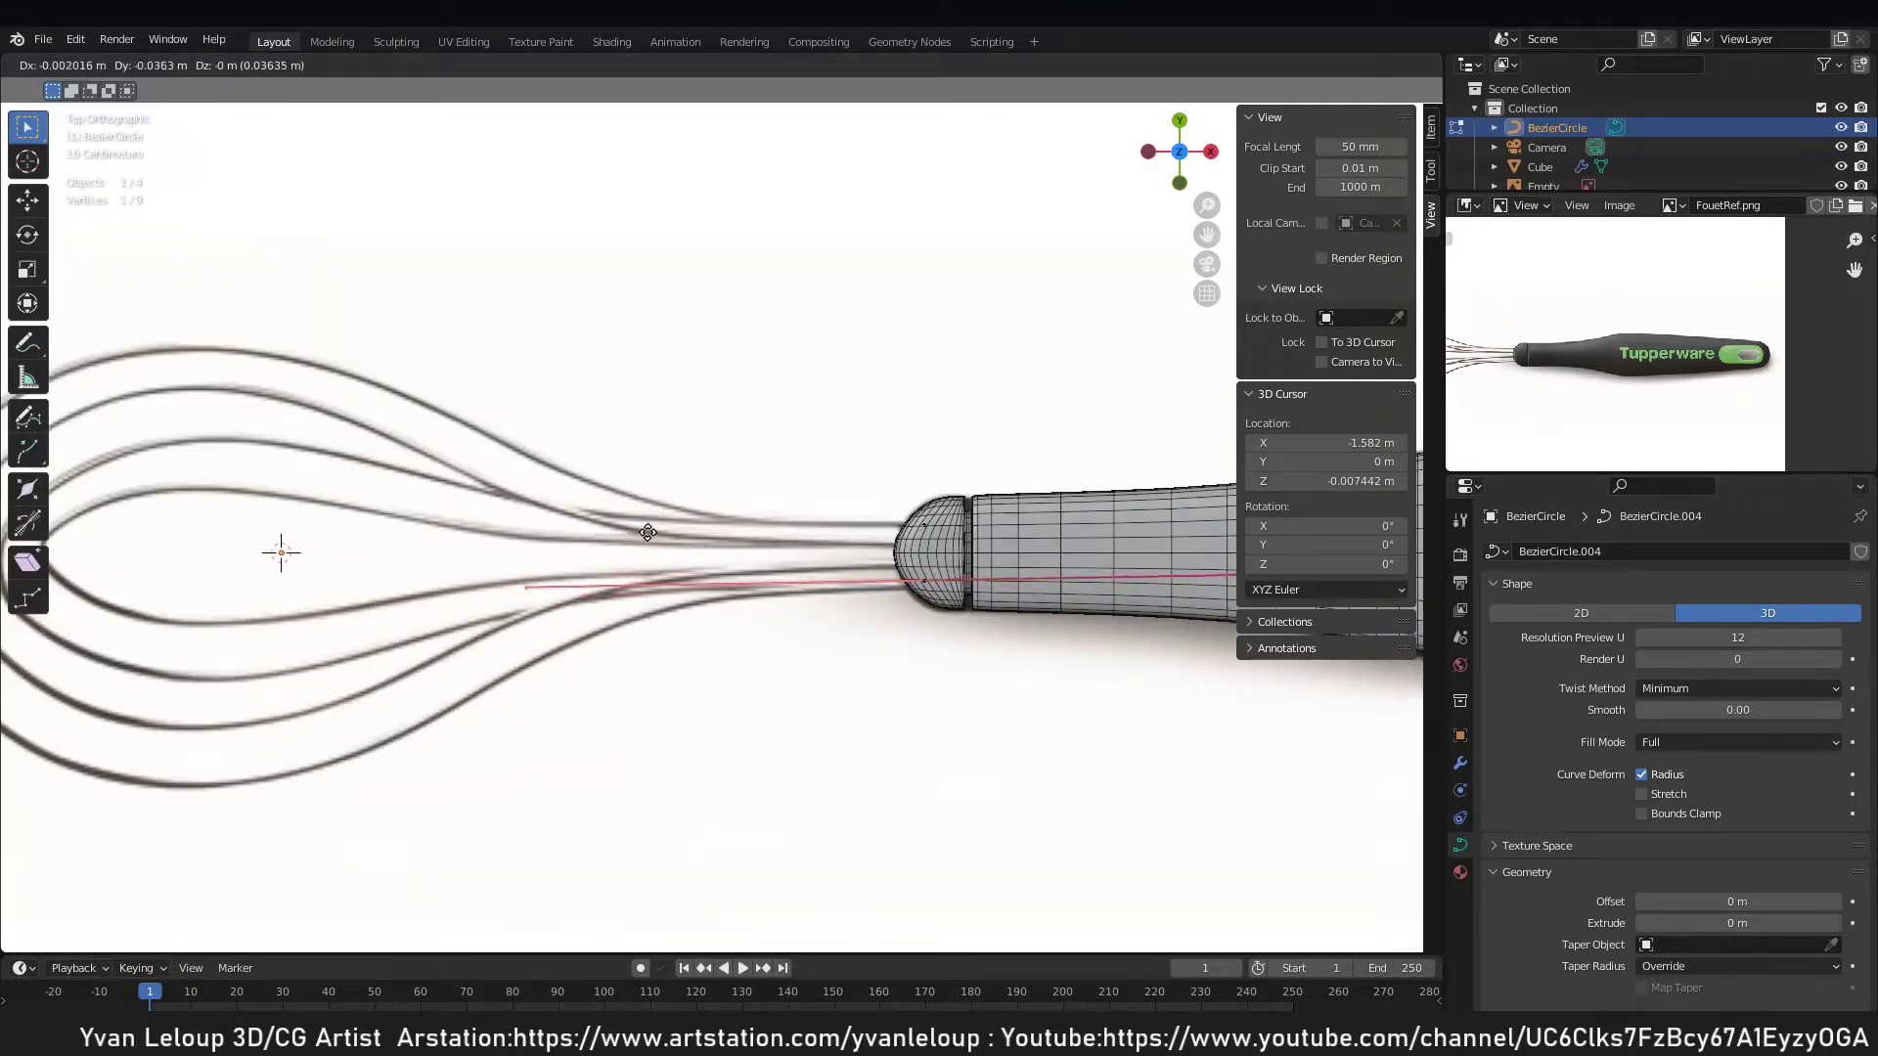
pyautogui.click(874, 520)
# Move the loop-side Bezier handle of the upper wire end outward along X and Y to follow the outer reference wire.
pyautogui.moveTo(884, 518); pyautogui.dragTo(1105, 563)
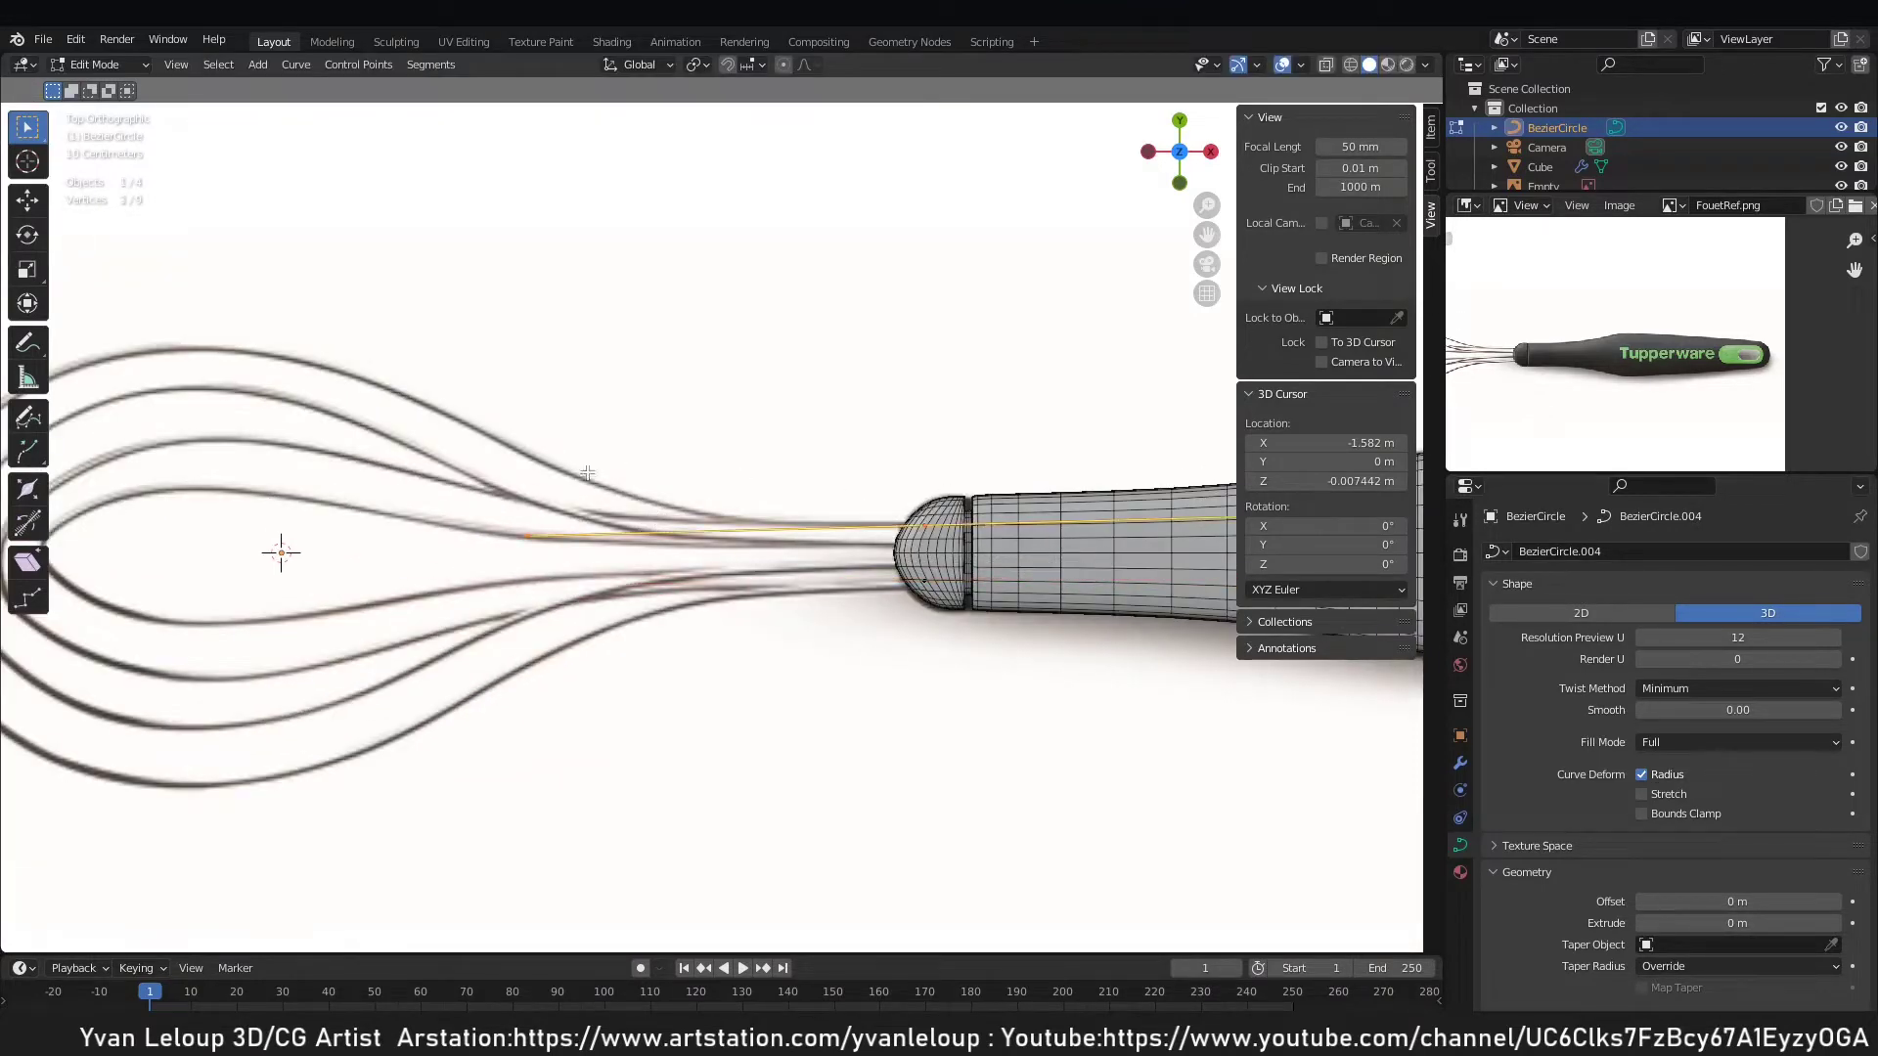
pyautogui.click(531, 530)
pyautogui.press('g')
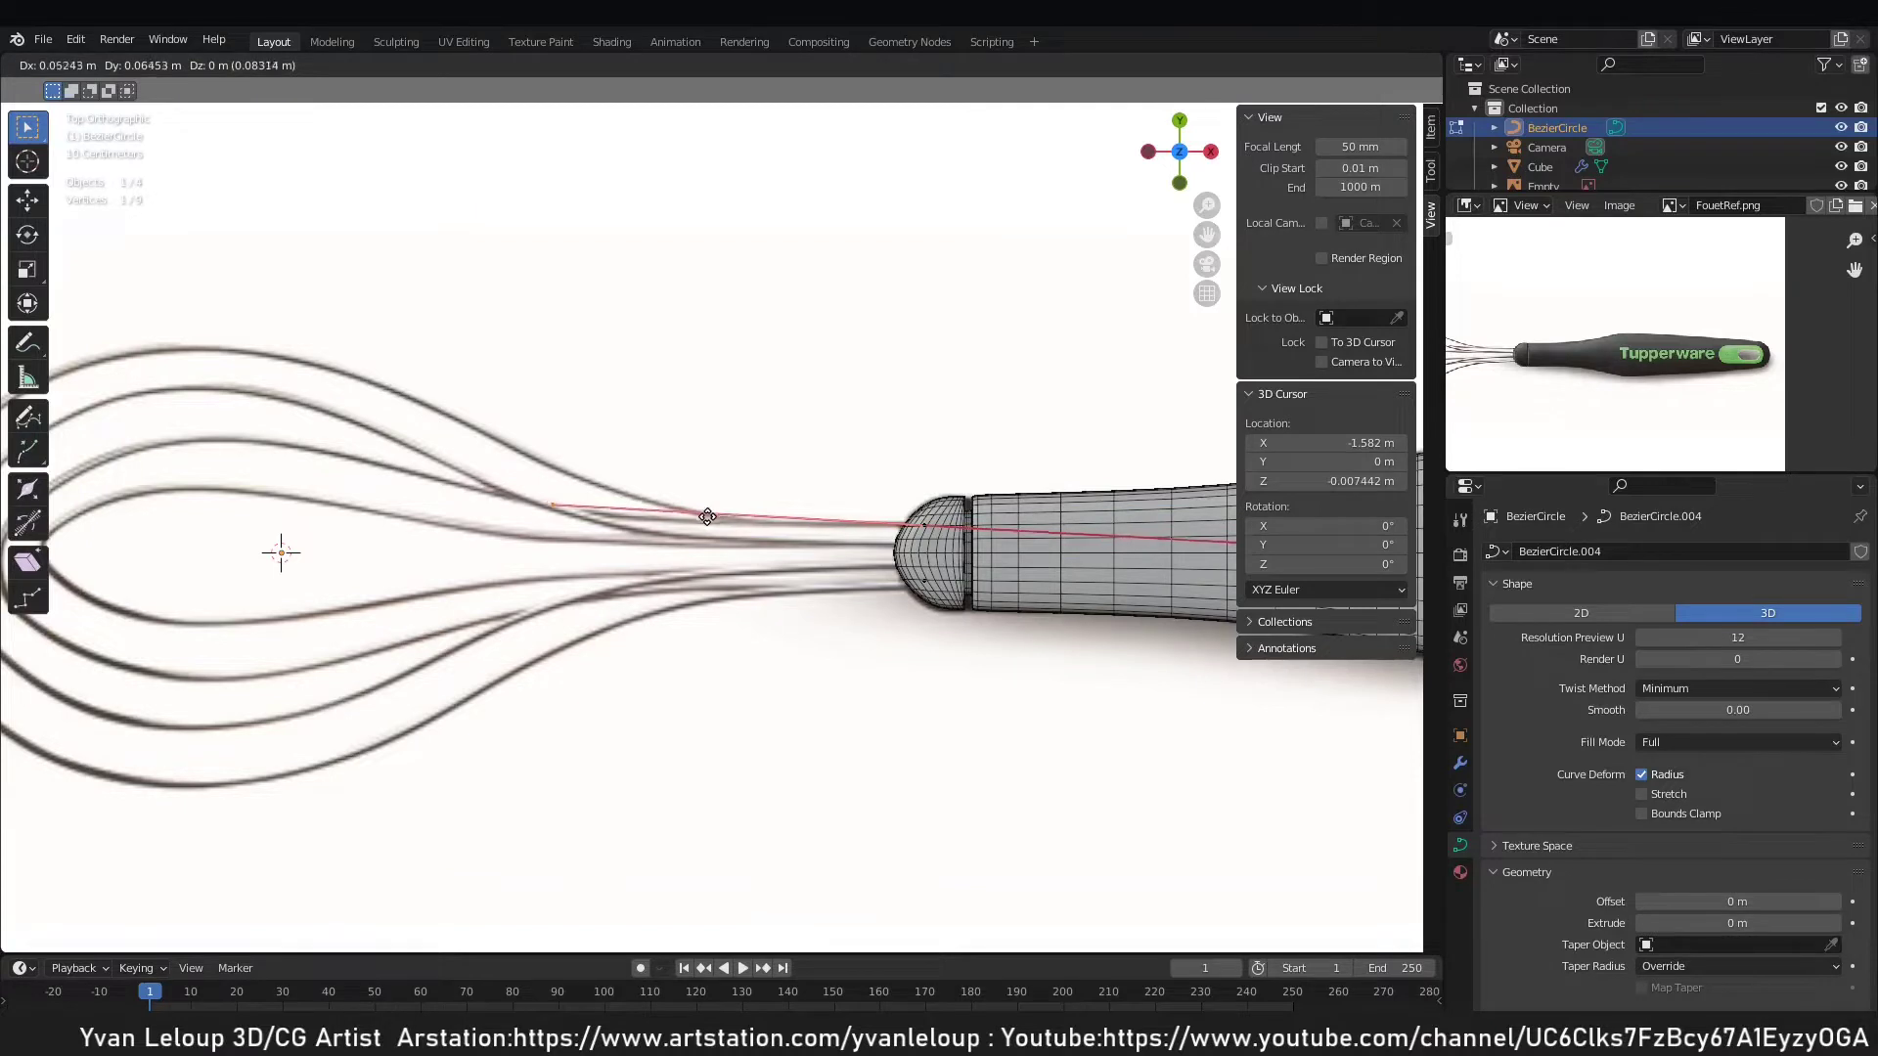
pyautogui.click(709, 517)
# Subdivide the curve segment between the upper wire end at the grip and the control point at the loop's tip.
pyautogui.click(880, 578)
pyautogui.scroll(-1, 871, 564)
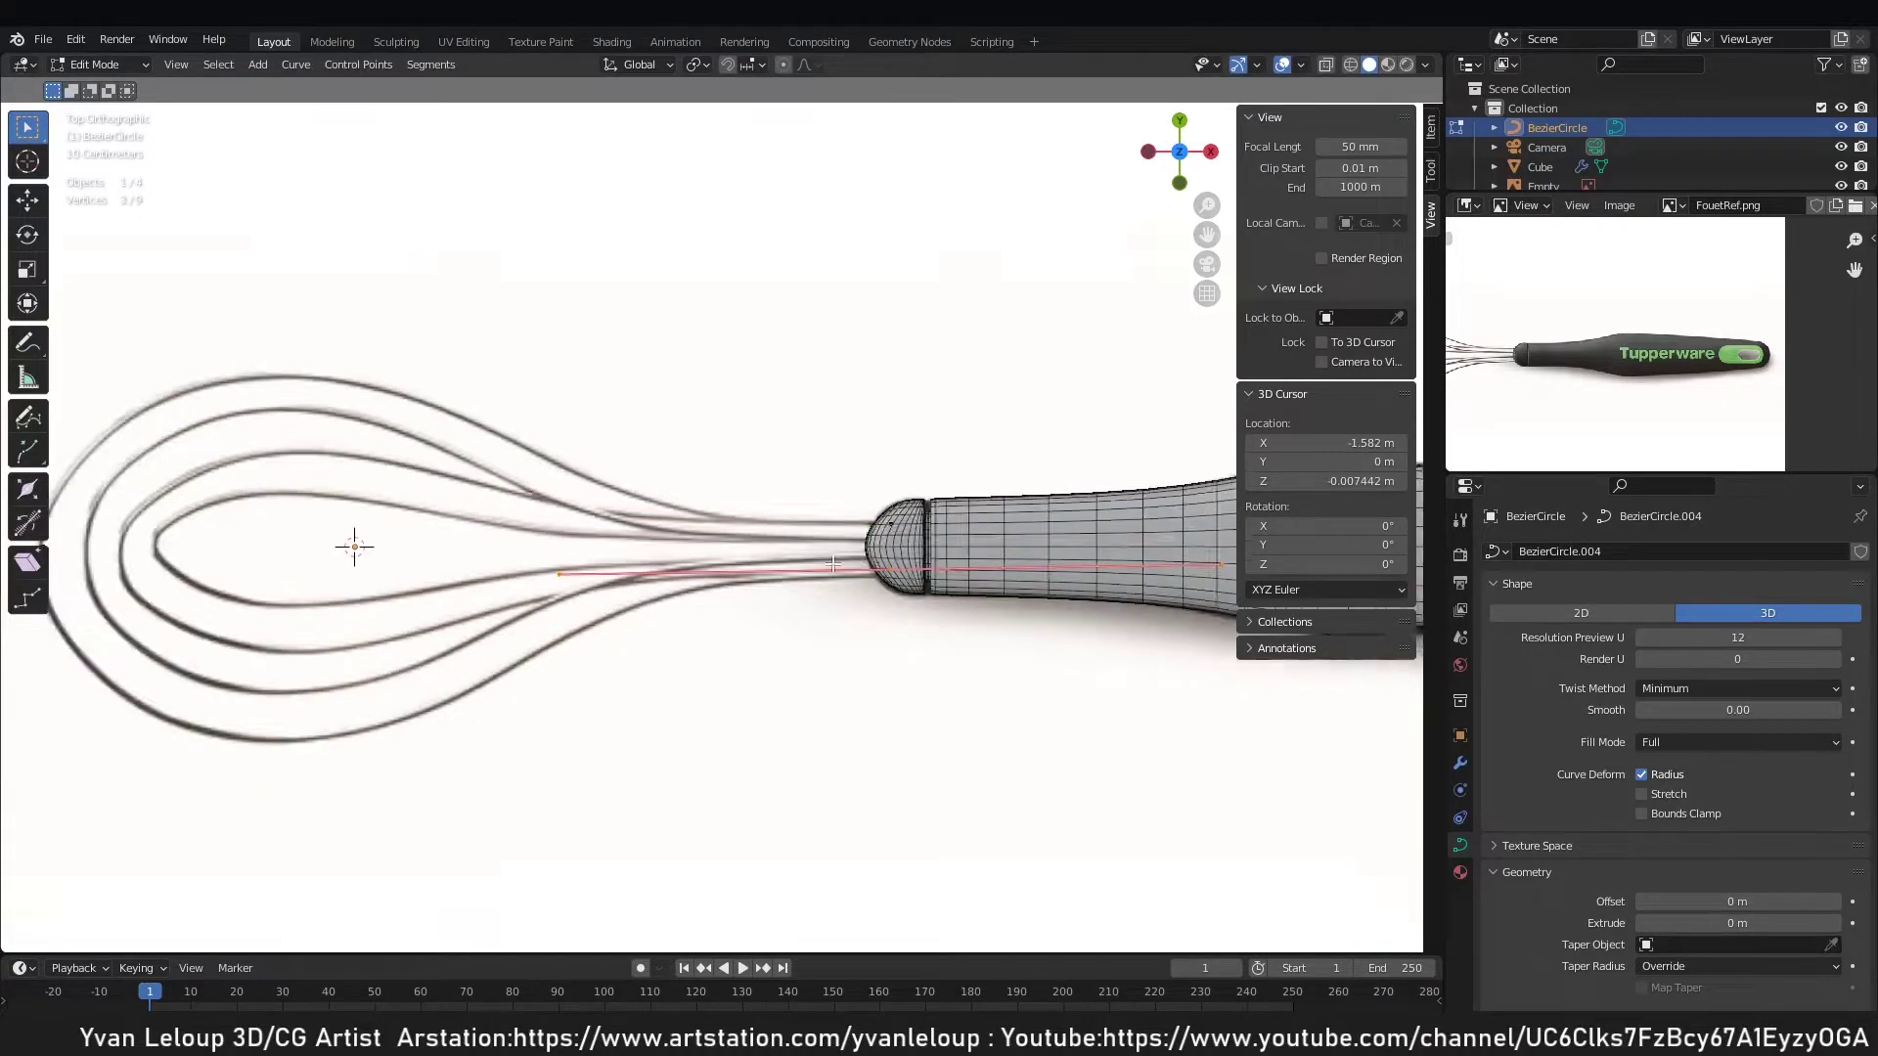
pyautogui.scroll(2, 833, 564)
pyautogui.click(1022, 545)
pyautogui.scroll(-1, 642, 461)
pyautogui.scroll(-2, 642, 461)
pyautogui.keyDown('shift'); pyautogui.moveTo(642, 460); pyautogui.dragTo(866, 458, button='middle'); pyautogui.keyUp('shift')
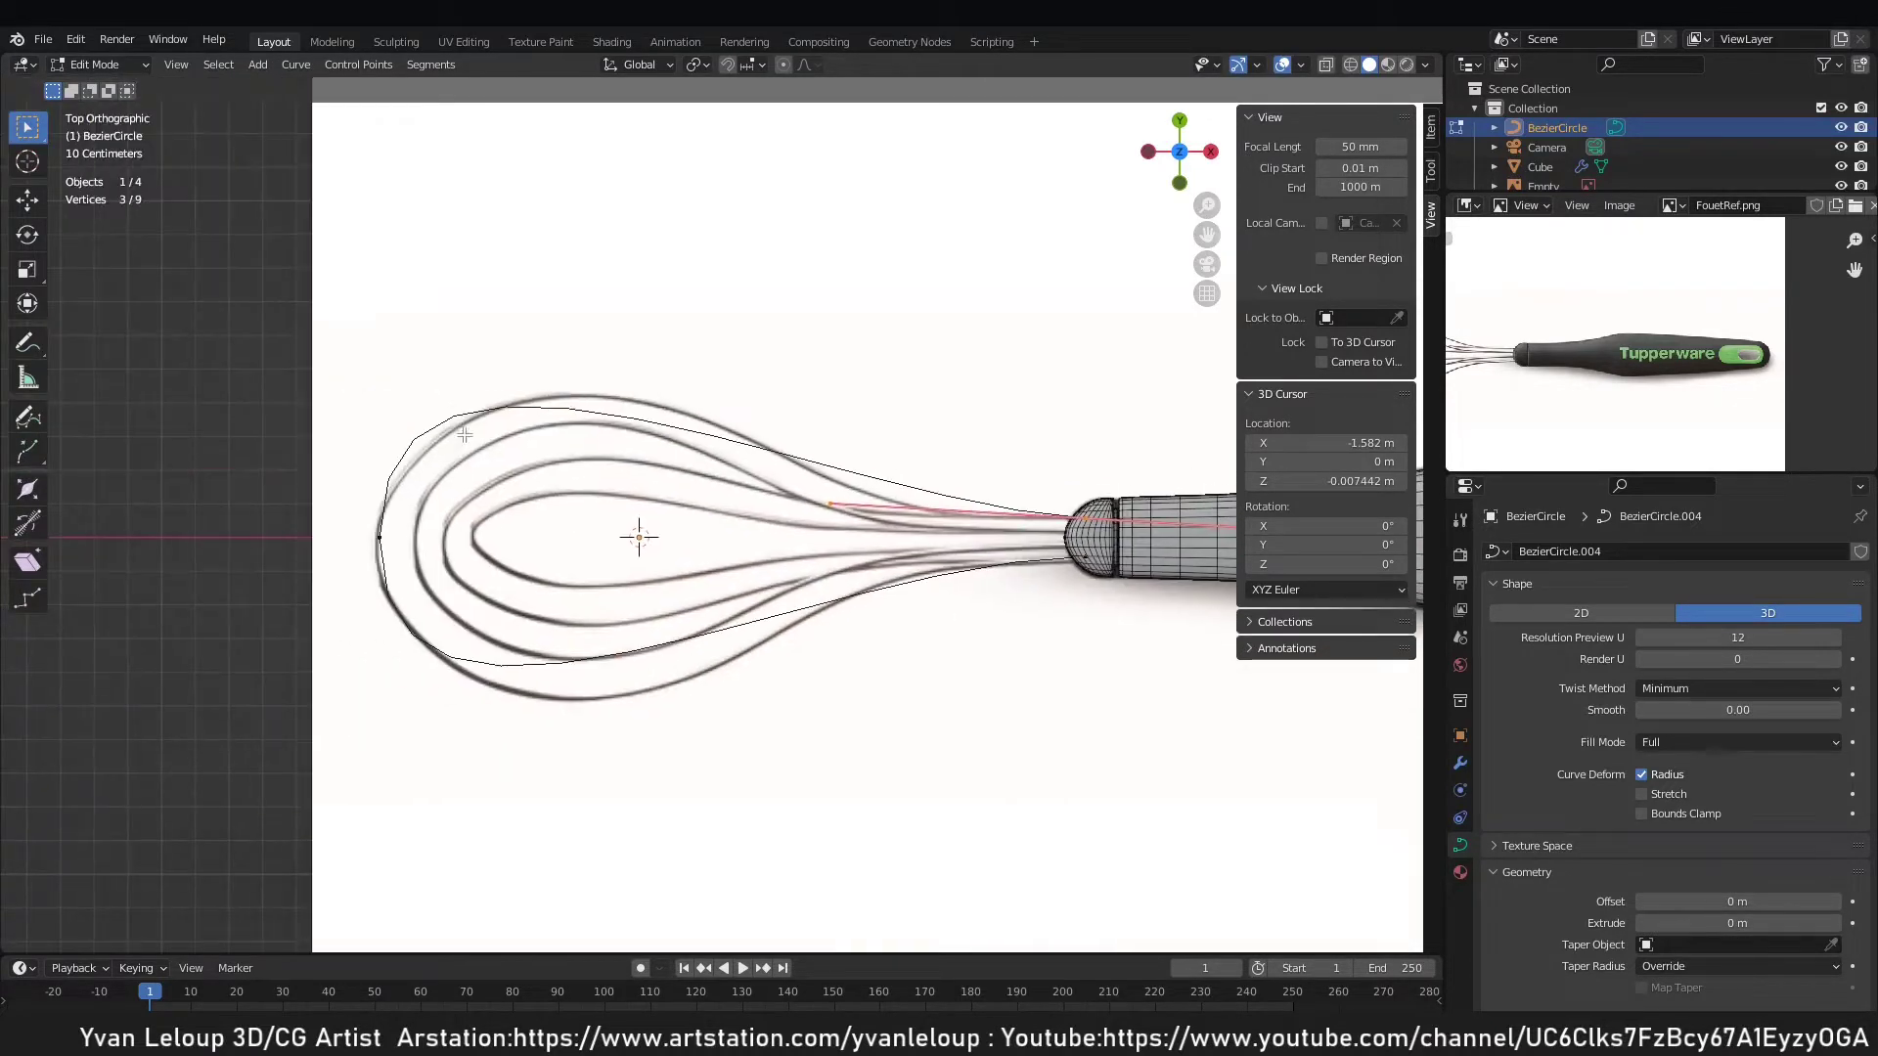
pyautogui.keyDown('shift'); pyautogui.click(386, 537); pyautogui.keyUp('shift')
pyautogui.rightClick(720, 496)
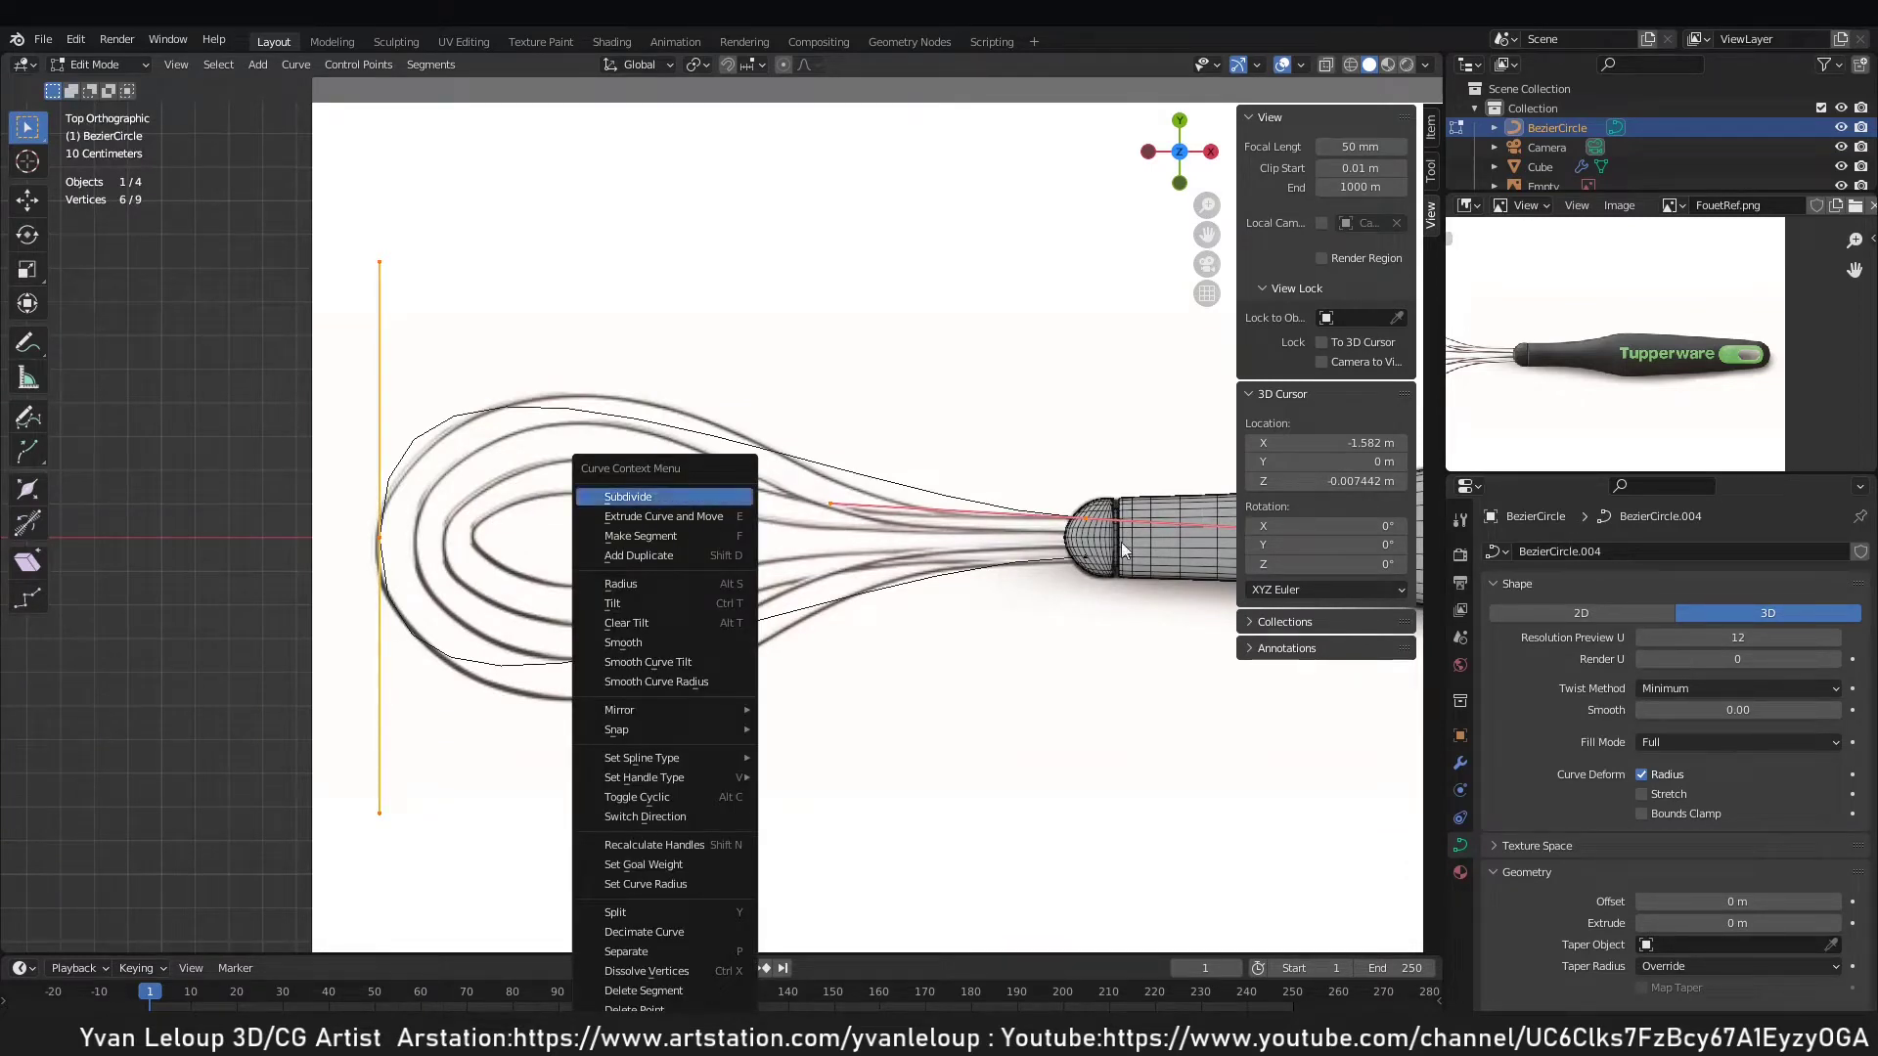
pyautogui.click(631, 495)
# Move the new upper control point about 0.151 m along X and 0.017 m along Y onto the outer reference wire.
pyautogui.click(602, 415)
pyautogui.scroll(3, 602, 415)
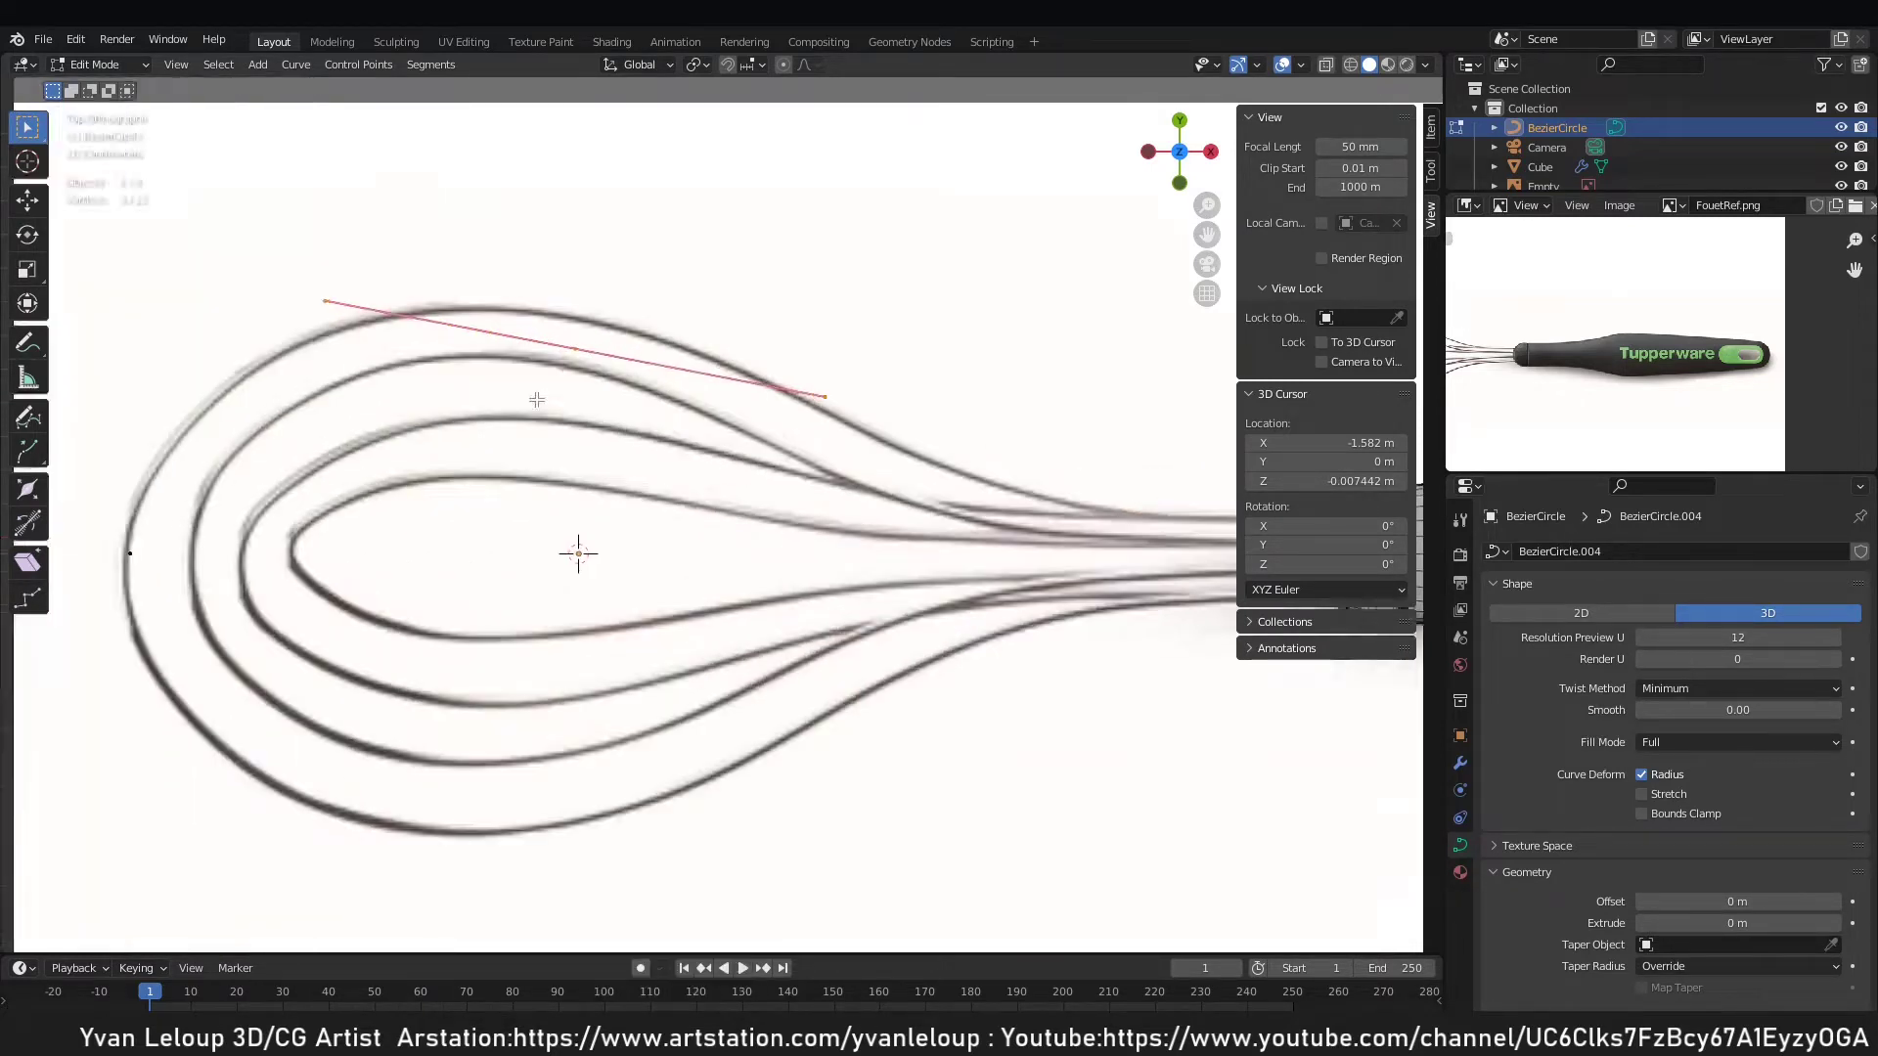
pyautogui.press('g')
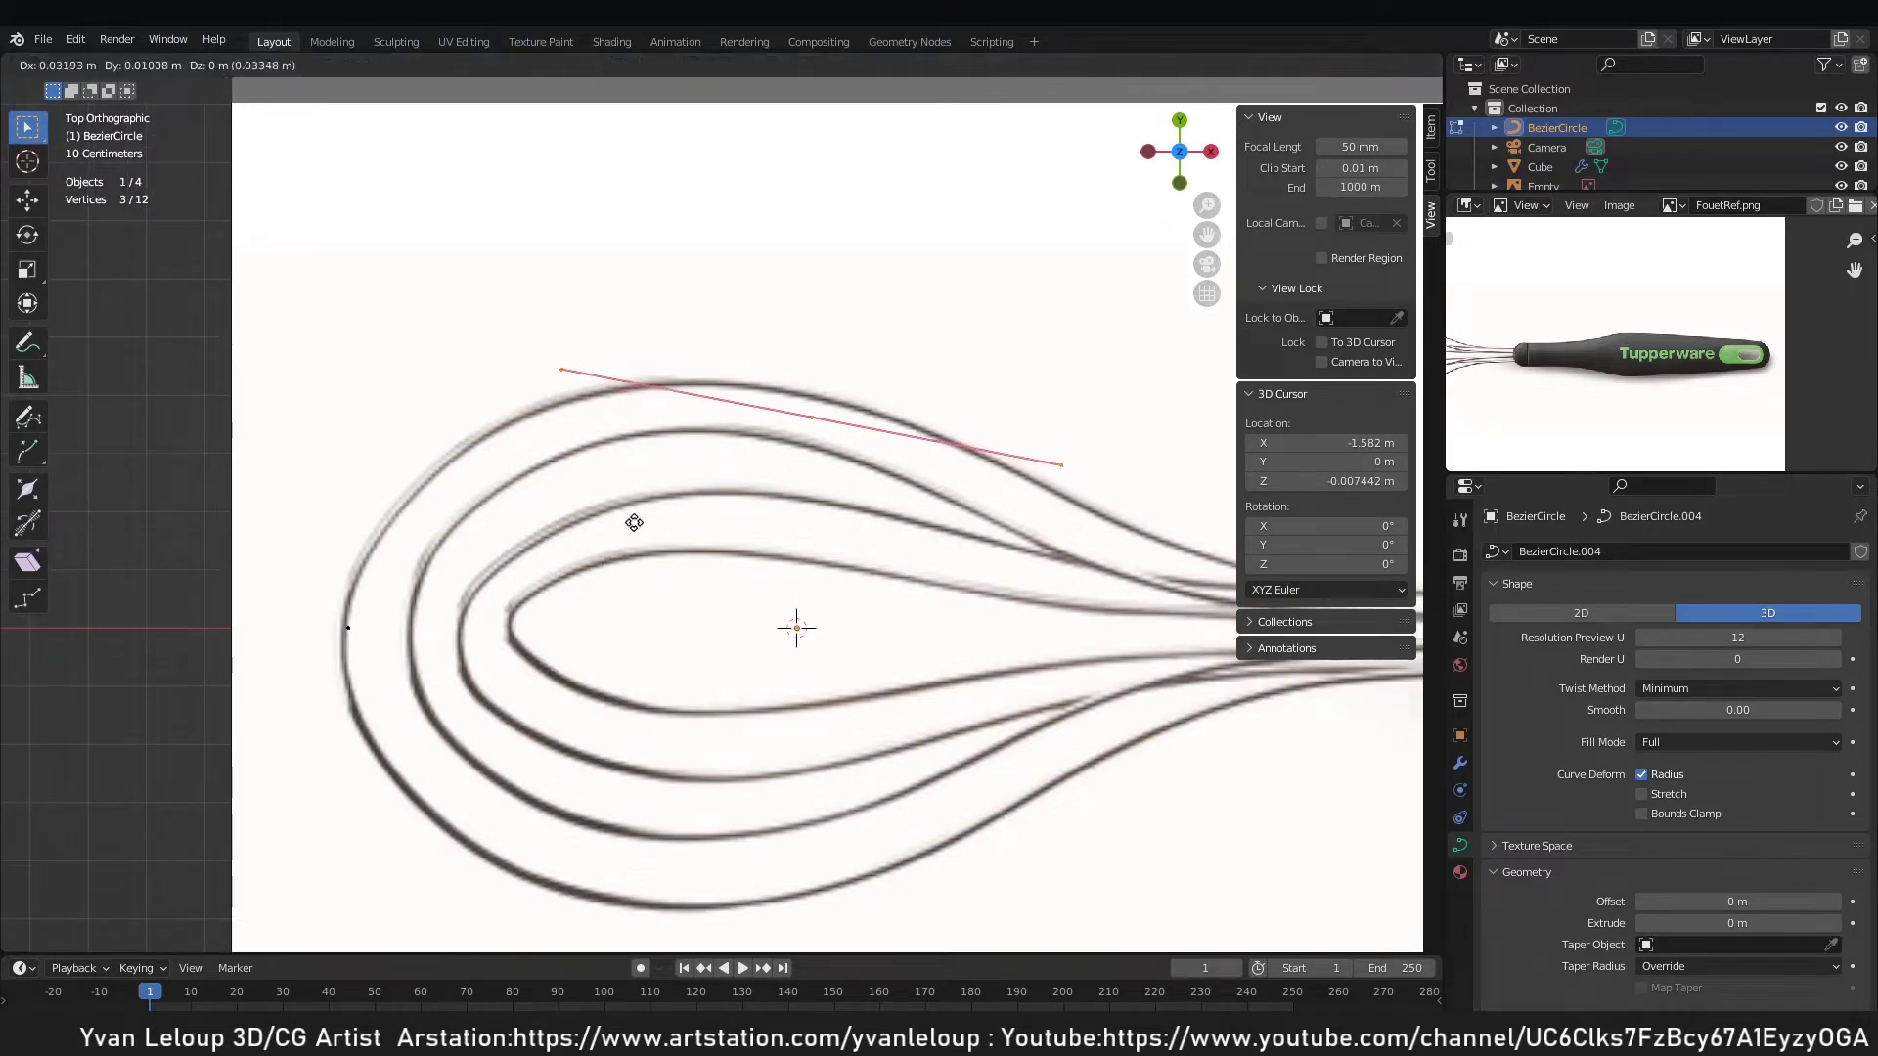
pyautogui.click(705, 519)
pyautogui.scroll(-4, 839, 364)
pyautogui.scroll(2, 859, 375)
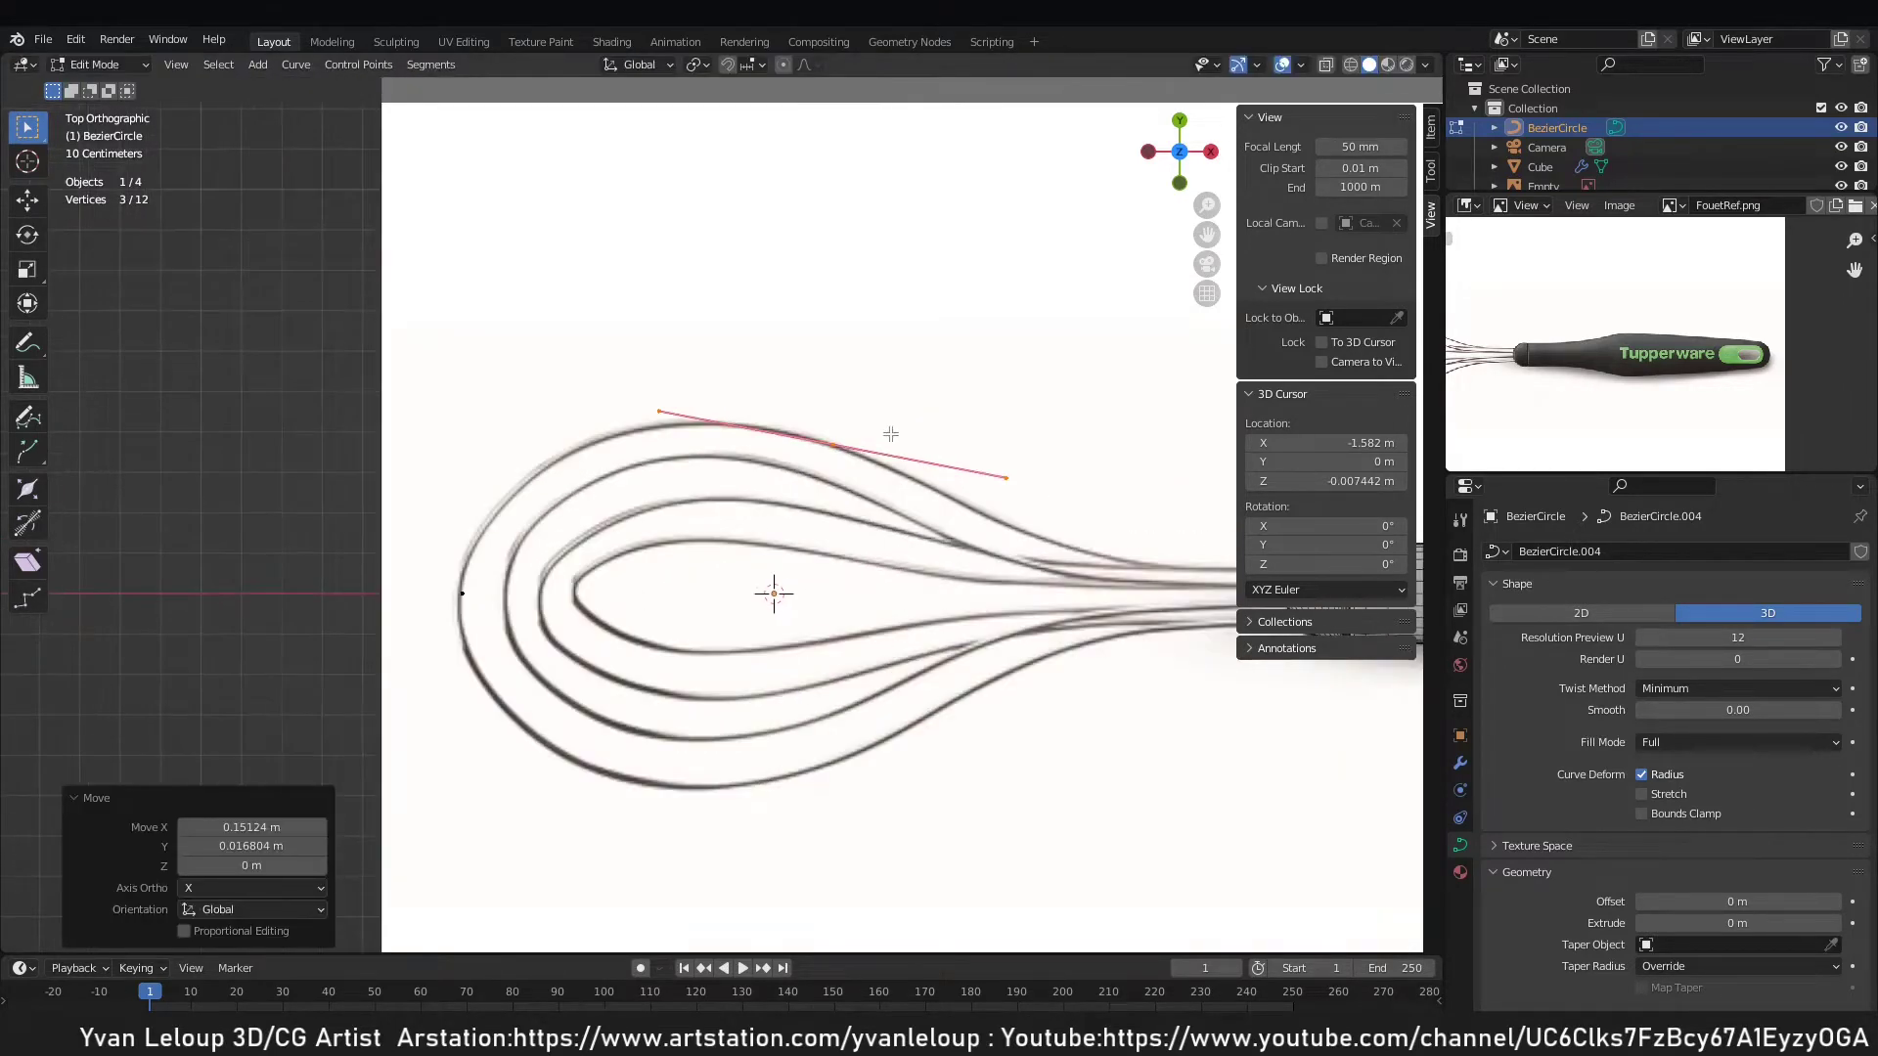
pyautogui.scroll(-3, 948, 438)
# Undo the accidental hiding and move the upper control point's grip-side Bezier handle about -0.2 m along Y.
pyautogui.moveTo(870, 482); pyautogui.dragTo(950, 534)
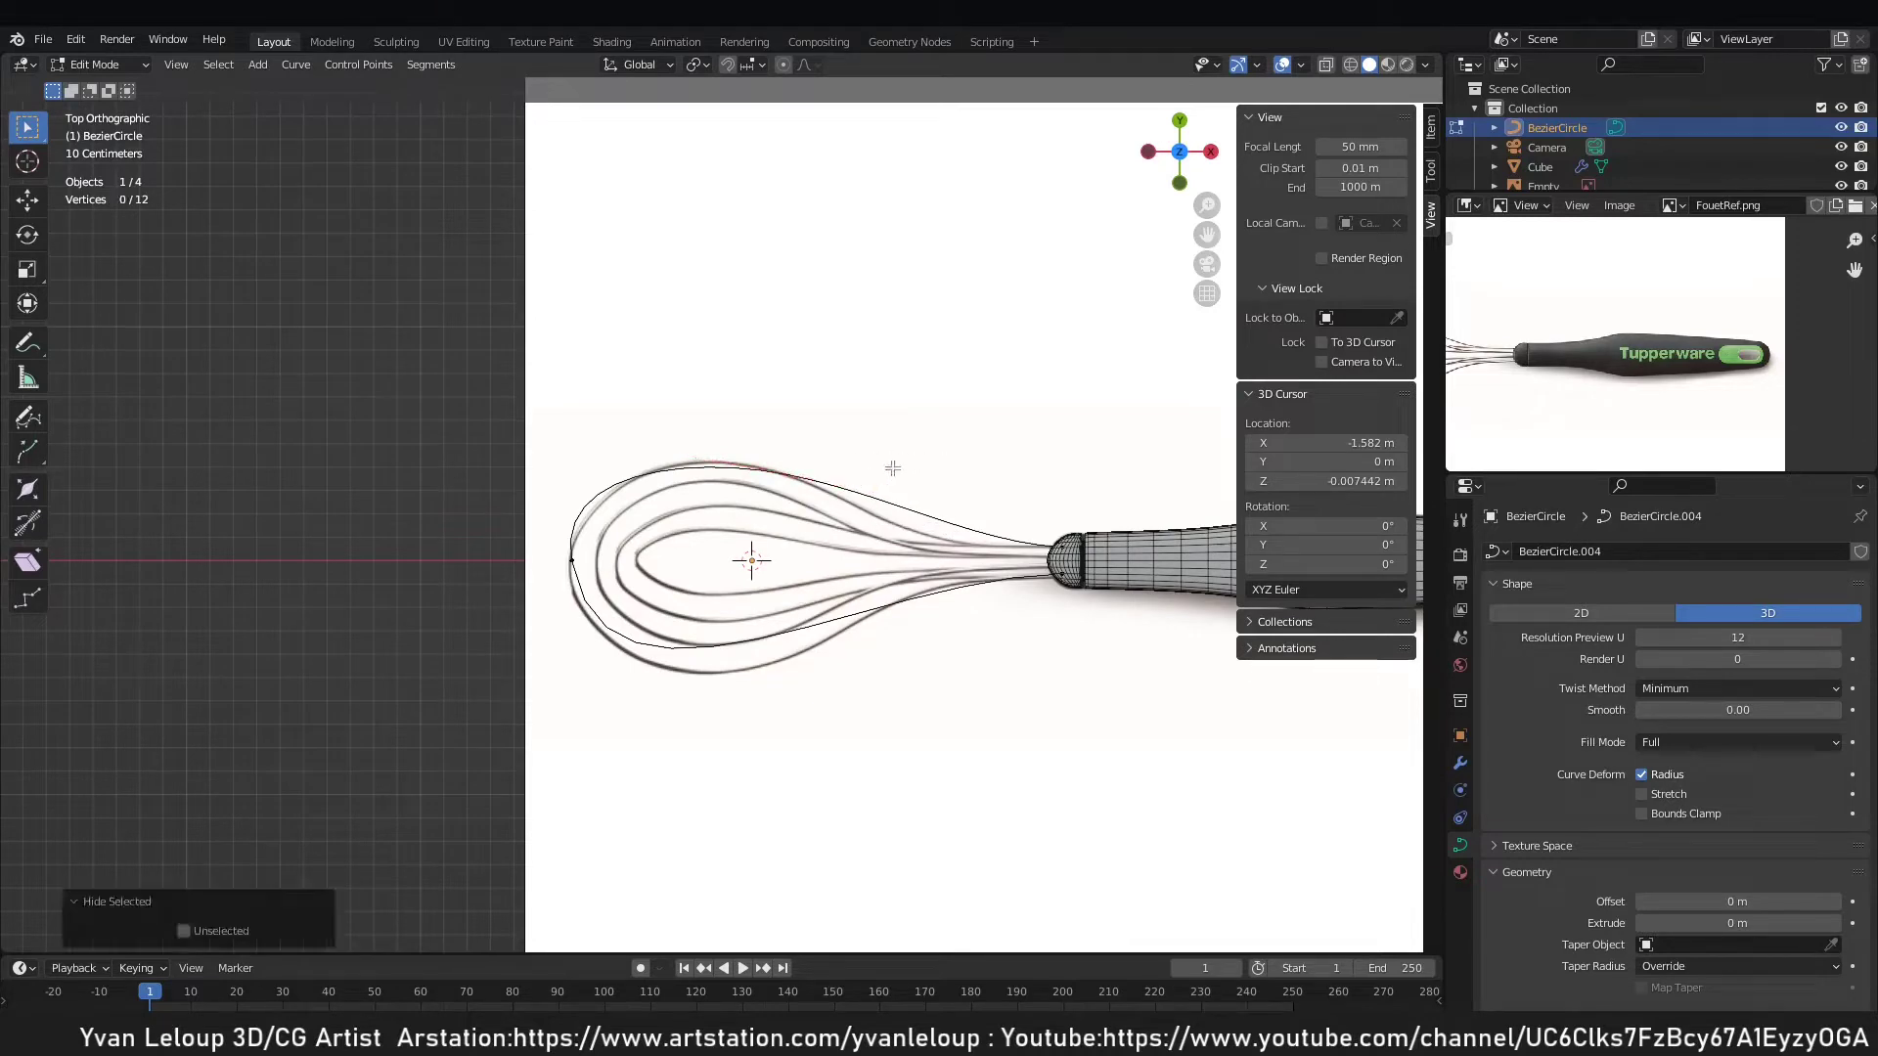
pyautogui.hotkey('ctrl', 'z')
pyautogui.press('g')
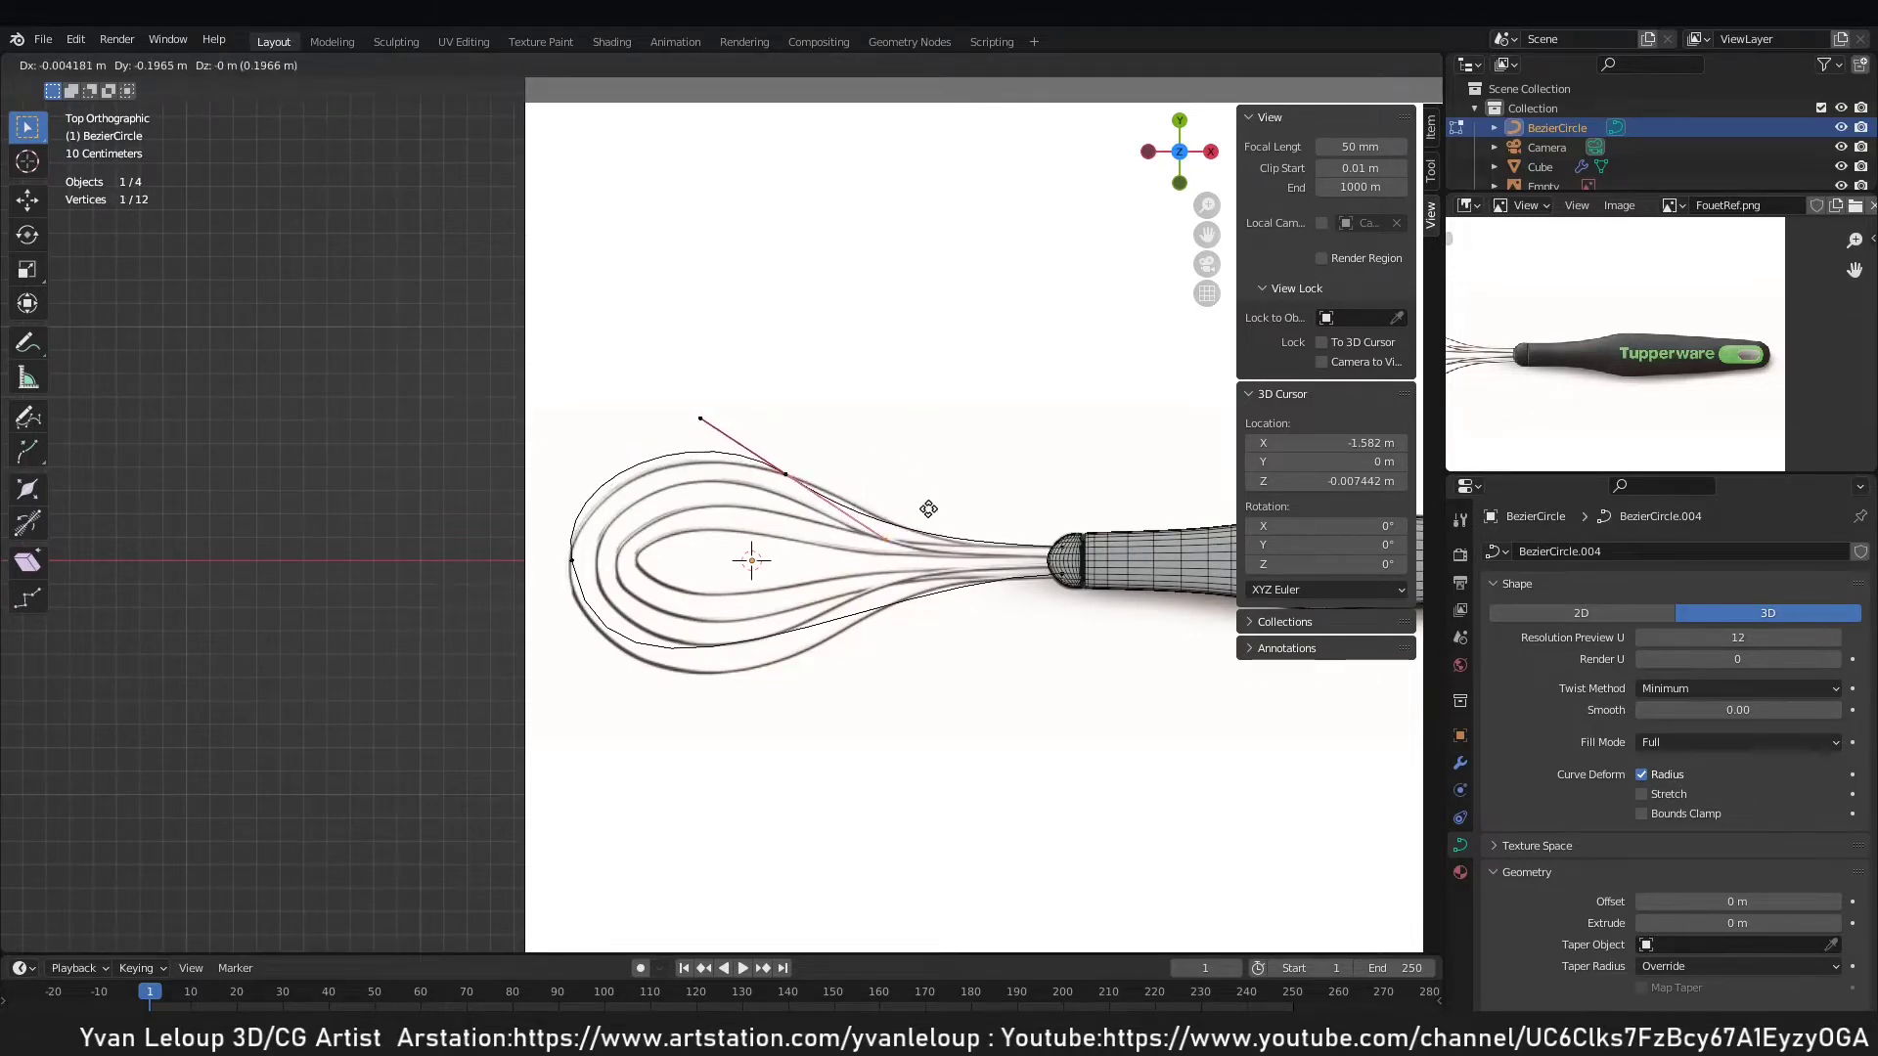
pyautogui.click(936, 512)
pyautogui.scroll(2, 881, 475)
# Reposition the upper control point's tip-side Bezier handle, finishing with a move of about 0.128 m along X and 0.026 m along Y.
pyautogui.moveTo(637, 334); pyautogui.dragTo(761, 402)
pyautogui.press('g')
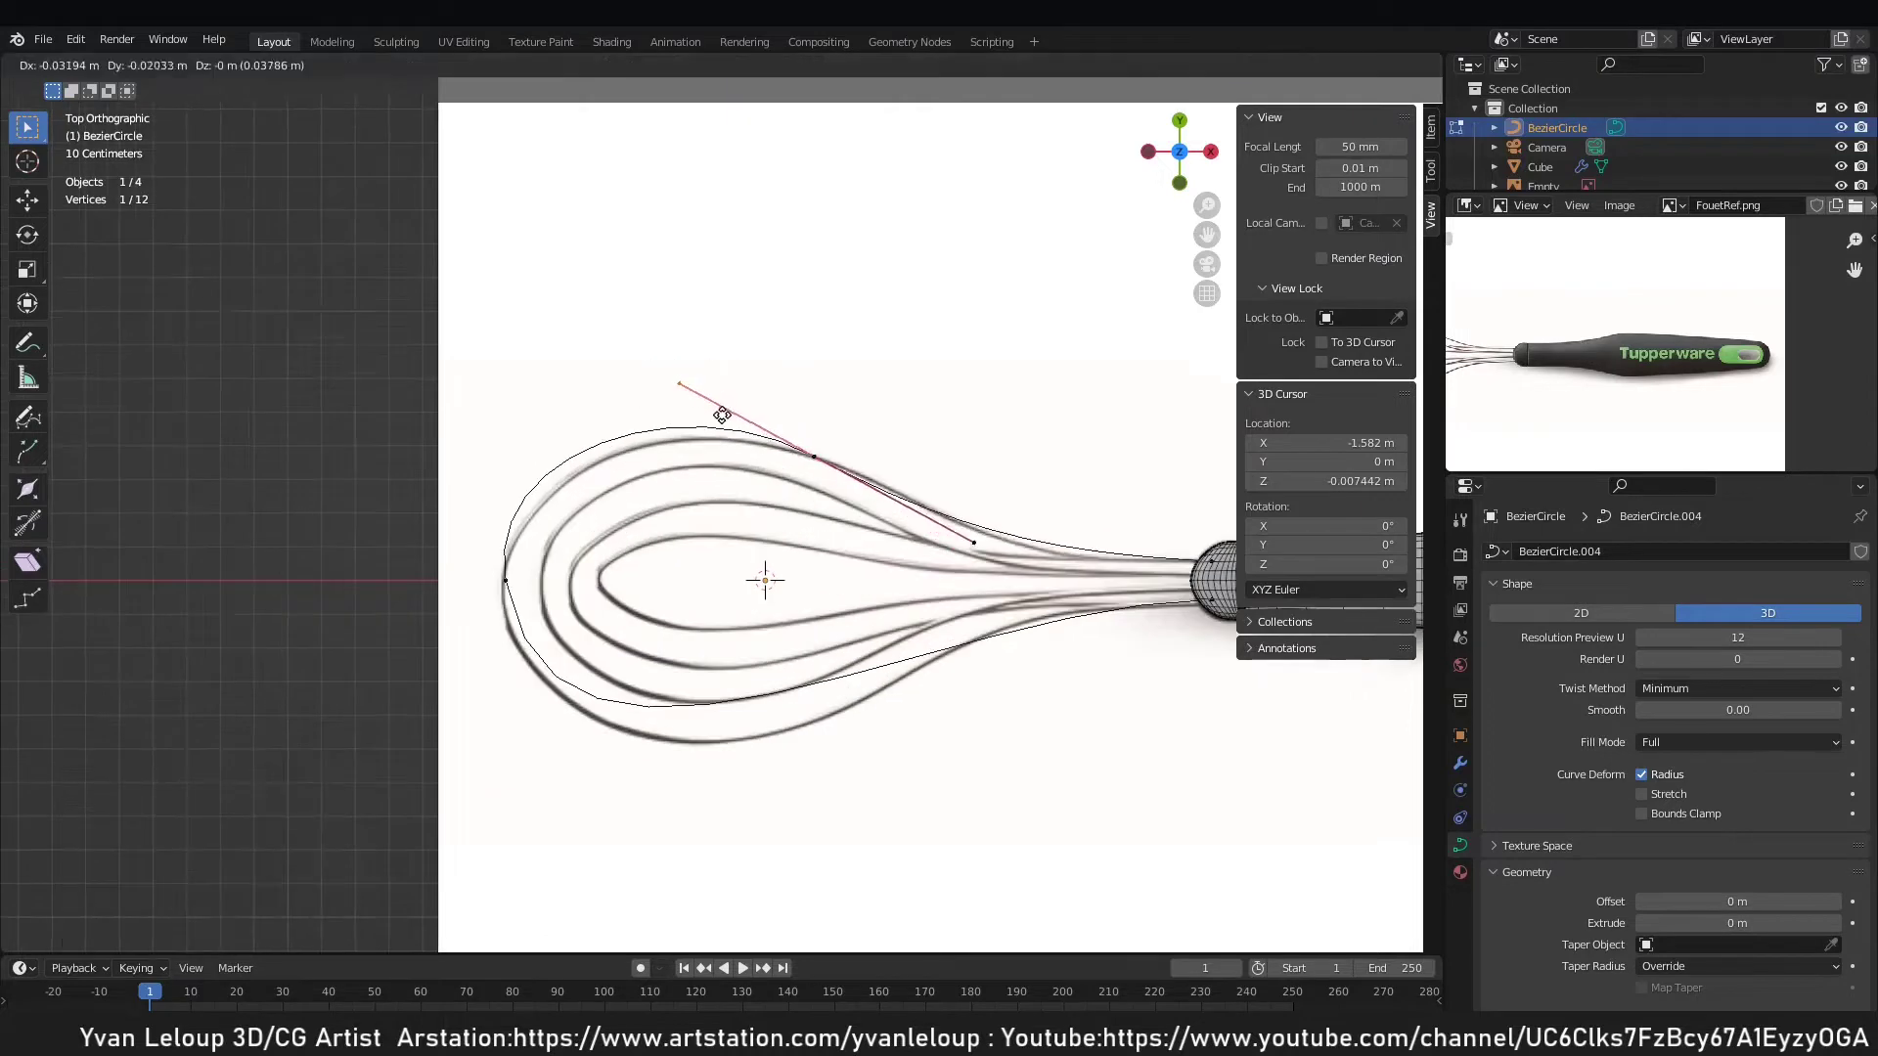
pyautogui.click(693, 438)
pyautogui.press('g')
pyautogui.click(769, 415)
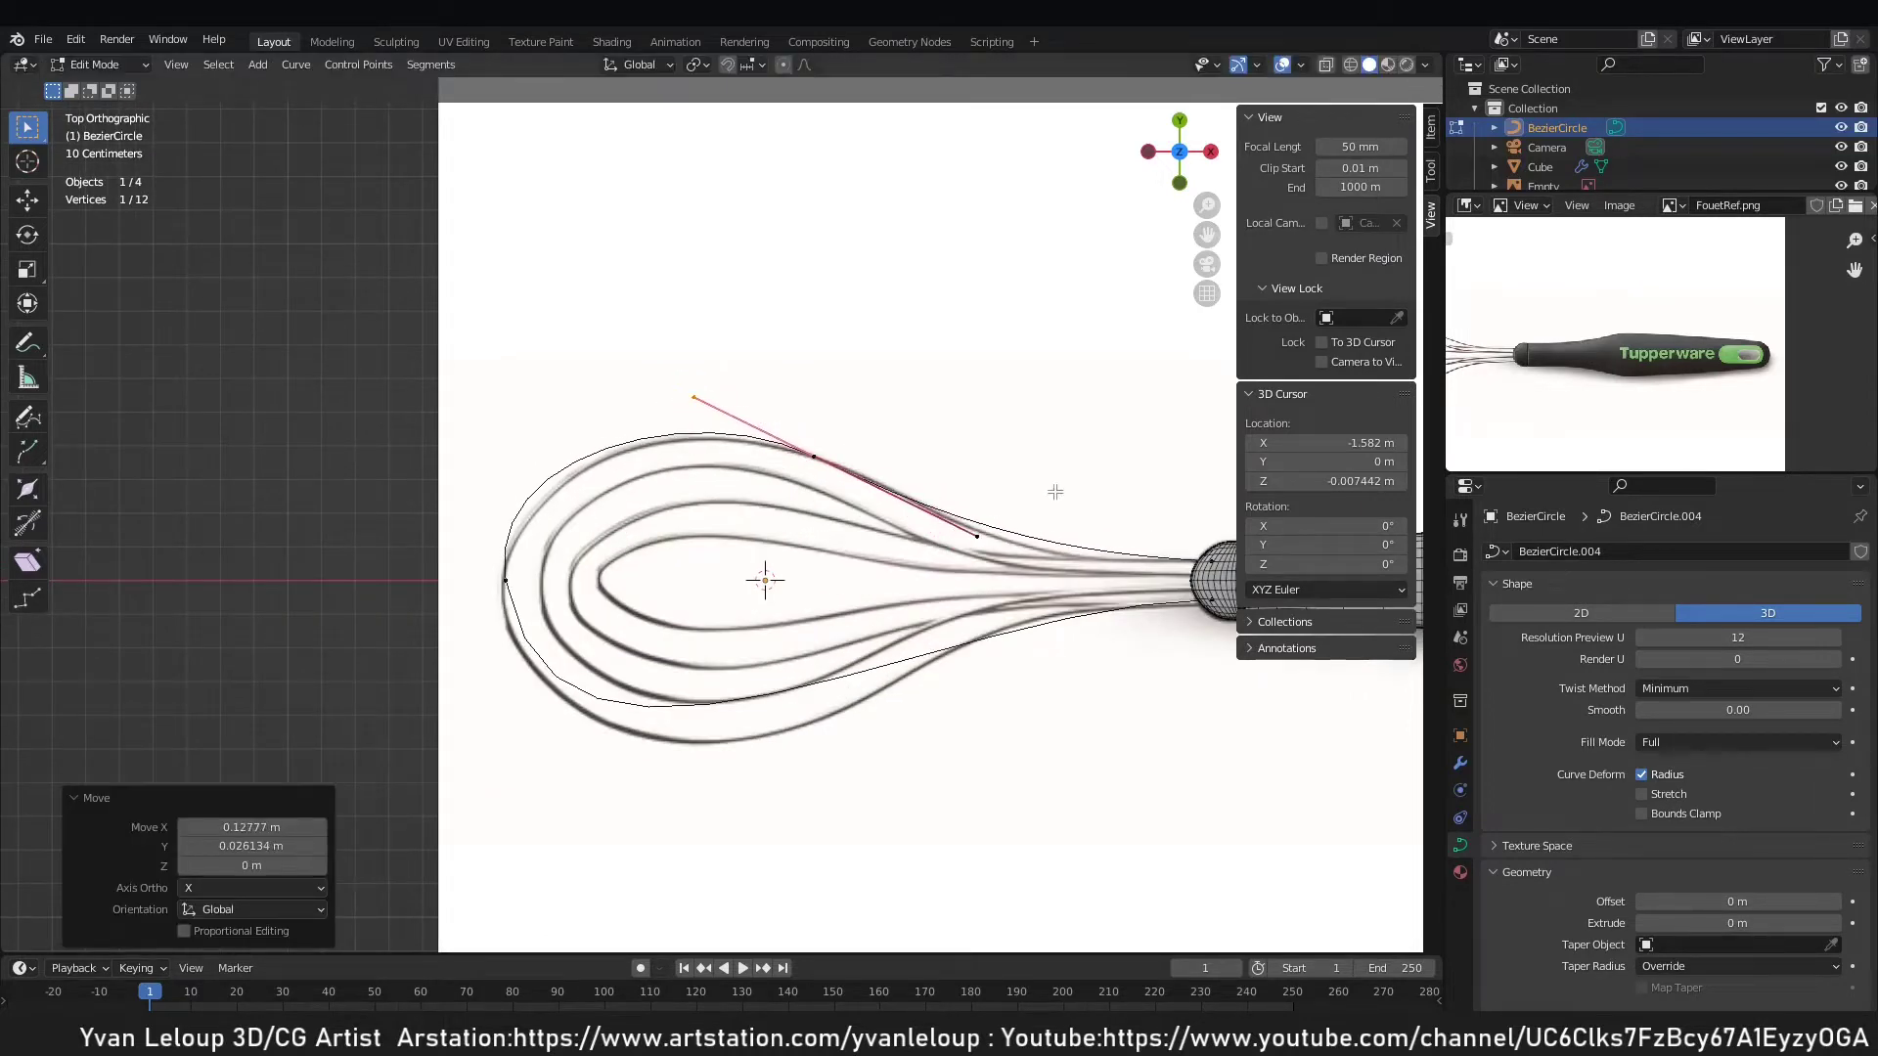
# Move the upper wire end's loop-side Bezier handle along X toward the loop to fit the narrowing outer wire.
pyautogui.click(1206, 553)
pyautogui.click(1210, 554)
pyautogui.press('g')
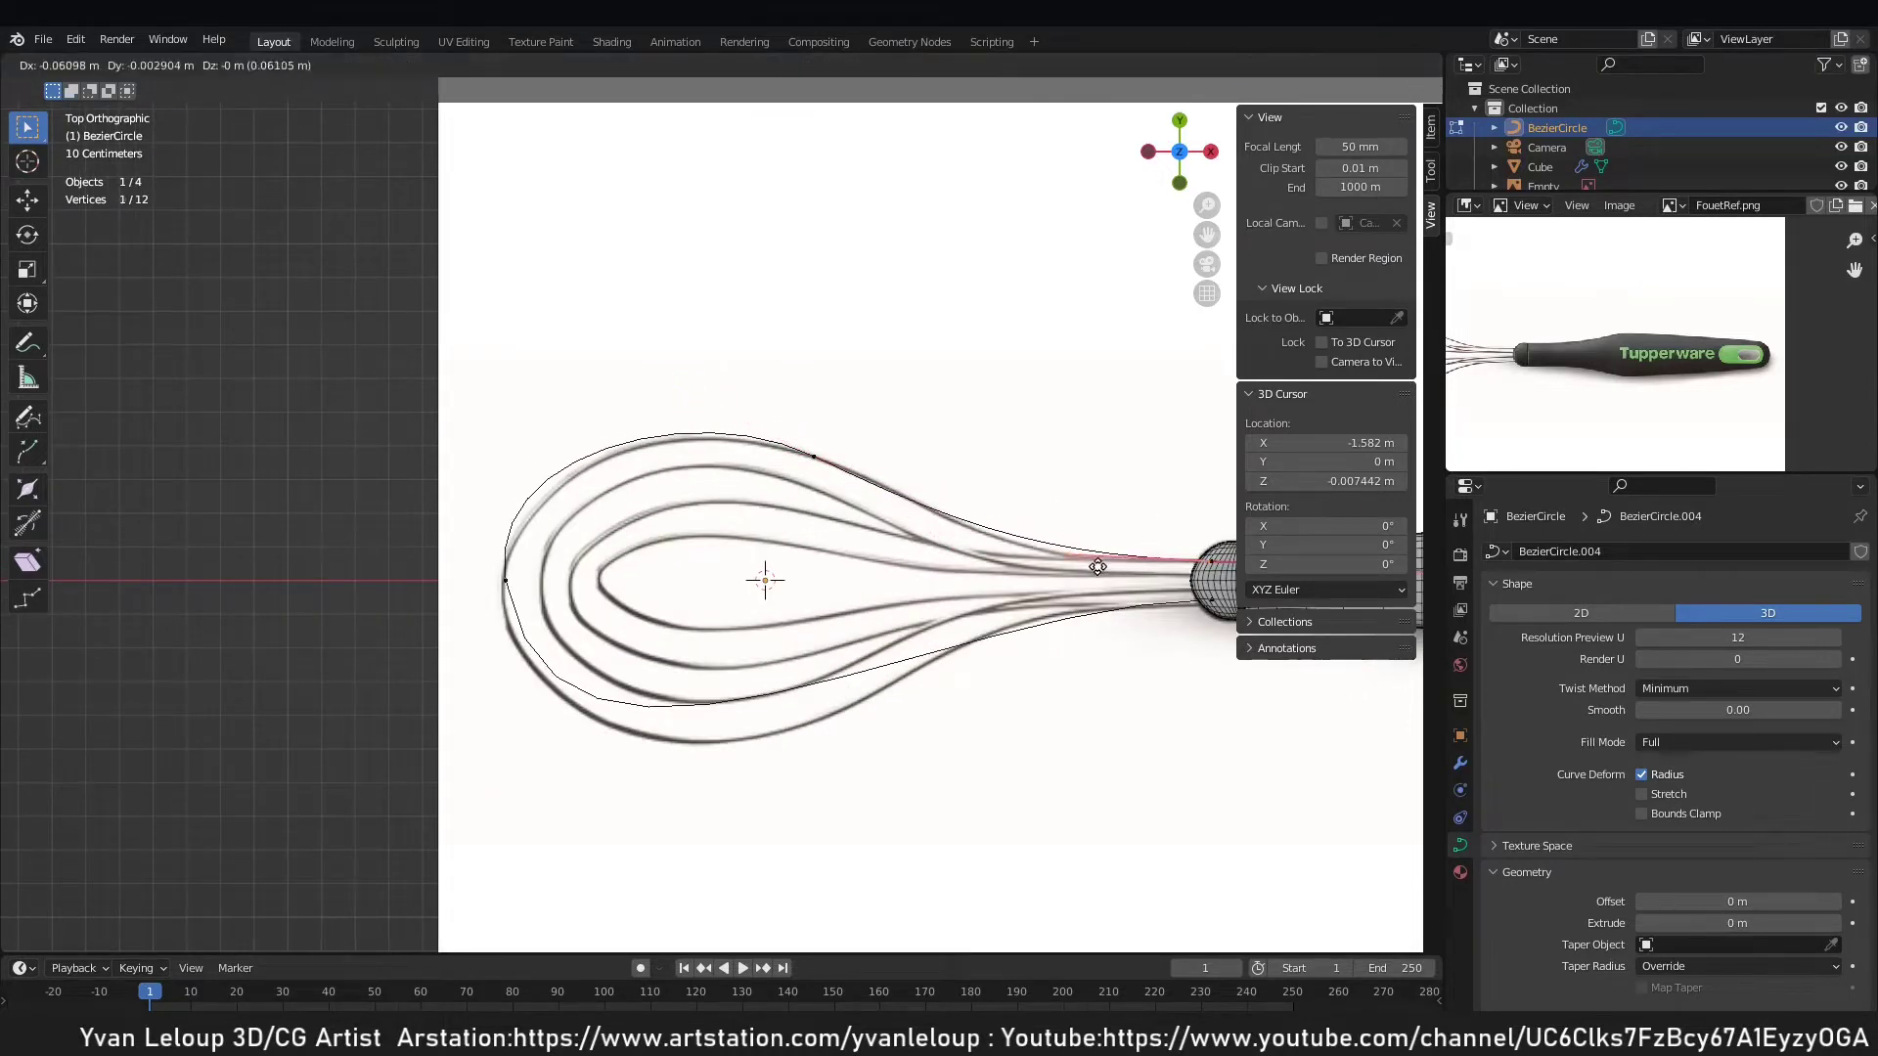
pyautogui.click(1033, 564)
# Shift the upper Bezier handle of the loop's tip point toward the grip to match the rounded outer wire.
pyautogui.click(491, 591)
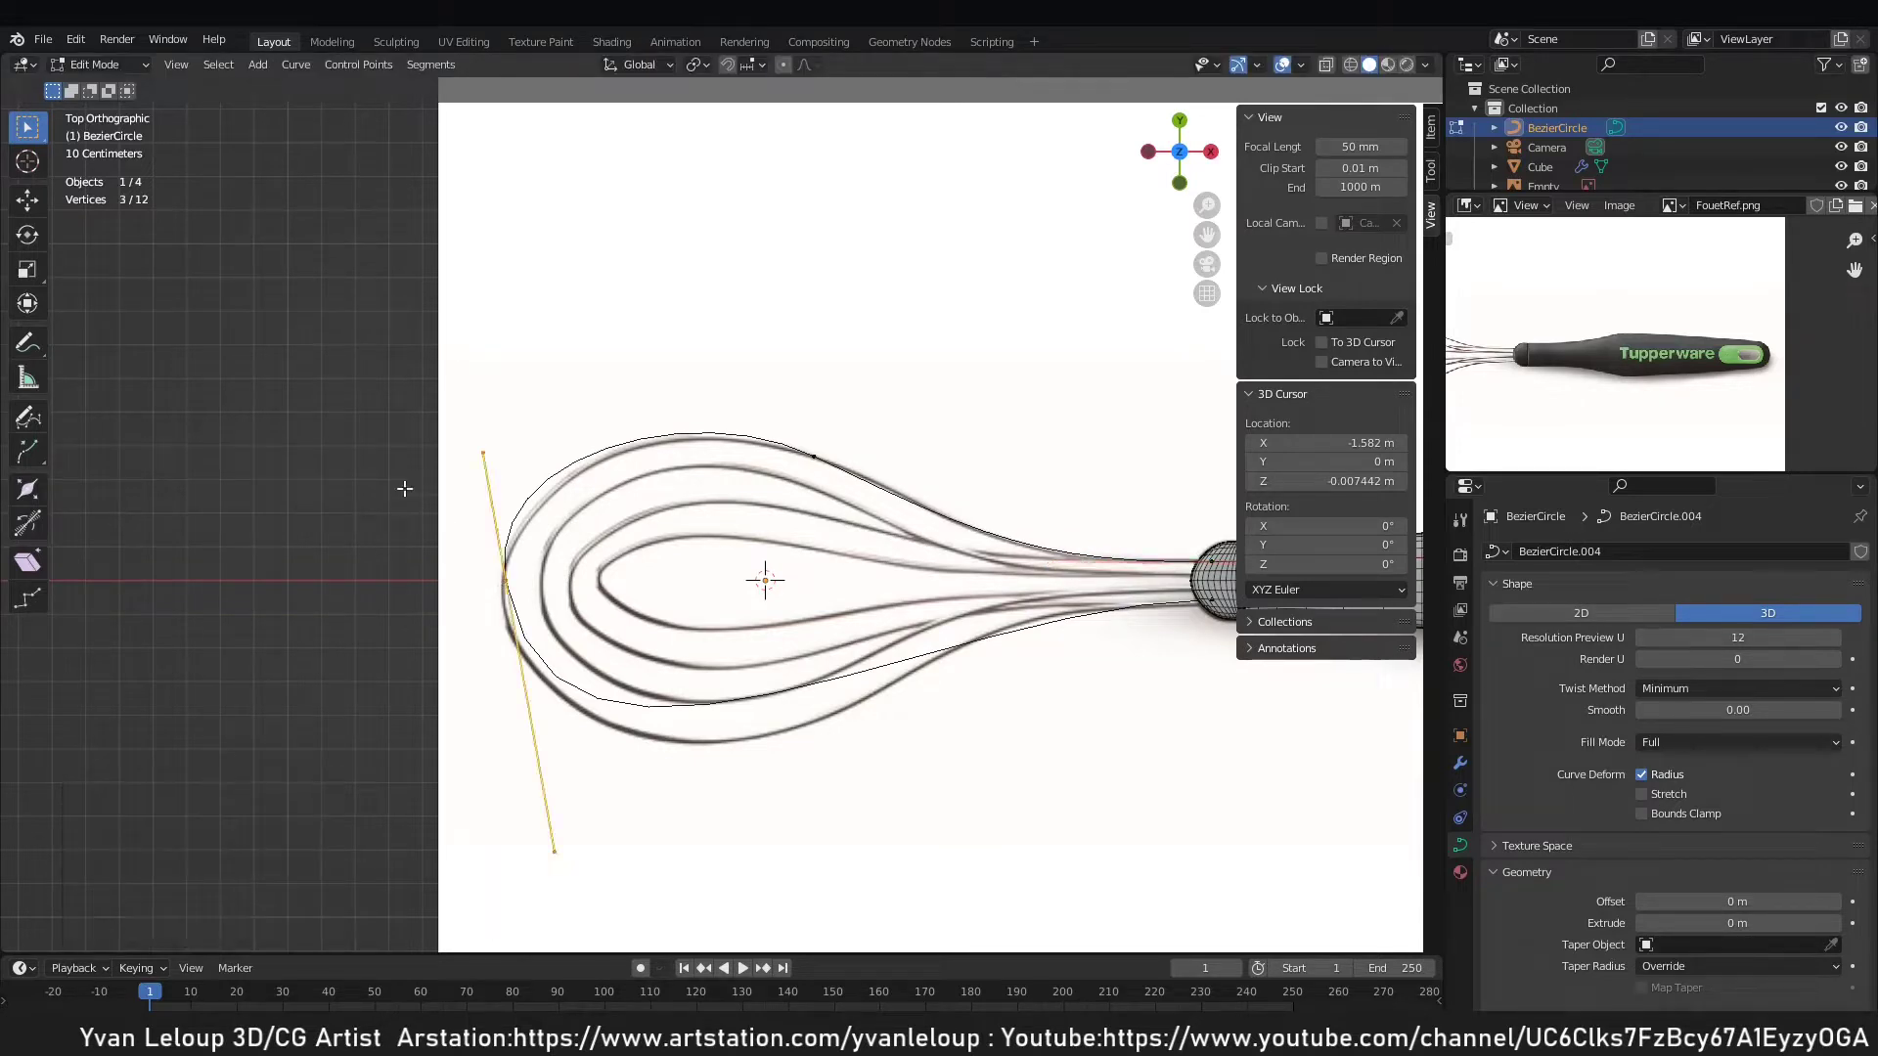
pyautogui.press('g')
pyautogui.press('x')
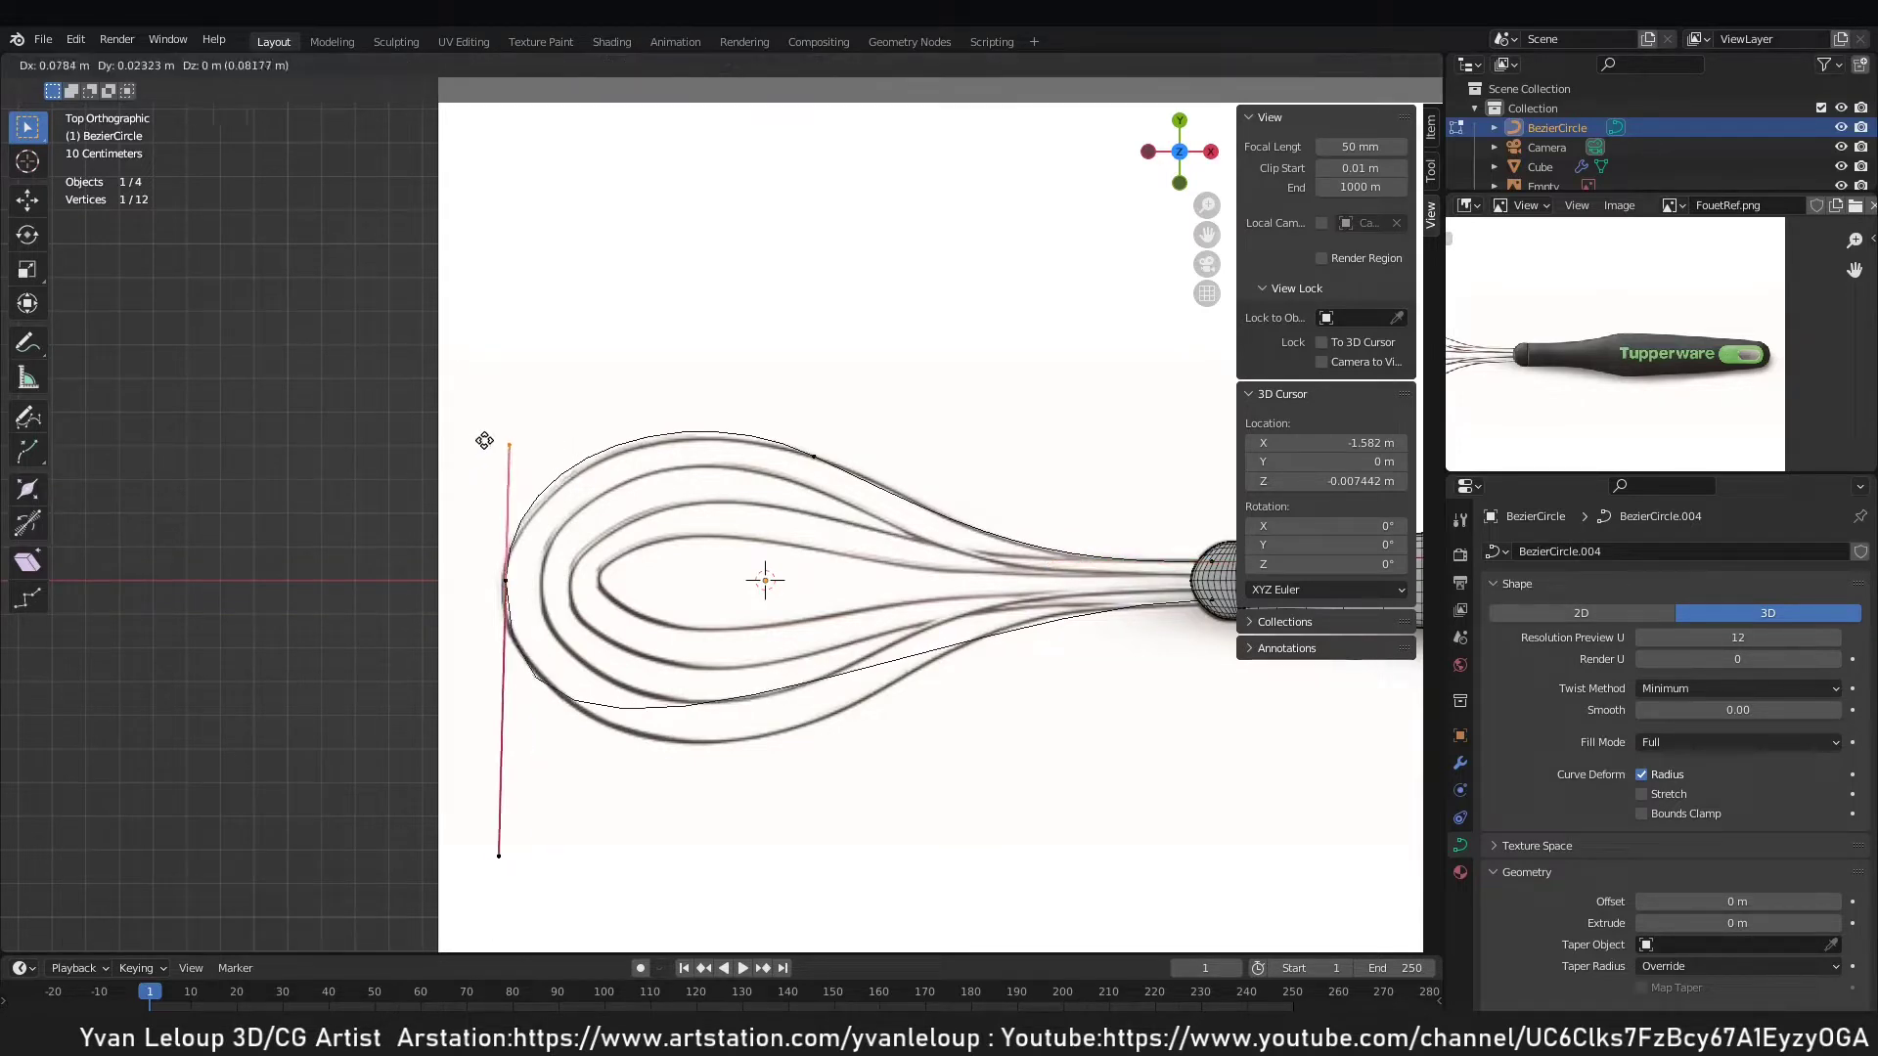
pyautogui.click(515, 449)
# Move the upper control point's tip-side Bezier handle about -0.012 m in X and -0.026 m in Y, and its grip-side handle -0.02 m in Y.
pyautogui.click(863, 464)
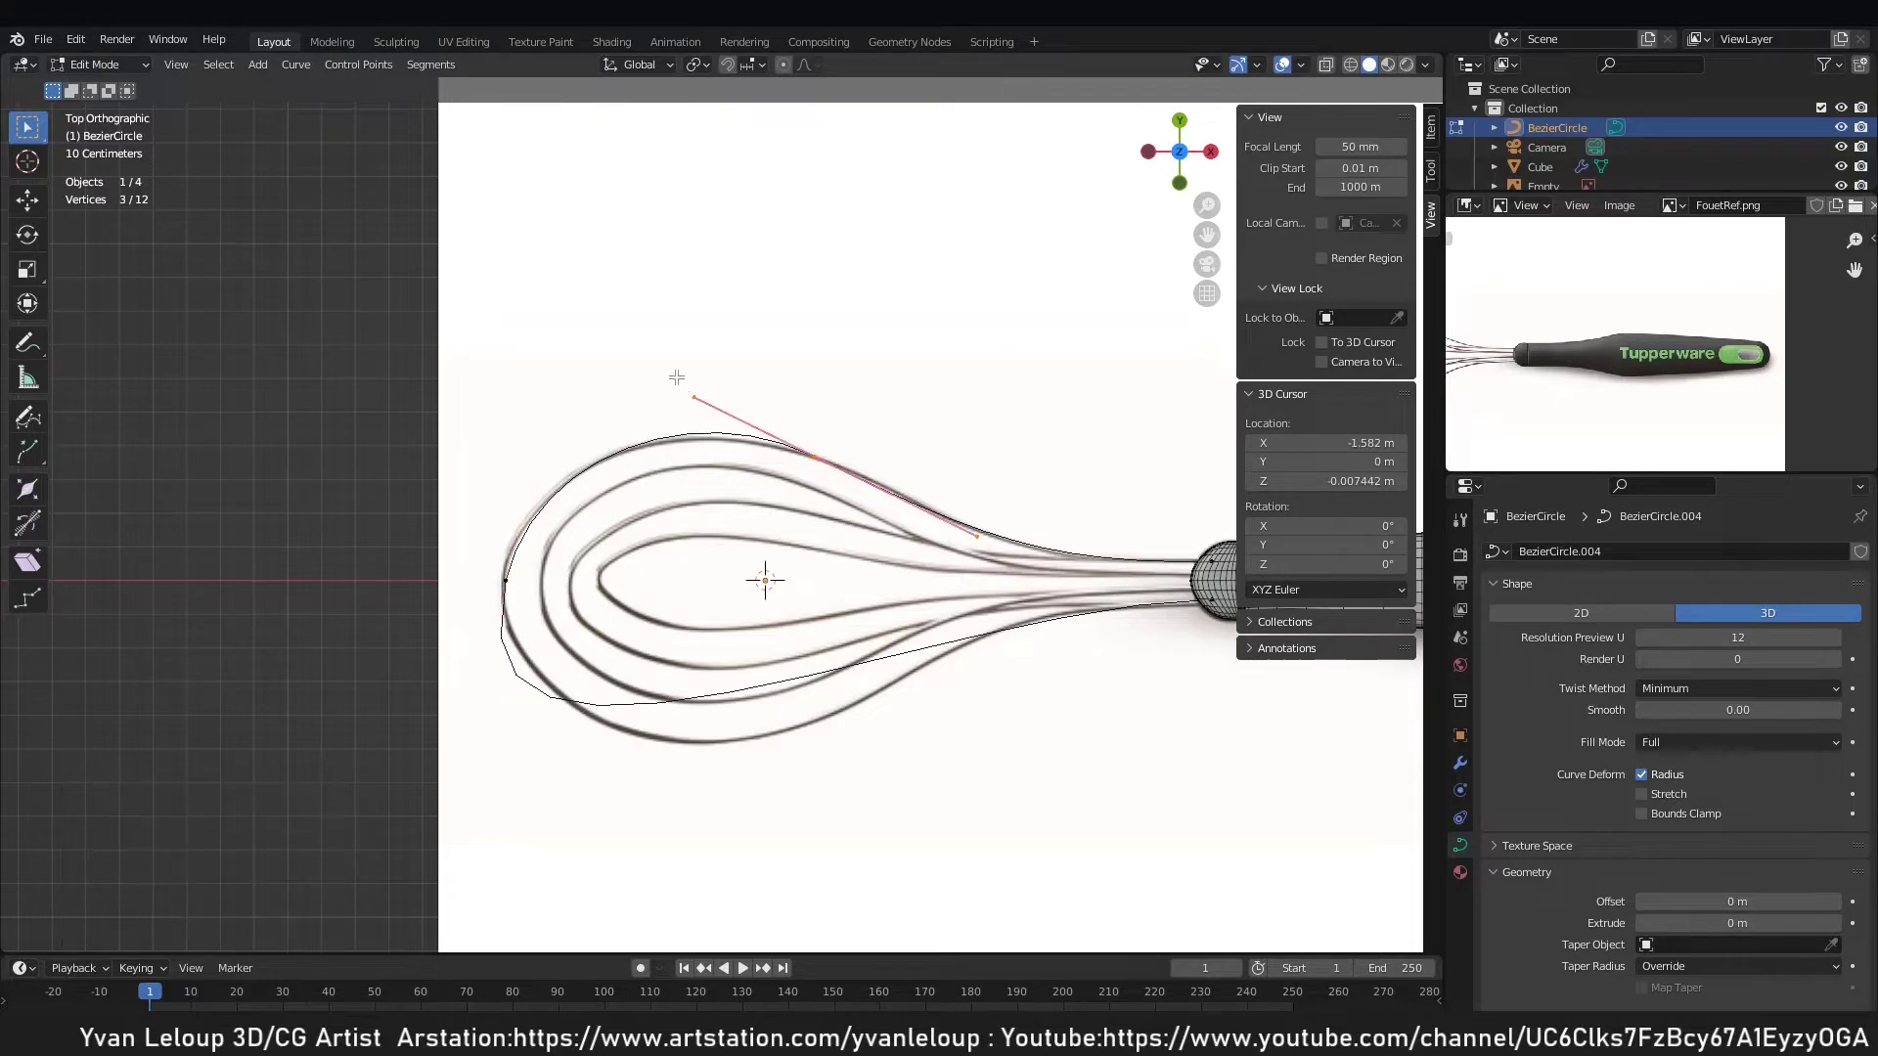
pyautogui.press('g')
pyautogui.click(750, 438)
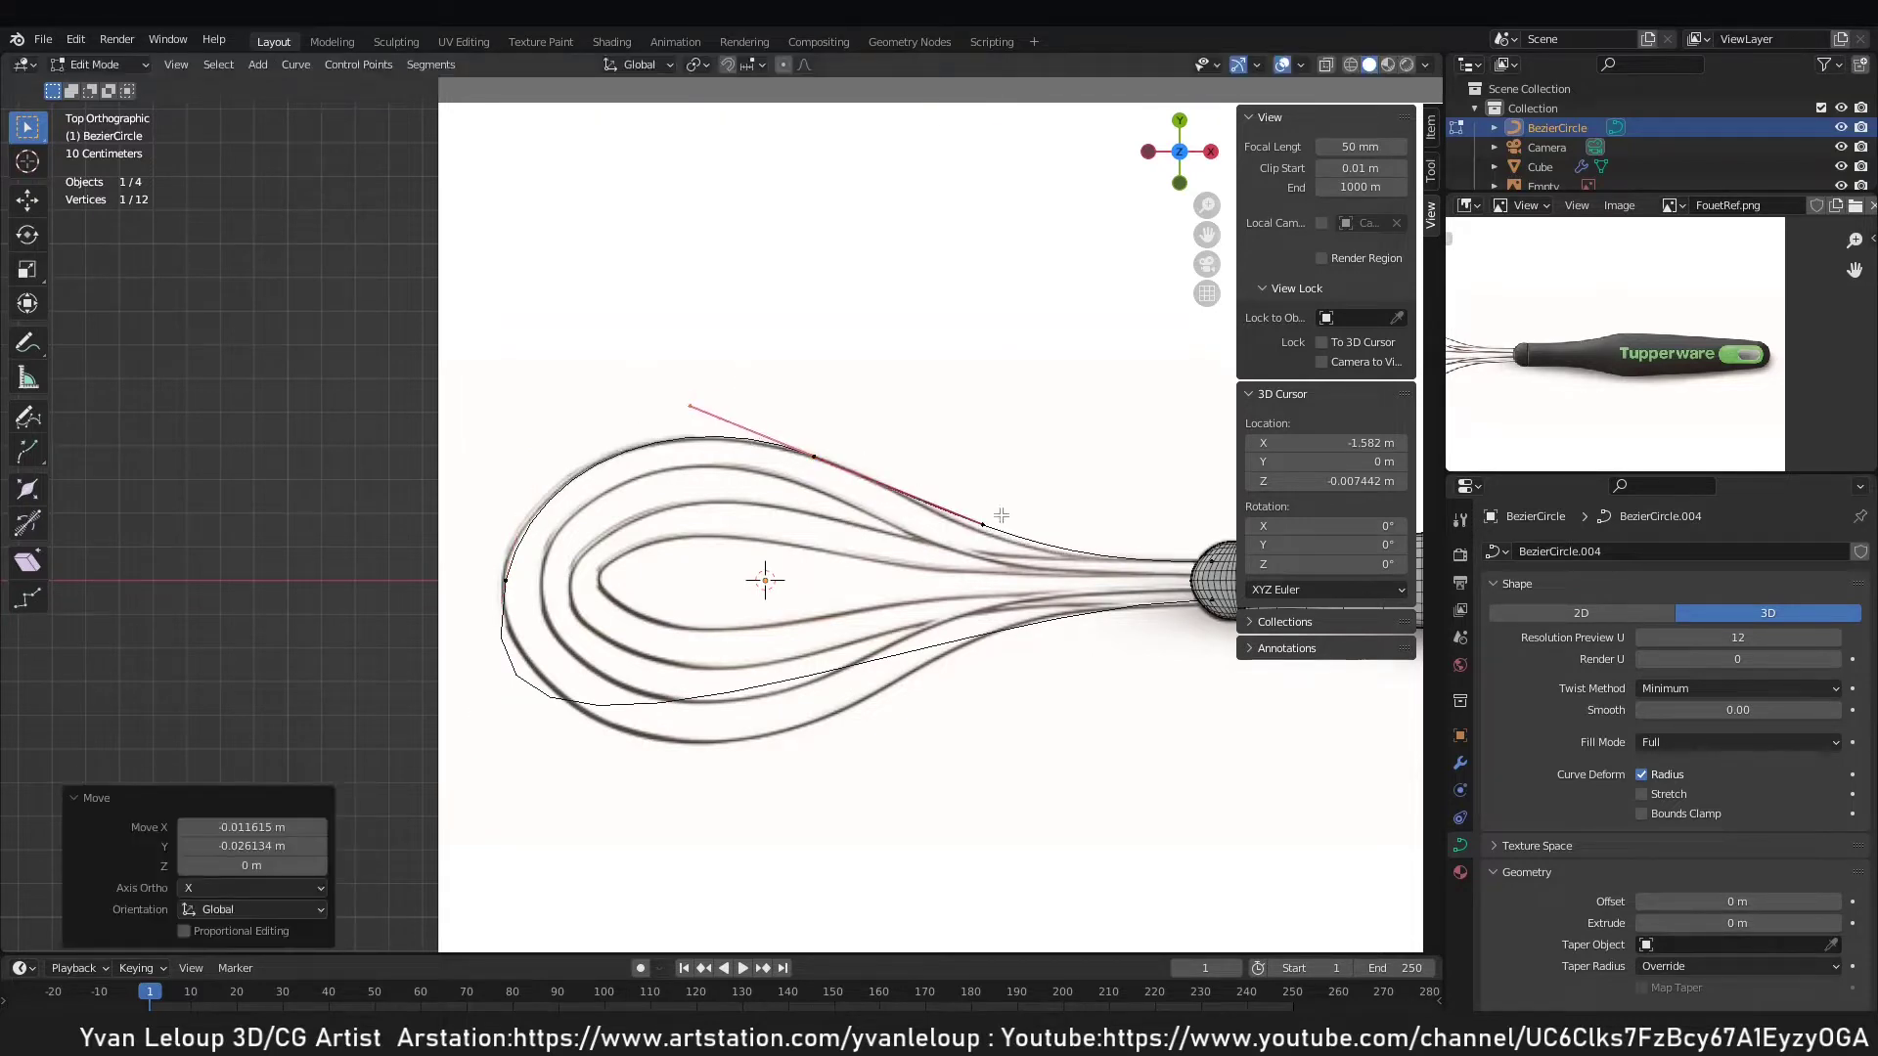
pyautogui.click(982, 525)
pyautogui.scroll(3, 805, 499)
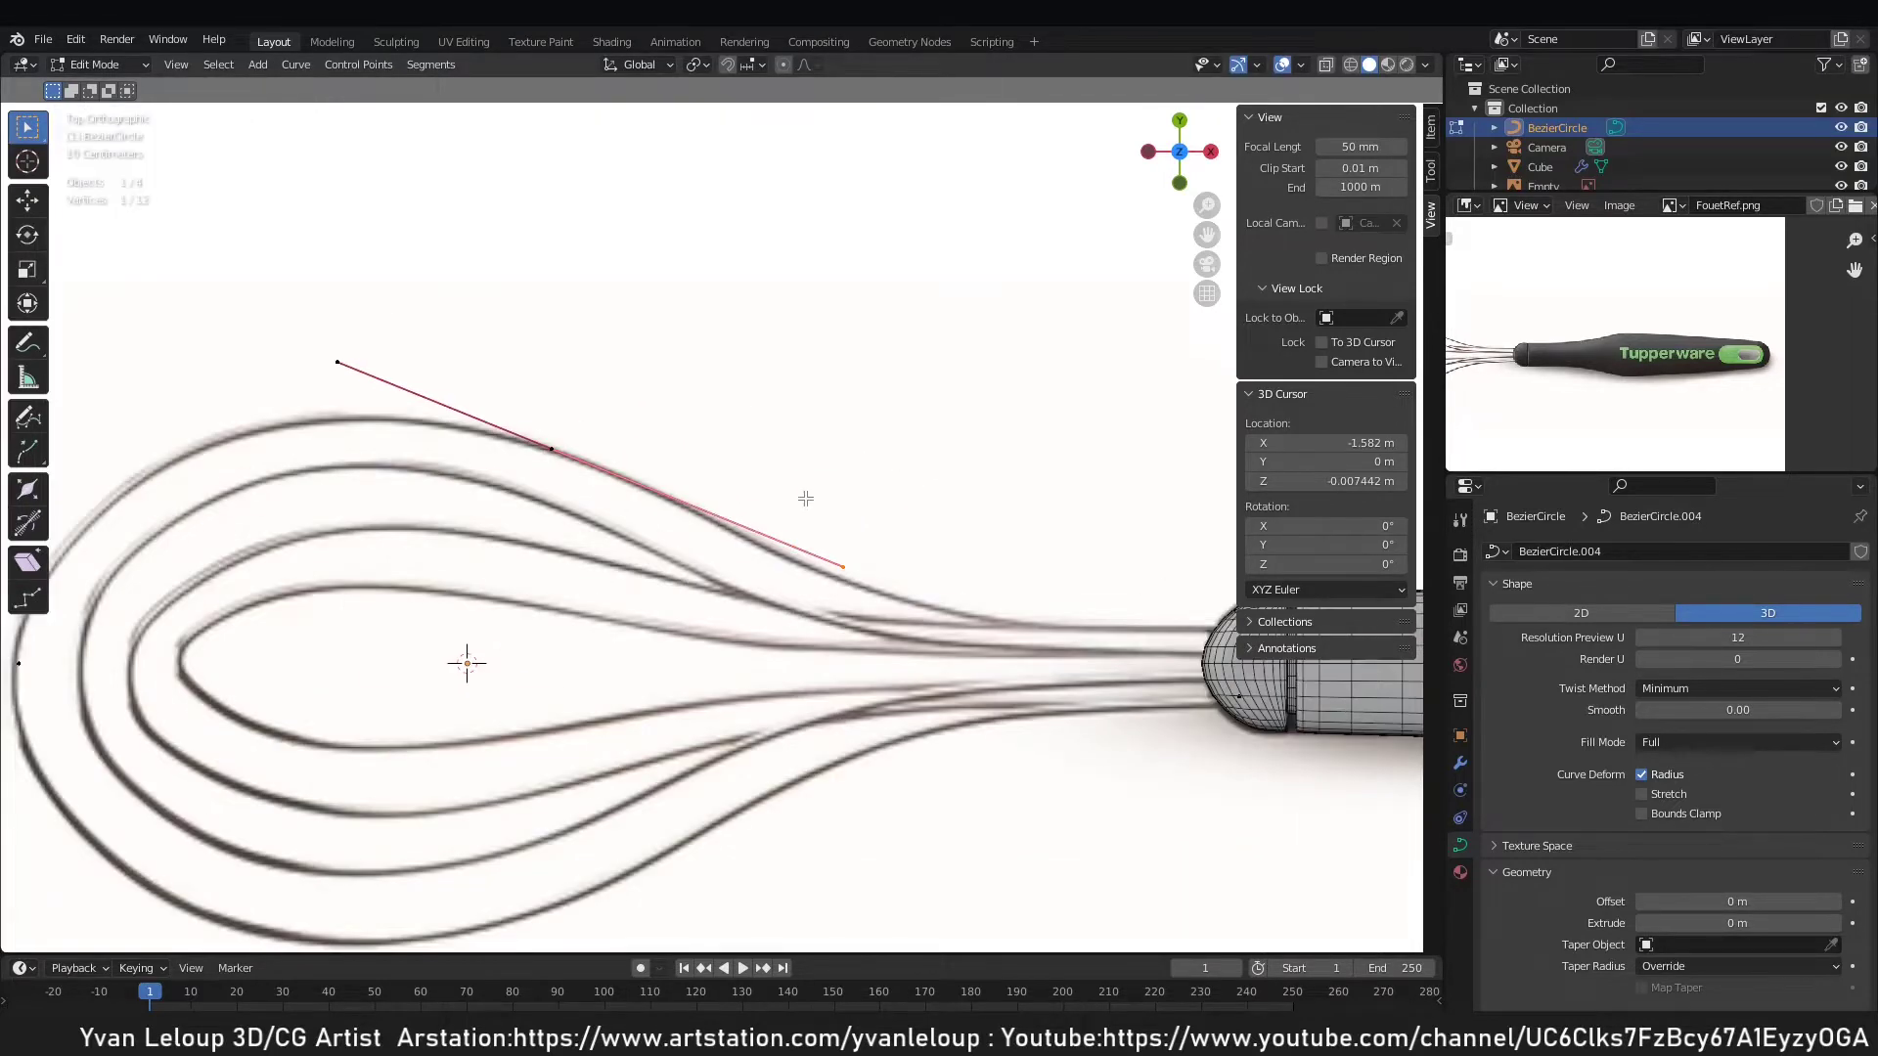
pyautogui.press('g')
pyautogui.press('y')
pyautogui.click(943, 529)
pyautogui.scroll(-5, 1061, 592)
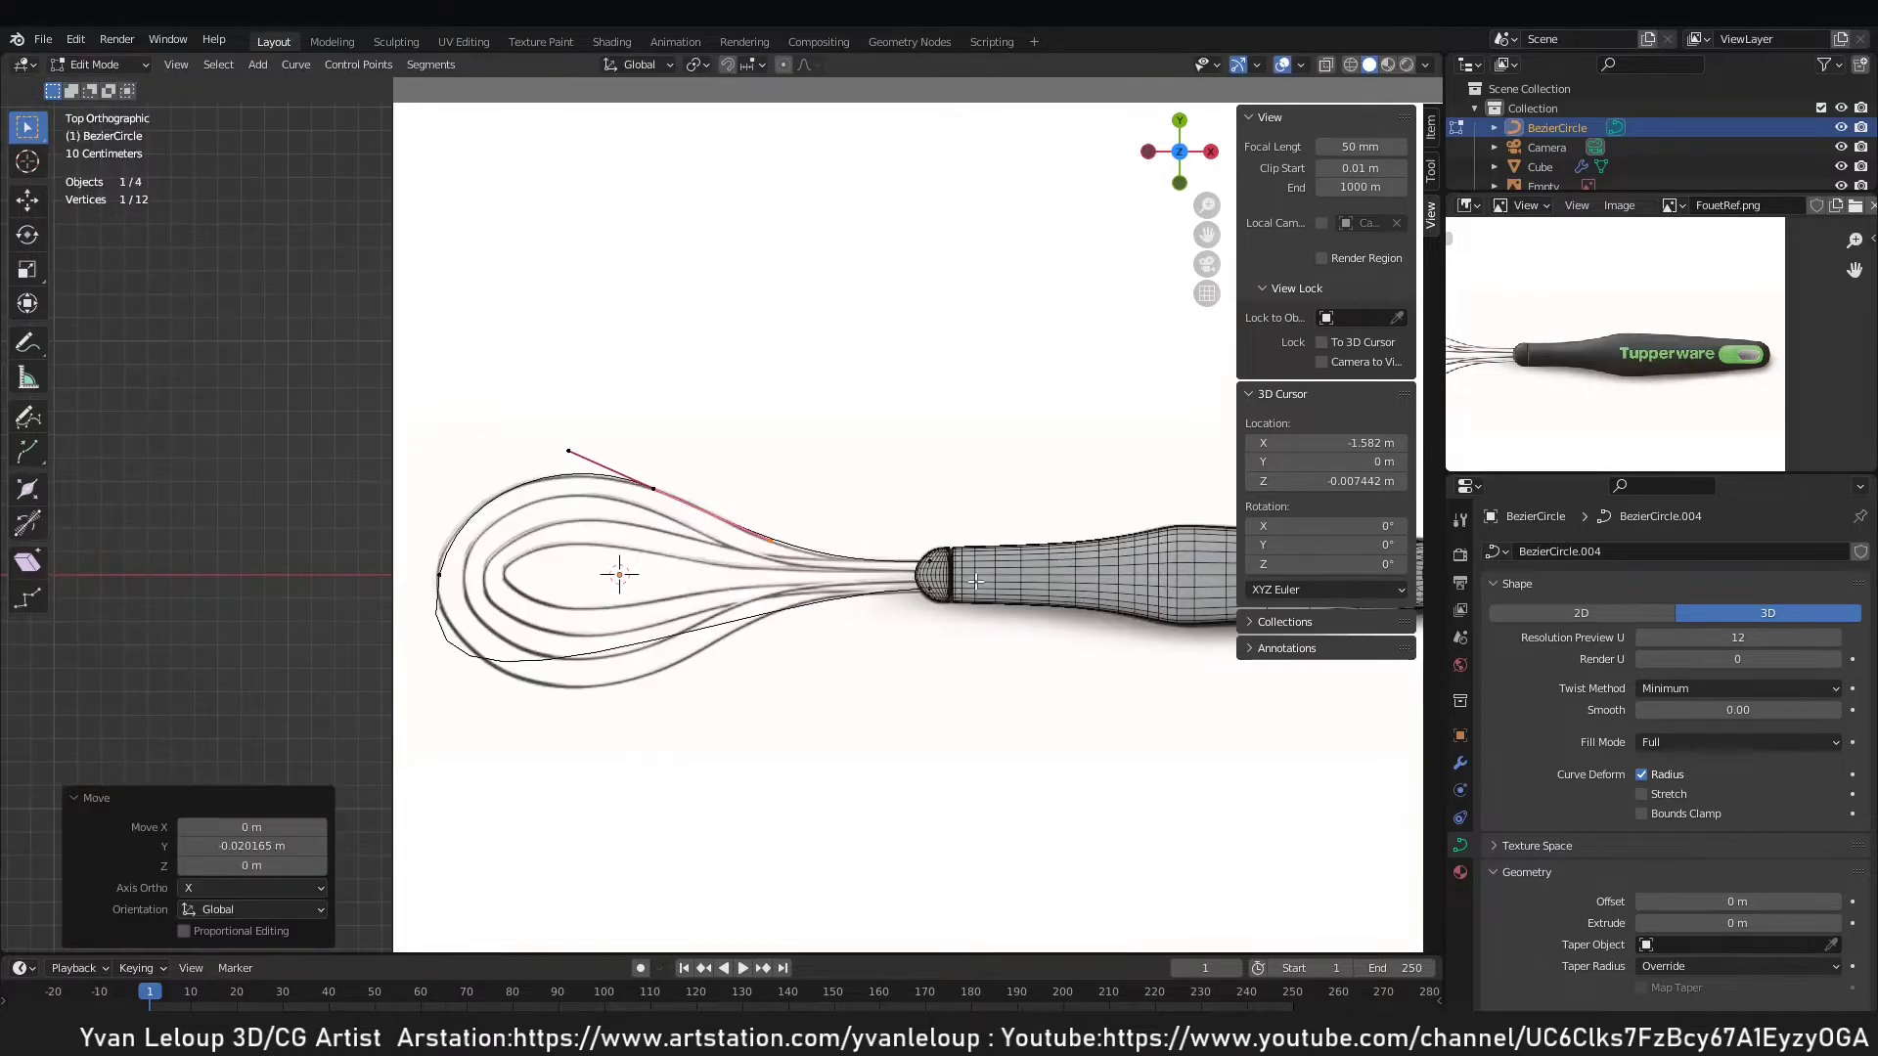
pyautogui.press('Tab')
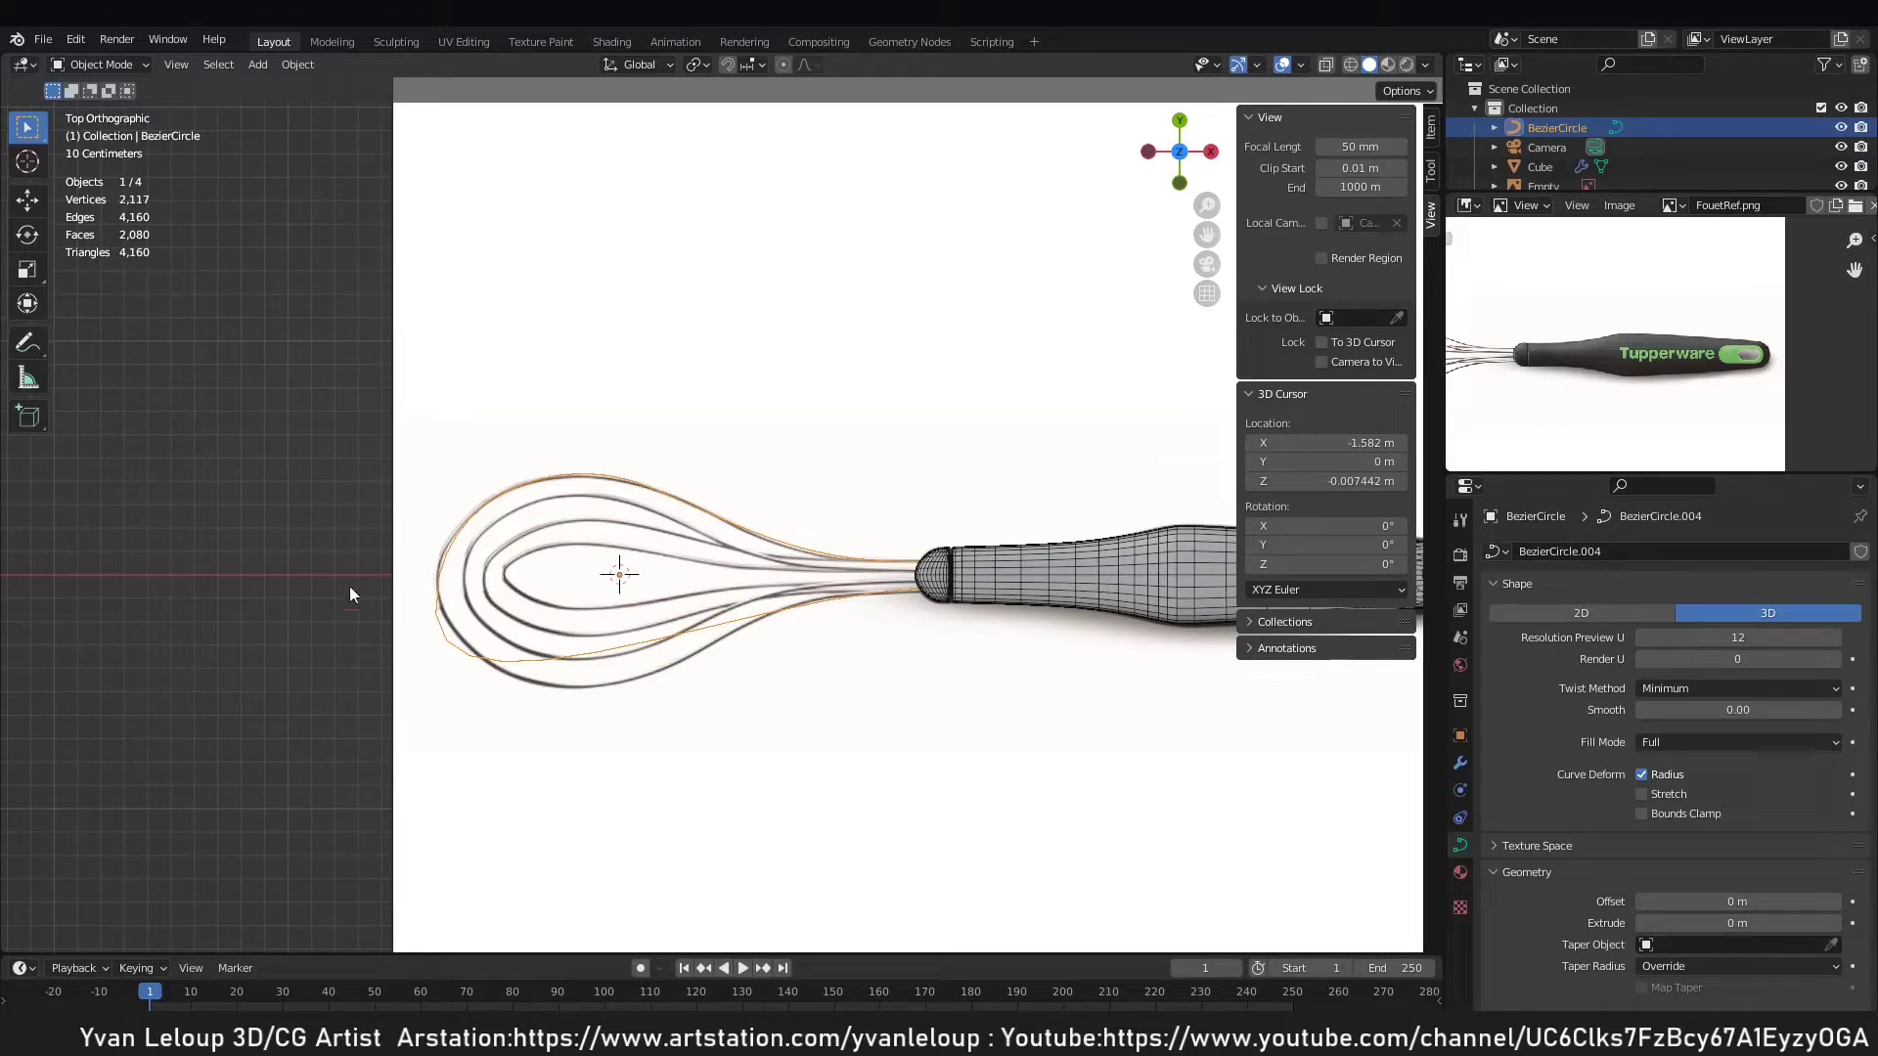
# Delete the curve's lower end point at the grip so only the upper half of the wire loop is kept.
pyautogui.press('Tab')
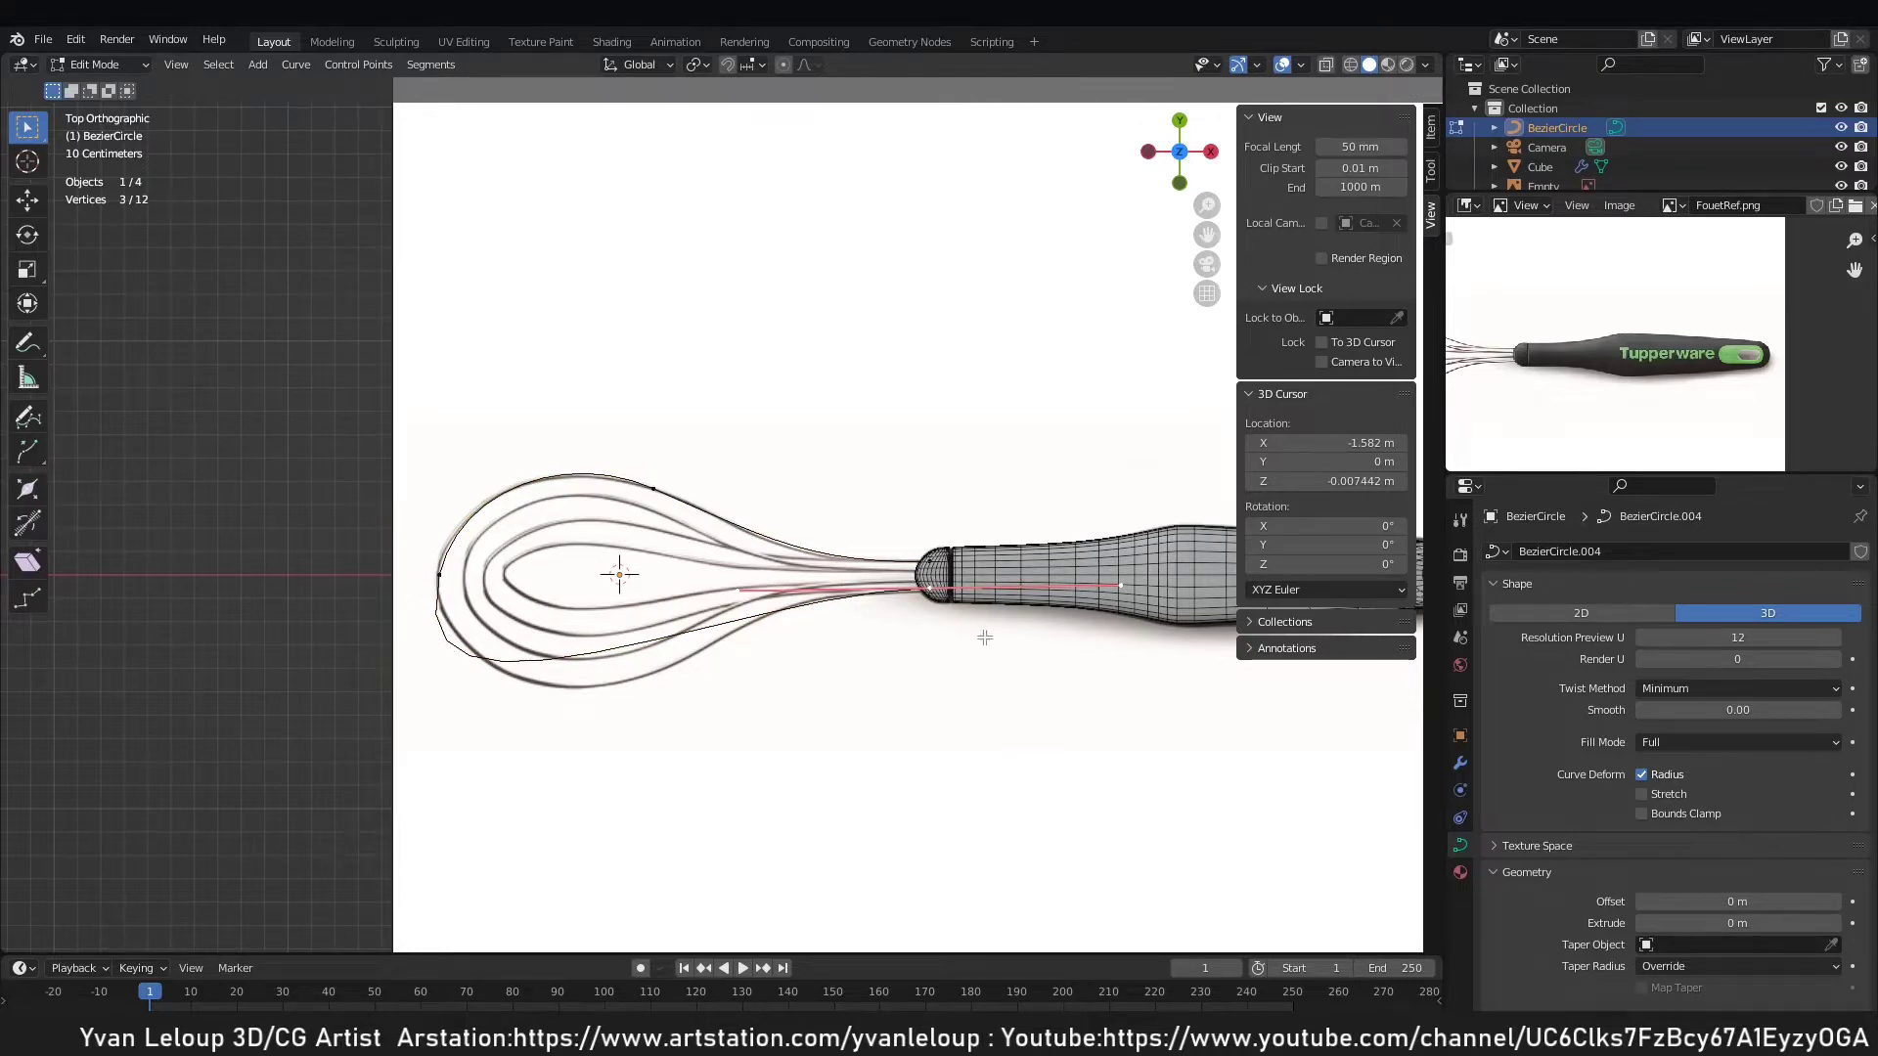
pyautogui.scroll(2, 985, 638)
pyautogui.scroll(-2, 792, 601)
pyautogui.press('x')
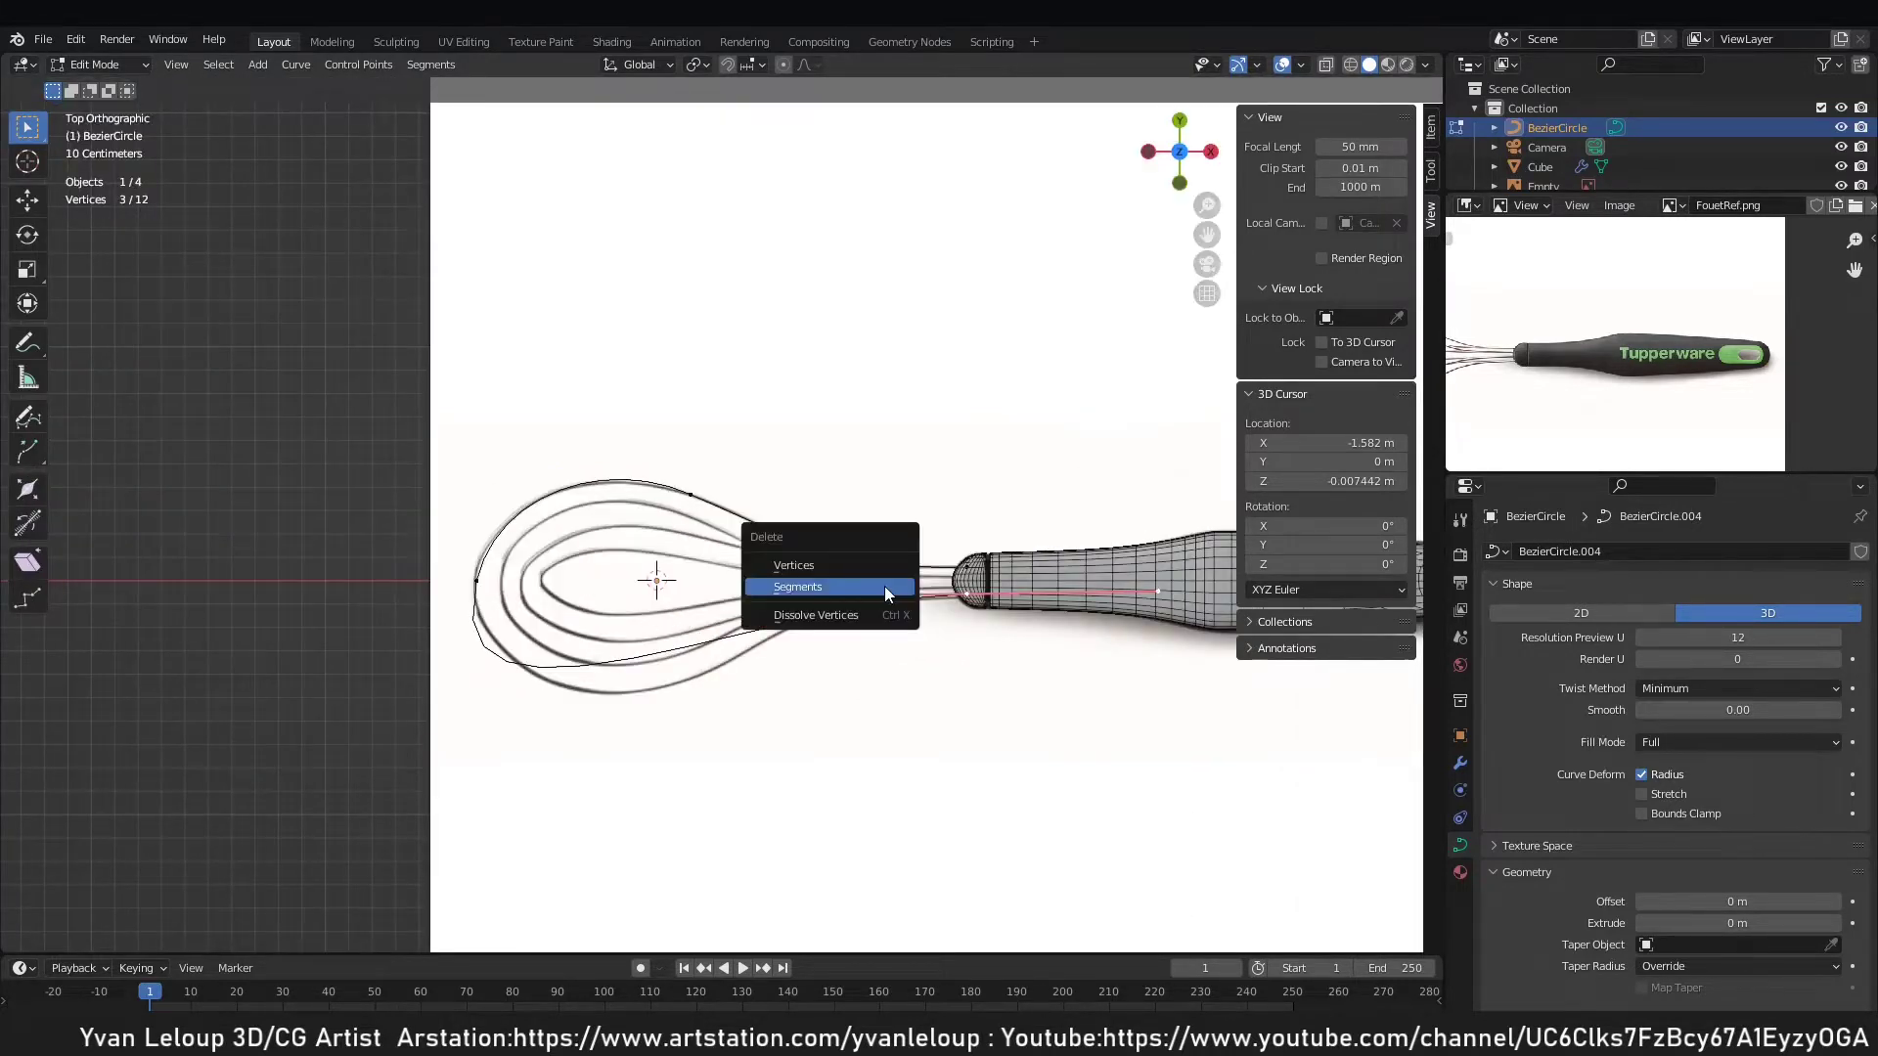
pyautogui.click(884, 585)
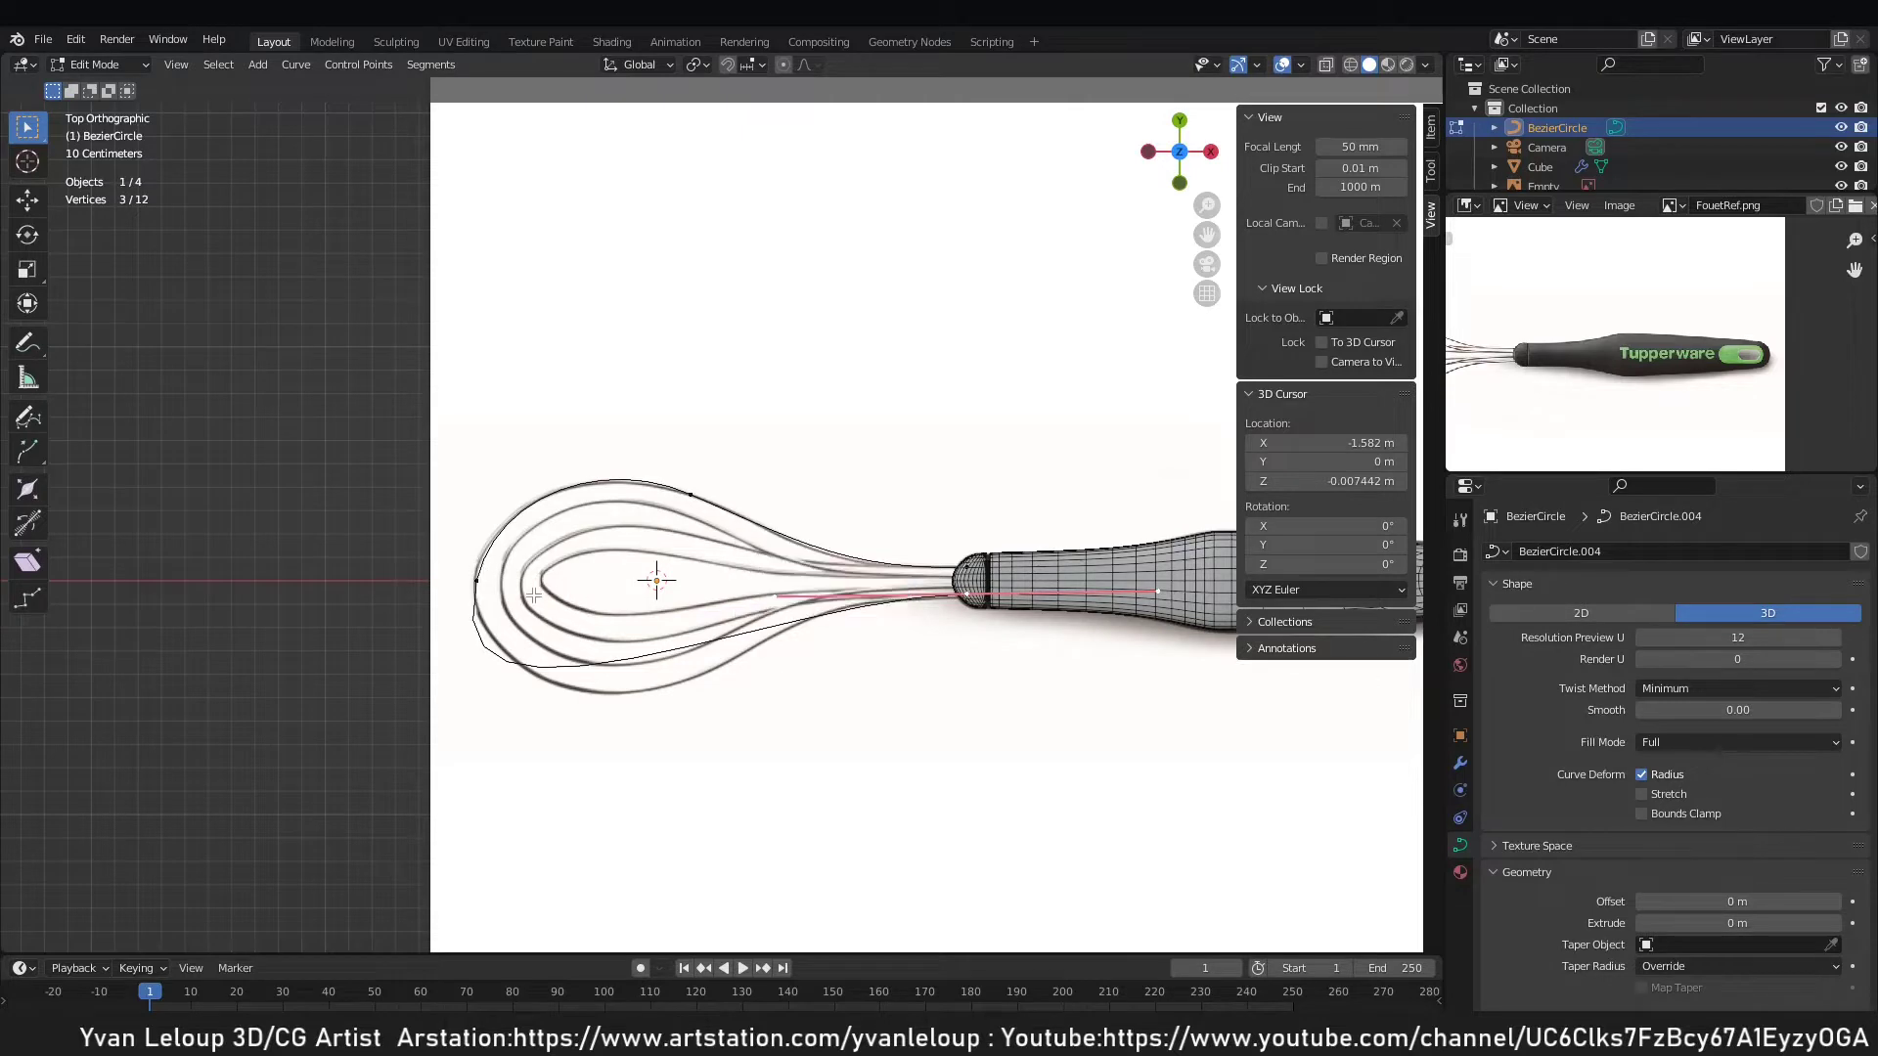
pyautogui.keyDown('shift'); pyautogui.click(478, 583); pyautogui.keyUp('shift')
pyautogui.click(974, 602)
pyautogui.press('x')
pyautogui.click(966, 581)
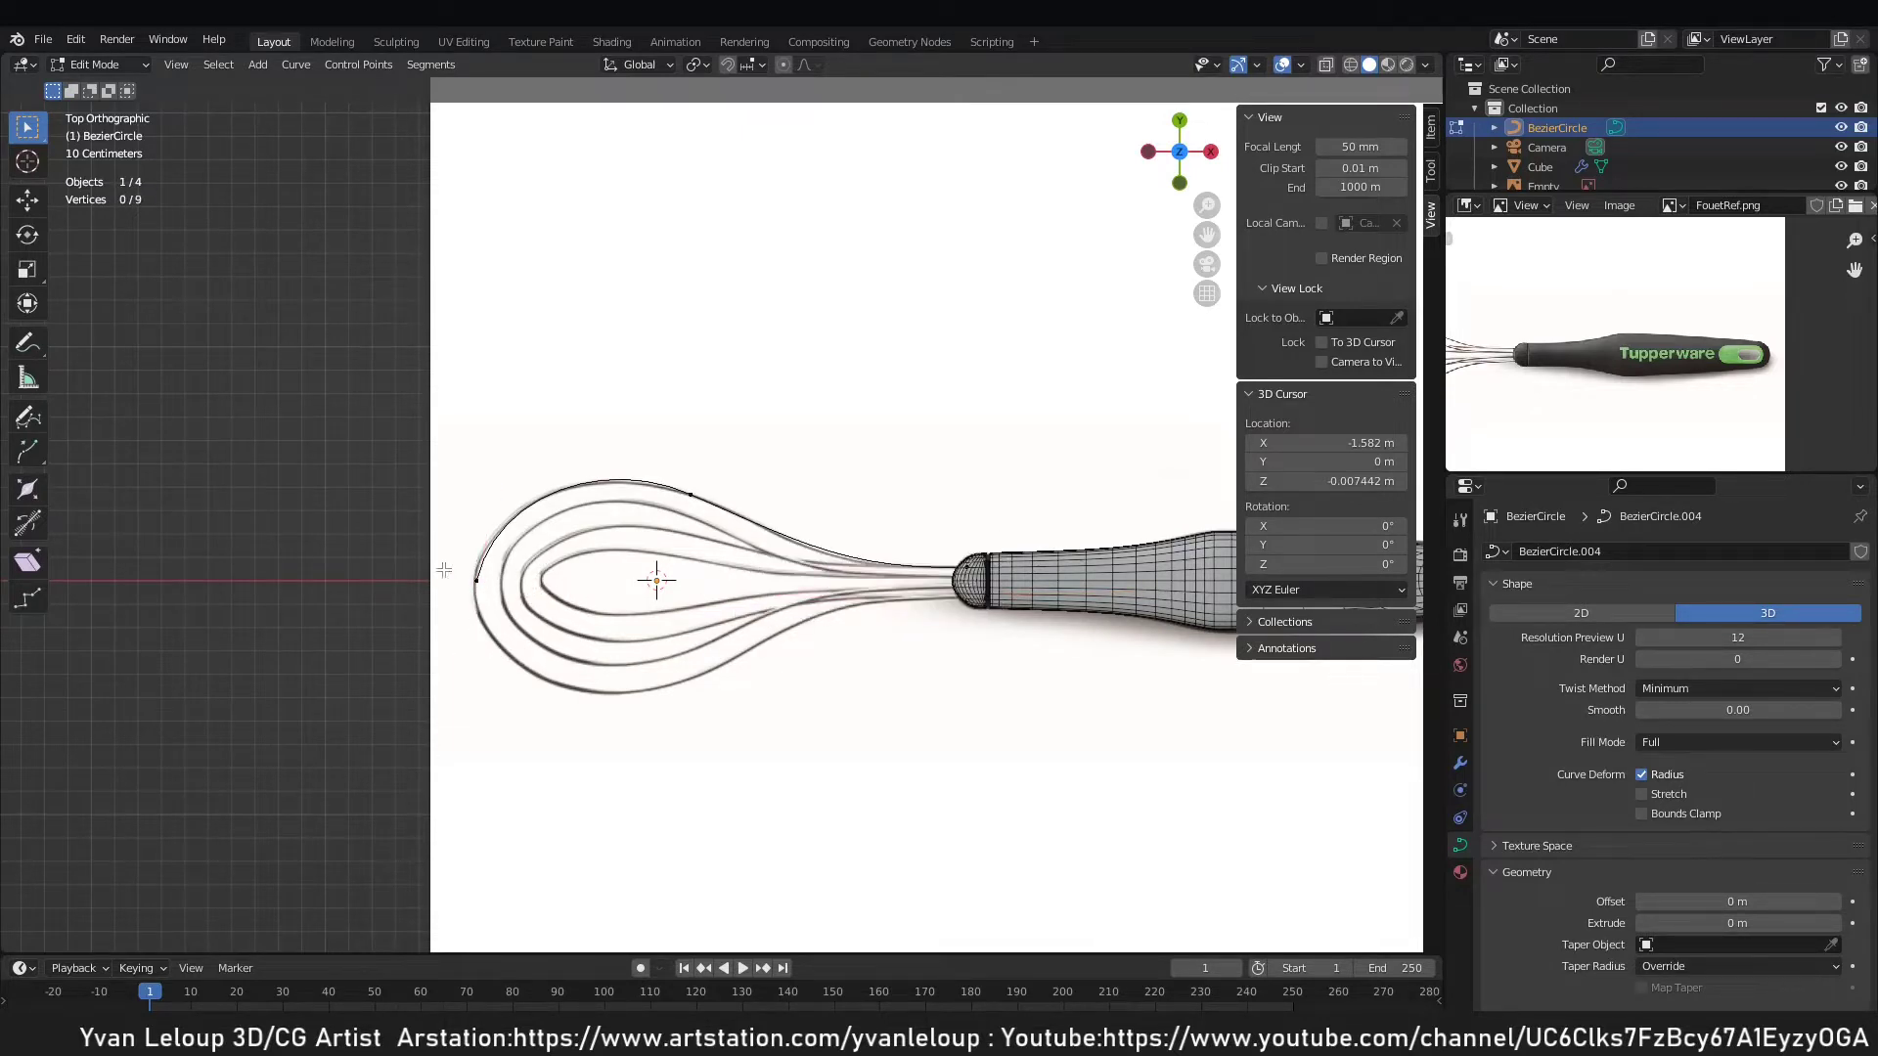
# Move the control point at the loop's tip about -0.015 m along X and 0.008 m along Y.
pyautogui.click(478, 581)
pyautogui.scroll(5, 509, 694)
pyautogui.press('g')
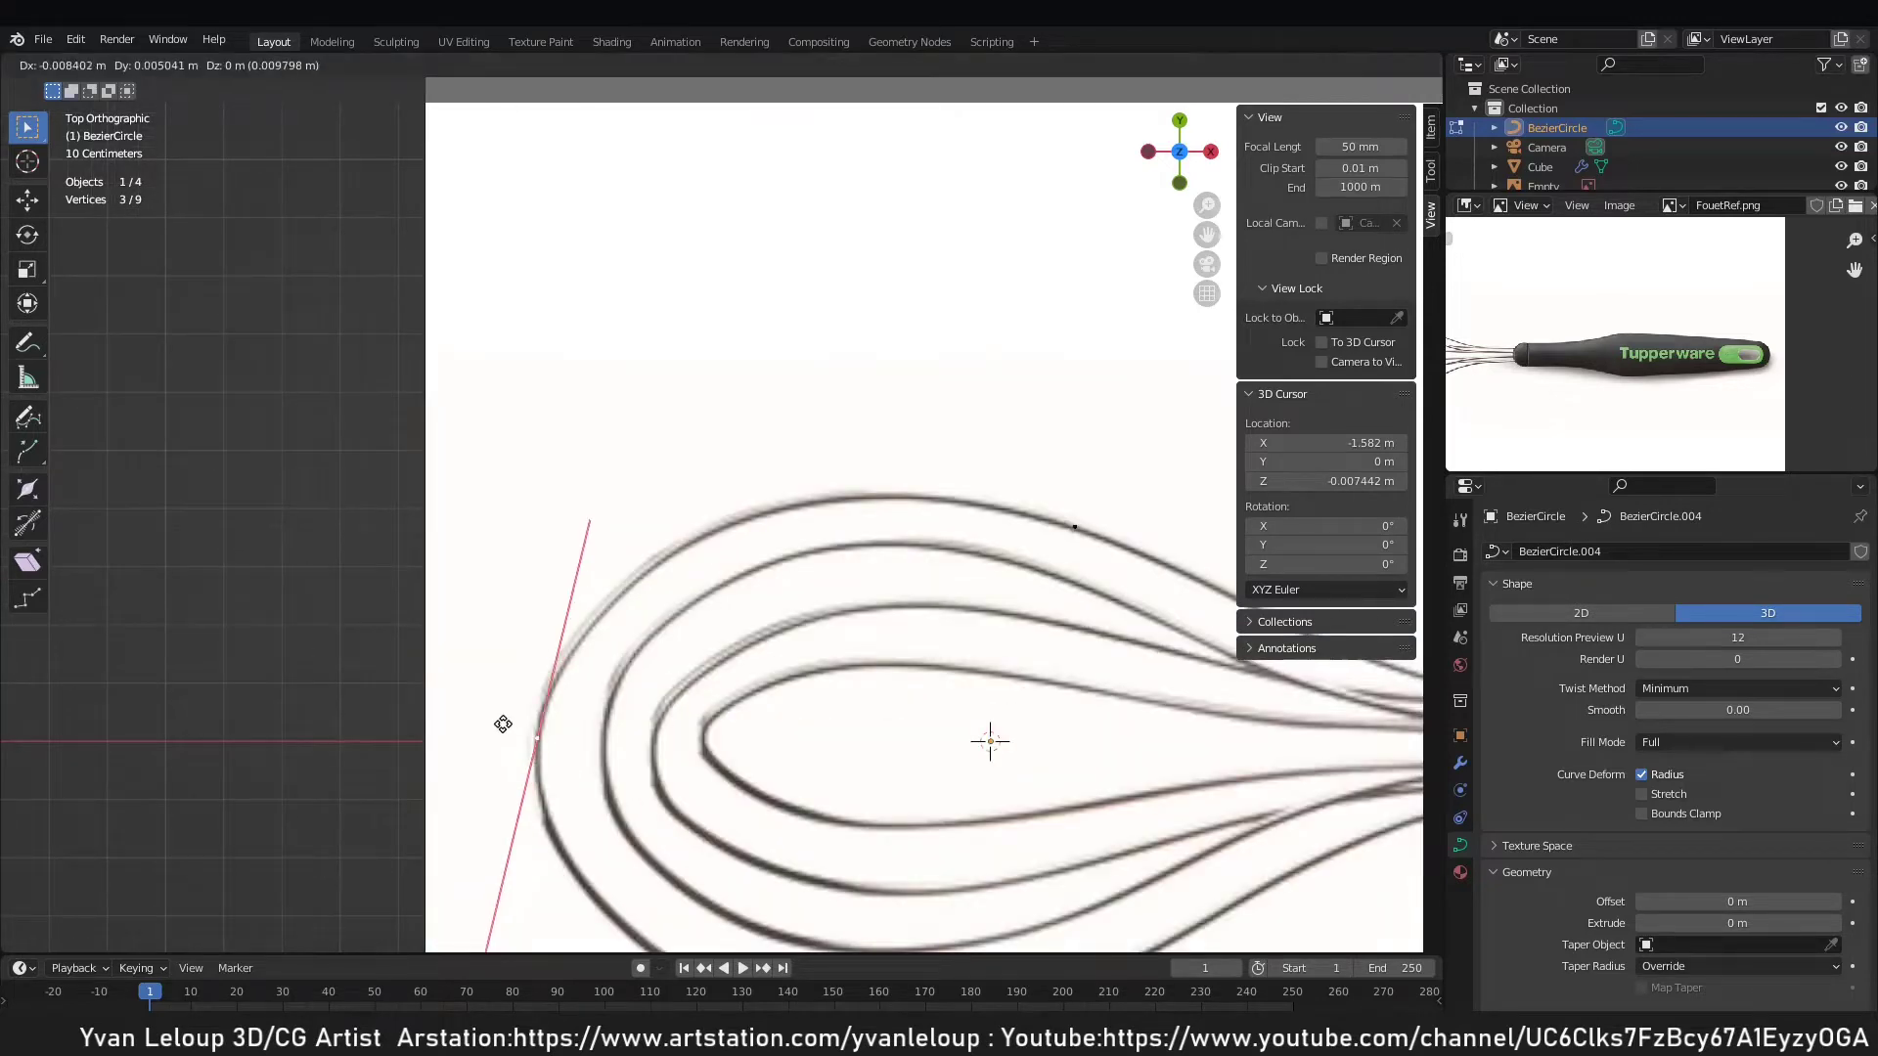
pyautogui.click(500, 723)
# Add a Mirror modifier to the wire curve with only the Y axis enabled, and check the mirrored loop in perspective.
pyautogui.click(1457, 762)
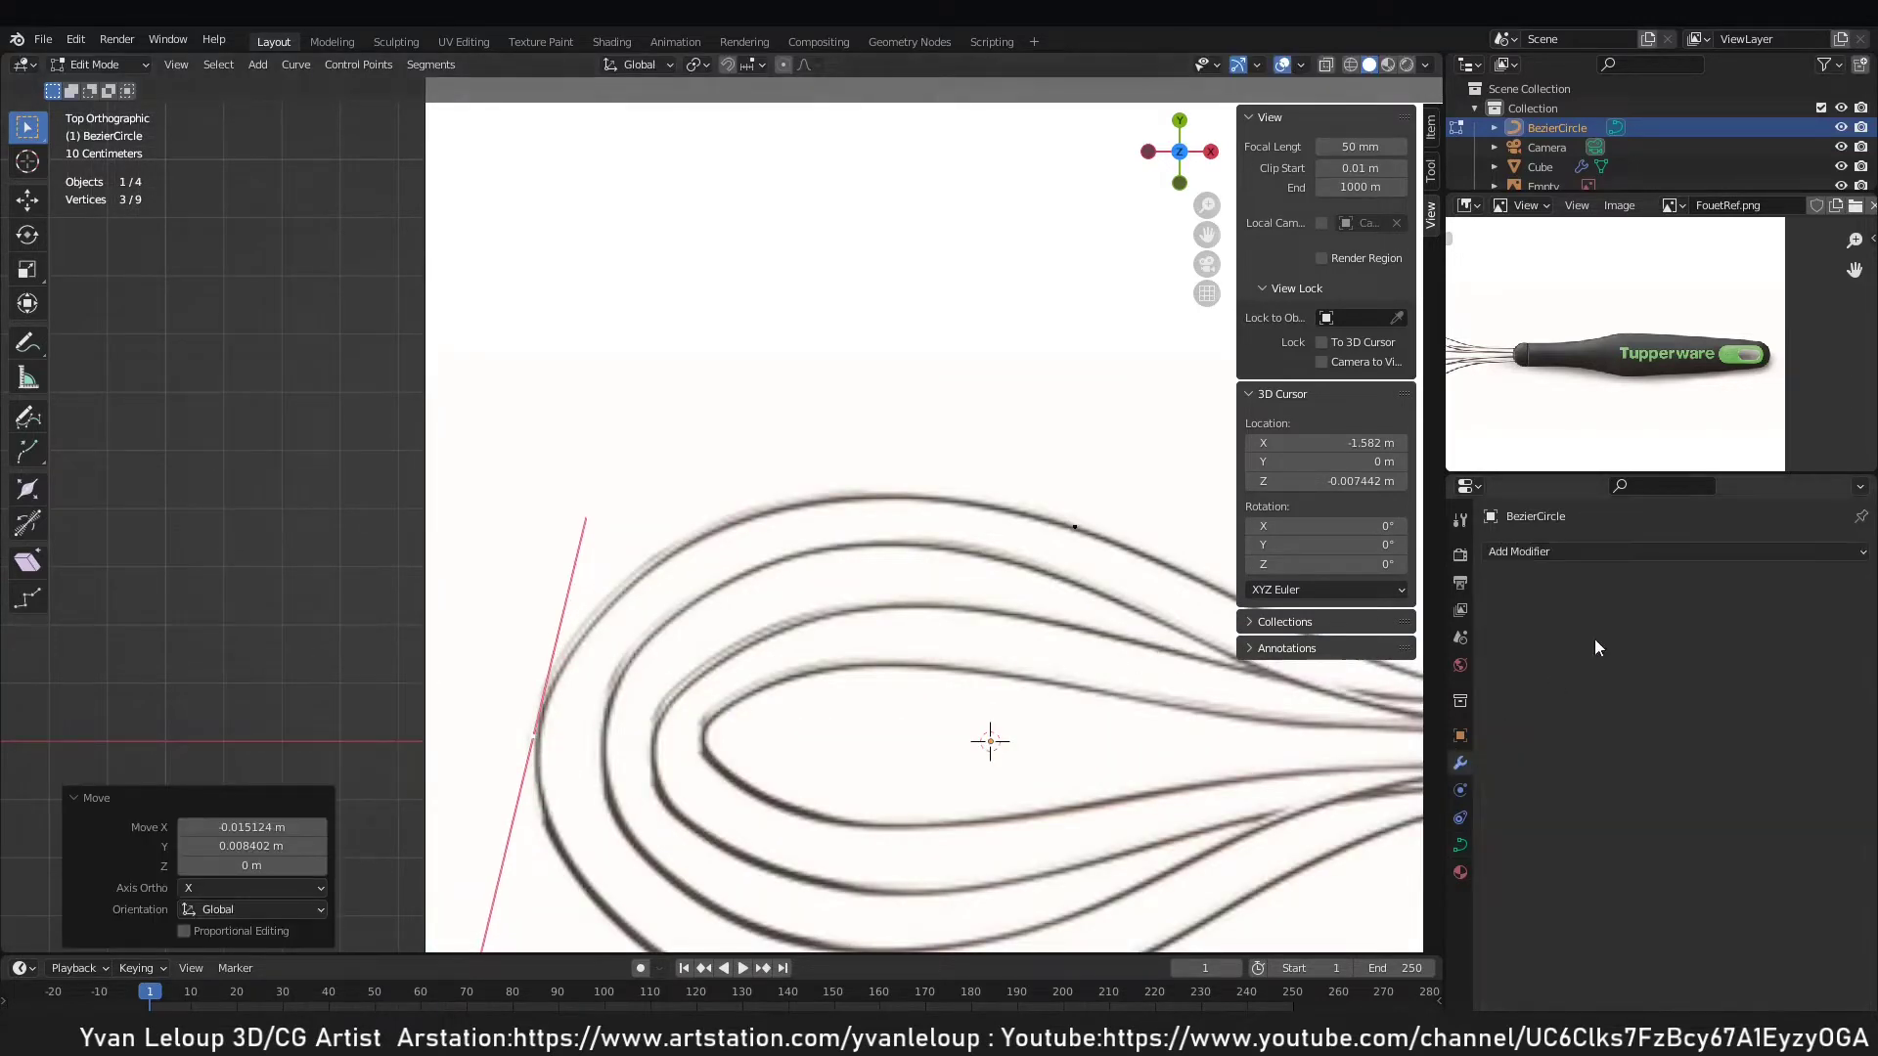
pyautogui.click(1605, 552)
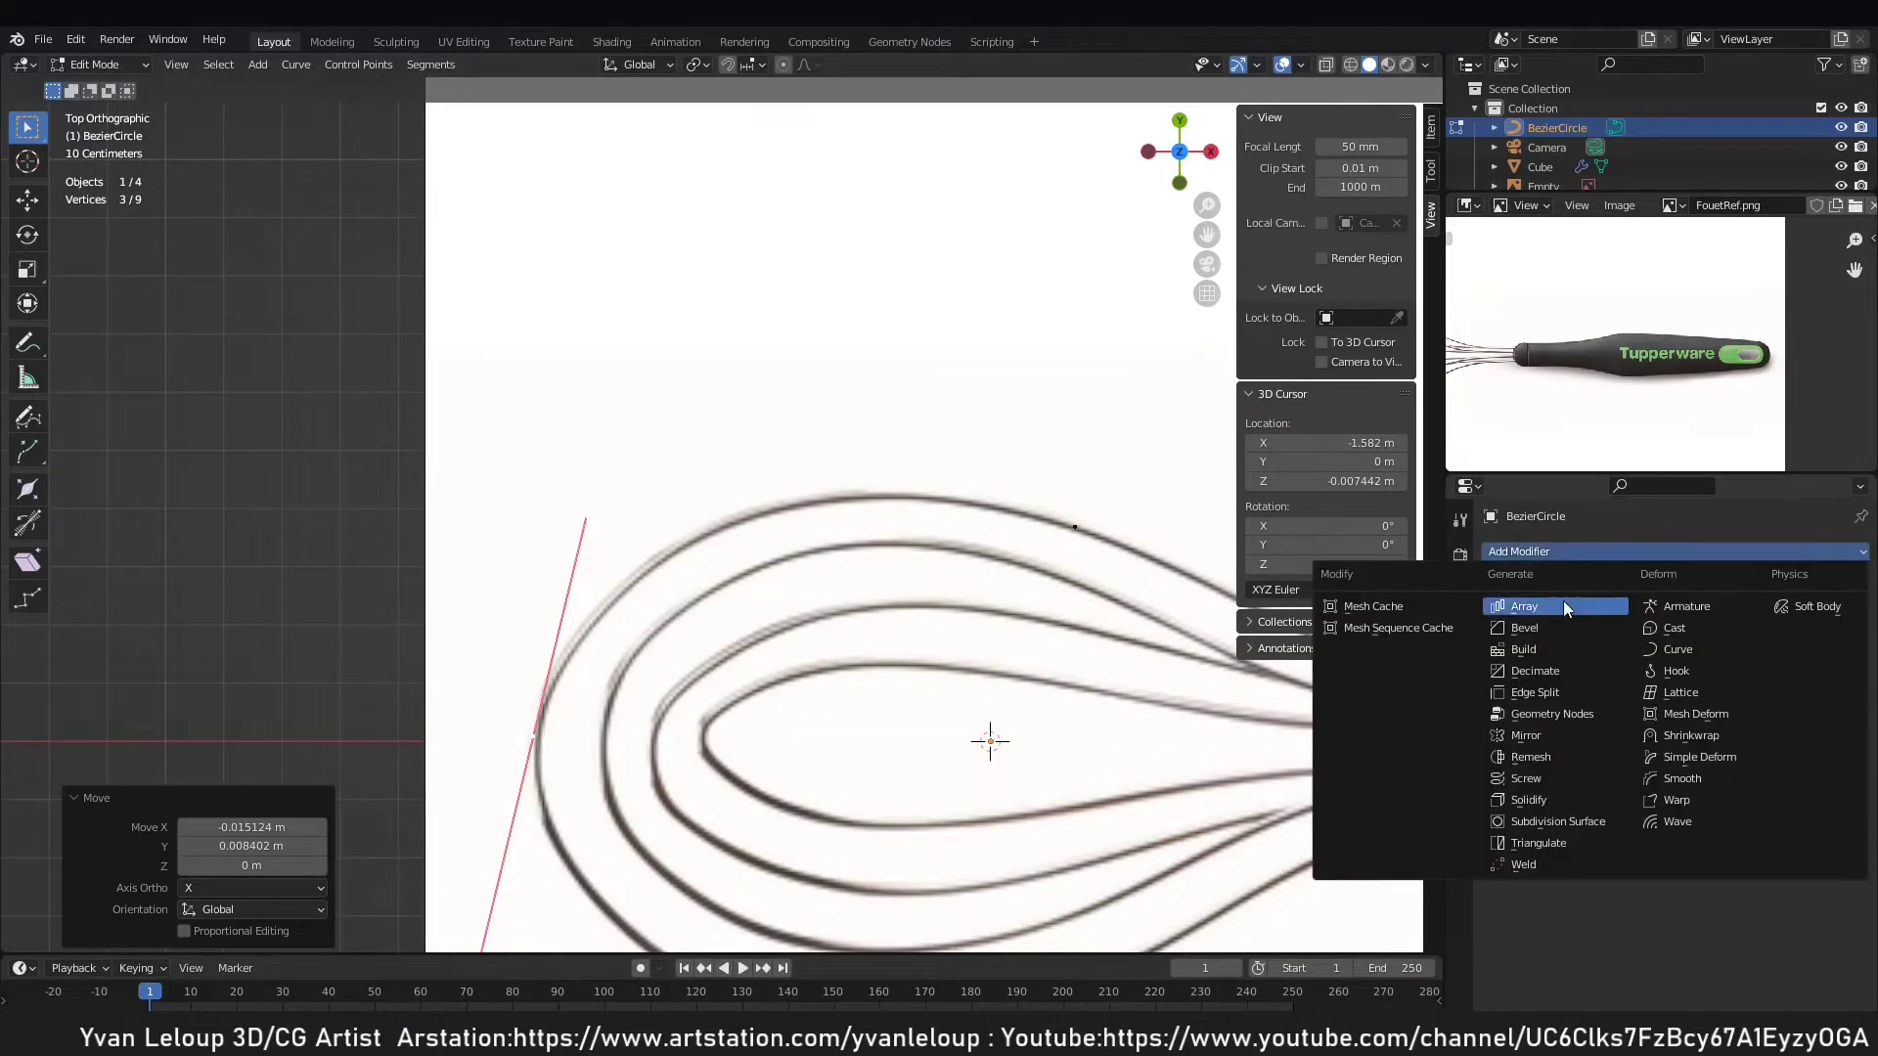
pyautogui.click(1565, 735)
pyautogui.click(1739, 616)
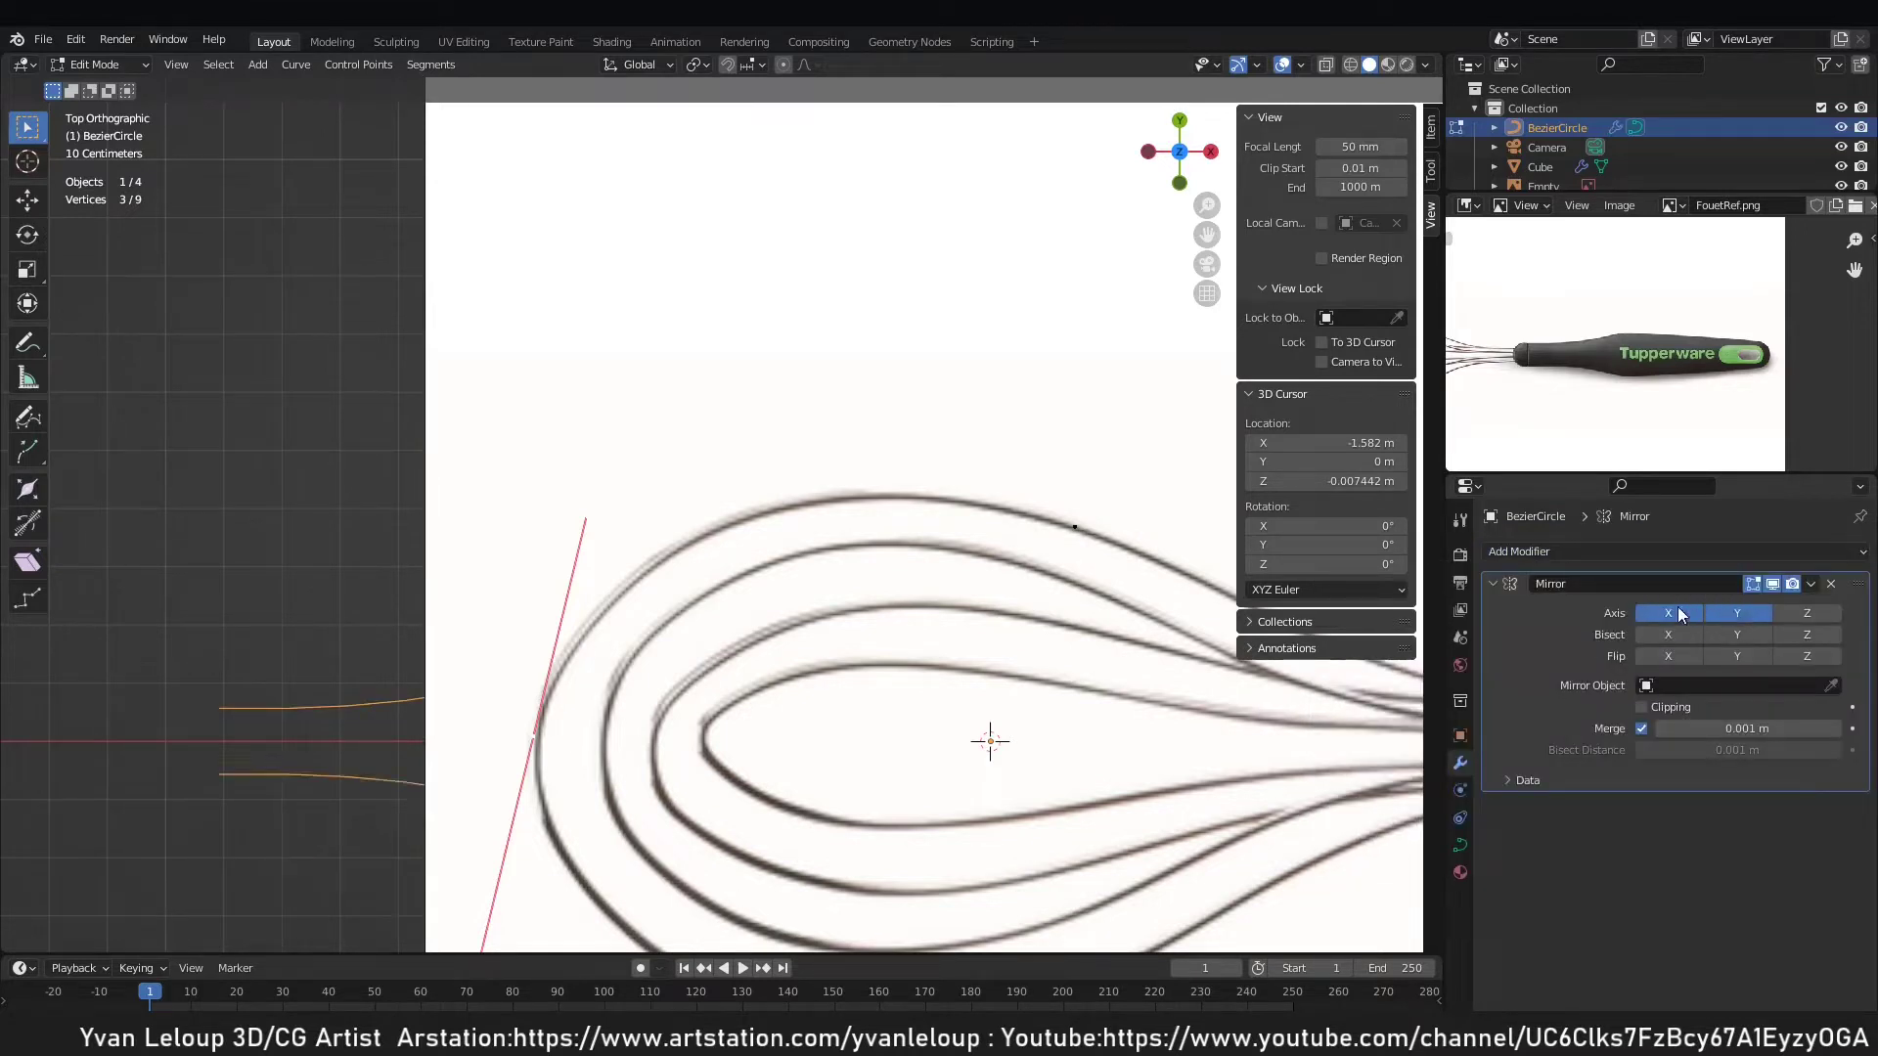
pyautogui.click(1666, 614)
pyautogui.scroll(-4, 831, 598)
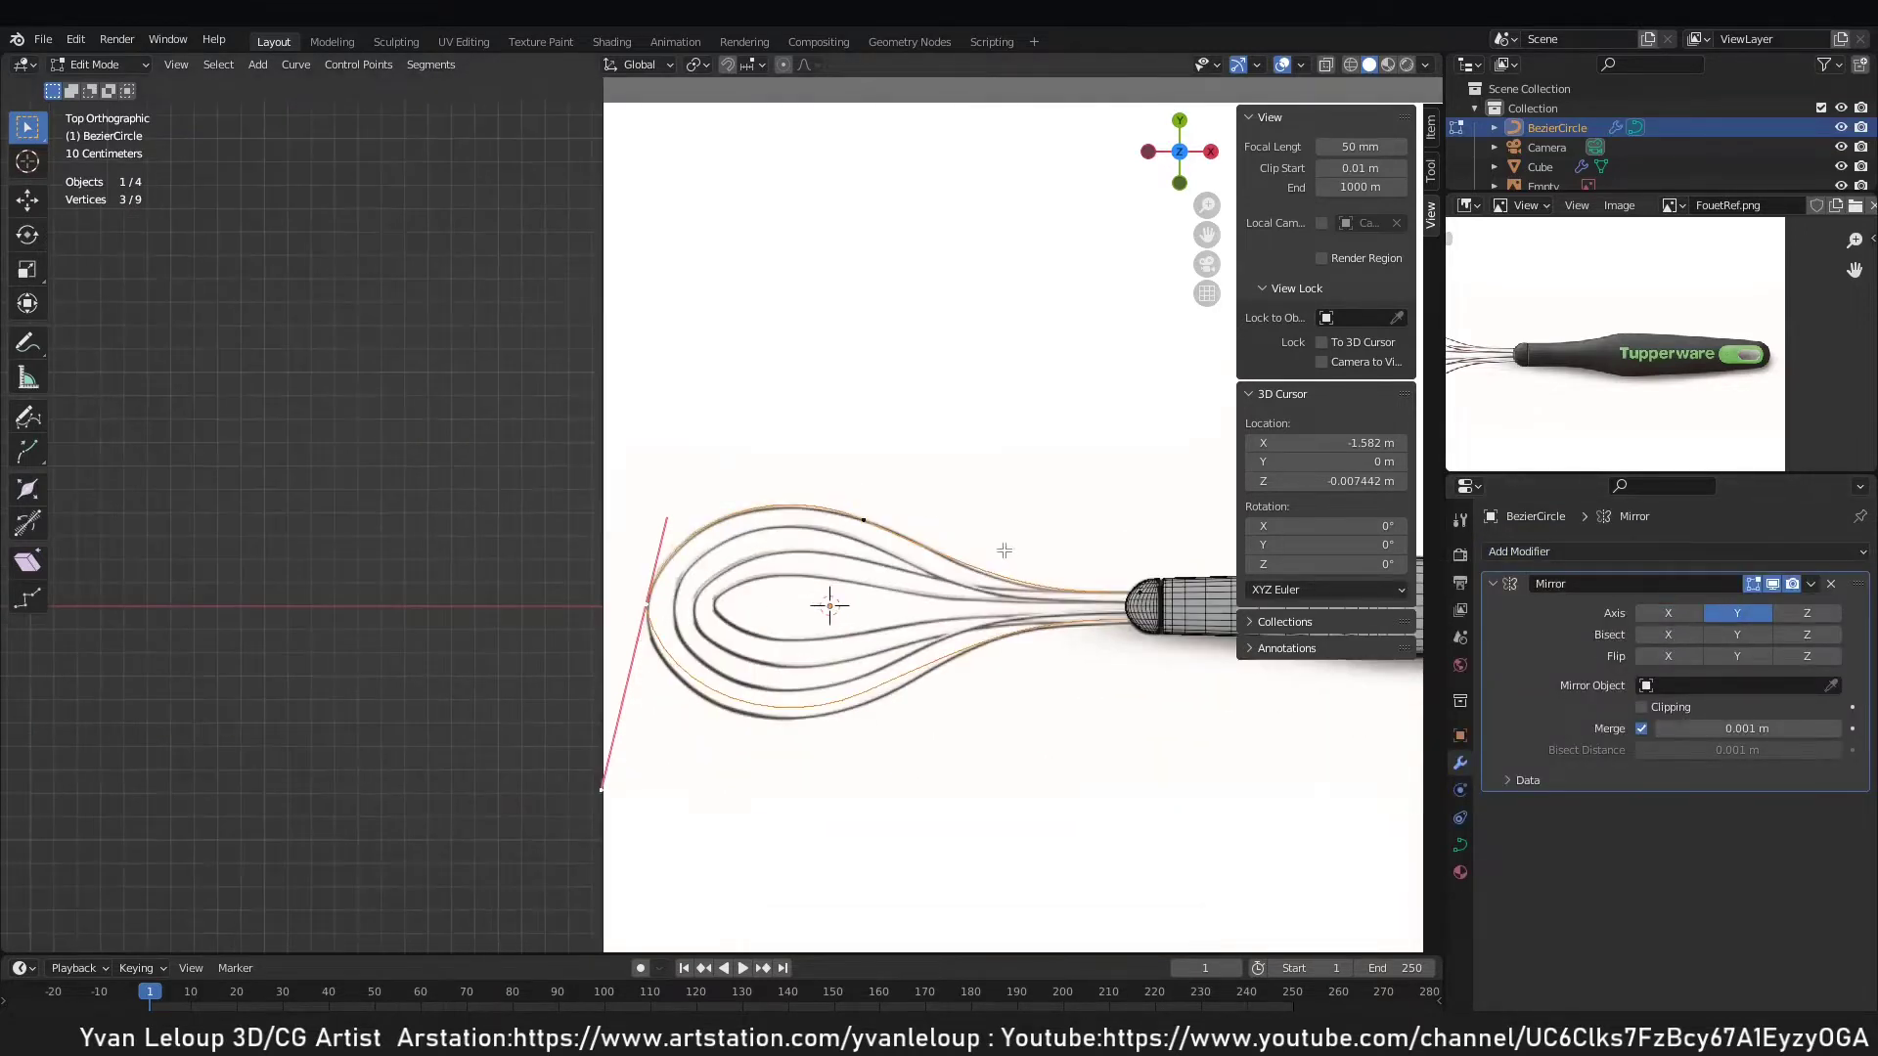
pyautogui.scroll(3, 877, 649)
pyautogui.scroll(3, 825, 498)
pyautogui.scroll(-3, 617, 499)
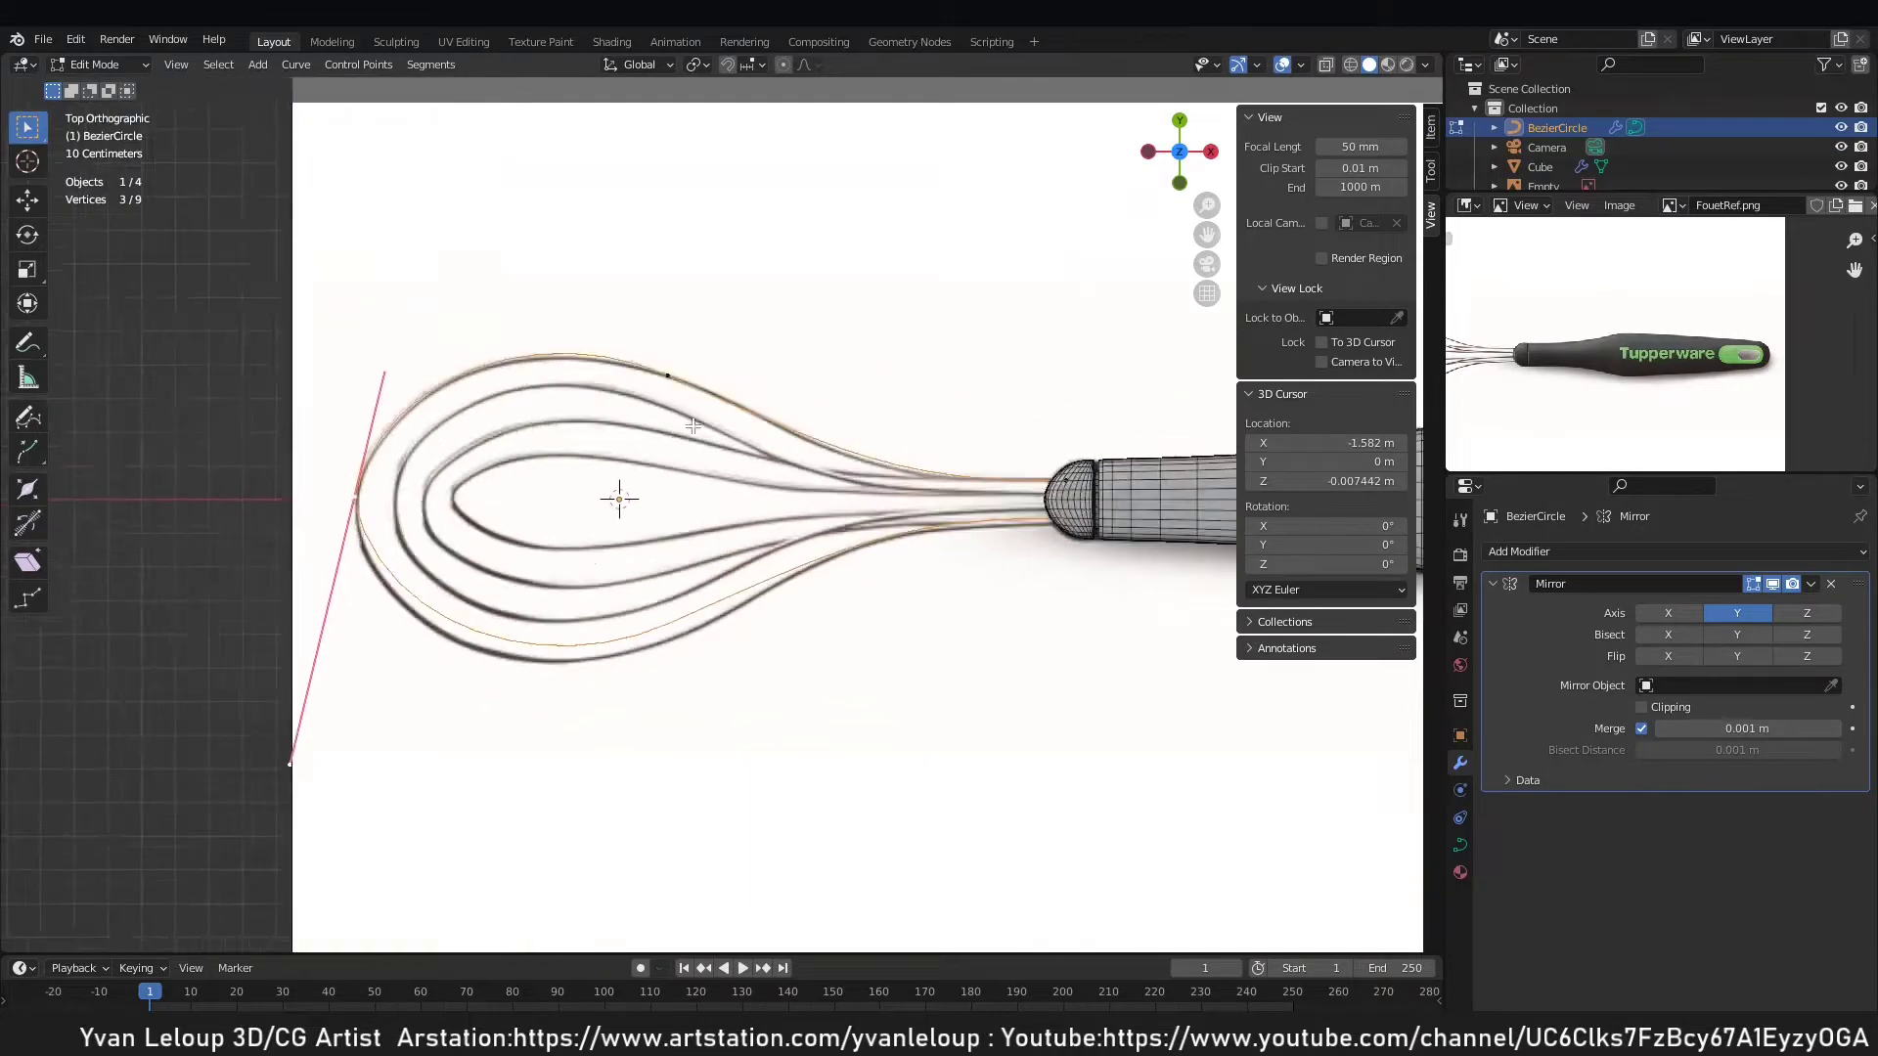
pyautogui.moveTo(616, 499); pyautogui.dragTo(472, 573, button='middle')
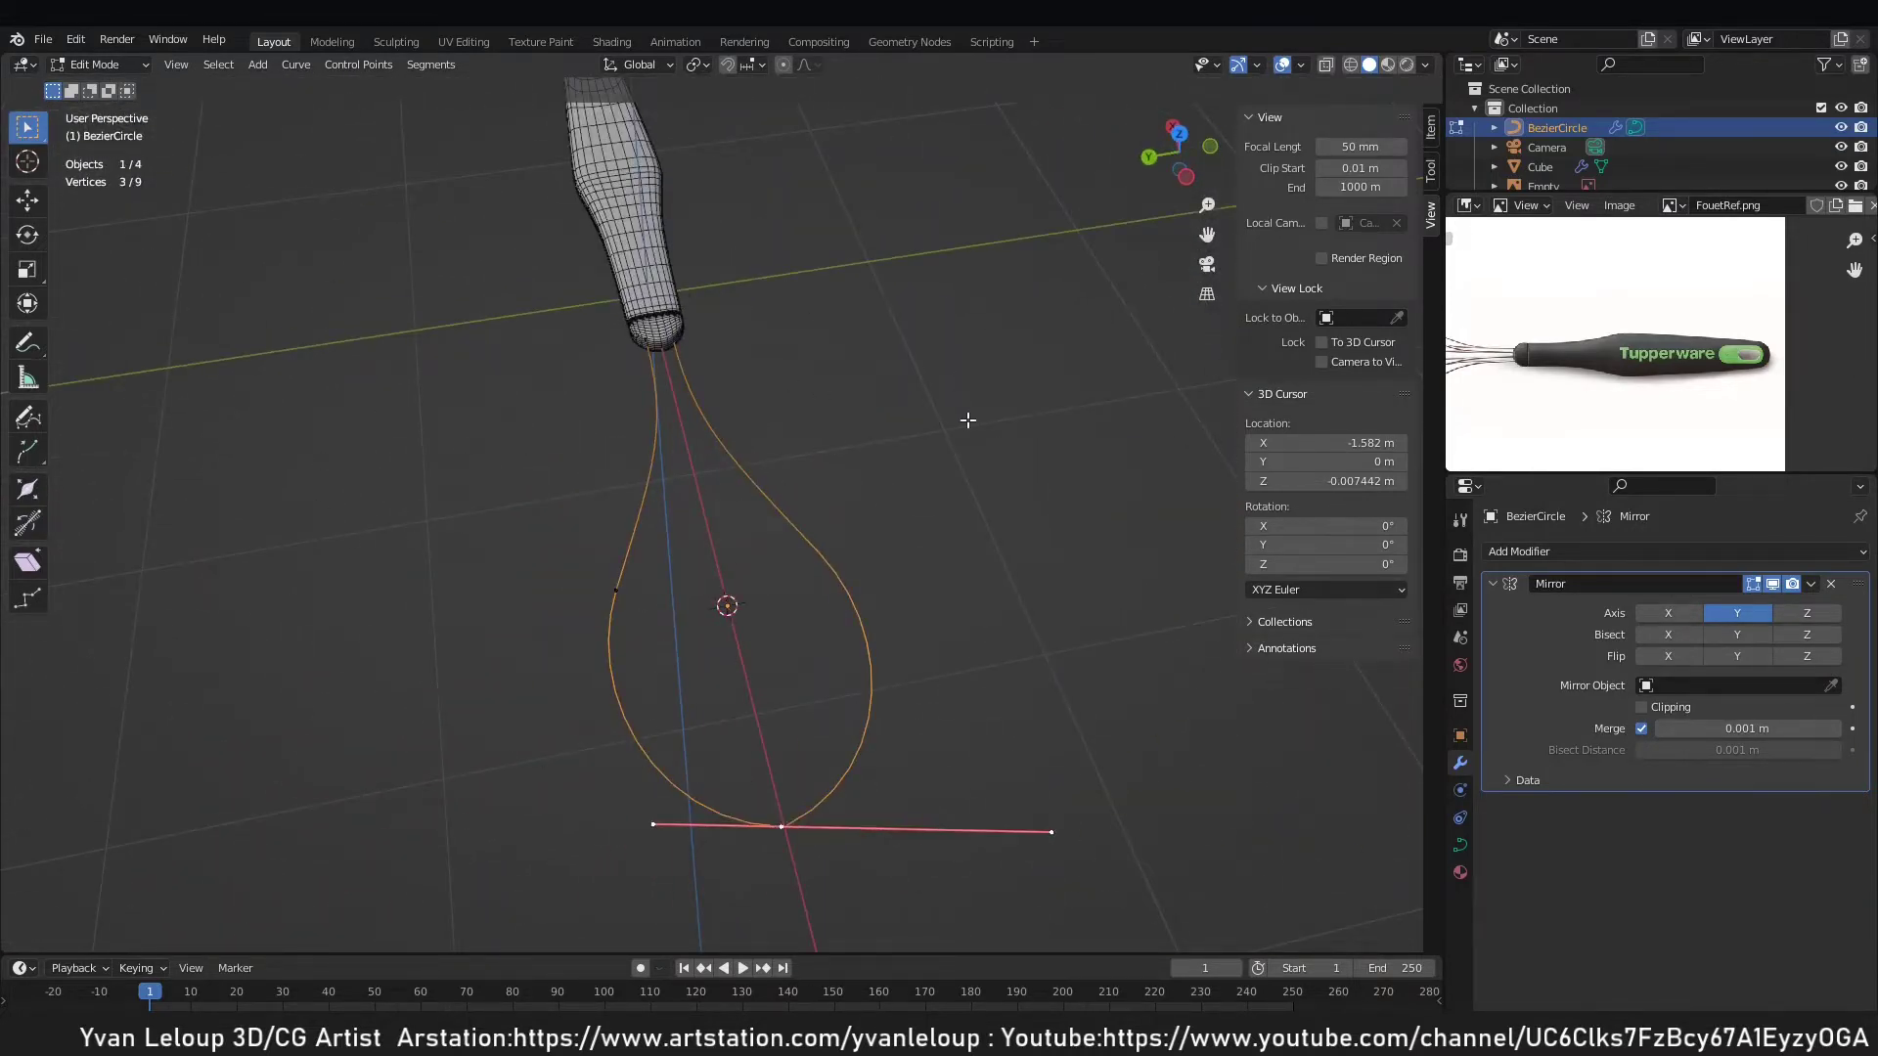
pyautogui.press('KP_7')
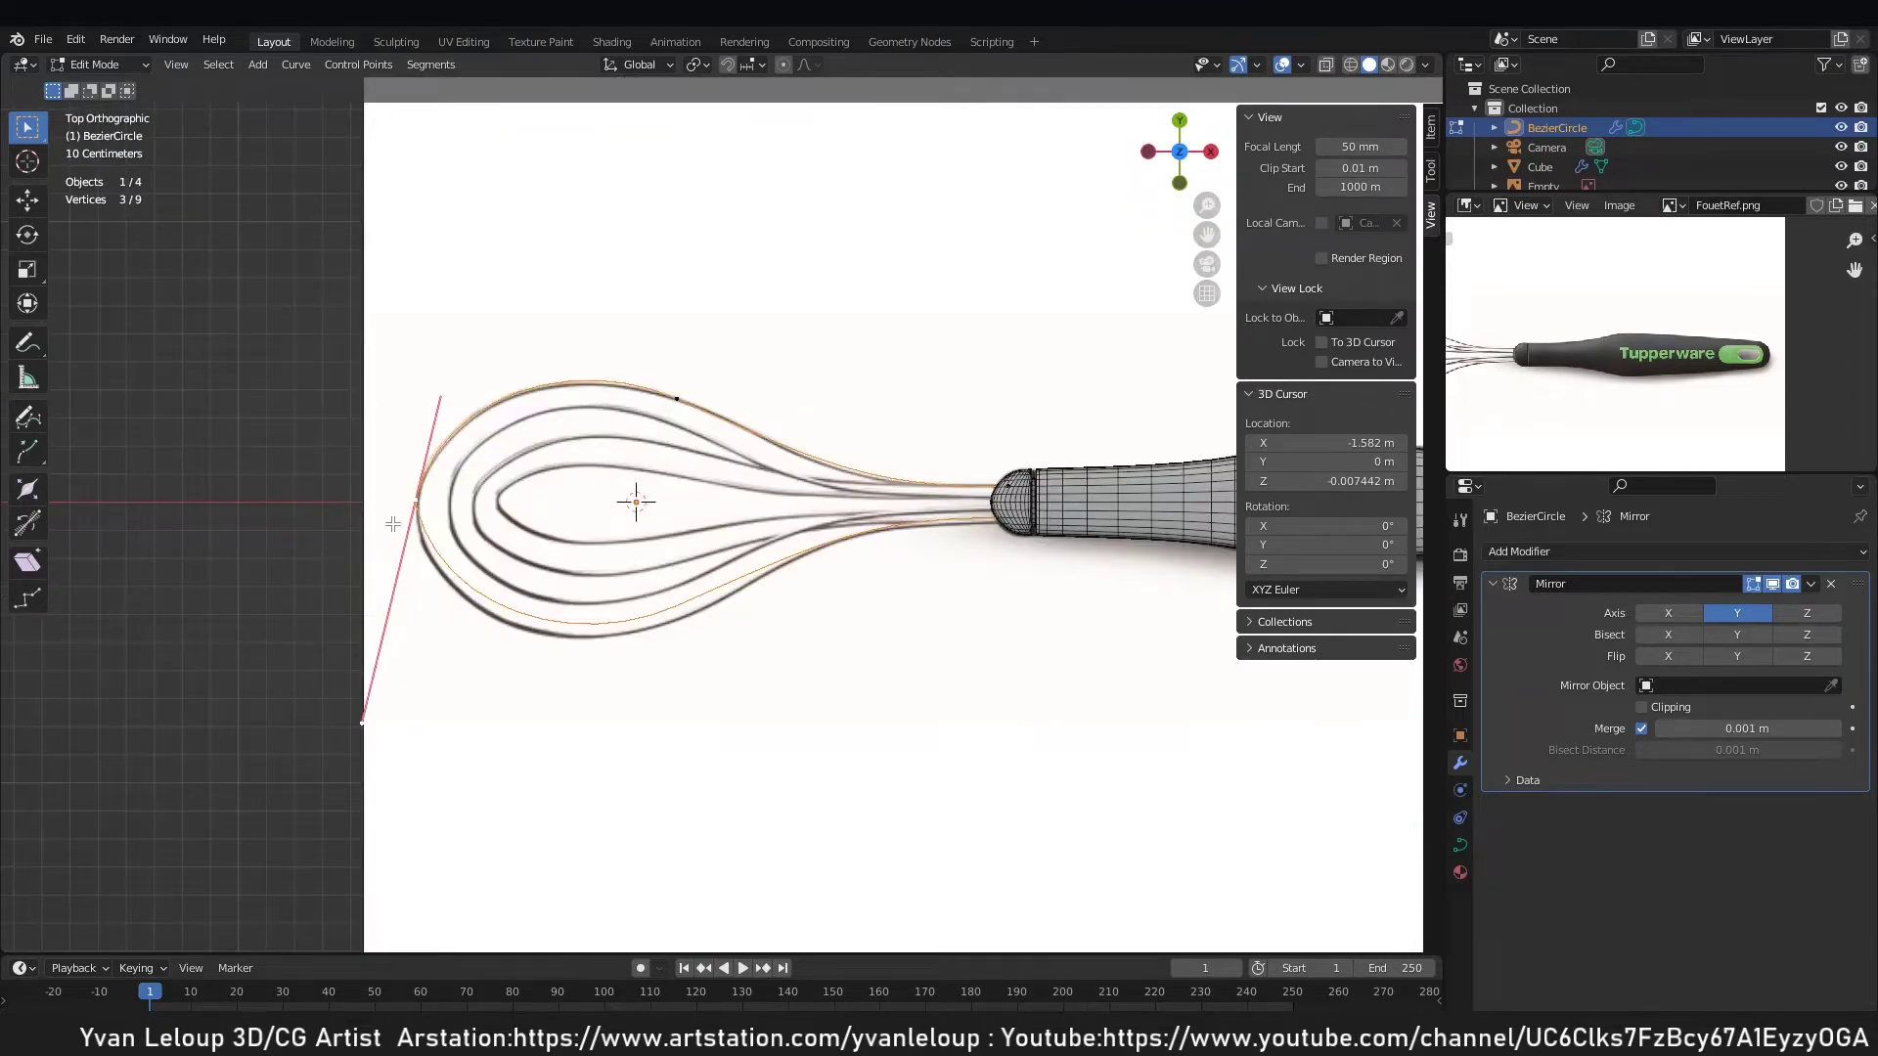
# Leave Edit Mode and bring up the wire curve's Geometry and Bevel settings, viewing the mirrored loop in perspective.
pyautogui.scroll(4, 587, 495)
pyautogui.press('Tab')
pyautogui.scroll(4, 528, 679)
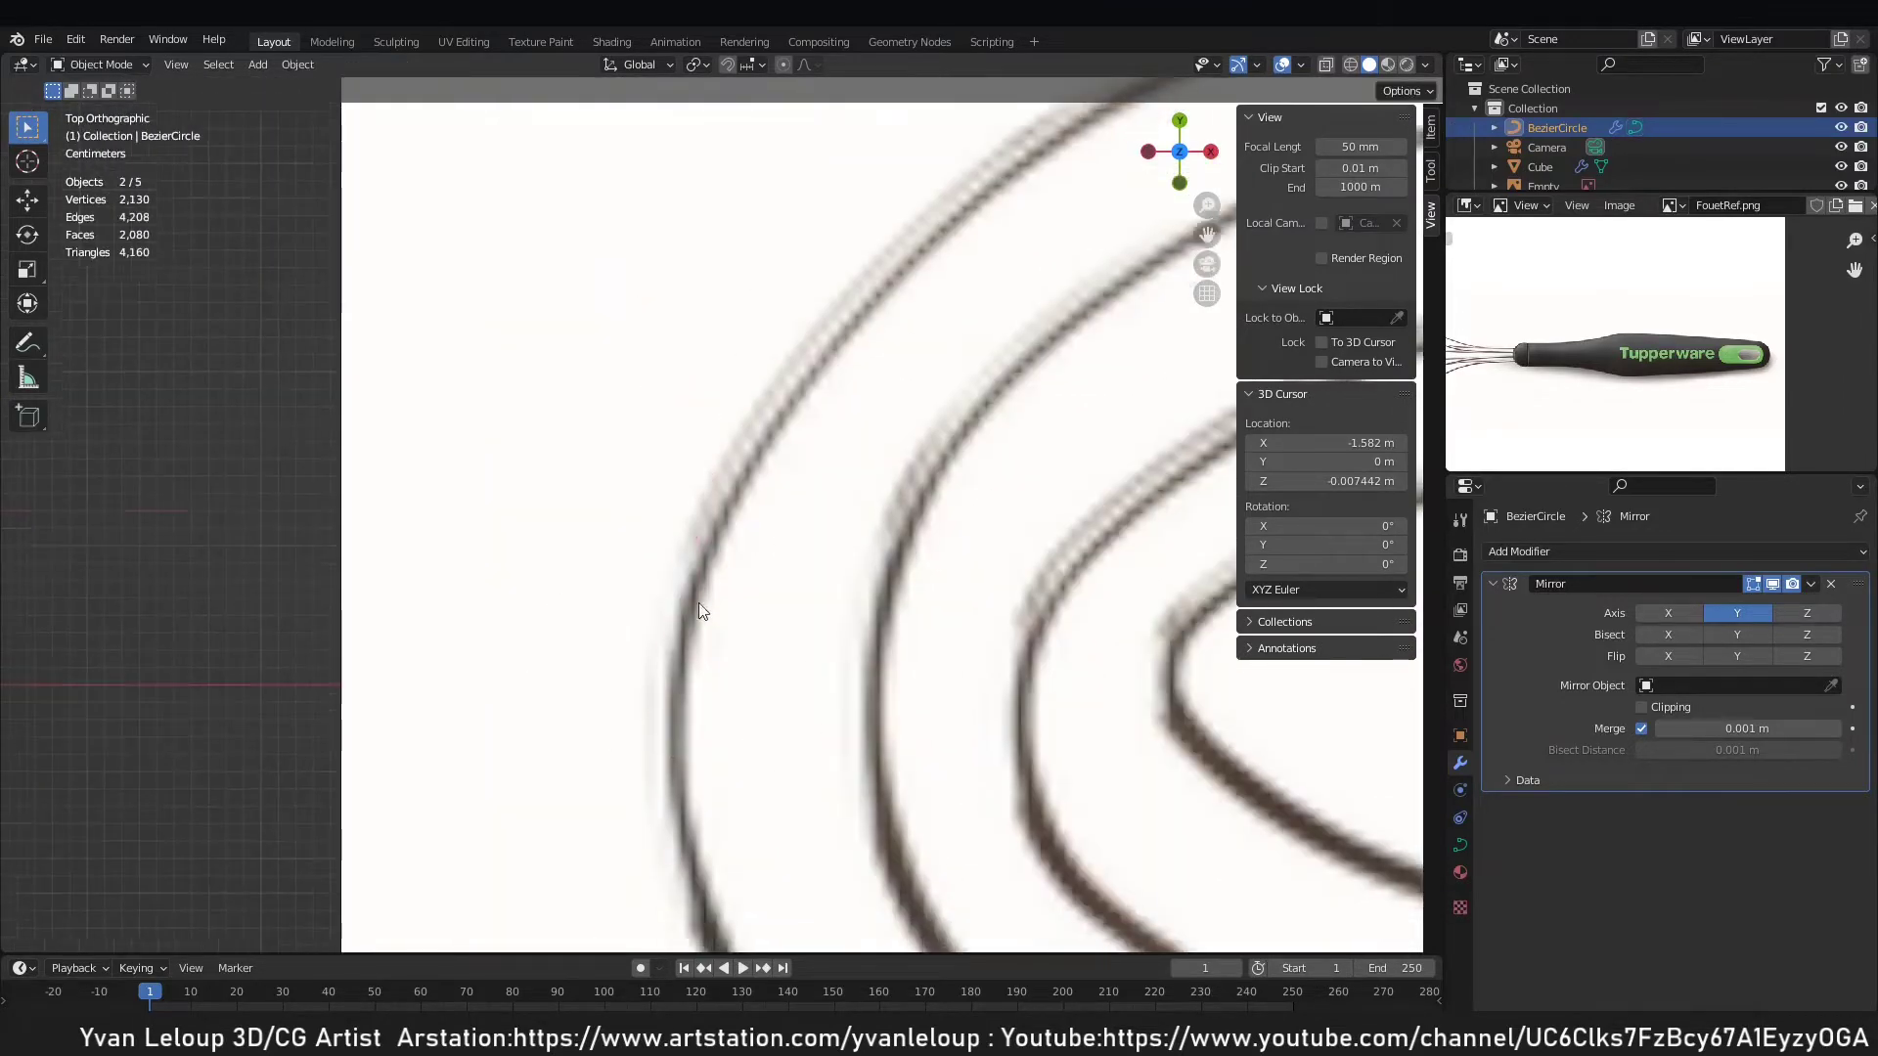
pyautogui.scroll(-4, 698, 603)
pyautogui.moveTo(1065, 629); pyautogui.dragTo(988, 570, button='middle')
pyautogui.click(1461, 845)
pyautogui.scroll(-3, 1627, 741)
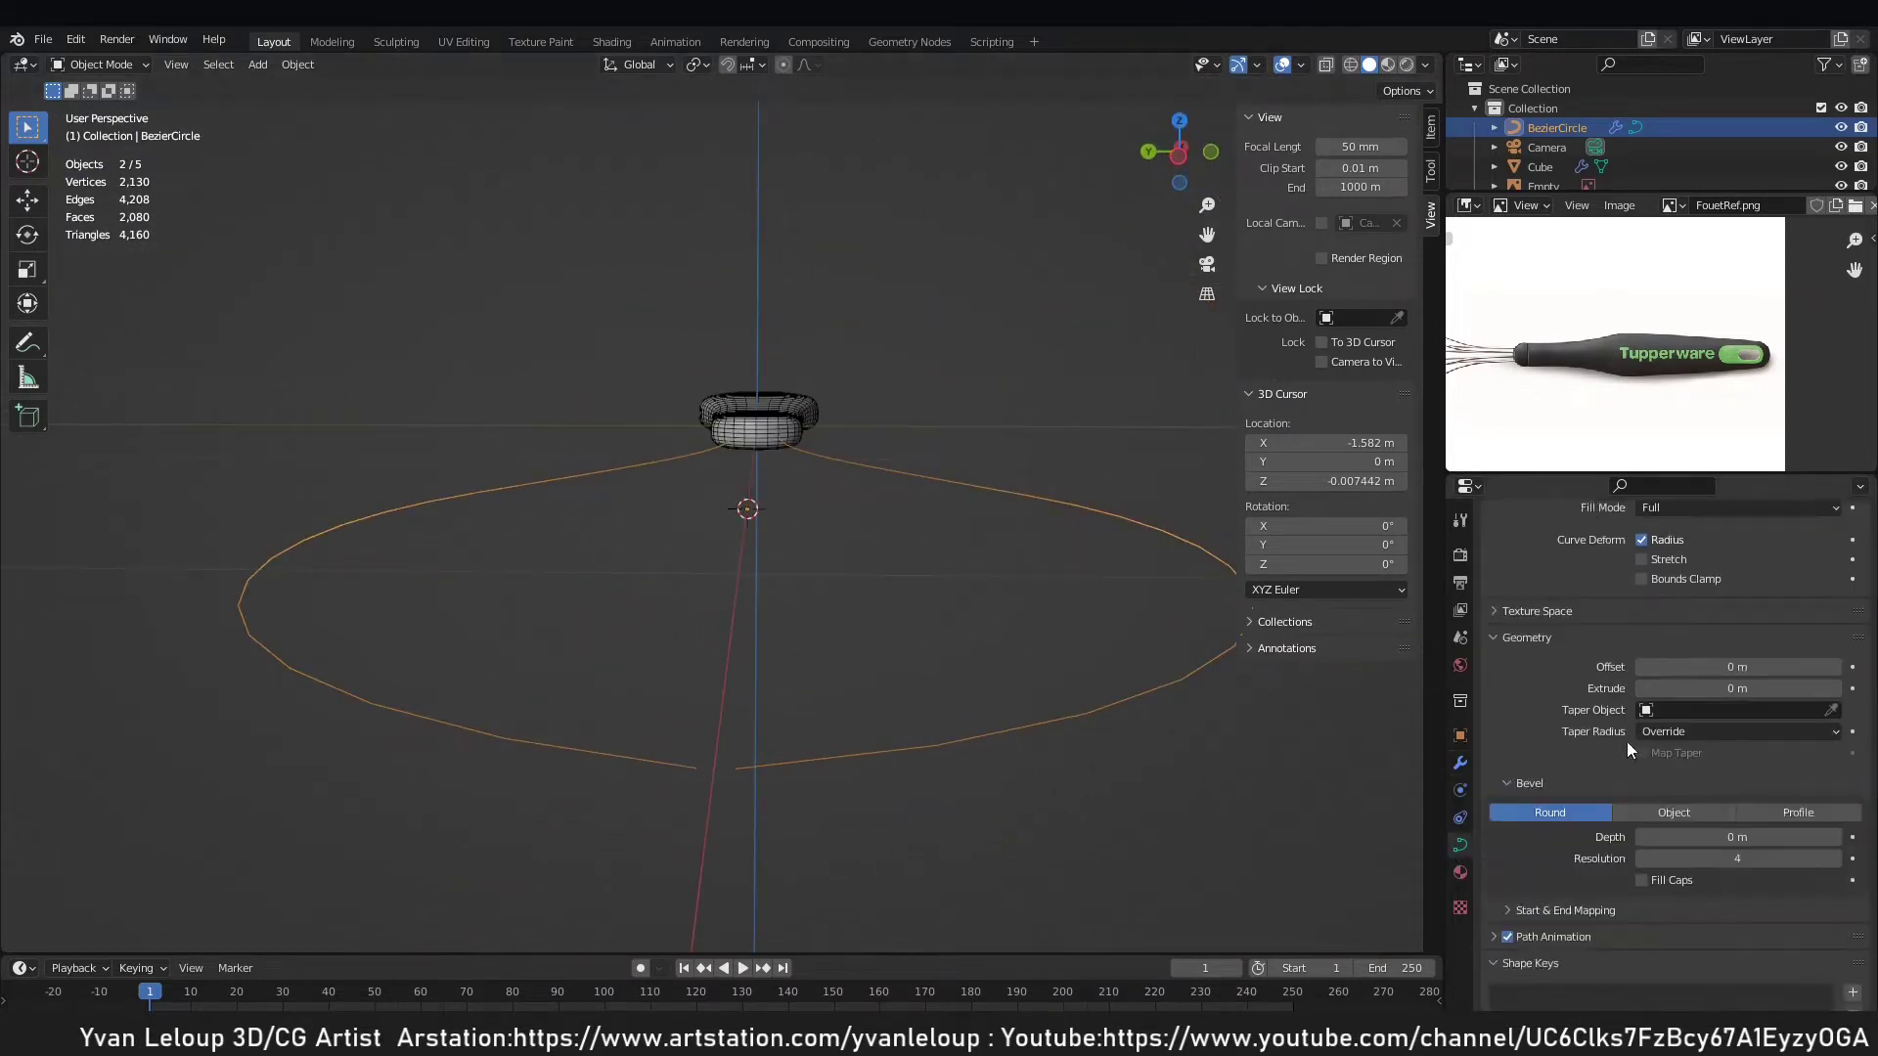
pyautogui.scroll(2, 1640, 689)
pyautogui.scroll(-2, 1705, 642)
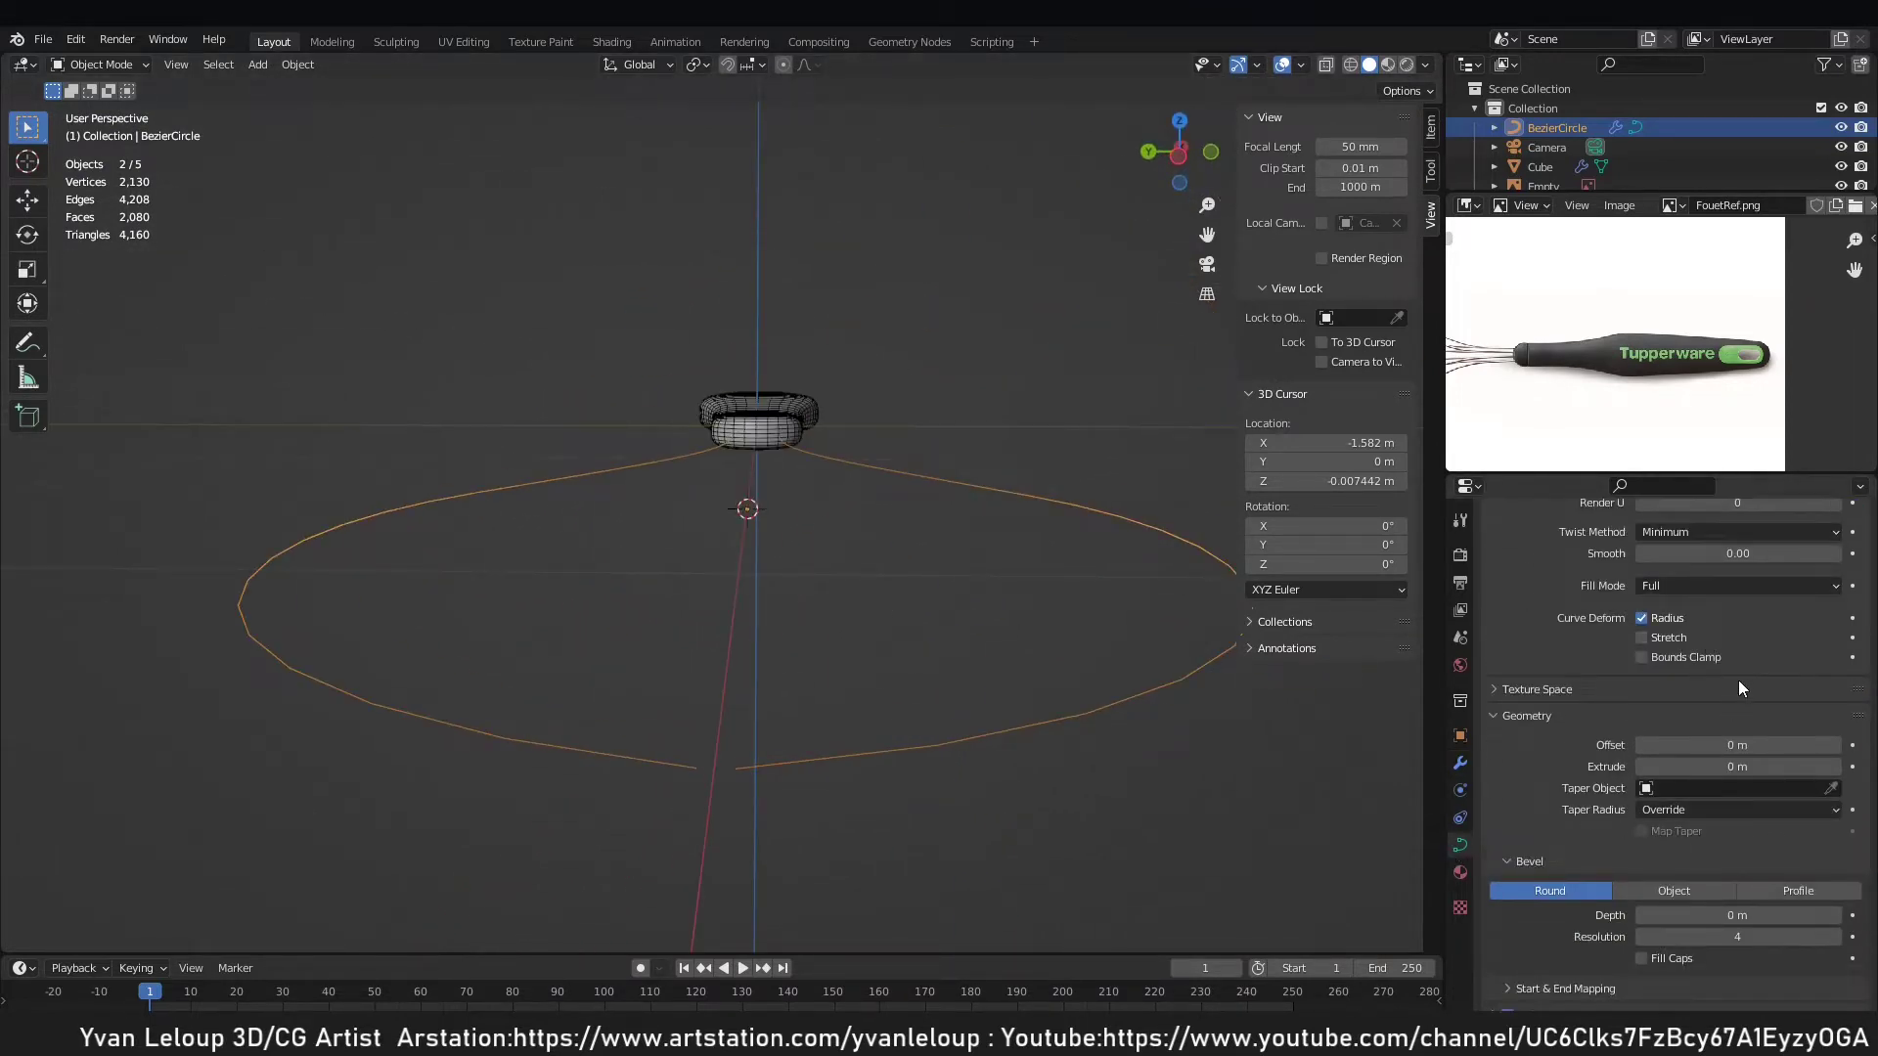
pyautogui.scroll(4, 1761, 709)
pyautogui.scroll(-3, 1800, 763)
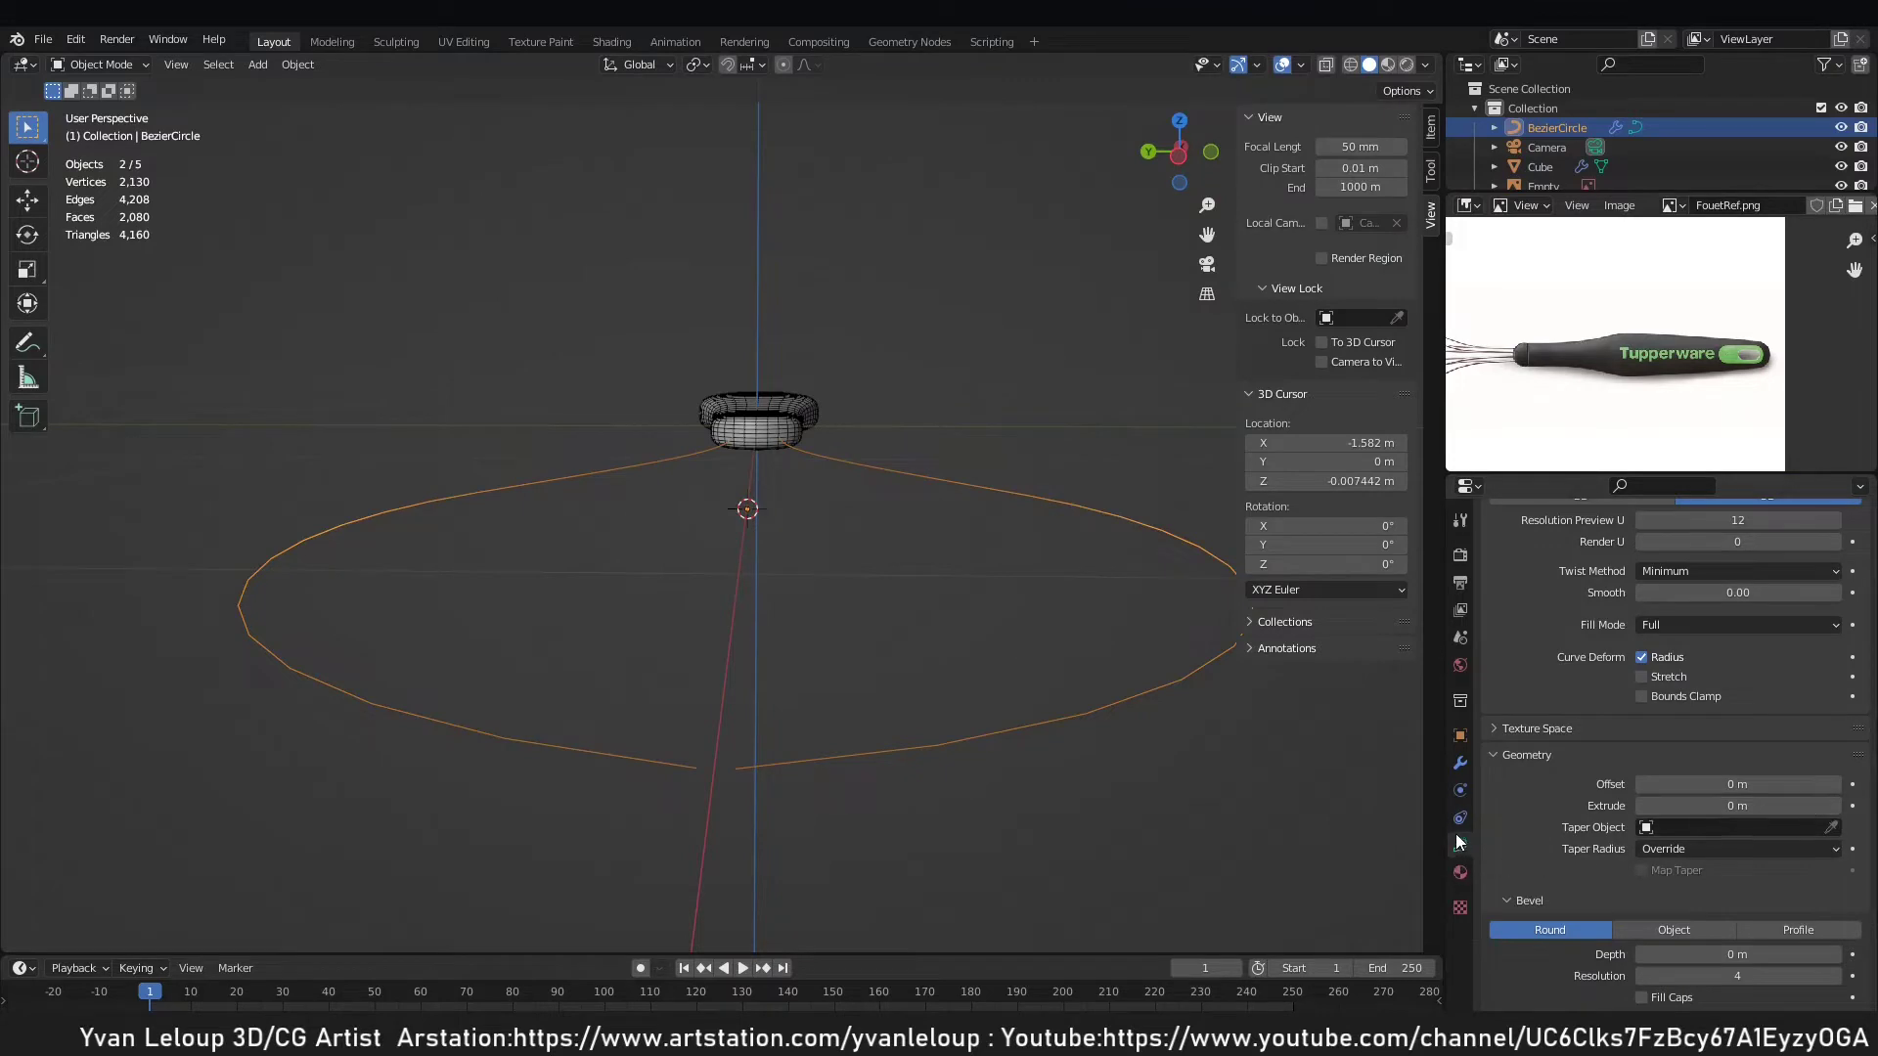
# Reselect the BezierCircle after briefly selecting the Cube, and give the curve a round bevel depth of 0.006 m.
pyautogui.click(1541, 167)
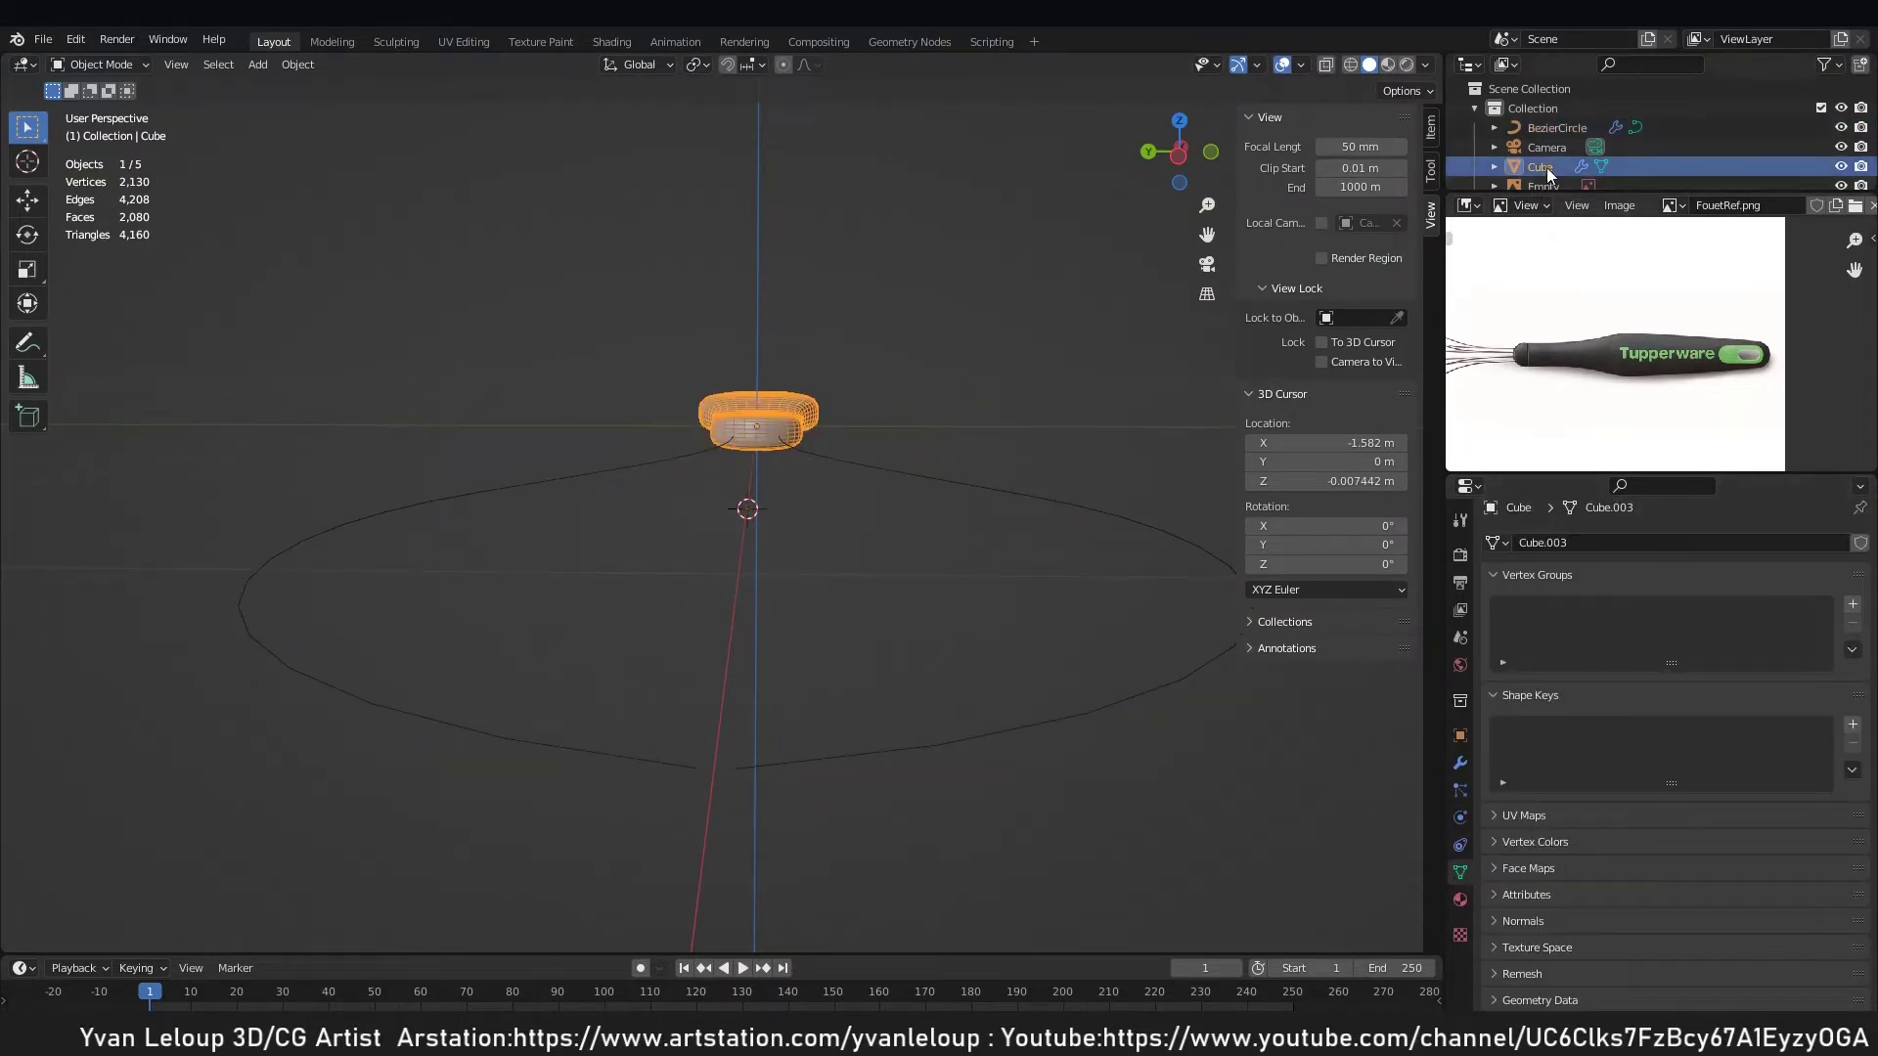
pyautogui.click(1557, 130)
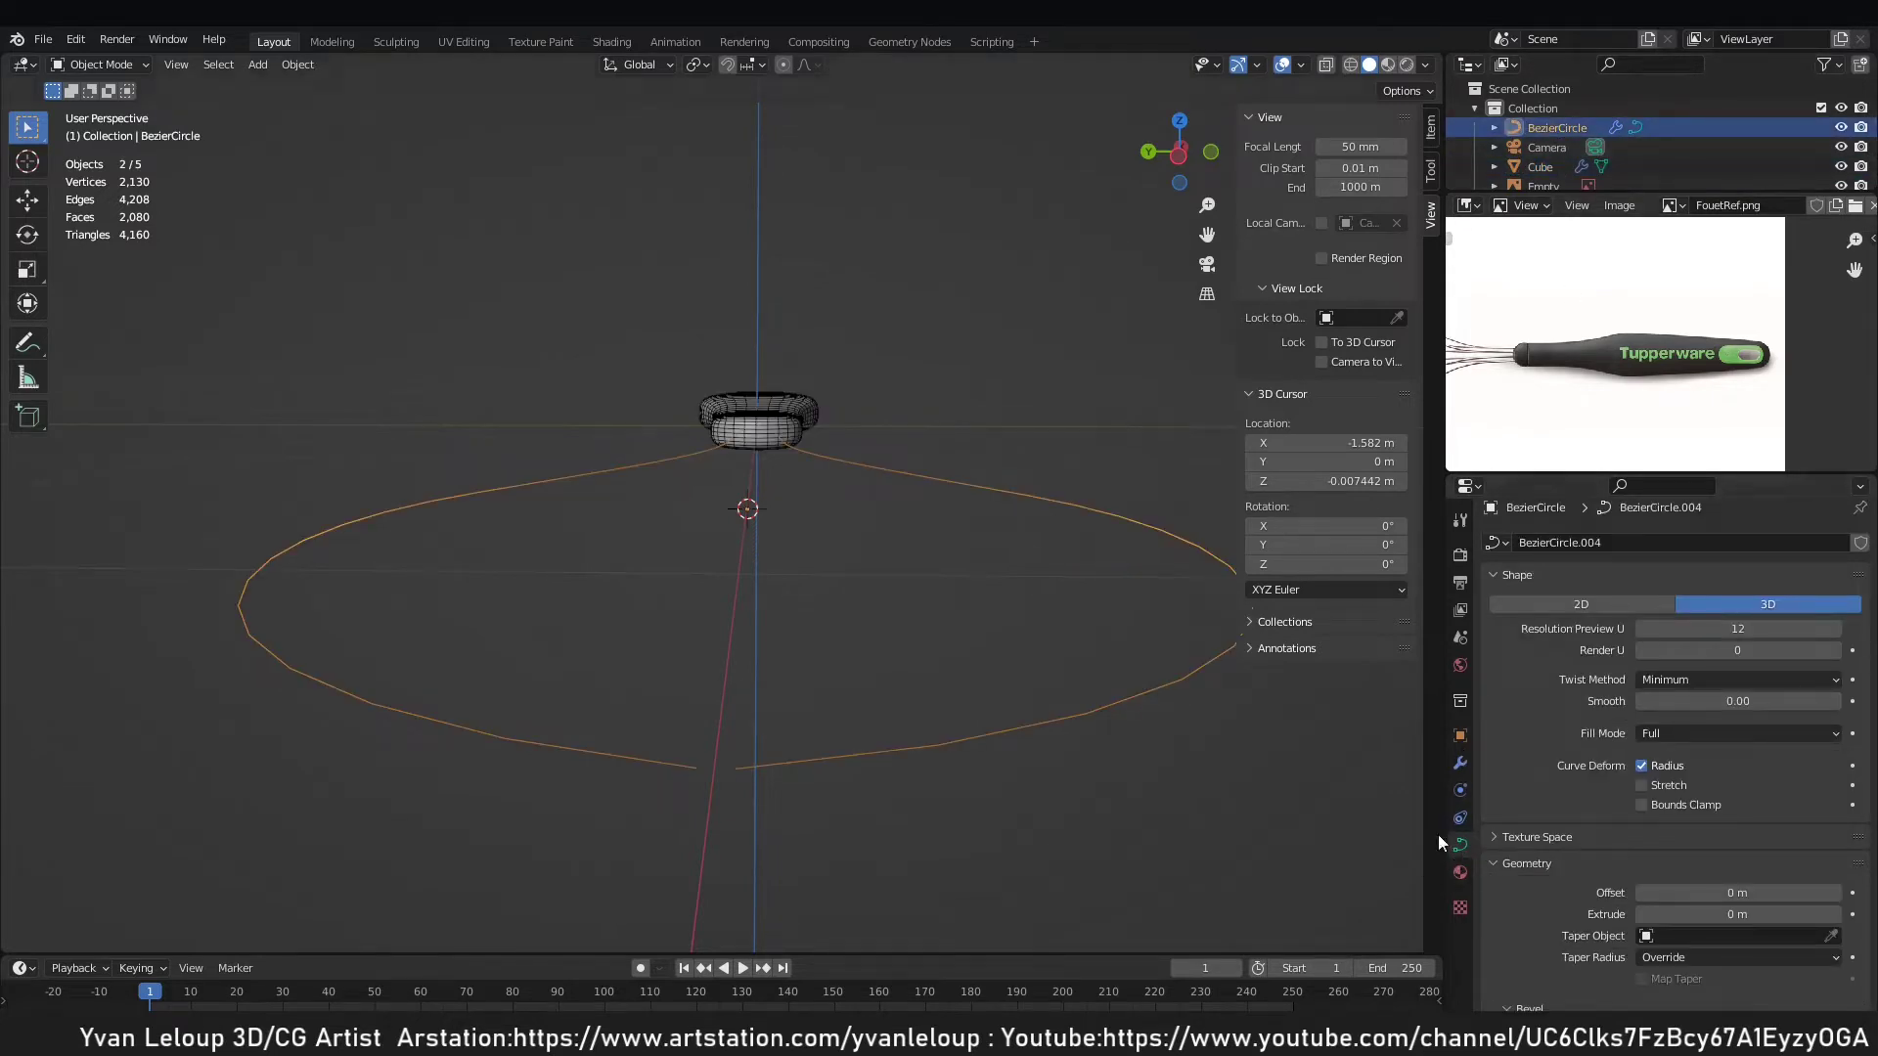
pyautogui.scroll(-3, 1598, 872)
pyautogui.scroll(-1, 1654, 905)
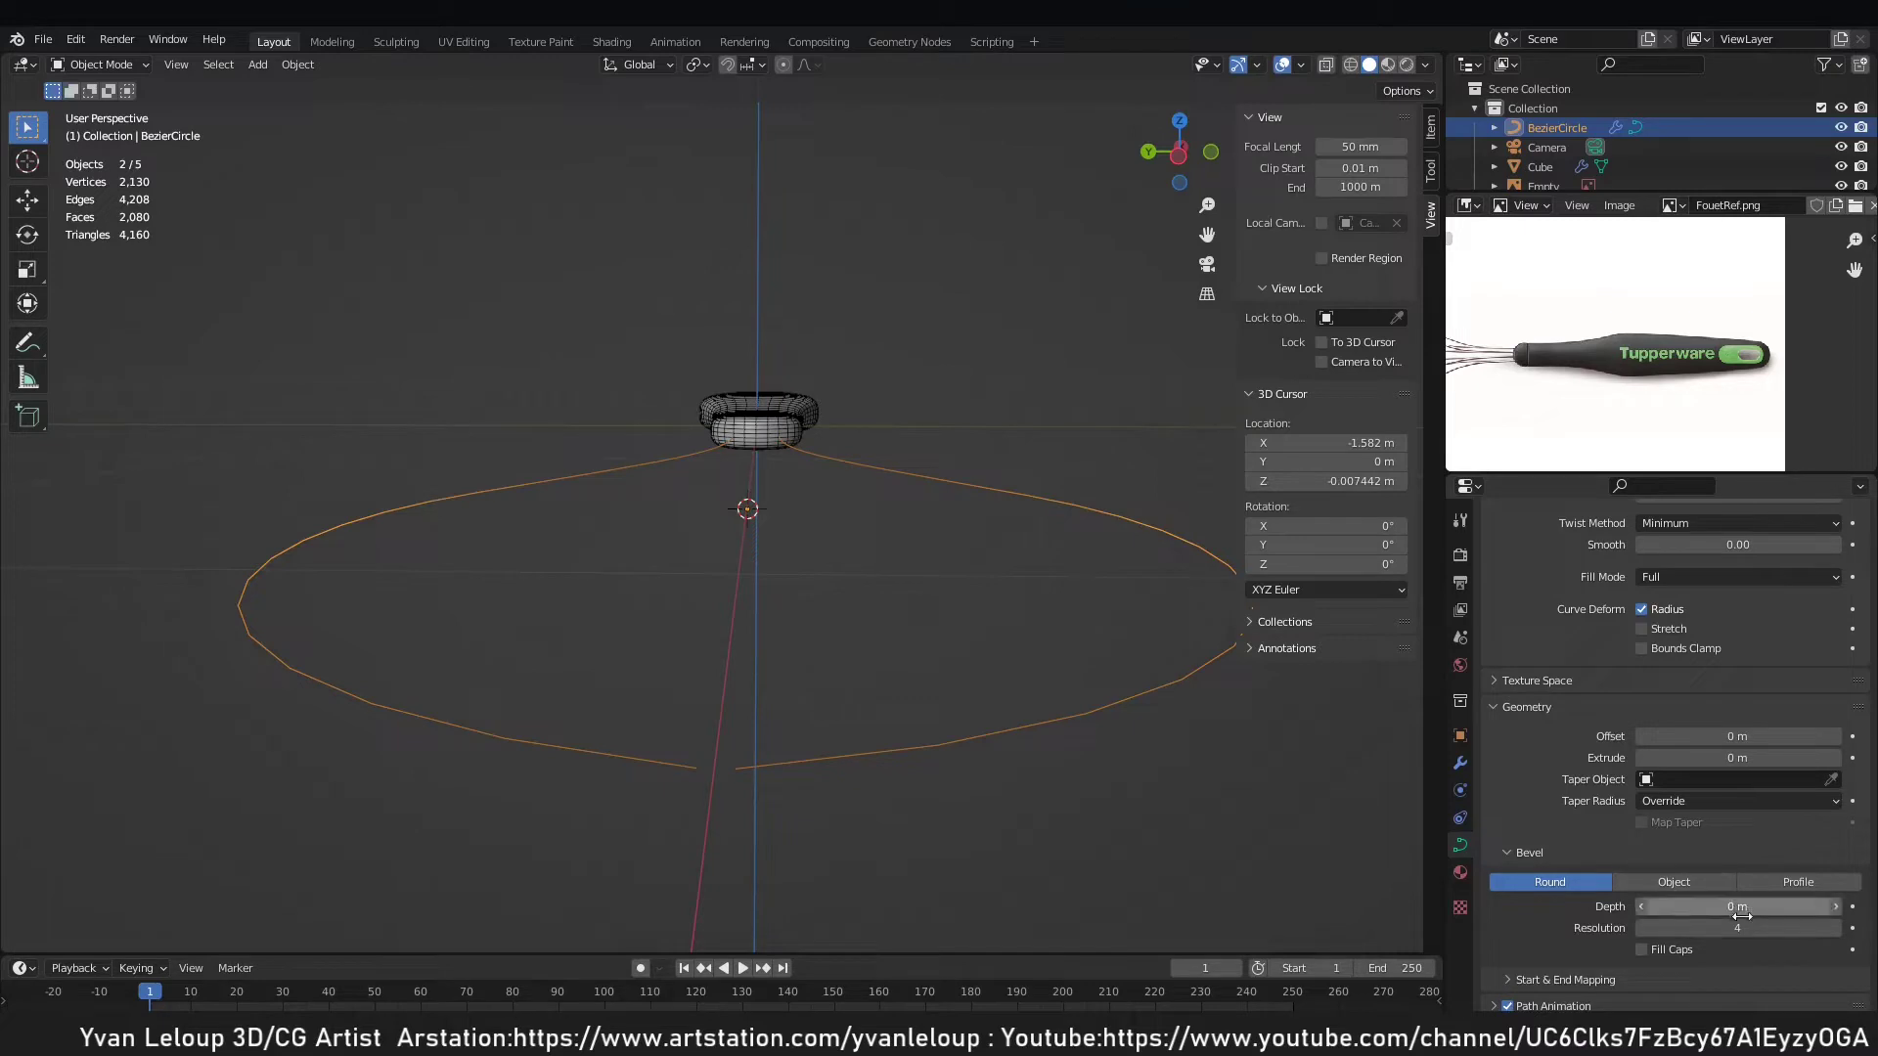
pyautogui.moveTo(1737, 908); pyautogui.dragTo(1763, 908)
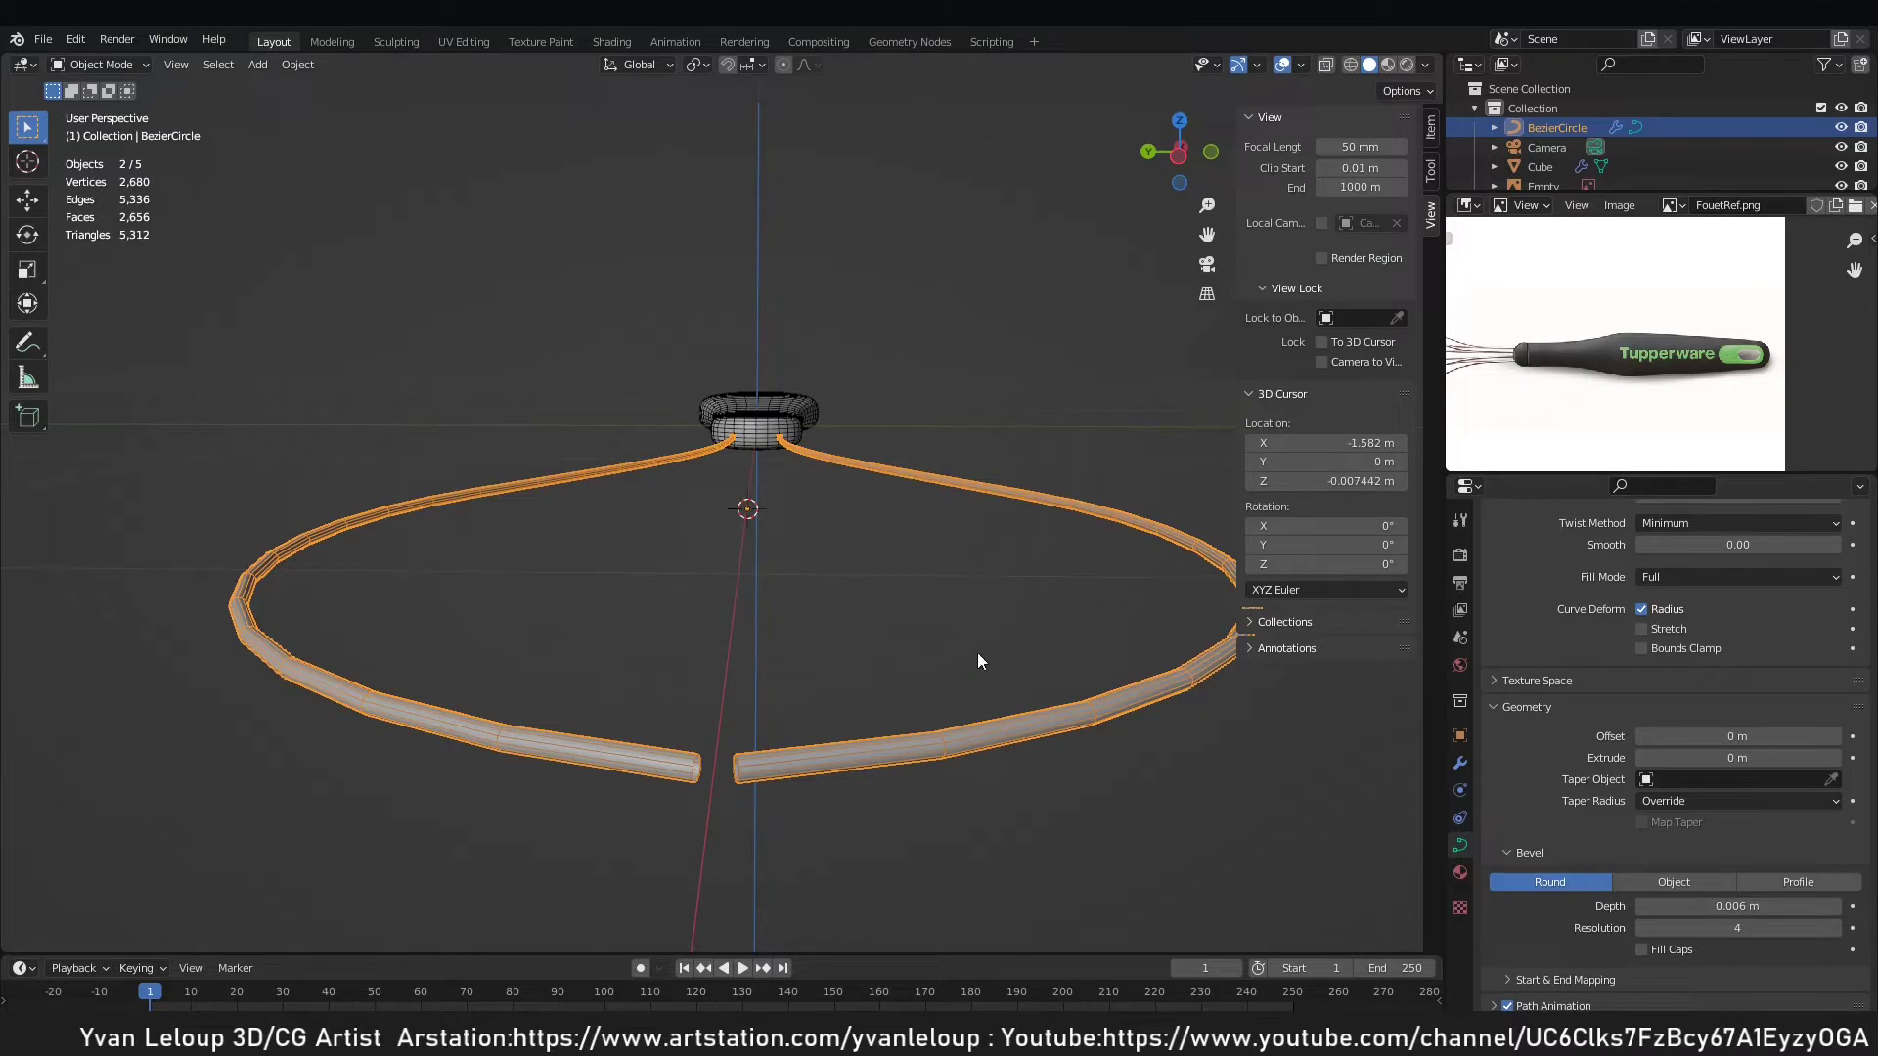
# Raise the wire's bevel resolution to 9 and inspect the open tube ends at the loop's tip.
pyautogui.scroll(1, 995, 644)
pyautogui.moveTo(981, 620); pyautogui.dragTo(986, 611, button='middle')
pyautogui.moveTo(1170, 780); pyautogui.dragTo(1075, 608, button='middle')
pyautogui.scroll(2, 1164, 742)
pyautogui.keyDown('shift'); pyautogui.moveTo(1156, 729); pyautogui.dragTo(1042, 499, button='middle'); pyautogui.keyUp('shift')
pyautogui.click(1836, 928)
pyautogui.click(1836, 928)
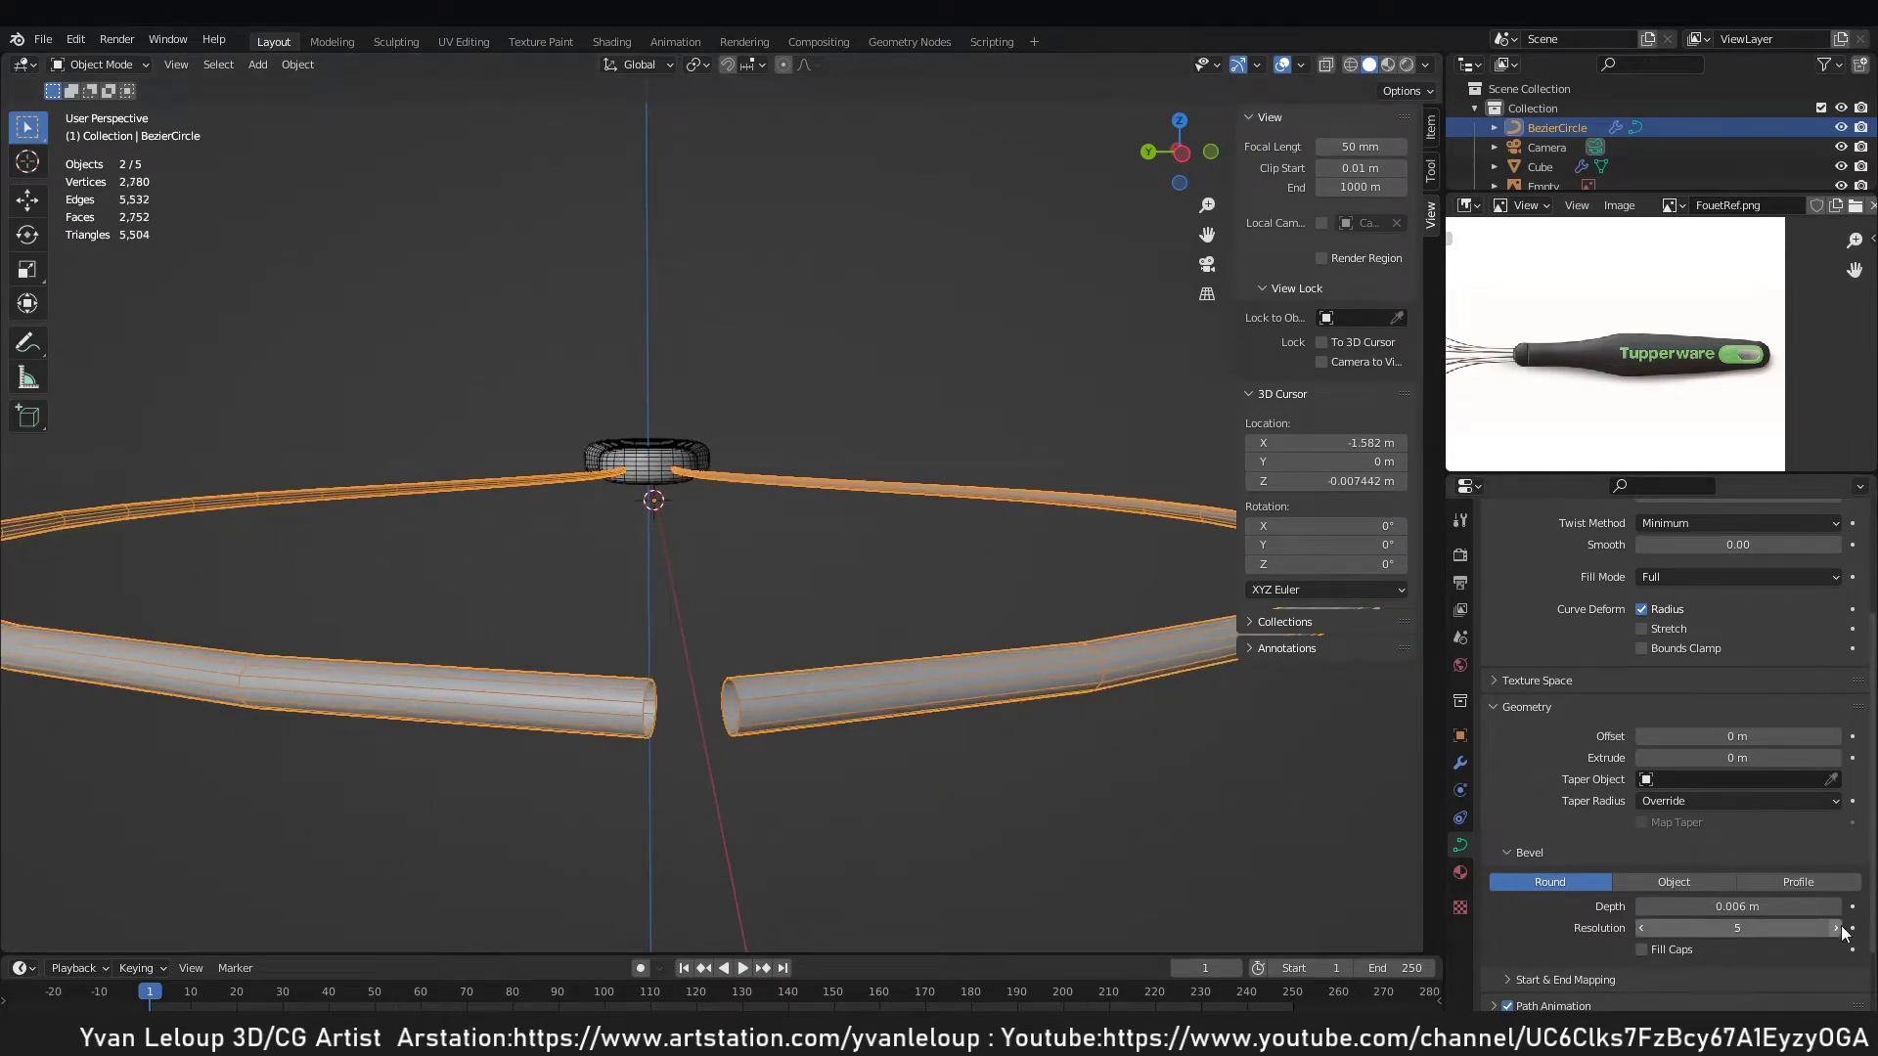
pyautogui.click(1836, 928)
pyautogui.click(1836, 928)
pyautogui.click(1836, 928)
pyautogui.moveTo(1197, 737); pyautogui.dragTo(986, 614, button='middle')
pyautogui.scroll(2, 1008, 675)
pyautogui.keyDown('shift'); pyautogui.moveTo(1012, 684); pyautogui.dragTo(1045, 623, button='middle'); pyautogui.keyUp('shift')
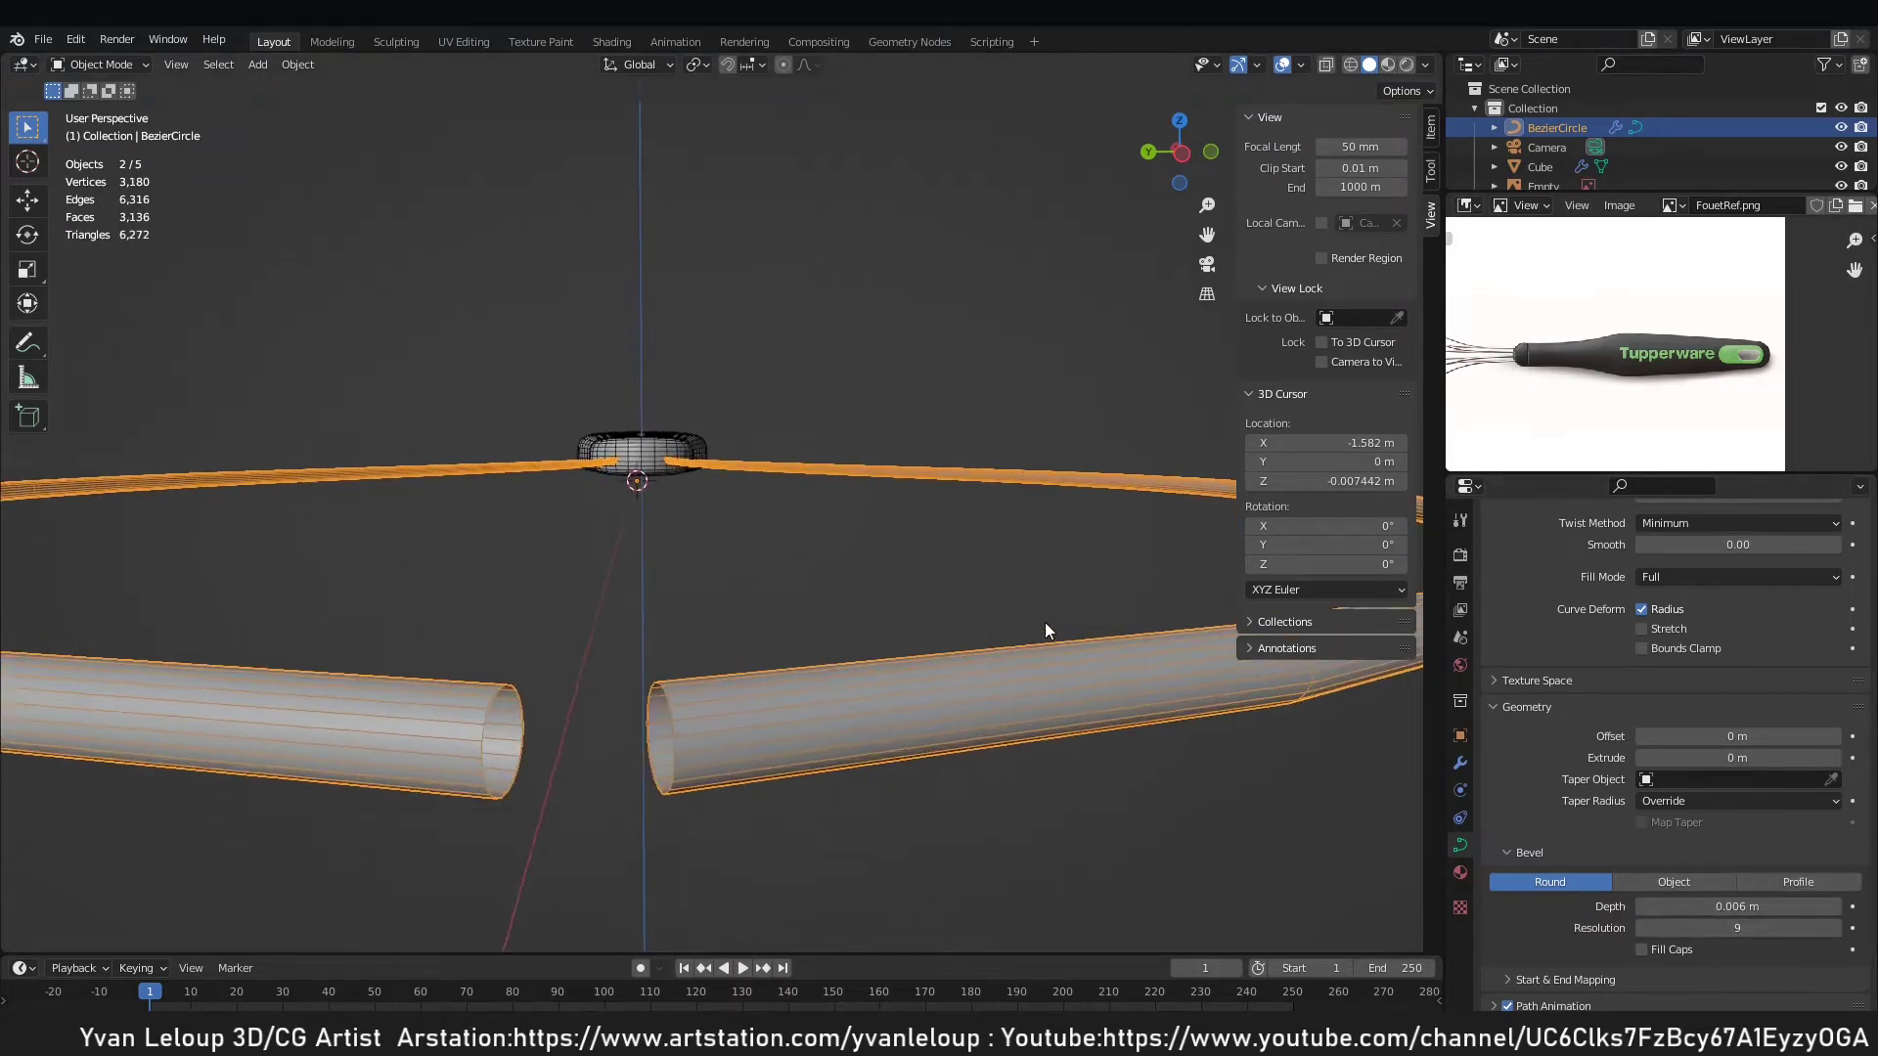
# Try a bevel depth of 0.696 m on the wire and inspect its shape in perspective.
pyautogui.moveTo(1756, 906); pyautogui.dragTo(1797, 907)
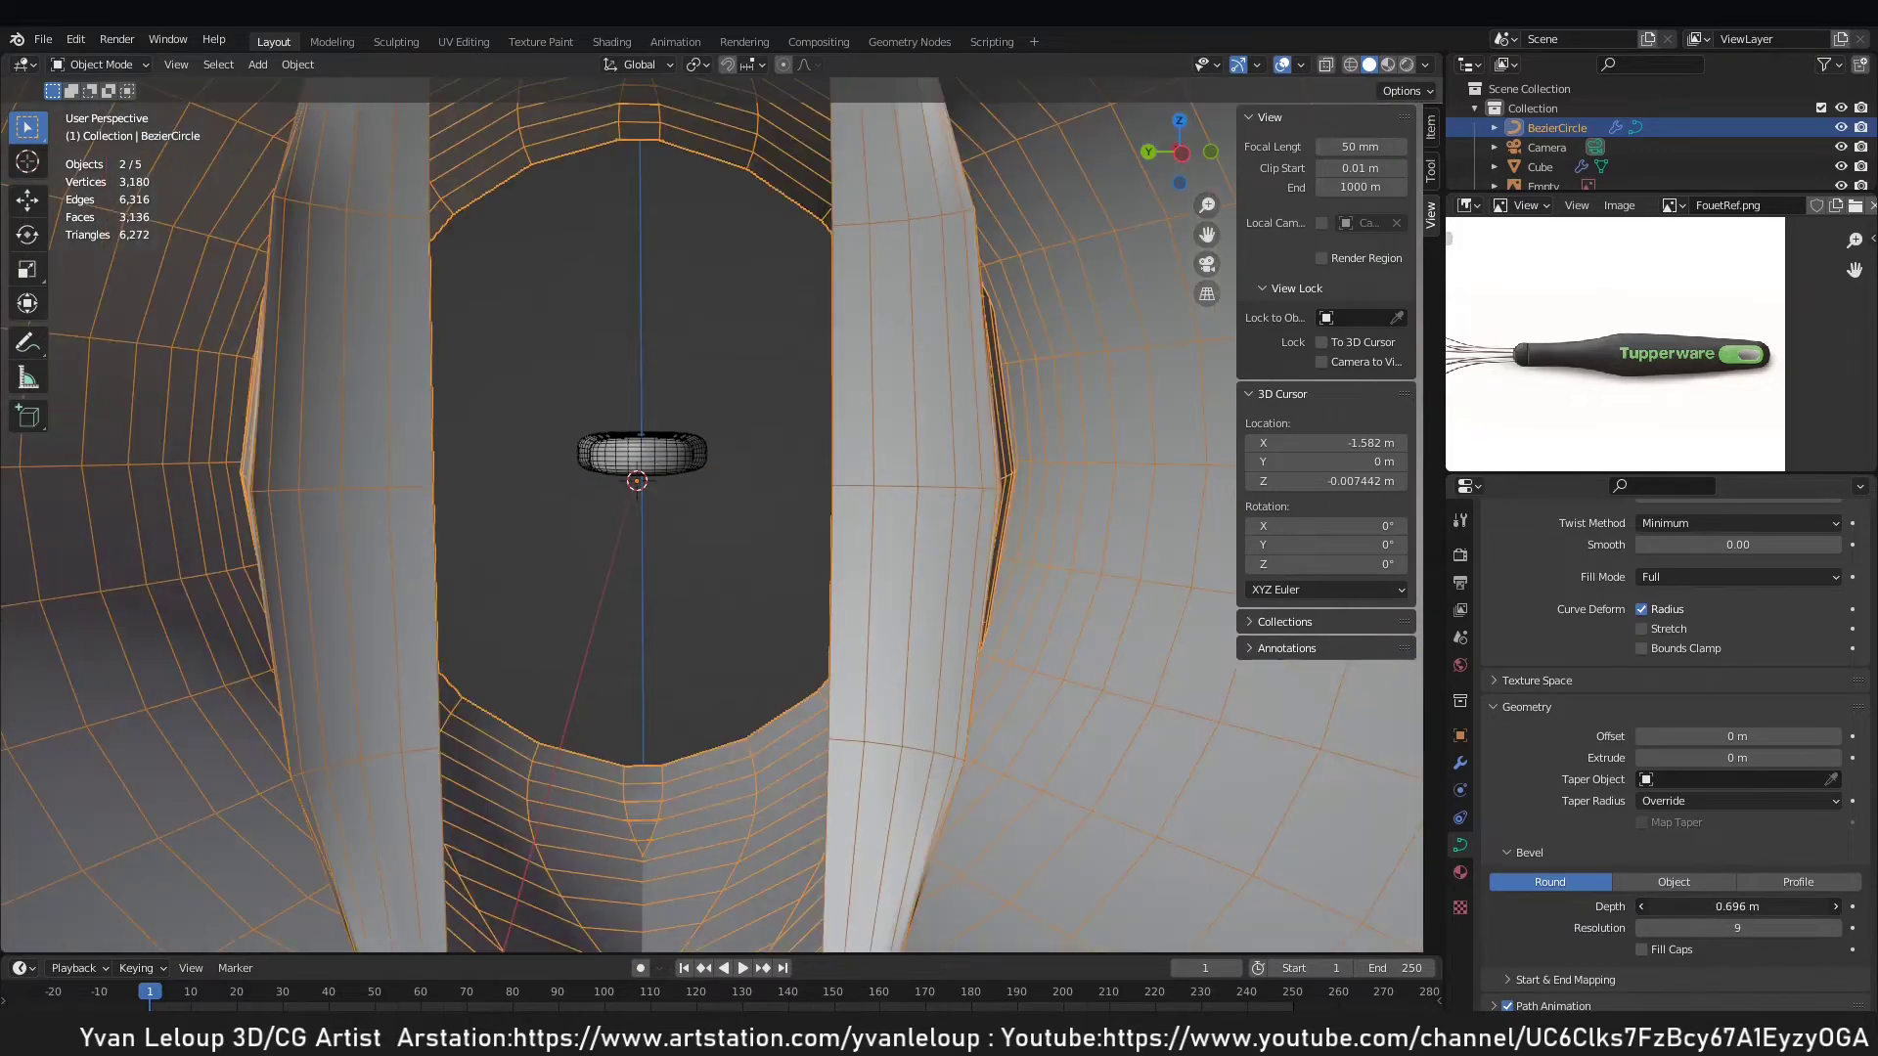
pyautogui.scroll(-6, 988, 443)
pyautogui.moveTo(1073, 620); pyautogui.dragTo(896, 478, button='middle')
pyautogui.moveTo(908, 413); pyautogui.dragTo(753, 256, button='middle')
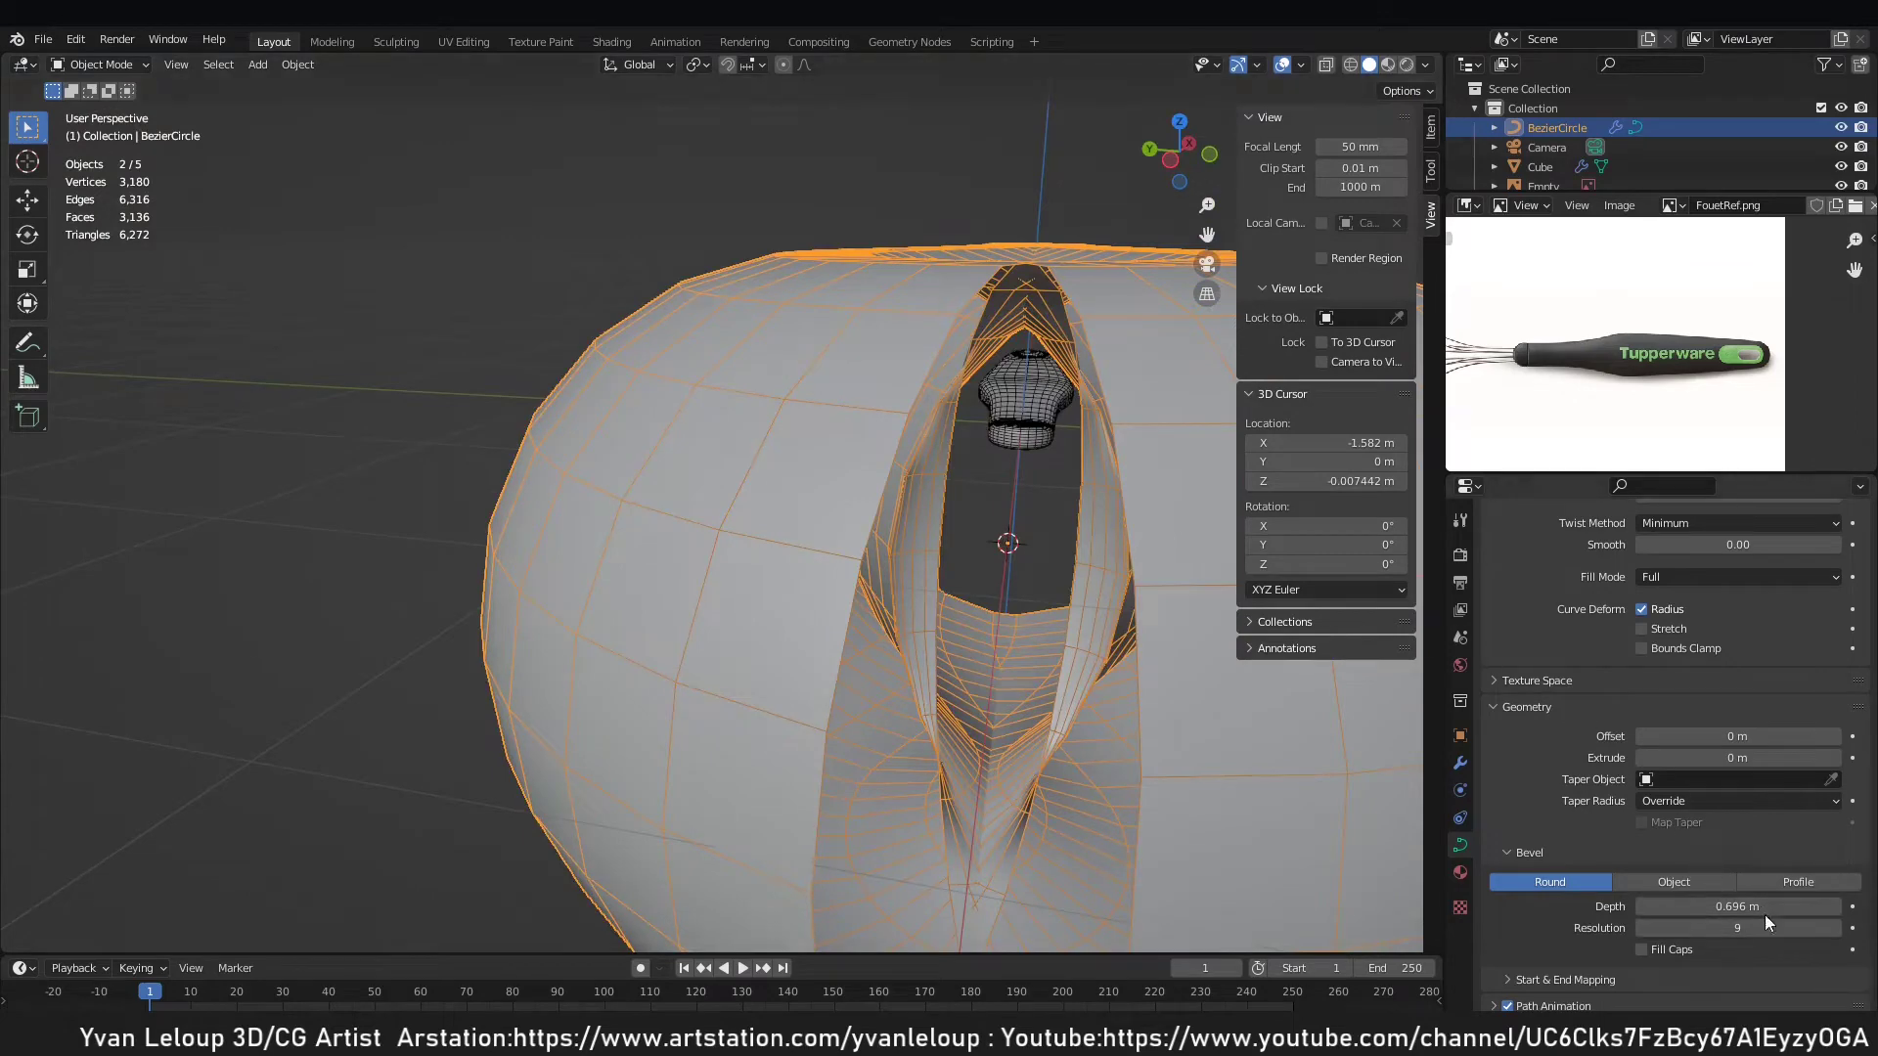
# Set the wire's bevel depth to 0.02 m and restore its bevel resolution to 4.
pyautogui.moveTo(1765, 910); pyautogui.dragTo(1604, 907)
pyautogui.press('Return')
pyautogui.scroll(6, 1177, 730)
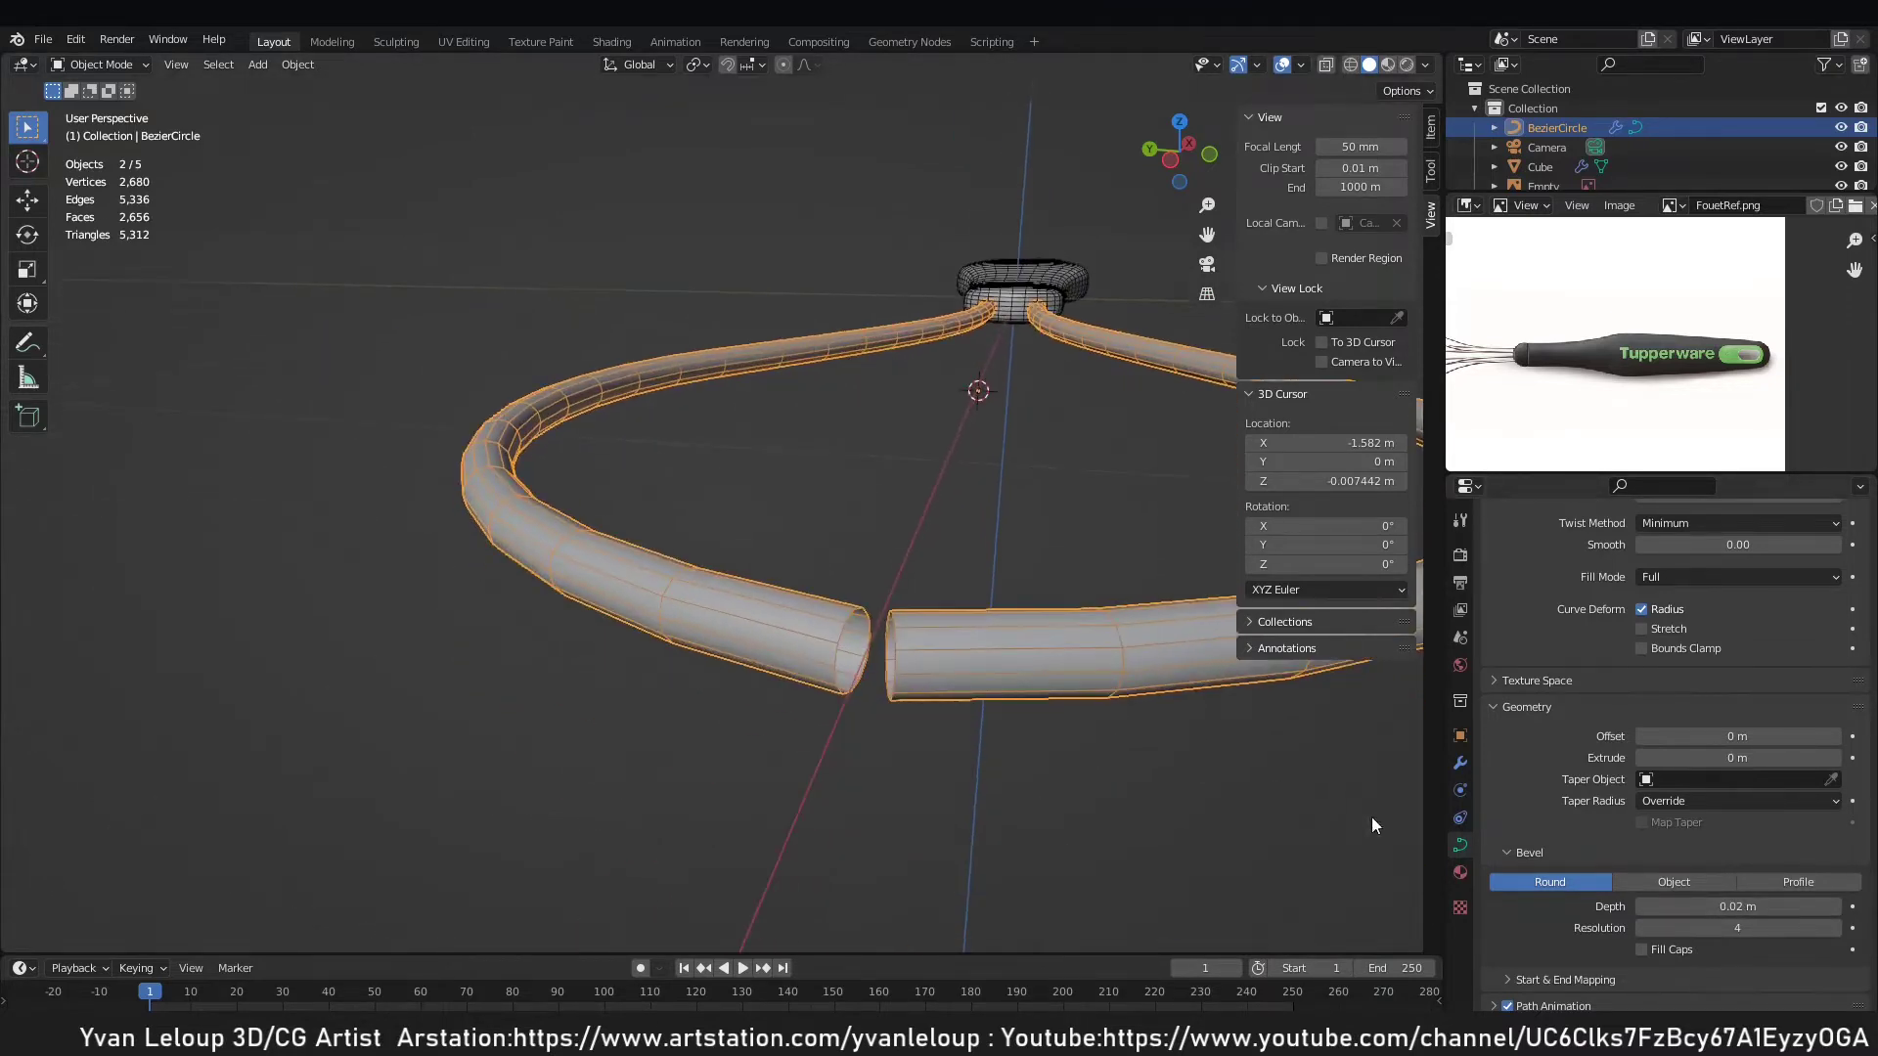
# Try Fill Caps on the wire's bevel, inspect the tube ends, and turn the option off again.
pyautogui.click(1642, 950)
pyautogui.scroll(4, 931, 777)
pyautogui.scroll(-1, 931, 777)
pyautogui.moveTo(964, 810); pyautogui.dragTo(927, 802, button='middle')
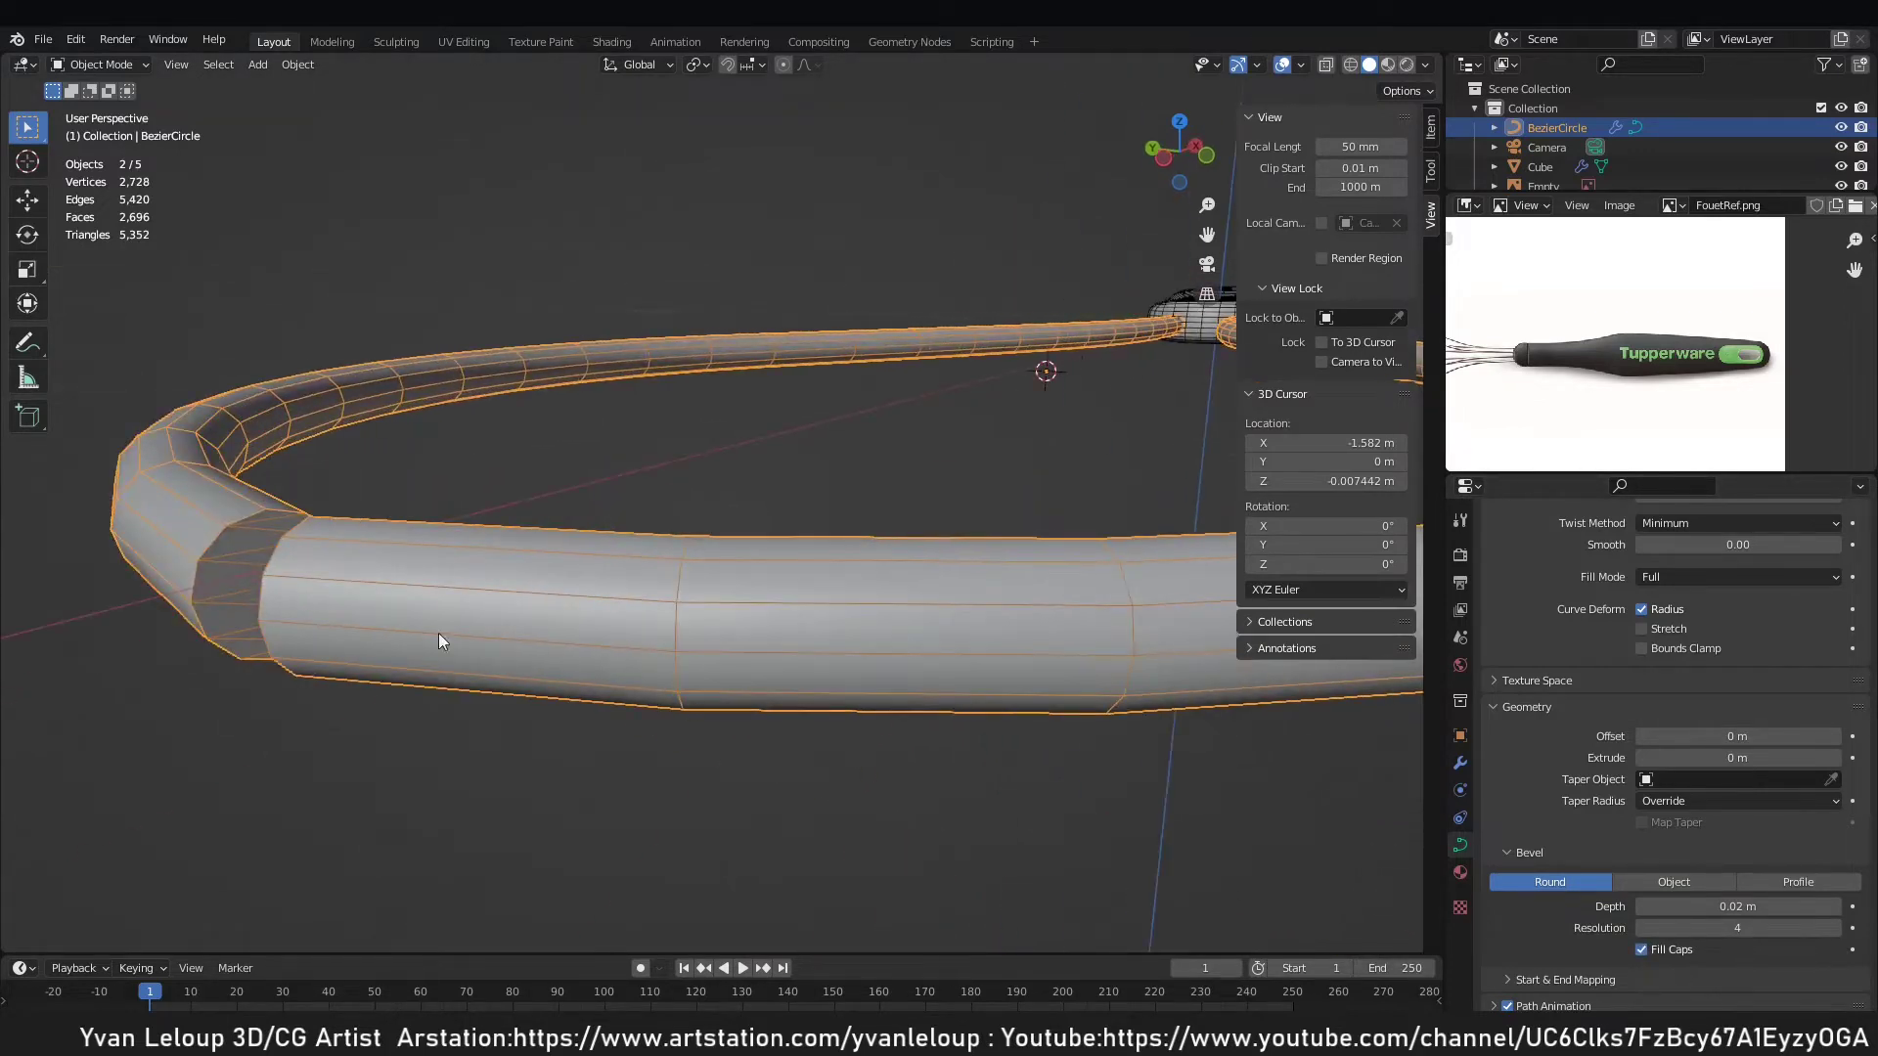
pyautogui.moveTo(544, 610); pyautogui.dragTo(603, 615, button='middle')
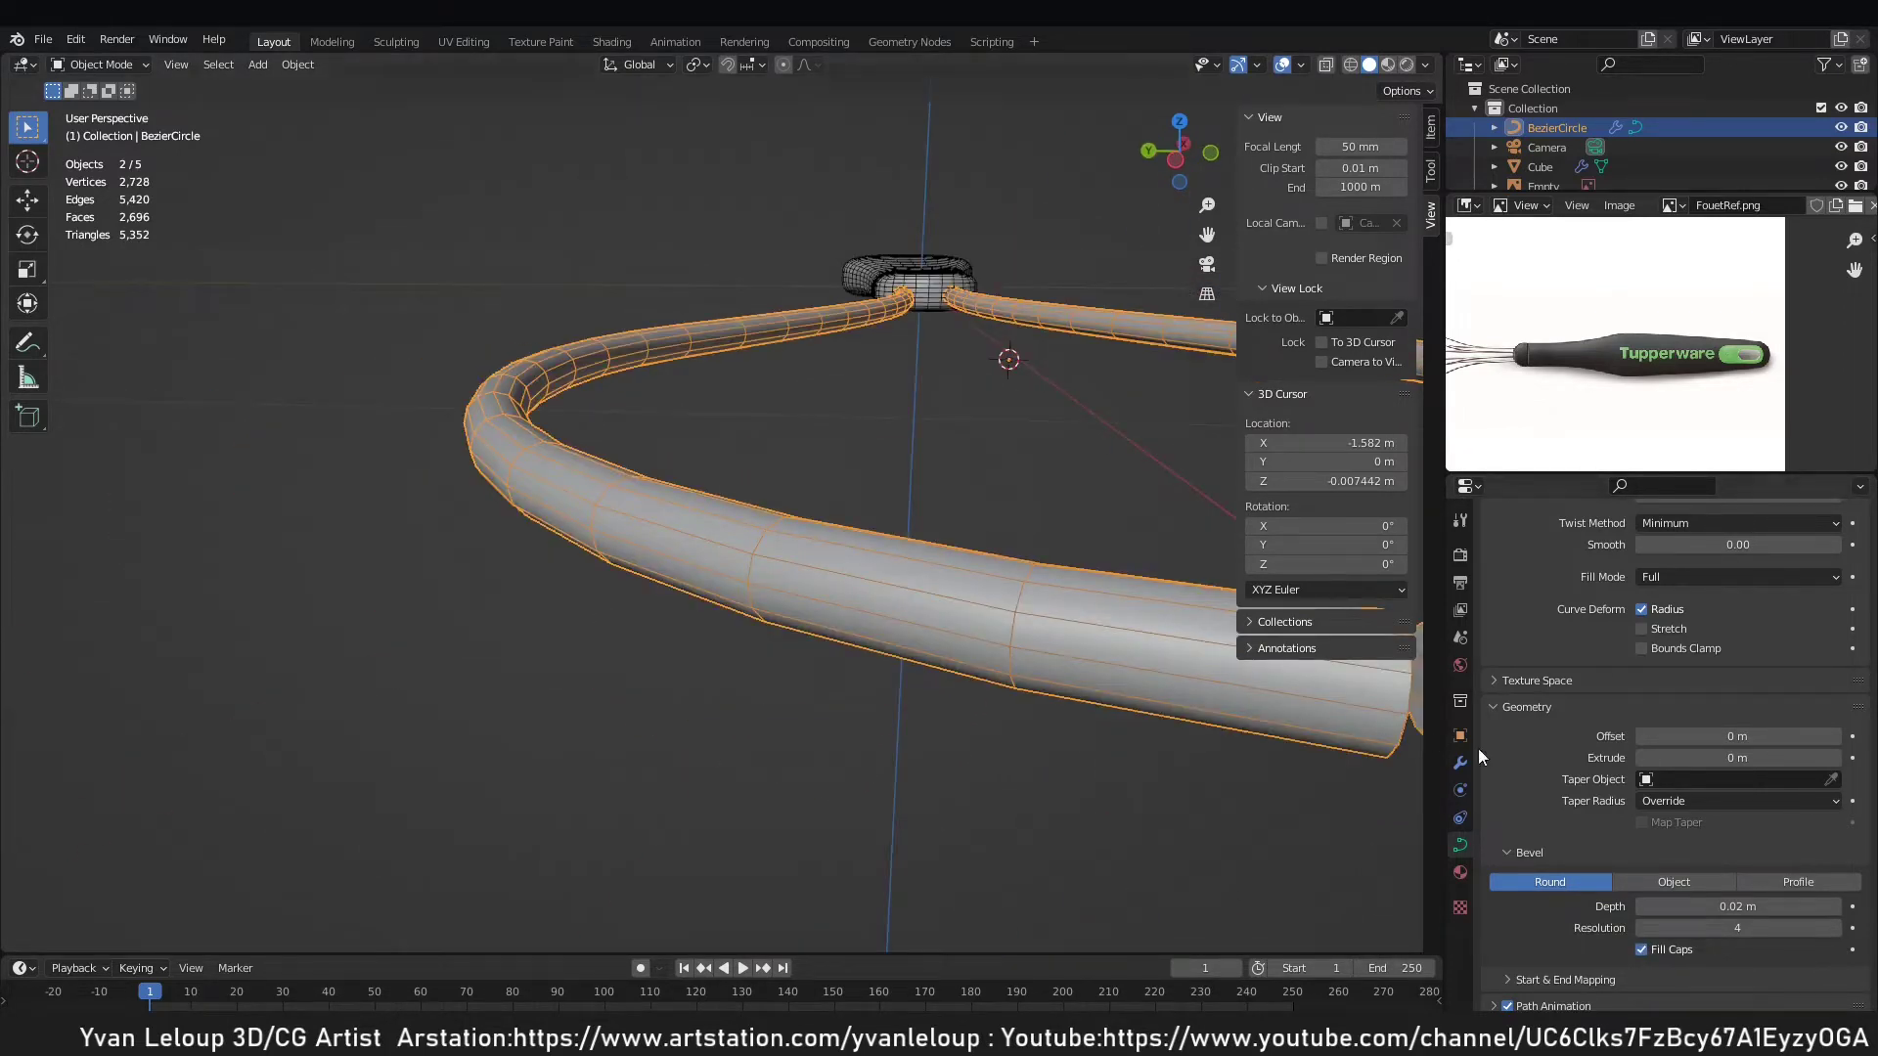
pyautogui.click(1642, 949)
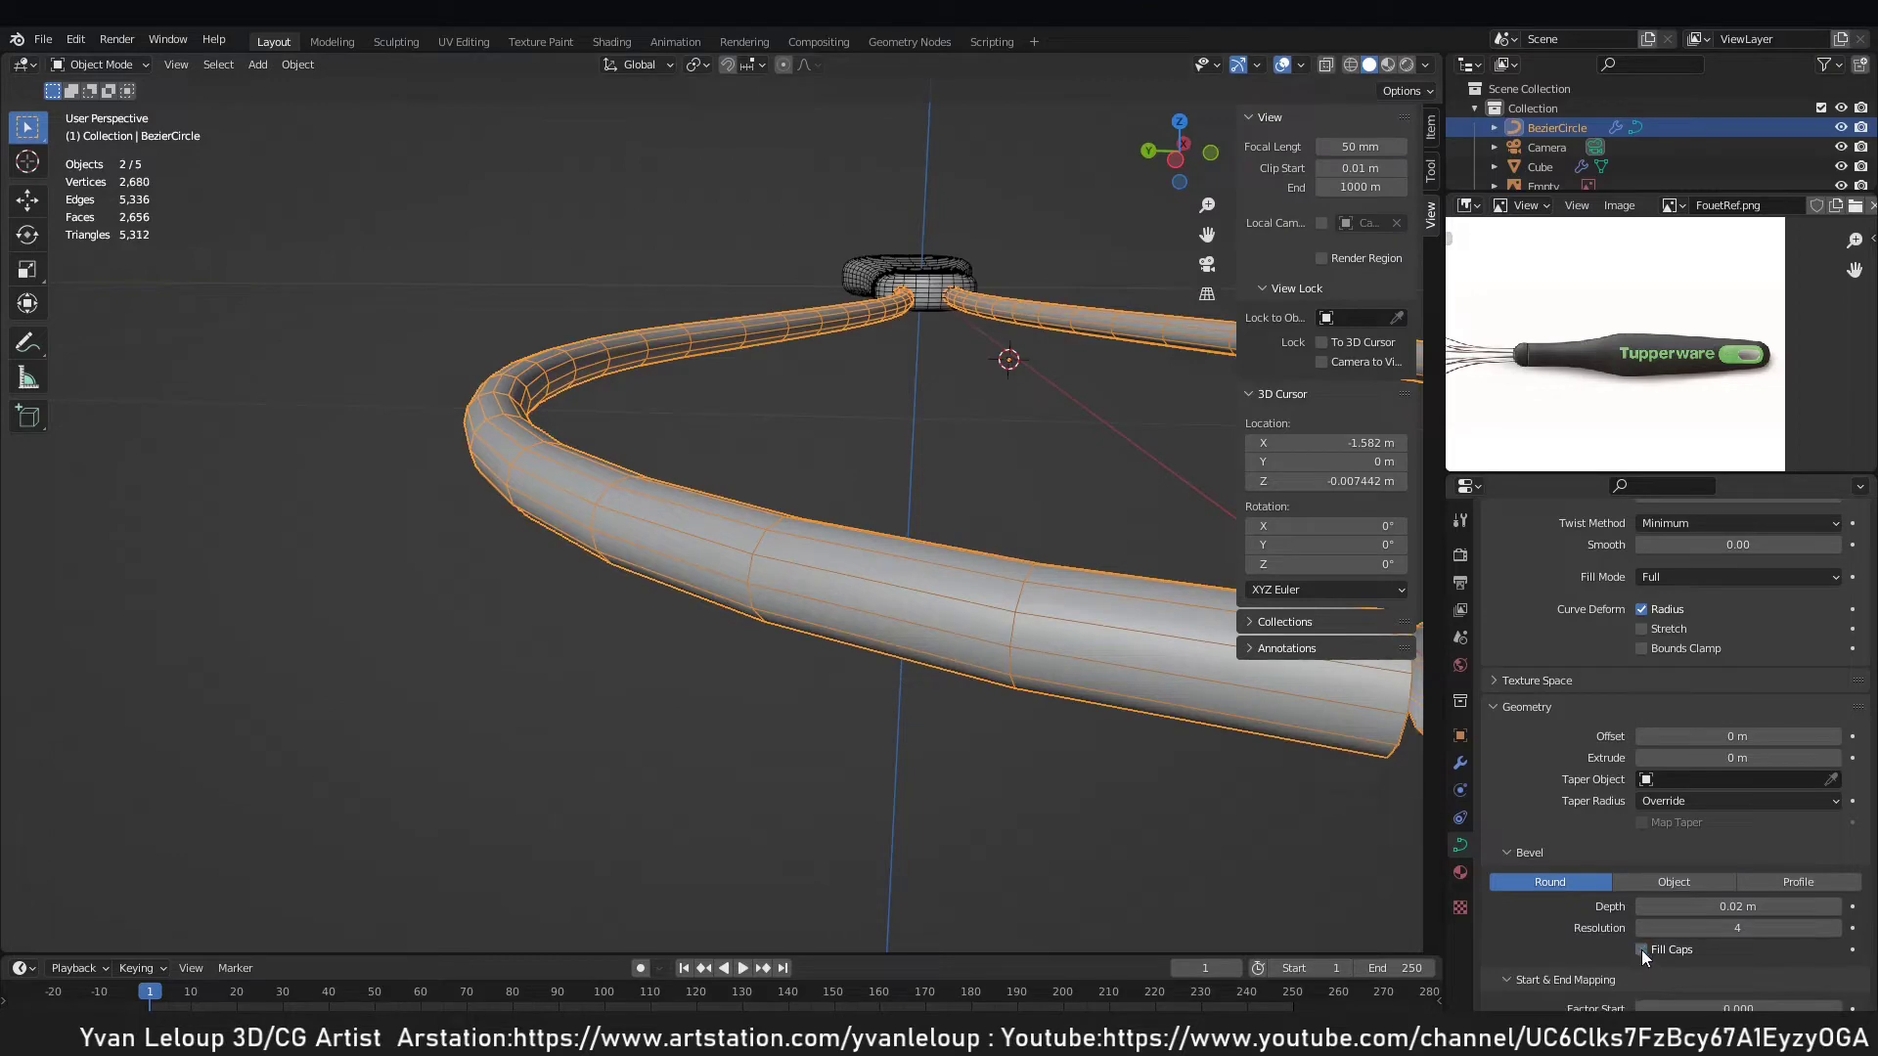
pyautogui.click(1506, 978)
# In top view, move the curve's tip control point about 0.01 m along X and -0.01 m along Y to close the mirror gap.
pyautogui.moveTo(977, 583); pyautogui.dragTo(735, 579, button='middle')
pyautogui.press('Tab')
pyautogui.press('KP_7')
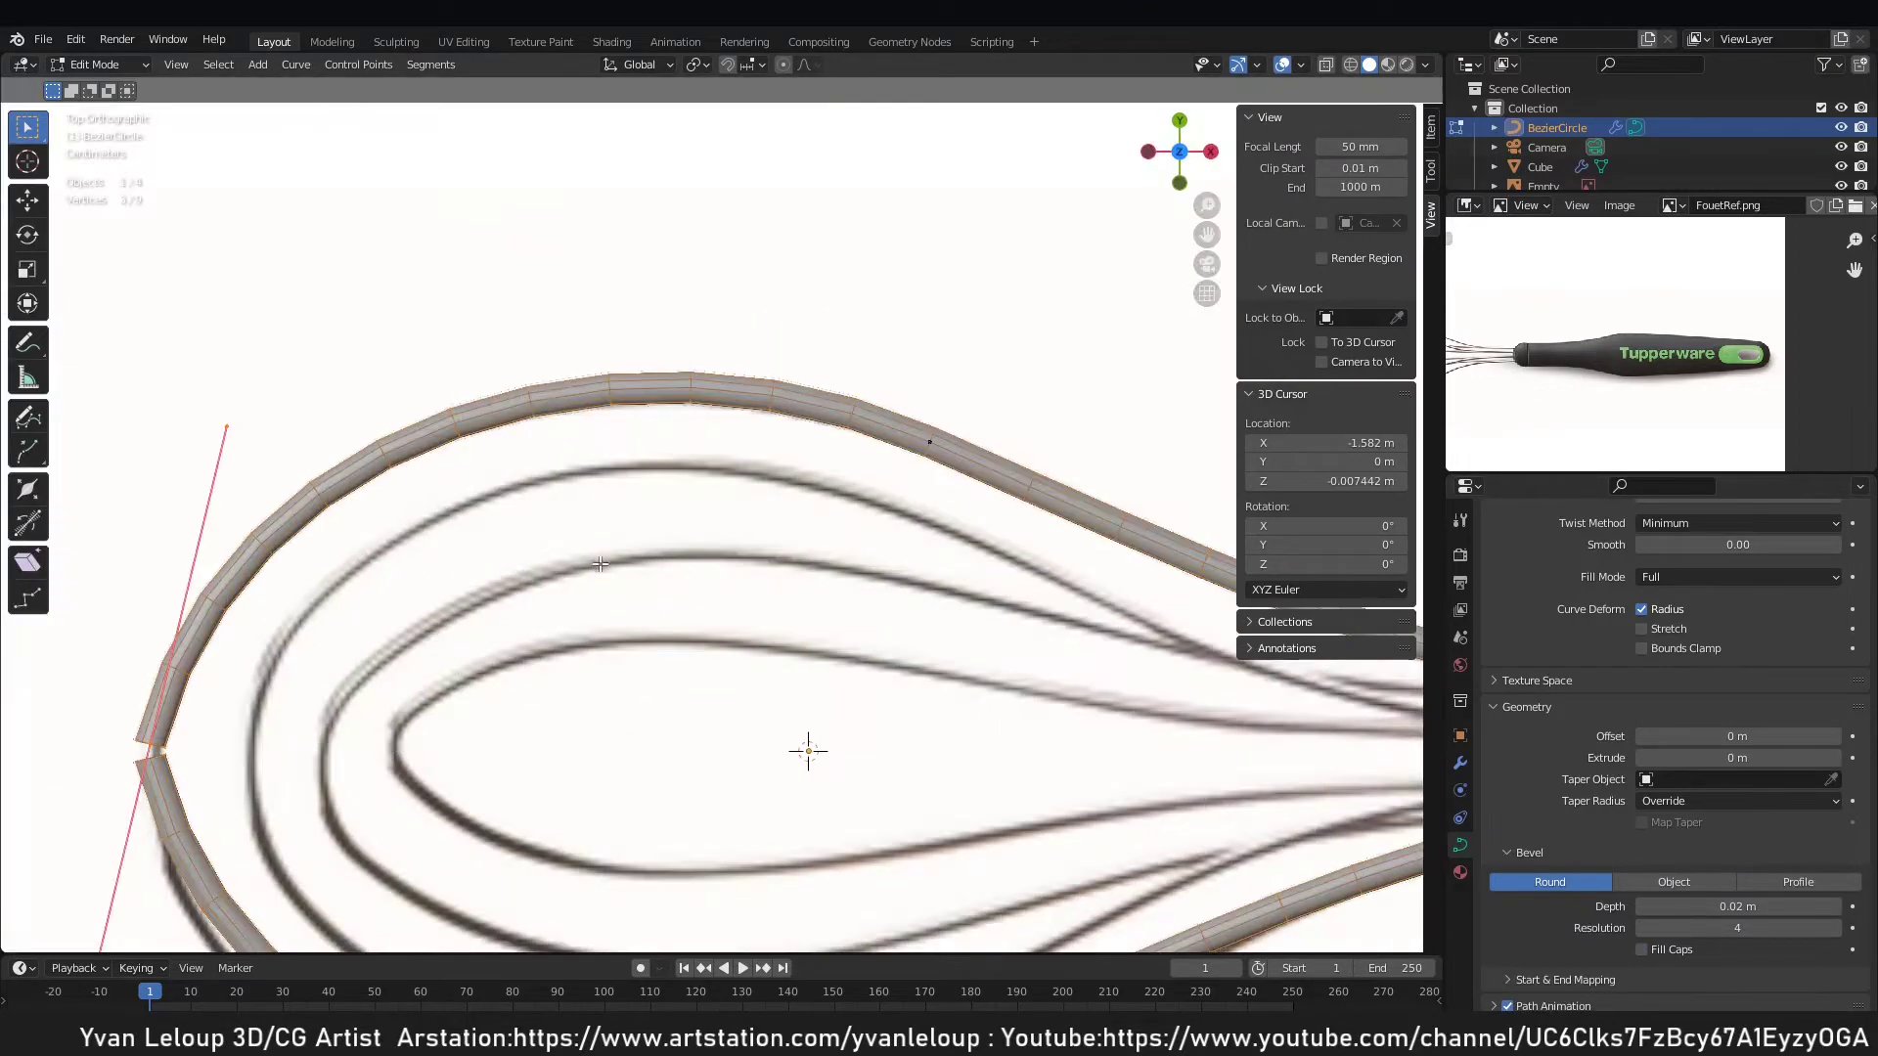
pyautogui.scroll(5, 587, 724)
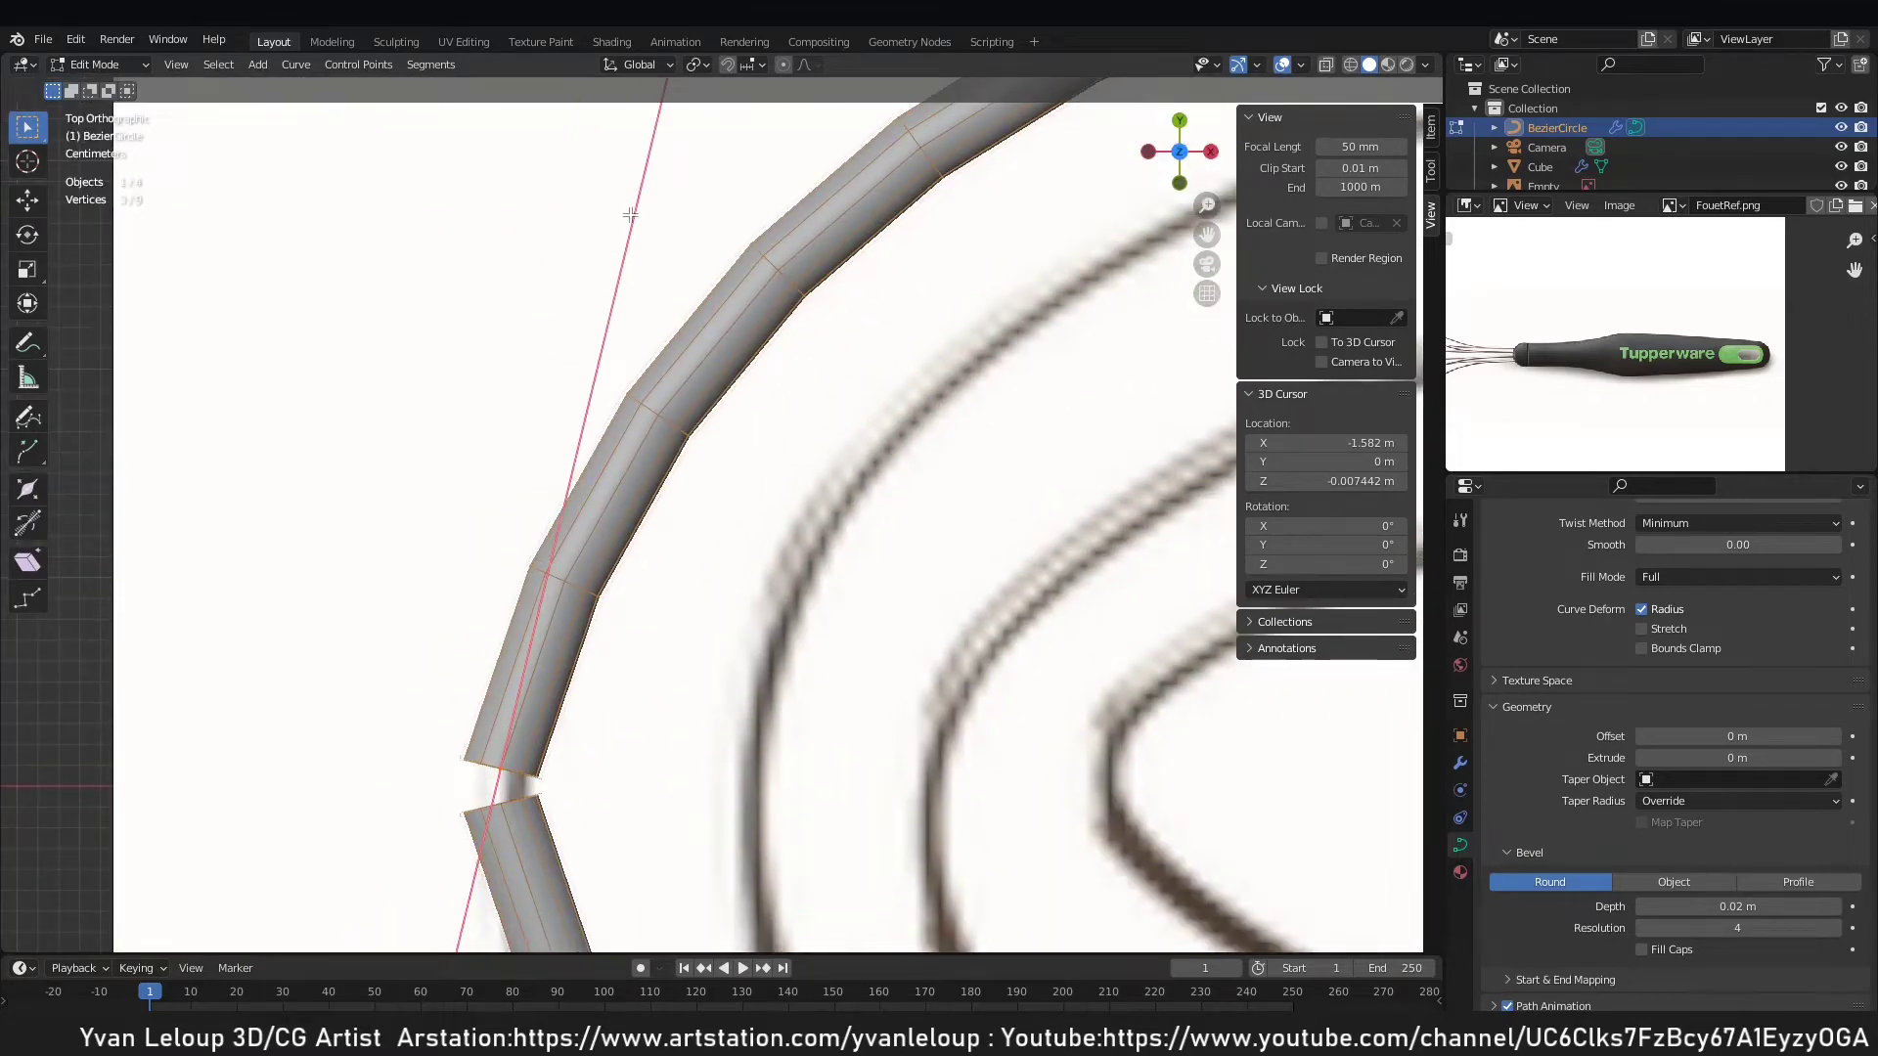
pyautogui.scroll(-4, 630, 215)
pyautogui.scroll(3, 616, 649)
pyautogui.keyDown('shift'); pyautogui.moveTo(549, 729); pyautogui.dragTo(750, 588, button='middle'); pyautogui.keyUp('shift')
pyautogui.press('g')
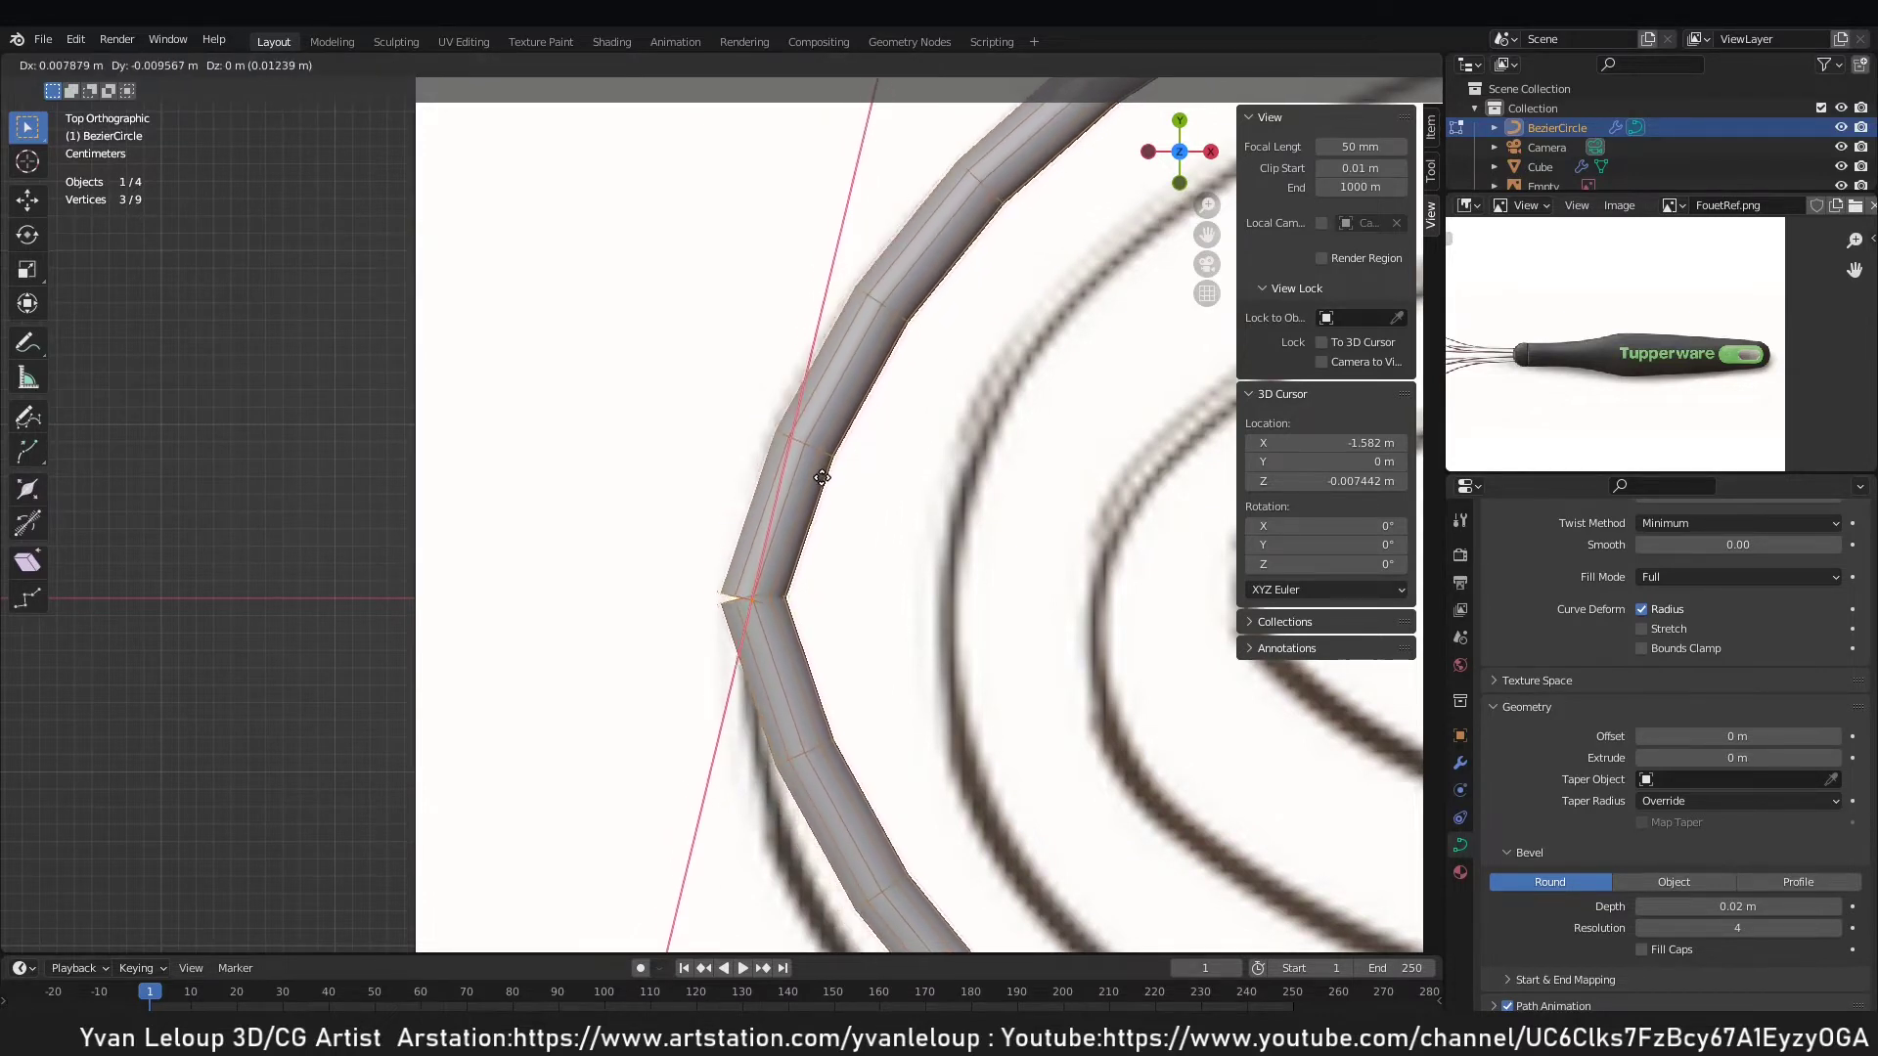
pyautogui.click(839, 477)
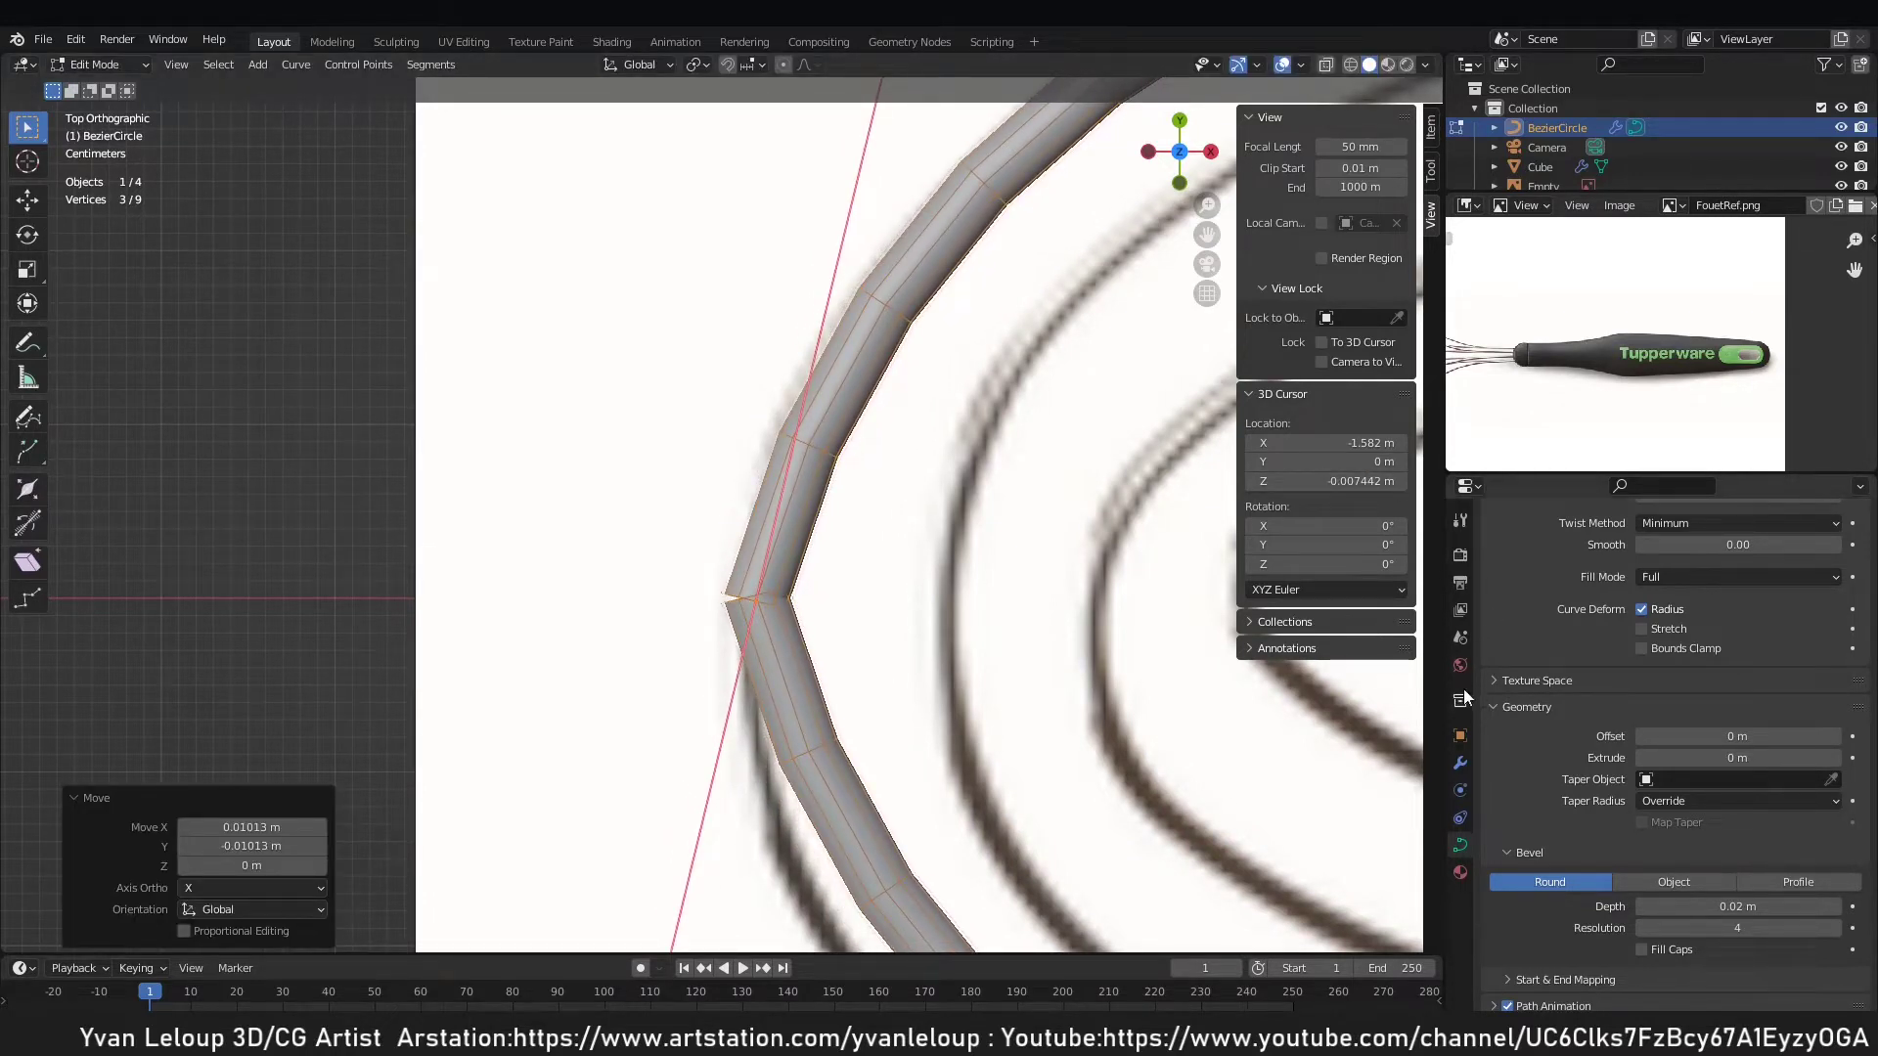
# Set the Mirror modifier's merge distance to 0.0135 m so the two tube halves weld at the tip, and leave Edit Mode.
pyautogui.click(1461, 763)
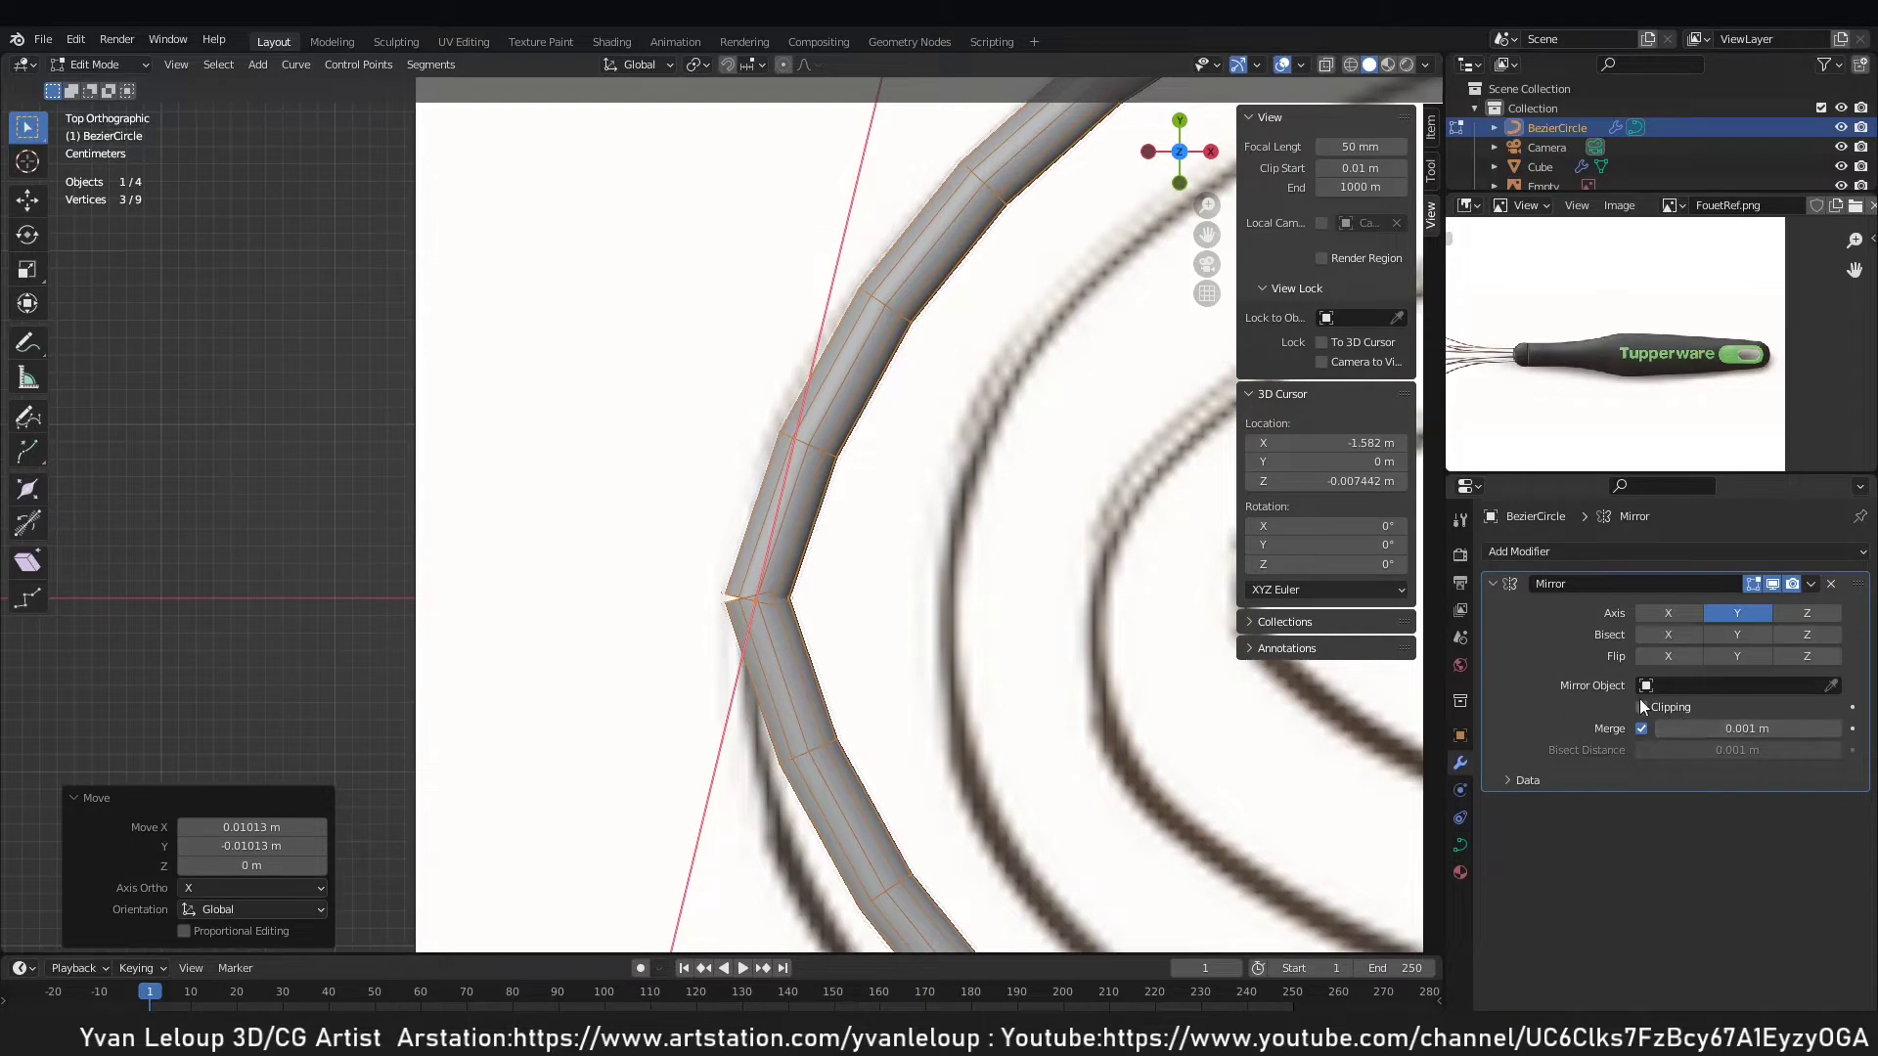
pyautogui.click(1643, 727)
pyautogui.scroll(2, 582, 644)
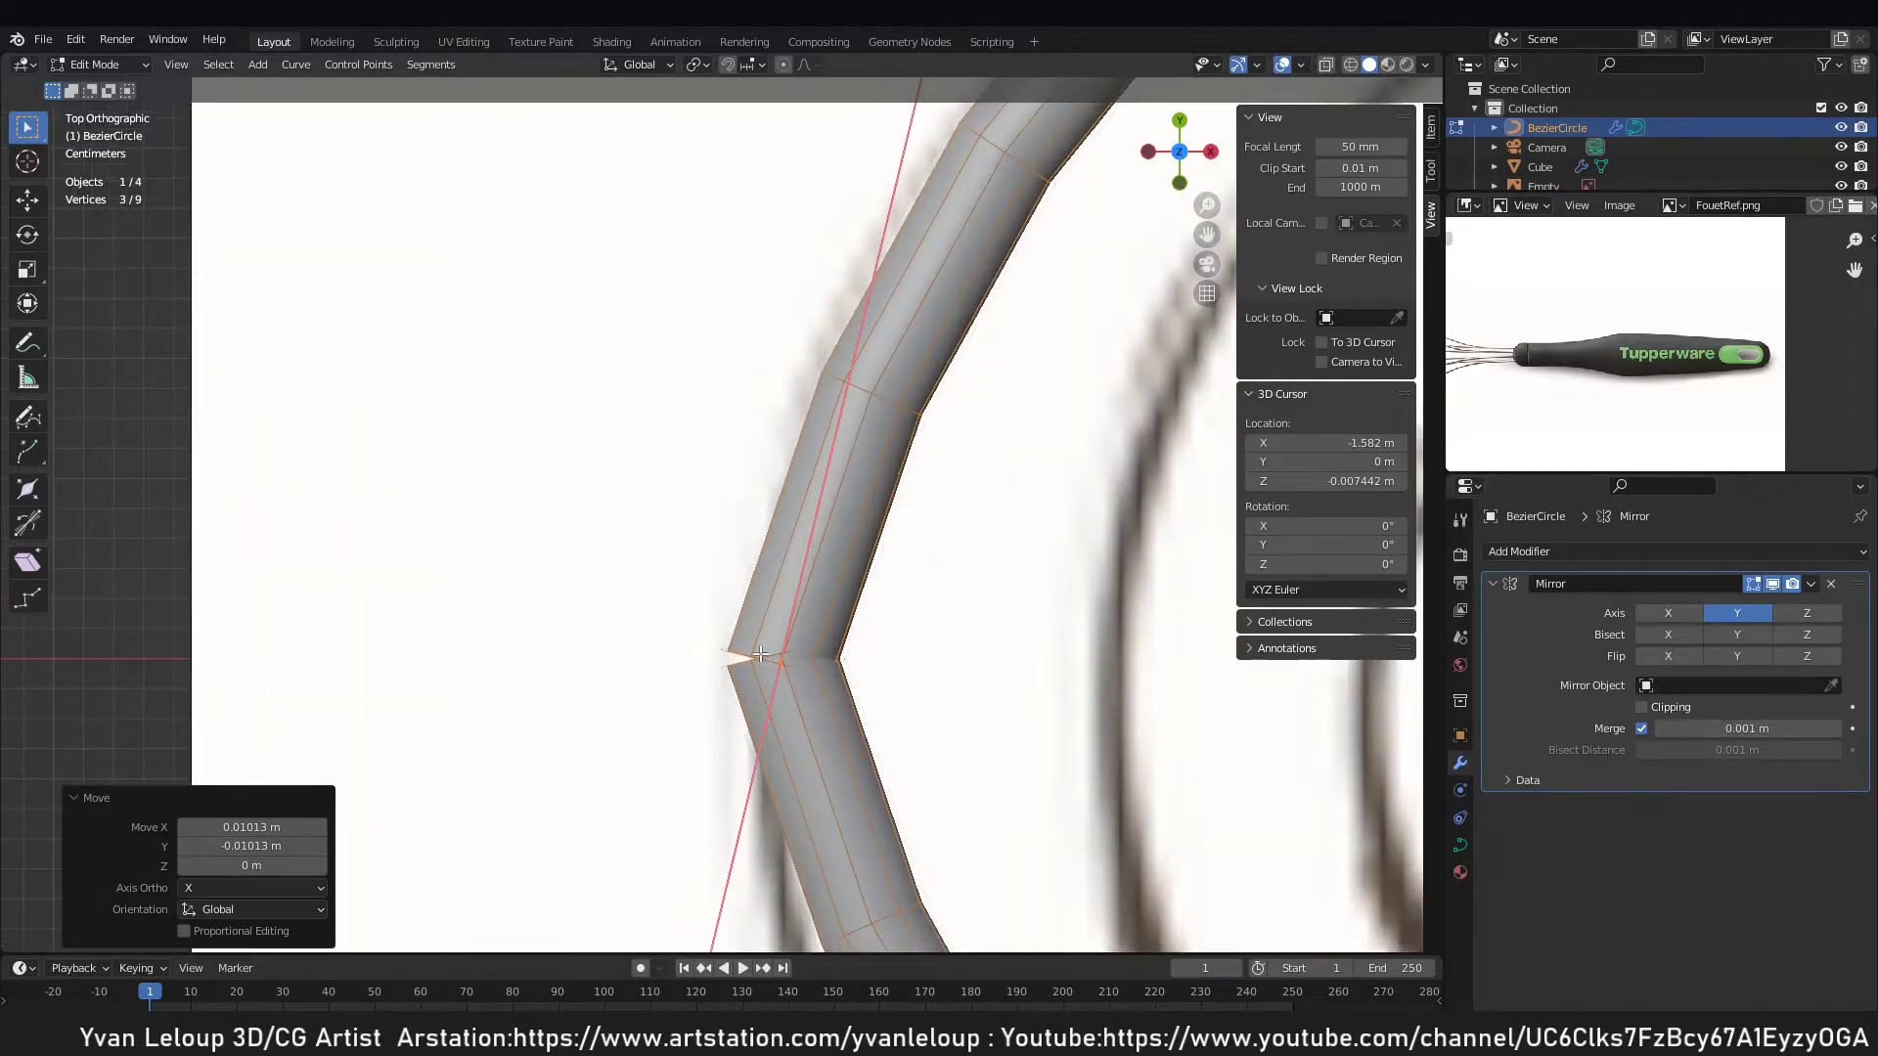
pyautogui.moveTo(1732, 728); pyautogui.dragTo(1780, 728)
pyautogui.press('Tab')
pyautogui.scroll(-2, 853, 520)
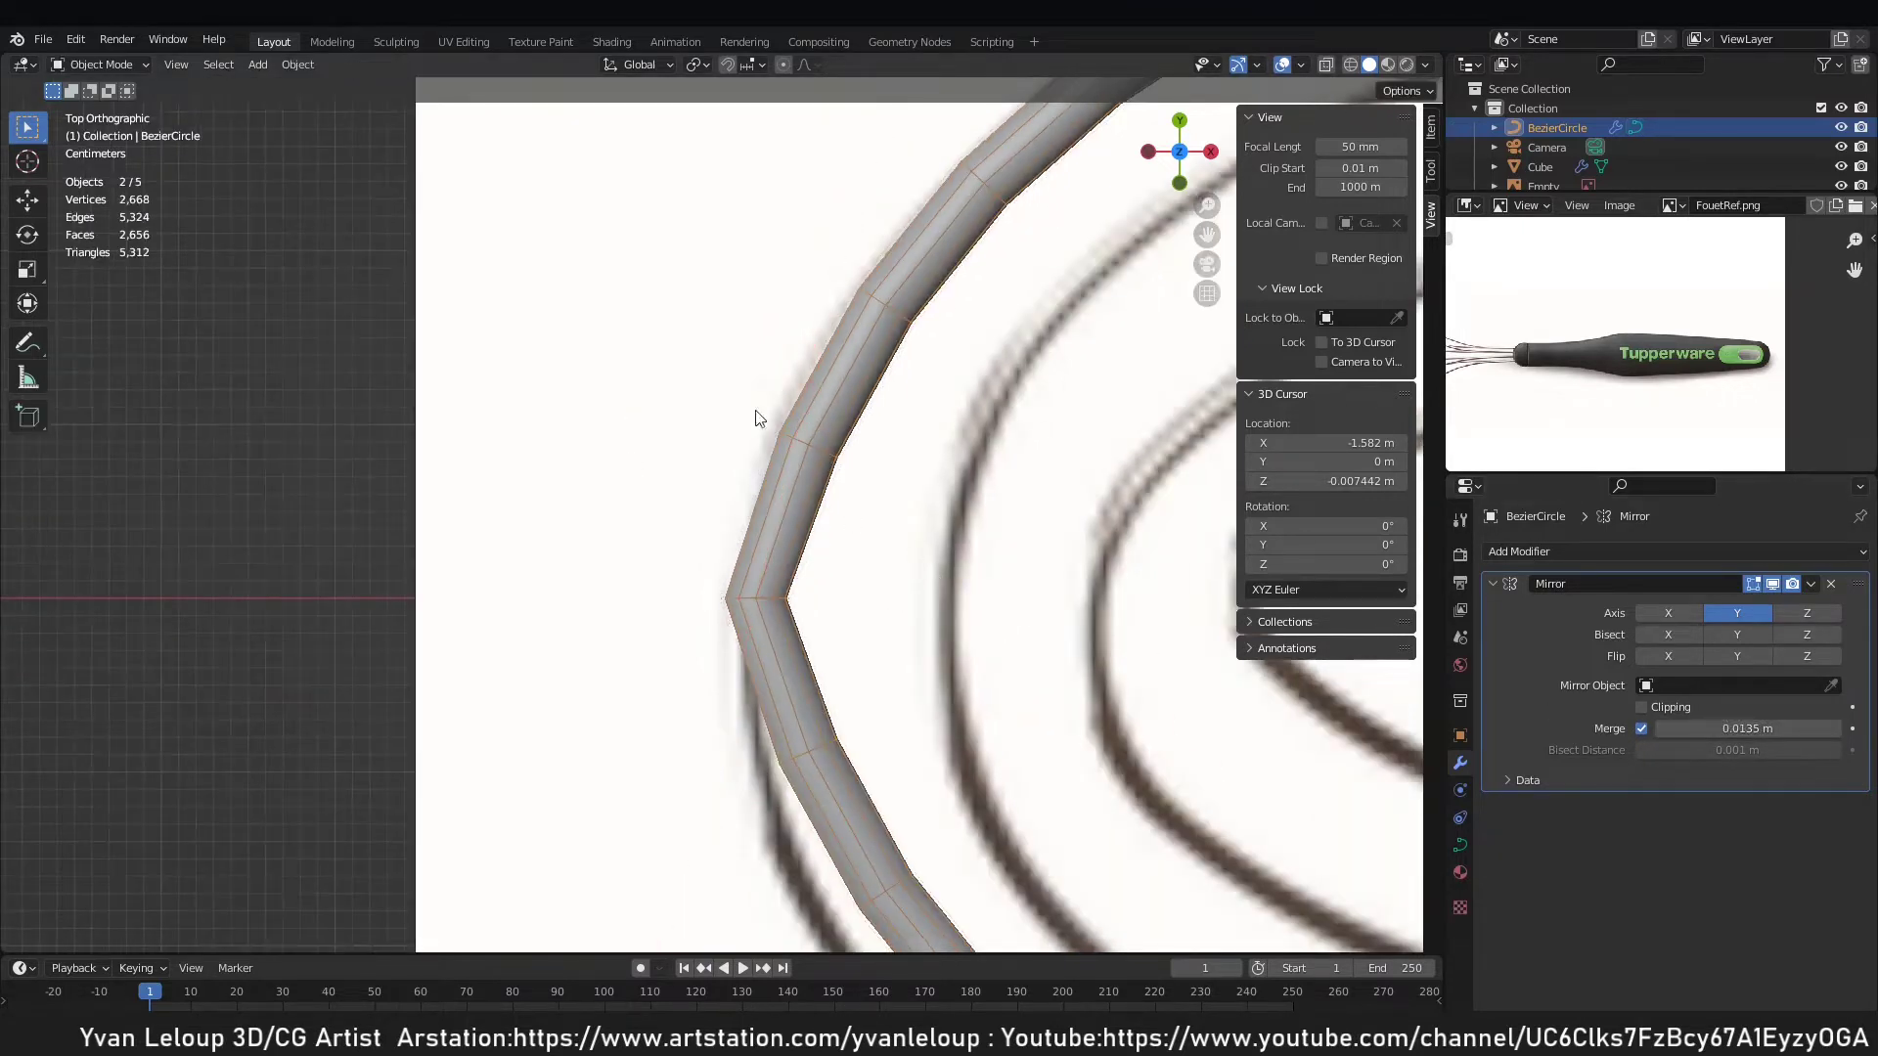
# Collapse the Mirror modifier and add a Subdivision Surface modifier below it with viewport and render levels of 1.
pyautogui.click(1494, 583)
pyautogui.scroll(-3, 700, 382)
pyautogui.scroll(5, 691, 591)
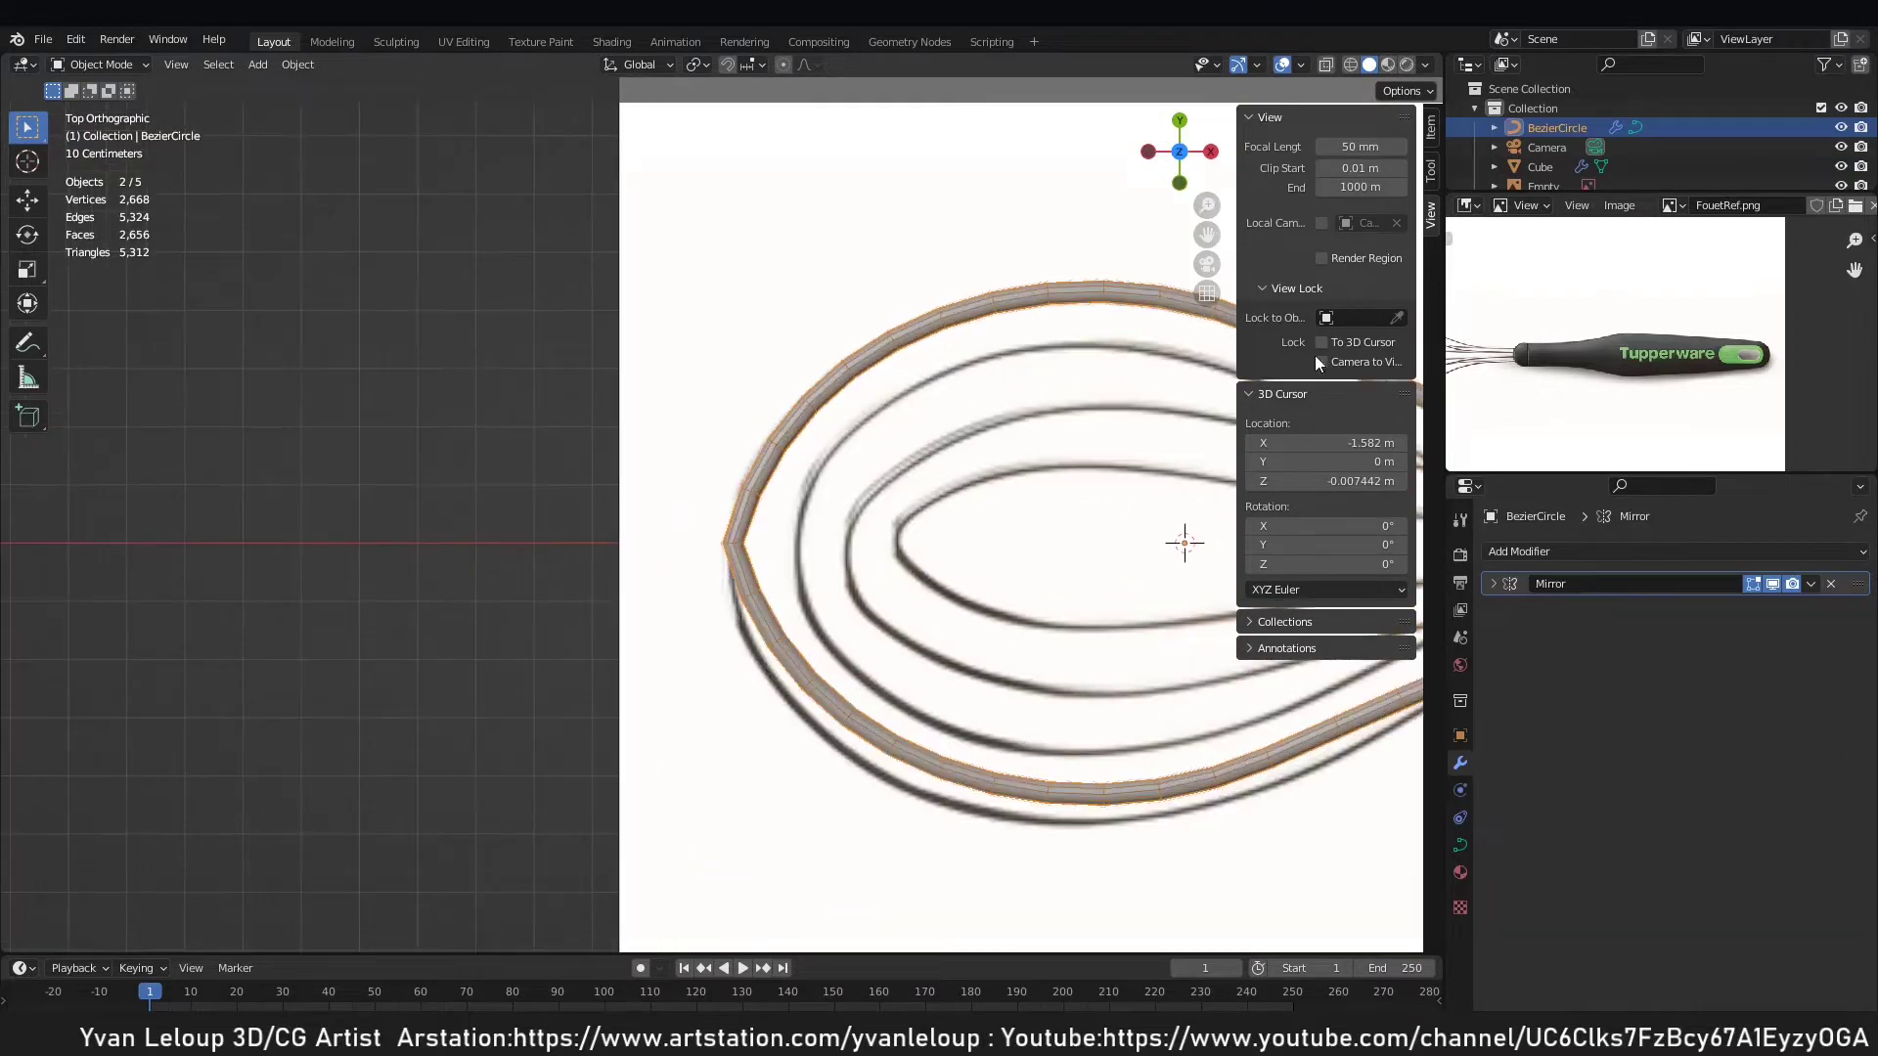
pyautogui.scroll(1, 844, 624)
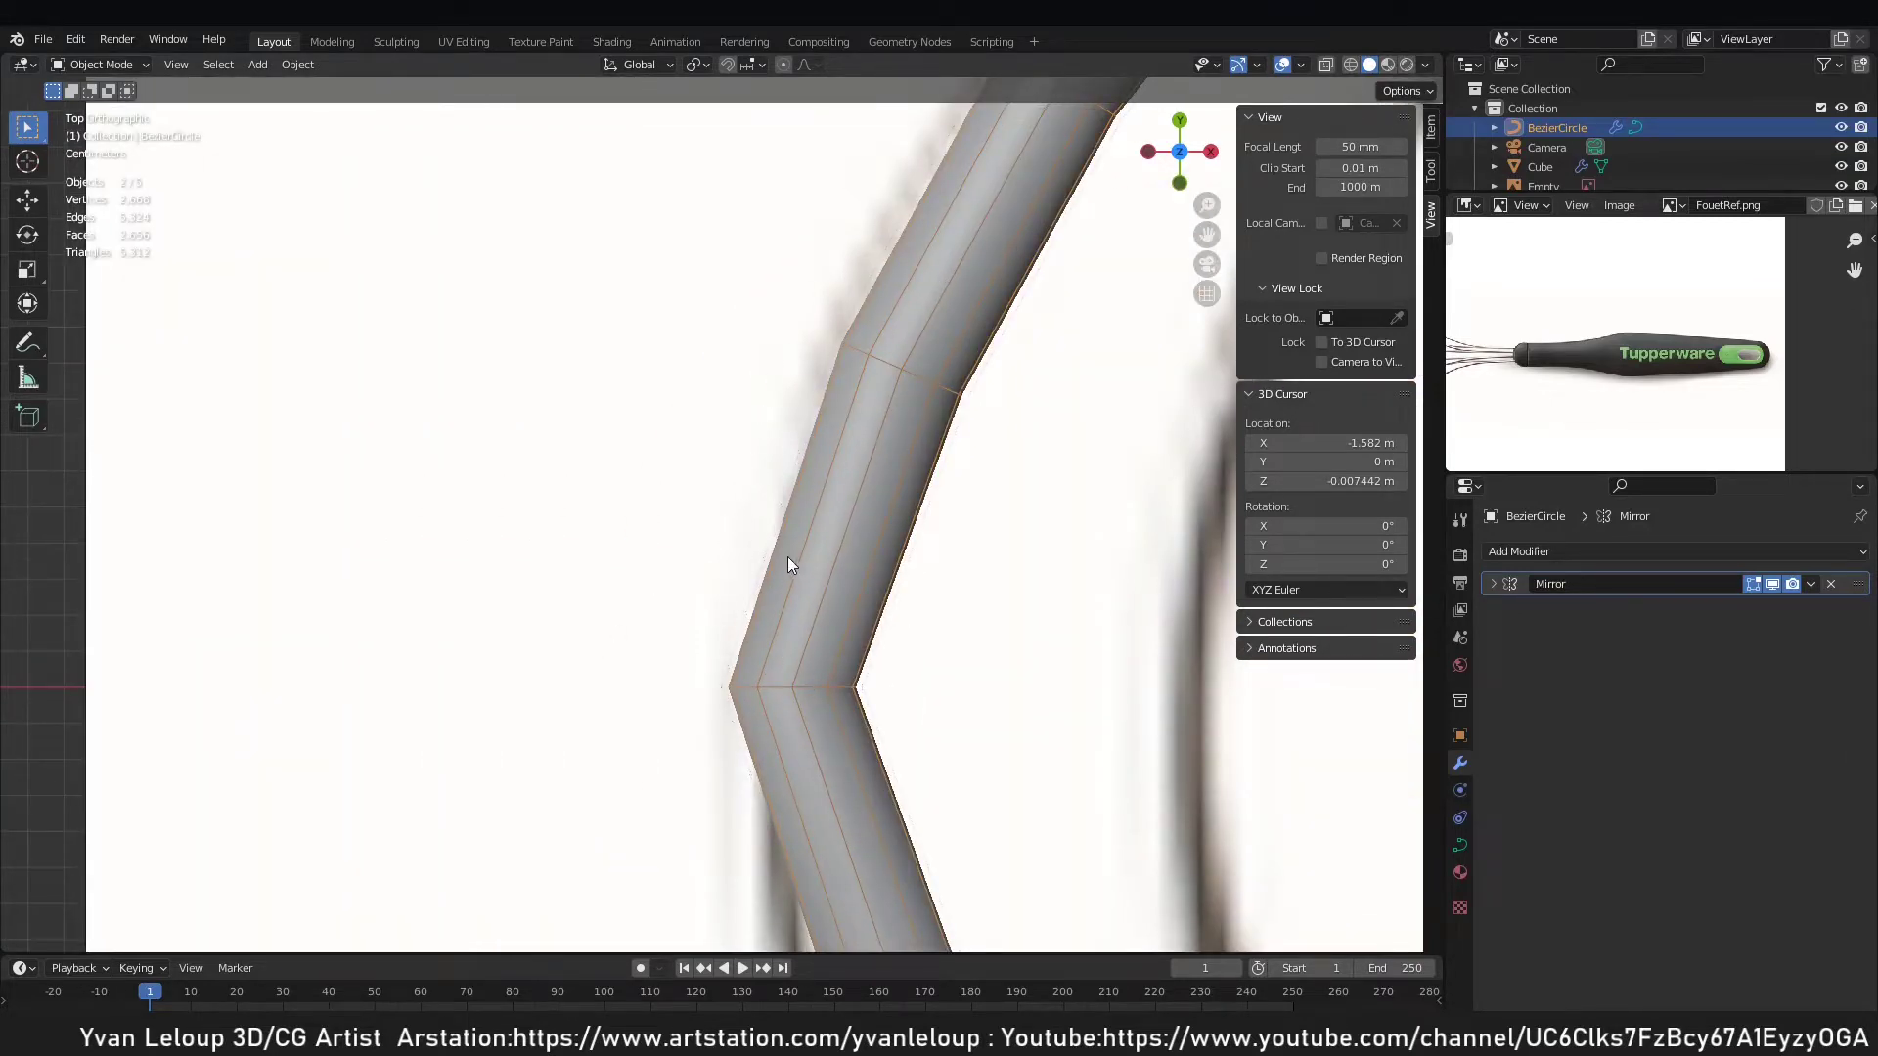
pyautogui.click(1575, 552)
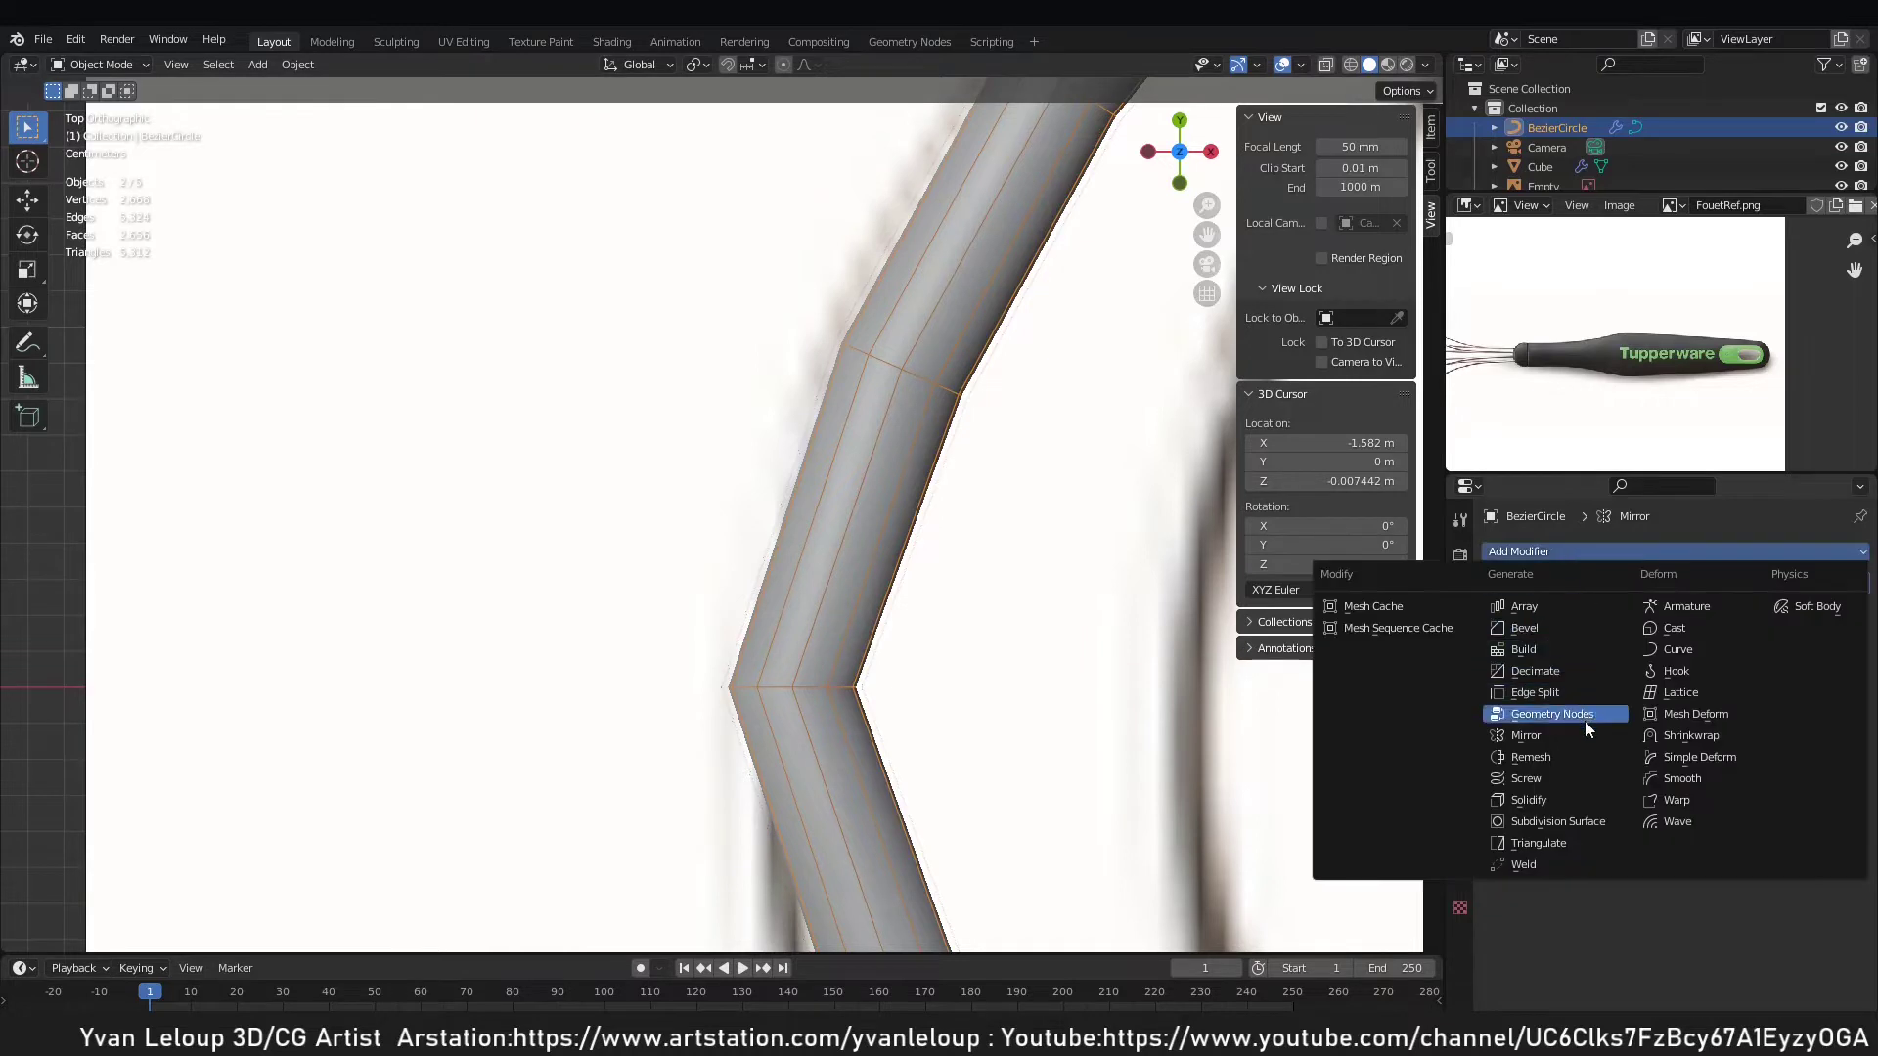
pyautogui.click(1575, 821)
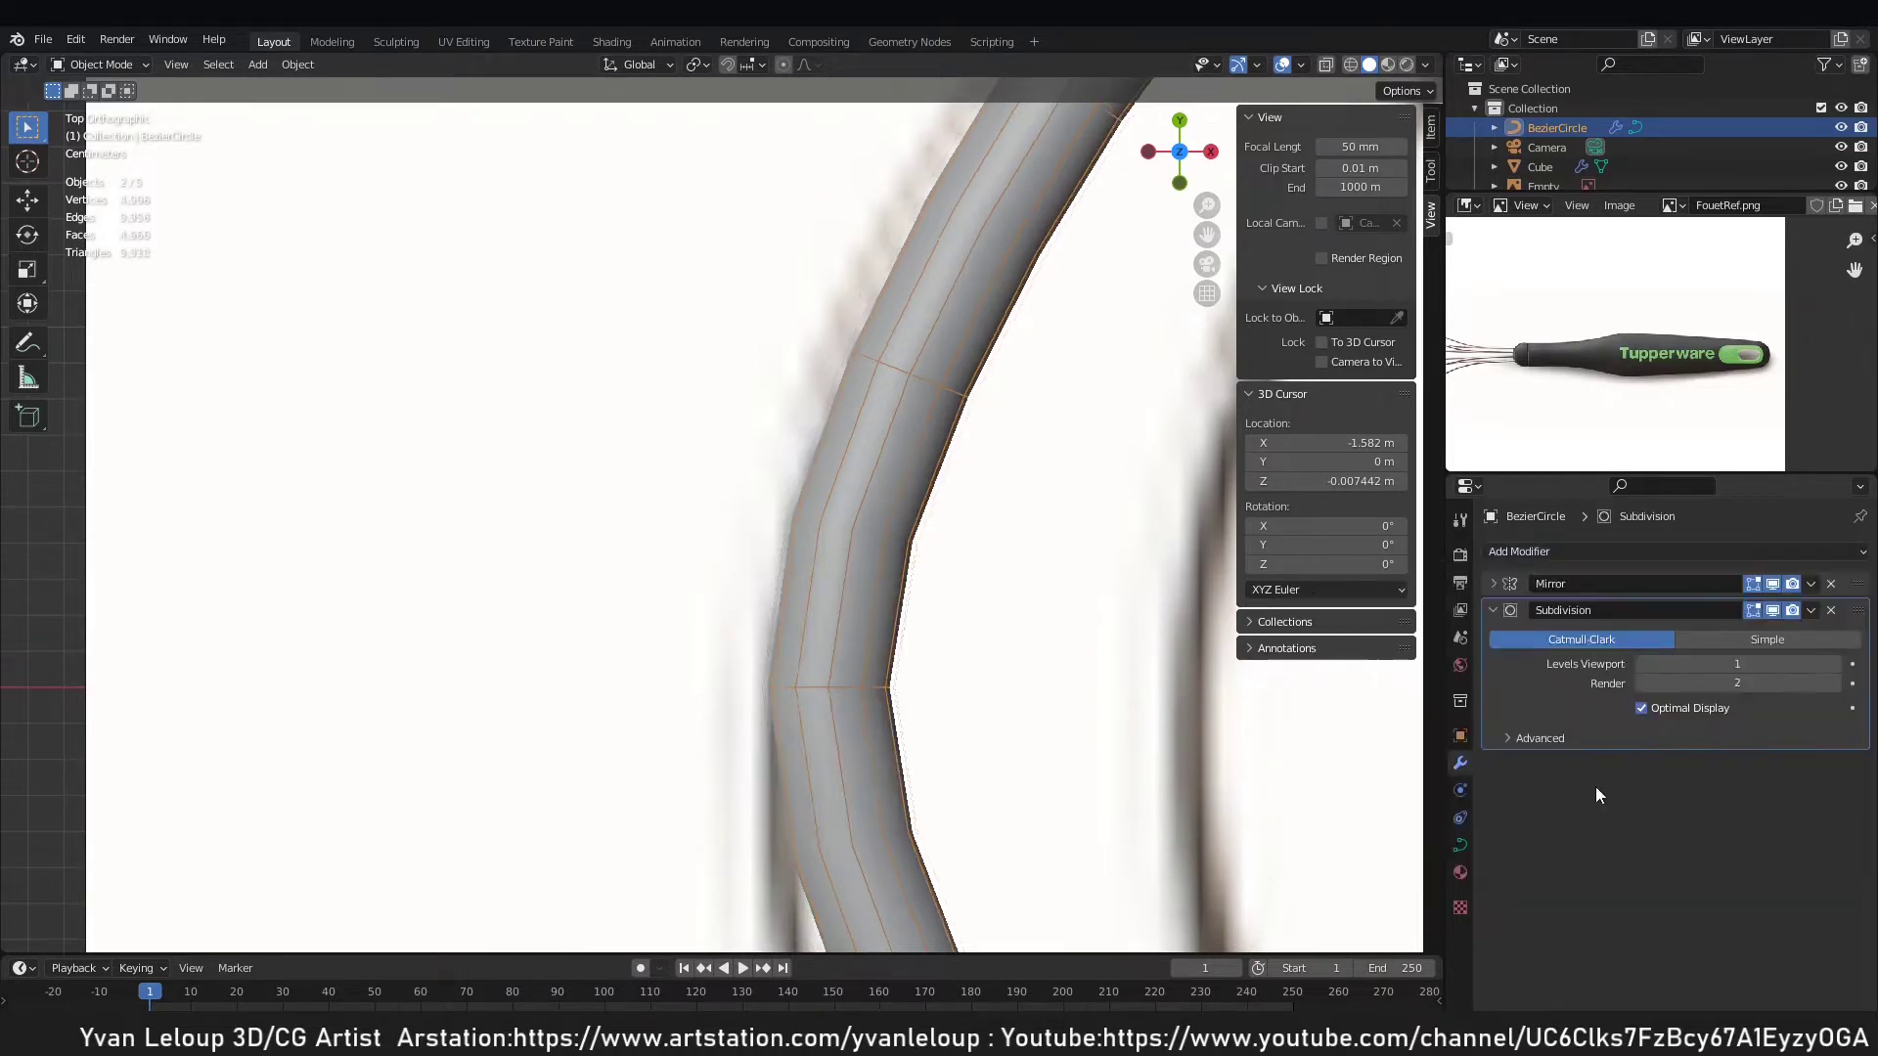
pyautogui.click(1643, 683)
# Compare the wire's thickness with the reference image and set its bevel depth to 0.01 m.
pyautogui.scroll(-5, 1027, 509)
pyautogui.scroll(4, 772, 502)
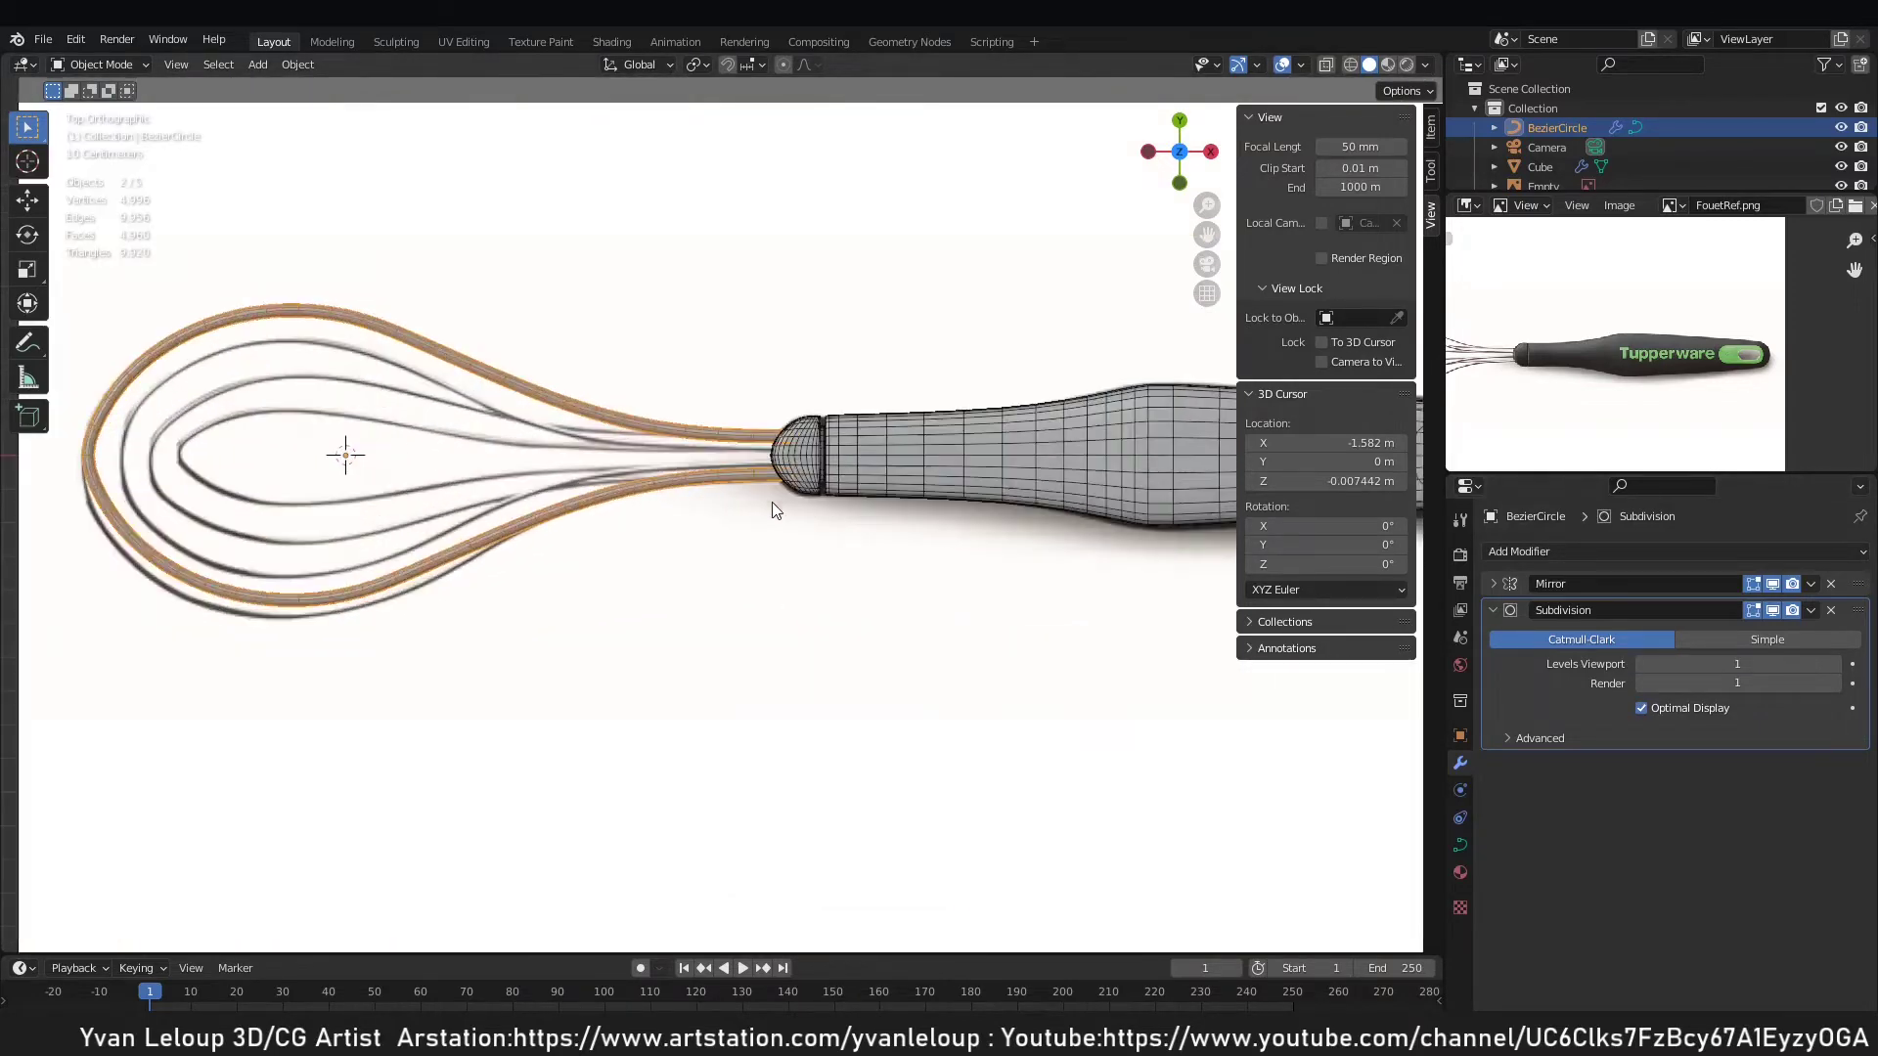
pyautogui.keyDown('shift'); pyautogui.moveTo(555, 505); pyautogui.dragTo(1191, 458, button='middle'); pyautogui.keyUp('shift')
pyautogui.scroll(2, 864, 478)
pyautogui.keyDown('shift'); pyautogui.moveTo(474, 533); pyautogui.dragTo(699, 501, button='middle'); pyautogui.keyUp('shift')
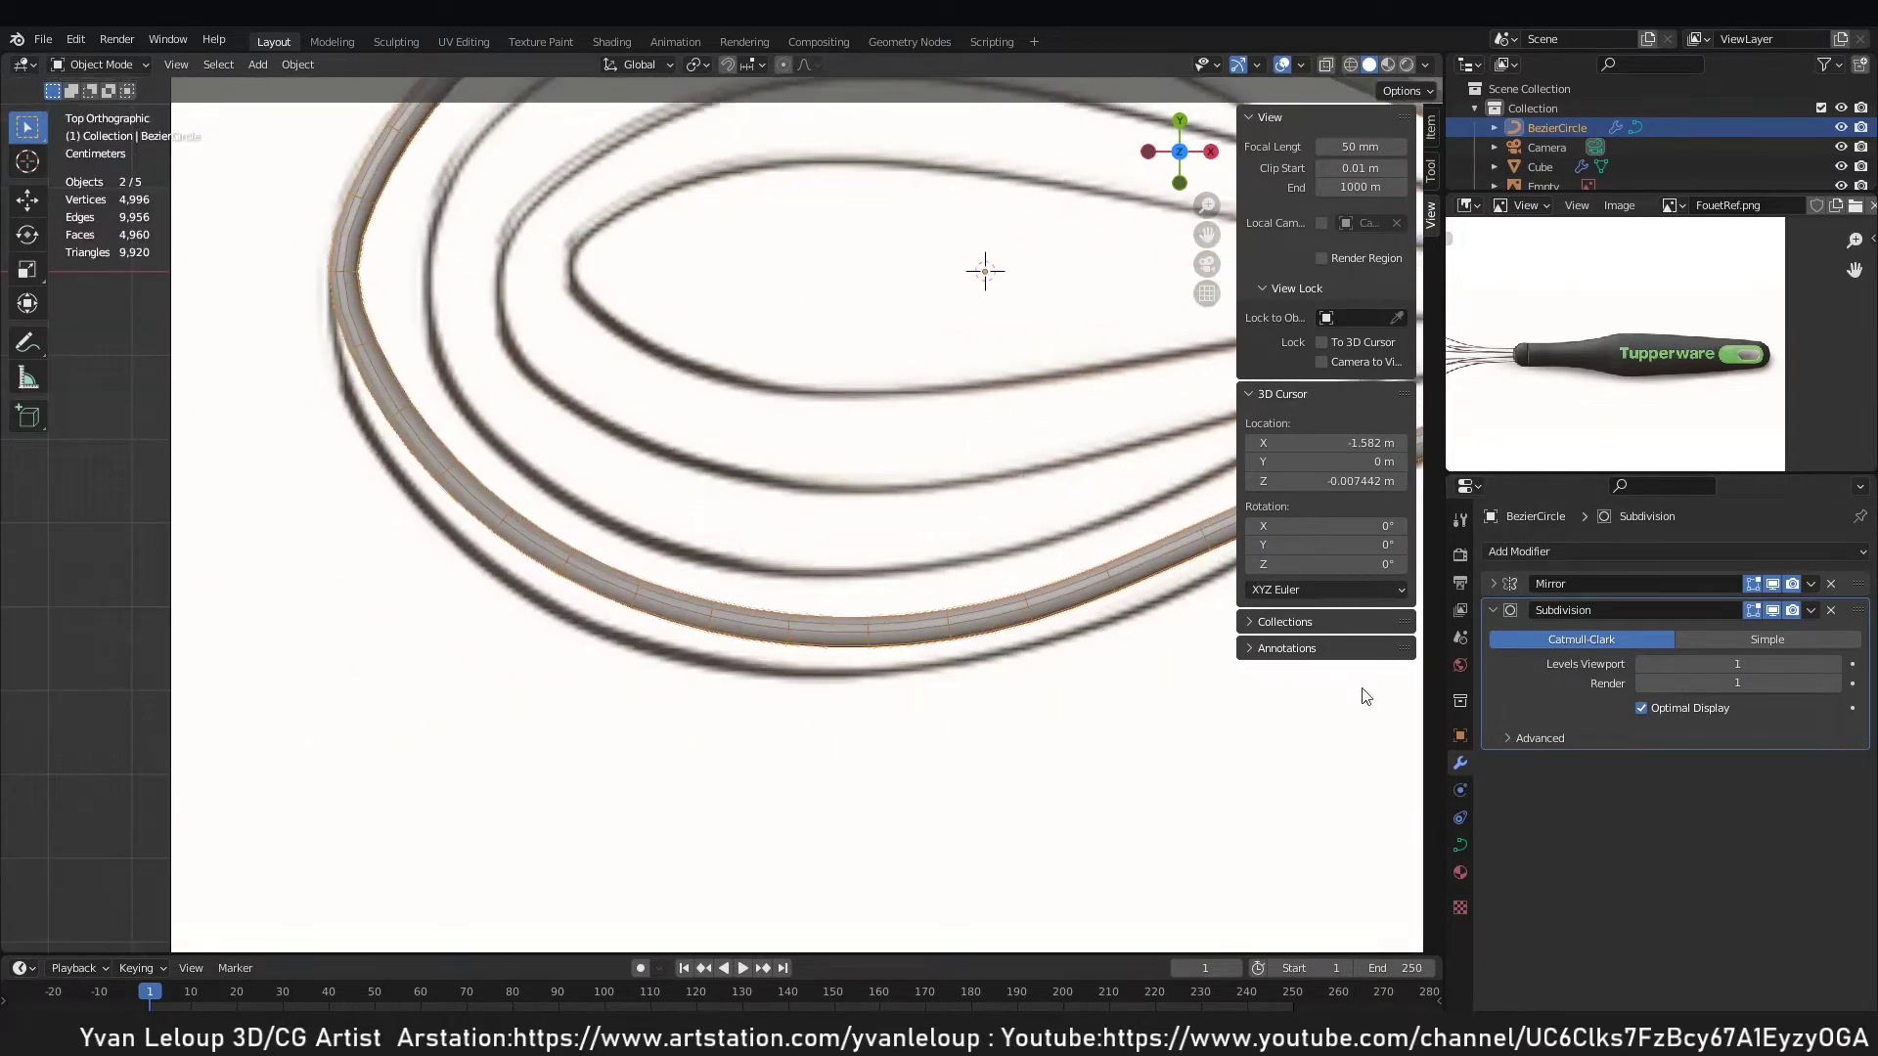
pyautogui.click(1461, 844)
pyautogui.scroll(-10, 1663, 782)
pyautogui.doubleClick(1776, 916)
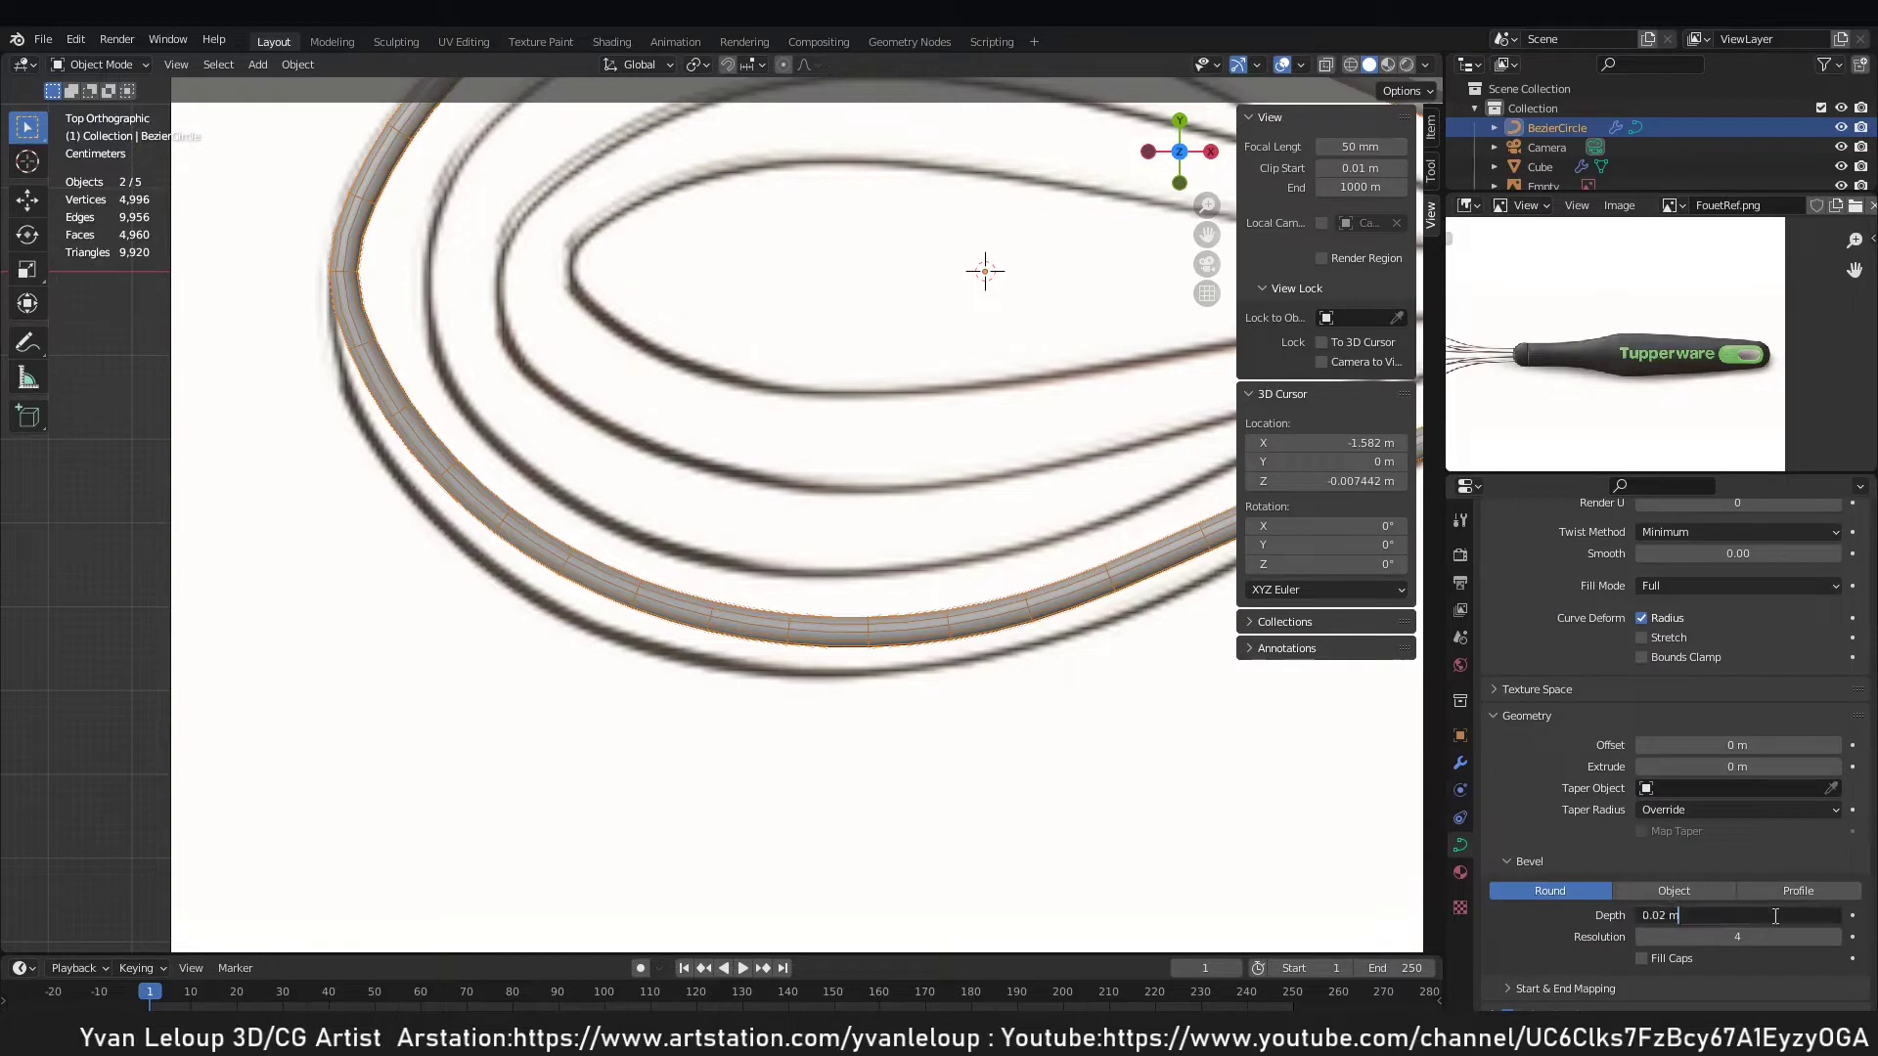
pyautogui.press('Return')
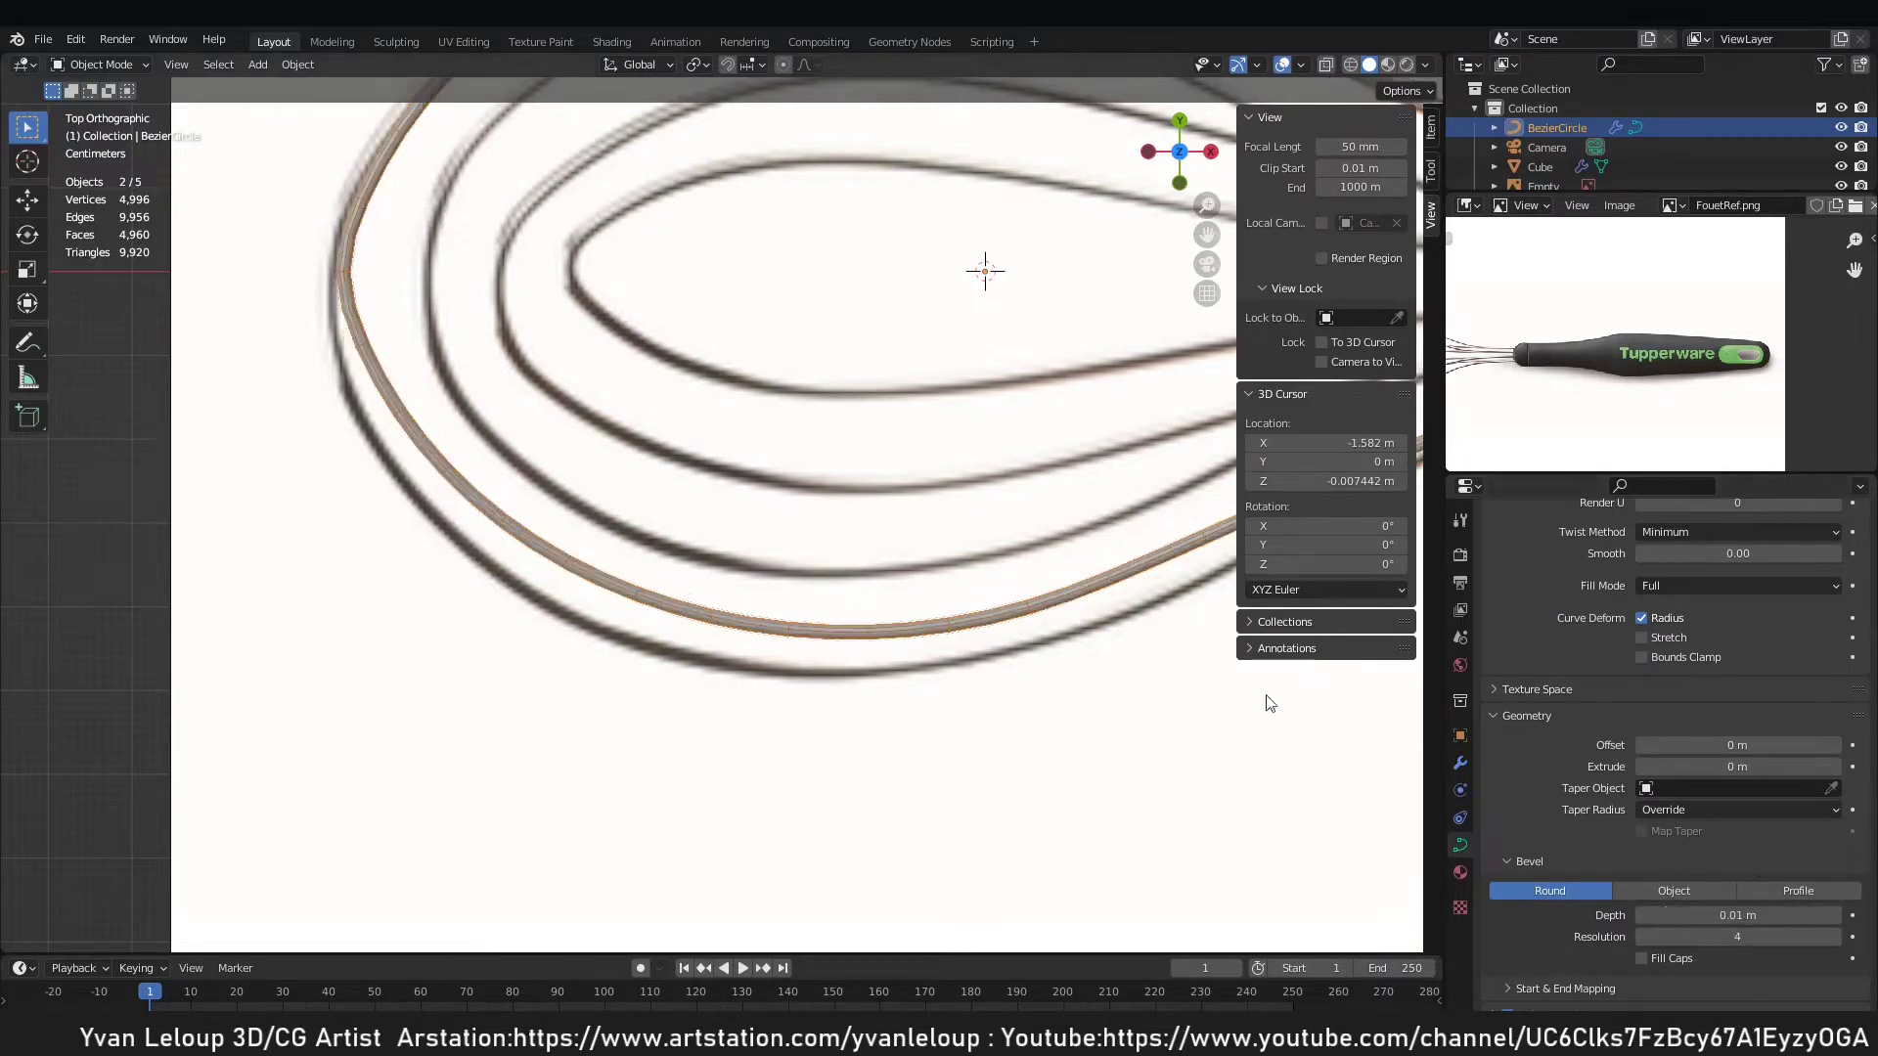
# Compare the wire with the reference along the loop, set its bevel depth to 0.008 m, and check the whole whisk.
pyautogui.keyDown('shift'); pyautogui.moveTo(982, 397); pyautogui.dragTo(948, 556, button='middle'); pyautogui.keyUp('shift')
pyautogui.scroll(-5, 941, 550)
pyautogui.scroll(1, 957, 495)
pyautogui.keyDown('shift'); pyautogui.moveTo(817, 496); pyautogui.dragTo(1174, 559, button='middle'); pyautogui.keyUp('shift')
pyautogui.scroll(3, 954, 494)
pyautogui.scroll(3, 705, 536)
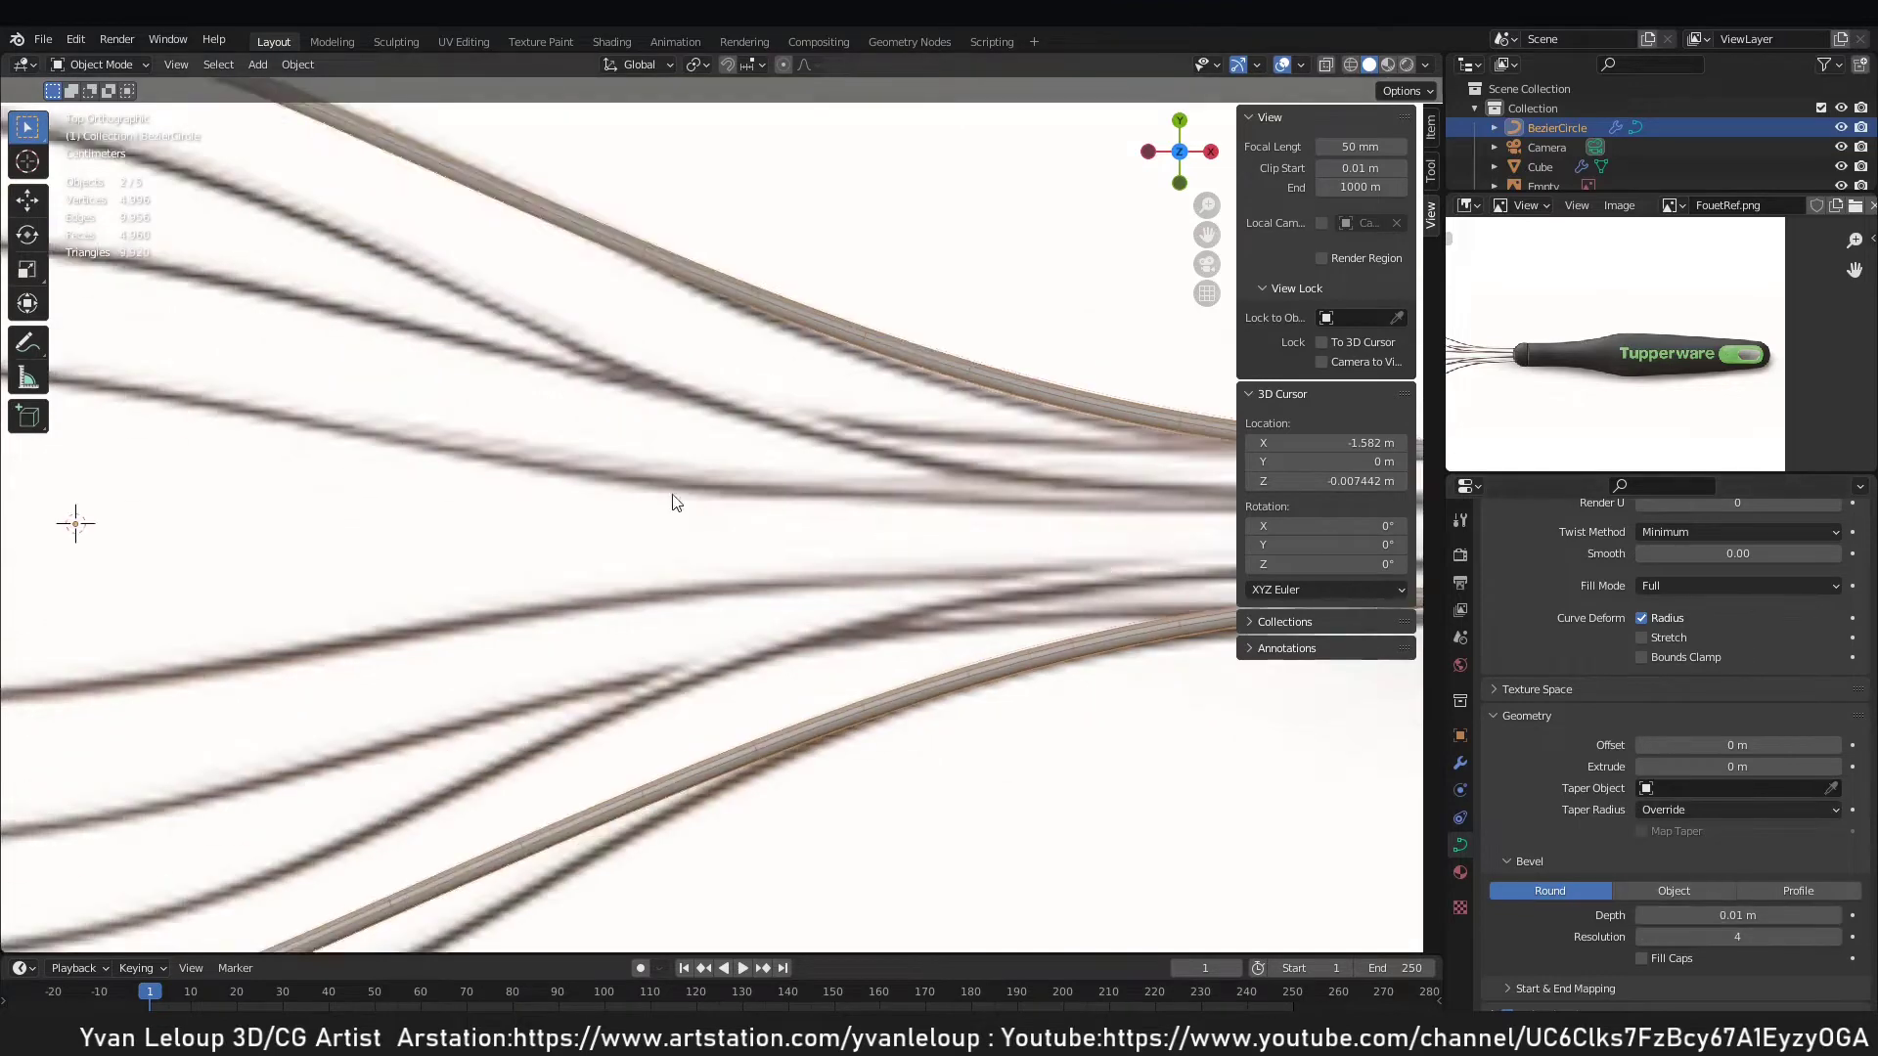
pyautogui.scroll(-5, 675, 501)
pyautogui.keyDown('shift'); pyautogui.moveTo(675, 513); pyautogui.dragTo(1203, 540, button='middle'); pyautogui.keyUp('shift')
pyautogui.scroll(3, 685, 533)
pyautogui.keyDown('shift'); pyautogui.moveTo(407, 516); pyautogui.dragTo(981, 560, button='middle'); pyautogui.keyUp('shift')
pyautogui.scroll(2, 982, 560)
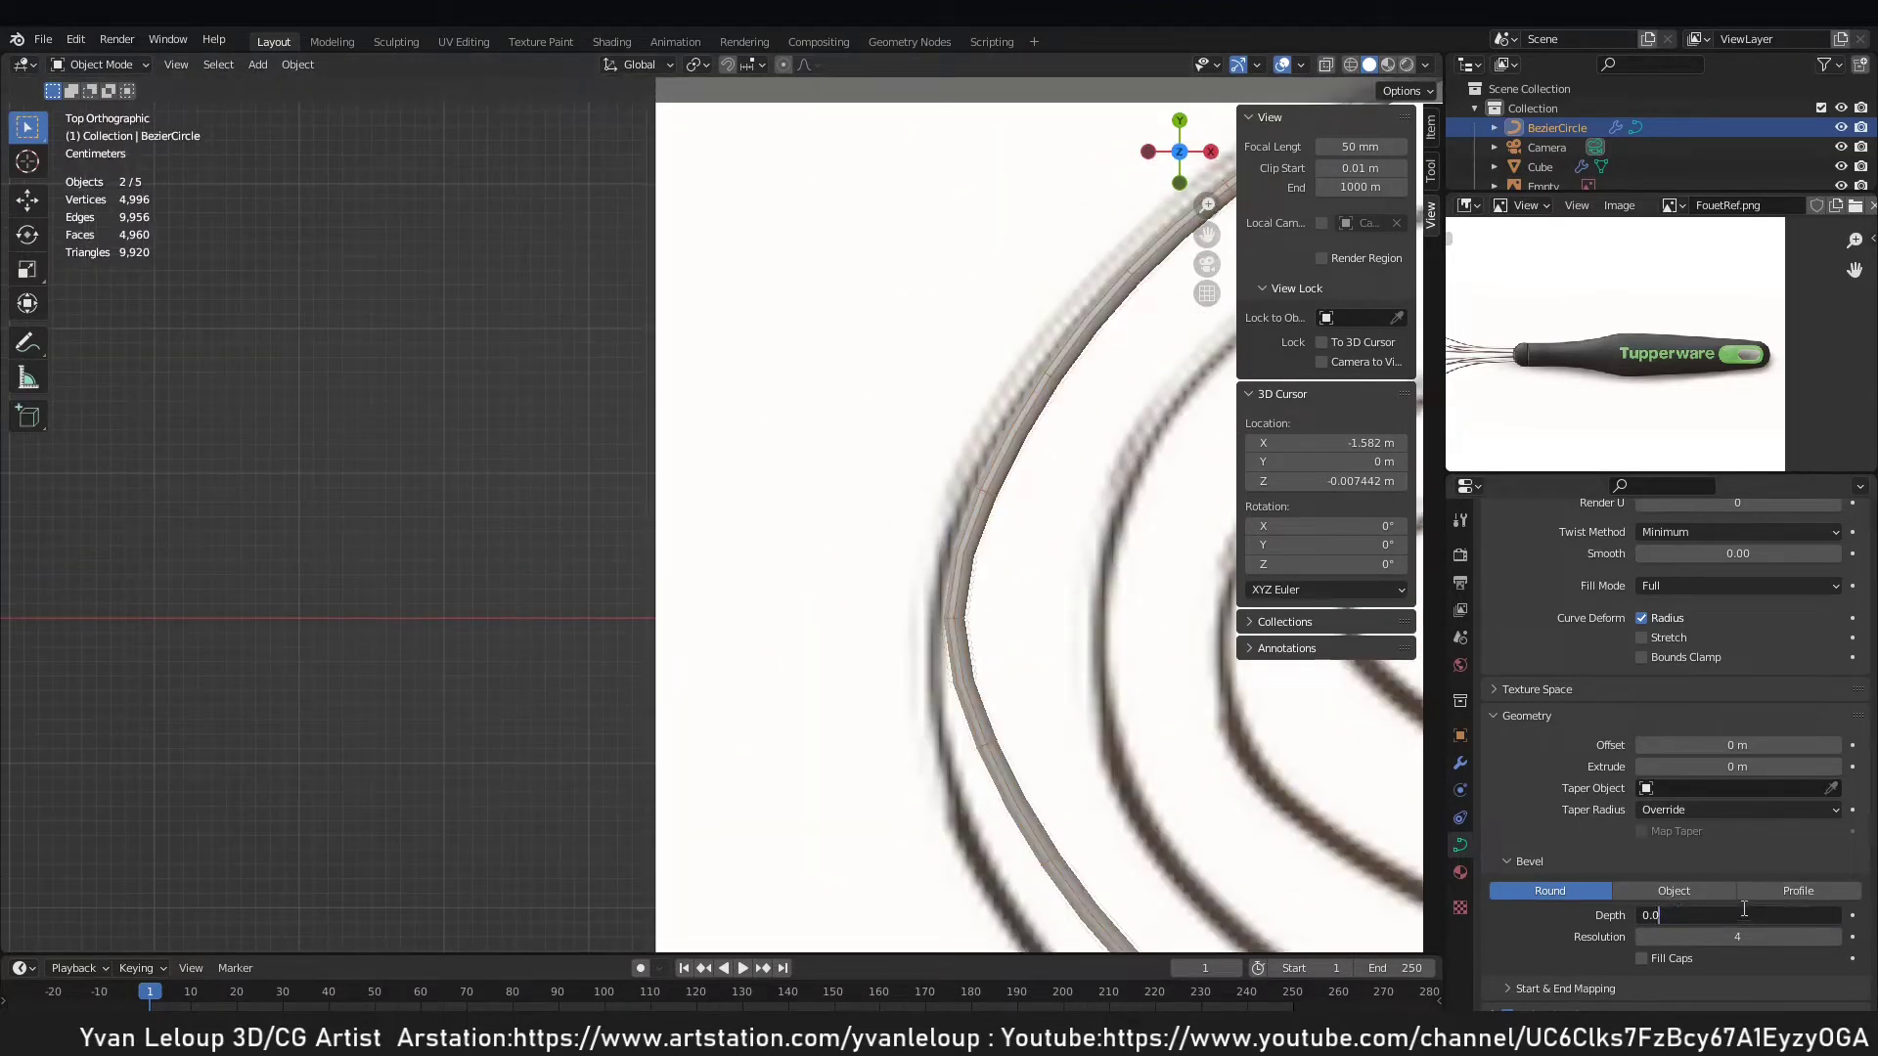
pyautogui.press('Return')
pyautogui.scroll(-3, 972, 600)
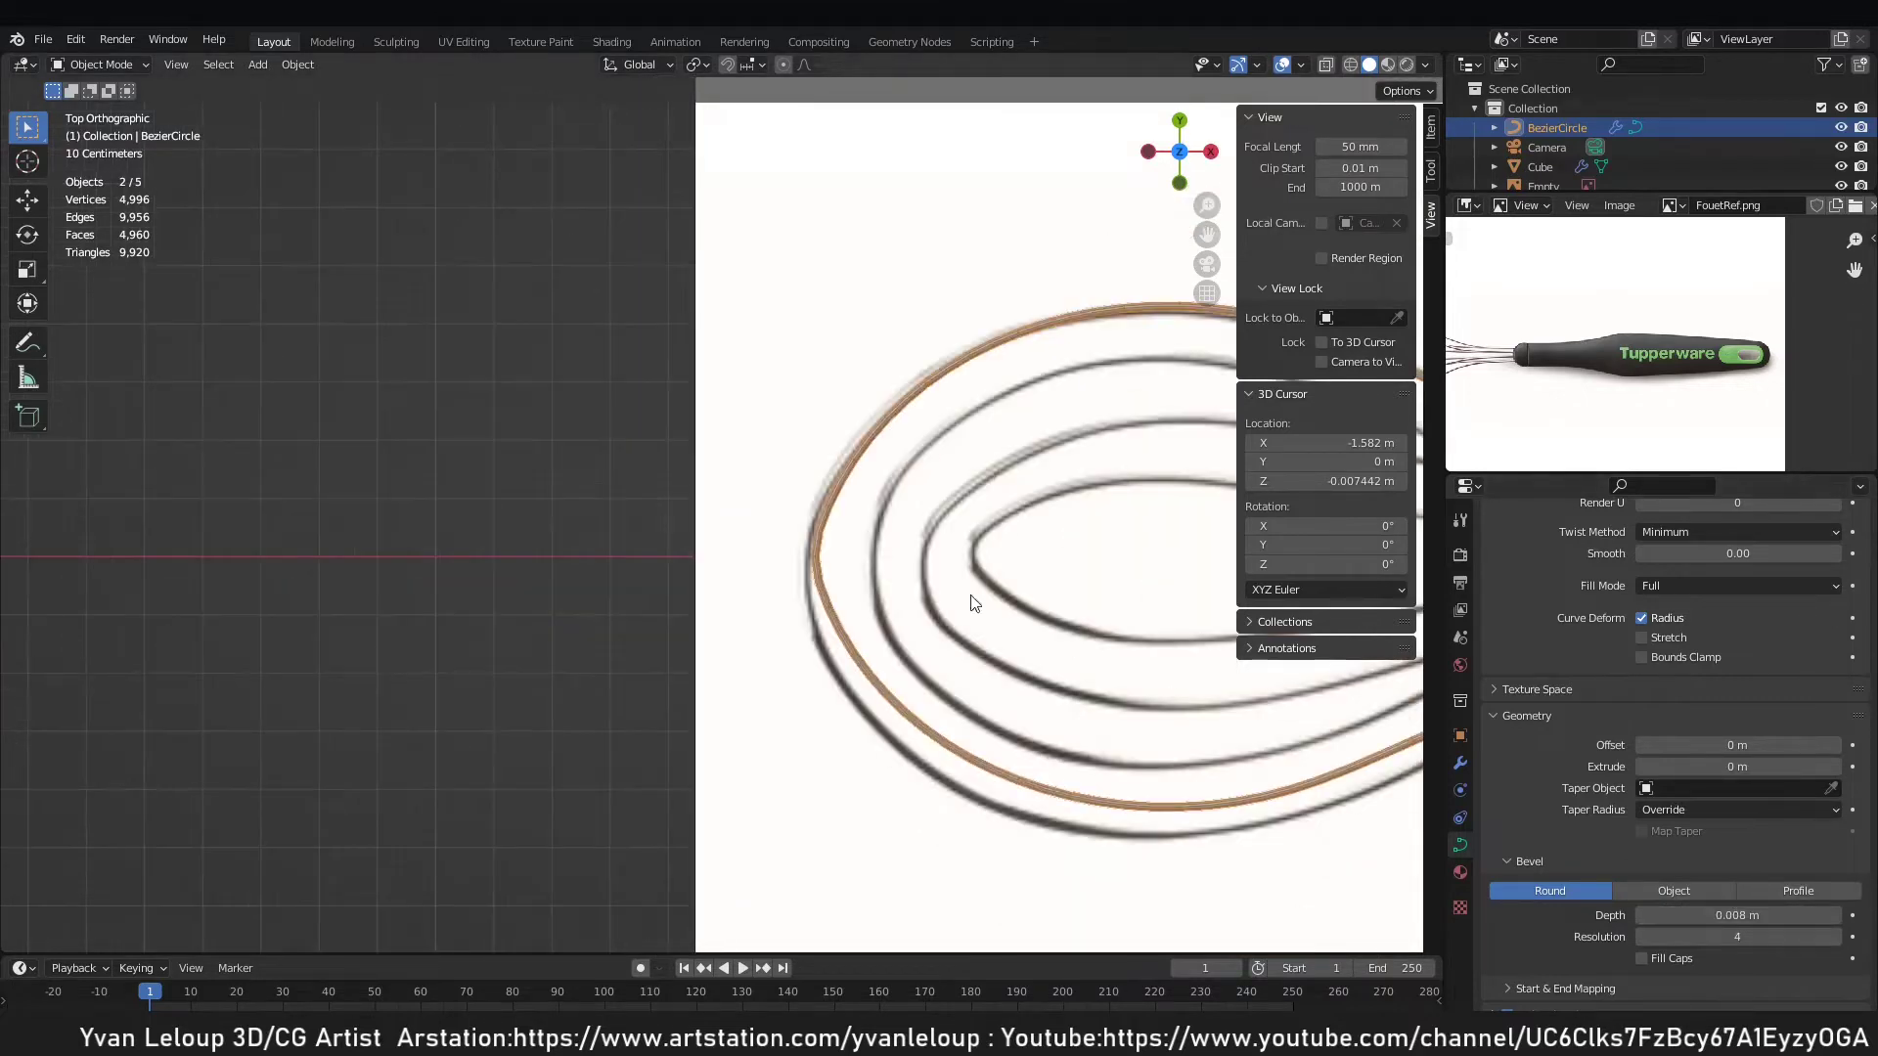
pyautogui.moveTo(973, 599); pyautogui.dragTo(788, 565, button='middle')
pyautogui.scroll(-2, 789, 573)
pyautogui.press('KP_7')
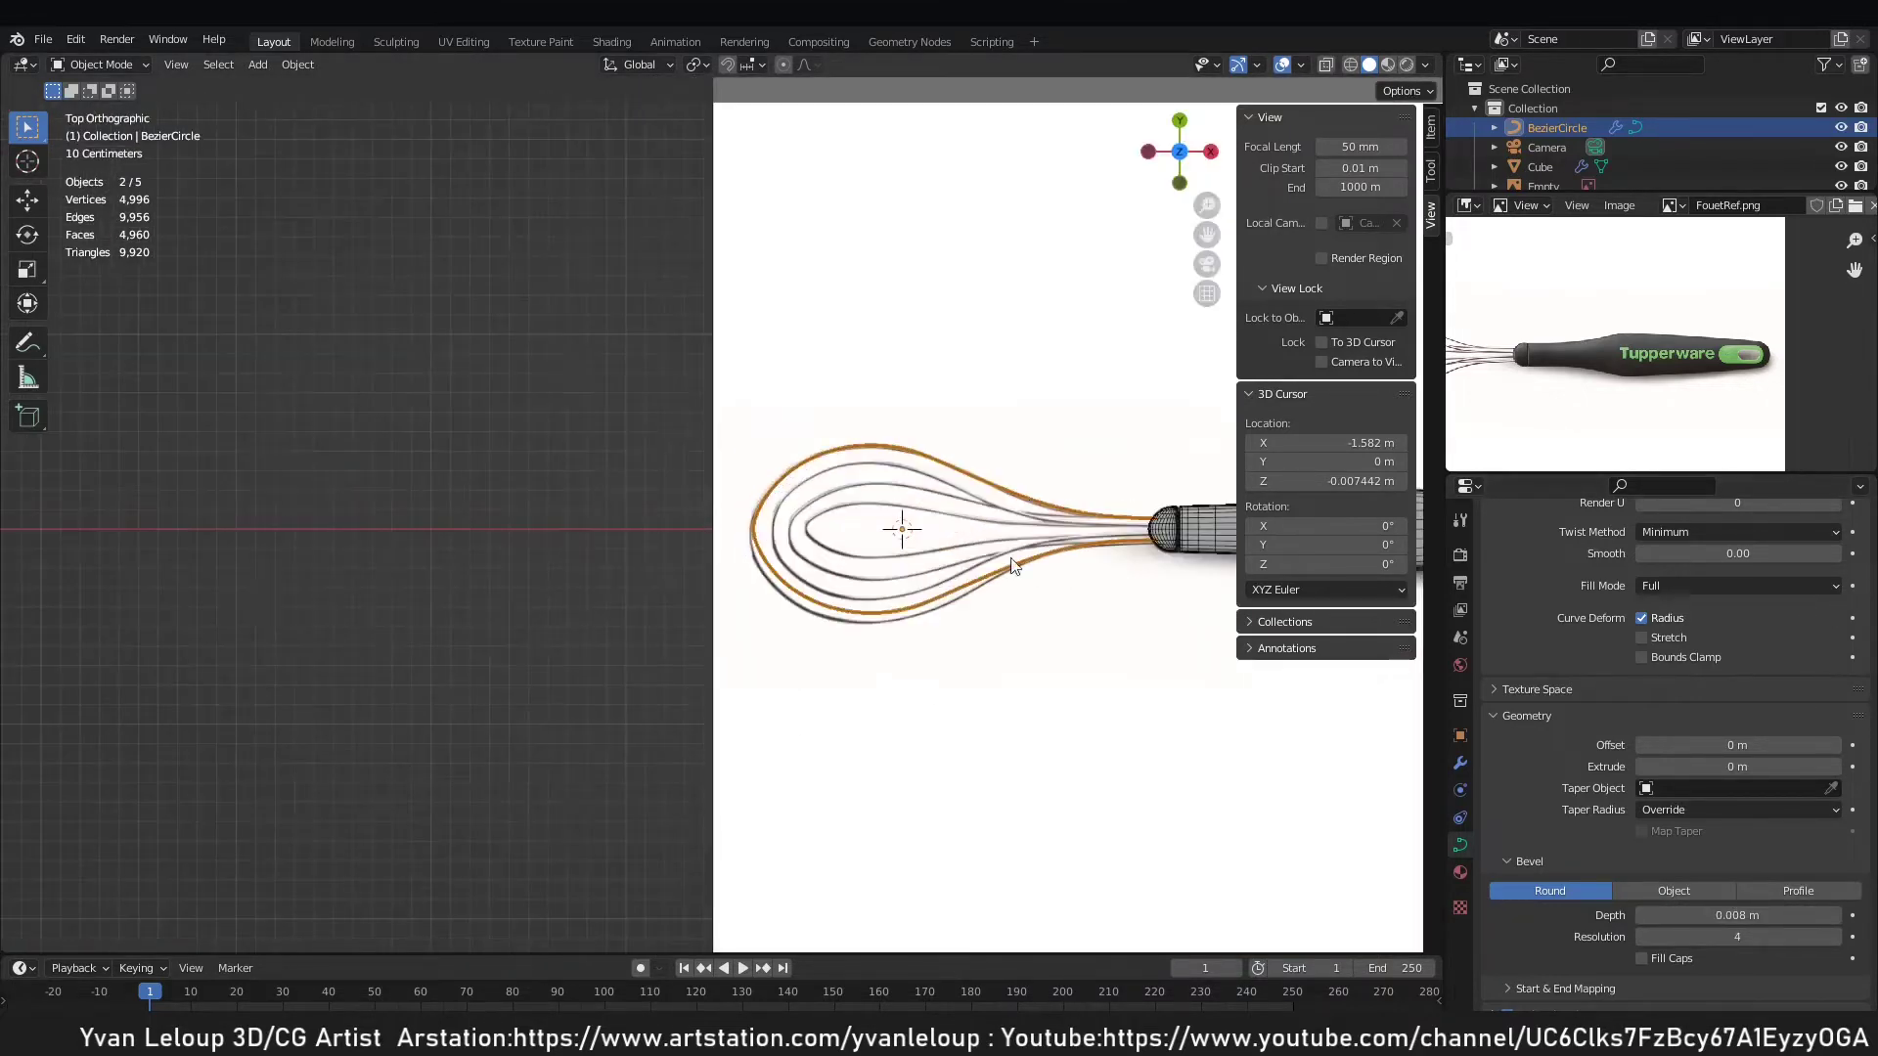
# Check the outer wire loop against the reference and snap the 3D cursor to X -1.6 m, Y 0 m, Z 0 m.
pyautogui.scroll(2, 939, 438)
pyautogui.scroll(1, 906, 462)
pyautogui.keyDown('shift'); pyautogui.moveTo(1115, 449); pyautogui.dragTo(783, 467, button='middle'); pyautogui.keyUp('shift')
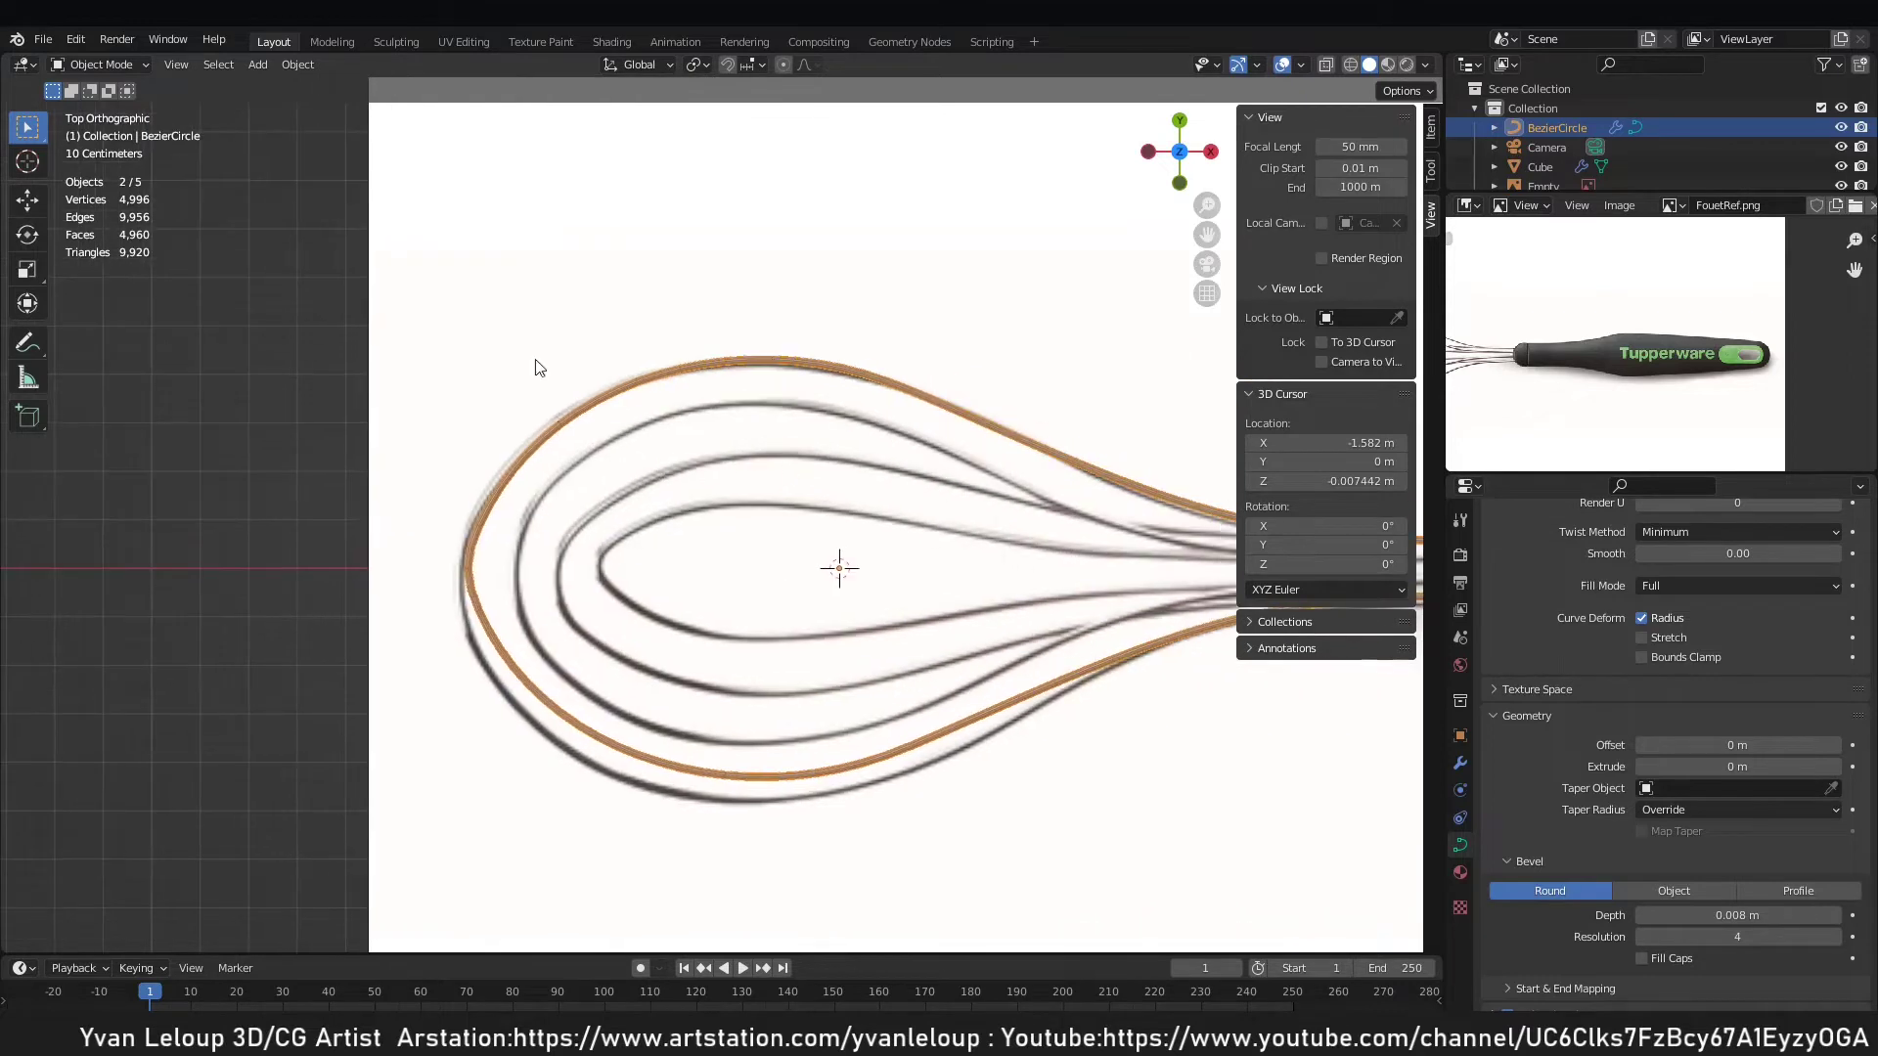
pyautogui.keyDown('shift'); pyautogui.moveTo(1079, 486); pyautogui.dragTo(678, 439, button='middle'); pyautogui.keyUp('shift')
pyautogui.keyDown('shift'); pyautogui.moveTo(144, 332); pyautogui.dragTo(440, 370, button='middle'); pyautogui.keyUp('shift')
pyautogui.scroll(1, 439, 370)
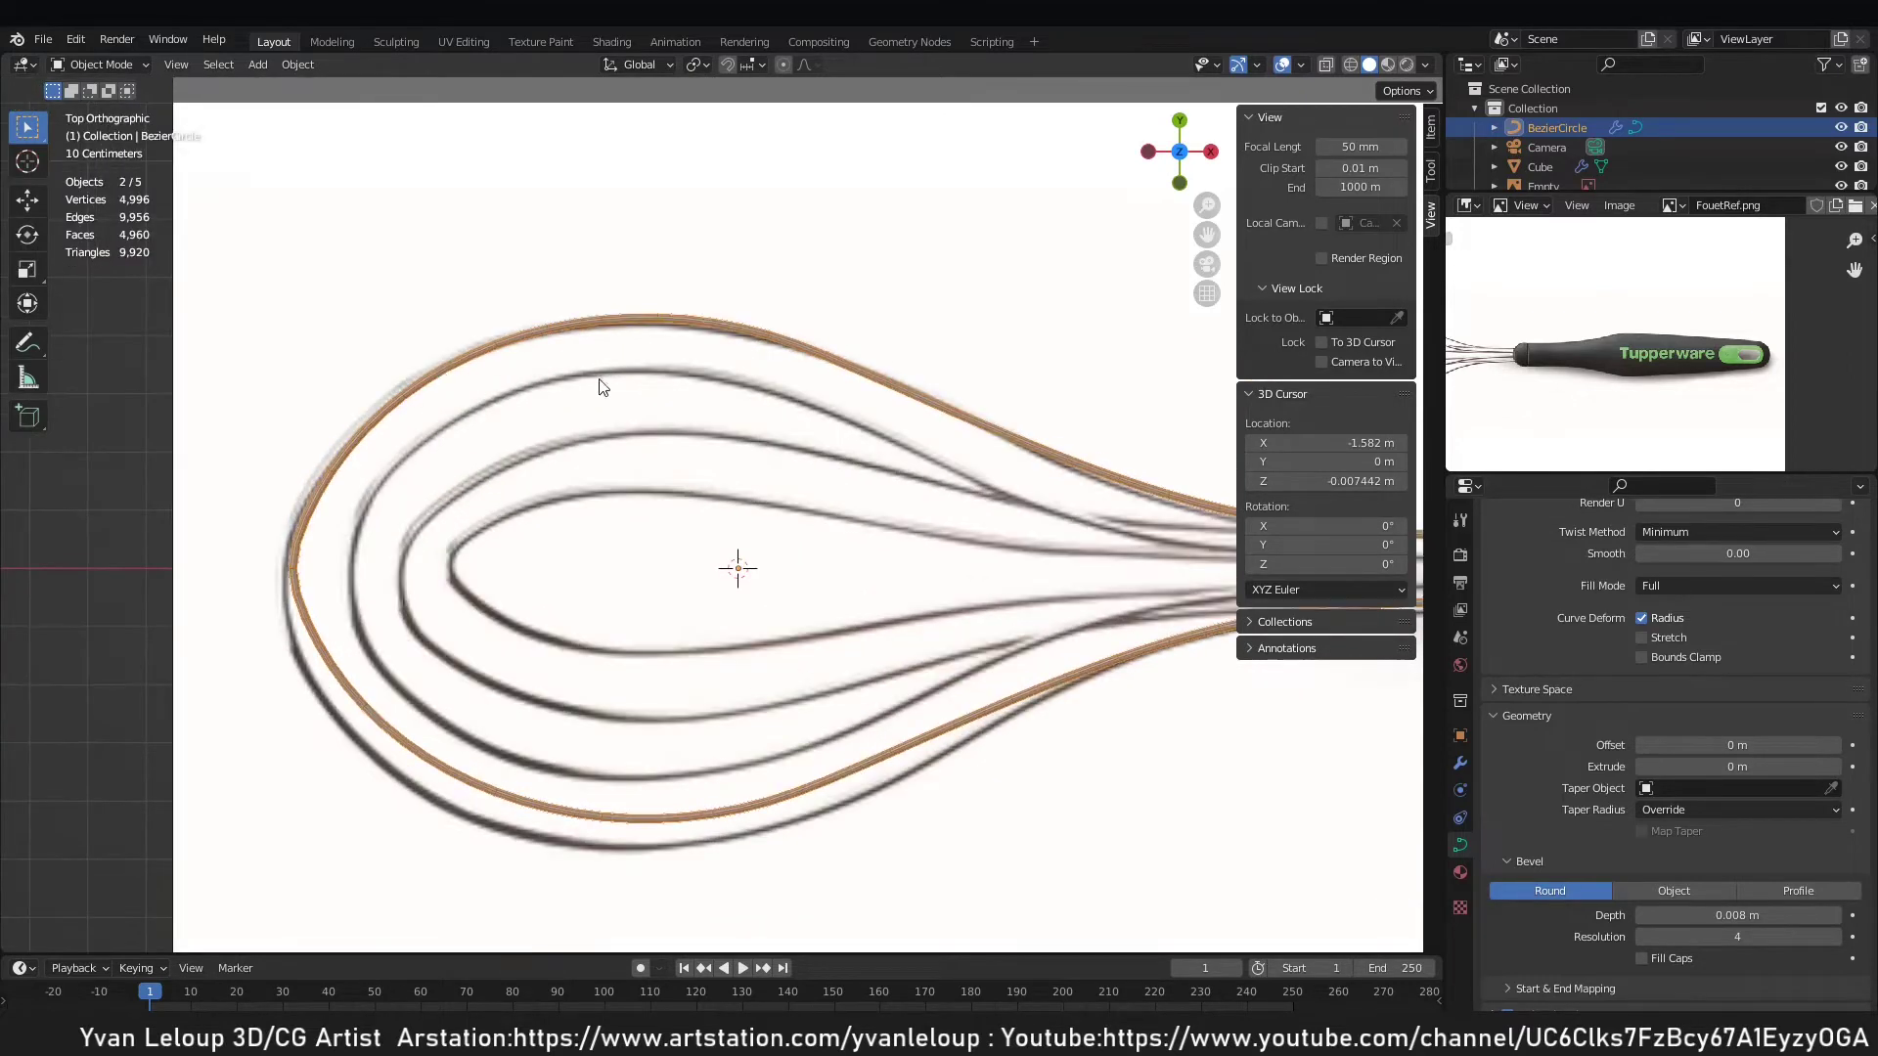
pyautogui.keyDown('shift'); pyautogui.moveTo(599, 380); pyautogui.dragTo(458, 384, button='middle'); pyautogui.keyUp('shift')
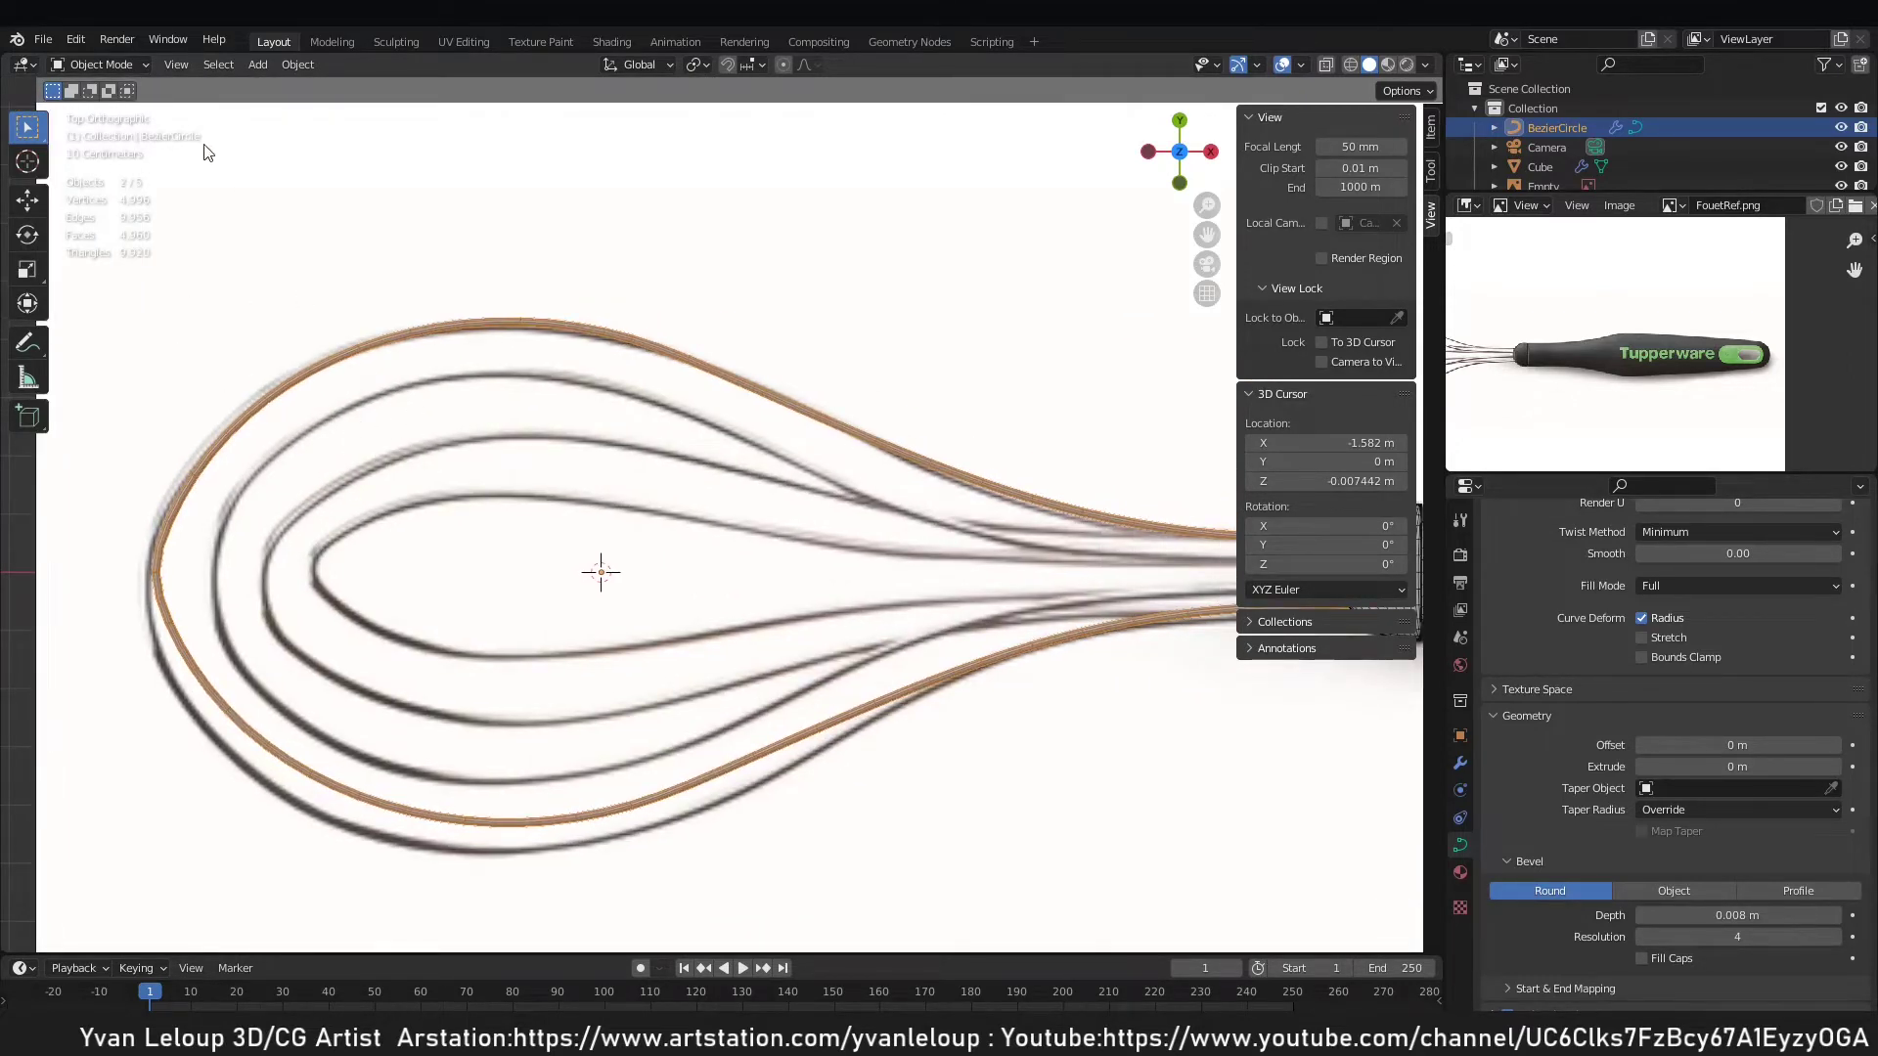
pyautogui.hotkey('shift', 's')
pyautogui.click(364, 389)
# Duplicate the outer wire loop about 0.09 m toward the handle and scale the copy's control points to 0.746 along Y.
pyautogui.hotkey('shift', 'd')
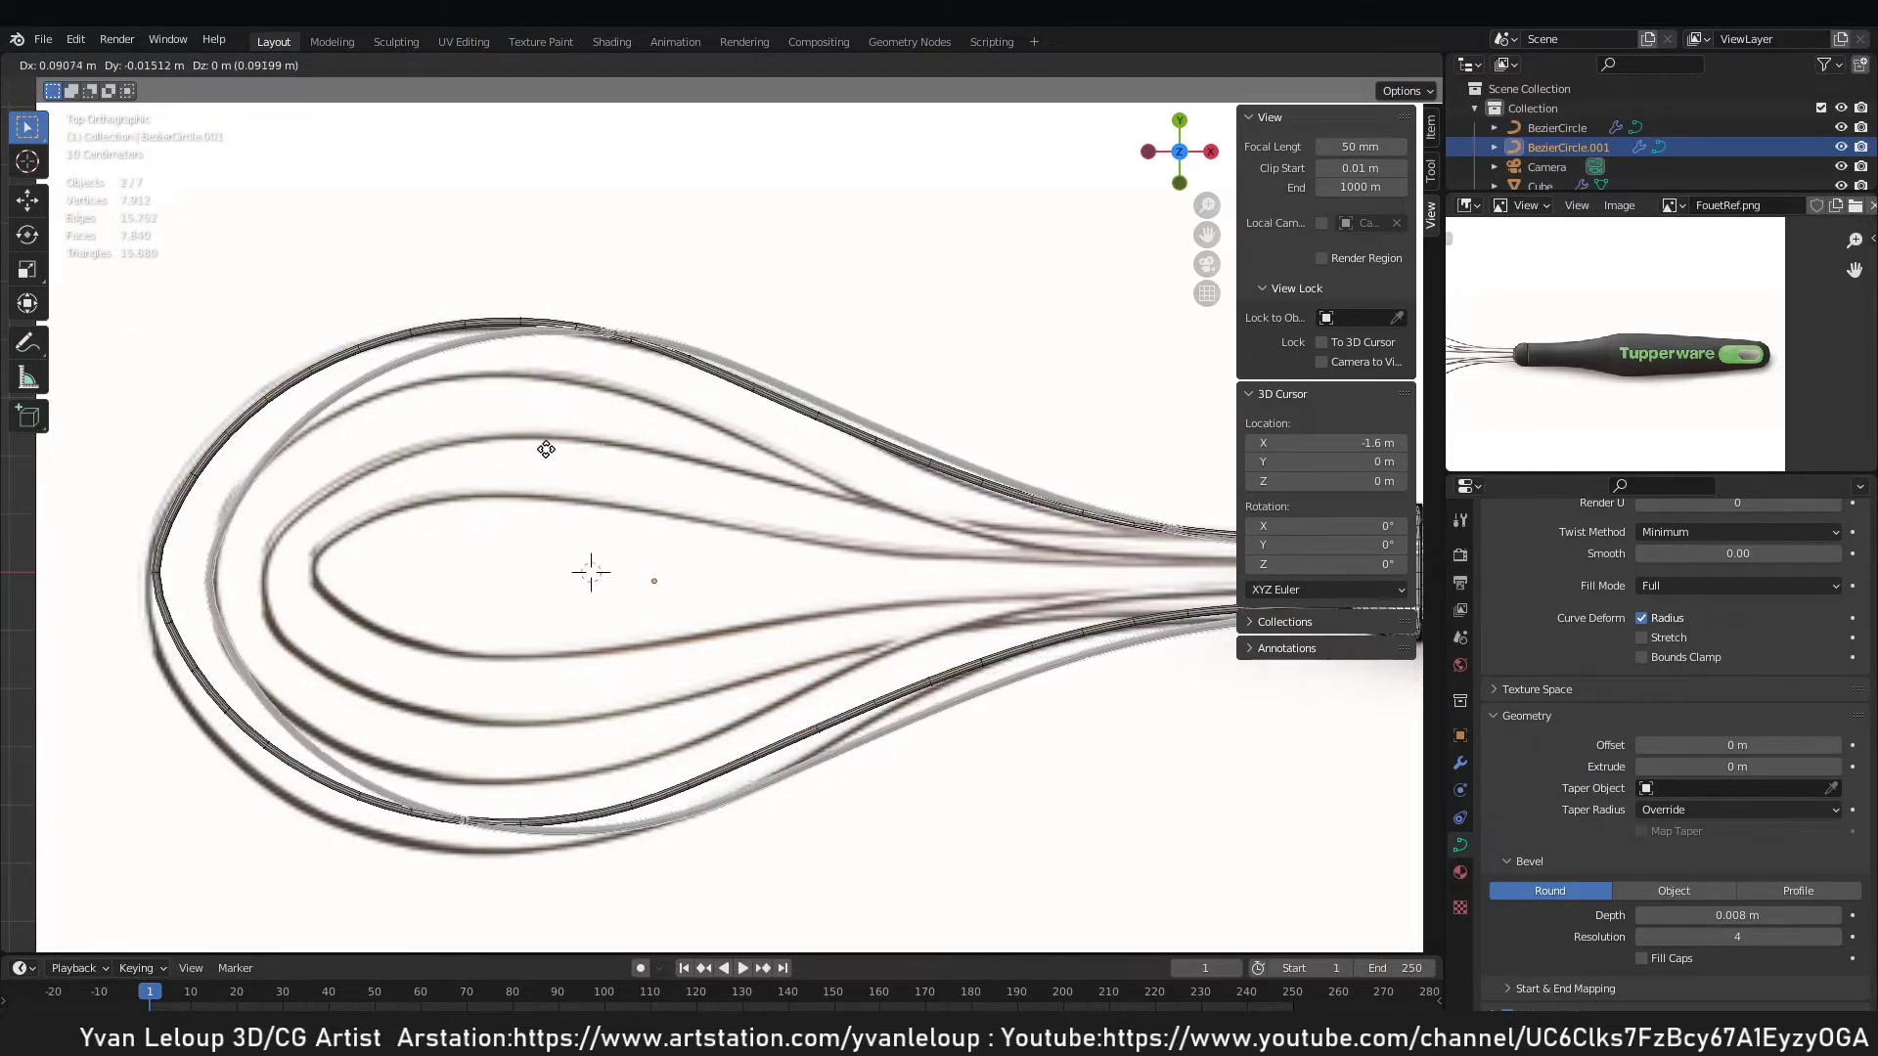
pyautogui.click(547, 453)
pyautogui.press('Tab')
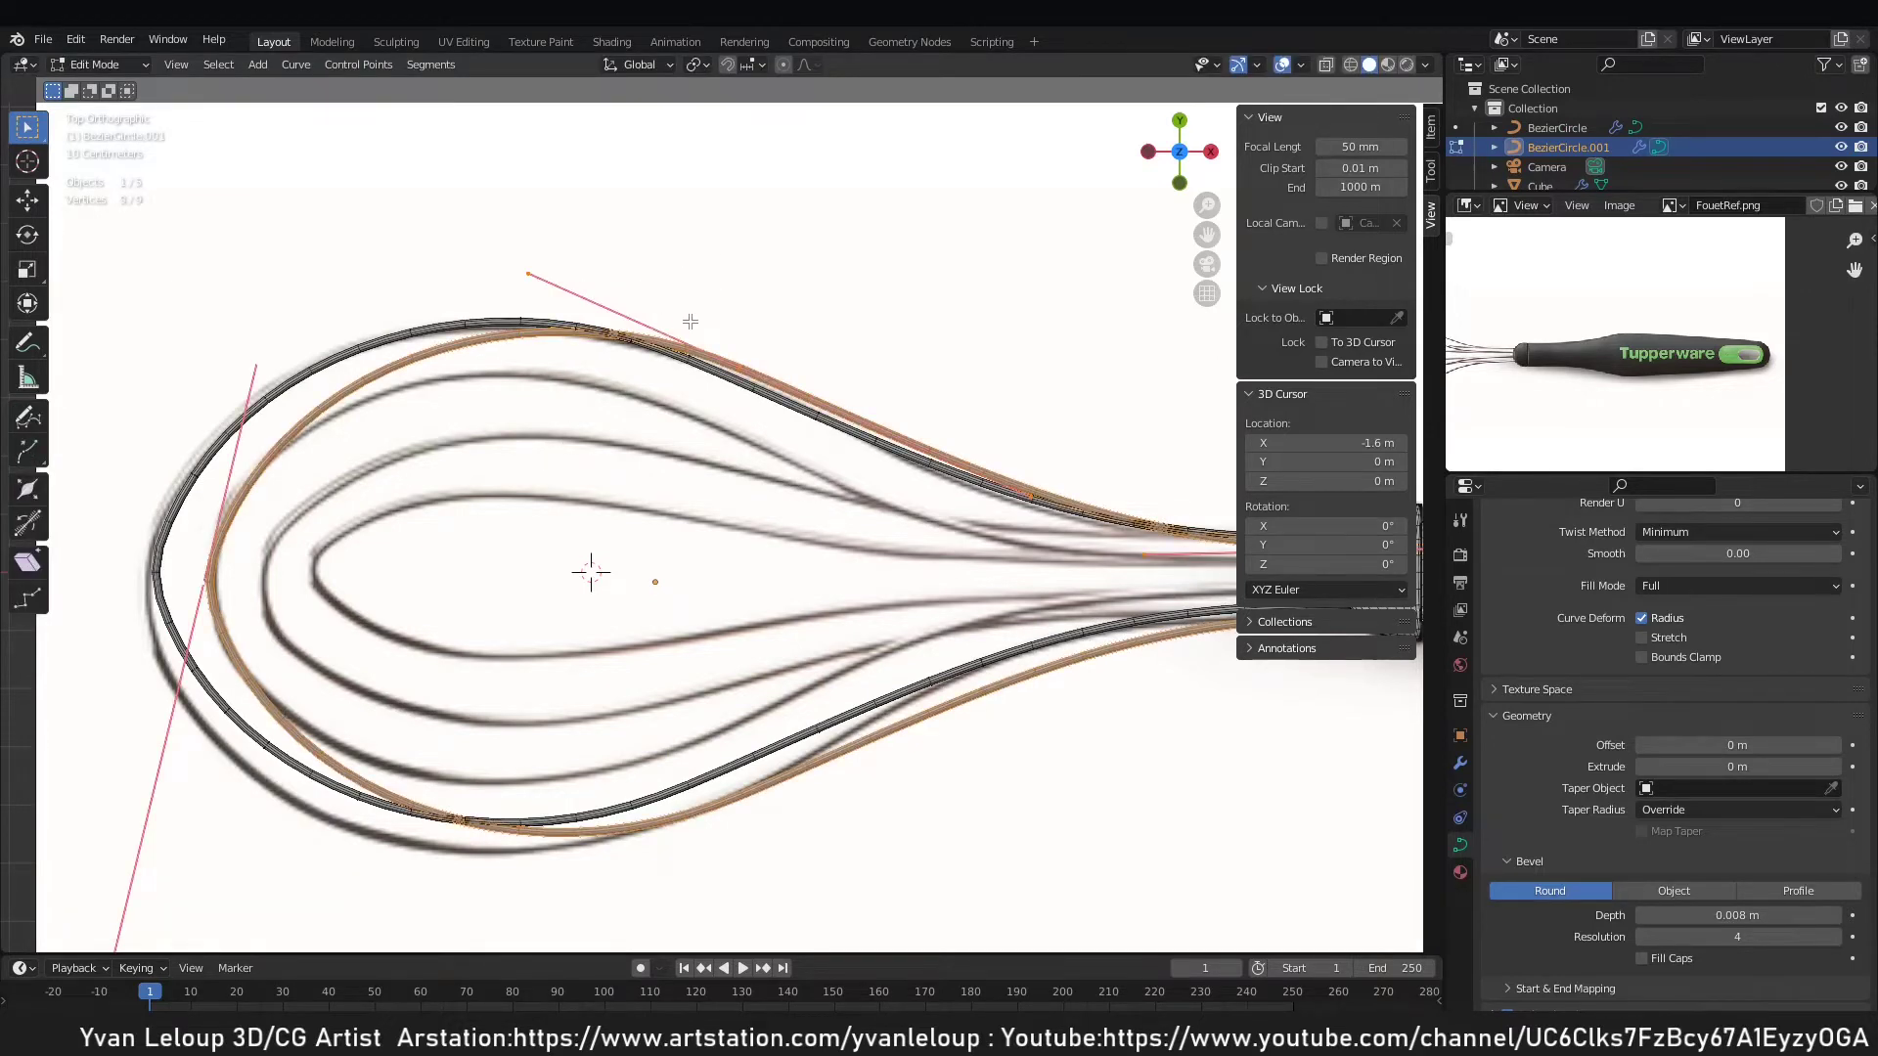
pyautogui.scroll(-3, 763, 327)
pyautogui.press('s')
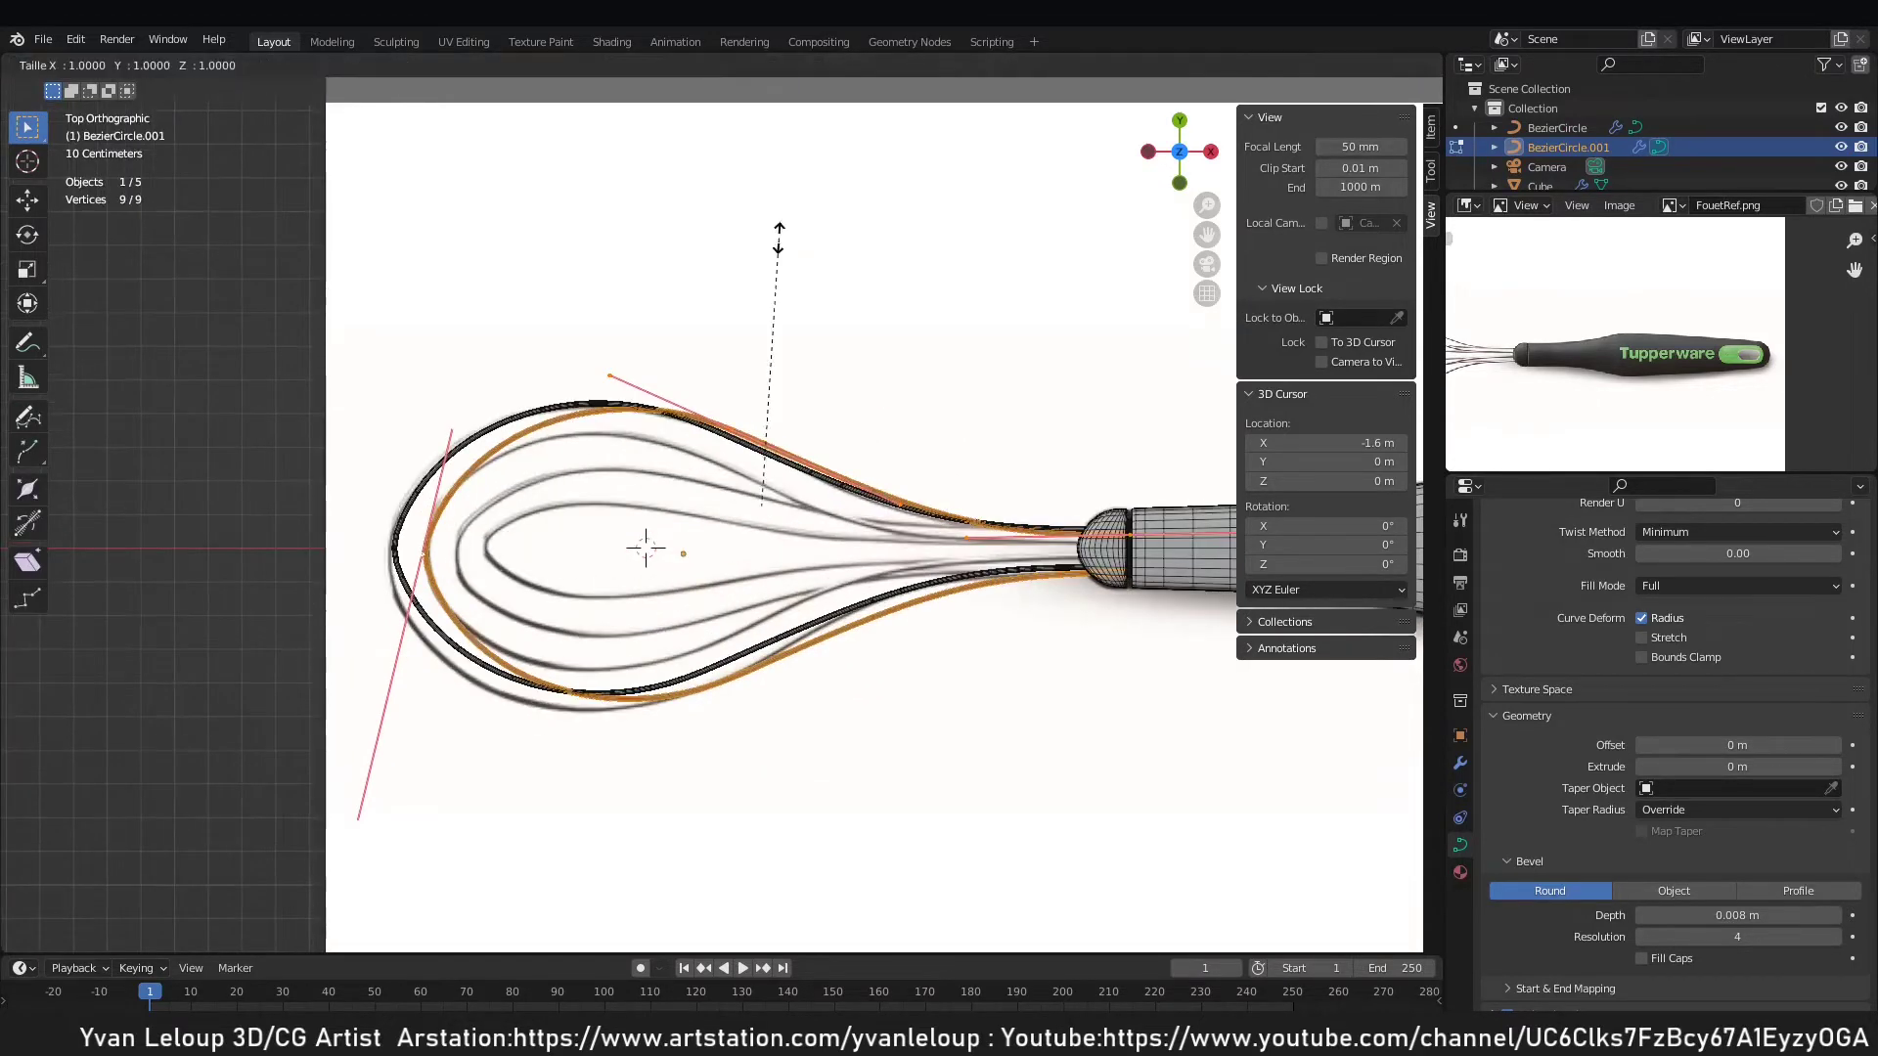
pyautogui.press('y')
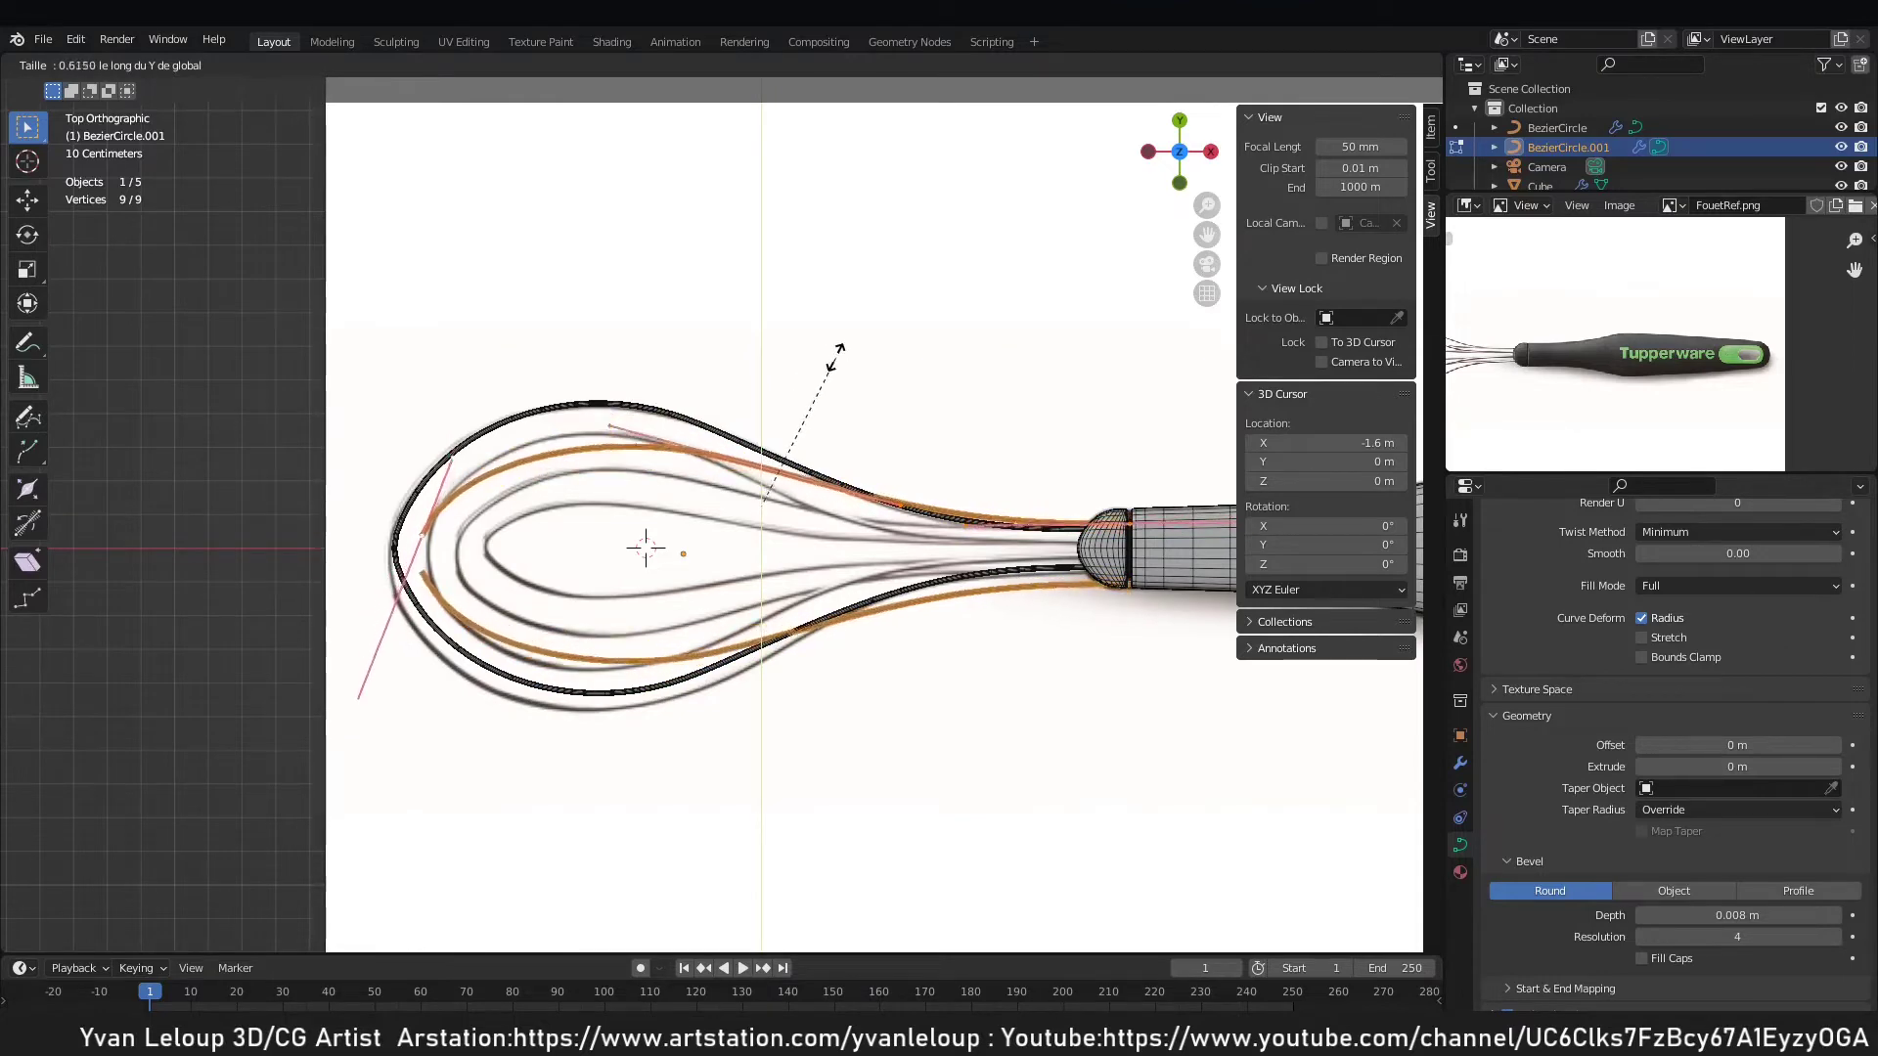
pyautogui.click(845, 323)
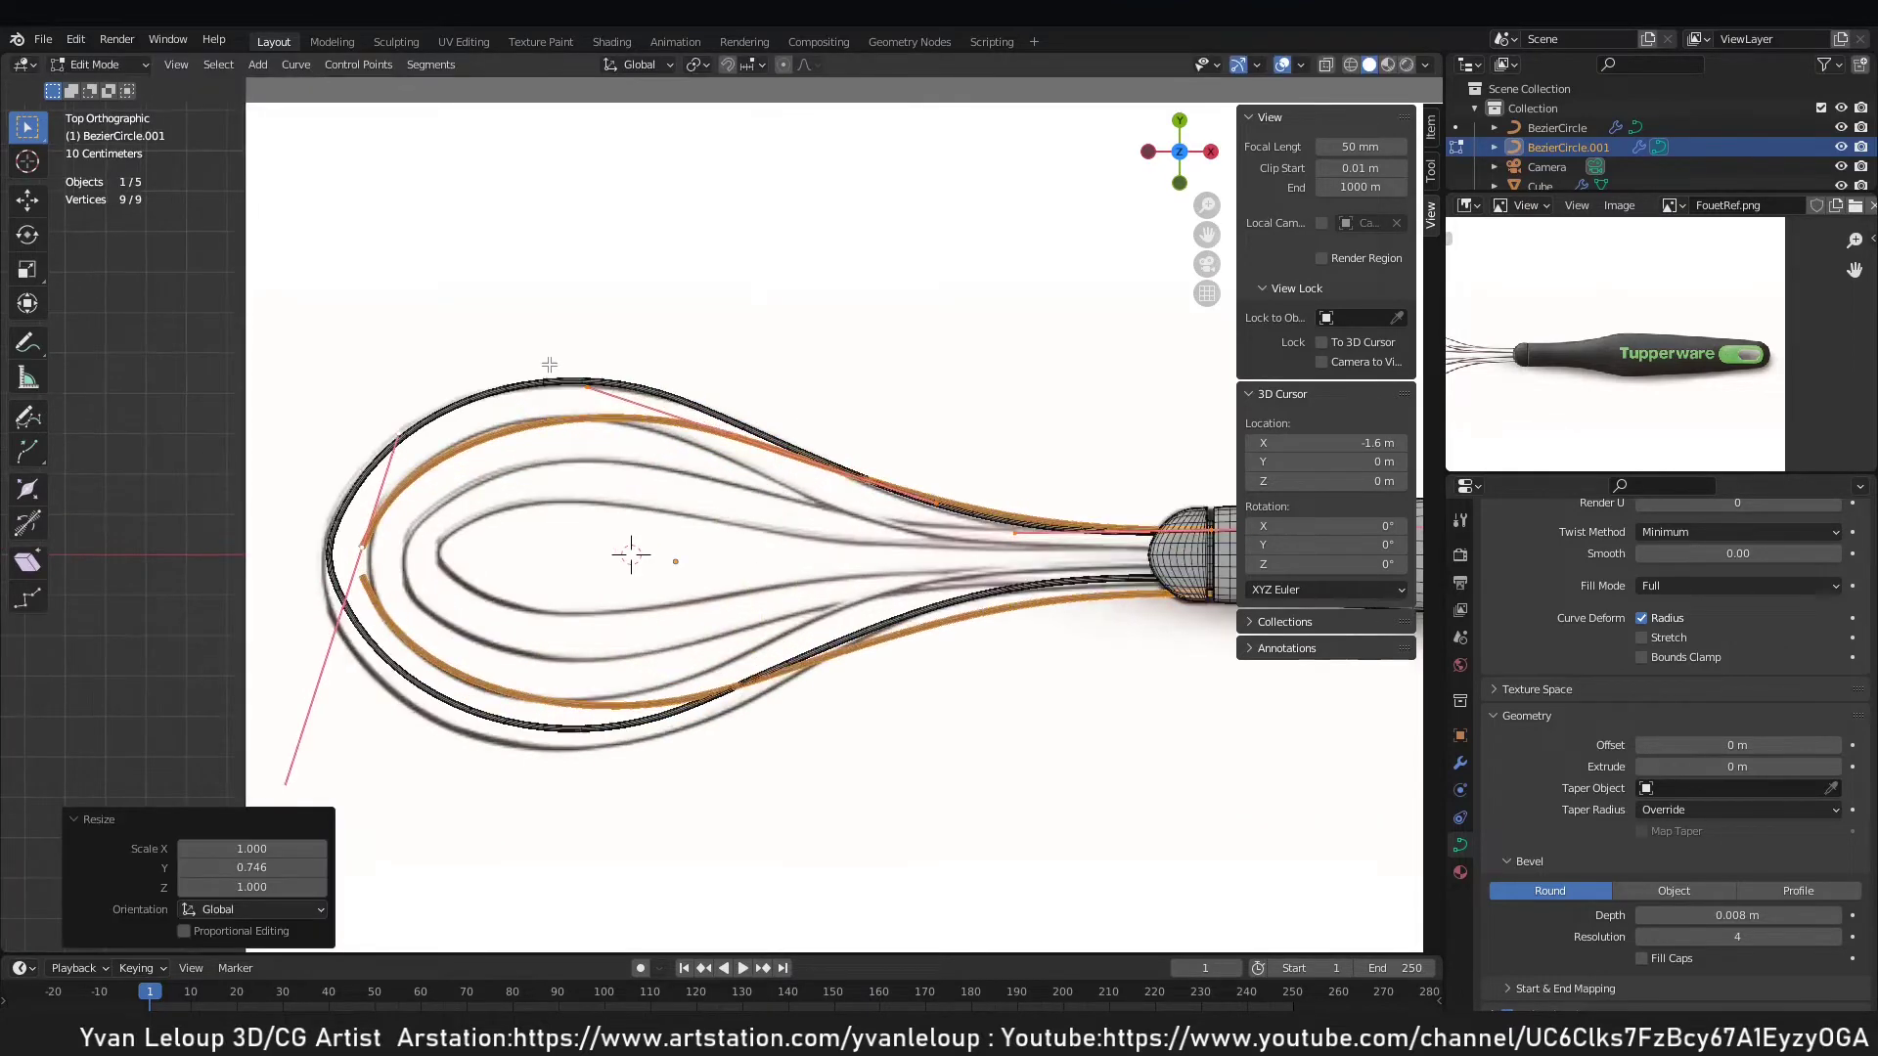
# Move the copy's tip control point about 0.011 m in X and -0.032 m in Y onto the reference's second loop.
pyautogui.scroll(5, 545, 441)
pyautogui.click(558, 525)
pyautogui.scroll(1, 557, 525)
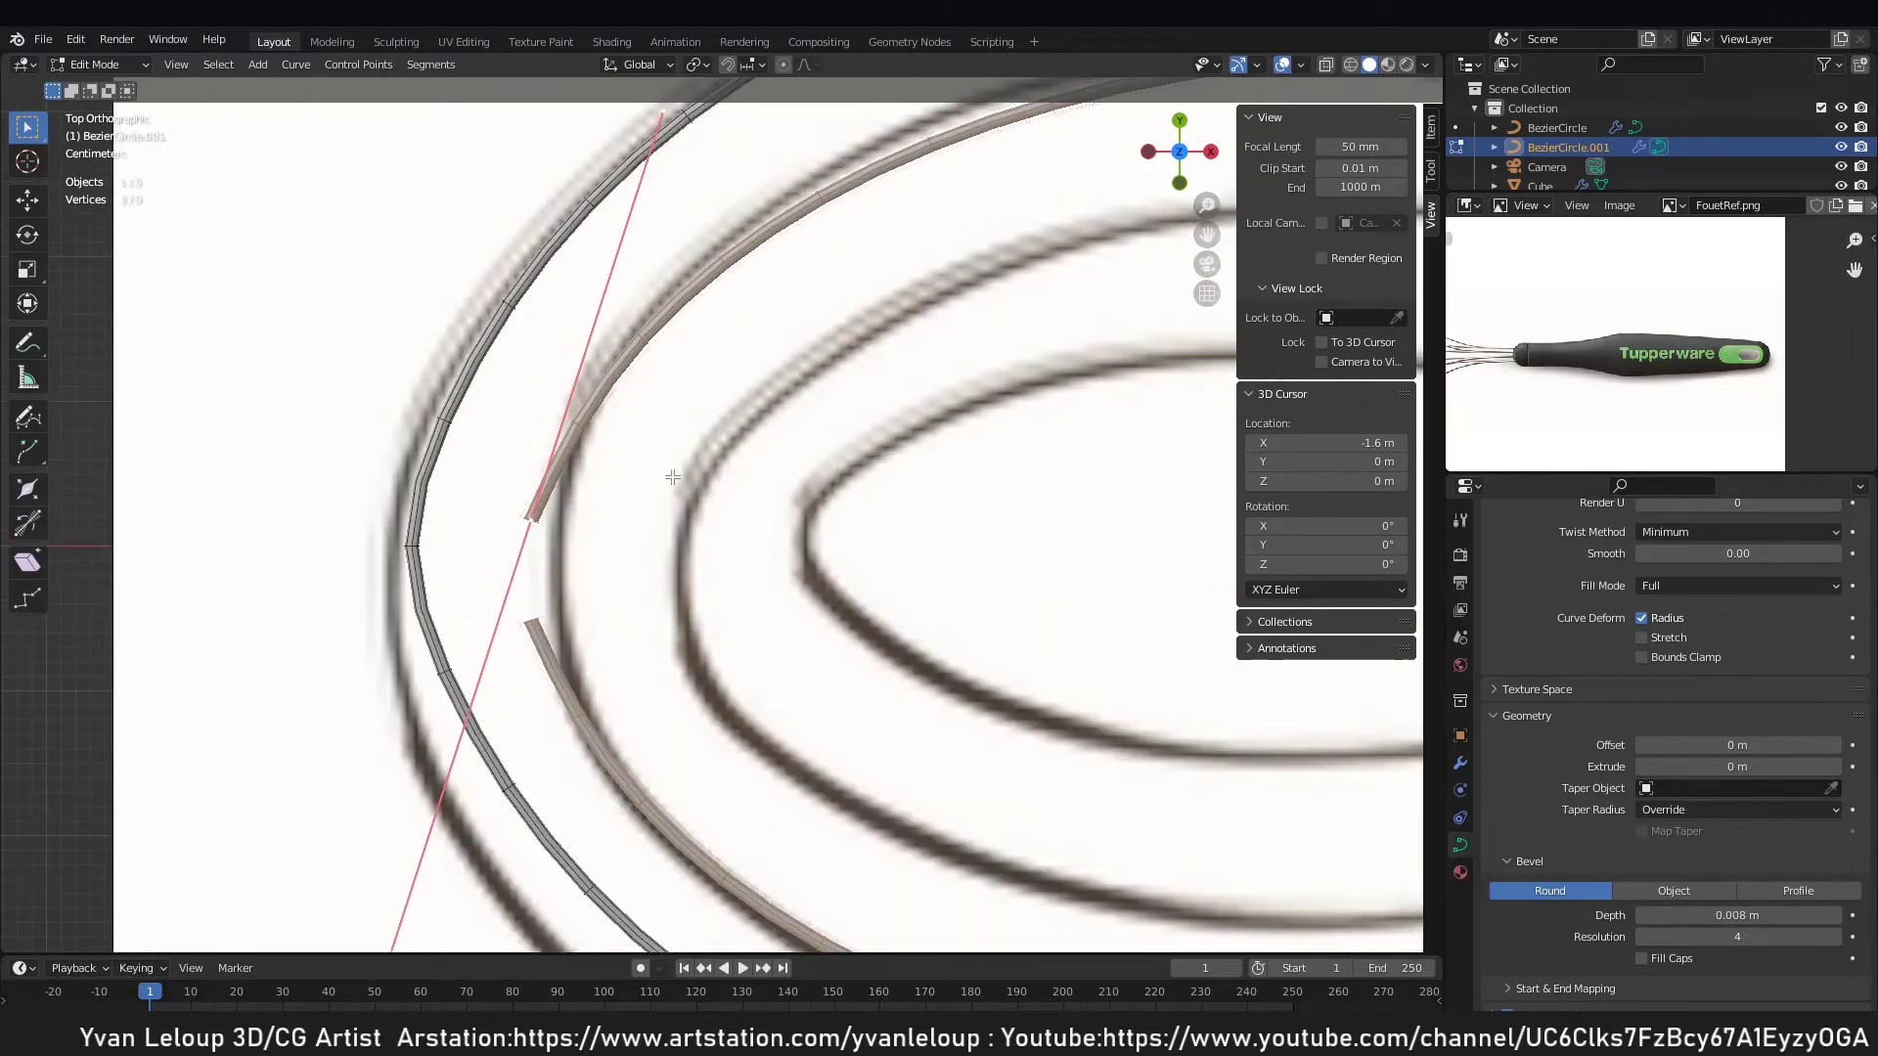
pyautogui.press('g')
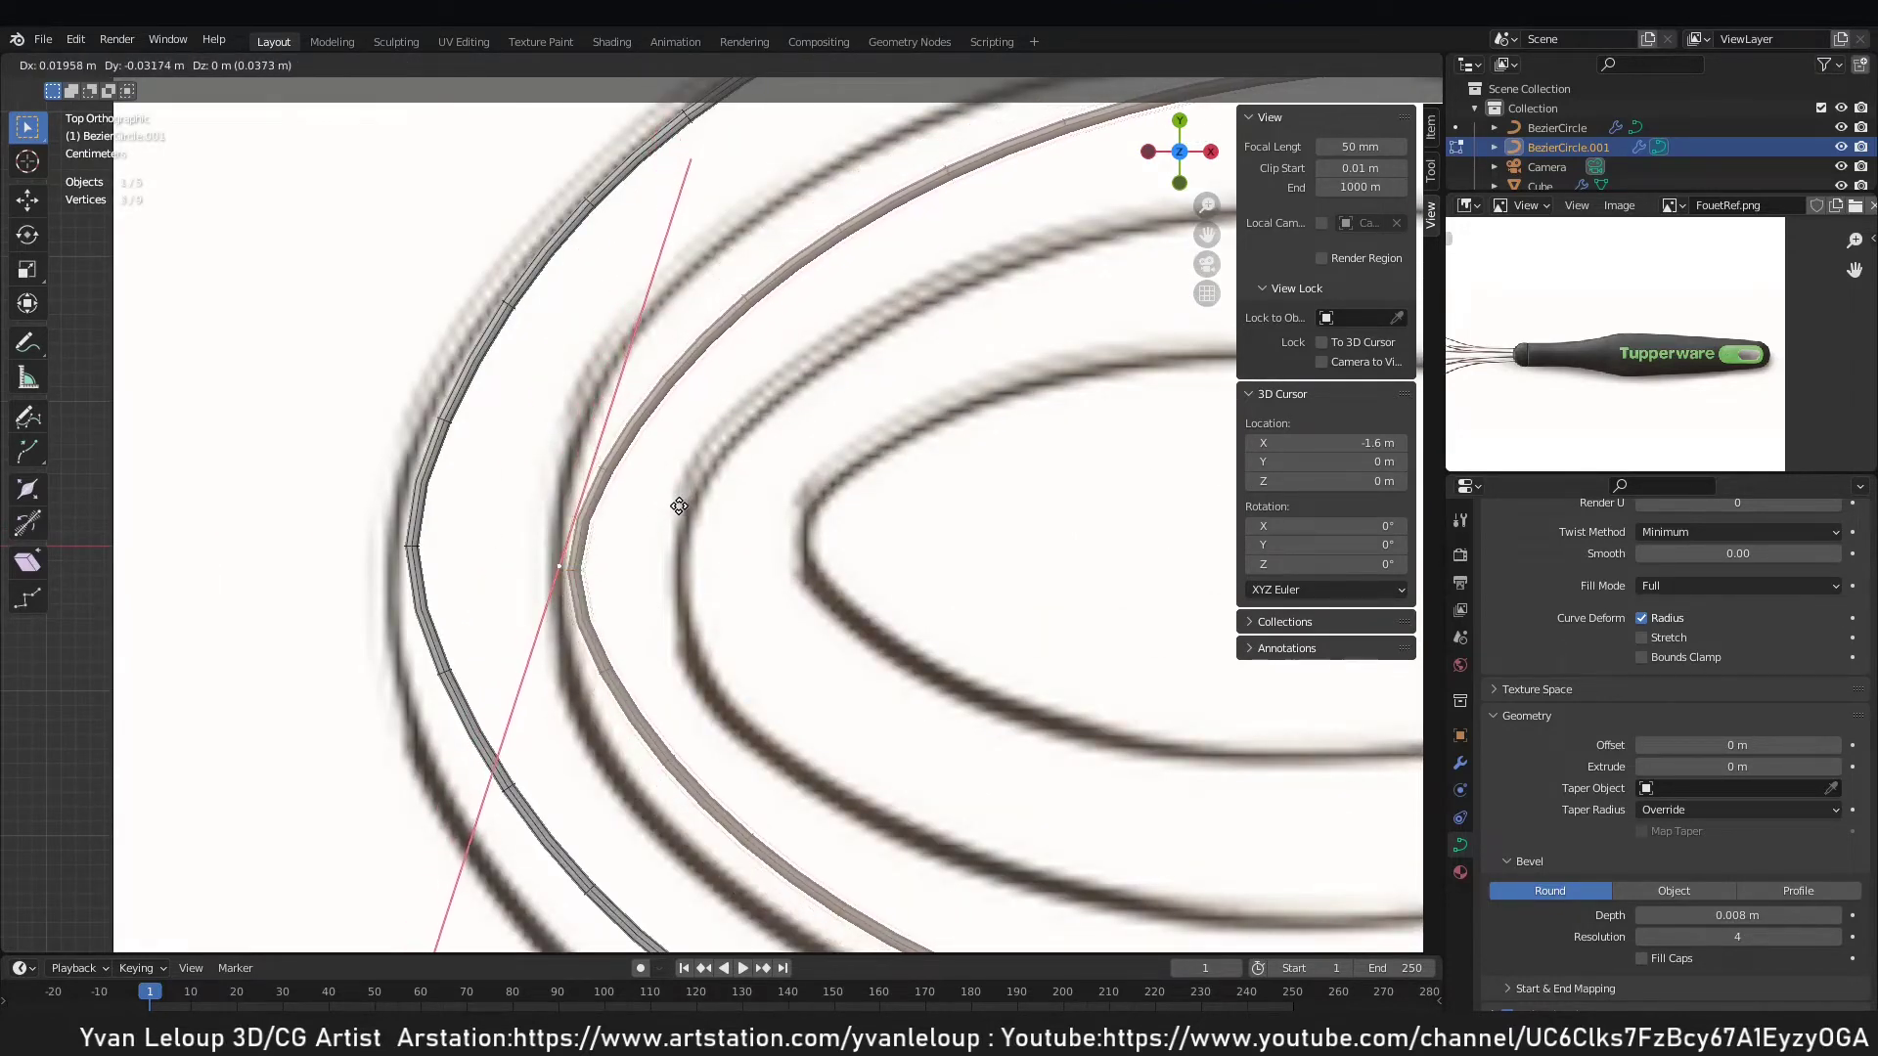
pyautogui.click(679, 503)
# Shift the copy's shoulder point toward the tip and move the tip point's handle about -0.029 m in X and 0.022 m in Y.
pyautogui.scroll(-6, 948, 321)
pyautogui.scroll(2, 949, 321)
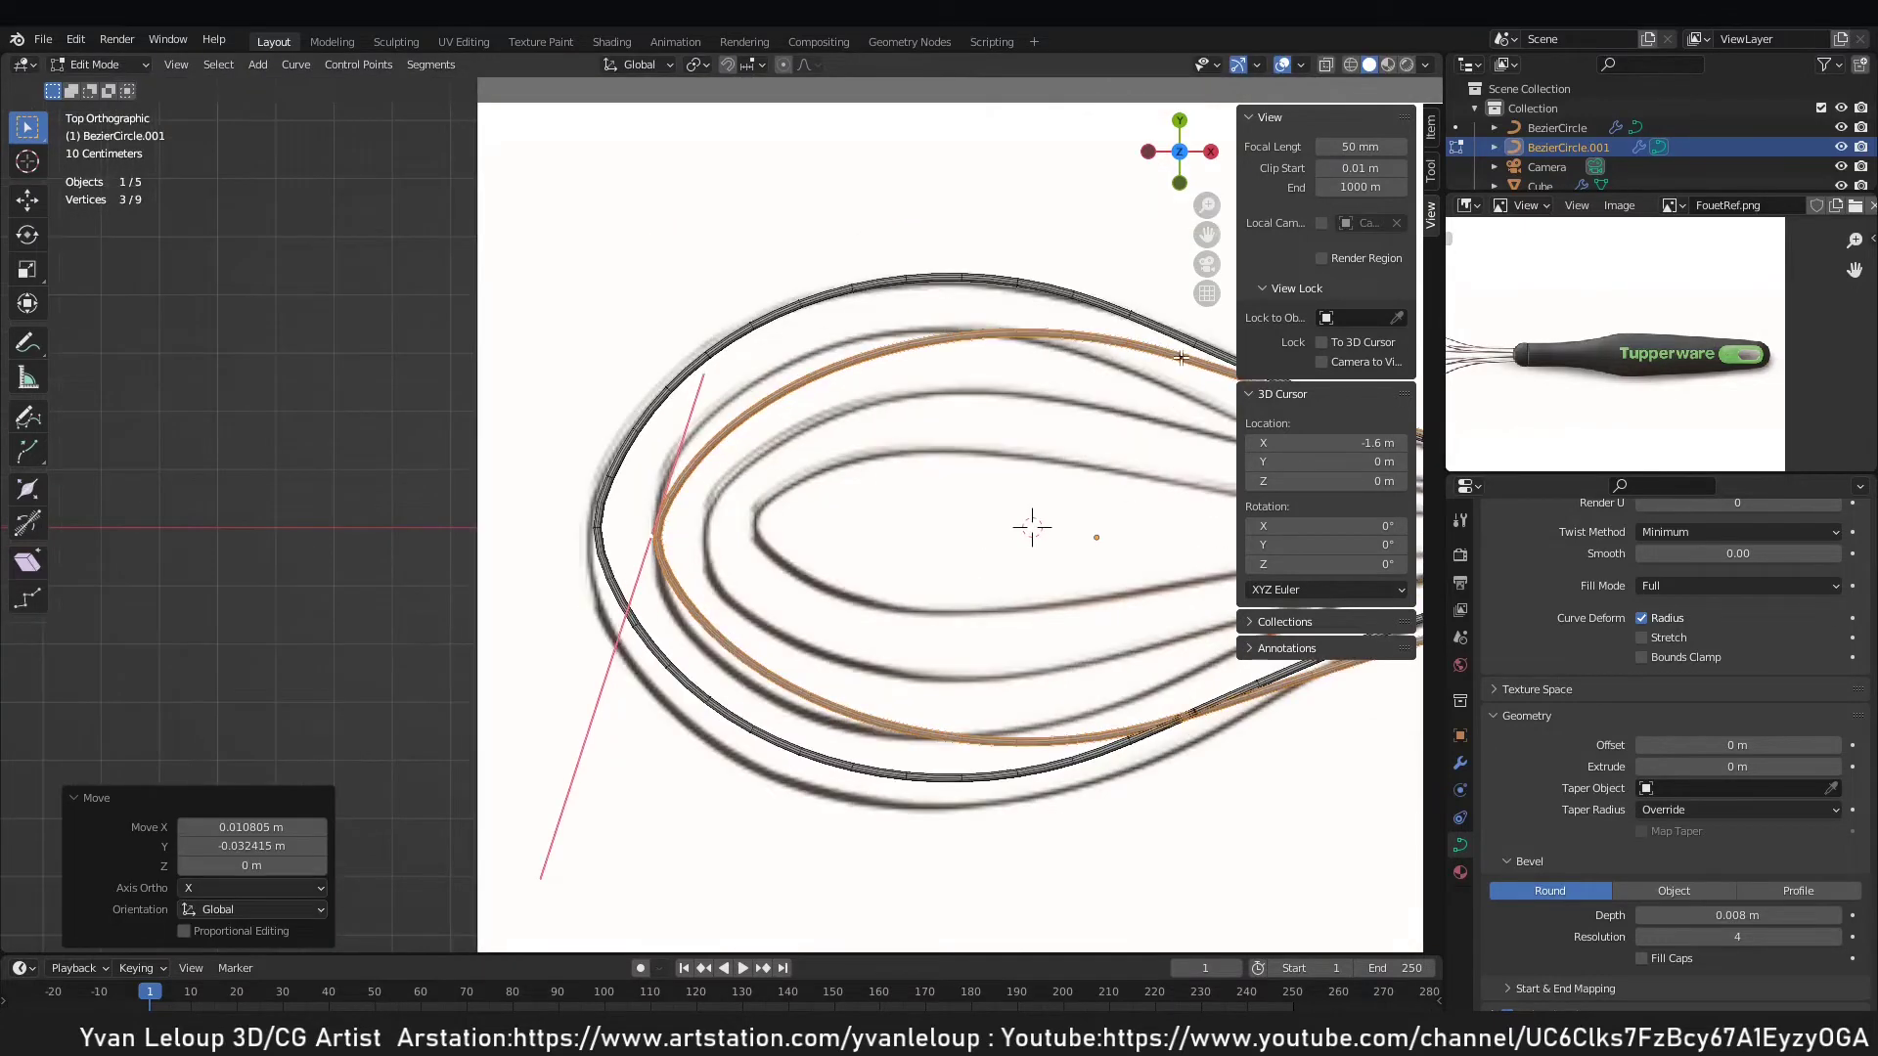
pyautogui.click(944, 318)
pyautogui.press('g')
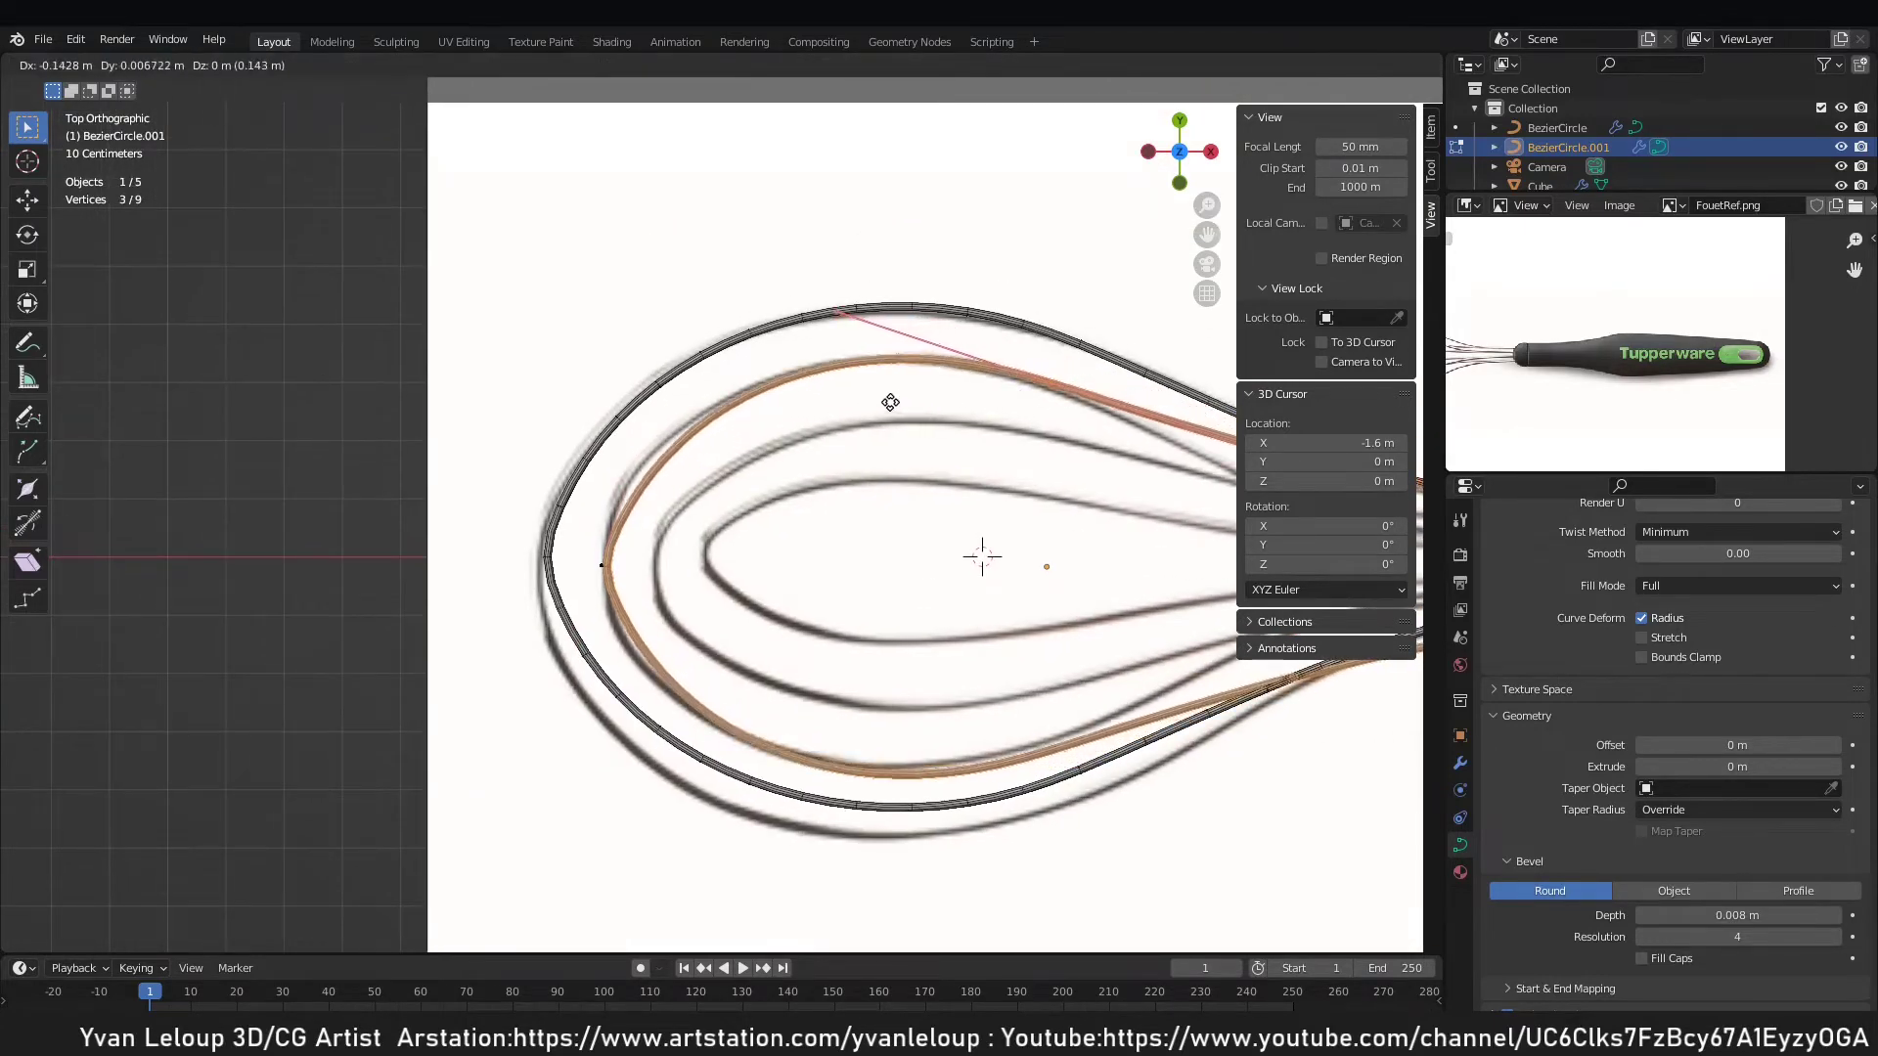
pyautogui.click(876, 403)
pyautogui.click(581, 545)
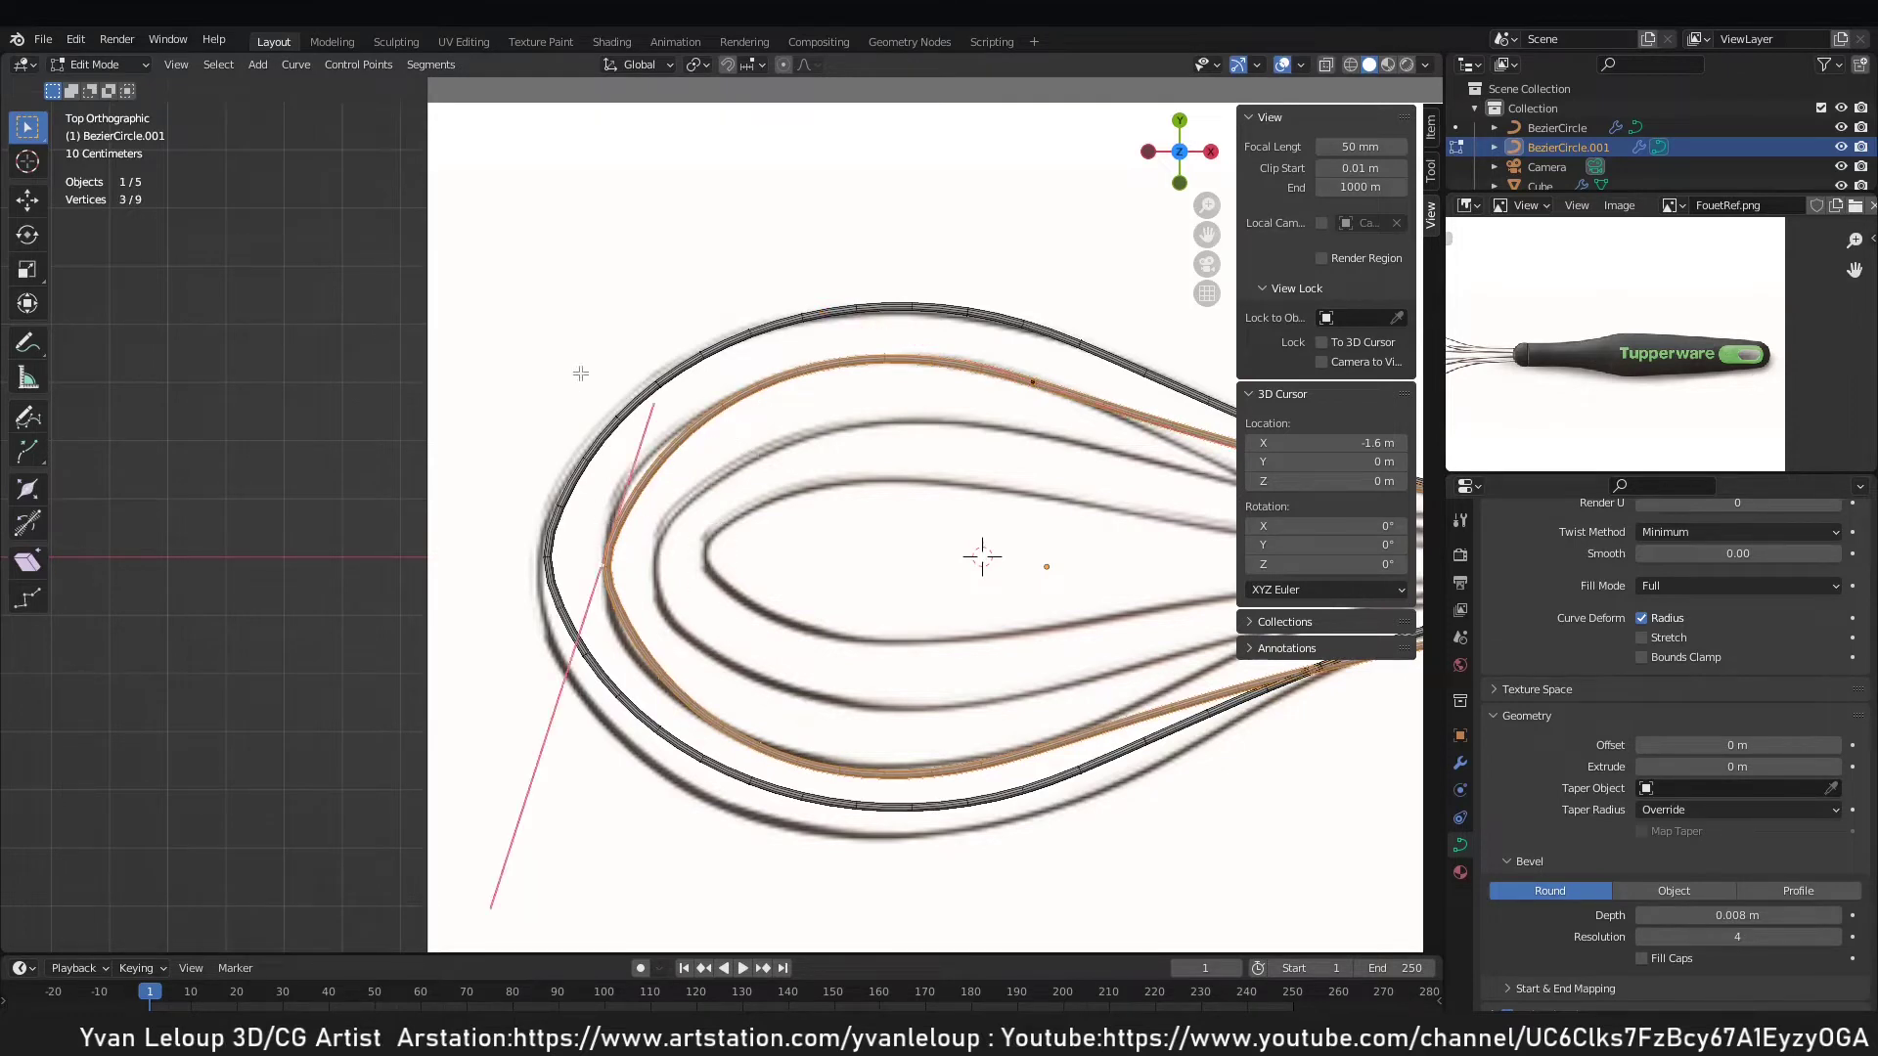
pyautogui.press('g')
pyautogui.click(878, 373)
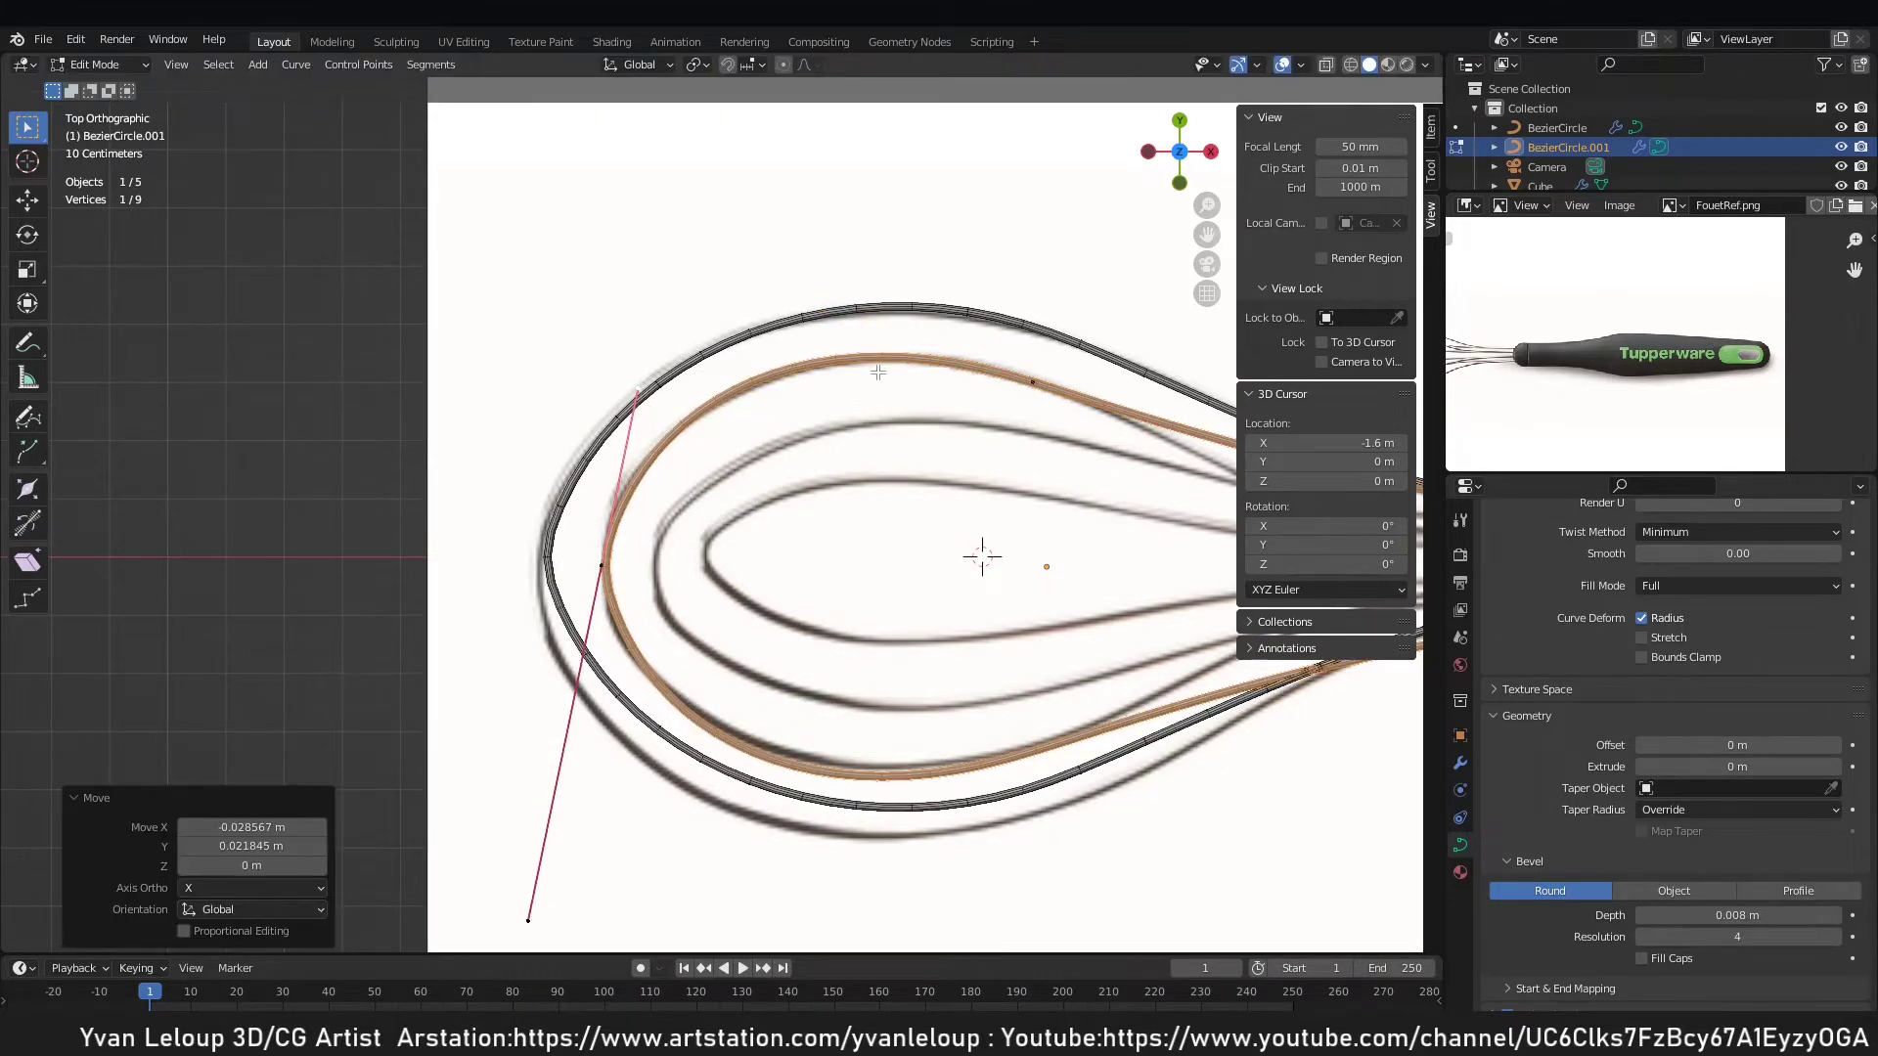
# Move the second loop's end control point closer to the centre line inside the handle's rounded cap, and fine-tune it along X.
pyautogui.scroll(-4, 1020, 369)
pyautogui.scroll(8, 849, 434)
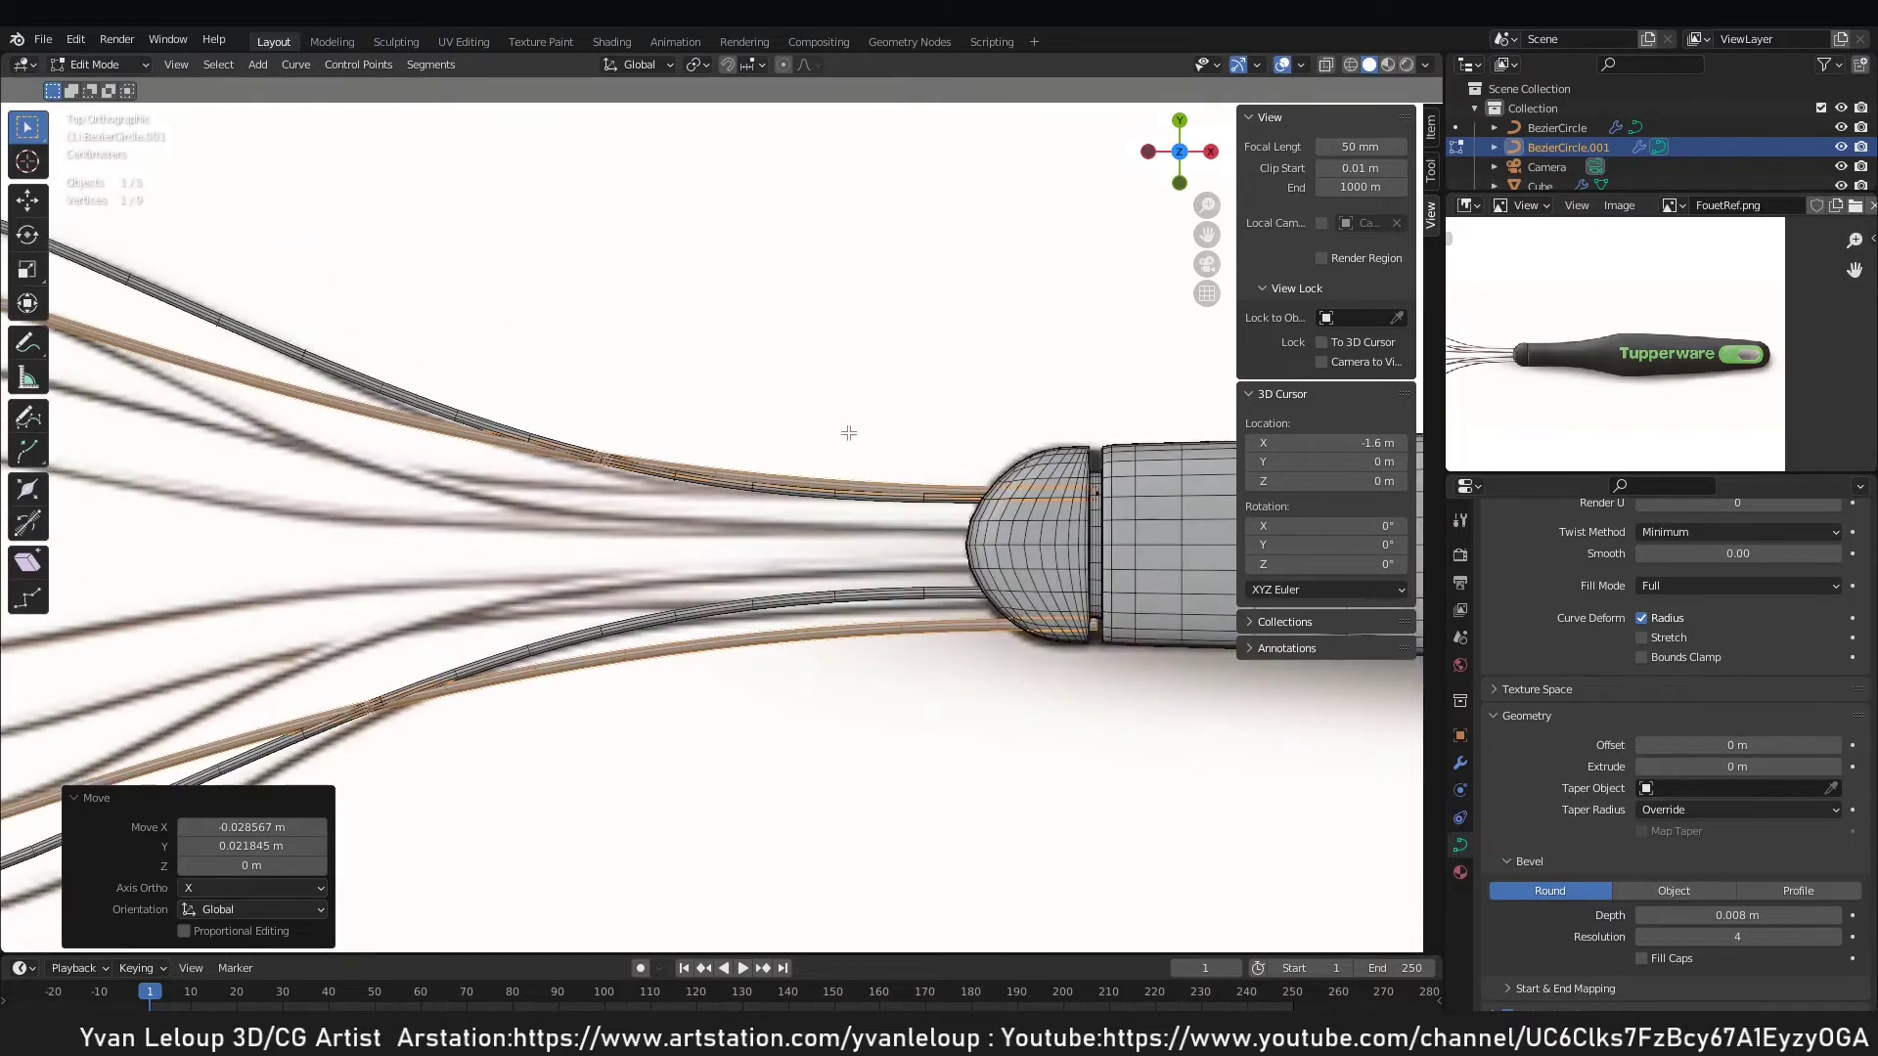
pyautogui.moveTo(1147, 515); pyautogui.dragTo(1145, 512)
pyautogui.press('g')
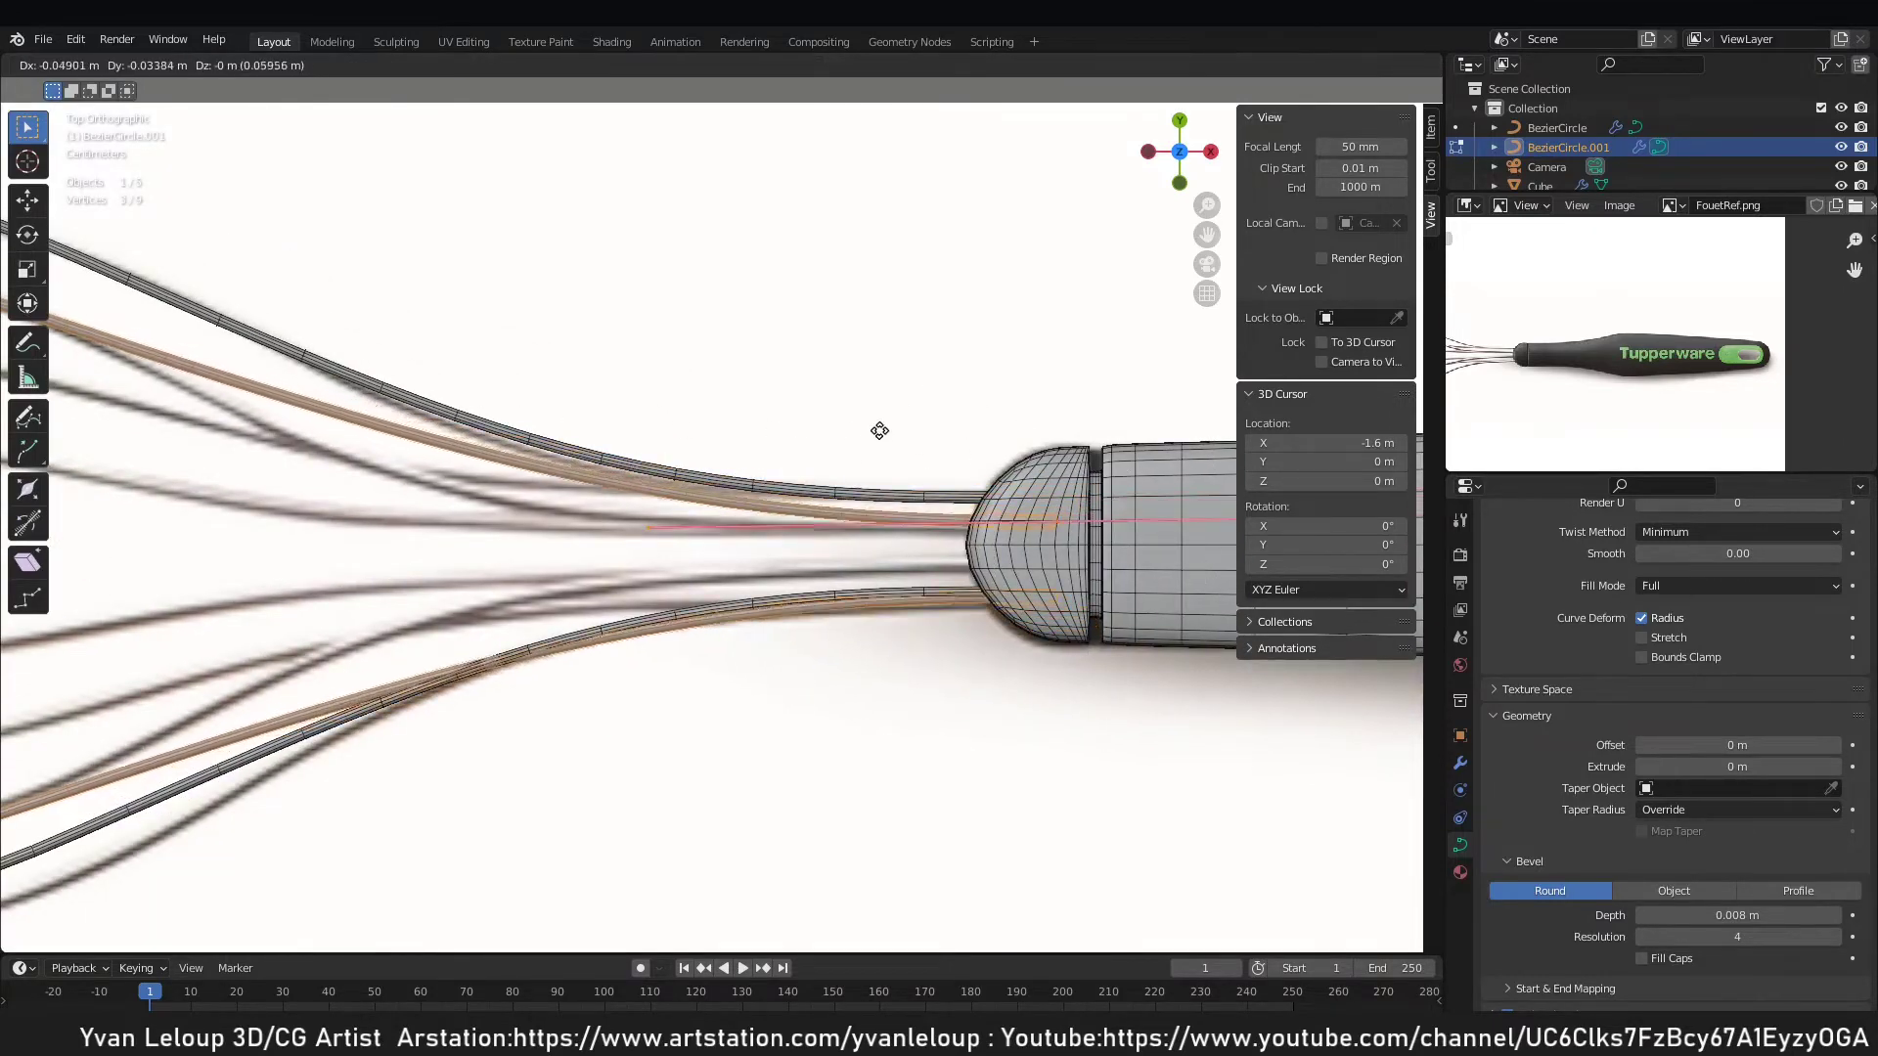
pyautogui.click(853, 449)
pyautogui.press('g')
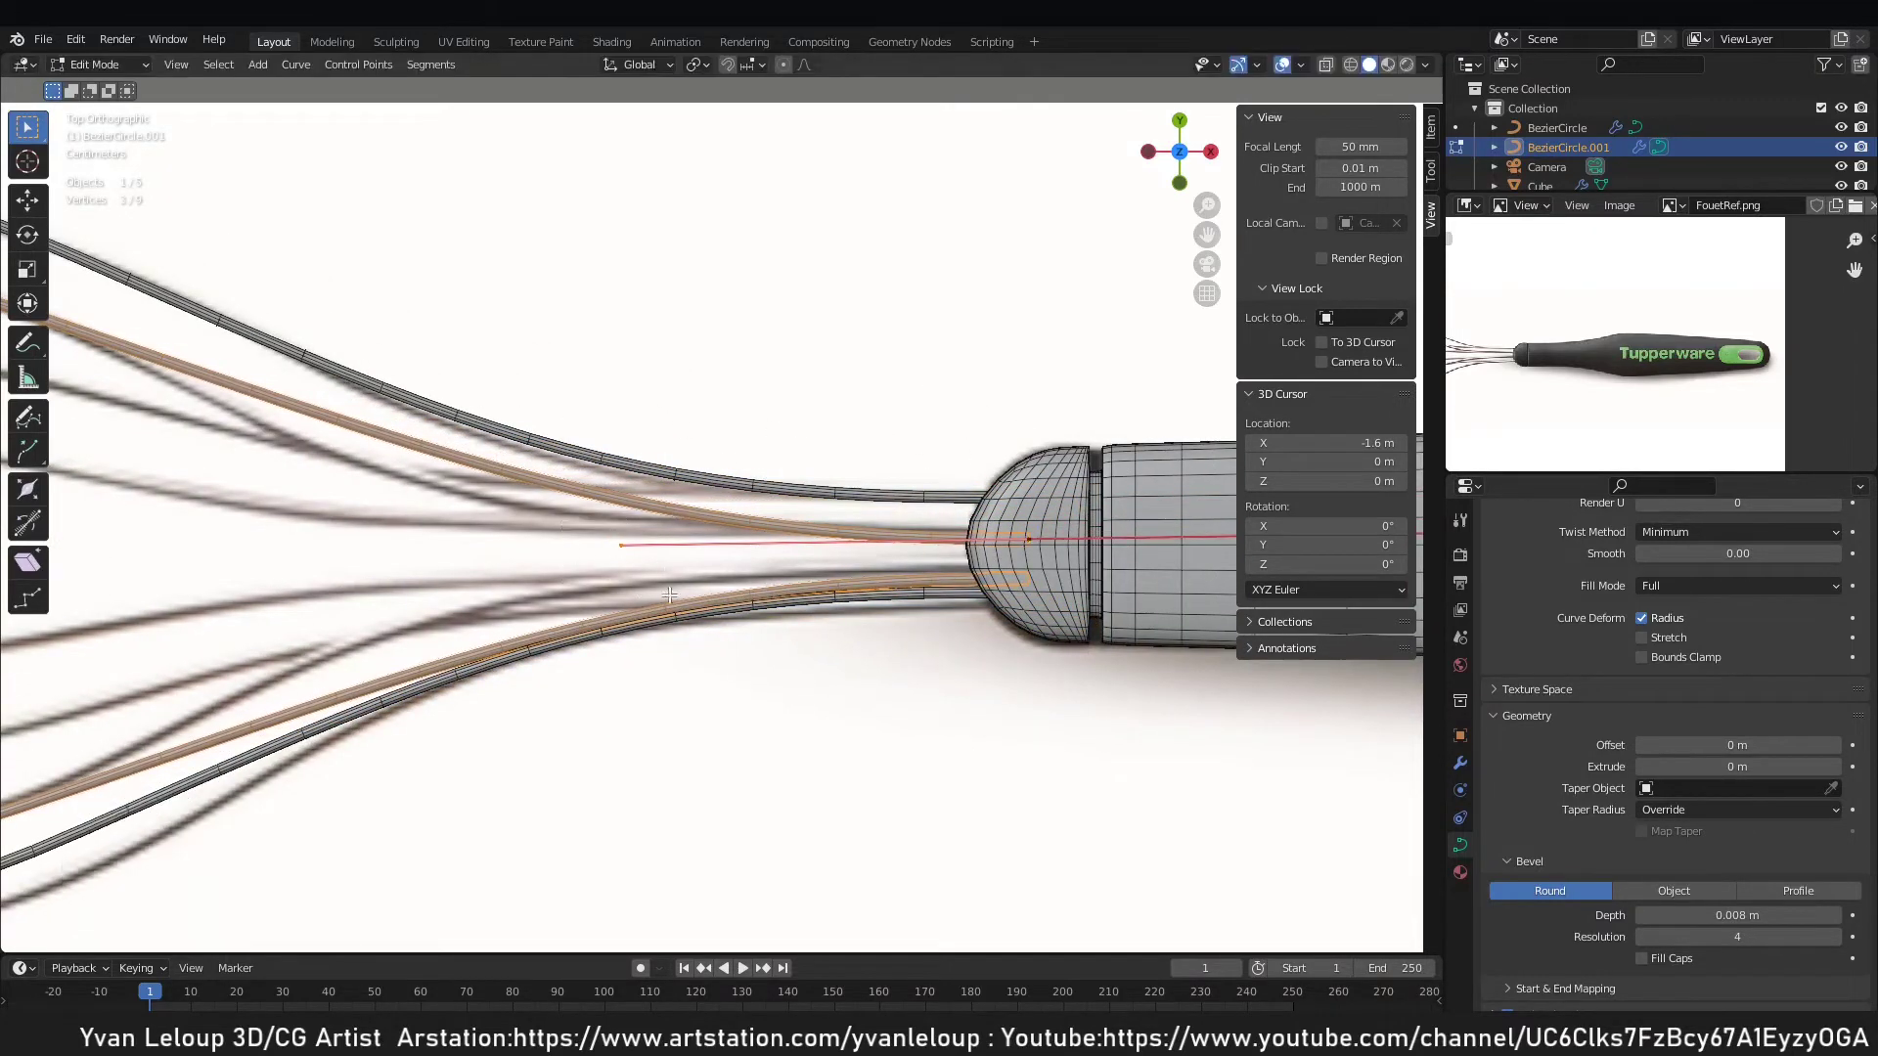
pyautogui.scroll(-5, 853, 449)
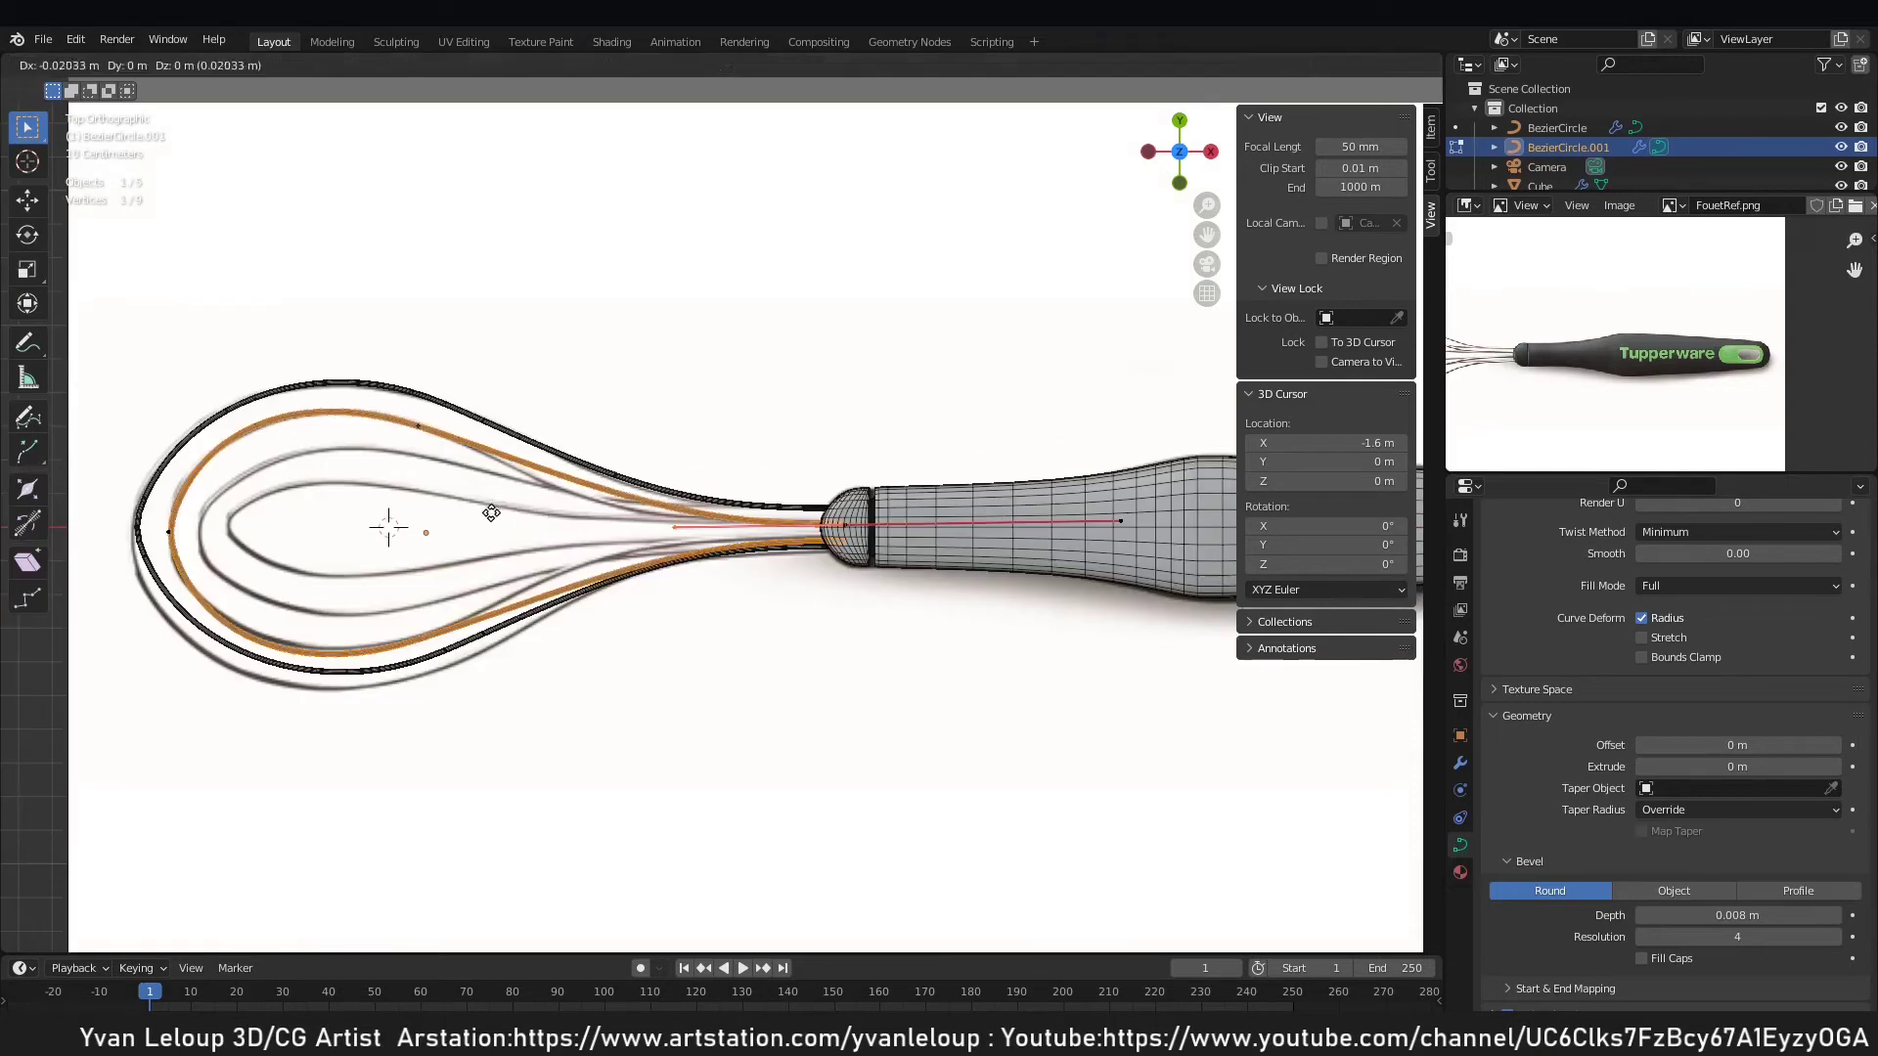
pyautogui.click(438, 519)
# Move the second loop's shoulder point about -0.019 m in X and -0.015 m in Y, and leave Edit Mode.
pyautogui.scroll(1, 411, 464)
pyautogui.moveTo(374, 407); pyautogui.dragTo(343, 395)
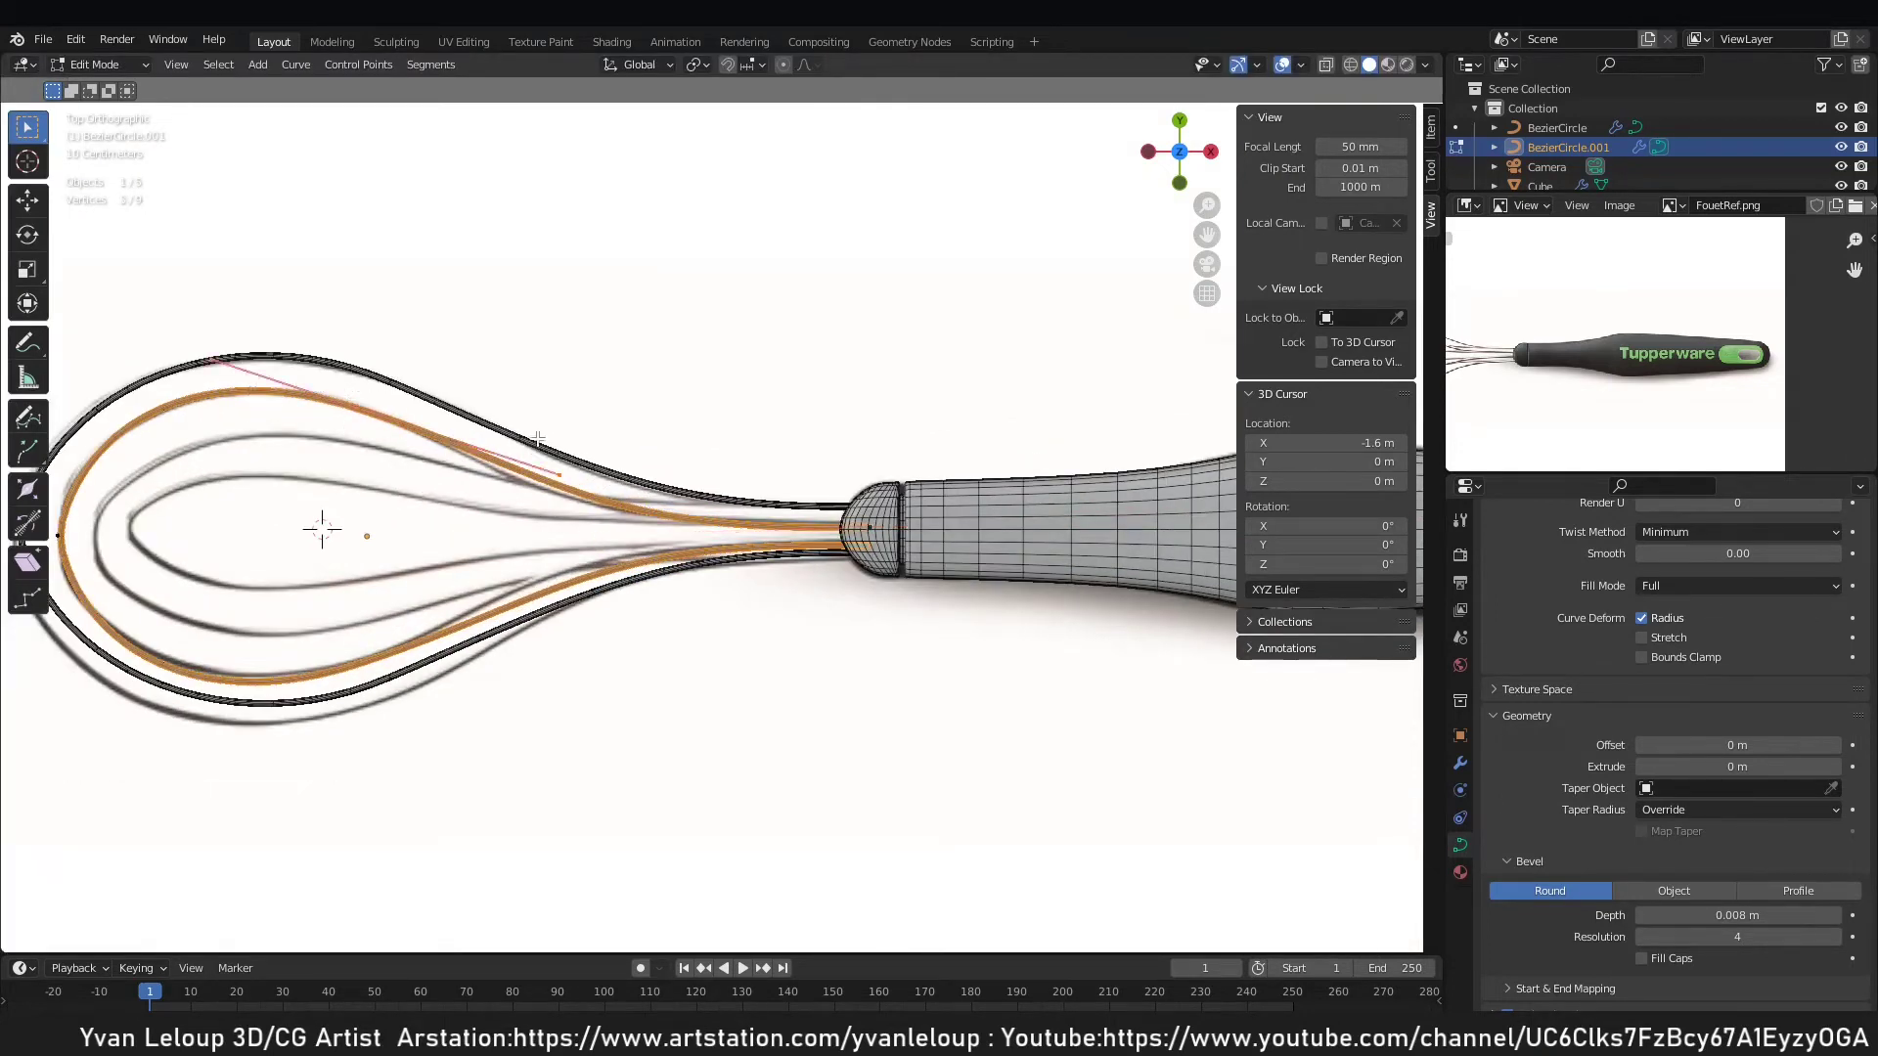
pyautogui.press('g')
pyautogui.click(488, 532)
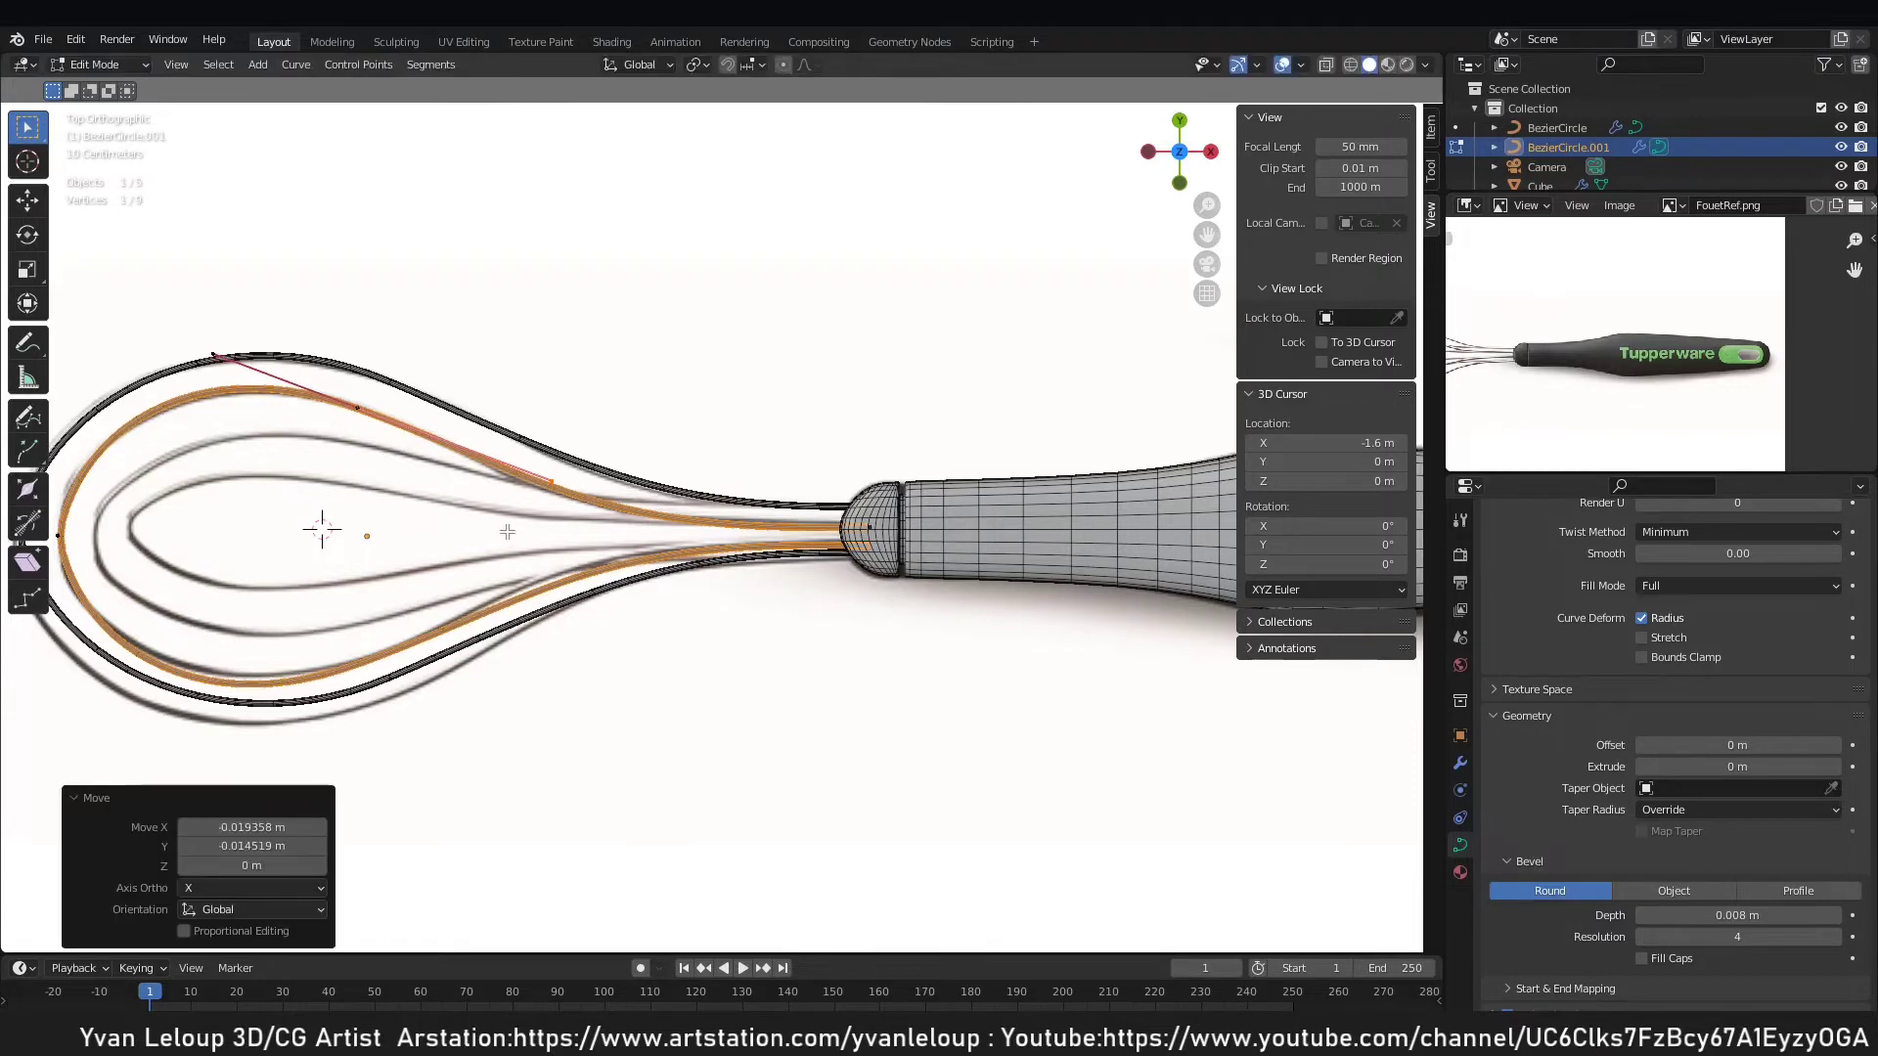
pyautogui.moveTo(508, 532); pyautogui.dragTo(967, 326, button='middle')
pyautogui.press('Tab')
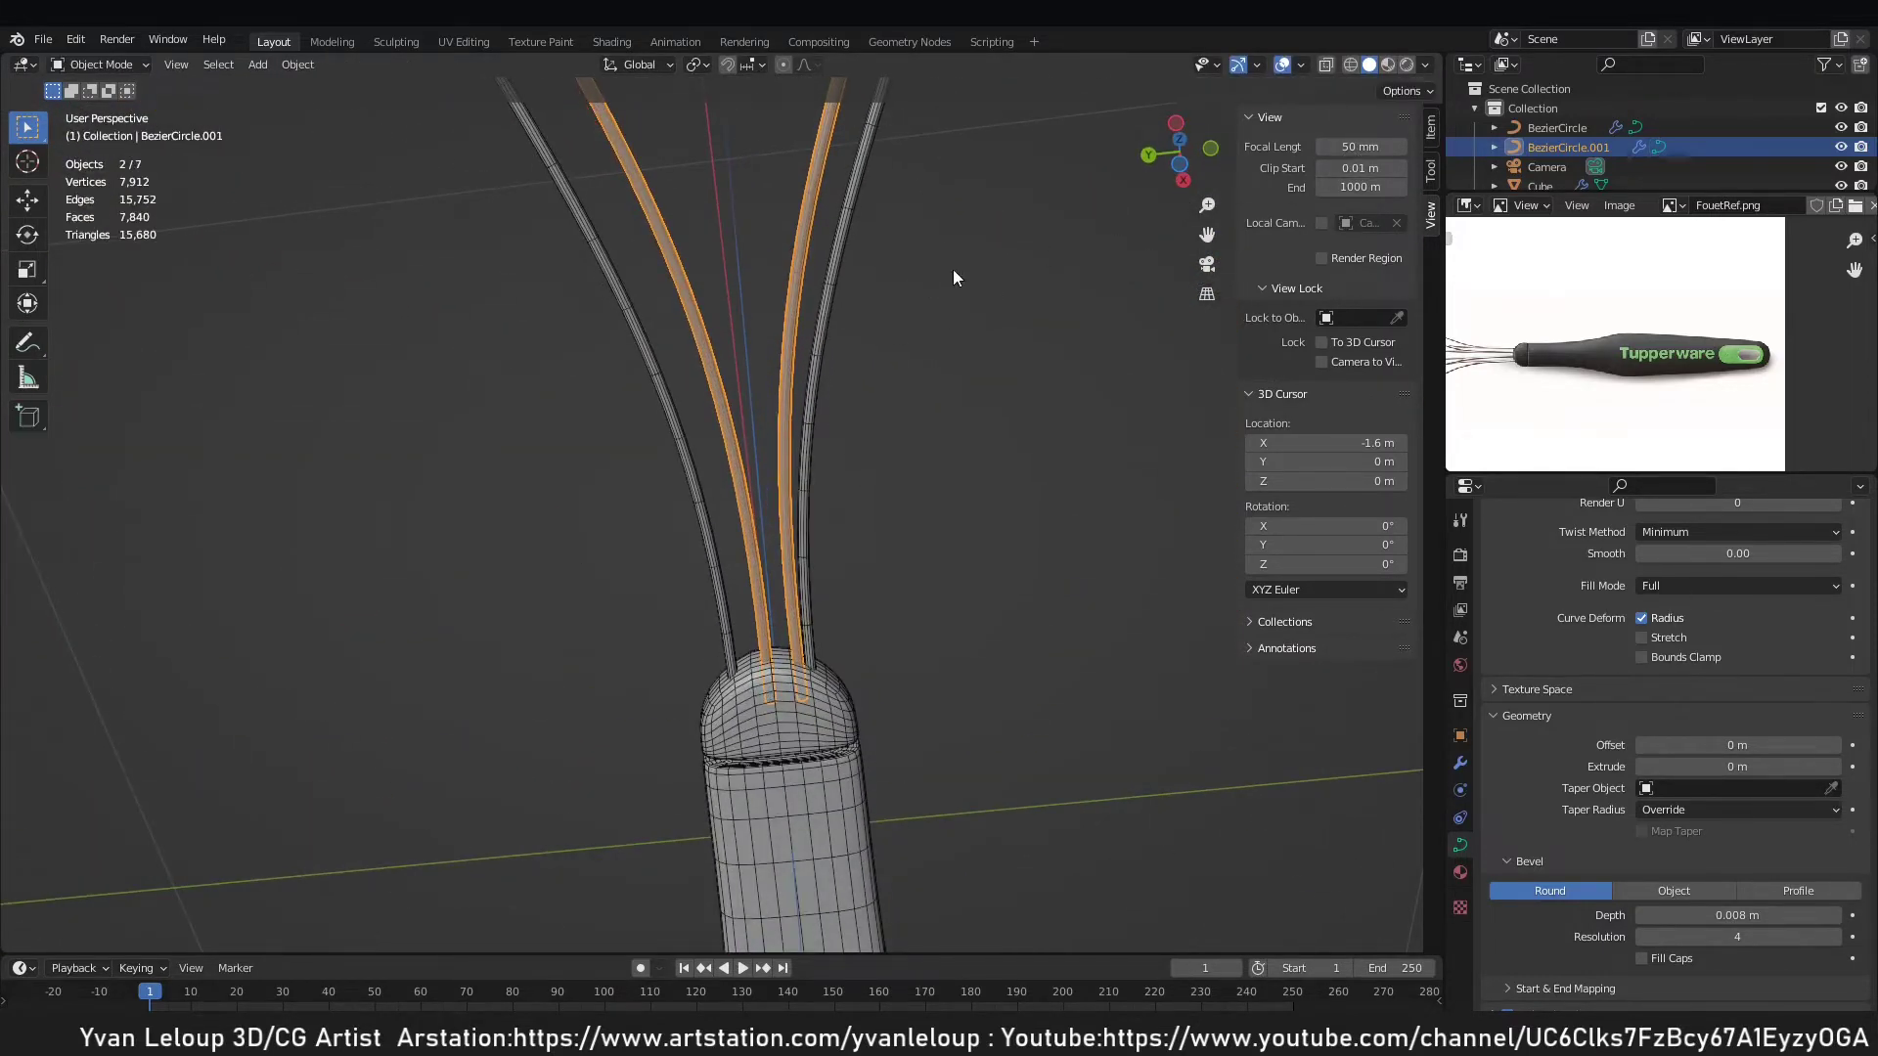
# Set the second wire loop's Y location to 0 m to centre it on the handle.
pyautogui.click(1434, 122)
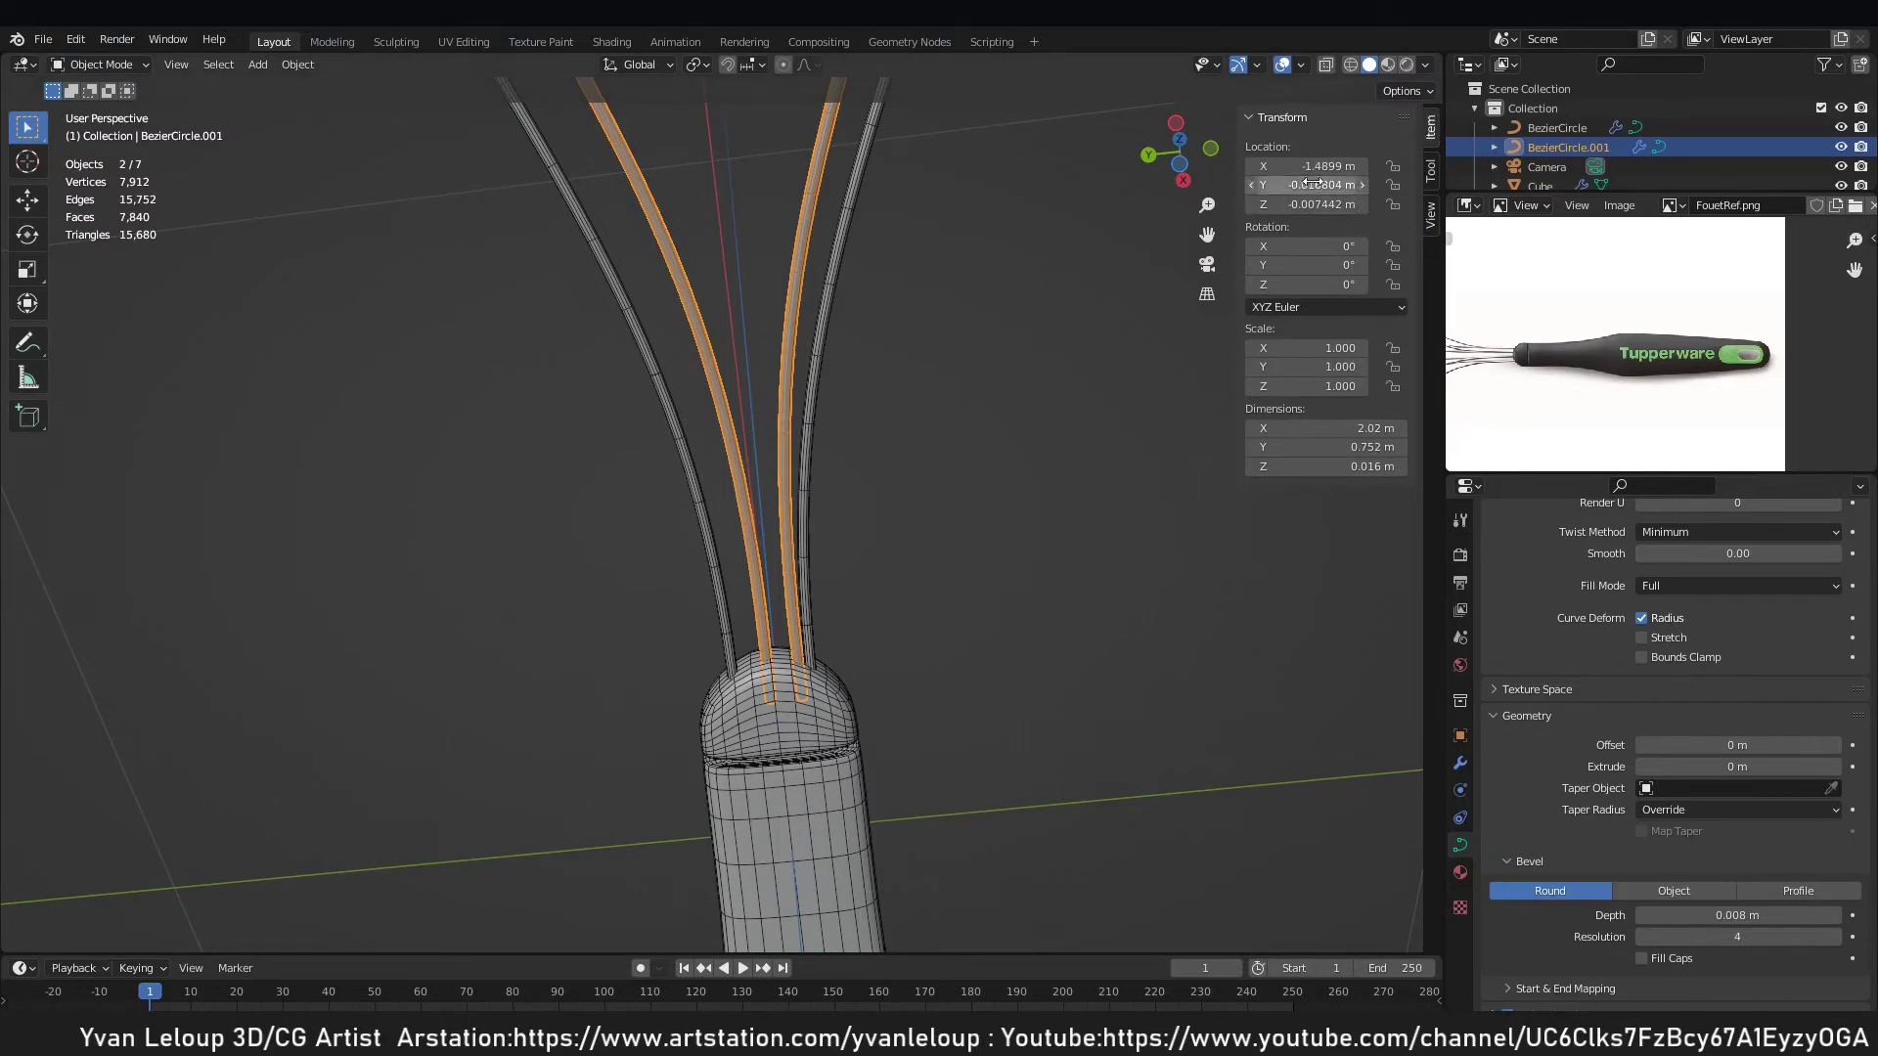
pyautogui.moveTo(1329, 184); pyautogui.dragTo(1311, 184)
pyautogui.hotkey('ctrl', 'z')
pyautogui.moveTo(860, 299); pyautogui.dragTo(1070, 318, button='middle')
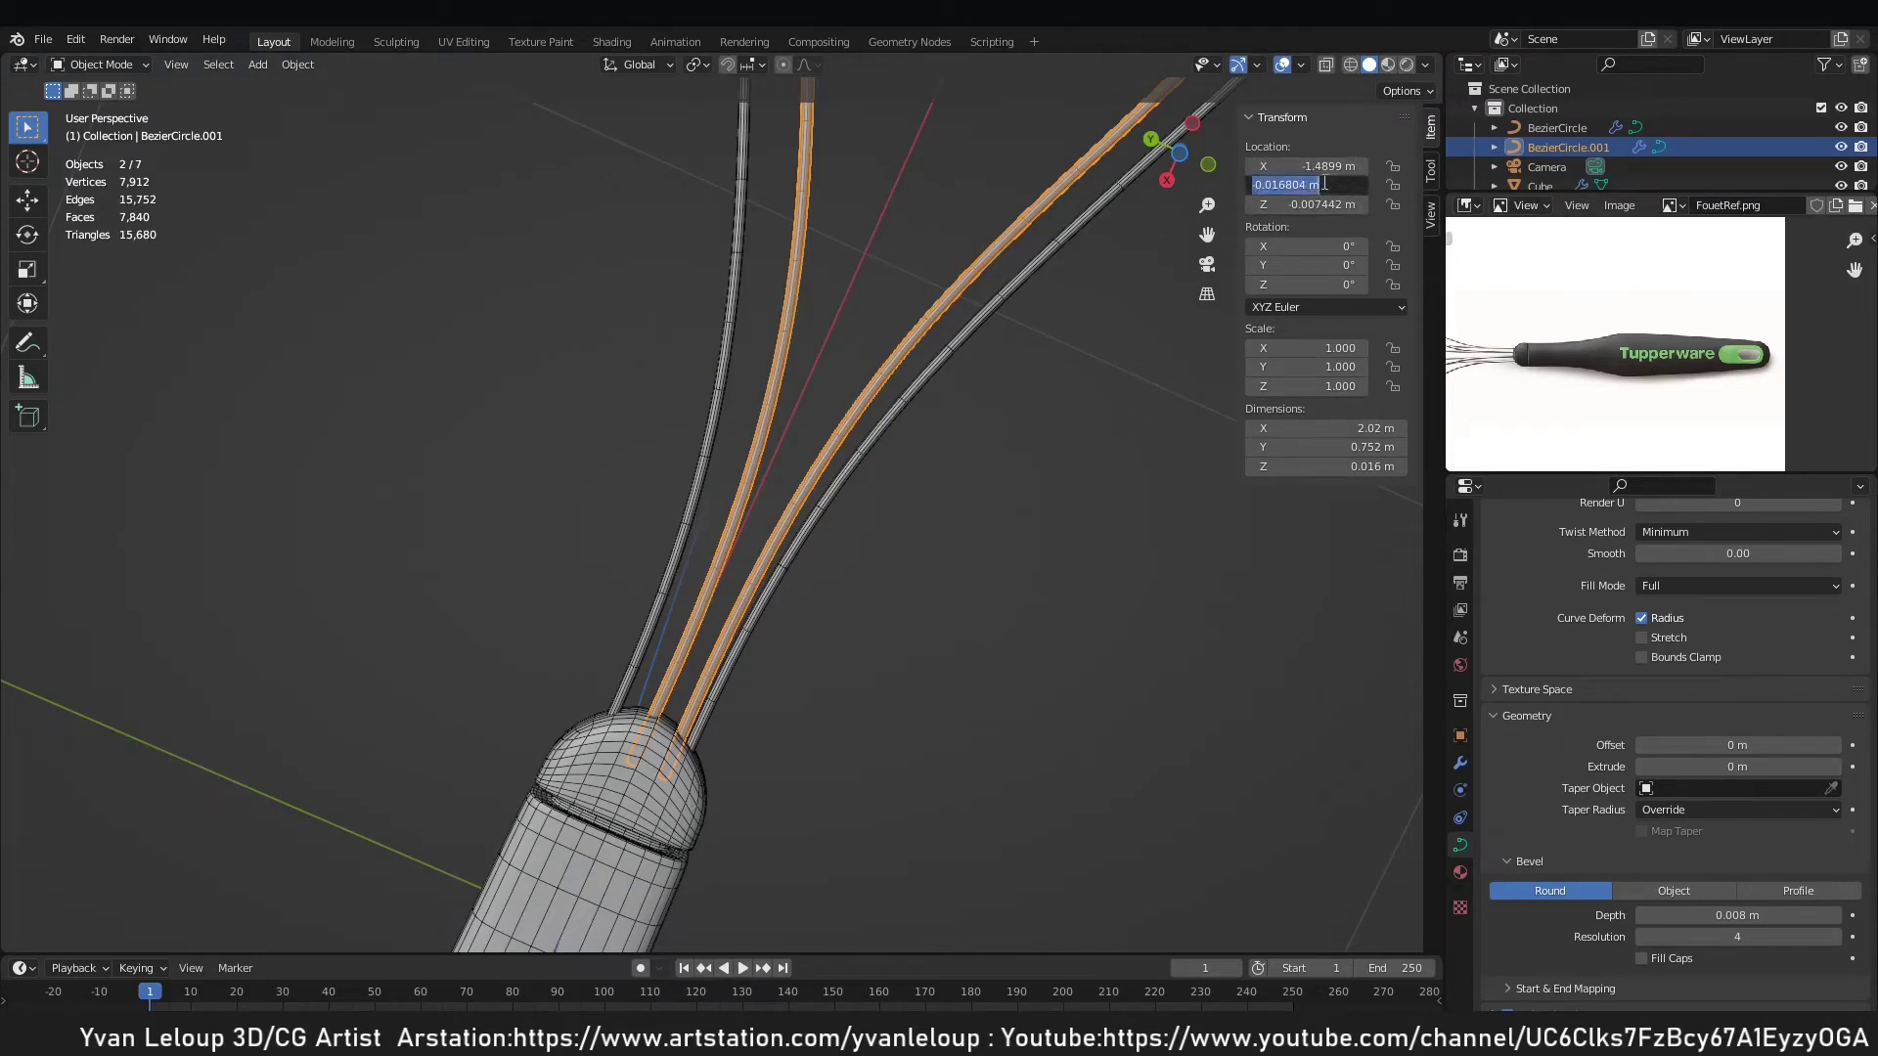
pyautogui.press('Return')
# Inspect where the wires enter the handle cap and lower the second loop along Z beneath the outer loop.
pyautogui.press('KP_7')
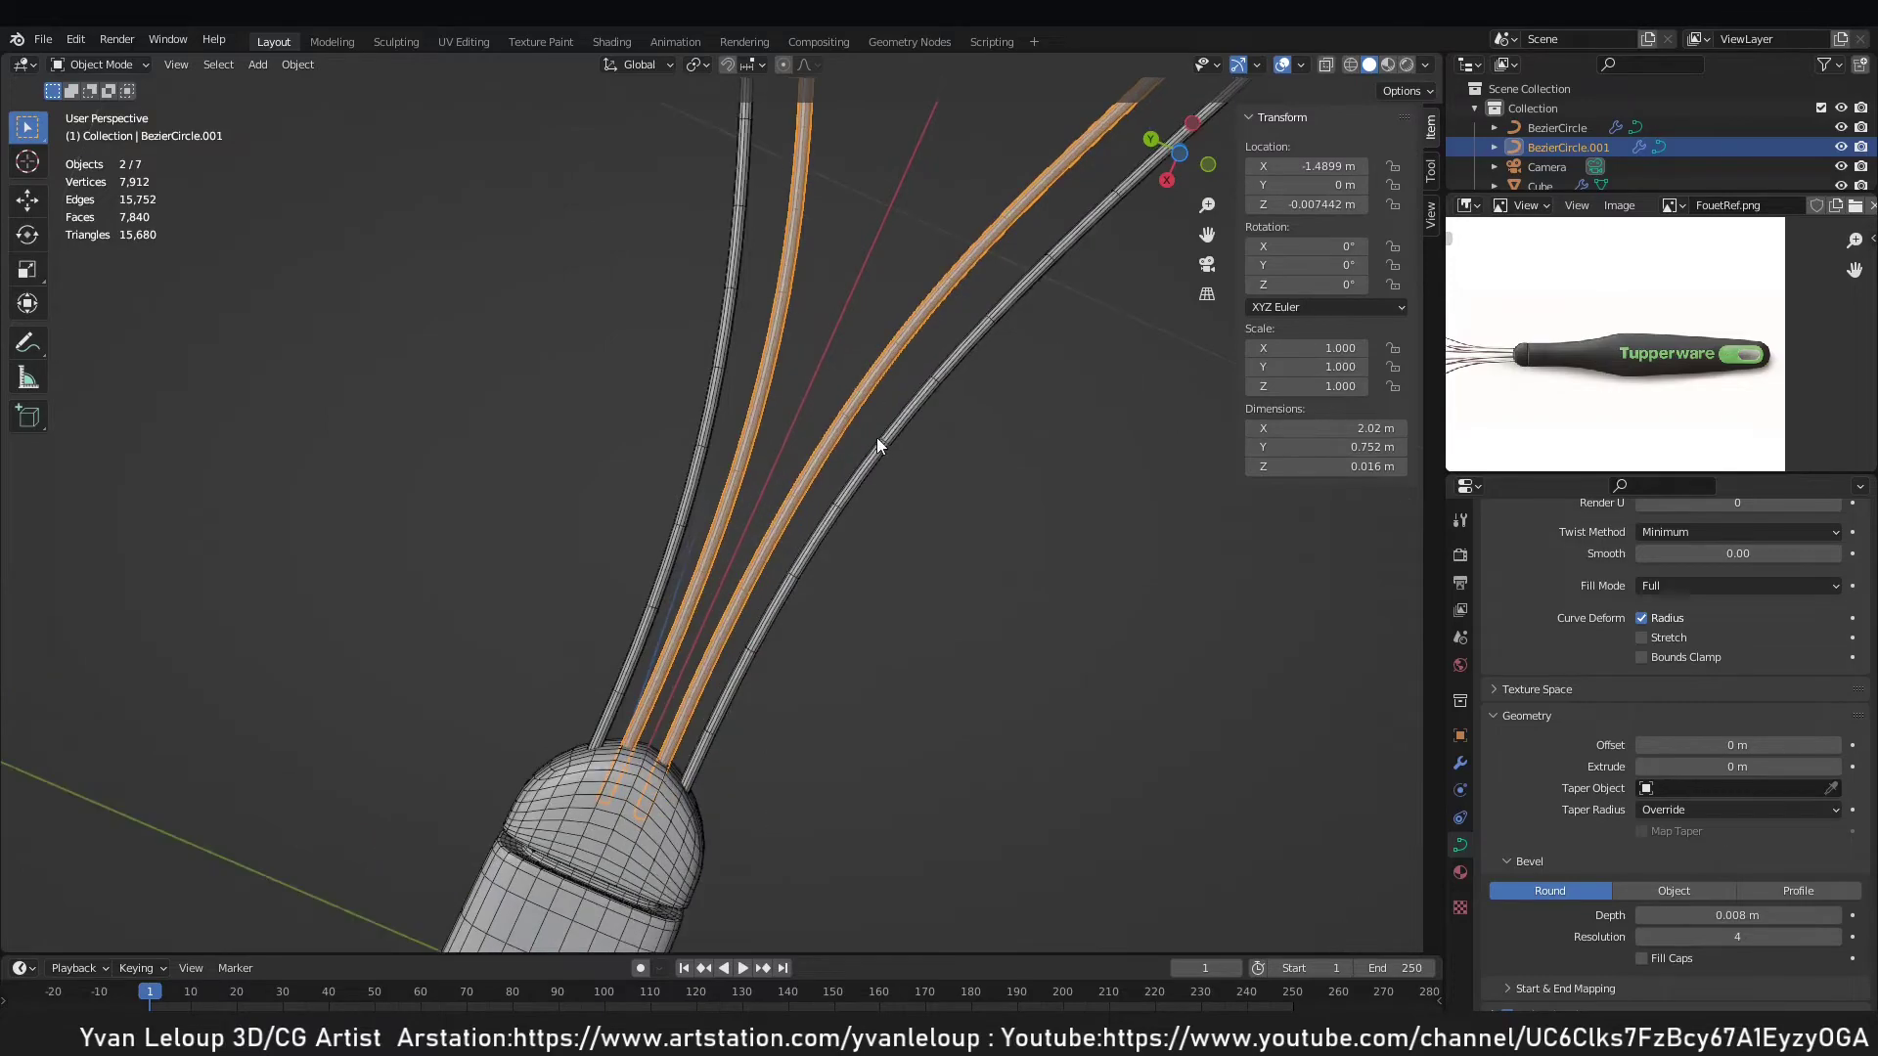
pyautogui.scroll(4, 441, 484)
pyautogui.scroll(2, 440, 483)
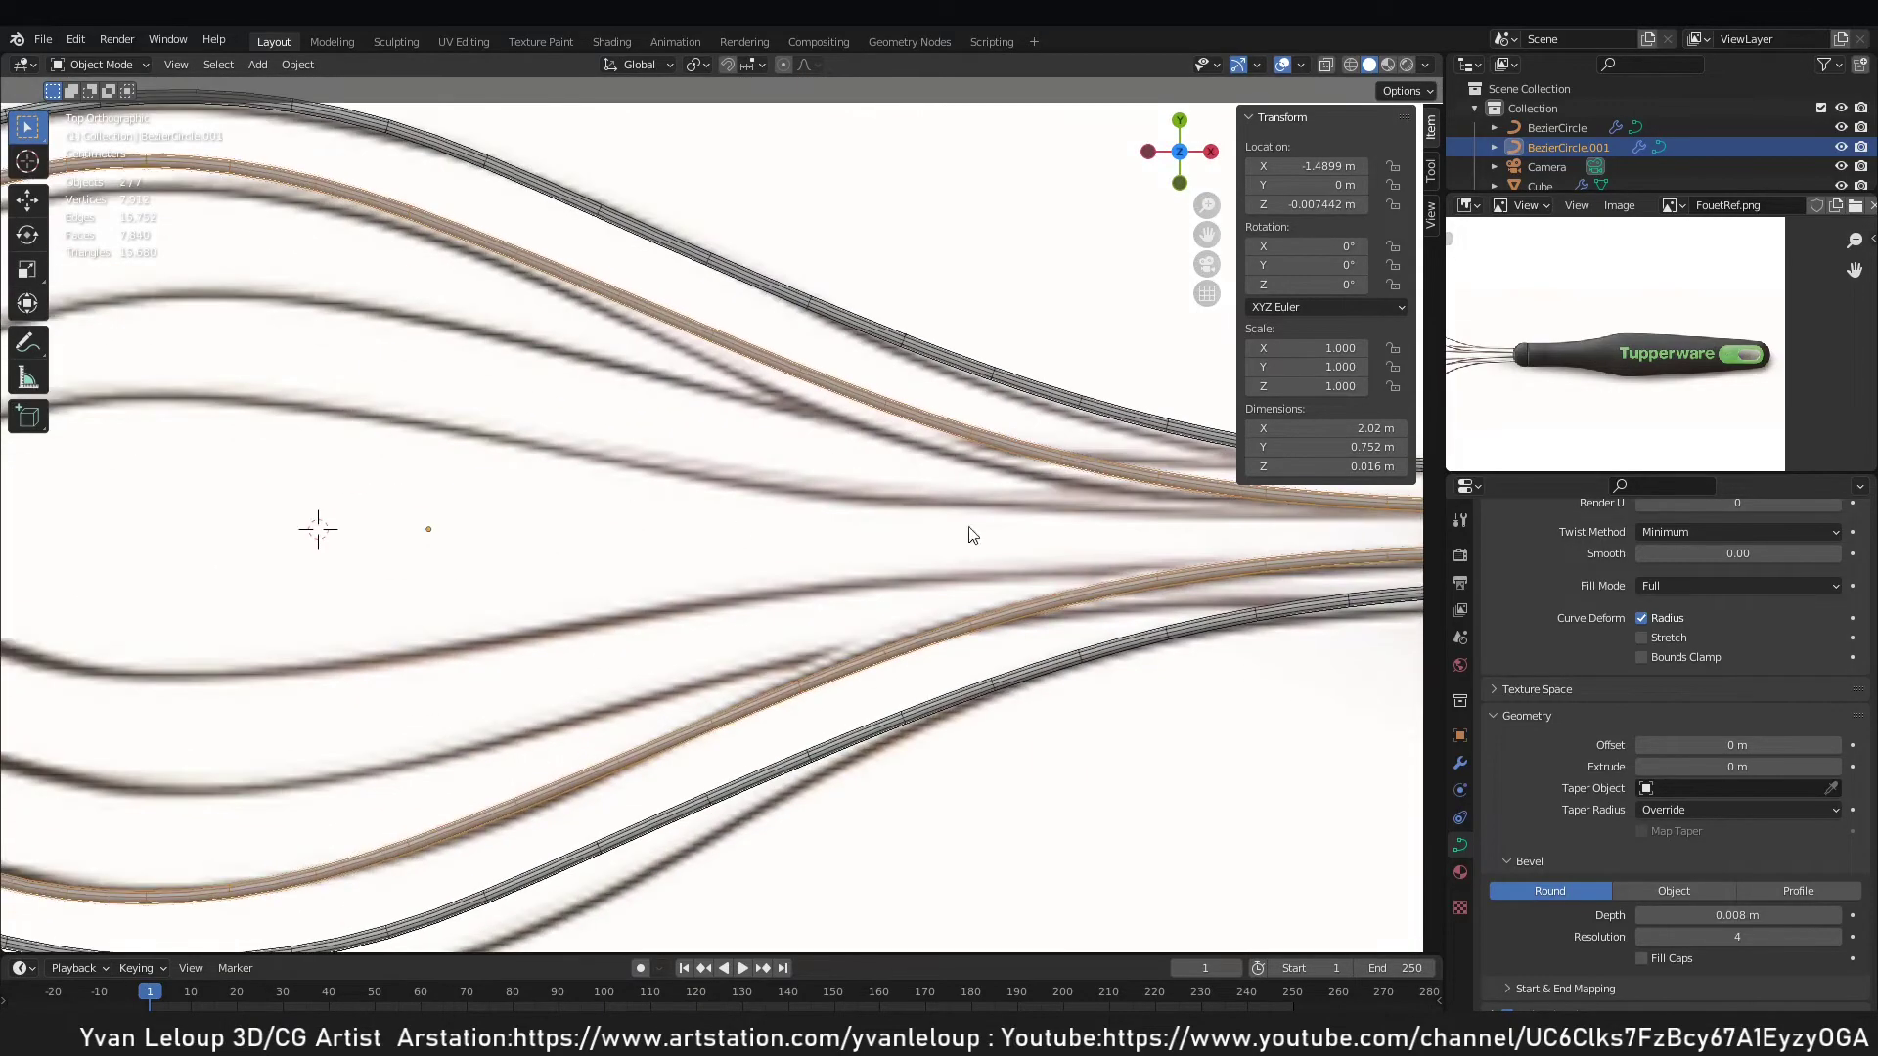
pyautogui.moveTo(971, 533); pyautogui.dragTo(636, 193, button='middle')
pyautogui.scroll(-1, 636, 201)
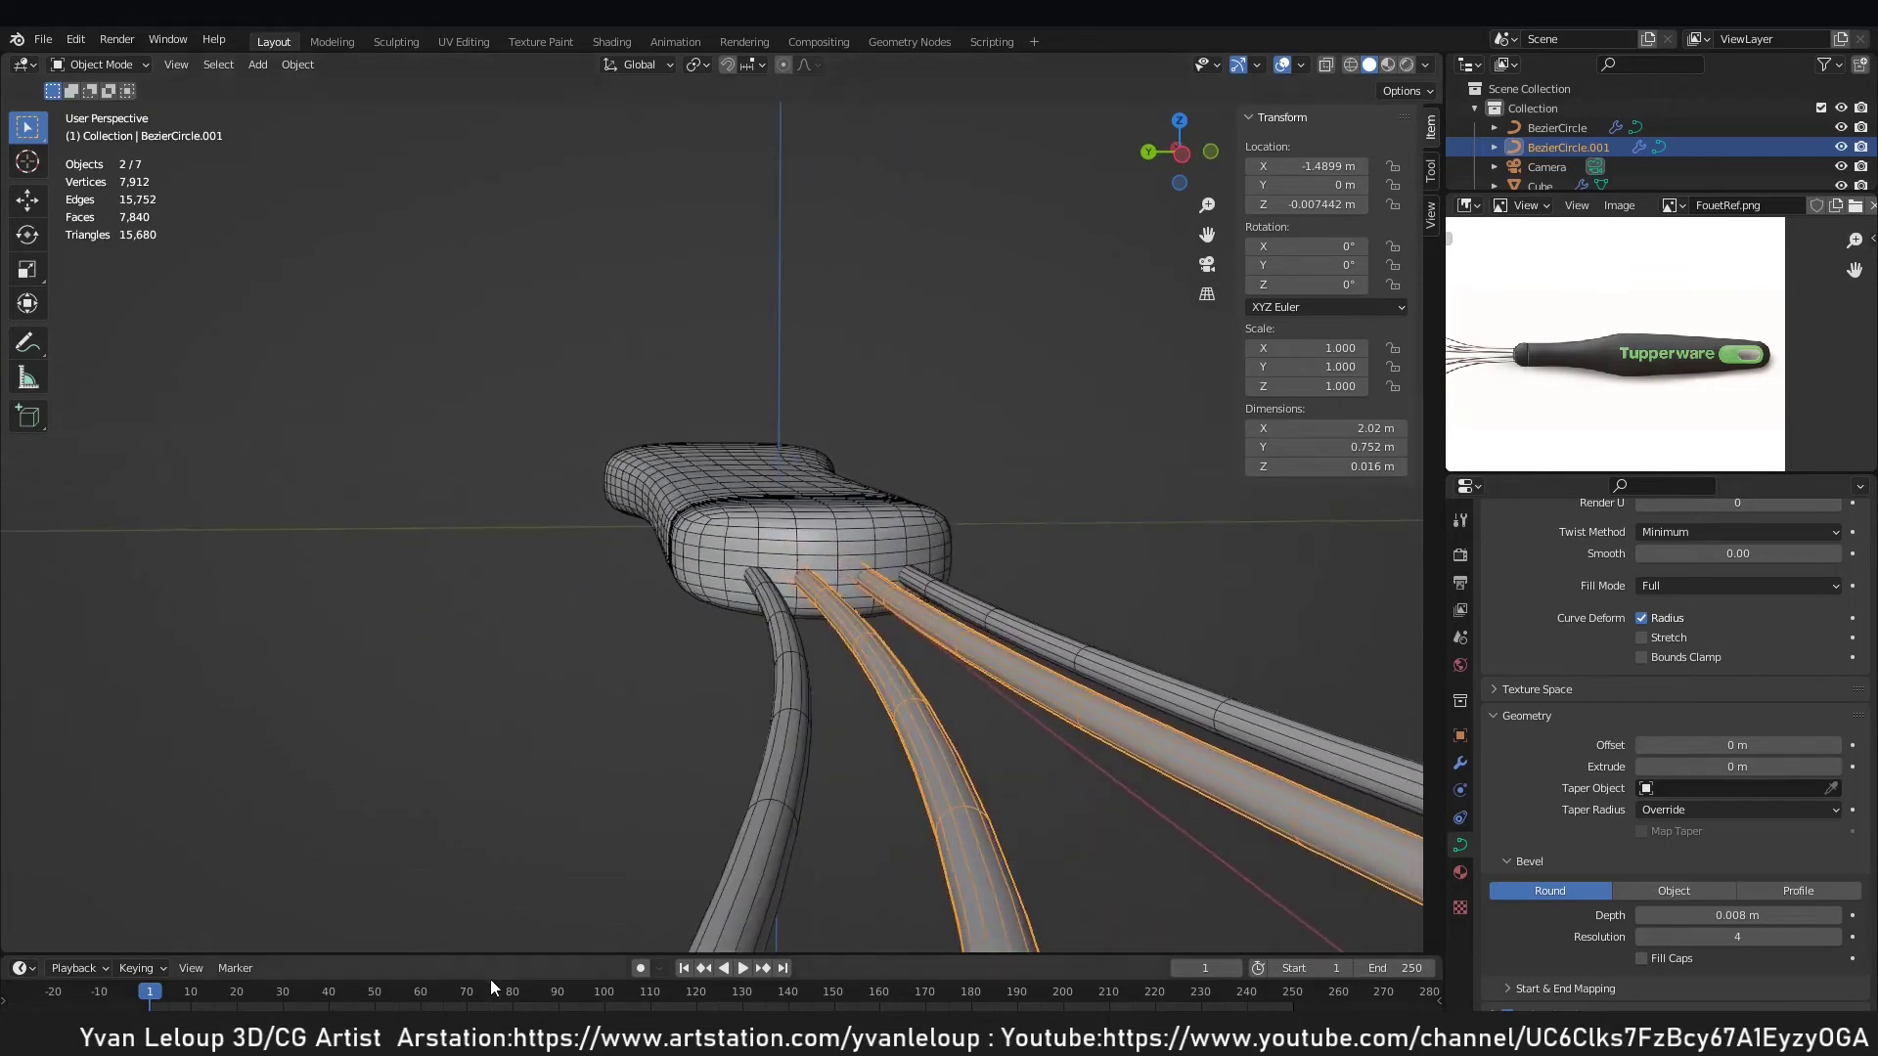
pyautogui.moveTo(614, 780); pyautogui.dragTo(549, 759, button='middle')
pyautogui.press('g')
pyautogui.press('z')
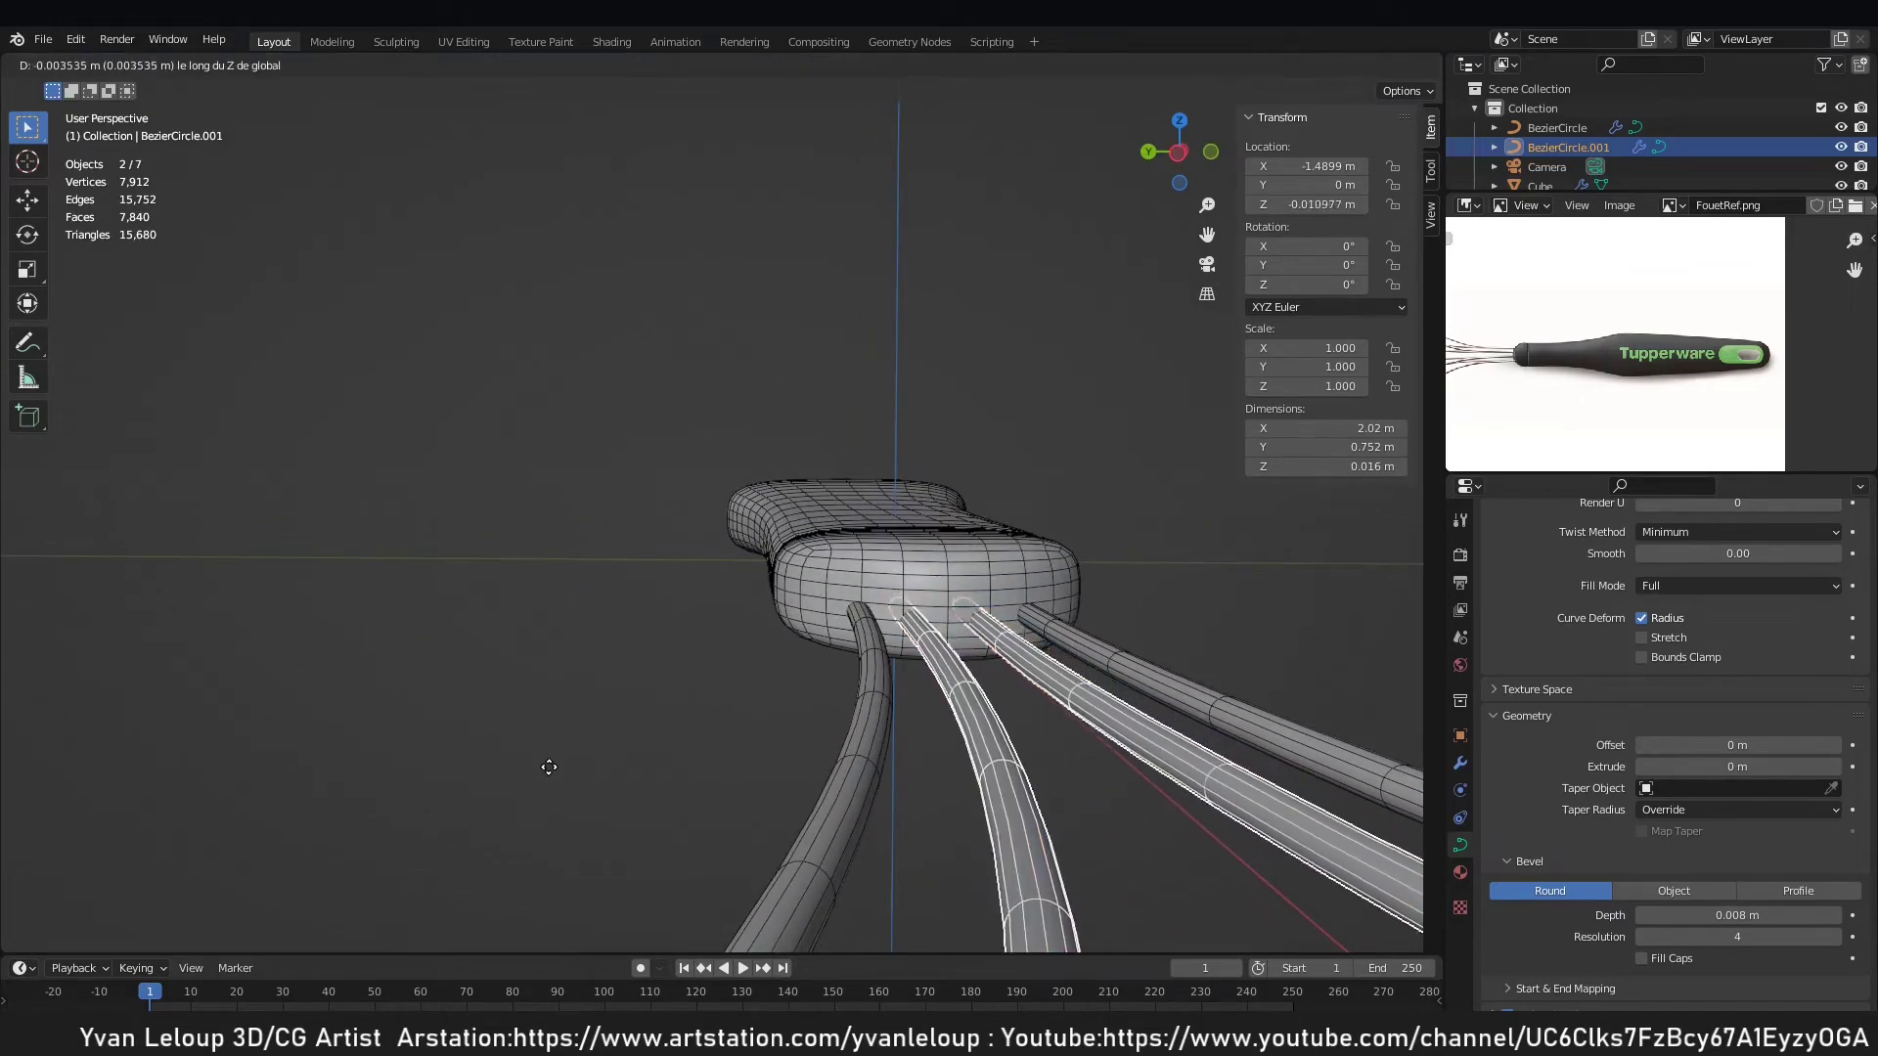
pyautogui.click(551, 791)
# Duplicate the outer wire loop about 0.18 m along X toward the handle to start the third loop.
pyautogui.click(830, 648)
pyautogui.click(853, 648)
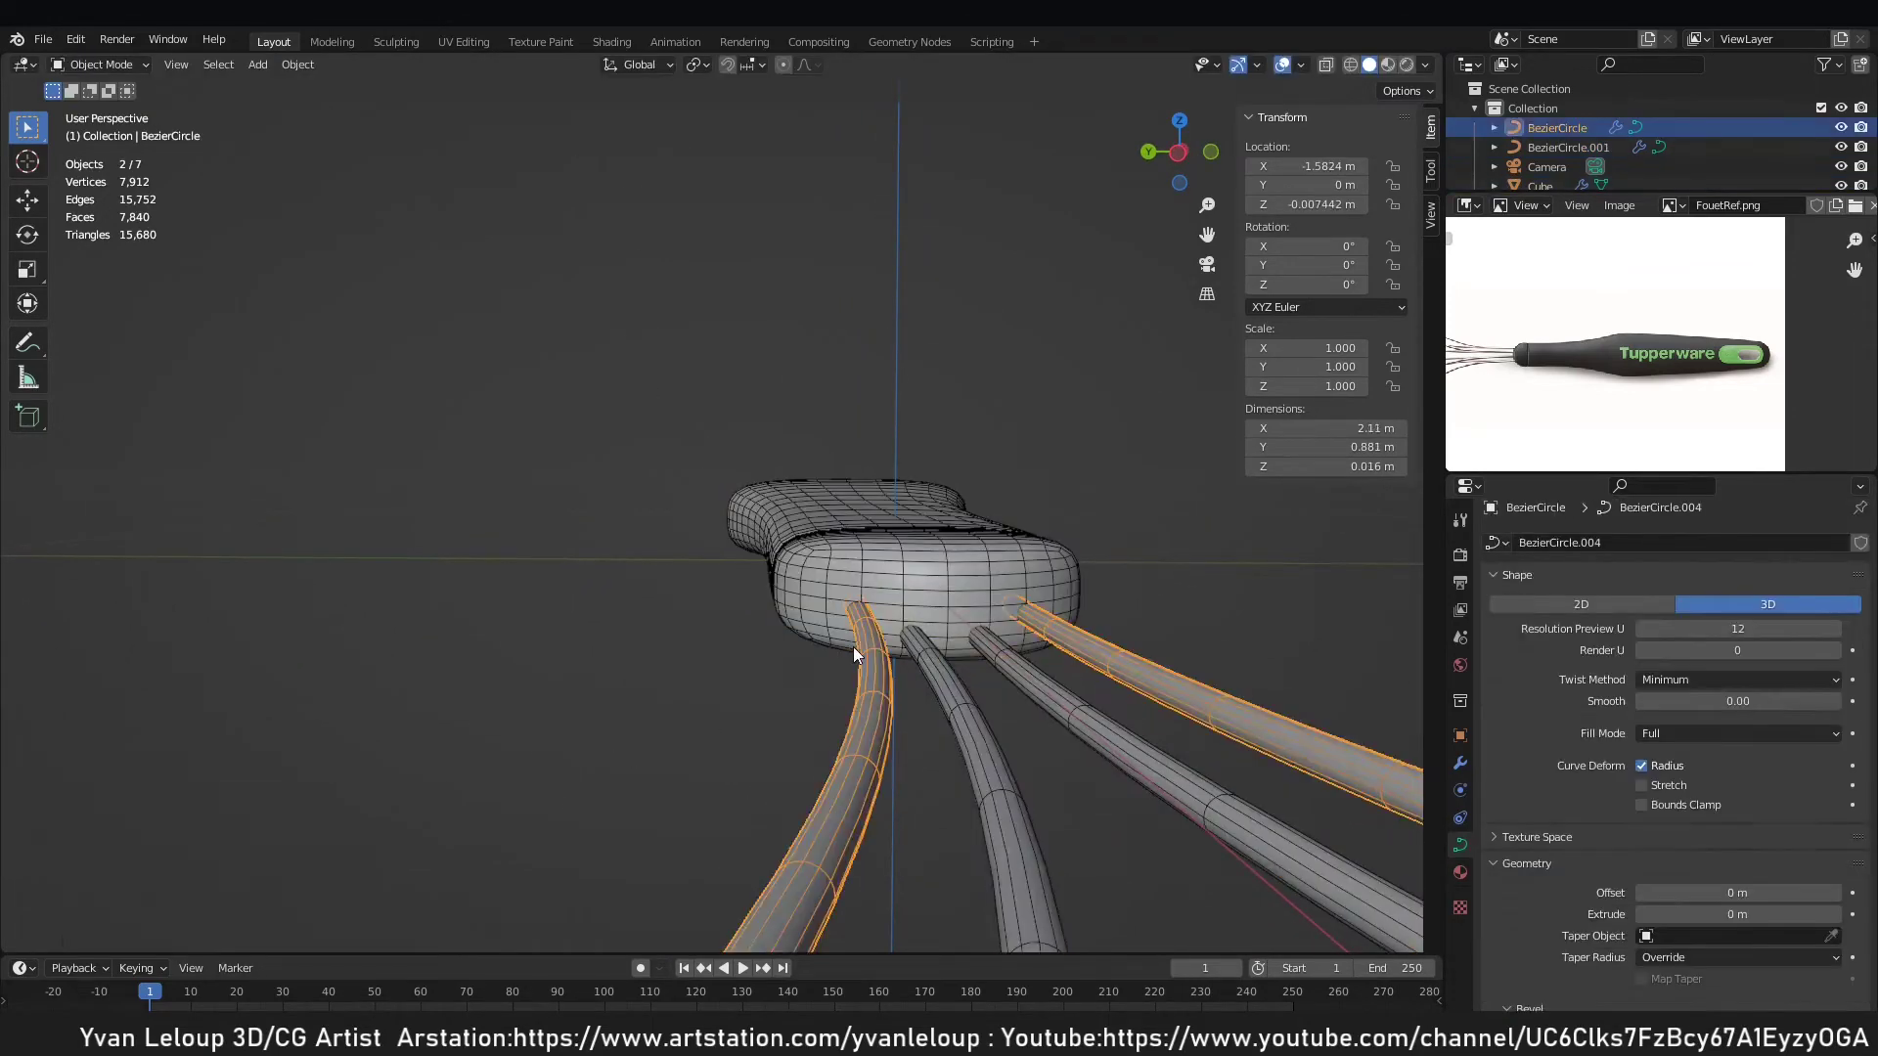
pyautogui.scroll(-3, 853, 648)
pyautogui.press('KP_7')
pyautogui.scroll(3, 293, 528)
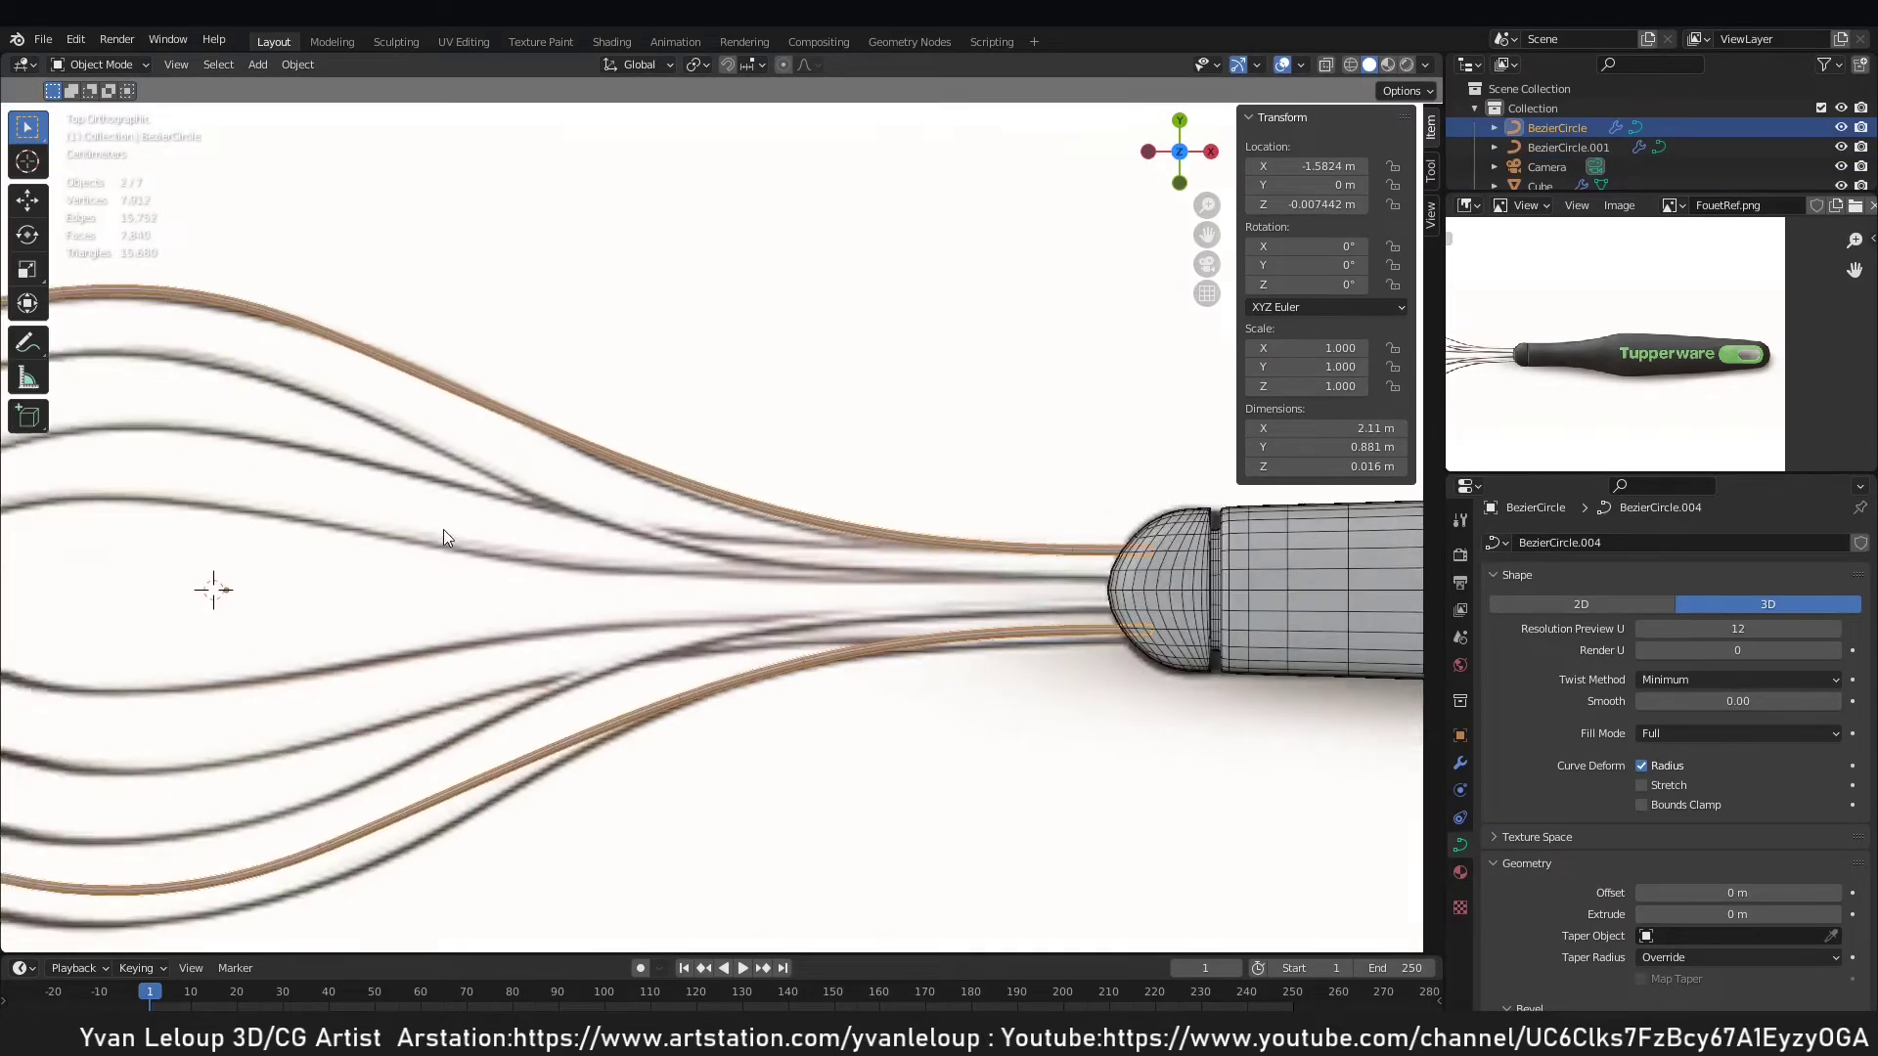
pyautogui.hotkey('shift', 'd')
pyautogui.press('x')
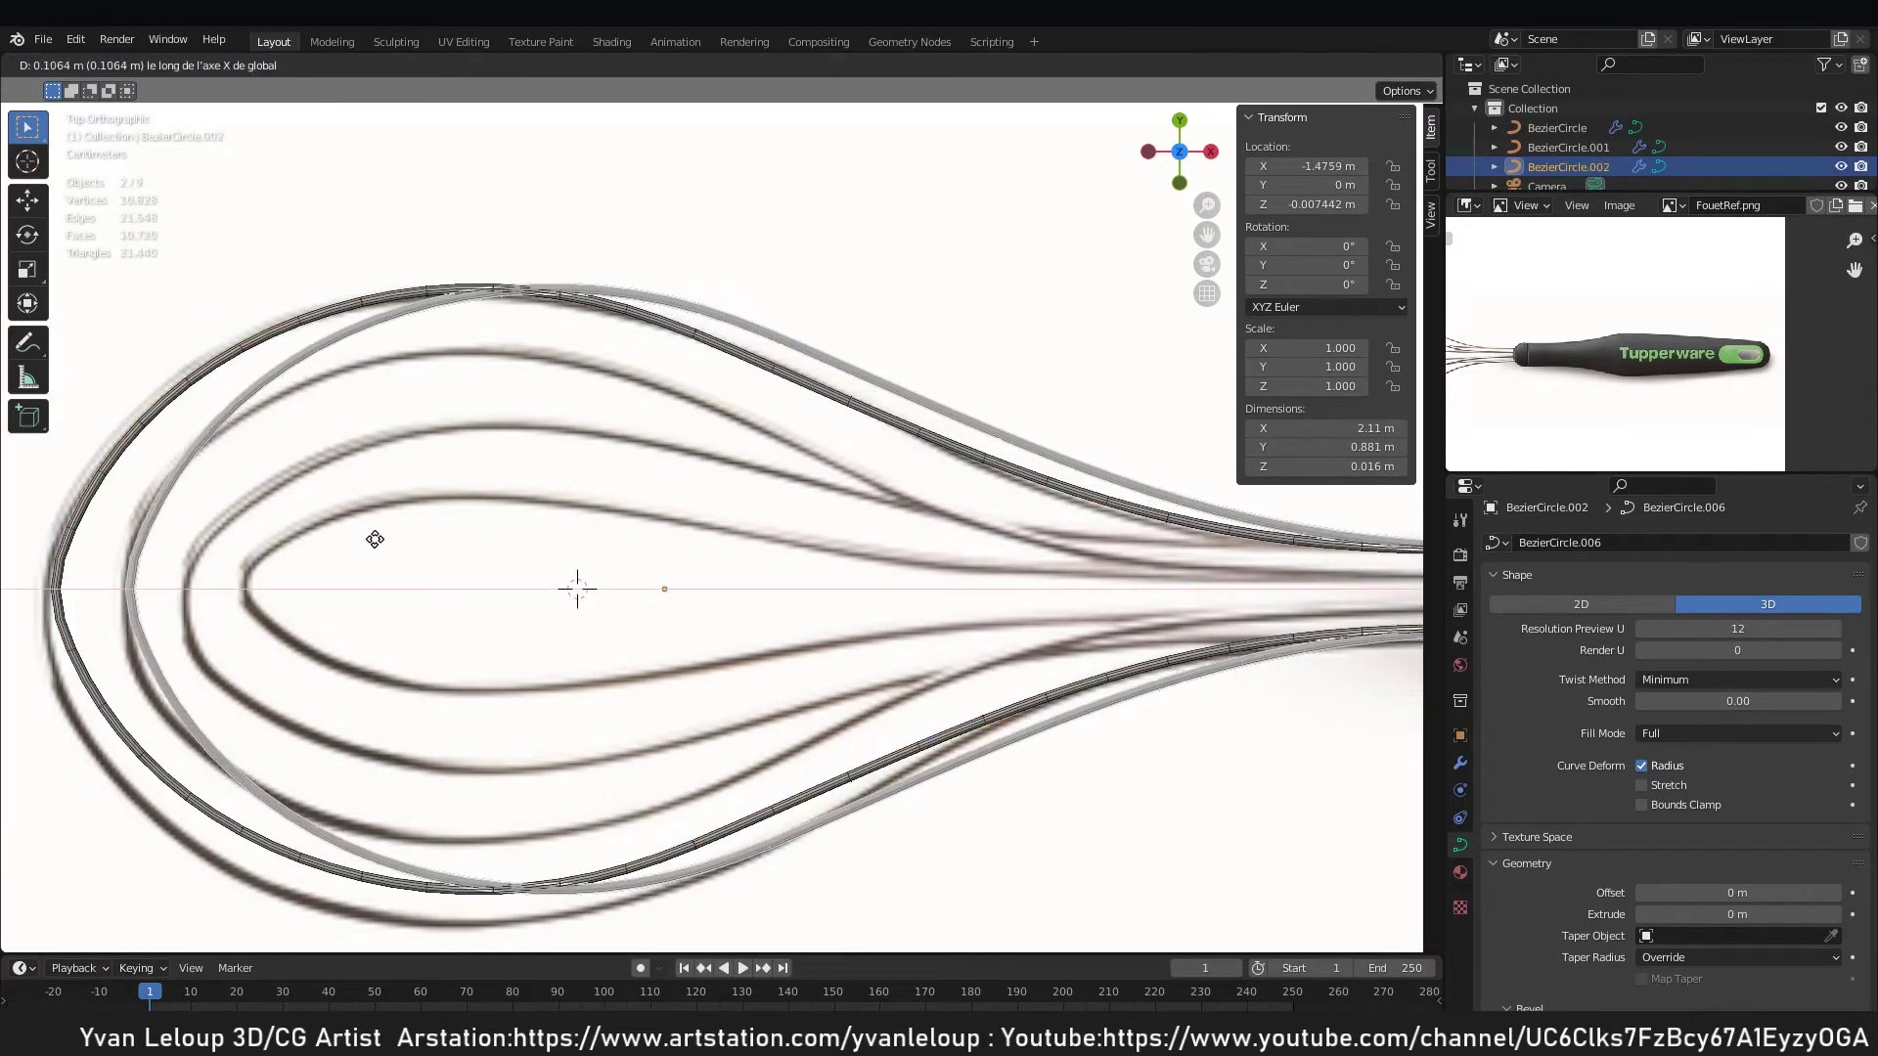
pyautogui.click(427, 536)
pyautogui.scroll(-2, 469, 328)
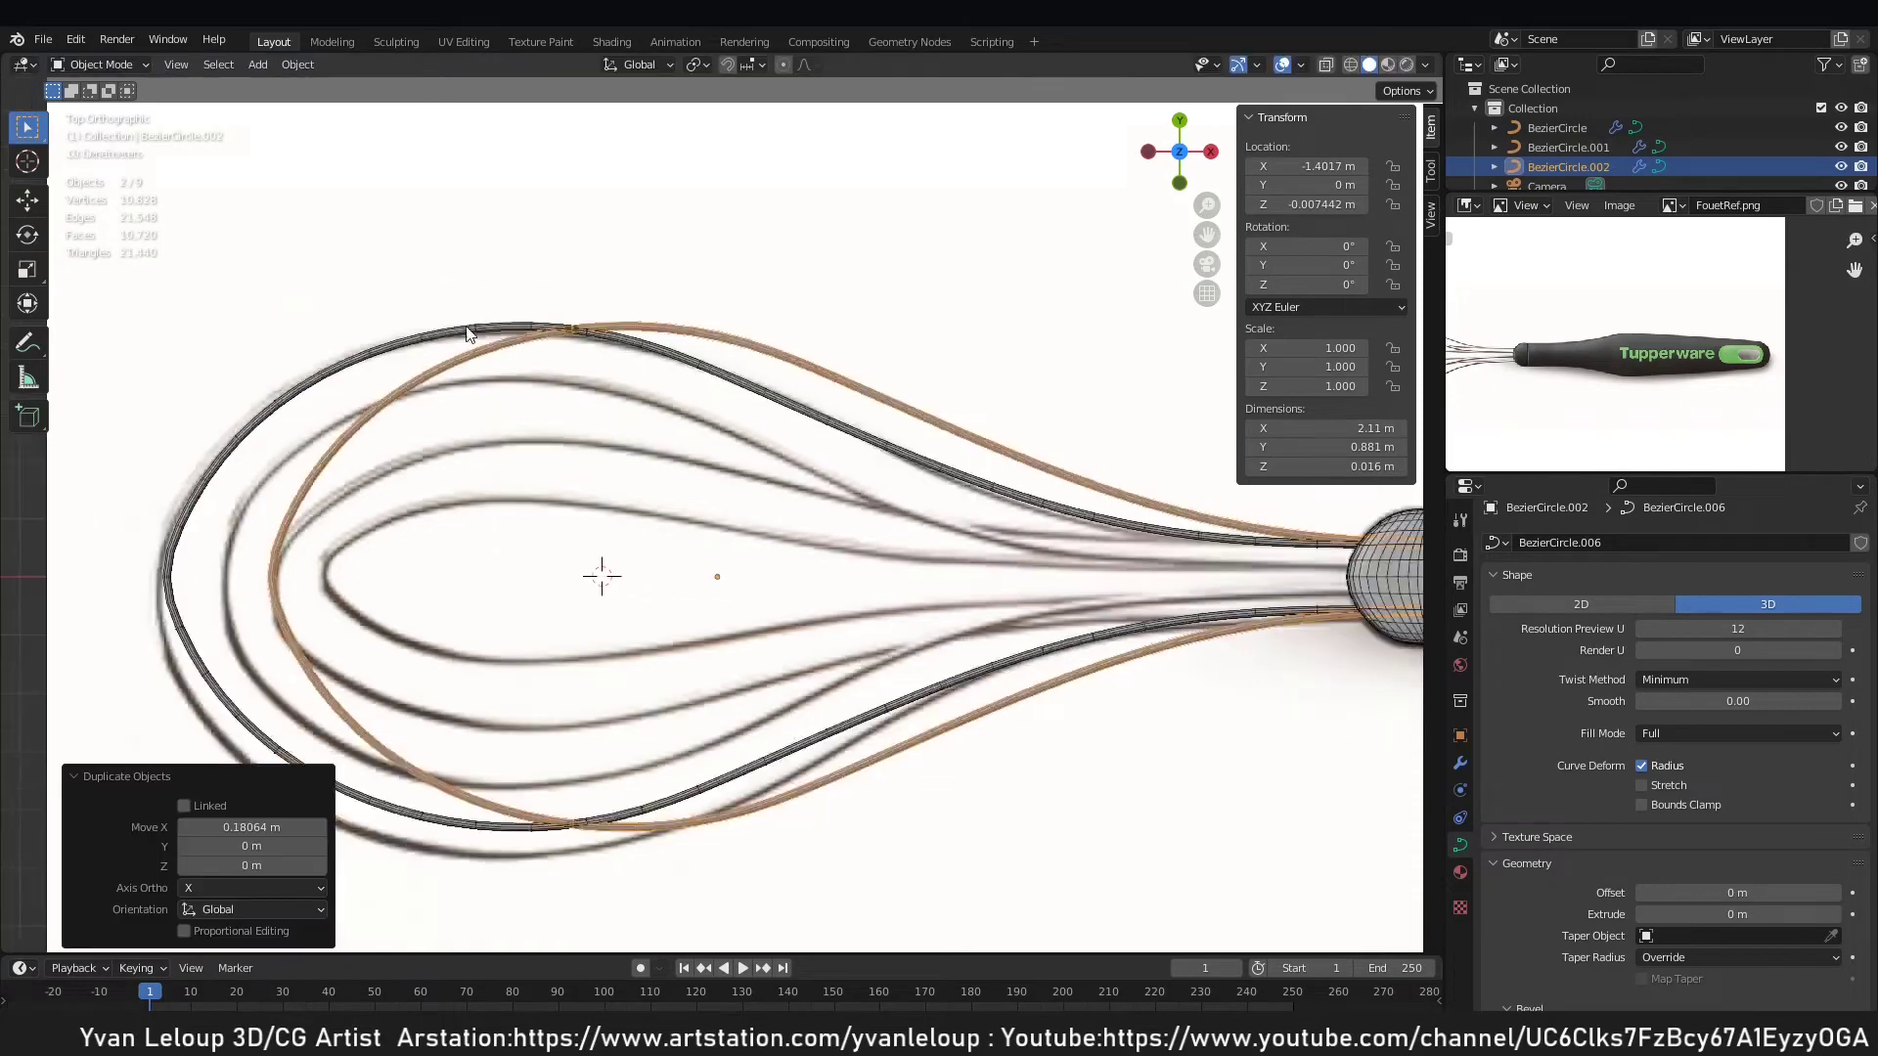
# Move the third loop's shoulder control point inward to about local X 0.13 m, Y 0.149 m, following the reference wire.
pyautogui.press('Tab')
pyautogui.scroll(1, 628, 340)
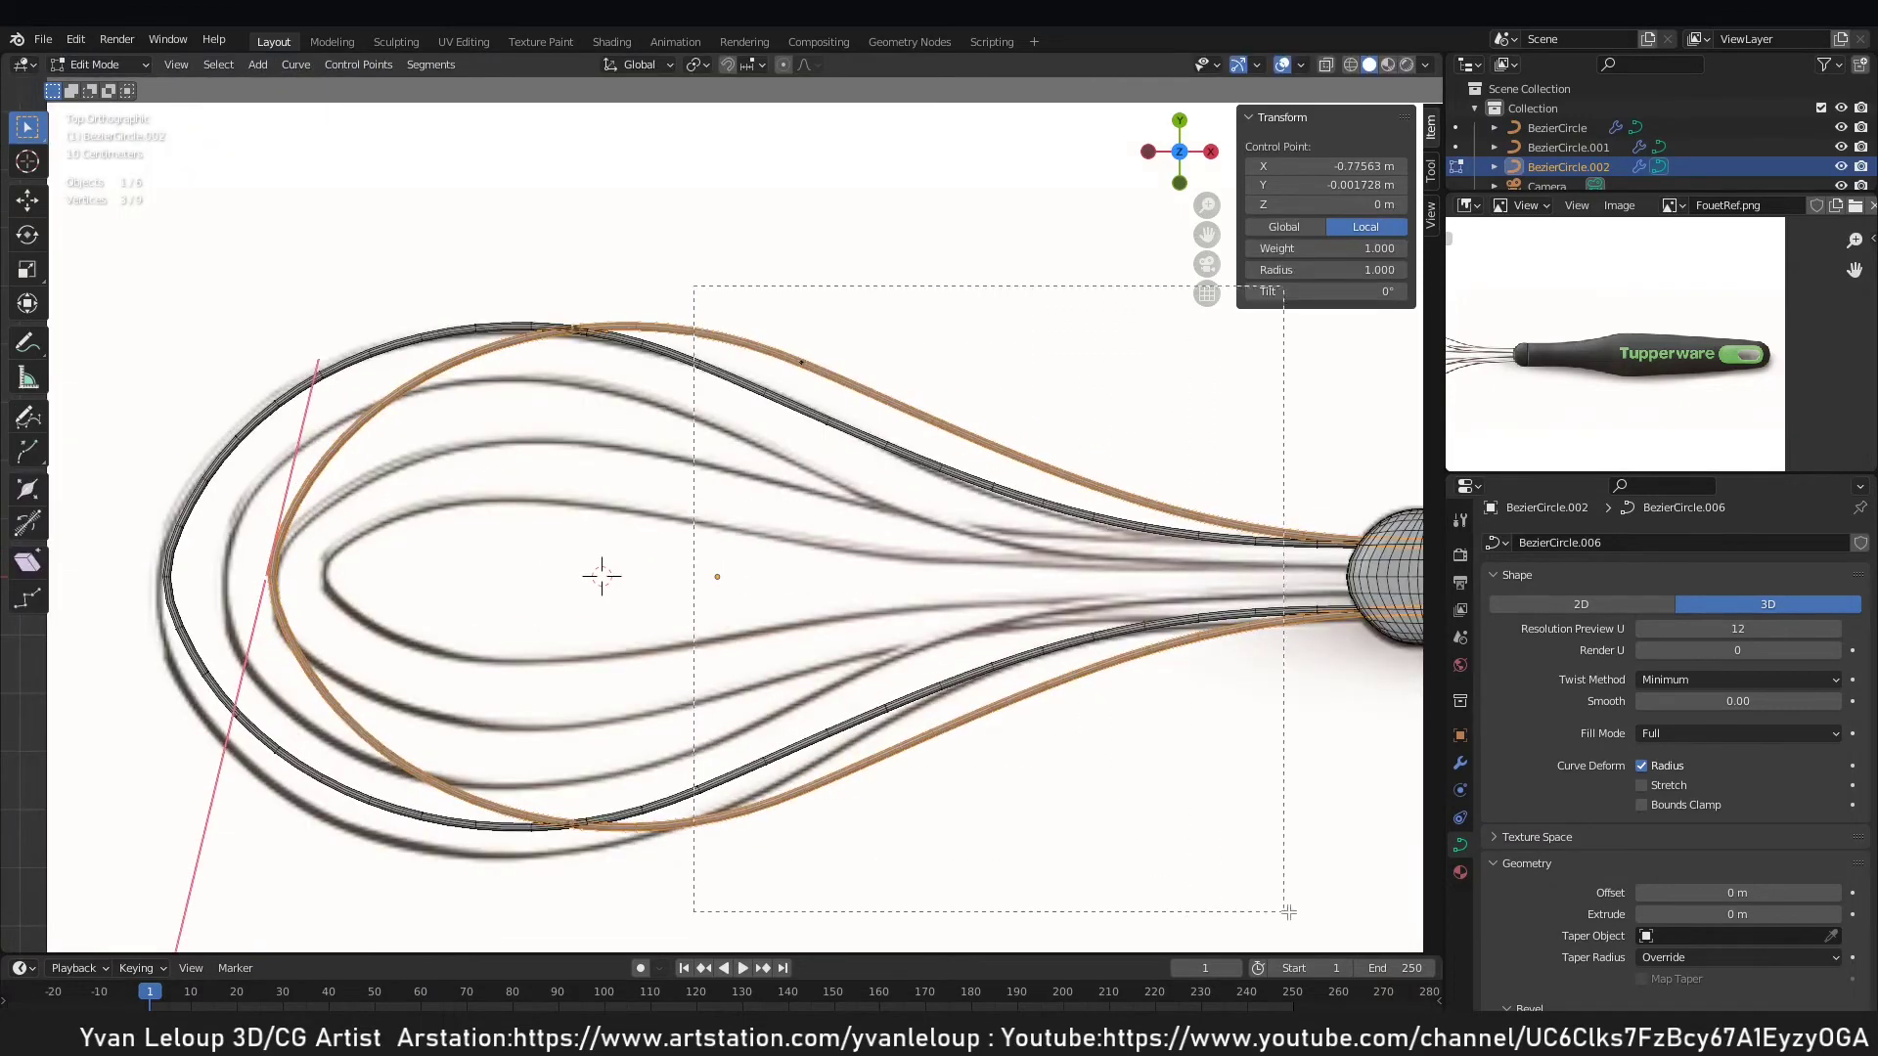
pyautogui.moveTo(695, 286); pyautogui.dragTo(1288, 911)
pyautogui.scroll(-4, 1125, 596)
pyautogui.scroll(3, 694, 378)
pyautogui.press('g')
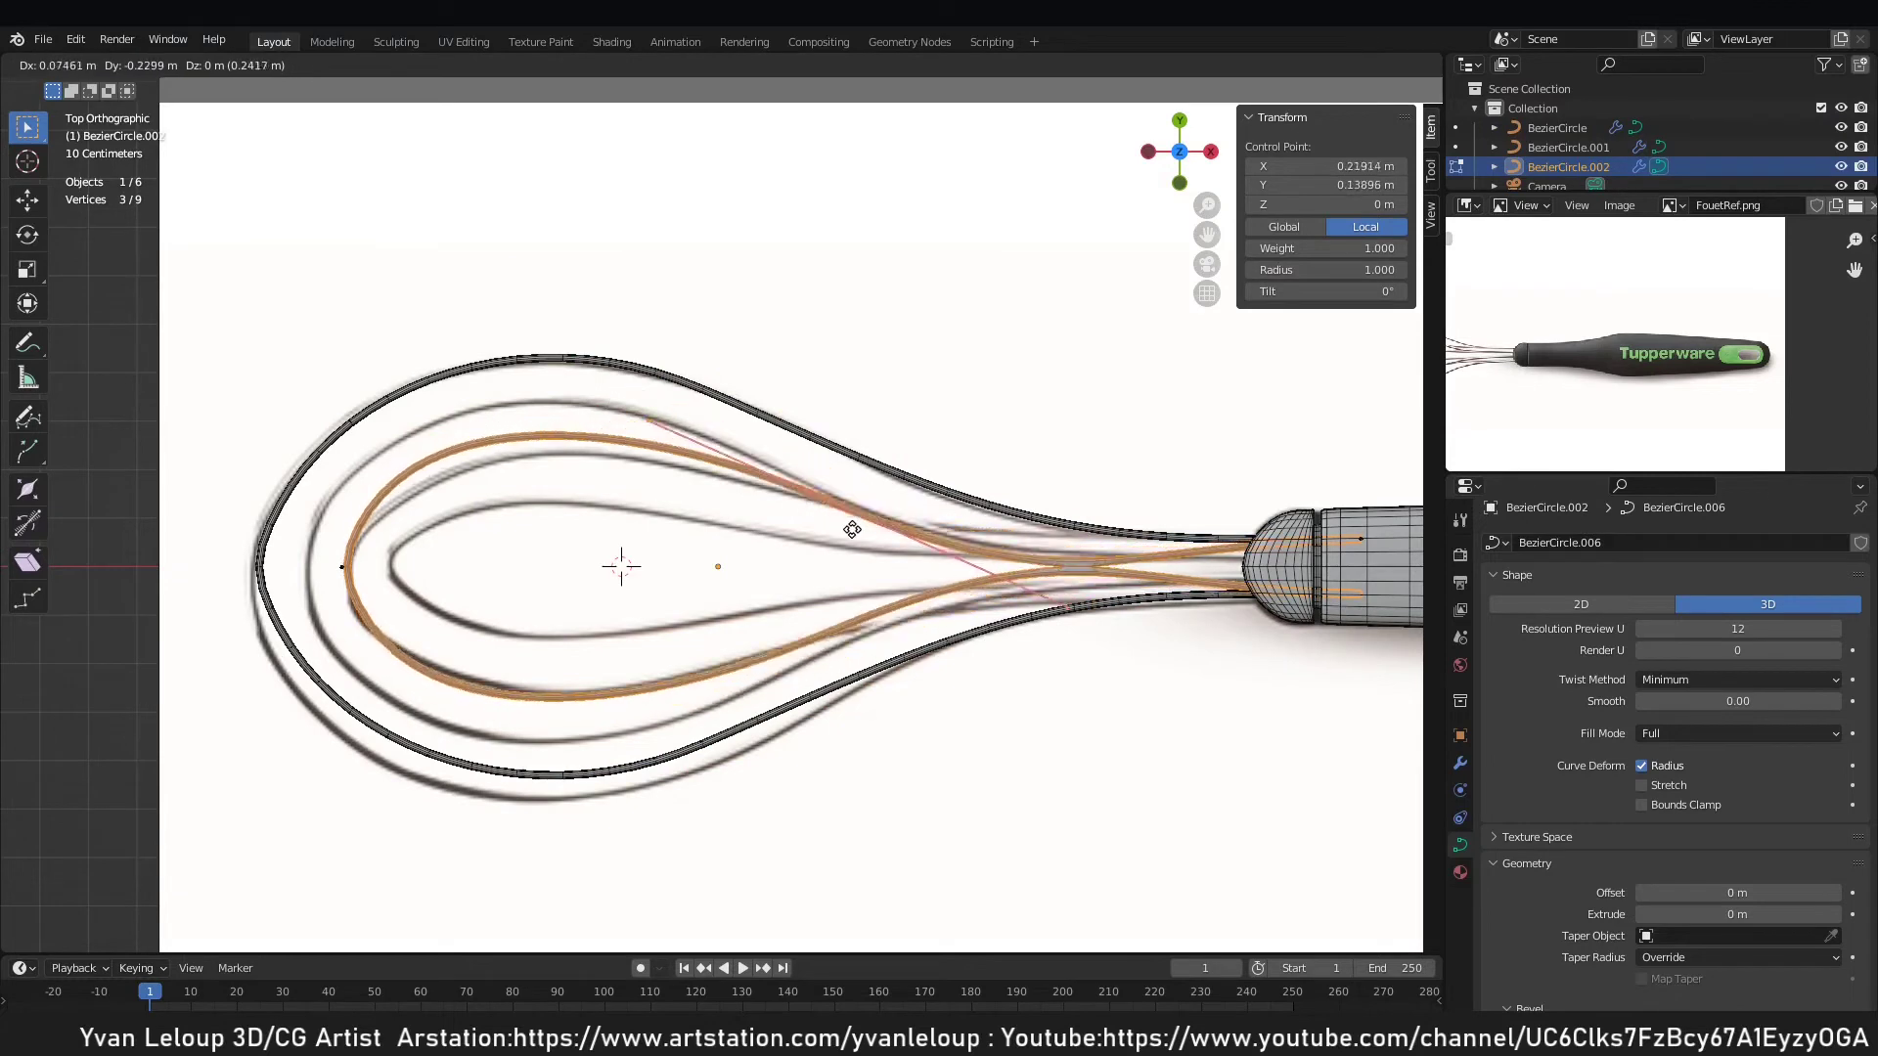
pyautogui.click(810, 525)
# Scale the handles of the third loop's shoulder control point to 0.490 to match the reference curvature.
pyautogui.moveTo(908, 536); pyautogui.dragTo(910, 538)
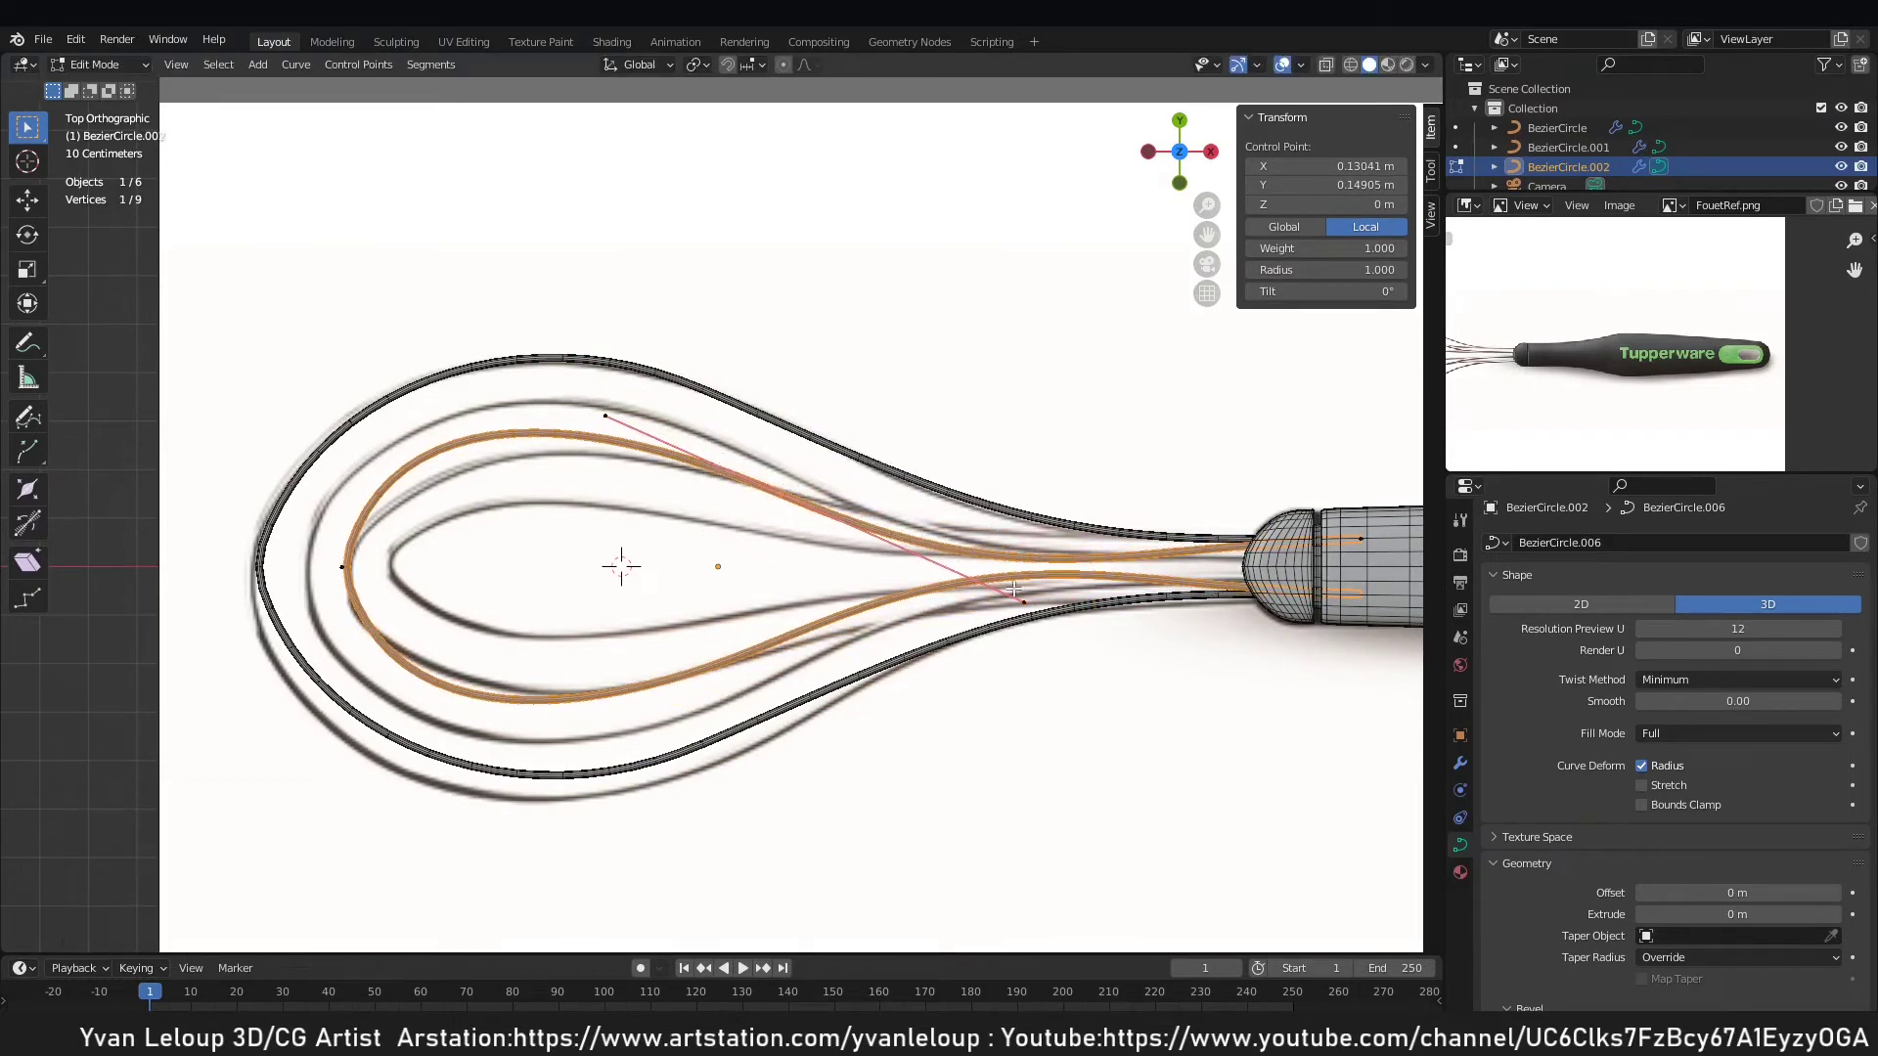
pyautogui.press('s')
pyautogui.click(968, 482)
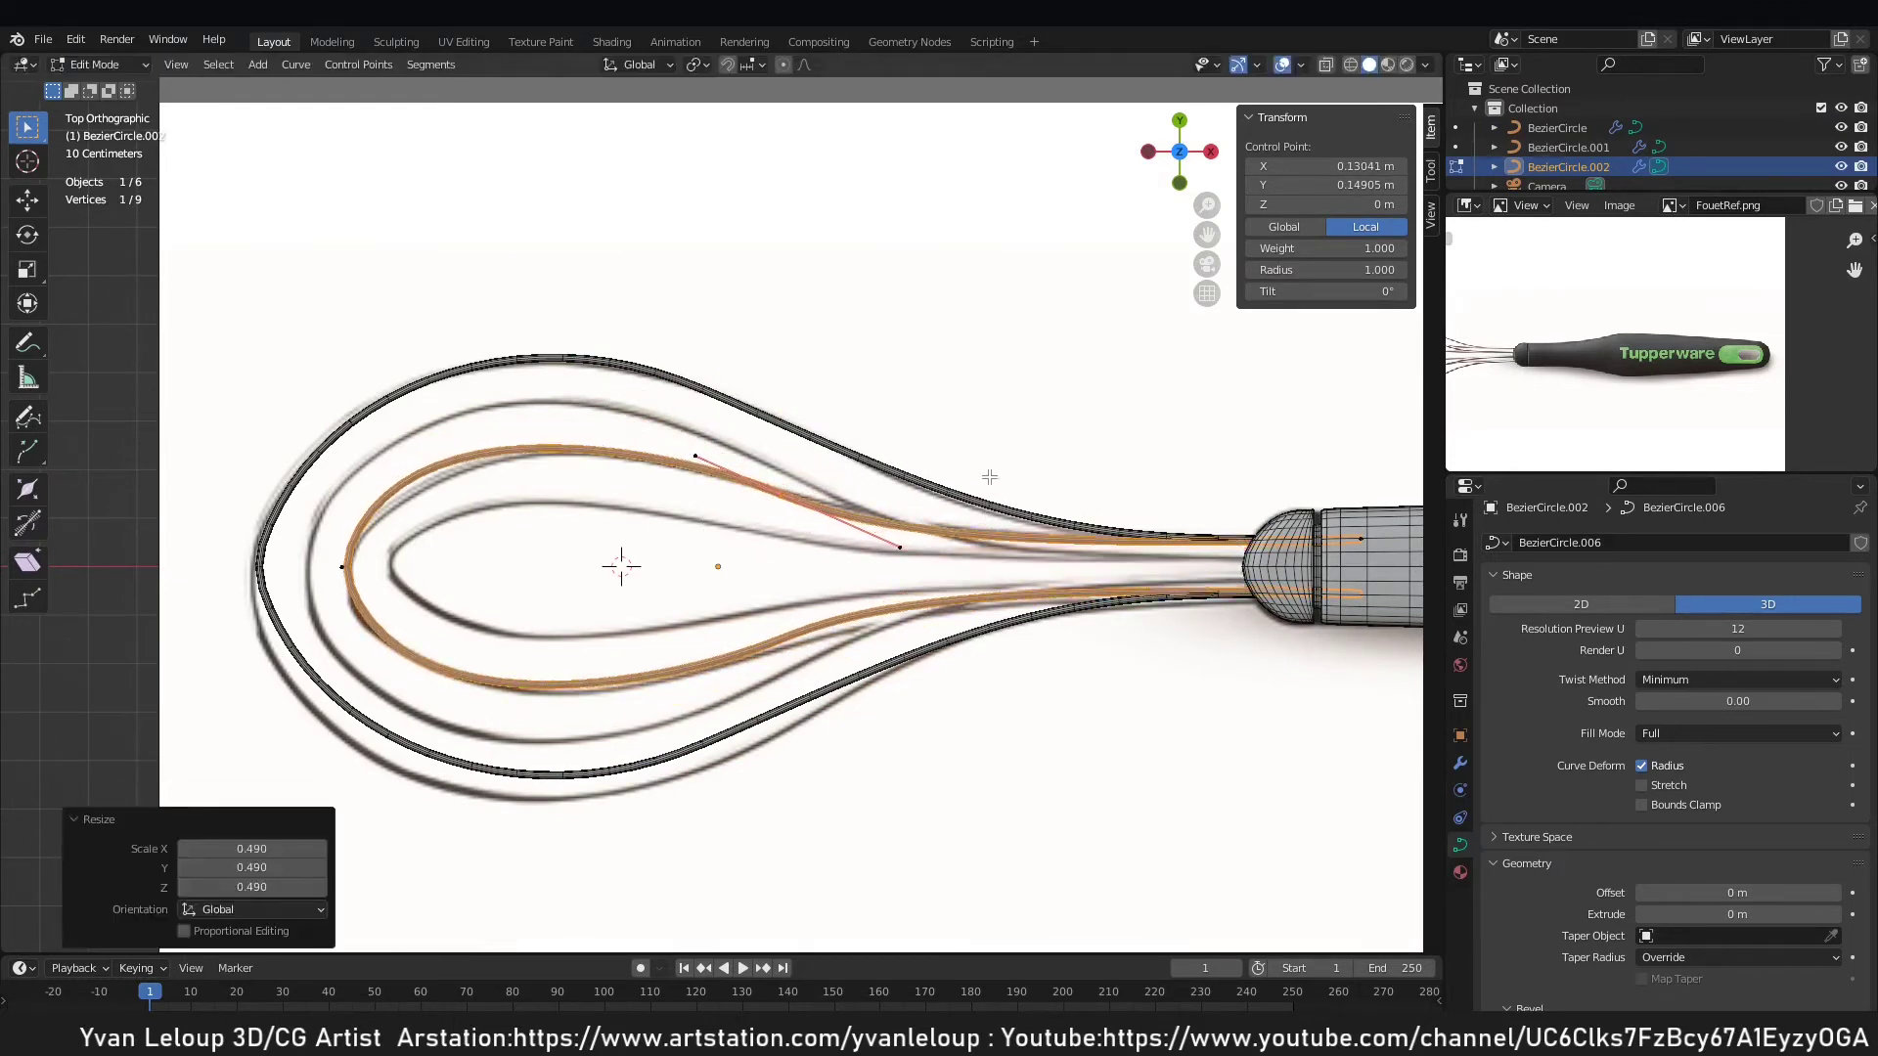
# Nudge the third loop's shoulder control point onto the reference wire and move the tip's upper handle to about local X -0.636 m, Y 0.363 m.
pyautogui.press('g')
pyautogui.click(1008, 494)
pyautogui.moveTo(289, 543); pyautogui.dragTo(433, 587)
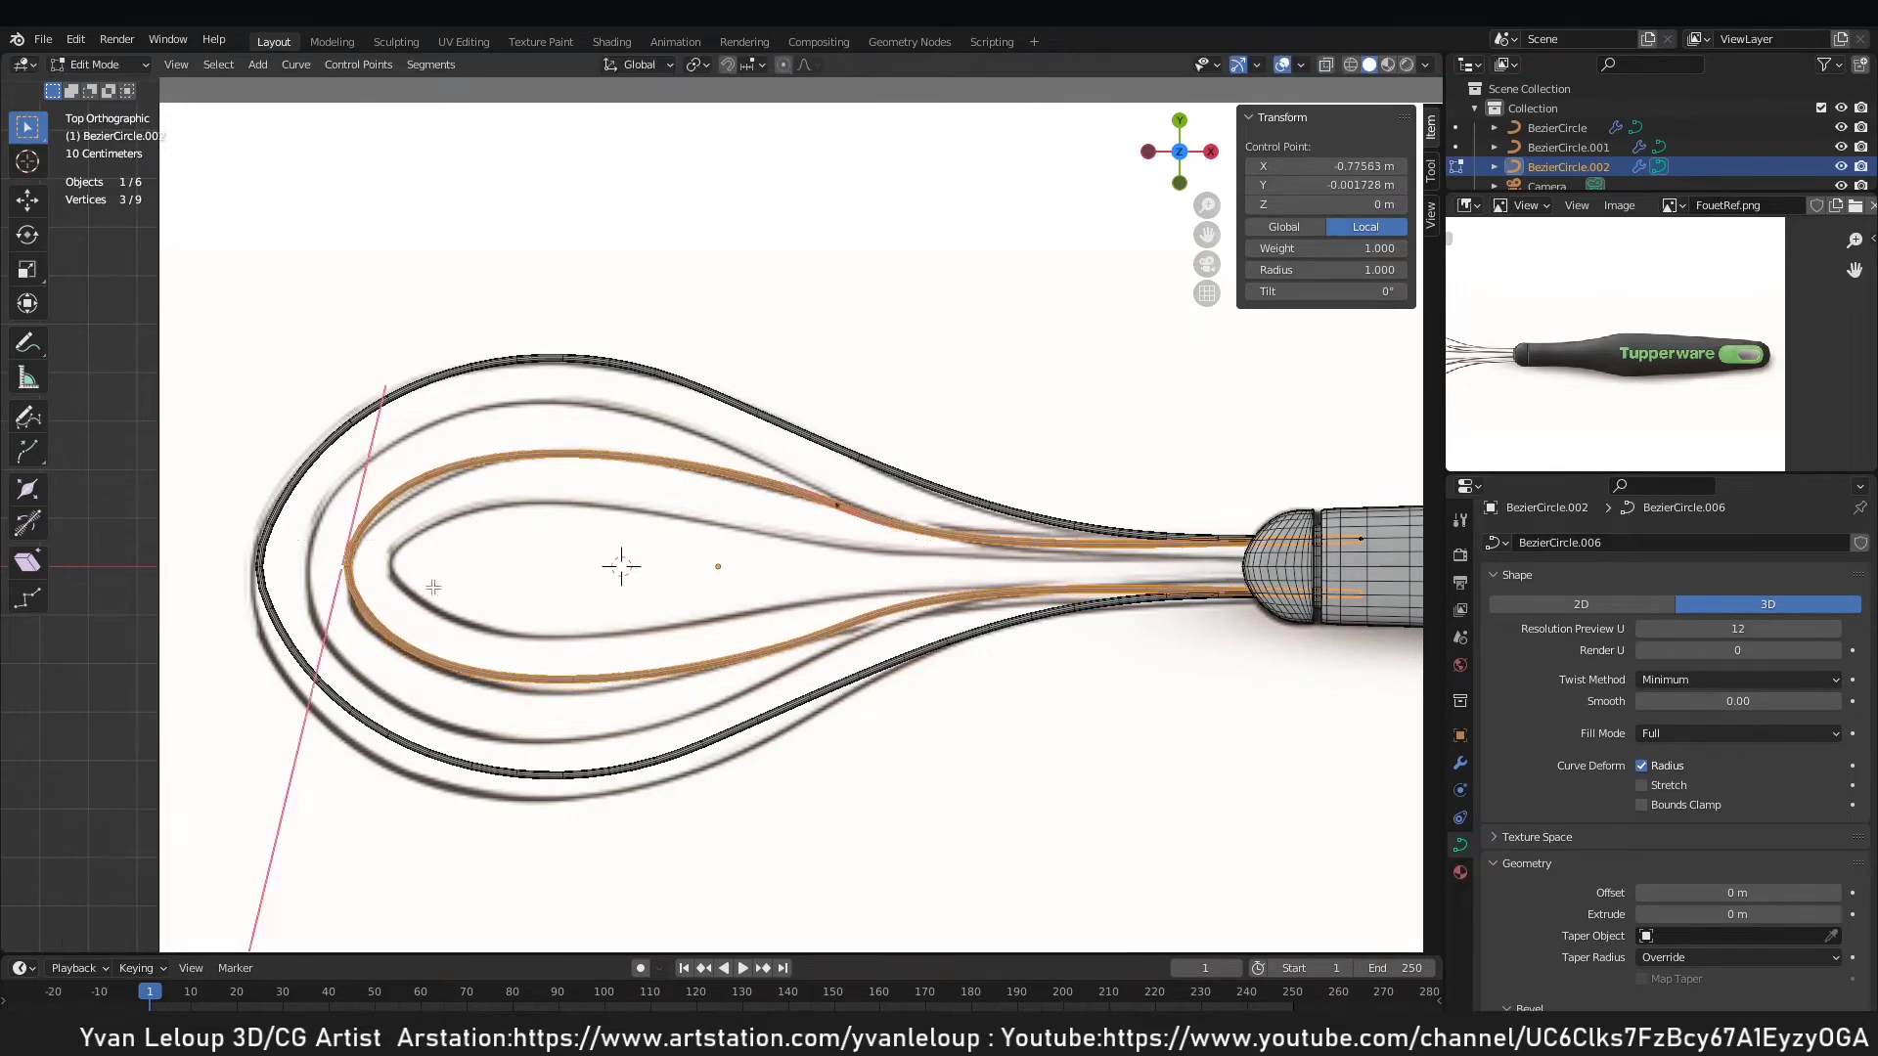
pyautogui.moveTo(334, 366); pyautogui.dragTo(430, 423)
pyautogui.press('g')
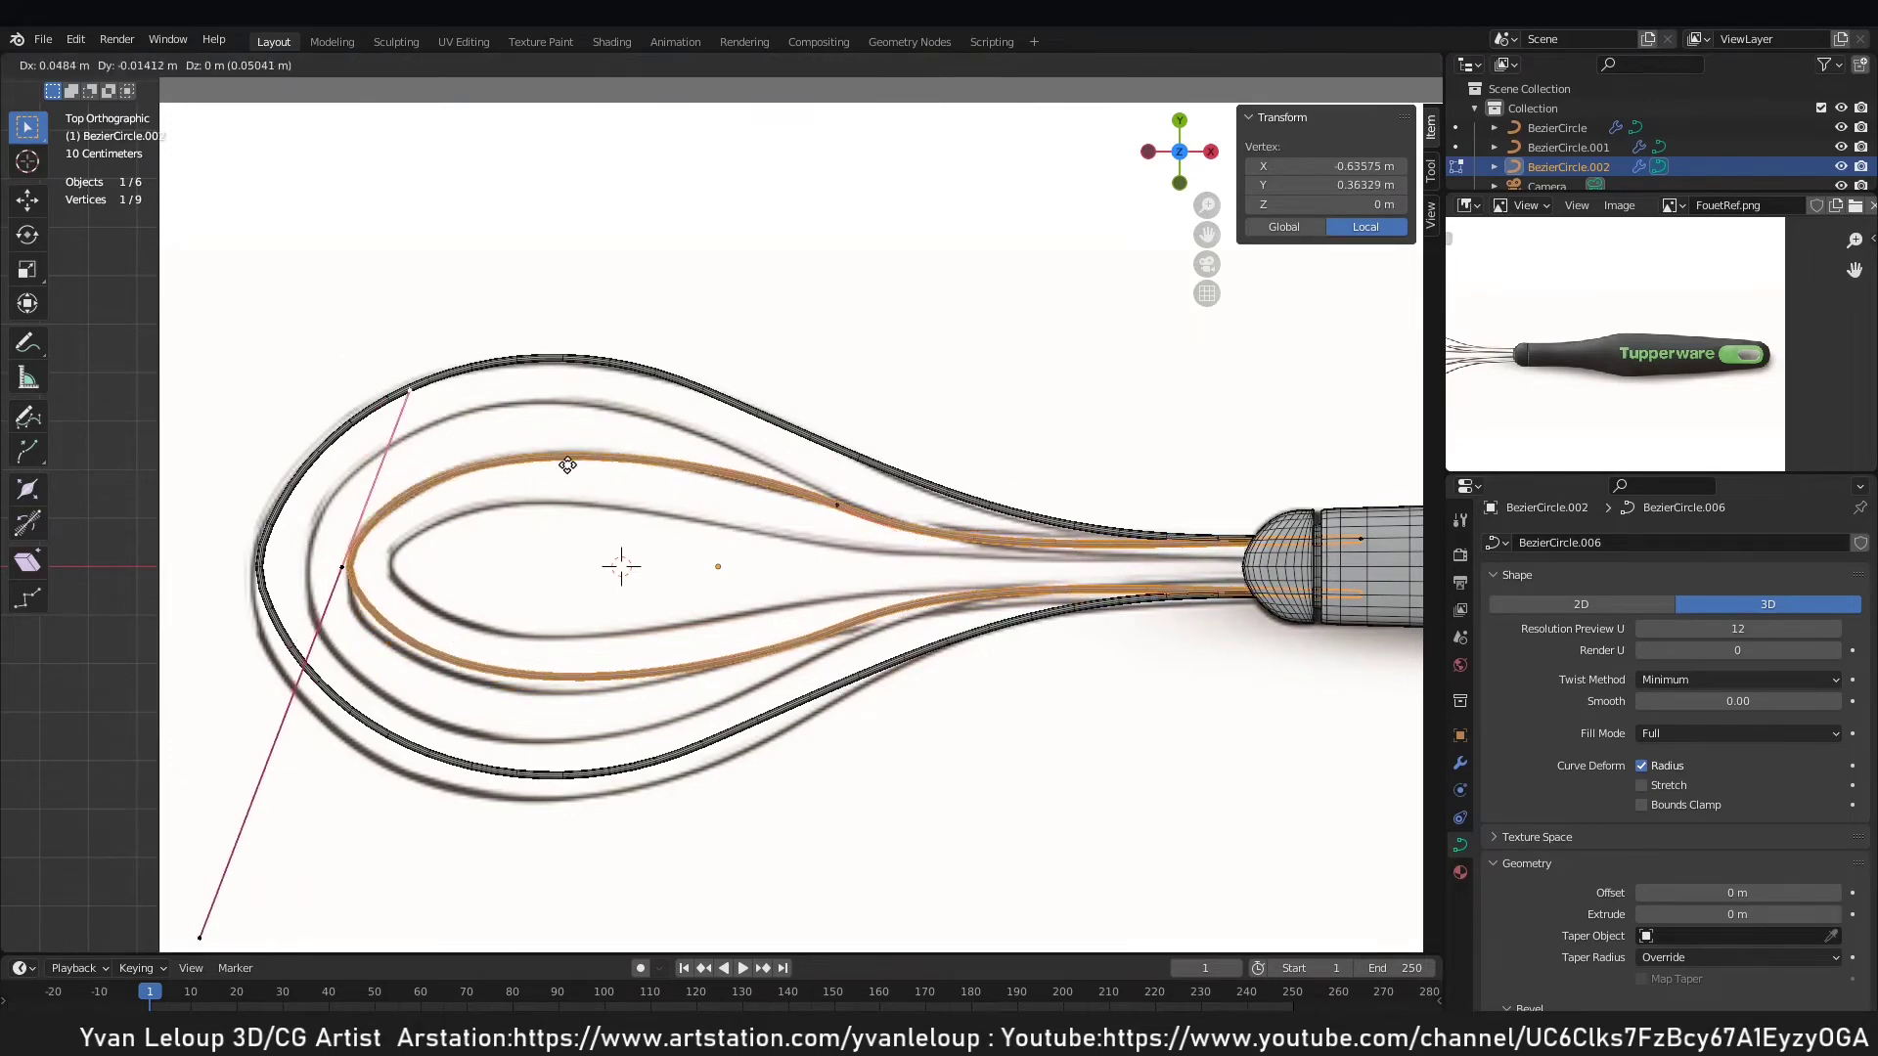
pyautogui.click(567, 465)
# Move the third loop's end control point inside the handle to about local X 1.297 m, Y 0.026 m.
pyautogui.moveTo(792, 469); pyautogui.dragTo(910, 520)
pyautogui.scroll(3, 1049, 556)
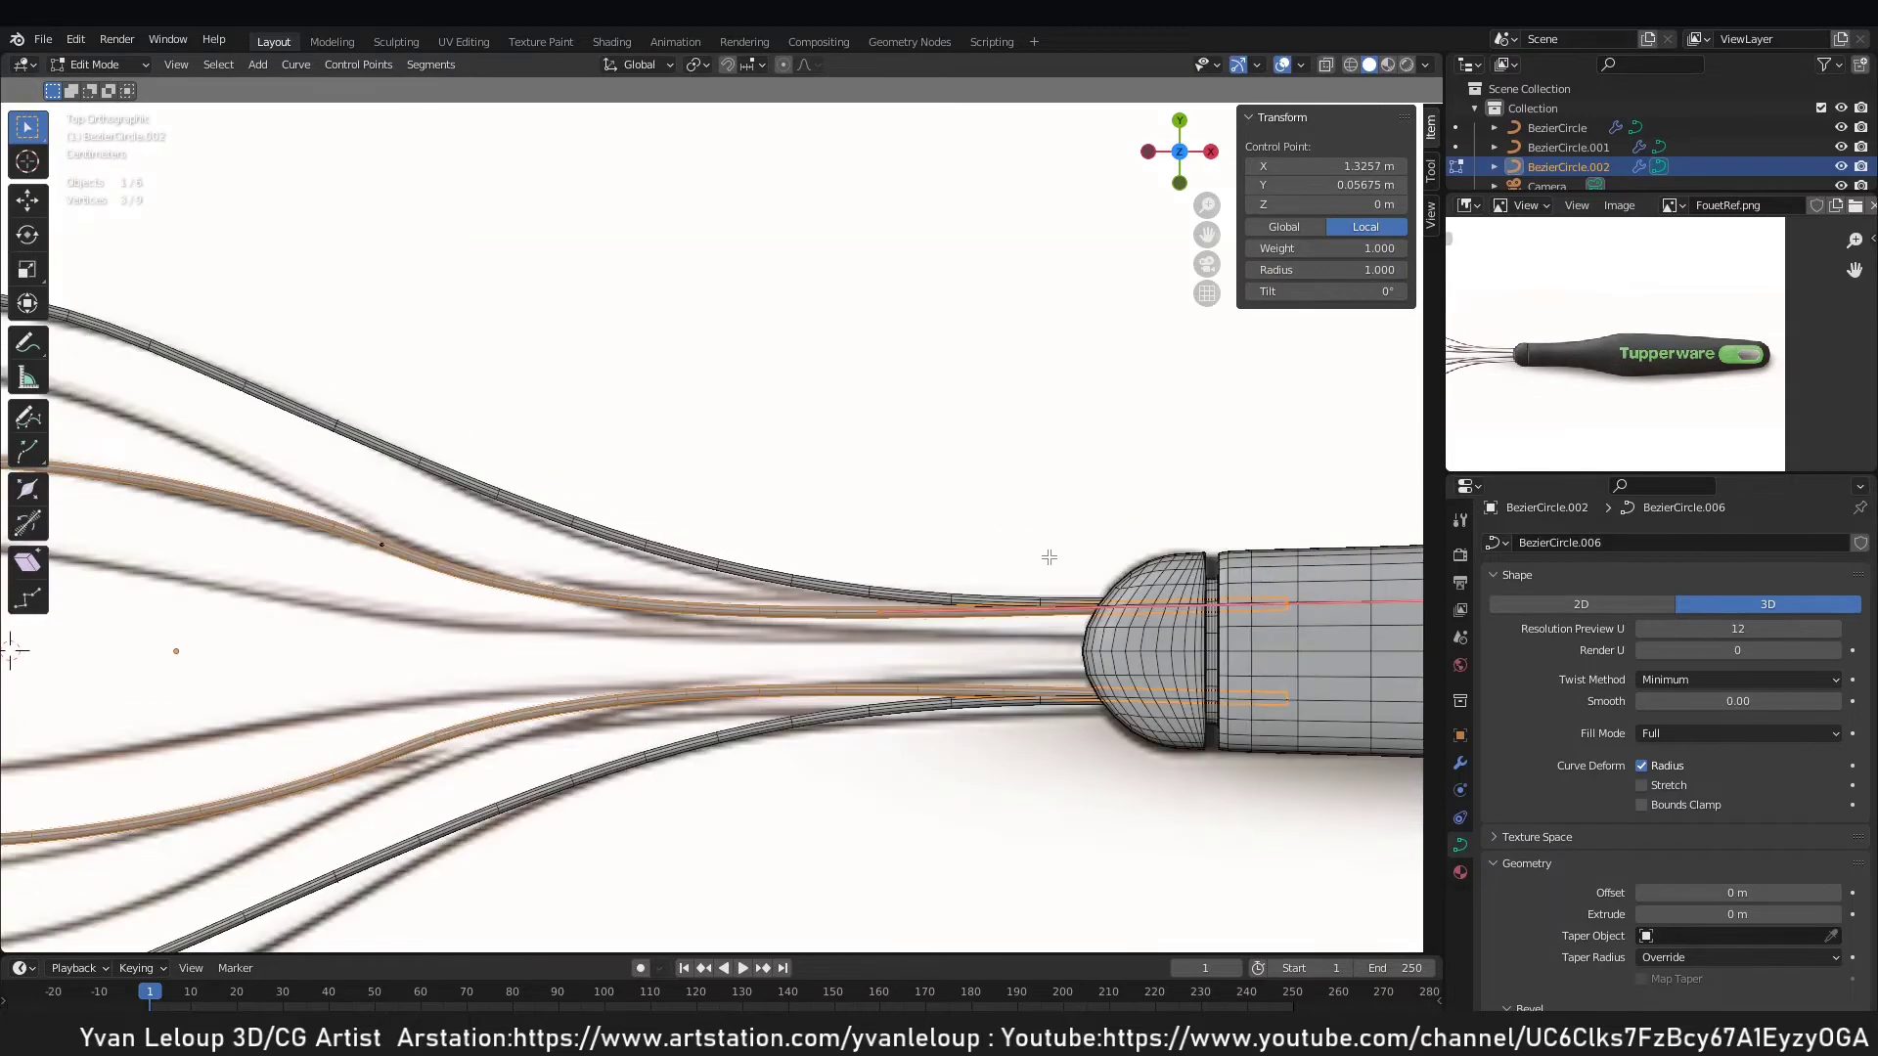
pyautogui.press('g')
pyautogui.click(1013, 593)
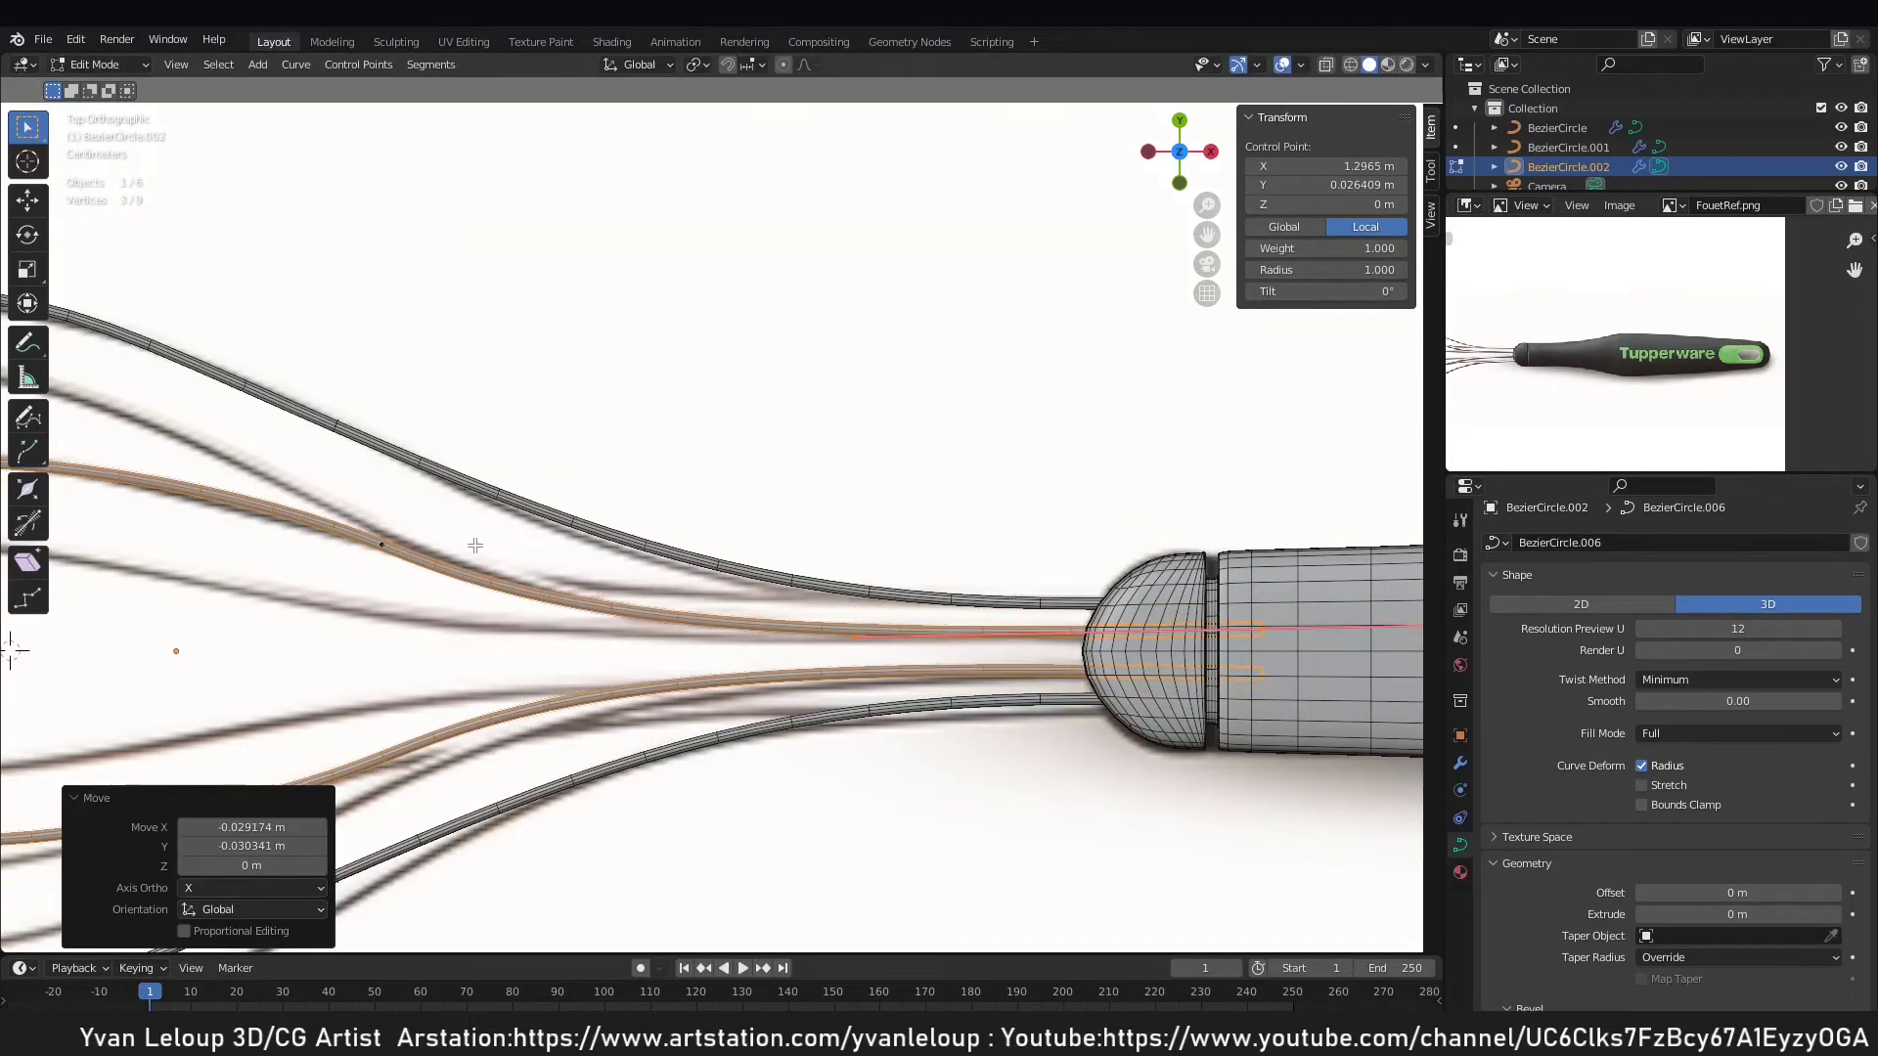
pyautogui.scroll(-3, 425, 529)
pyautogui.keyDown('shift'); pyautogui.moveTo(361, 492); pyautogui.dragTo(621, 499, button='middle'); pyautogui.keyUp('shift')
pyautogui.click(731, 505)
pyautogui.scroll(4, 773, 548)
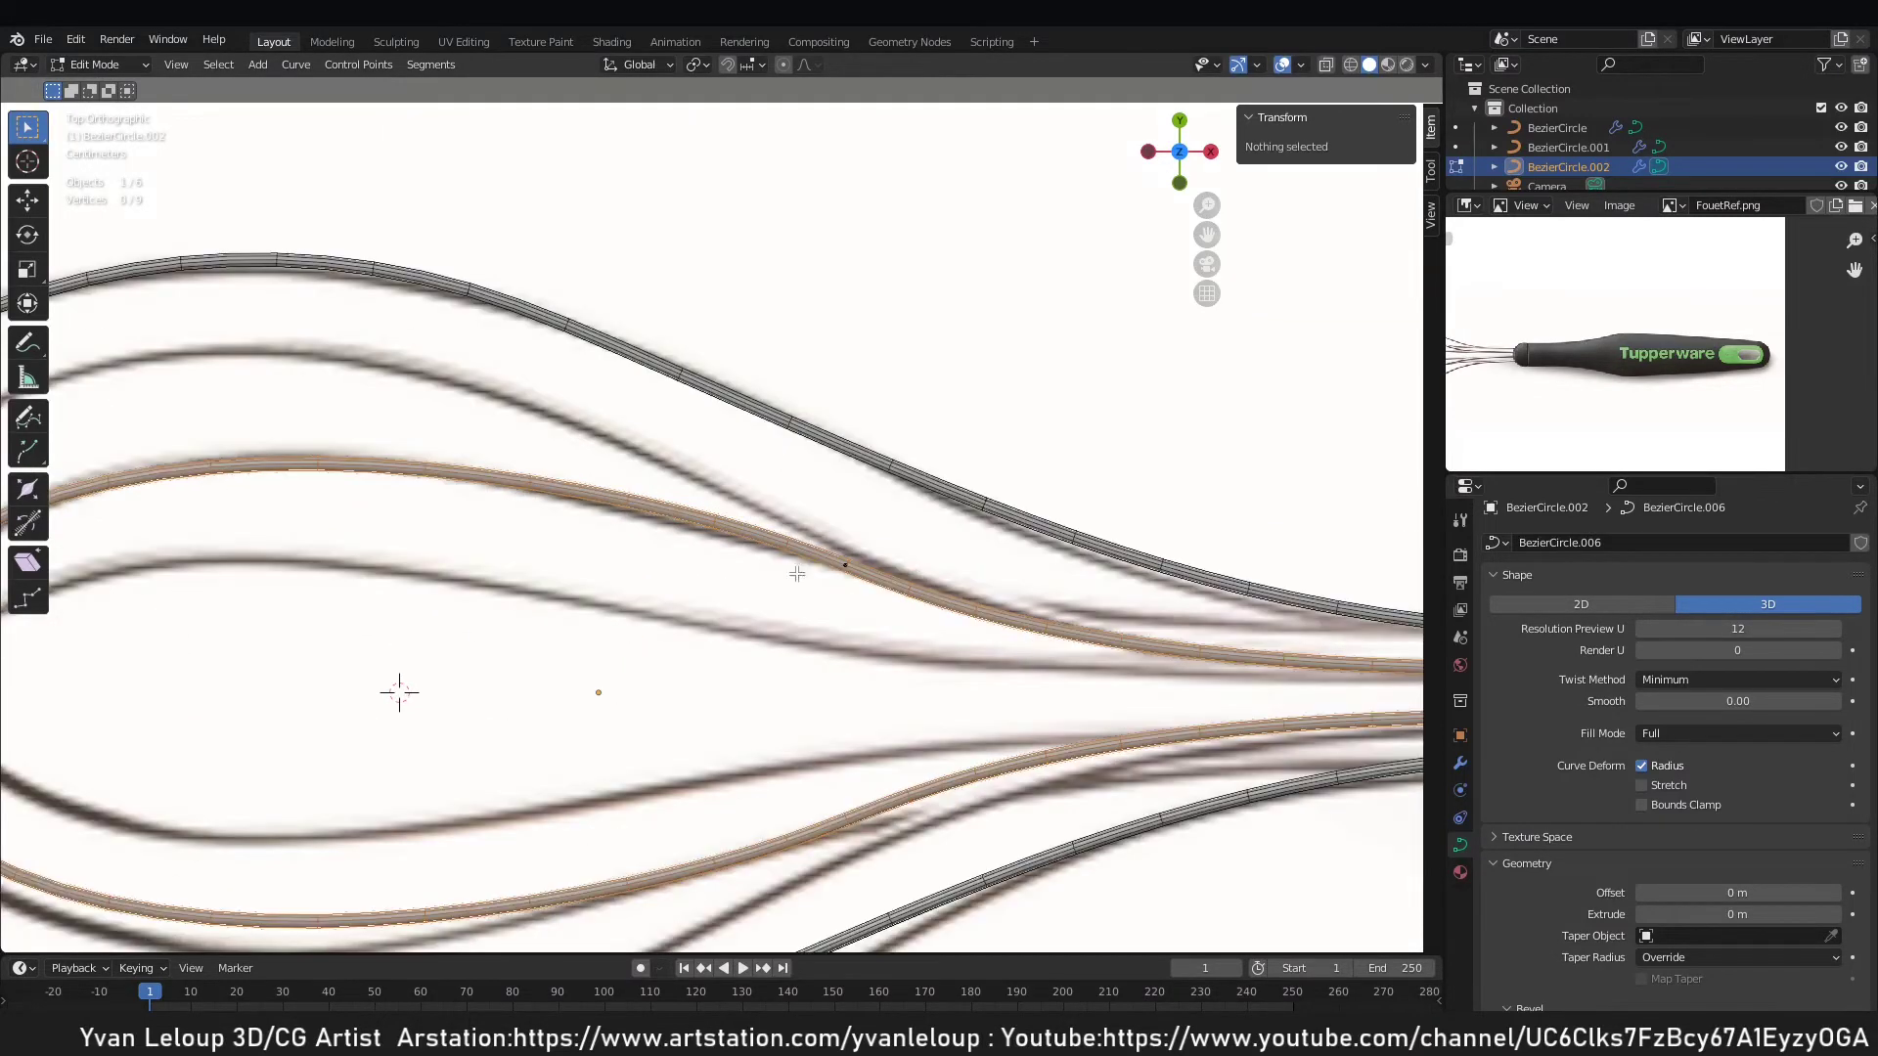
# Examine how closely the third loop follows the reference wire along its whole length.
pyautogui.press('Tab')
pyautogui.scroll(-6, 766, 567)
pyautogui.moveTo(802, 564); pyautogui.dragTo(831, 495, button='middle')
pyautogui.scroll(3, 972, 426)
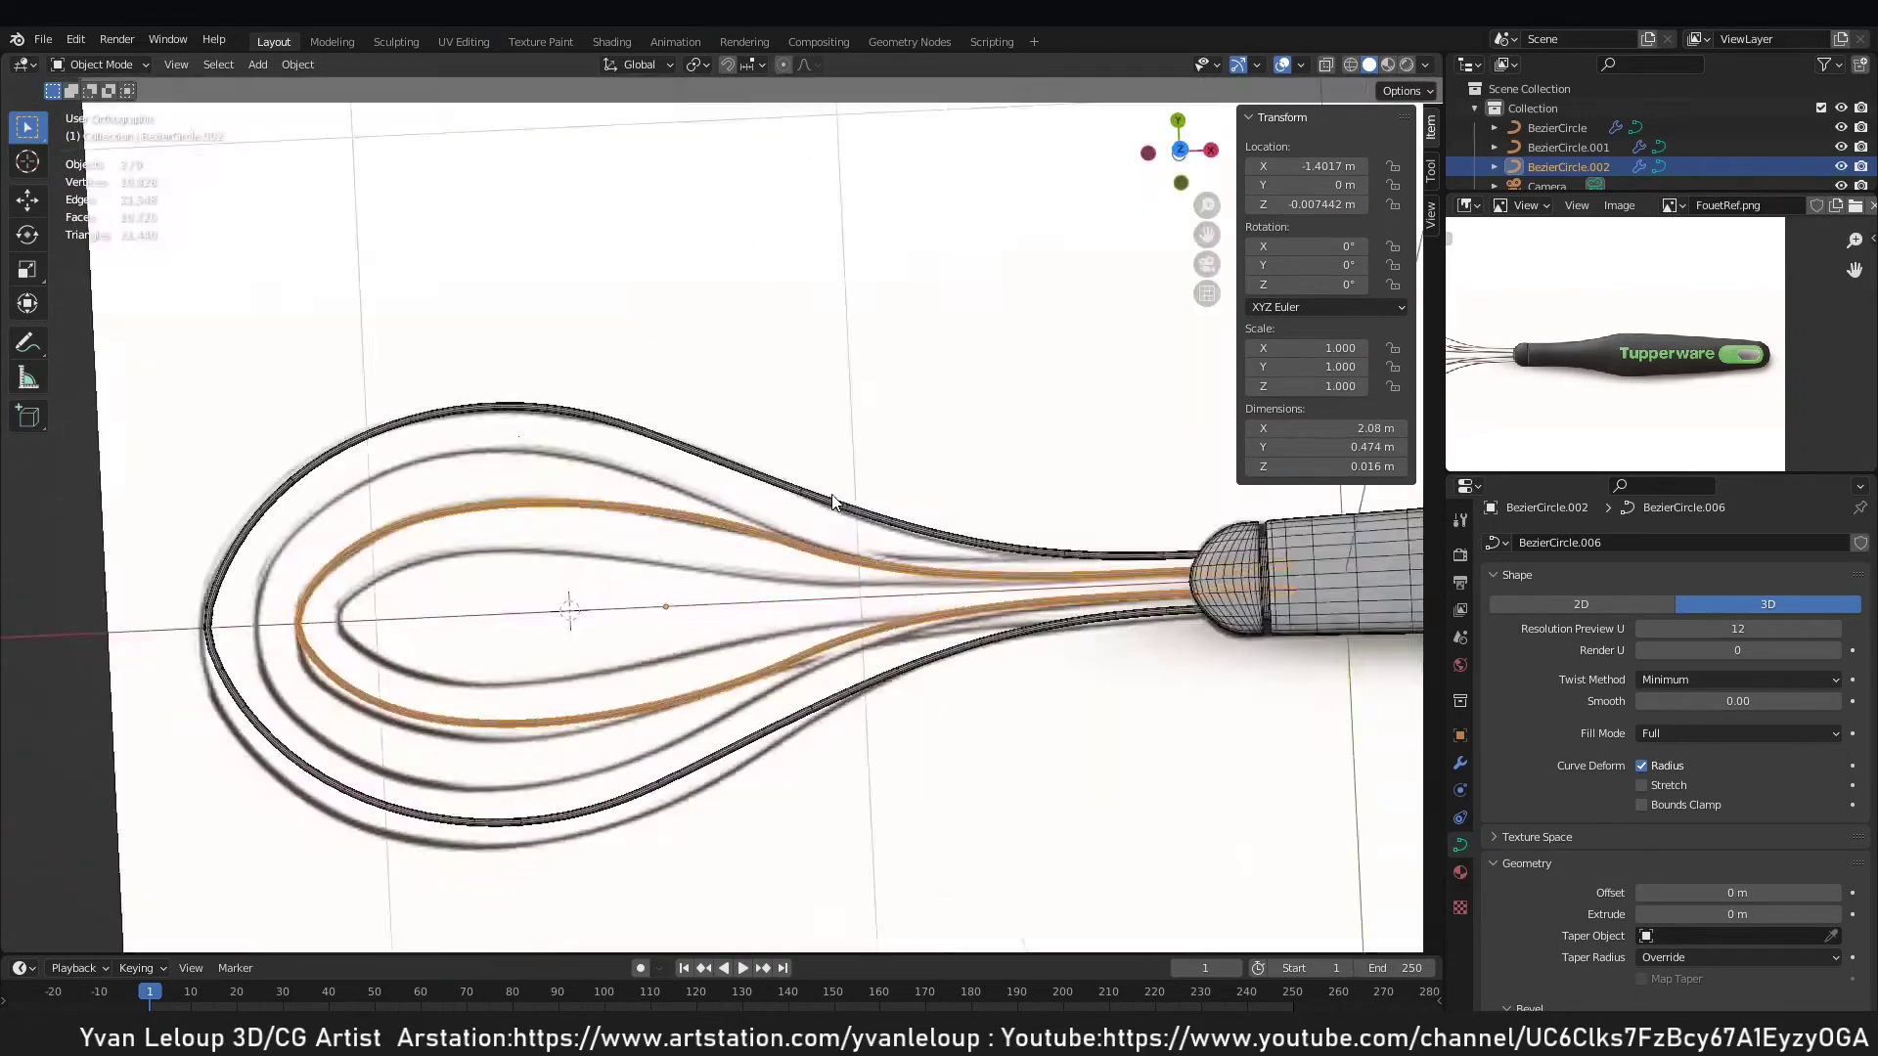
pyautogui.scroll(3, 626, 525)
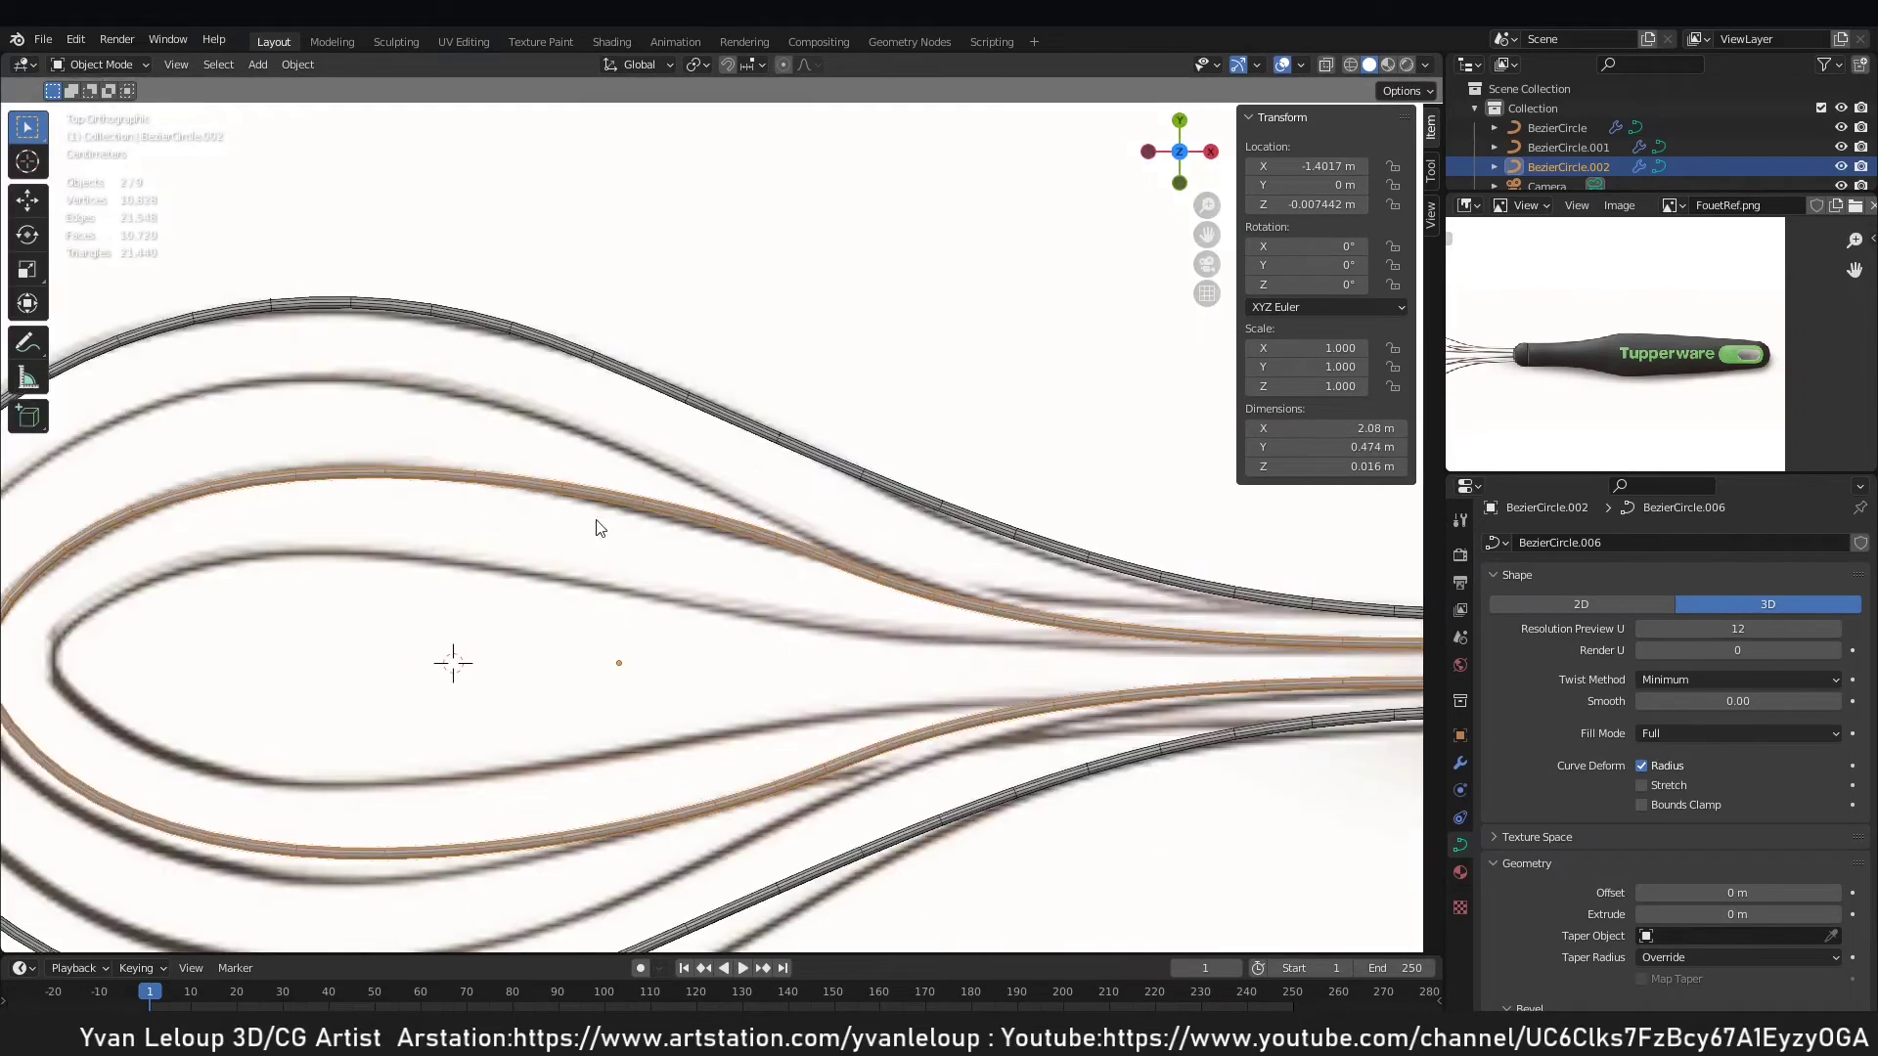
pyautogui.keyDown('shift'); pyautogui.moveTo(415, 540); pyautogui.dragTo(737, 507, button='middle'); pyautogui.keyUp('shift')
pyautogui.press('Tab')
pyautogui.scroll(-6, 490, 491)
pyautogui.press('Tab')
pyautogui.scroll(4, 613, 479)
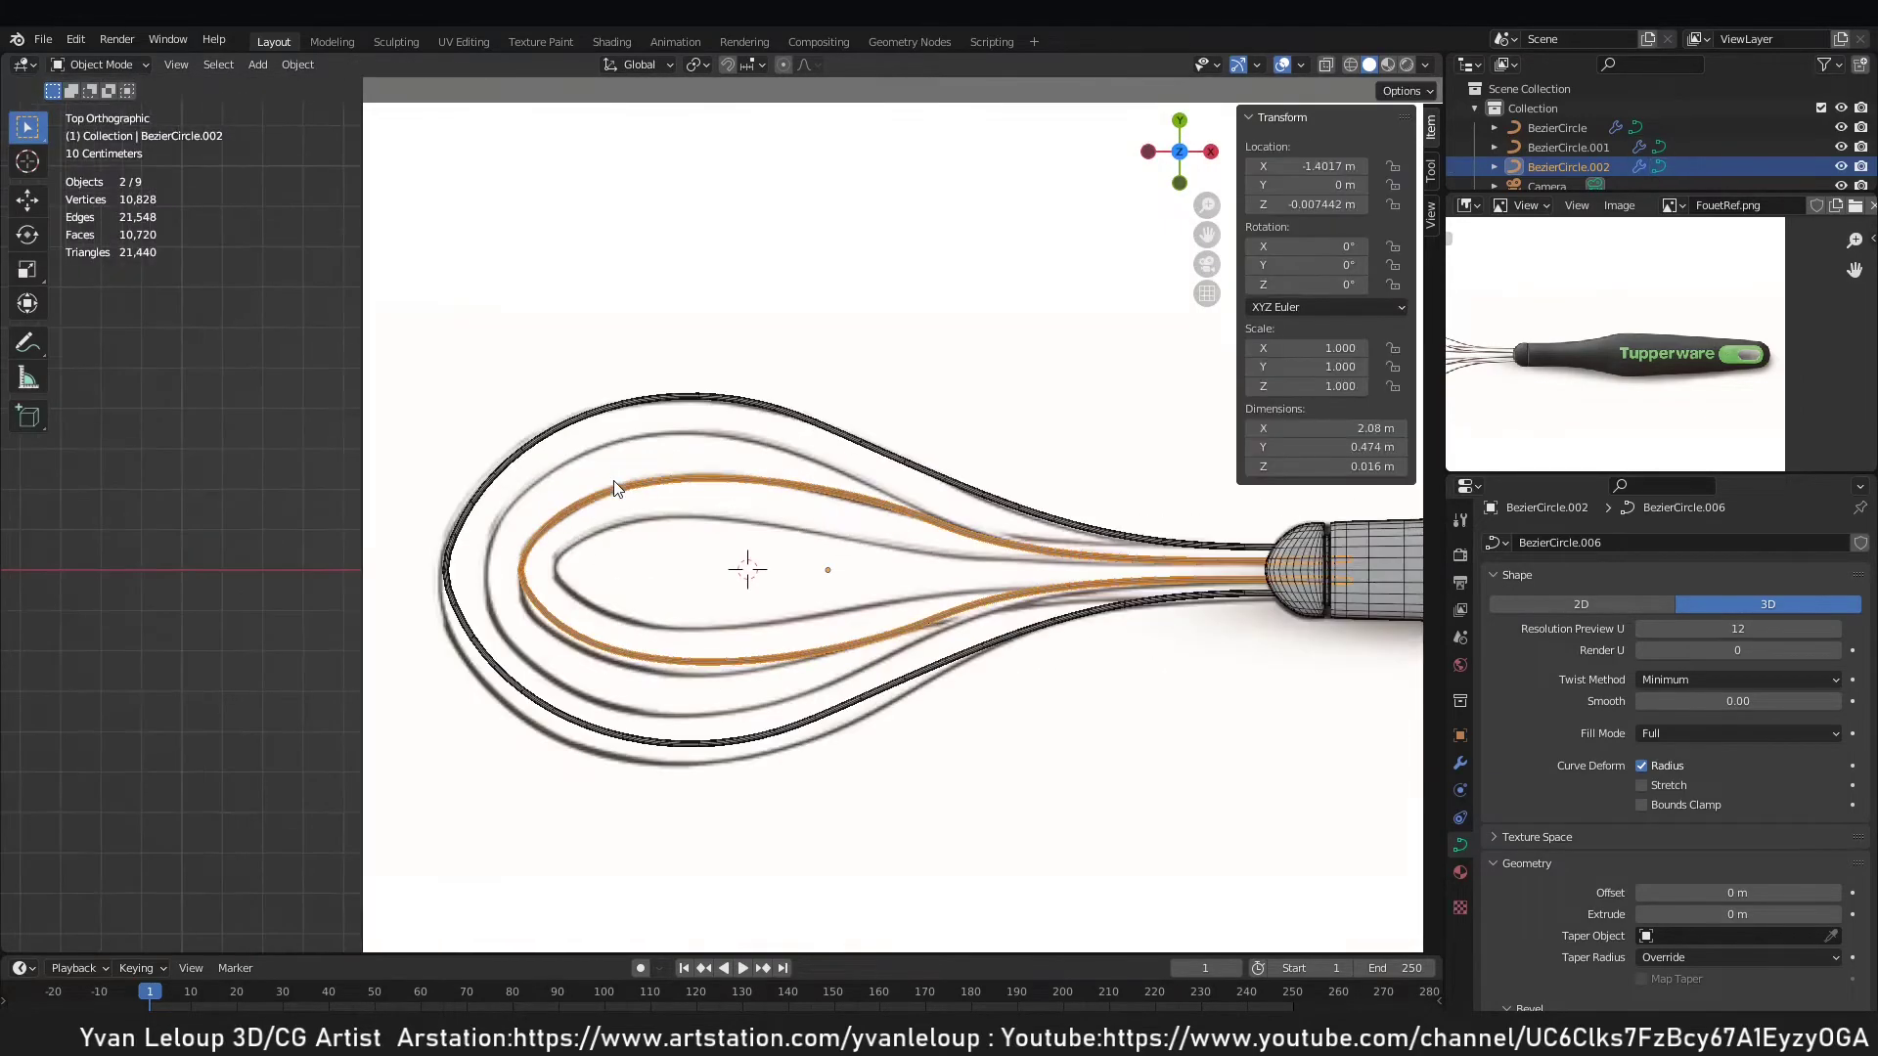
# Duplicate the third loop about 0.086 m along X toward the handle to start the innermost fourth loop.
pyautogui.hotkey('shift', 'd')
pyautogui.press('x')
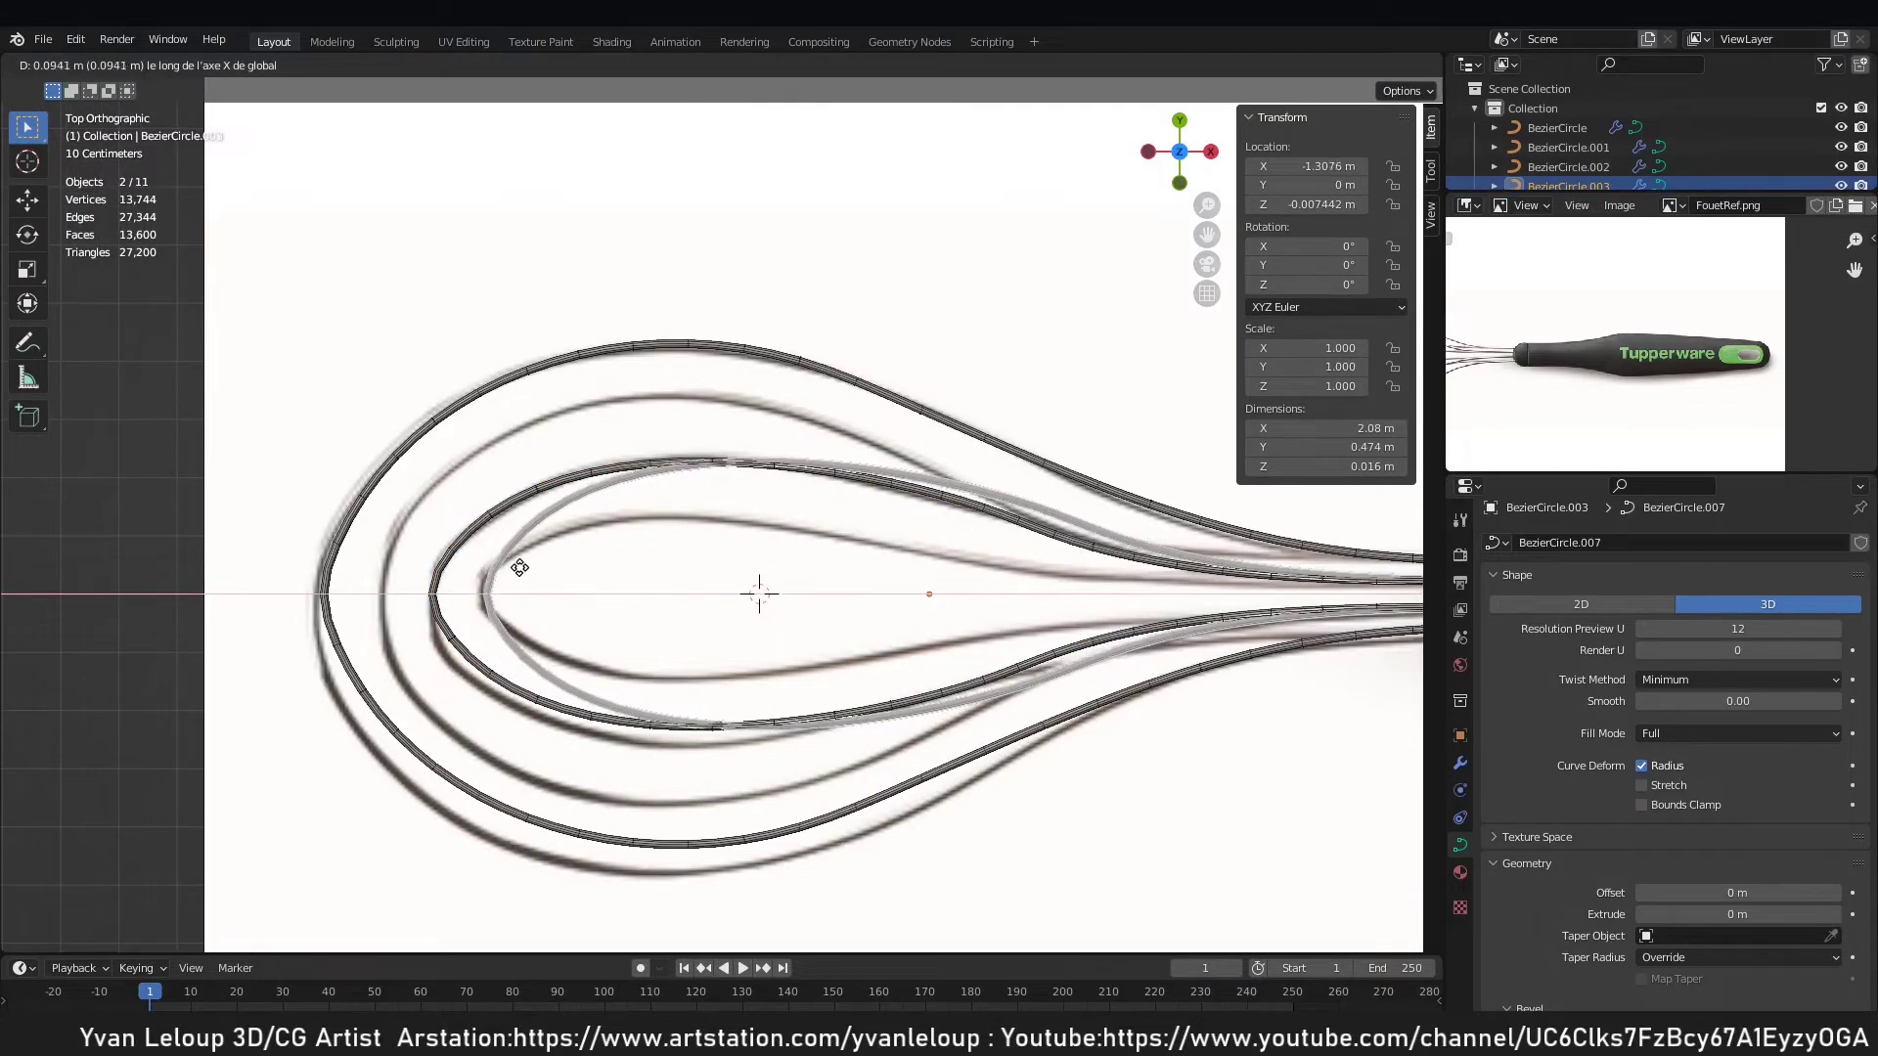
pyautogui.click(545, 544)
# Move the fourth loop's shoulder control point to about local X 0.176 m, Y 0.041 m and rotate it about -21.1°.
pyautogui.press('Tab')
pyautogui.scroll(-2, 1082, 675)
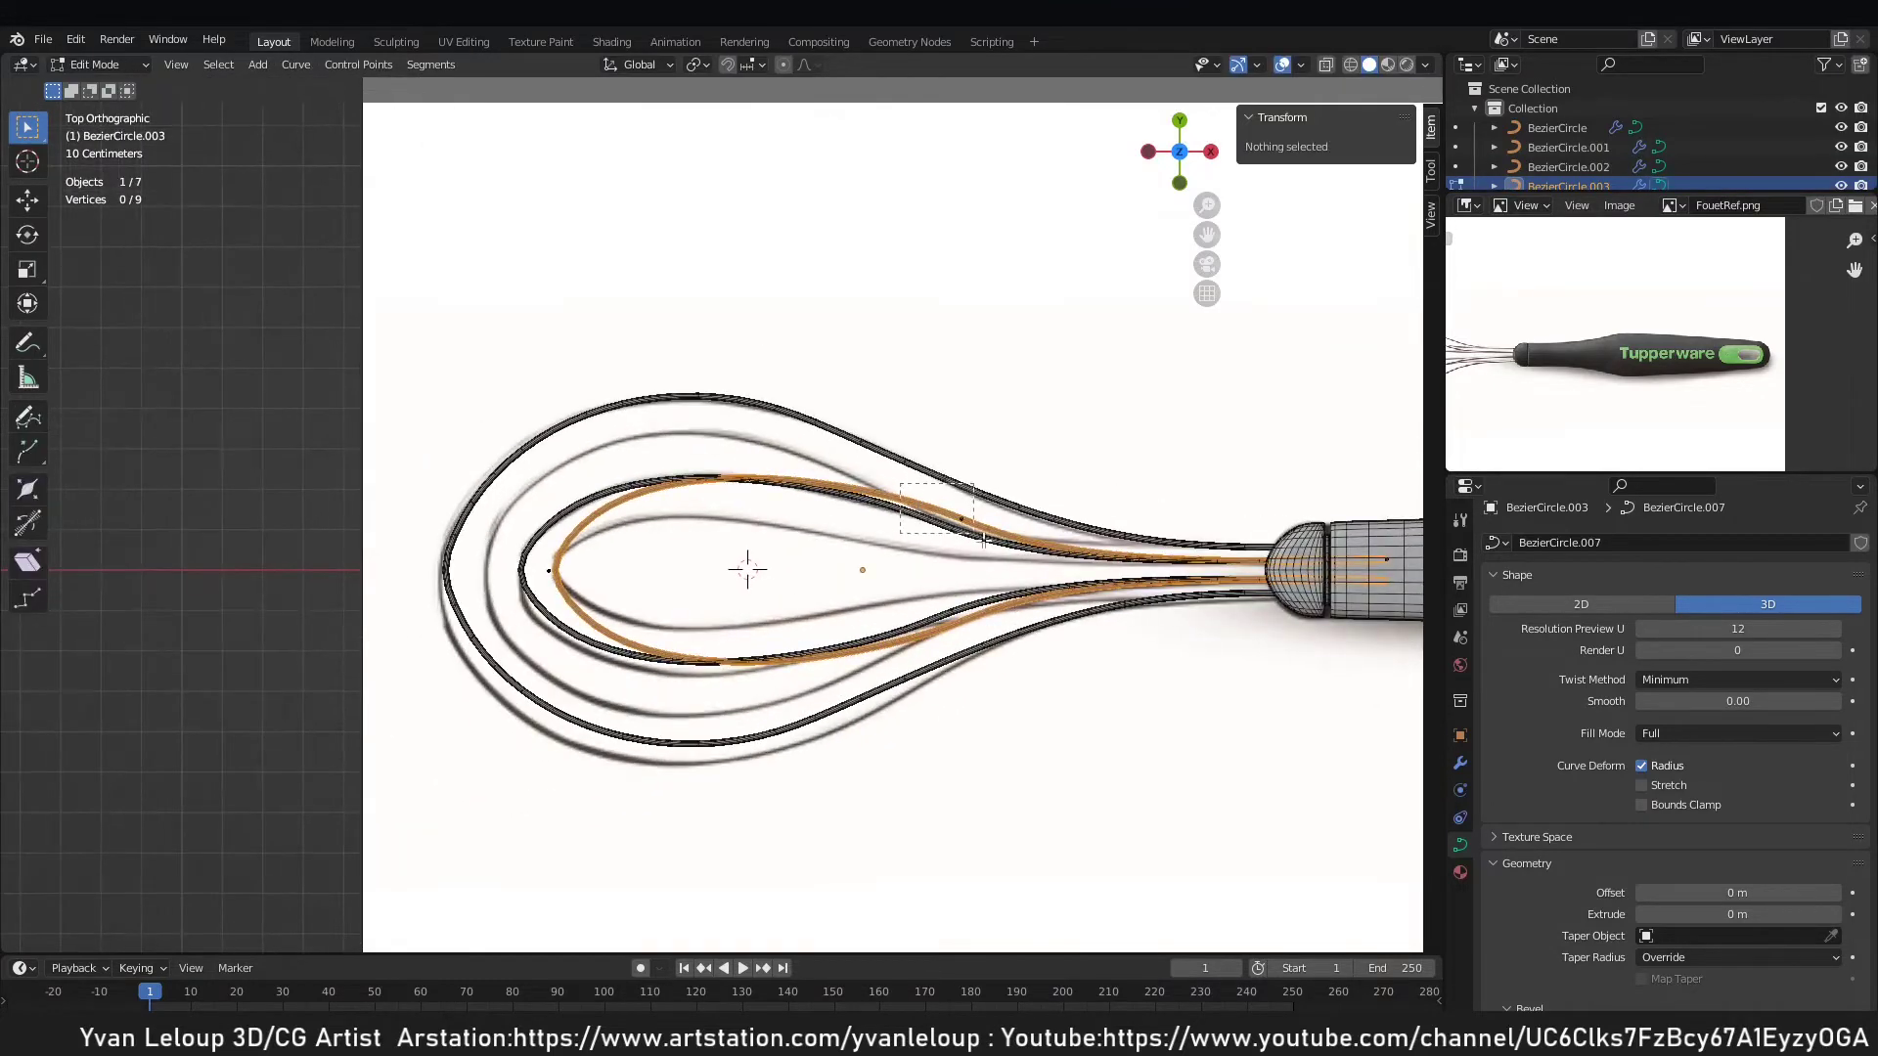
pyautogui.scroll(2, 1008, 465)
pyautogui.press('g')
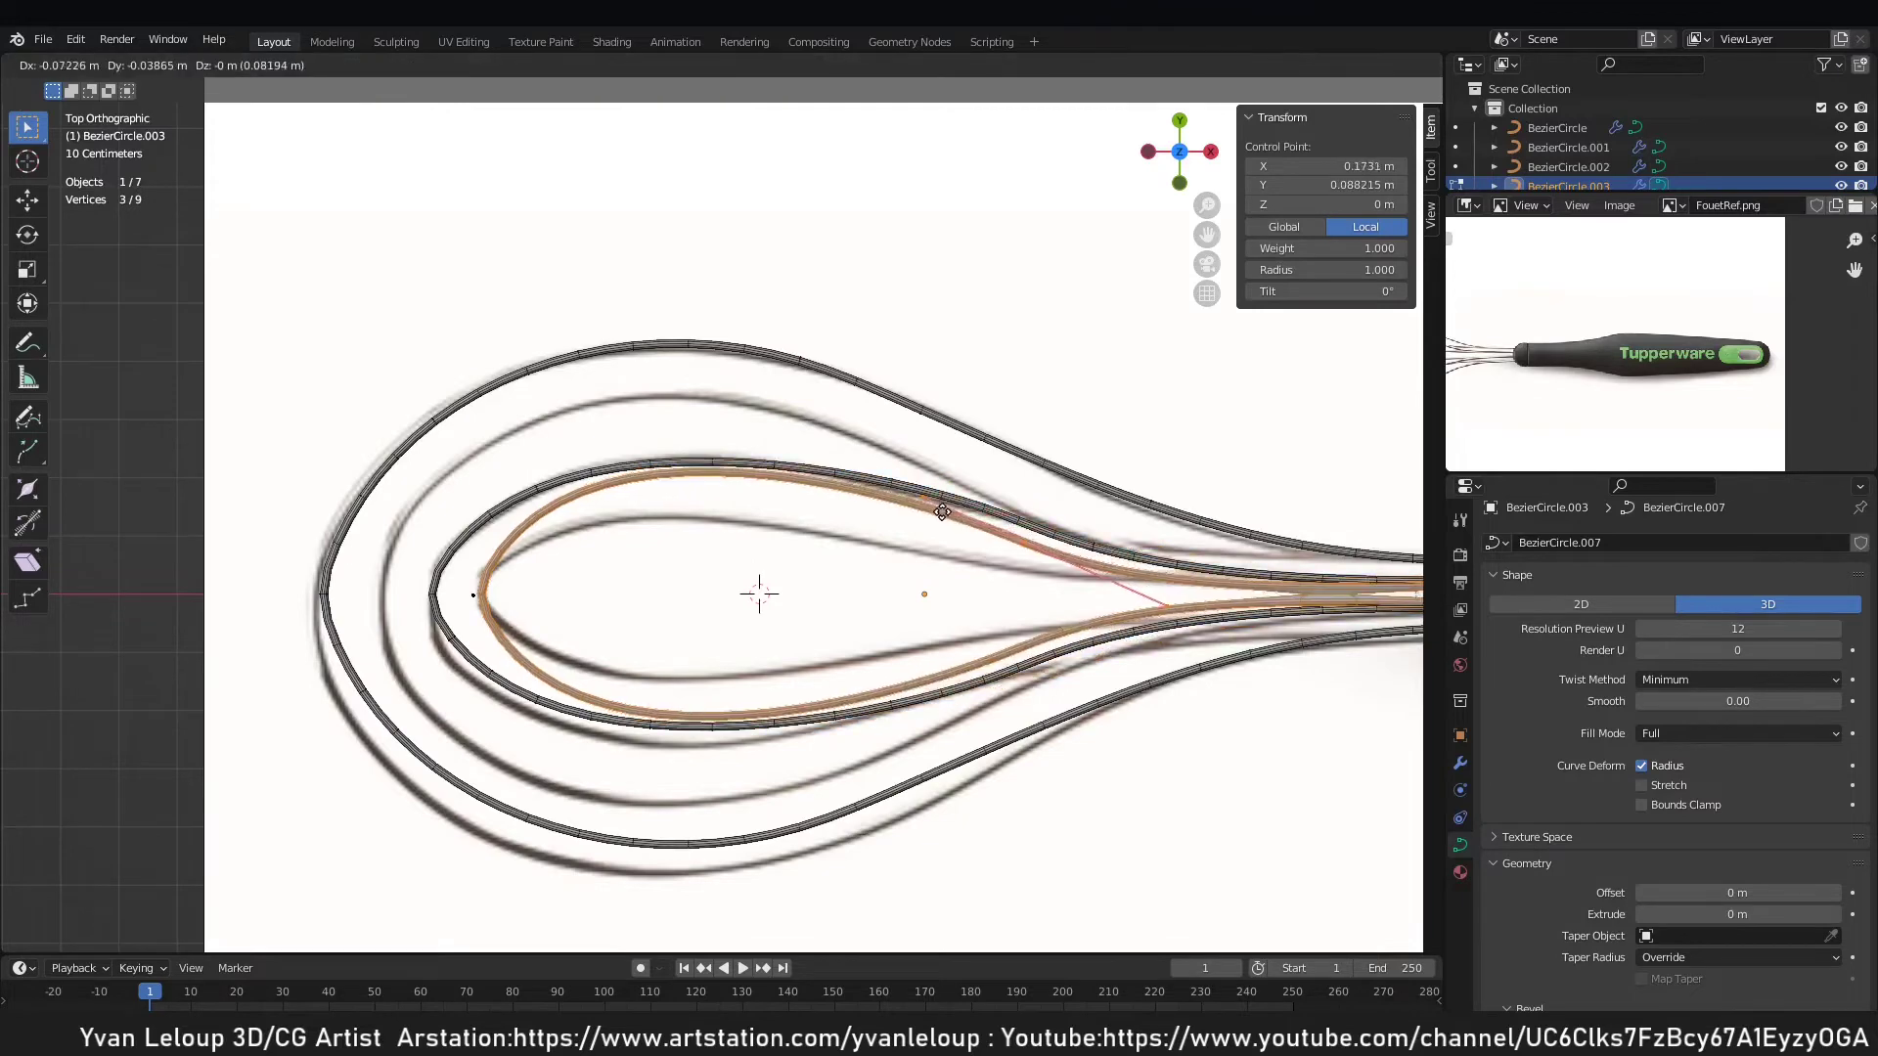
pyautogui.click(947, 537)
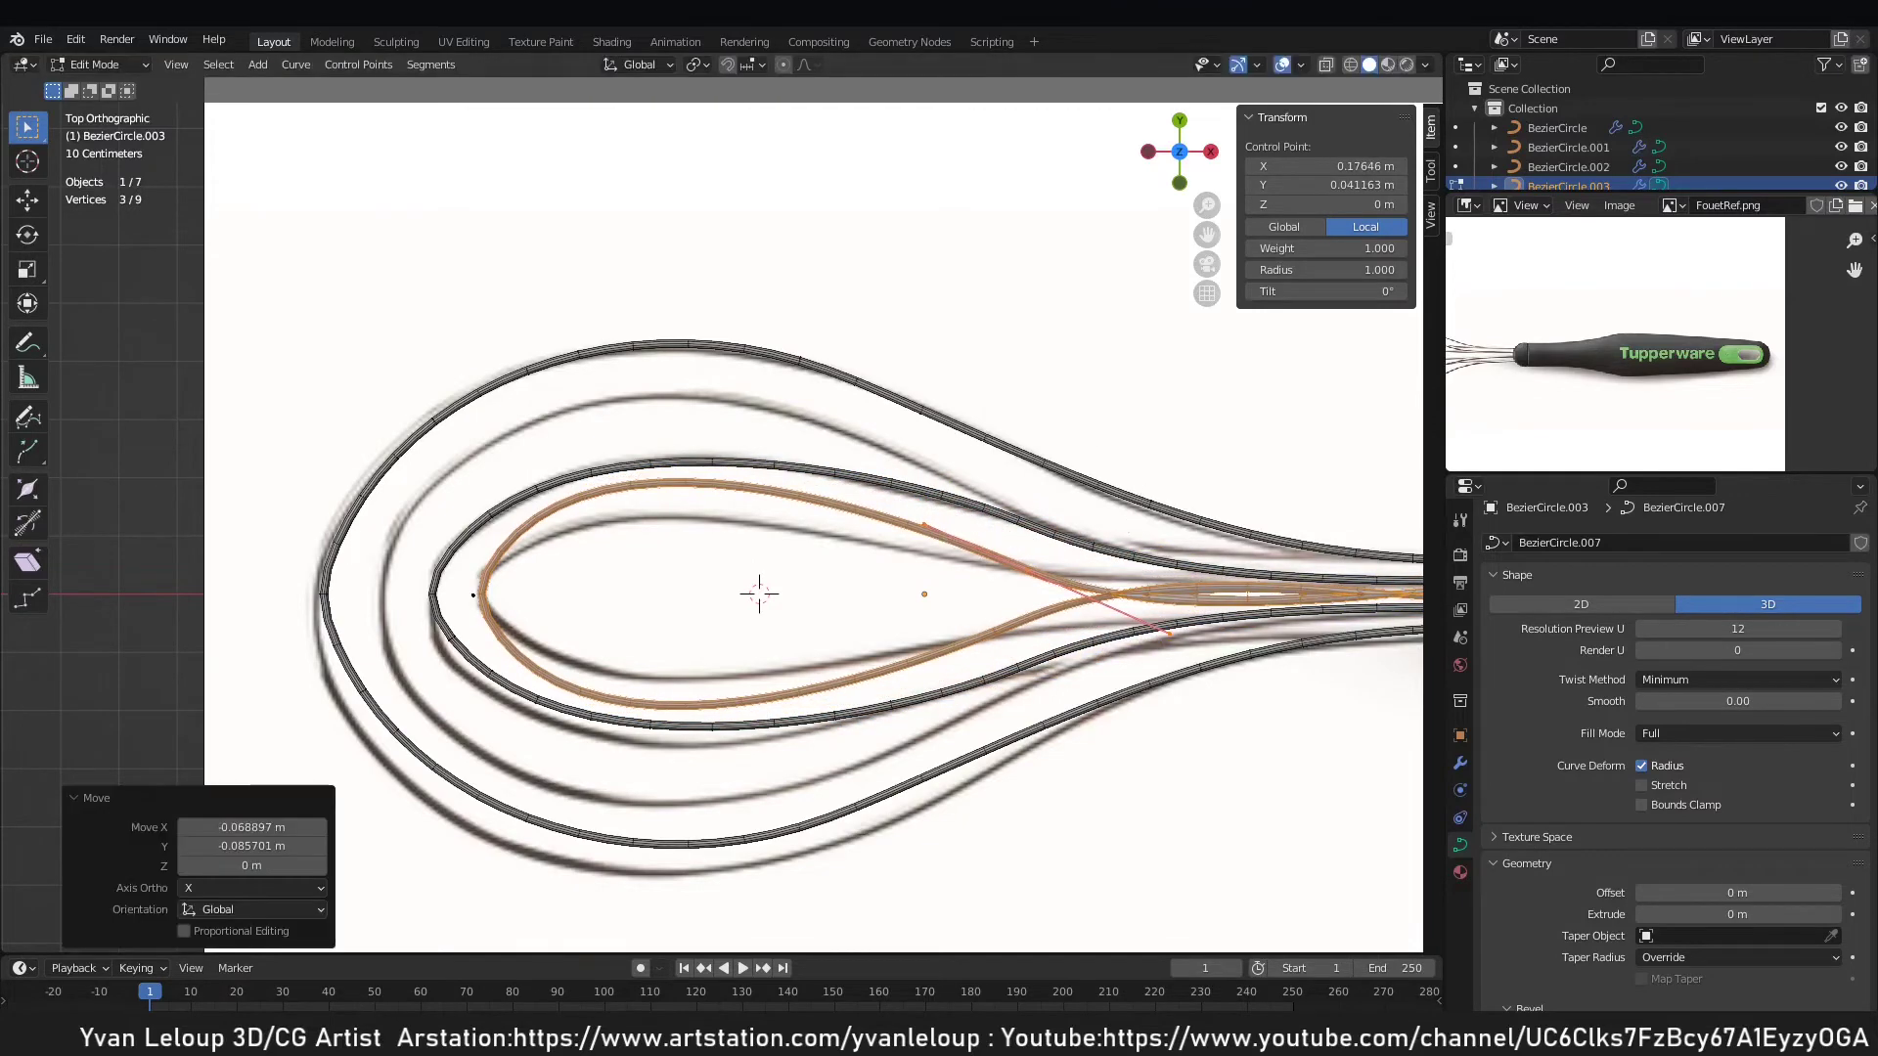
pyautogui.press('r')
pyautogui.click(1032, 442)
# Raise the fourth loop's end control point about 0.018 m along Z where the wire enters the handle cap.
pyautogui.keyDown('ctrl'); pyautogui.scroll(-5, 999, 449); pyautogui.keyUp('ctrl')
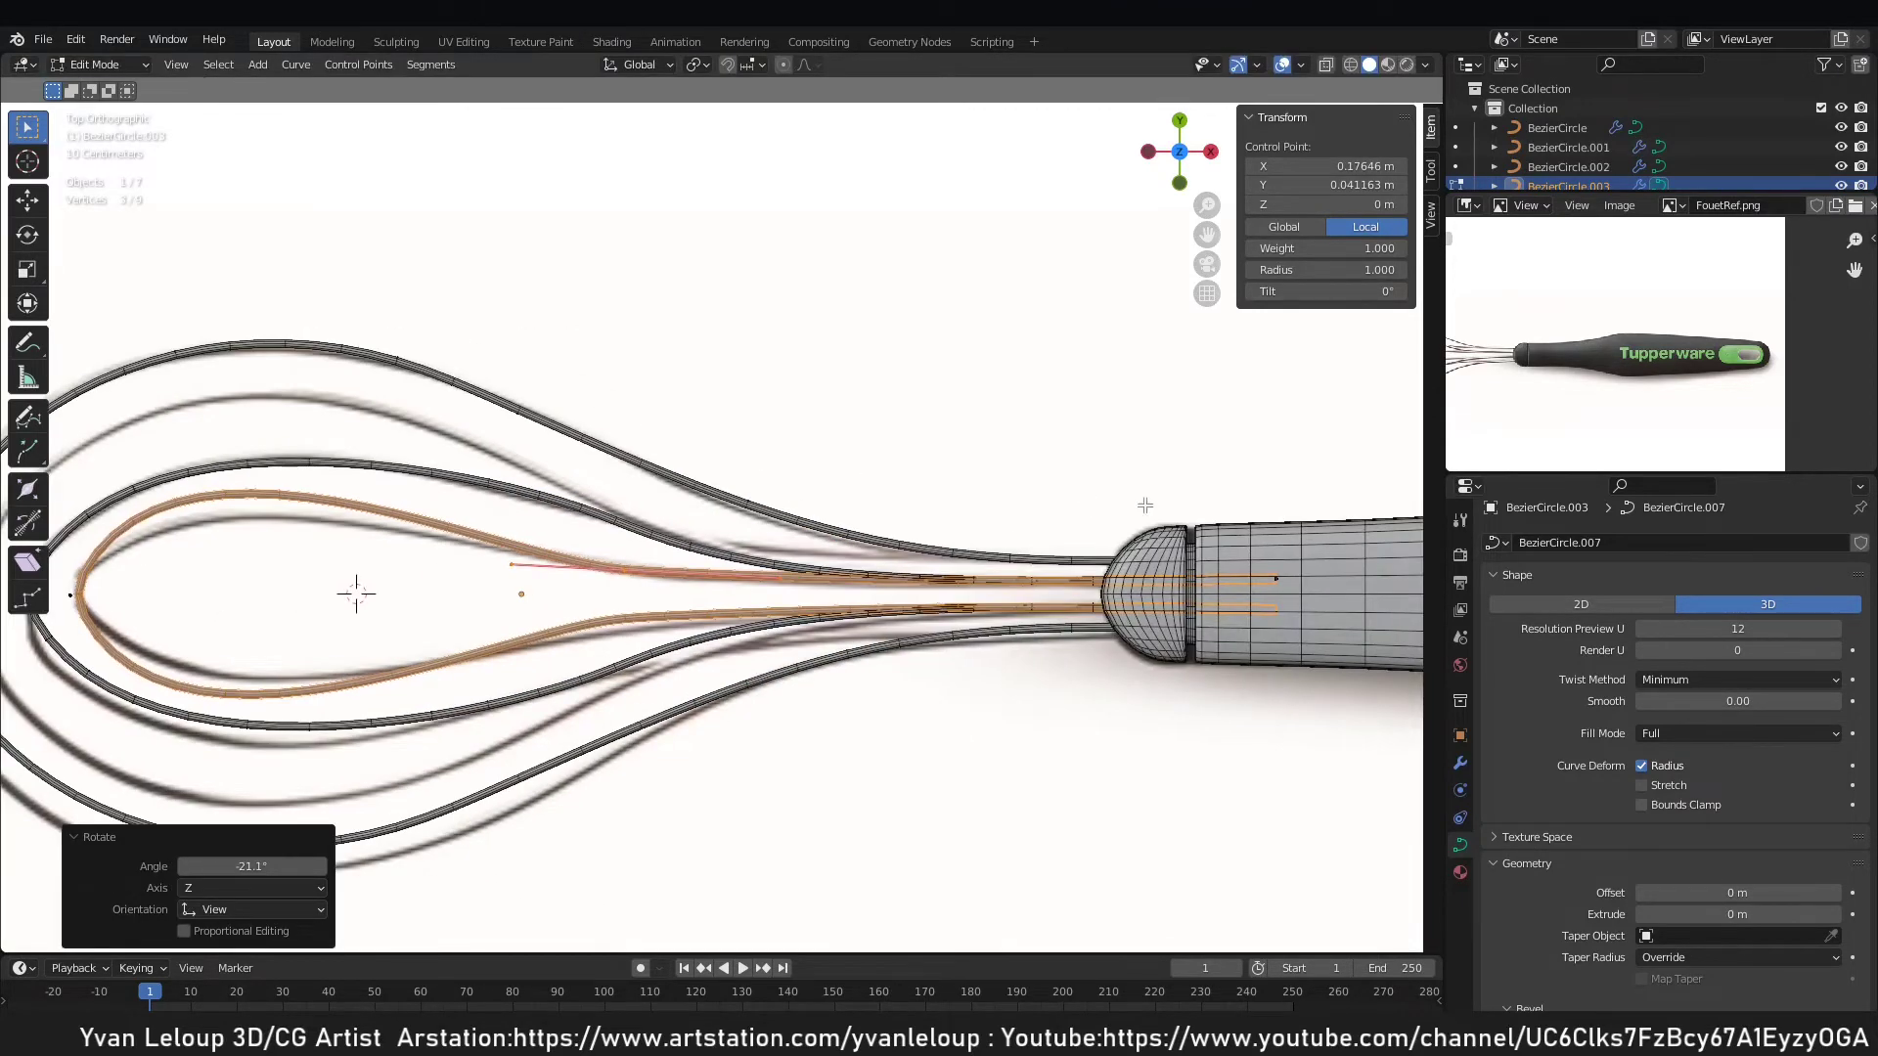
pyautogui.moveTo(1145, 505); pyautogui.dragTo(926, 459, button='middle')
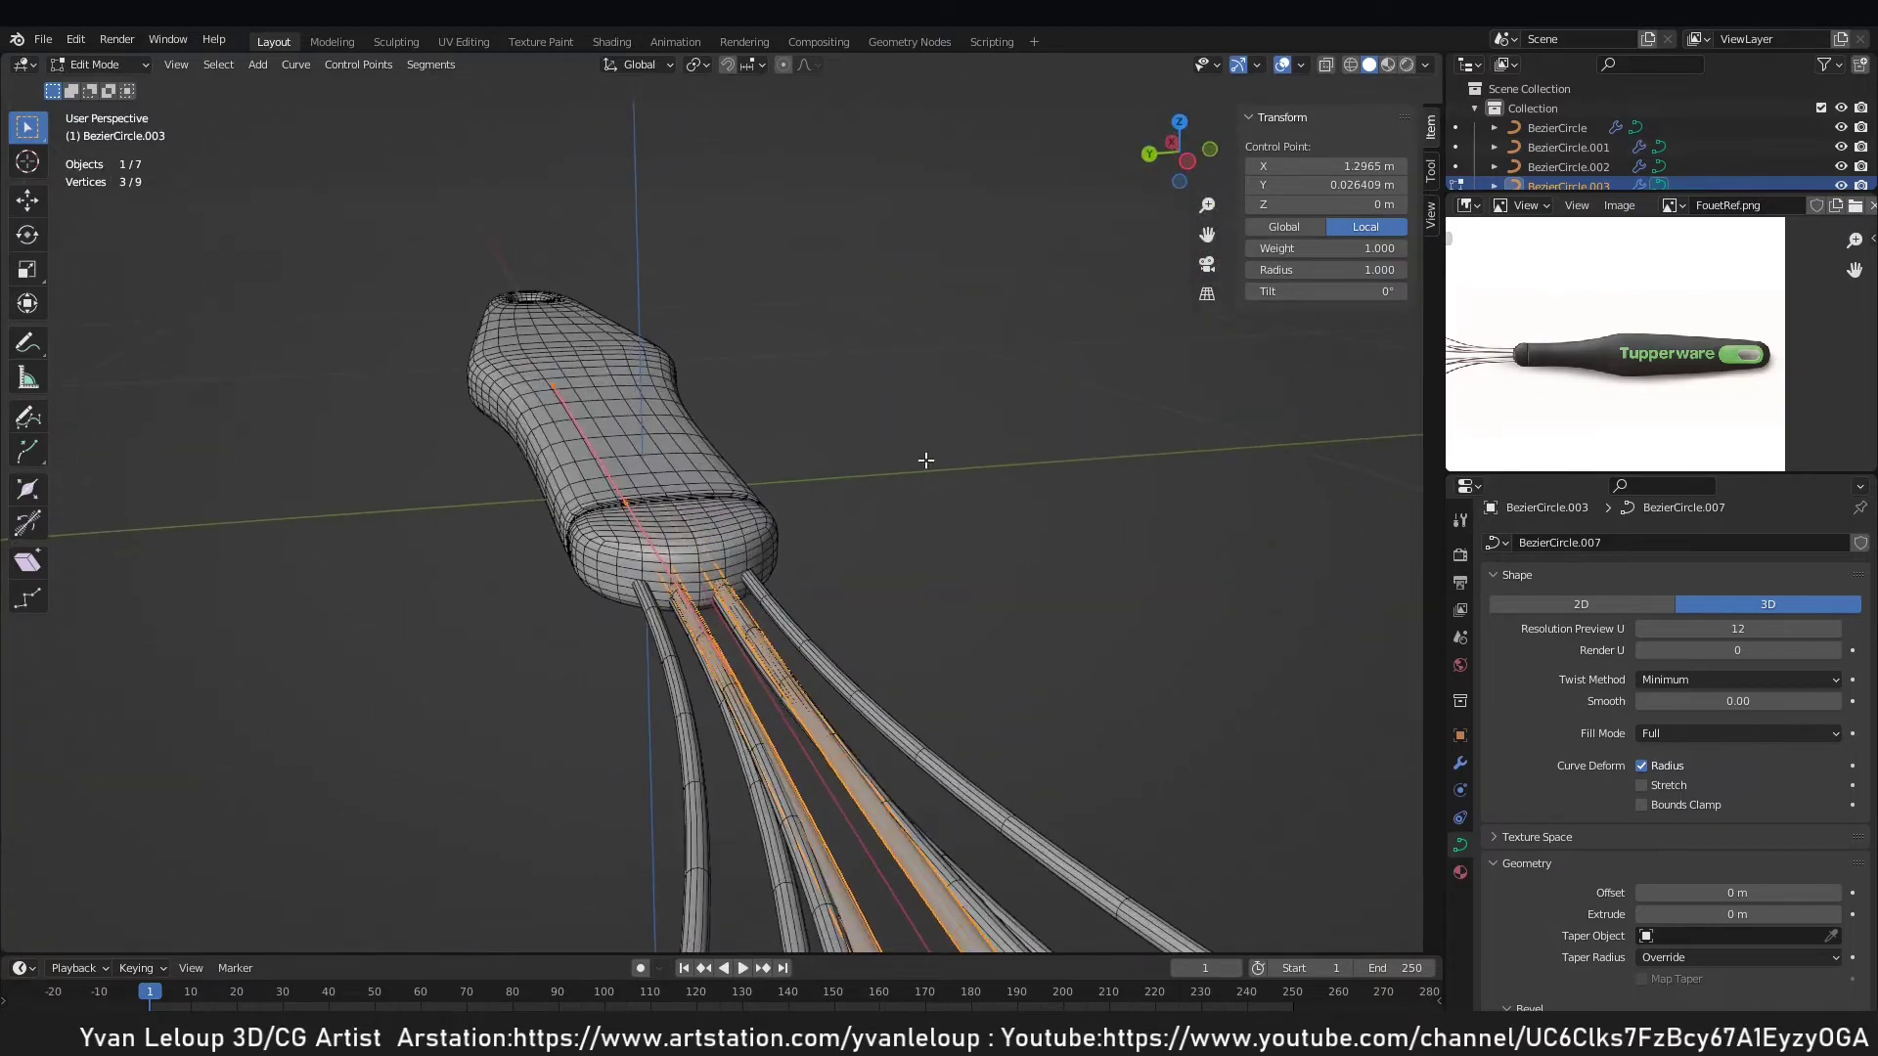
pyautogui.press('g')
pyautogui.press('z')
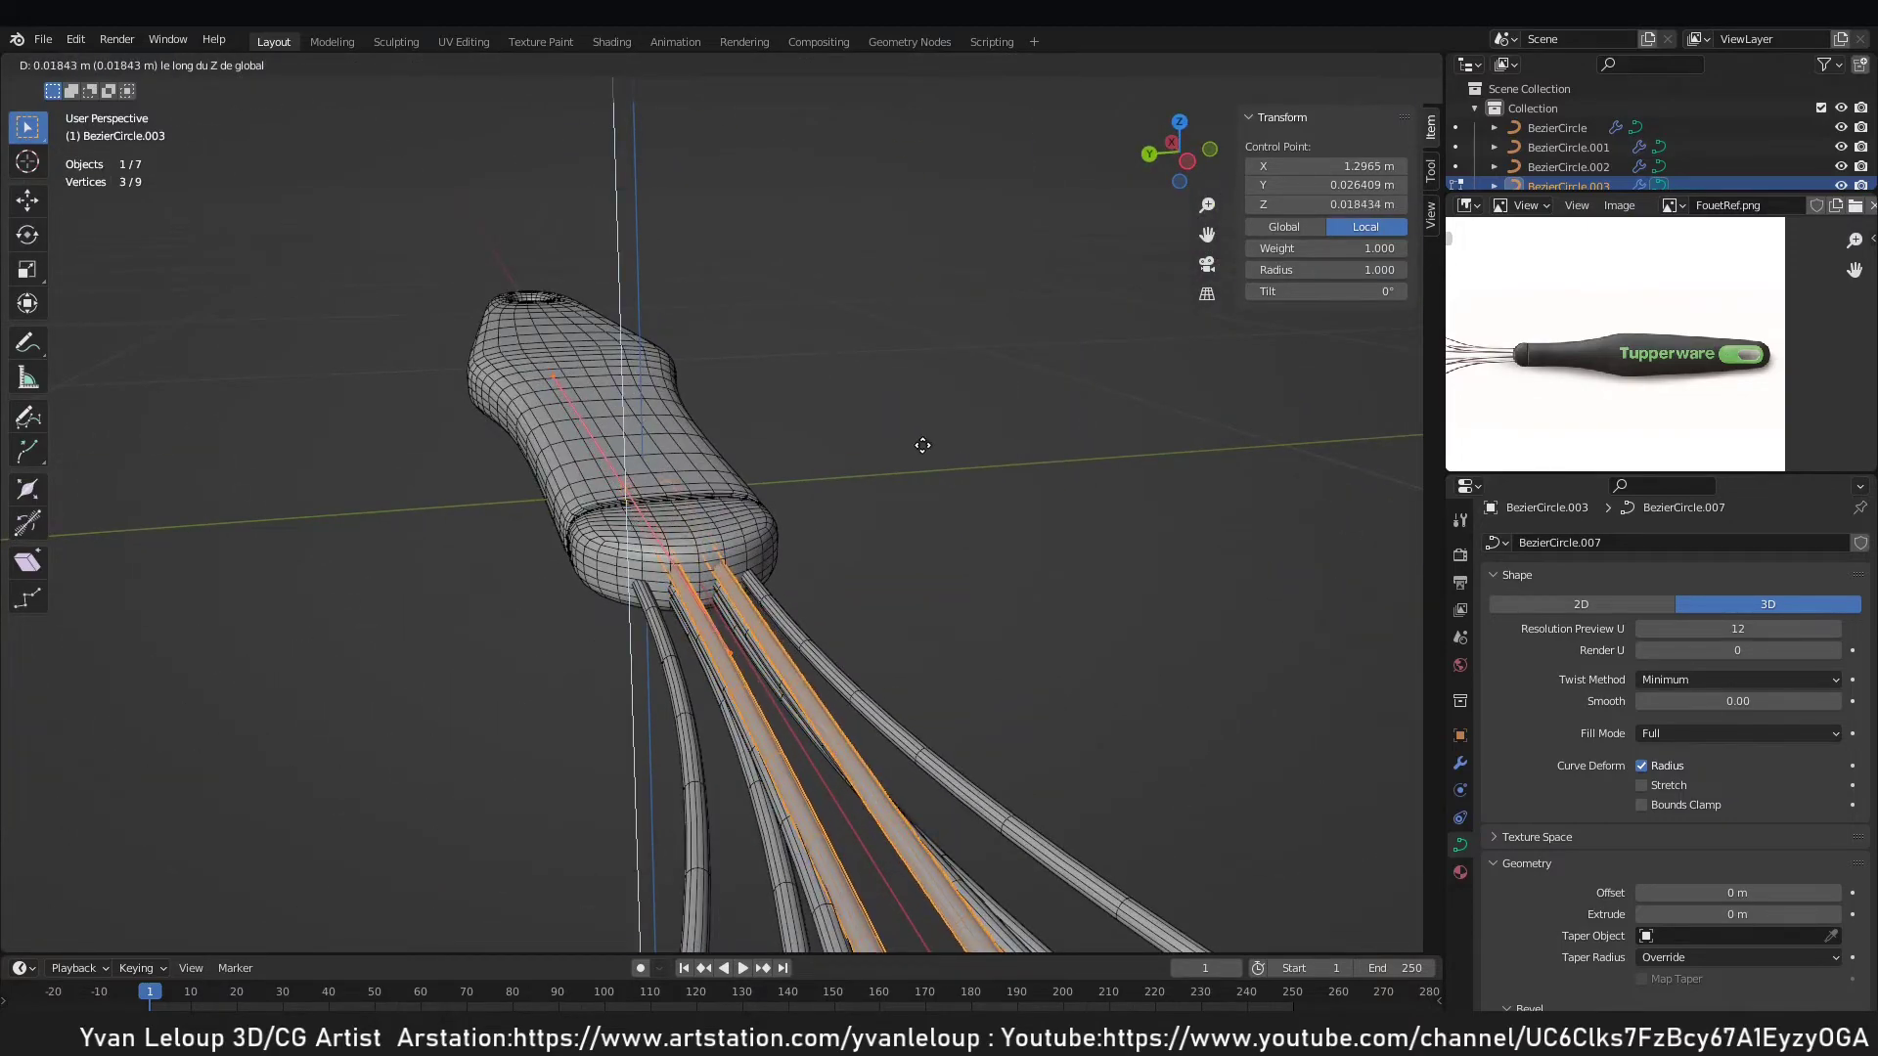
pyautogui.click(922, 445)
# Pull the upper handle of the fourth loop's tip control point inward so the curve follows the innermost reference wire.
pyautogui.press('KP_7')
pyautogui.scroll(2, 601, 470)
pyautogui.keyDown('shift'); pyautogui.moveTo(268, 524); pyautogui.dragTo(895, 563, button='middle'); pyautogui.keyUp('shift')
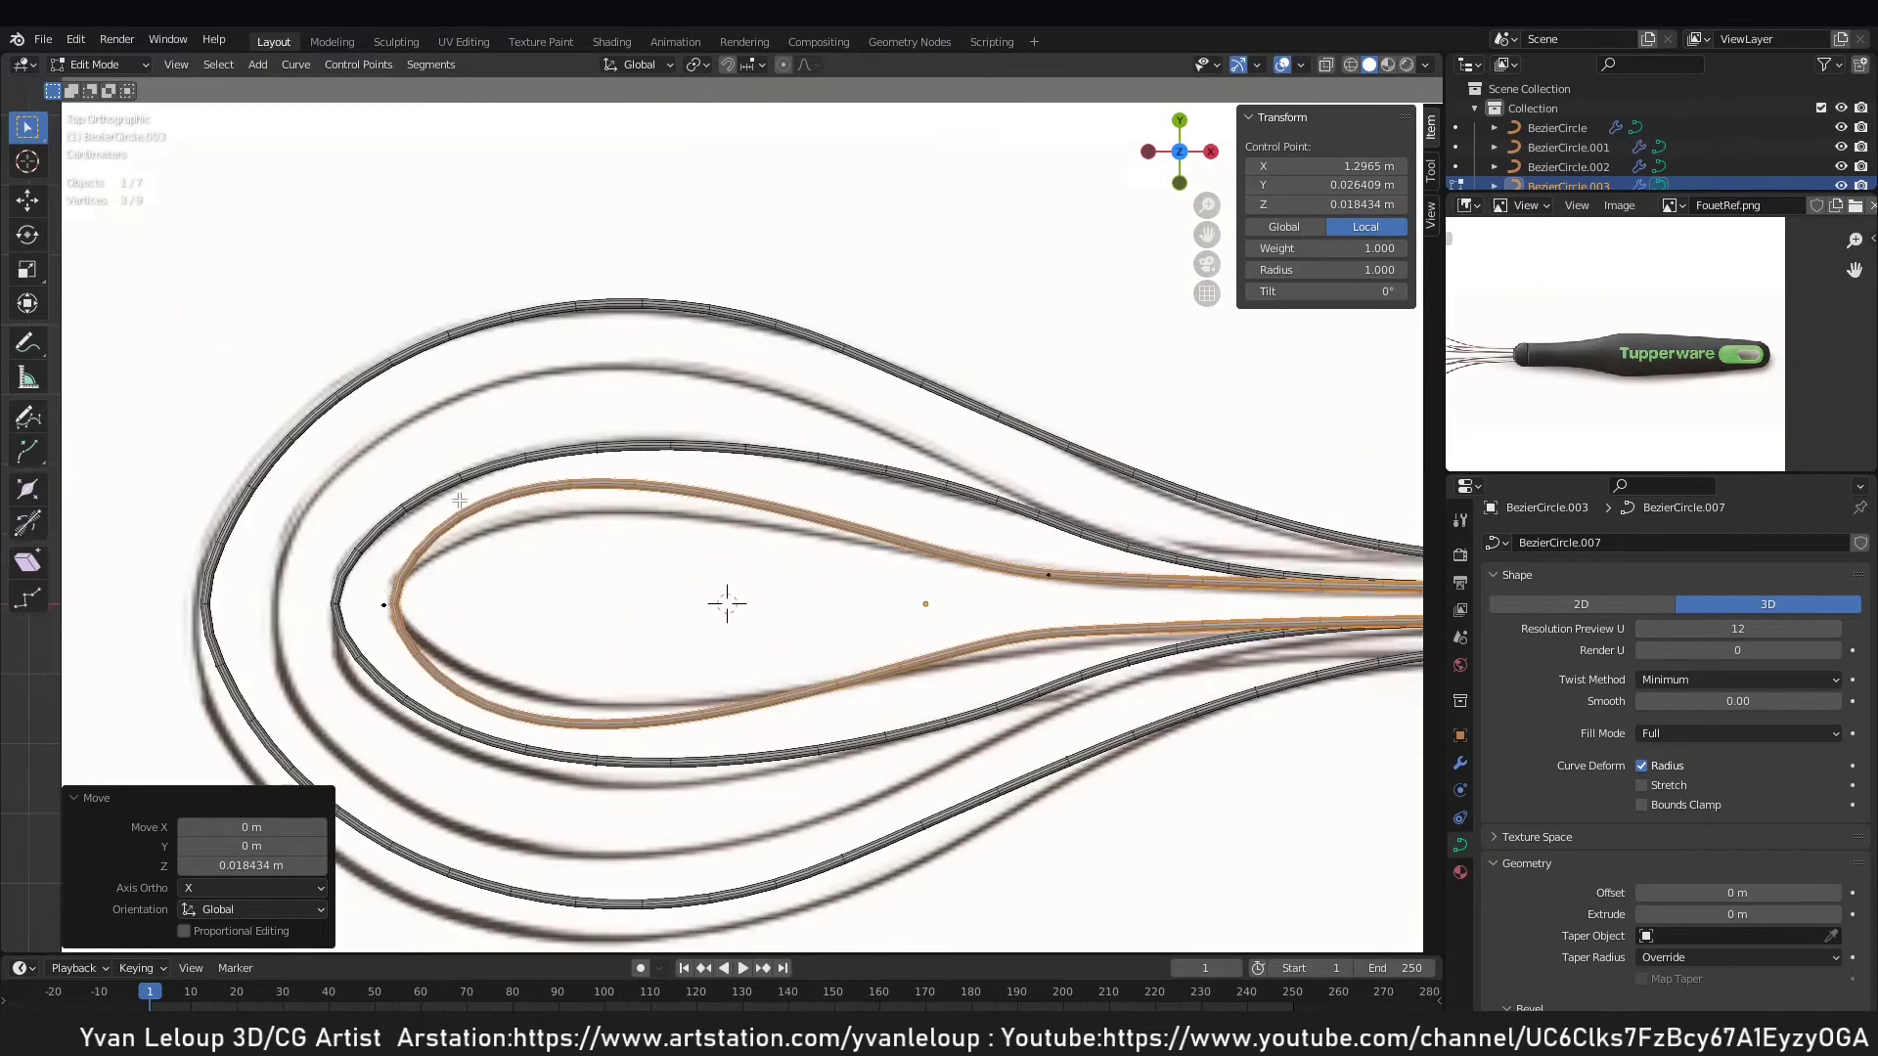
pyautogui.click(370, 596)
pyautogui.moveTo(579, 375); pyautogui.dragTo(593, 382)
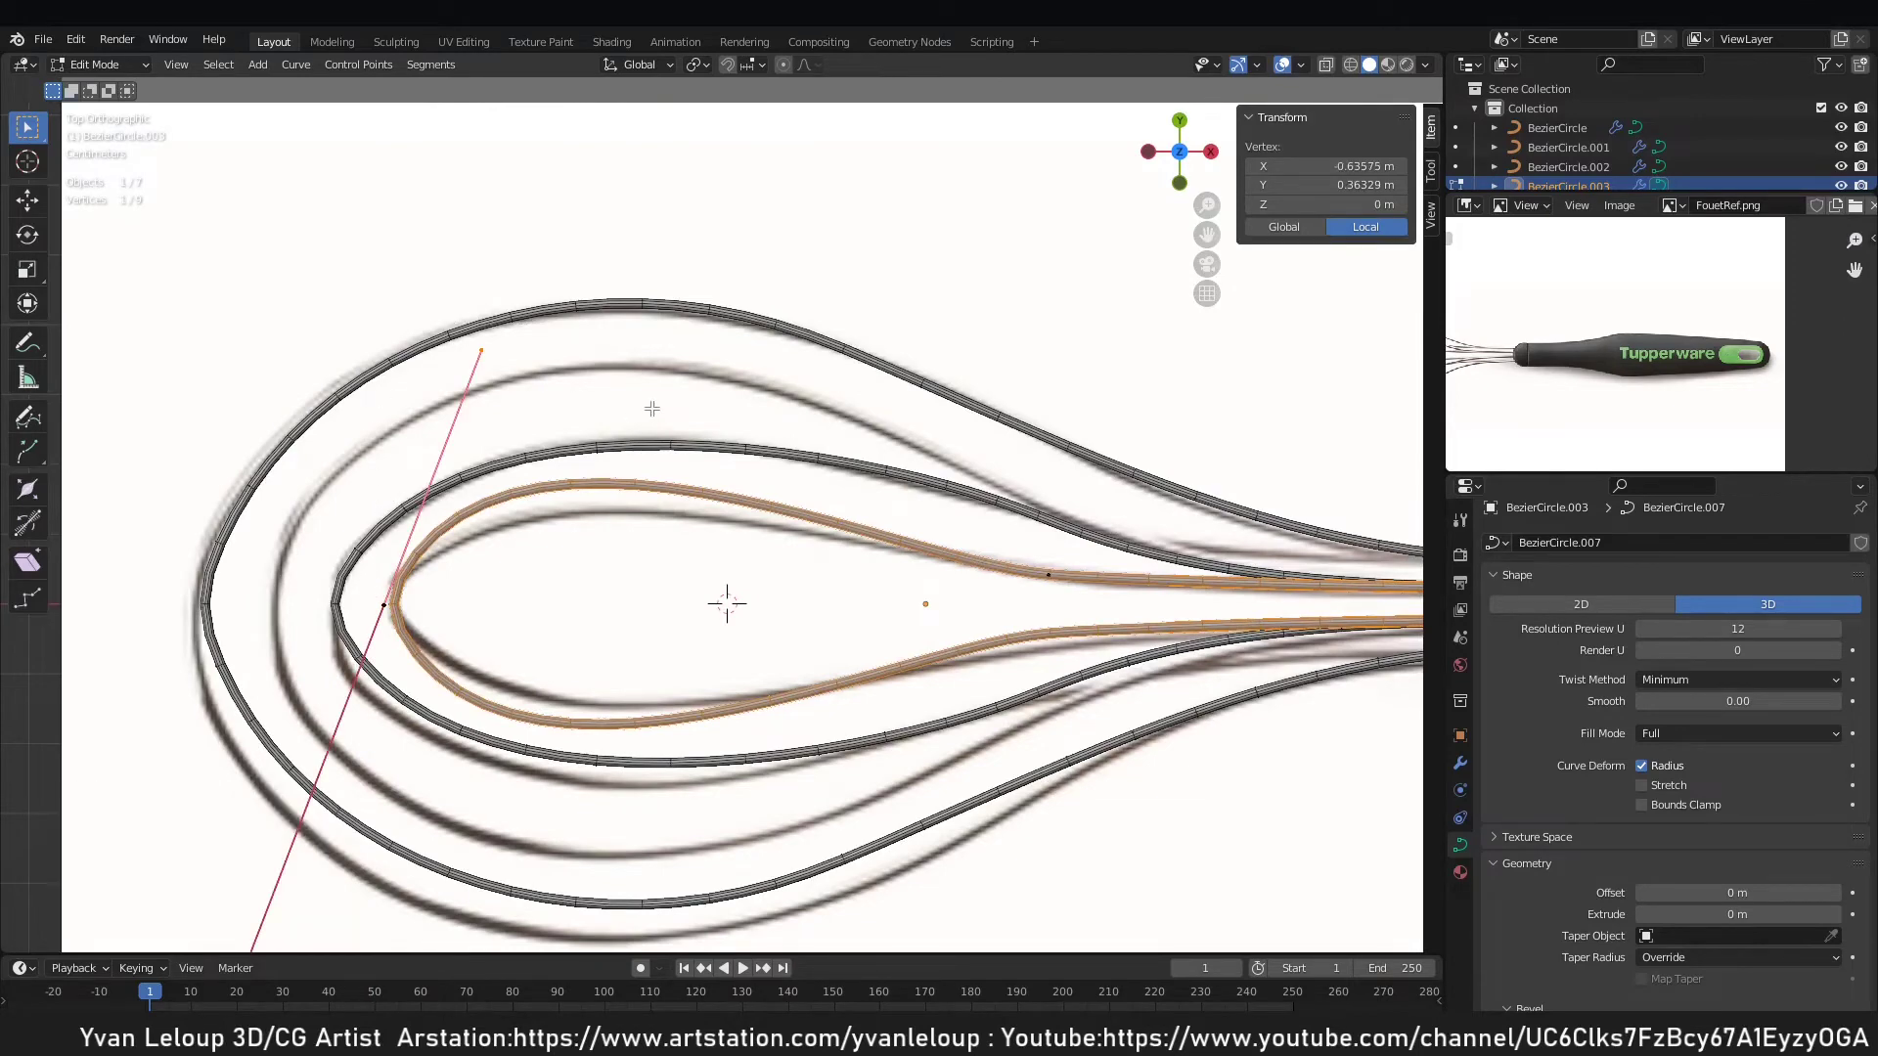
pyautogui.press('g')
pyautogui.click(729, 476)
# Adjust the fourth loop's shoulder control point to about local X 0.185 m, Y 0.035 m.
pyautogui.moveTo(1023, 533); pyautogui.dragTo(1078, 579)
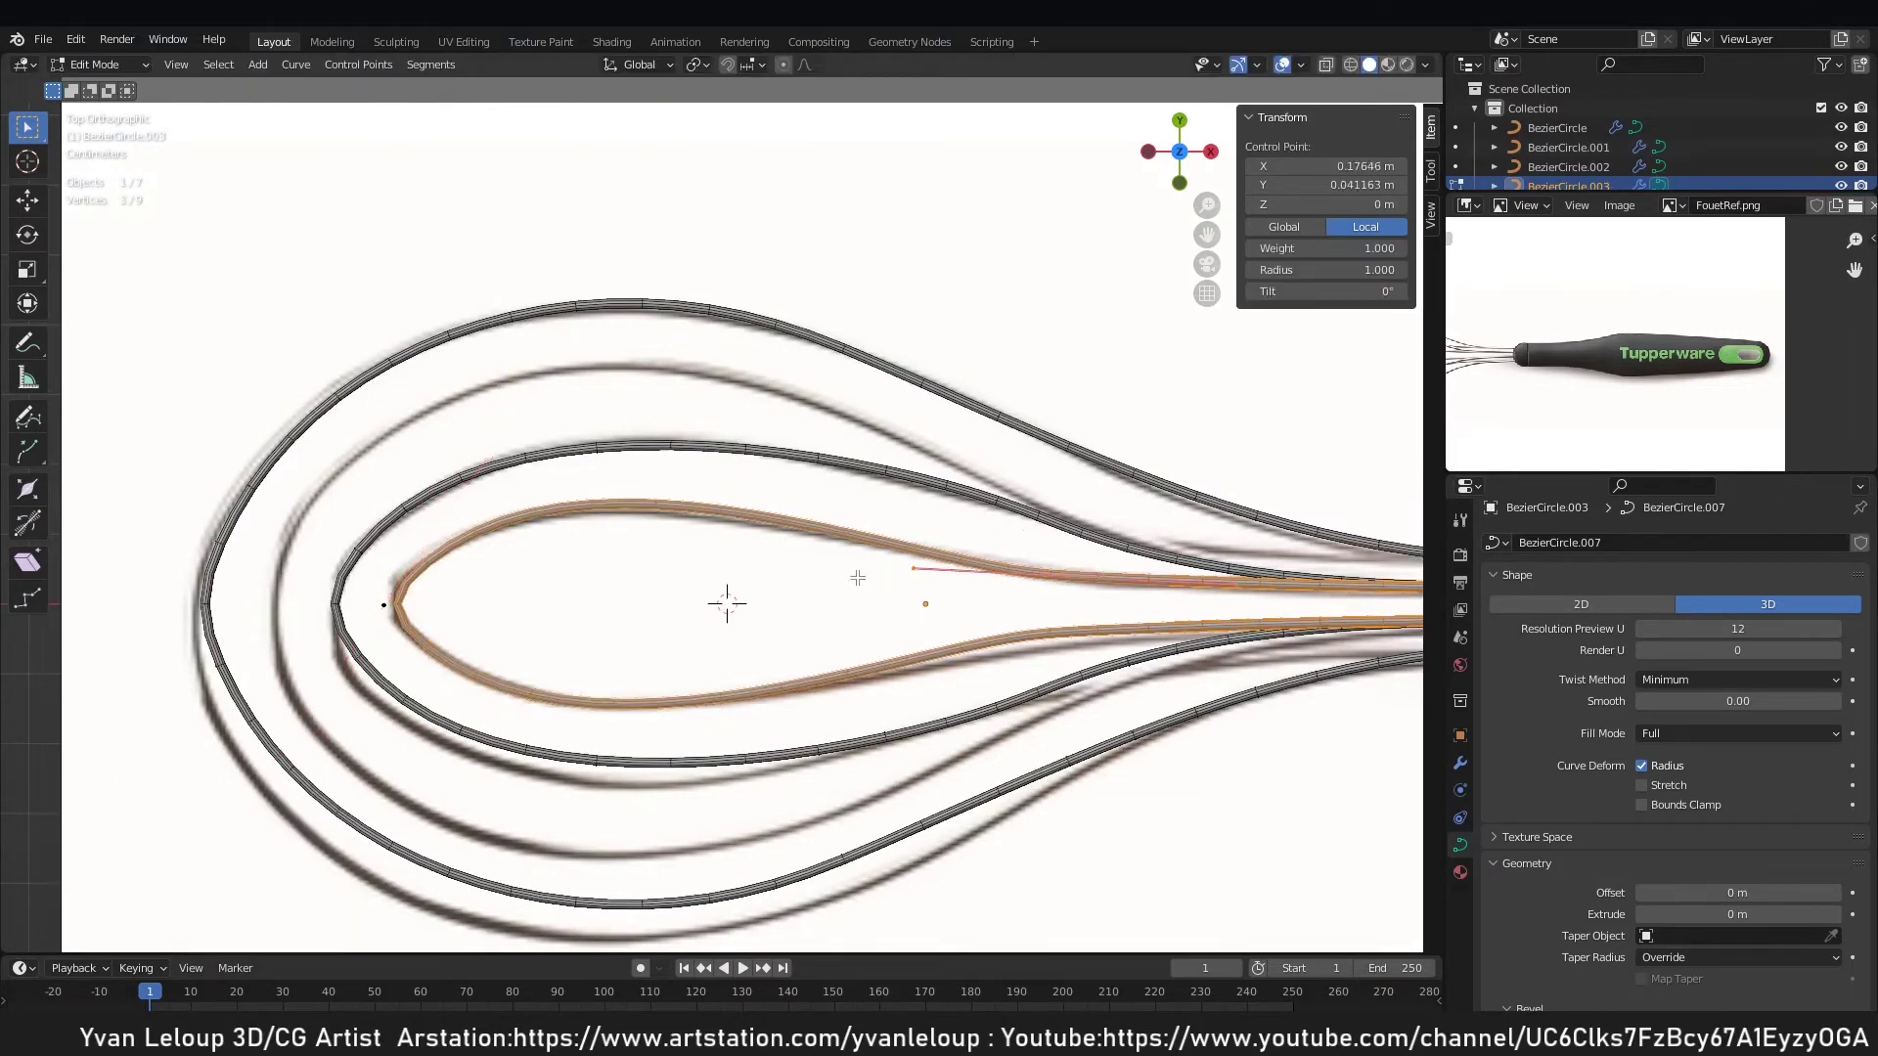
pyautogui.moveTo(791, 704); pyautogui.dragTo(791, 704)
pyautogui.scroll(-3, 875, 528)
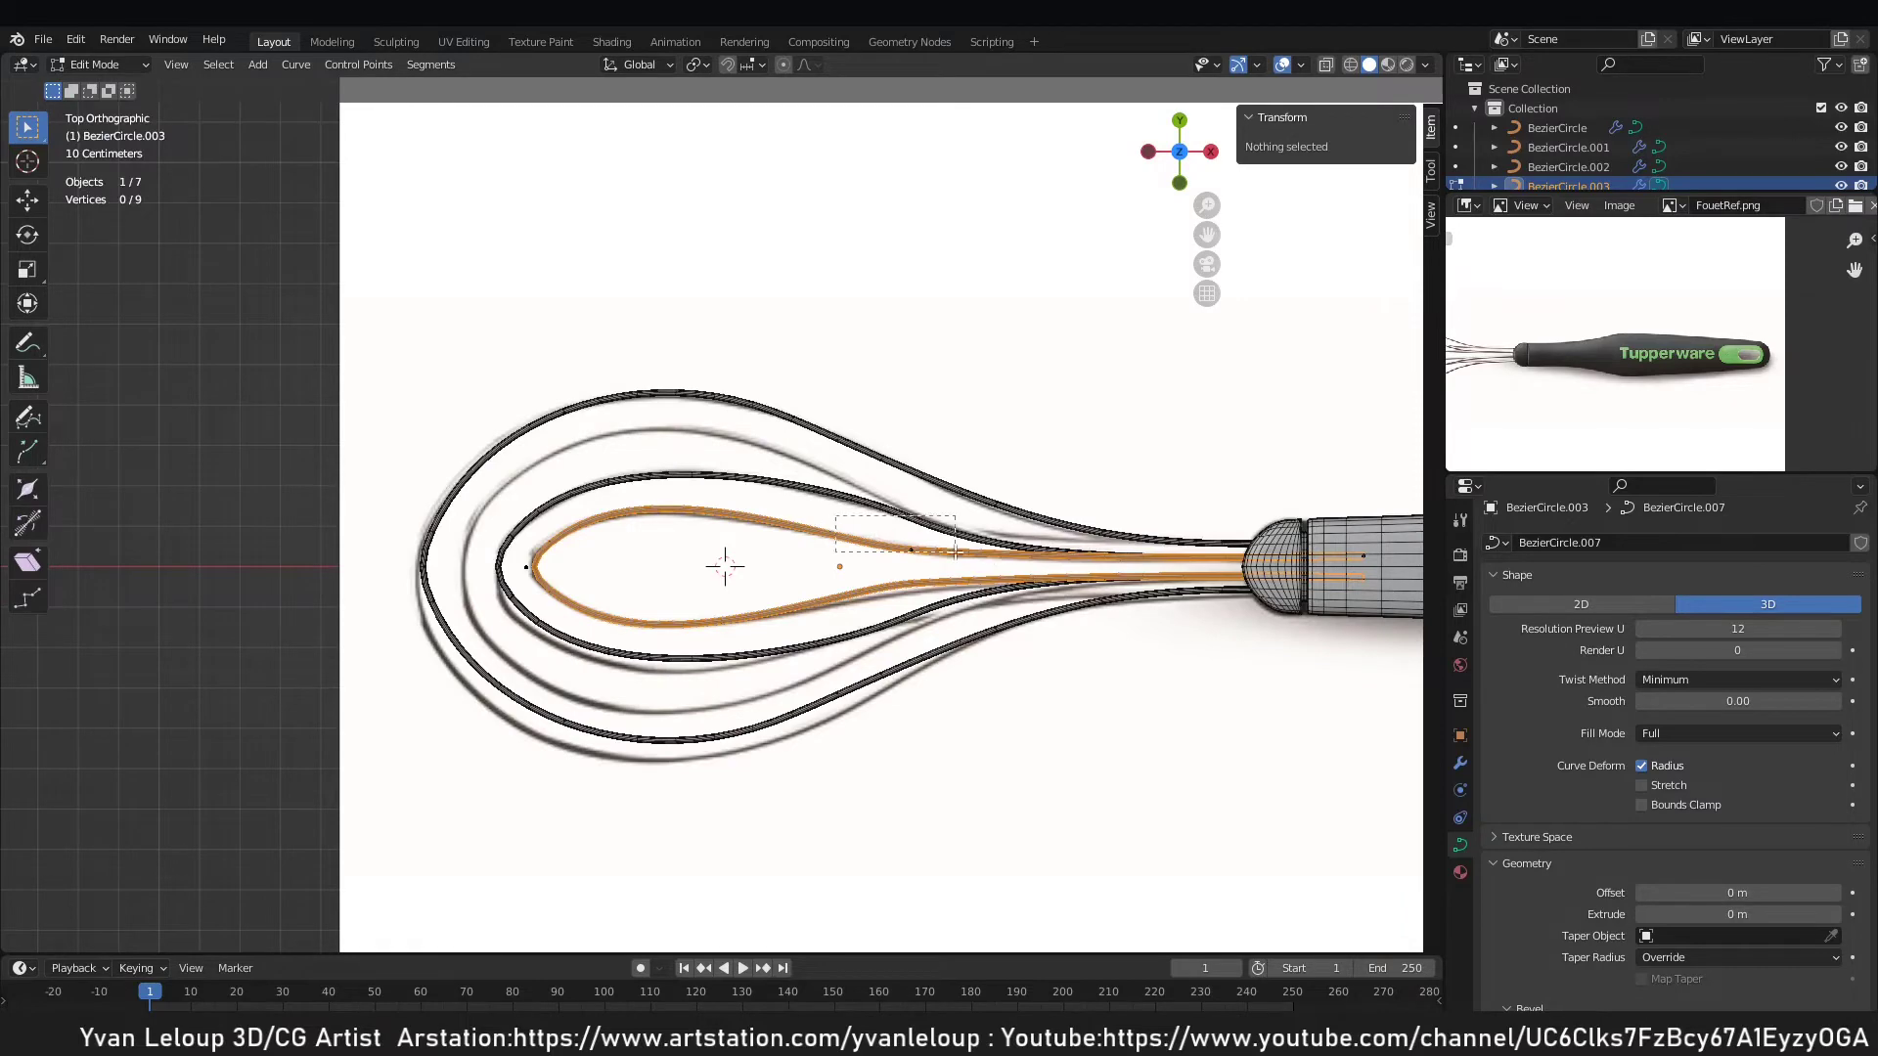
pyautogui.moveTo(955, 550); pyautogui.dragTo(956, 551)
pyautogui.scroll(5, 806, 585)
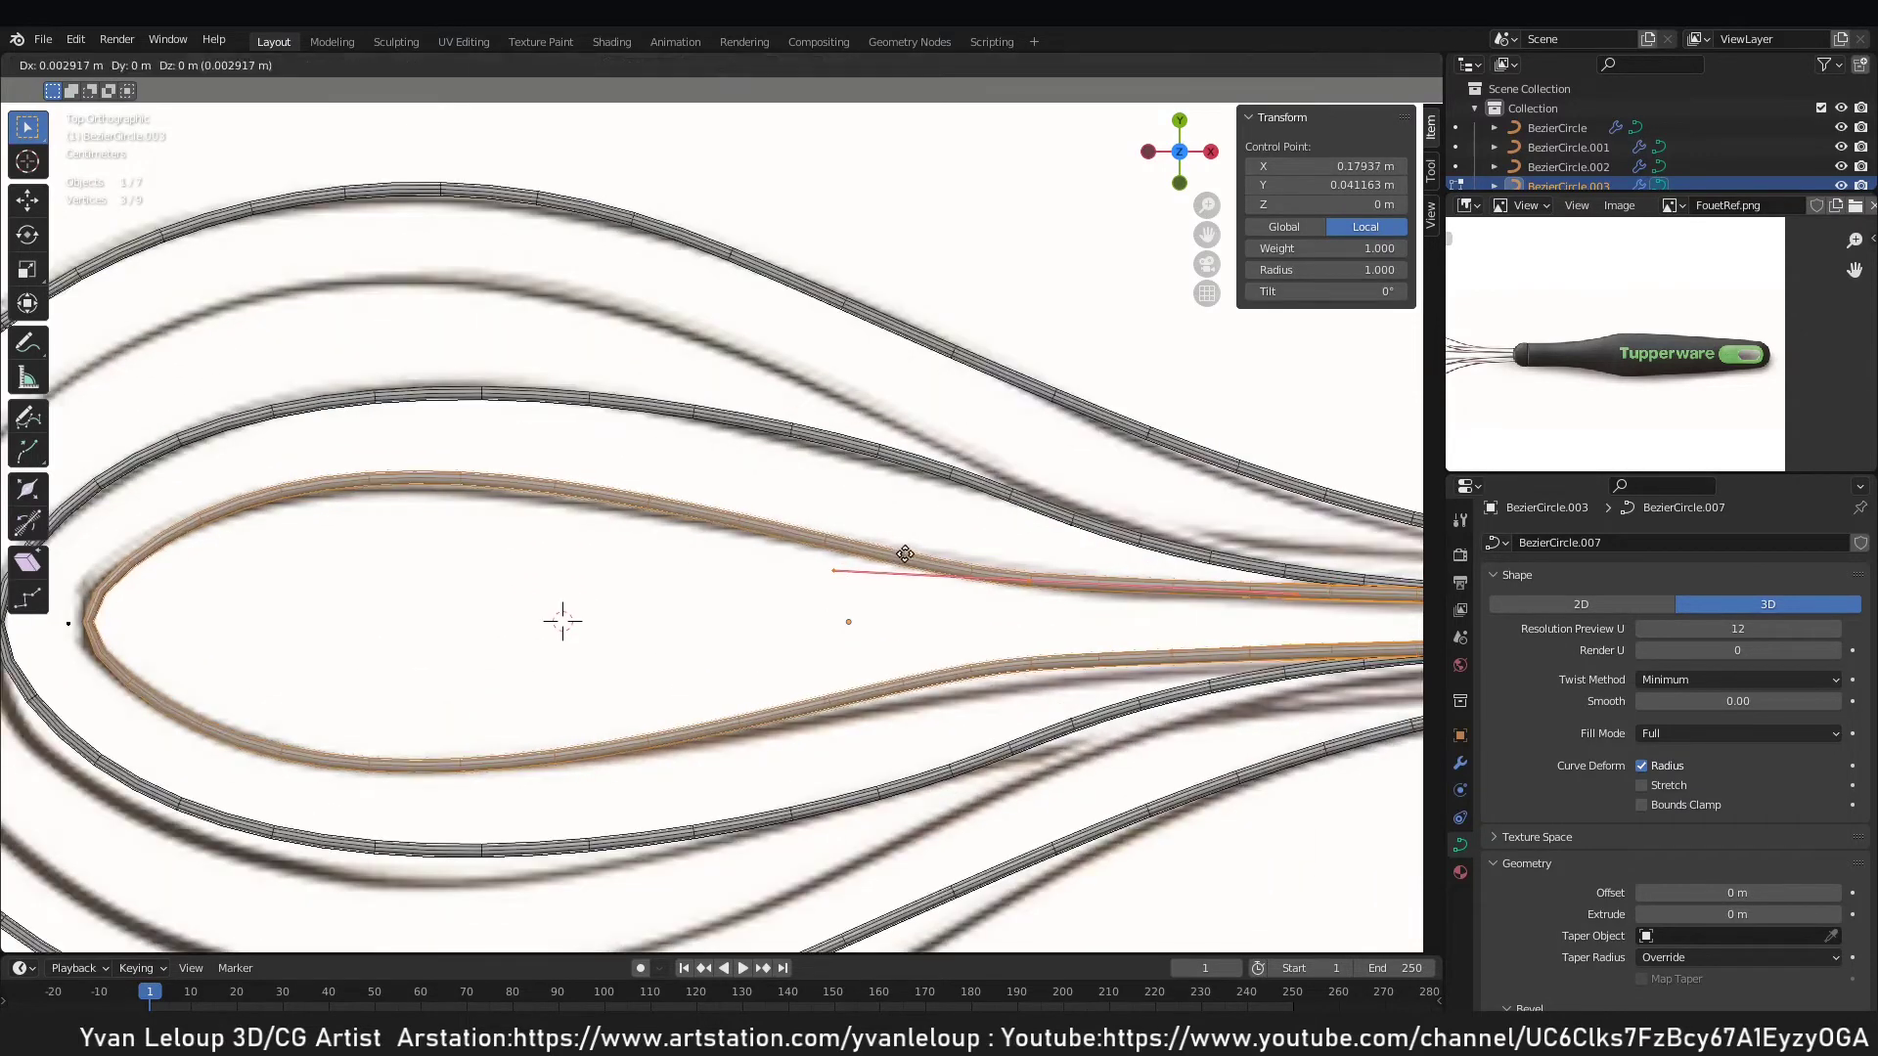
pyautogui.click(911, 559)
pyautogui.moveTo(778, 552); pyautogui.dragTo(1066, 613)
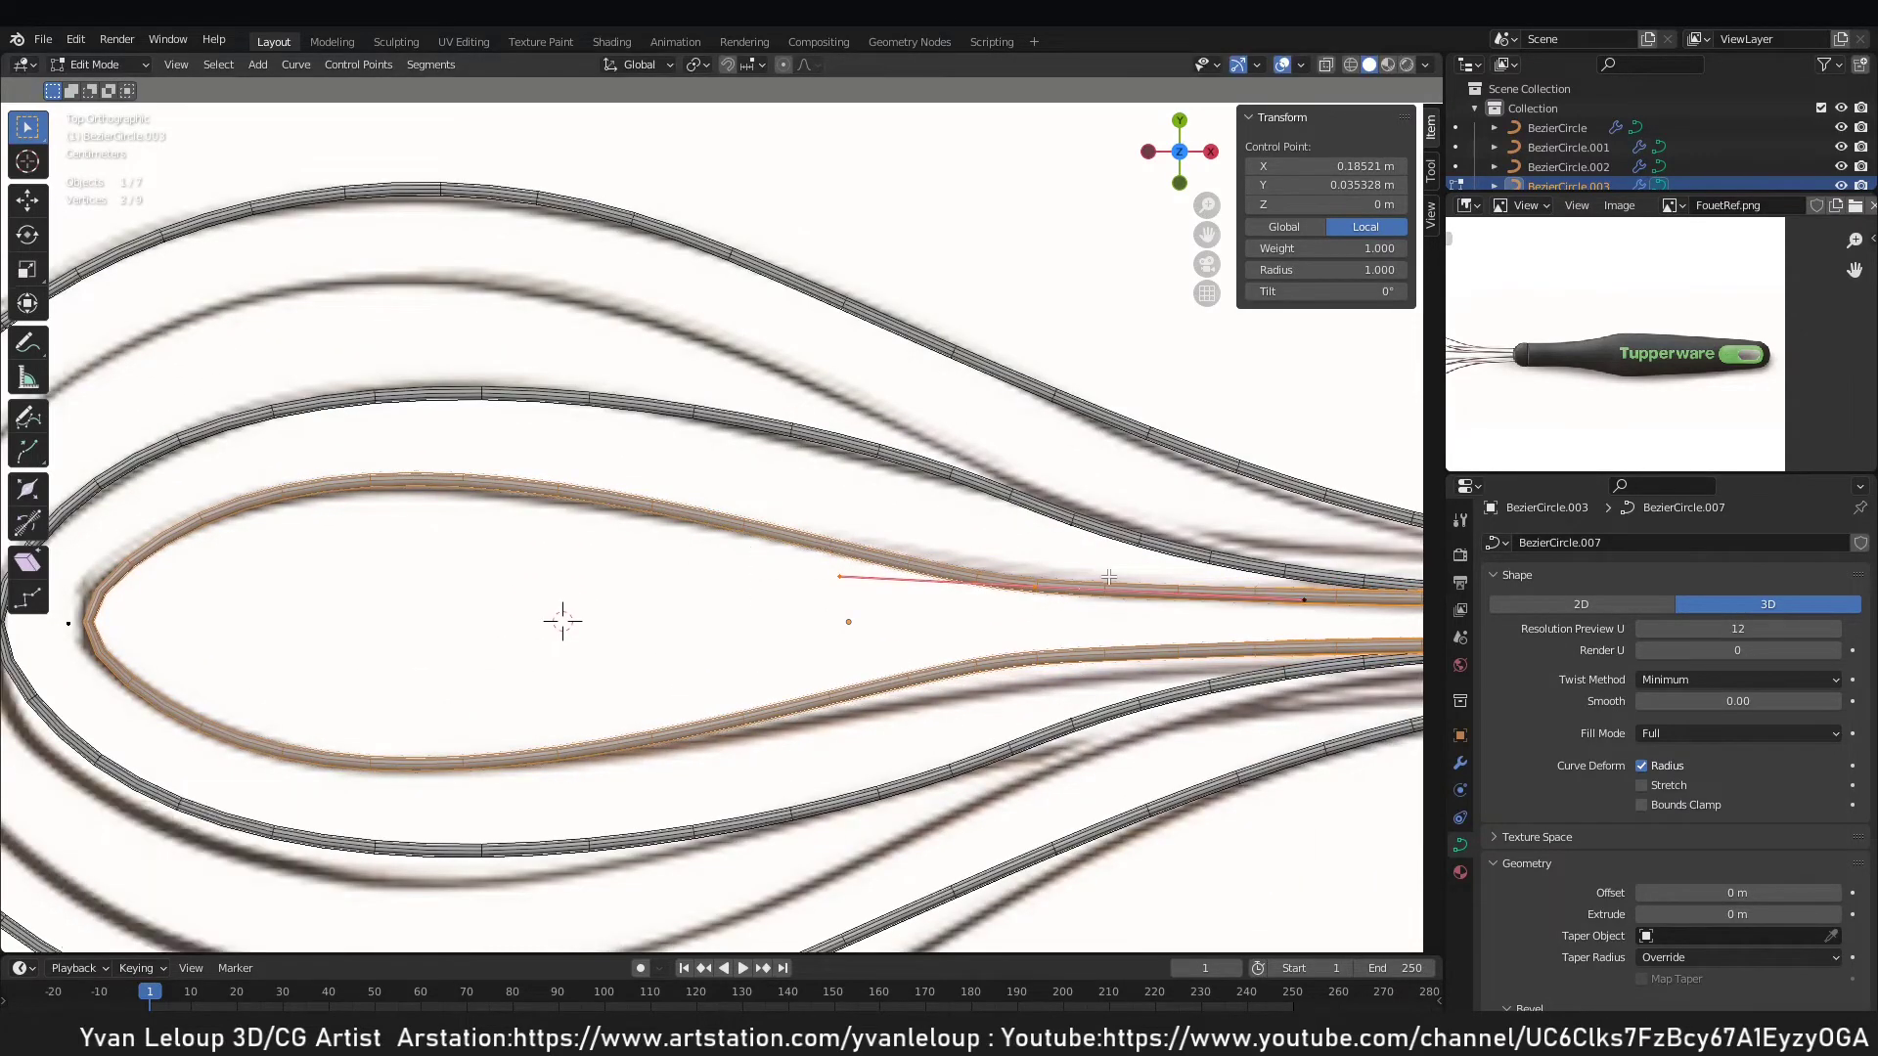
# Leave curve editing and examine the four nested loops in perspective and from the top, highlighting the second loop.
pyautogui.scroll(-5, 1105, 548)
pyautogui.scroll(3, 1156, 544)
pyautogui.press('Tab')
pyautogui.scroll(-4, 1066, 583)
pyautogui.moveTo(1066, 581); pyautogui.dragTo(577, 536, button='middle')
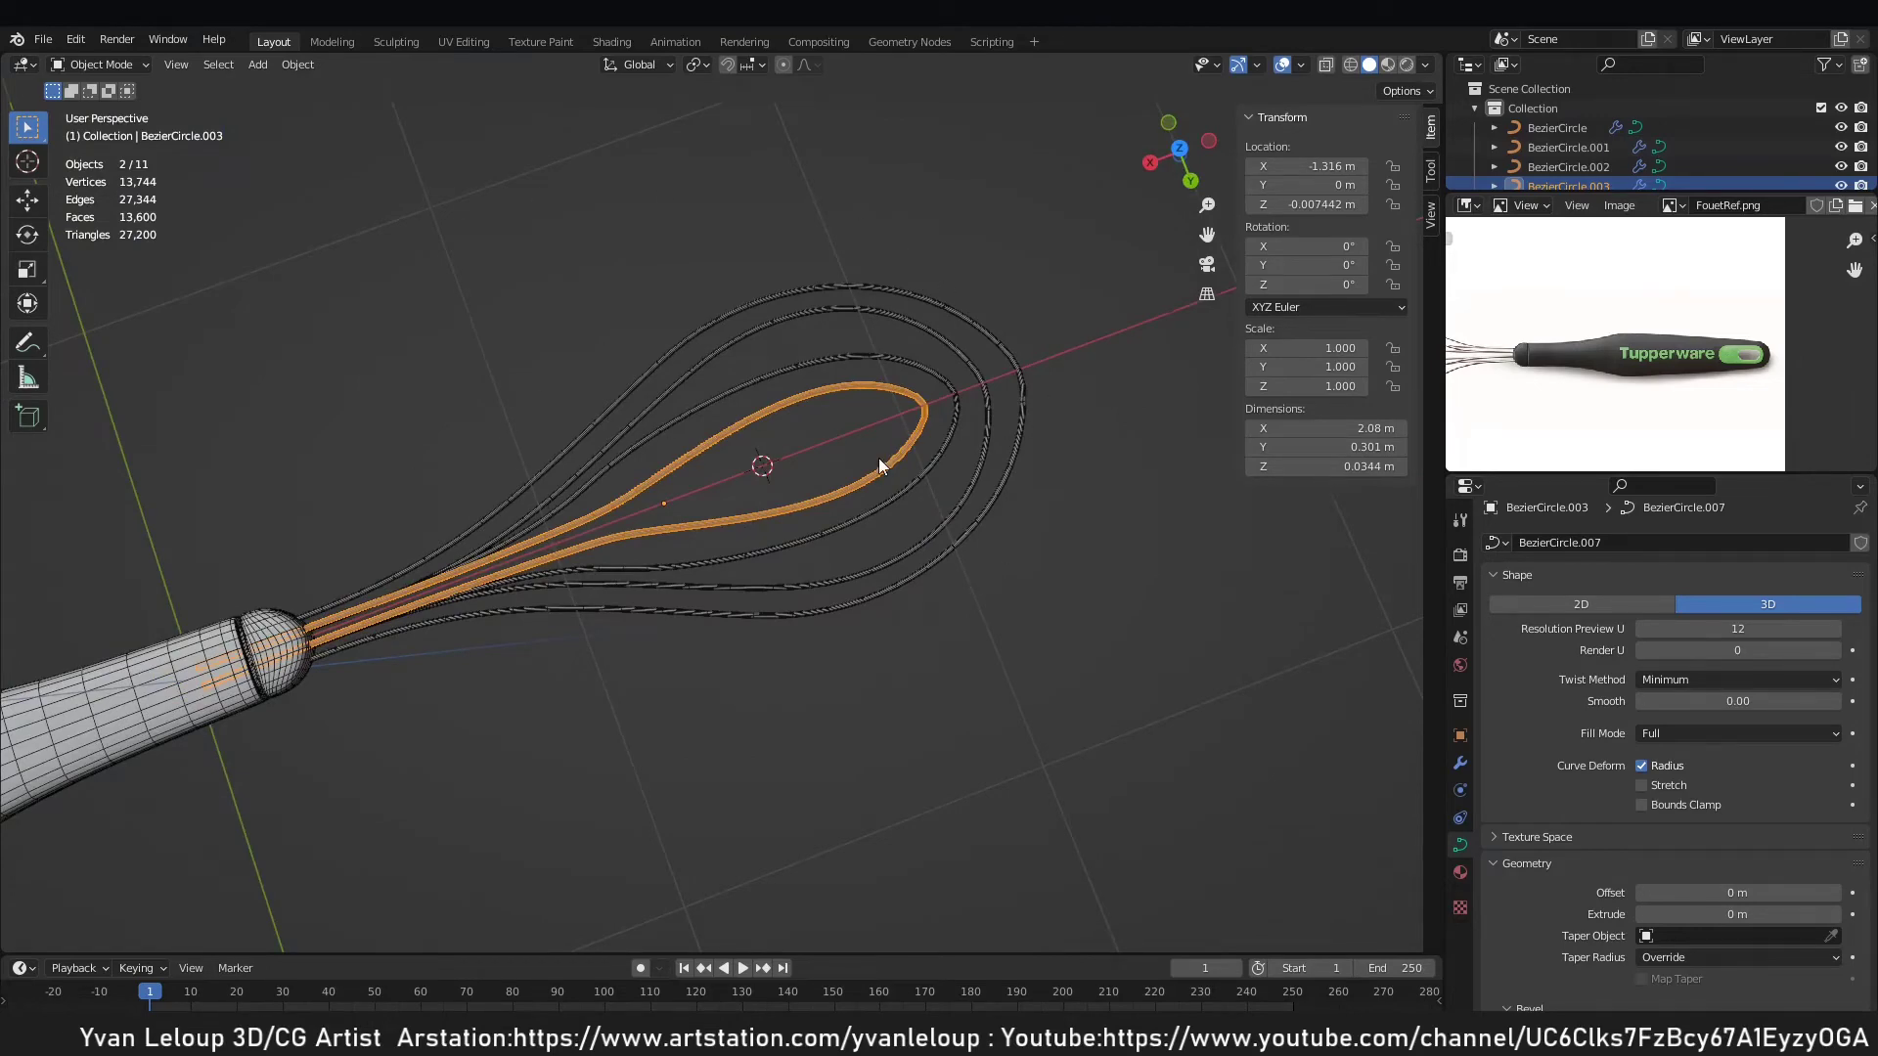
pyautogui.press('KP_7')
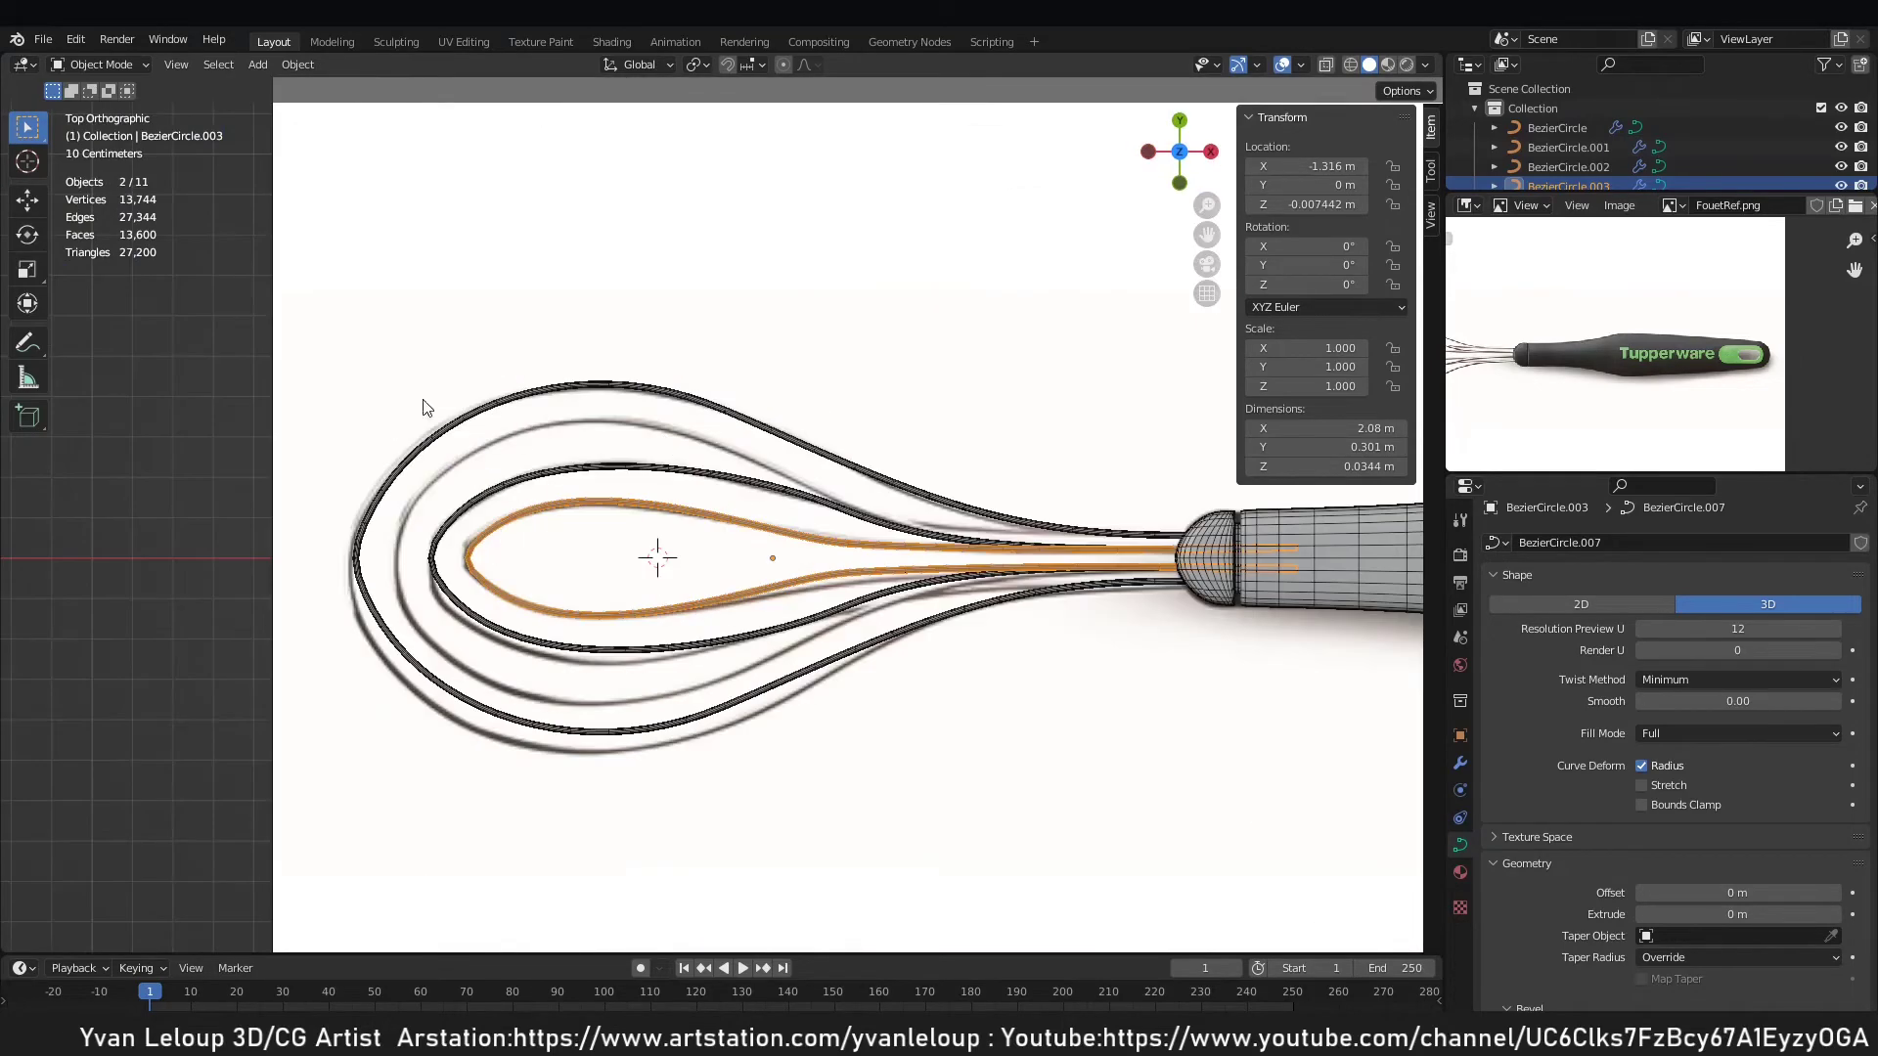
pyautogui.click(950, 526)
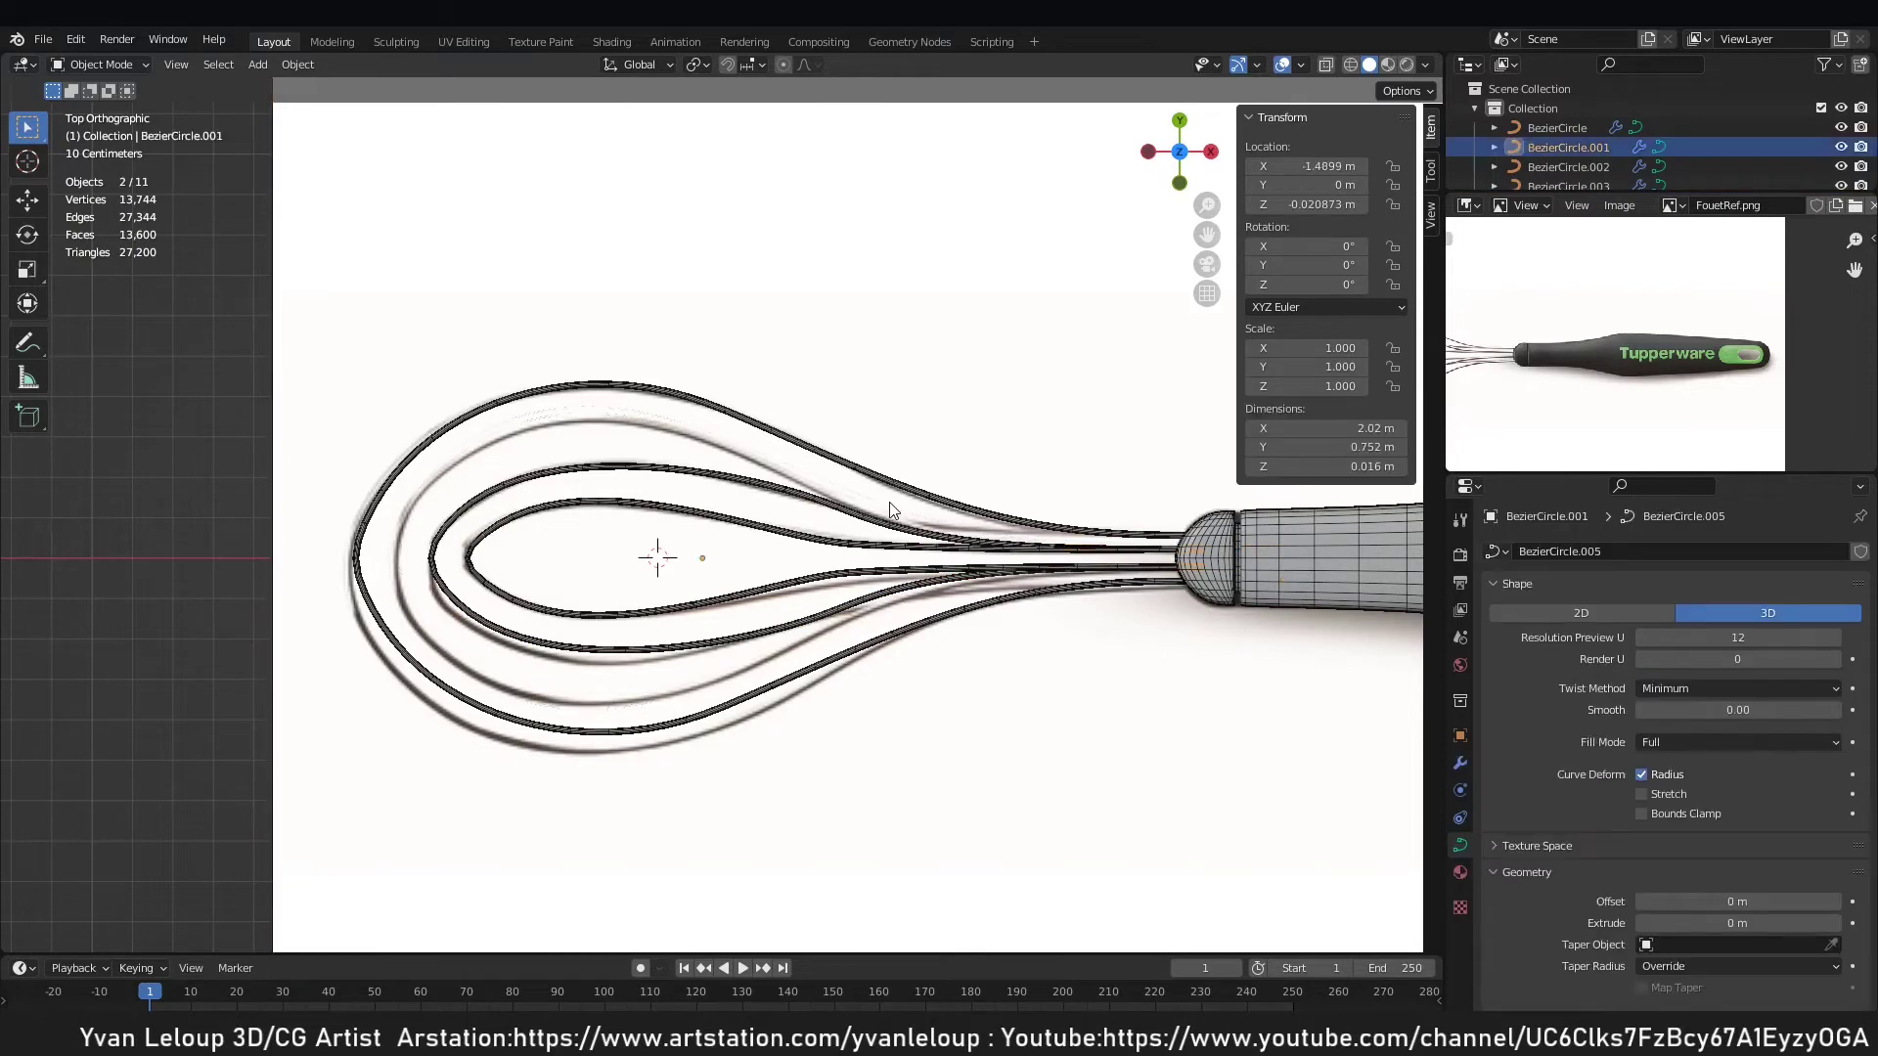
pyautogui.moveTo(875, 509); pyautogui.dragTo(900, 446, button='middle')
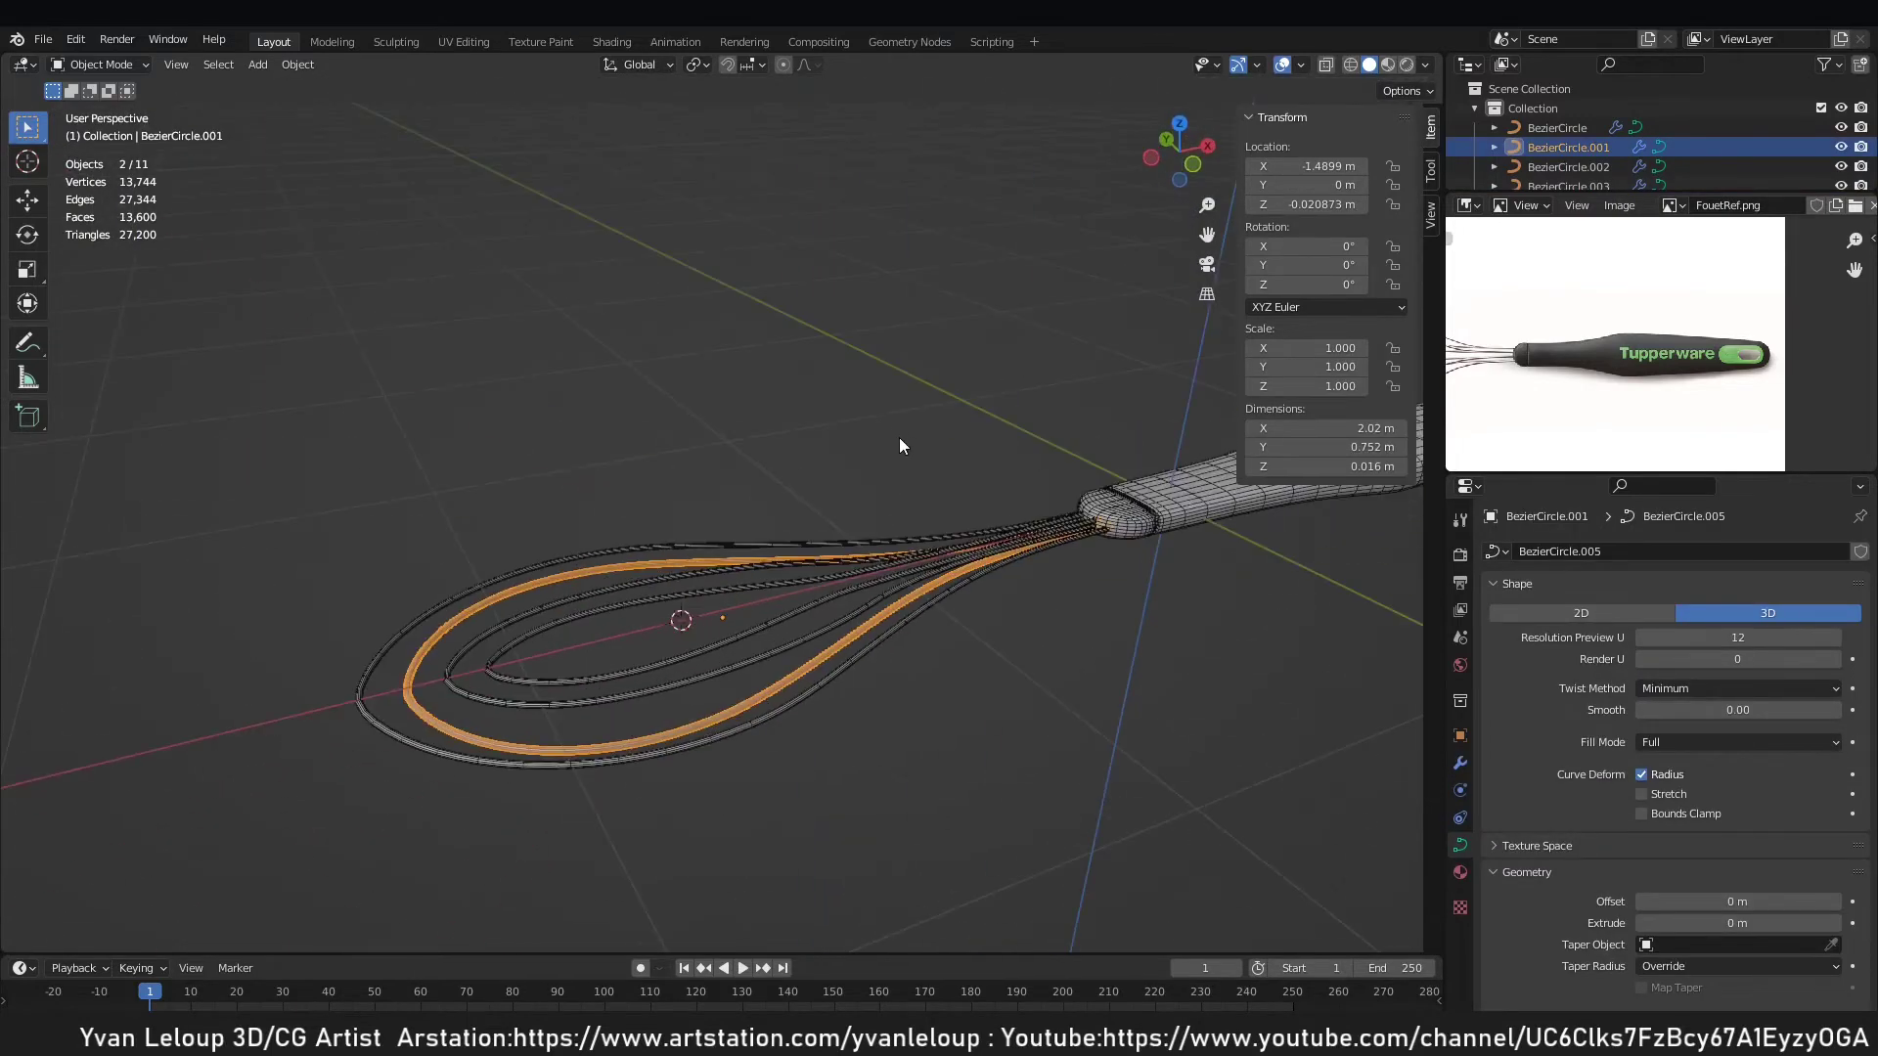
pyautogui.moveTo(797, 528); pyautogui.dragTo(762, 515, button='middle')
pyautogui.press('KP_7')
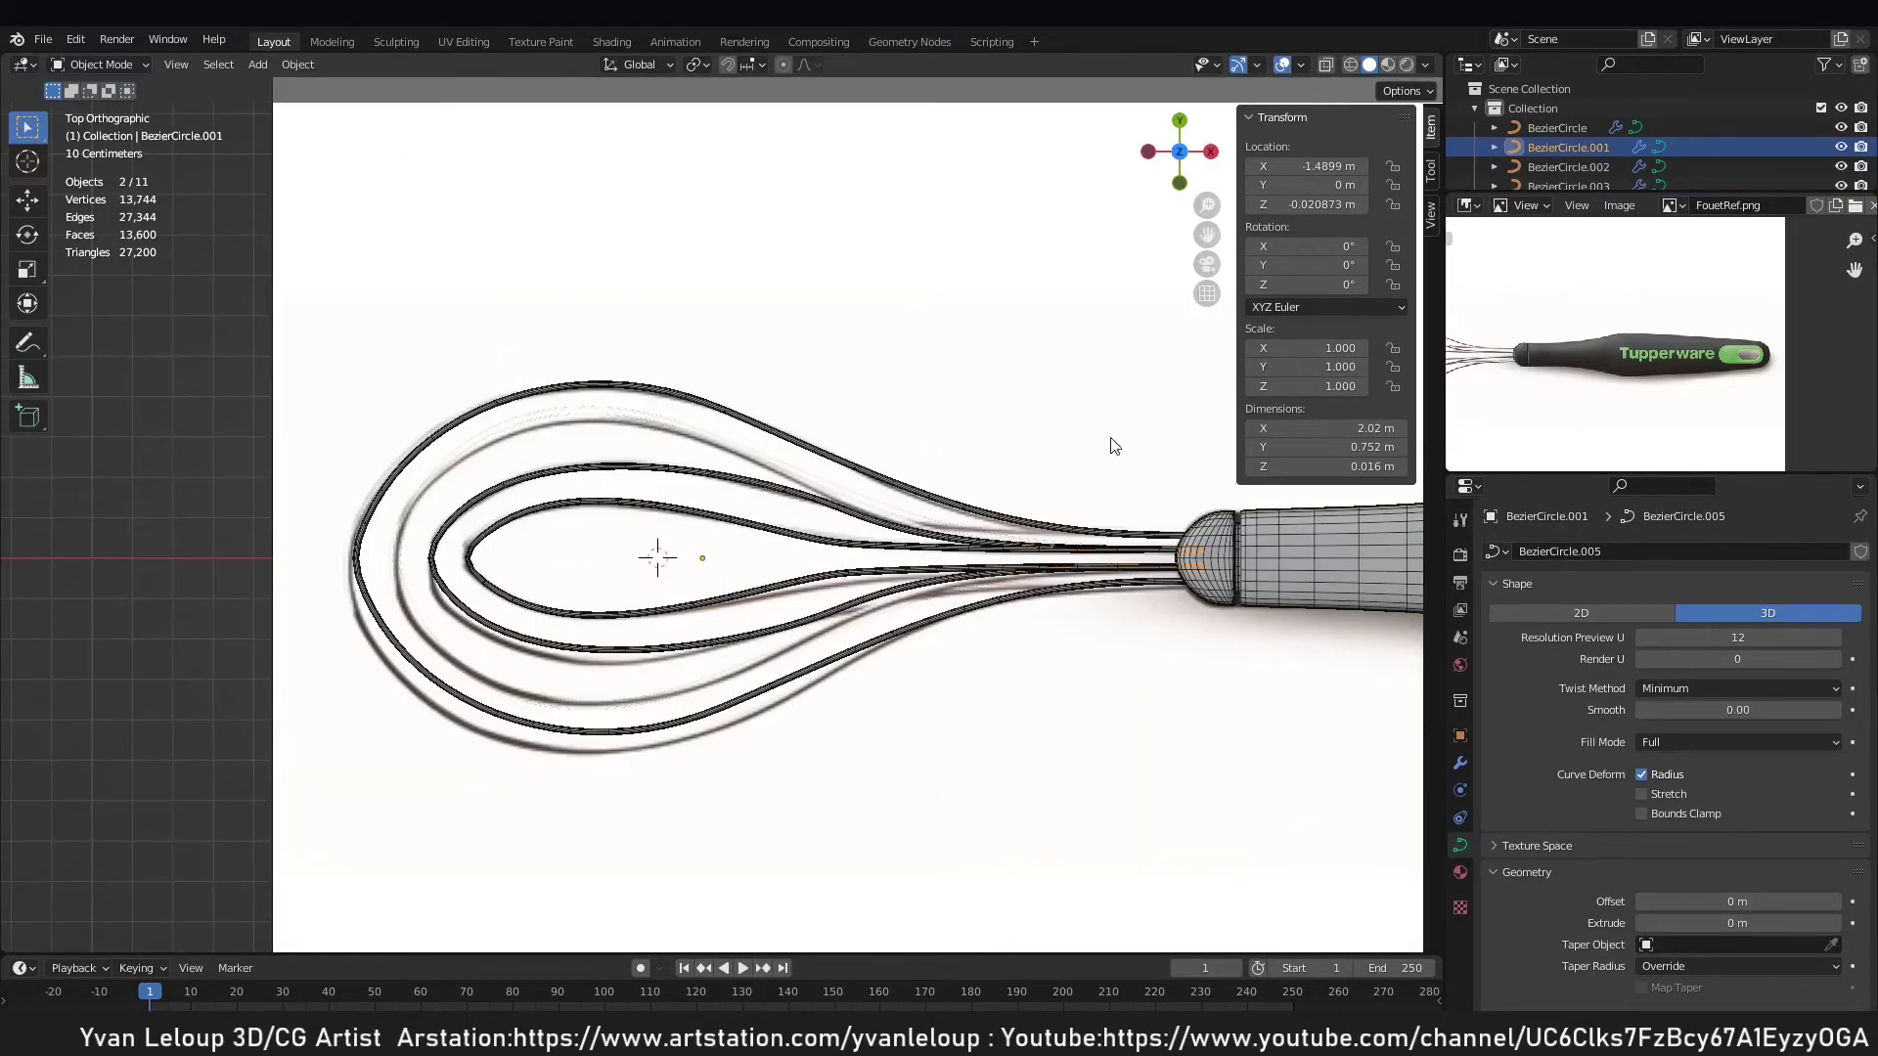
# Select the FouetRef.png reference image and enable its opacity setting at 0.290.
pyautogui.click(1035, 403)
pyautogui.scroll(-2, 1213, 543)
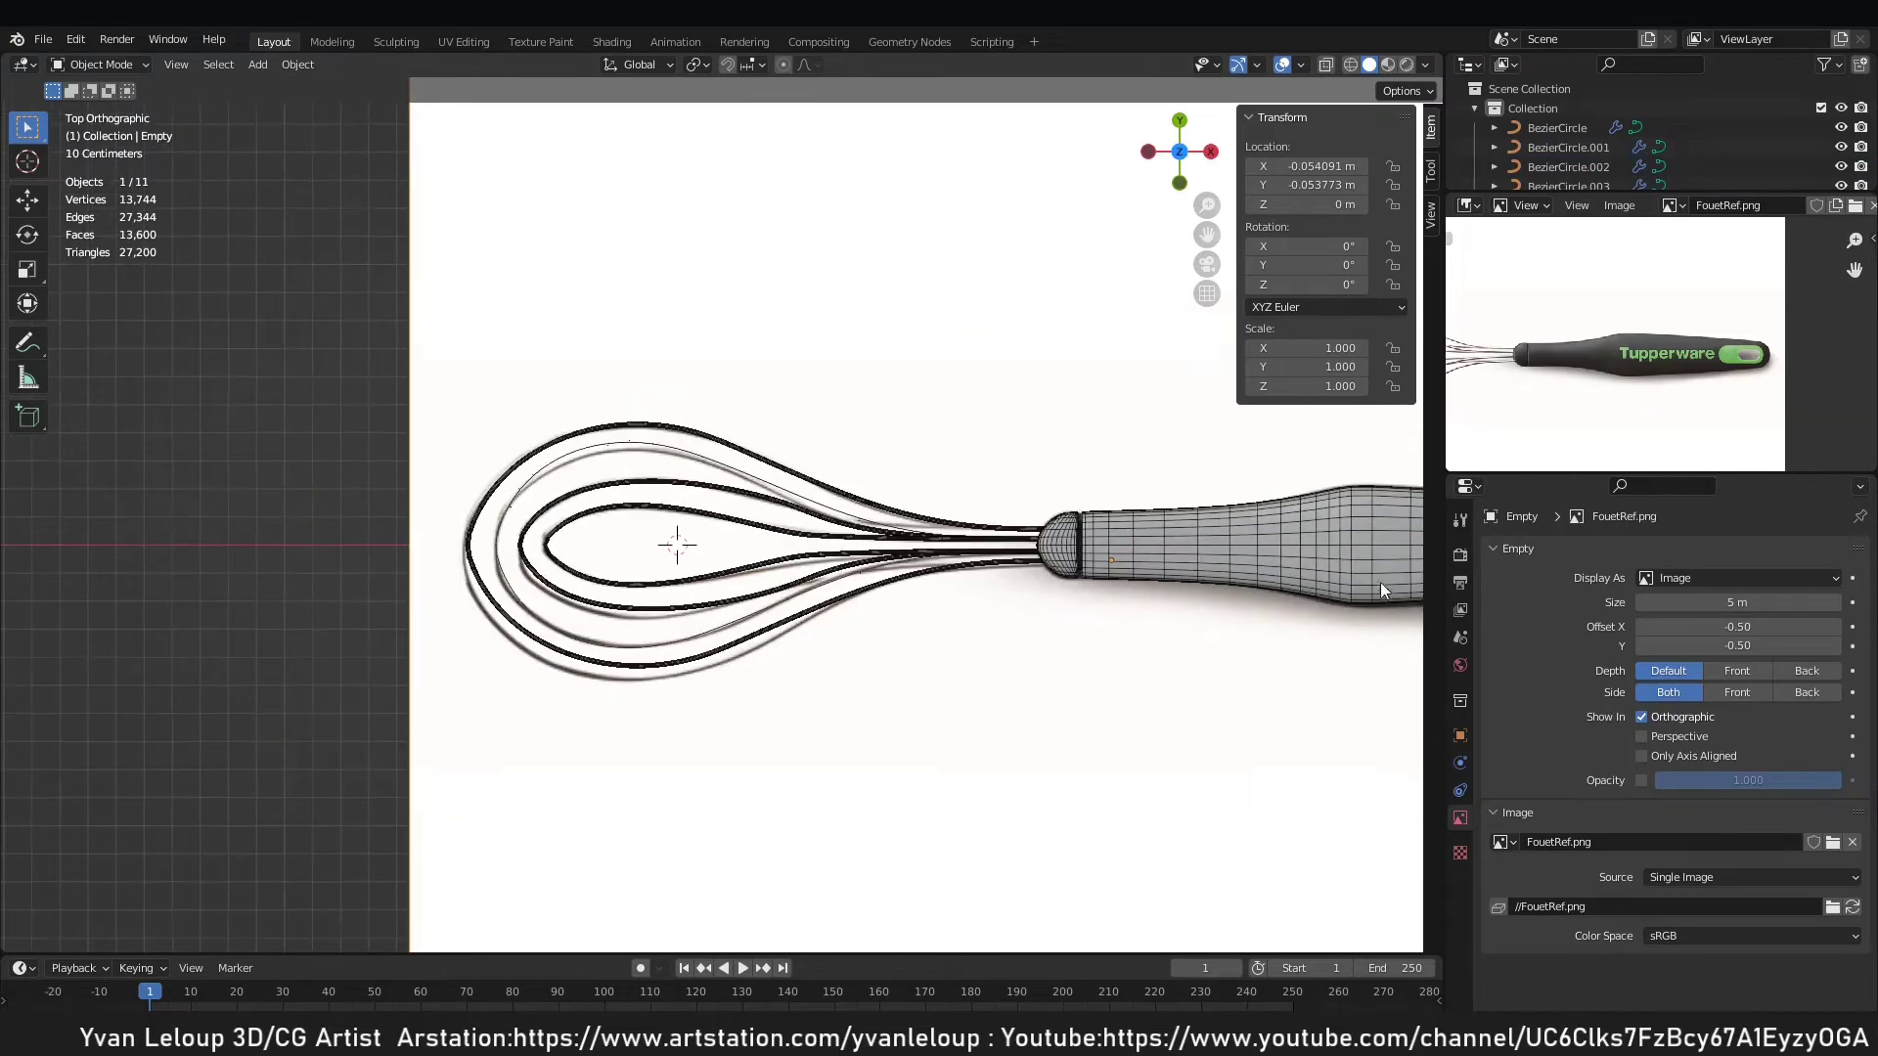
pyautogui.scroll(2, 934, 502)
pyautogui.scroll(-6, 692, 450)
pyautogui.scroll(5, 835, 481)
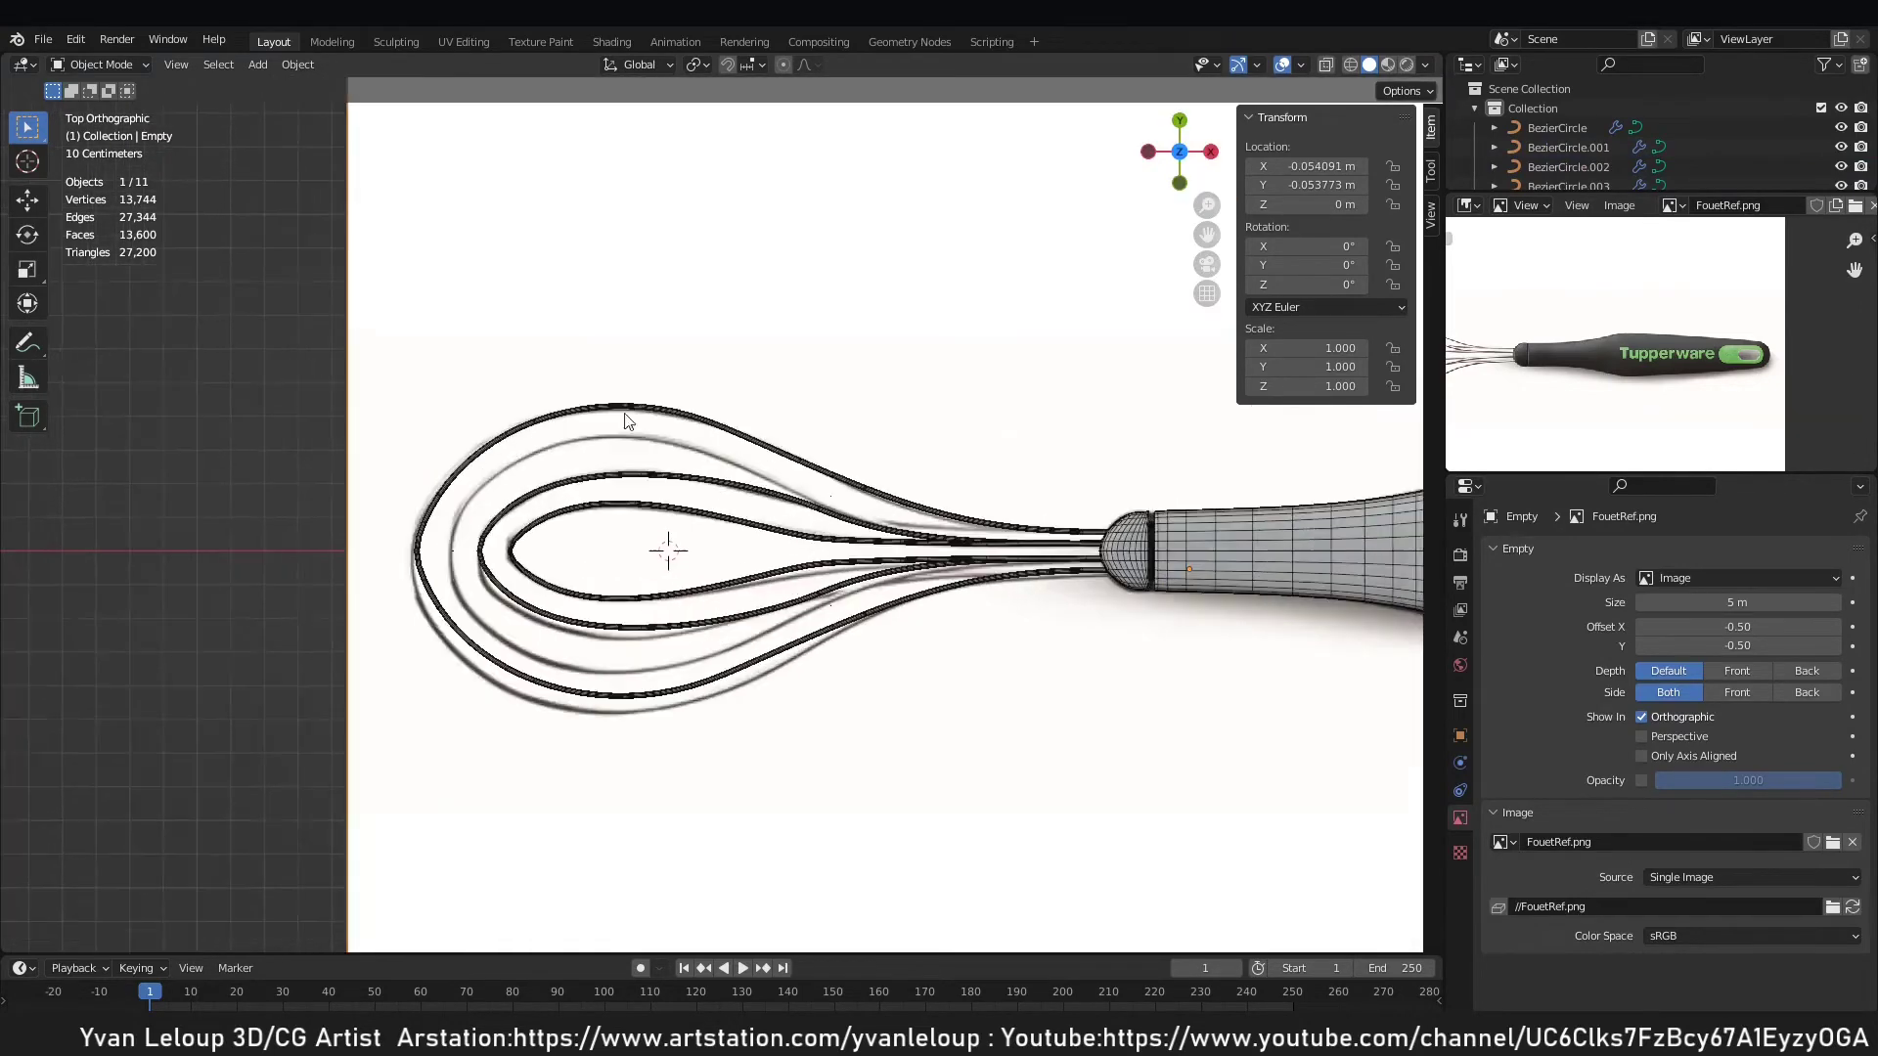
pyautogui.scroll(-2, 626, 419)
pyautogui.scroll(-1, 675, 508)
pyautogui.scroll(5, 704, 514)
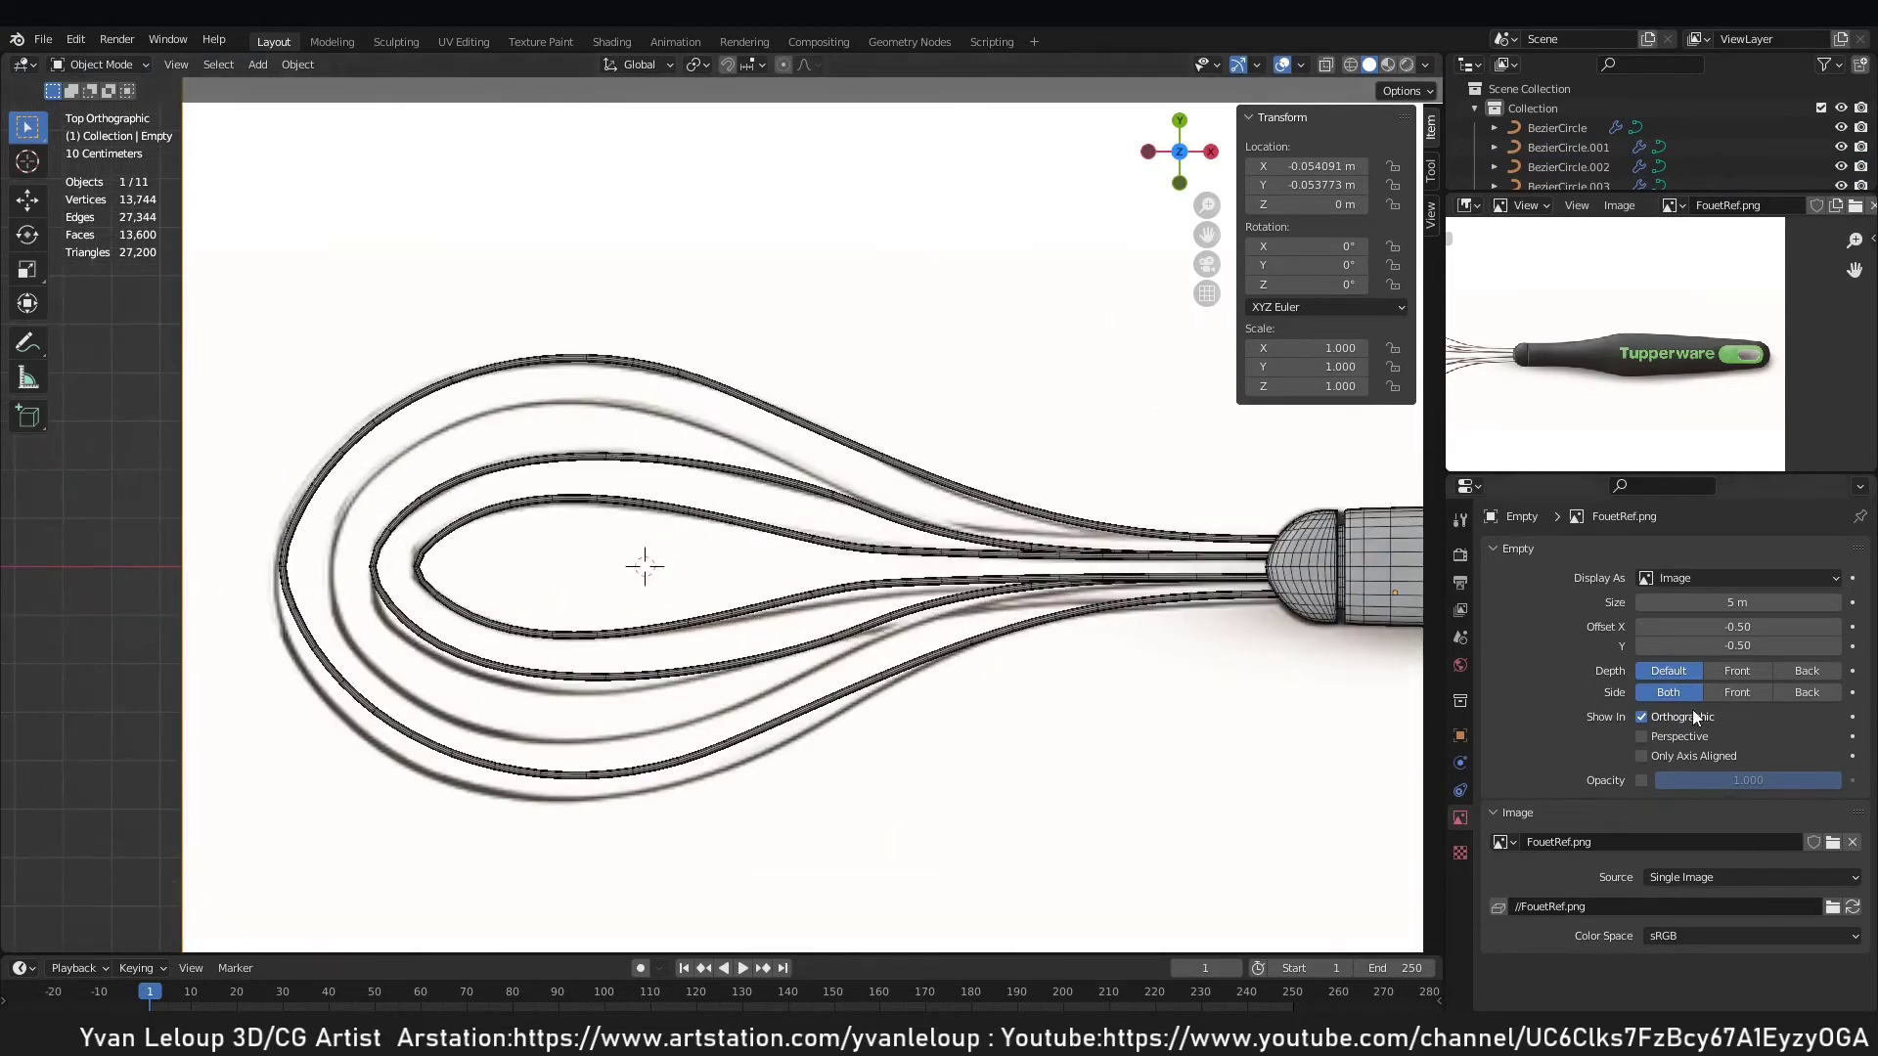
pyautogui.click(1643, 780)
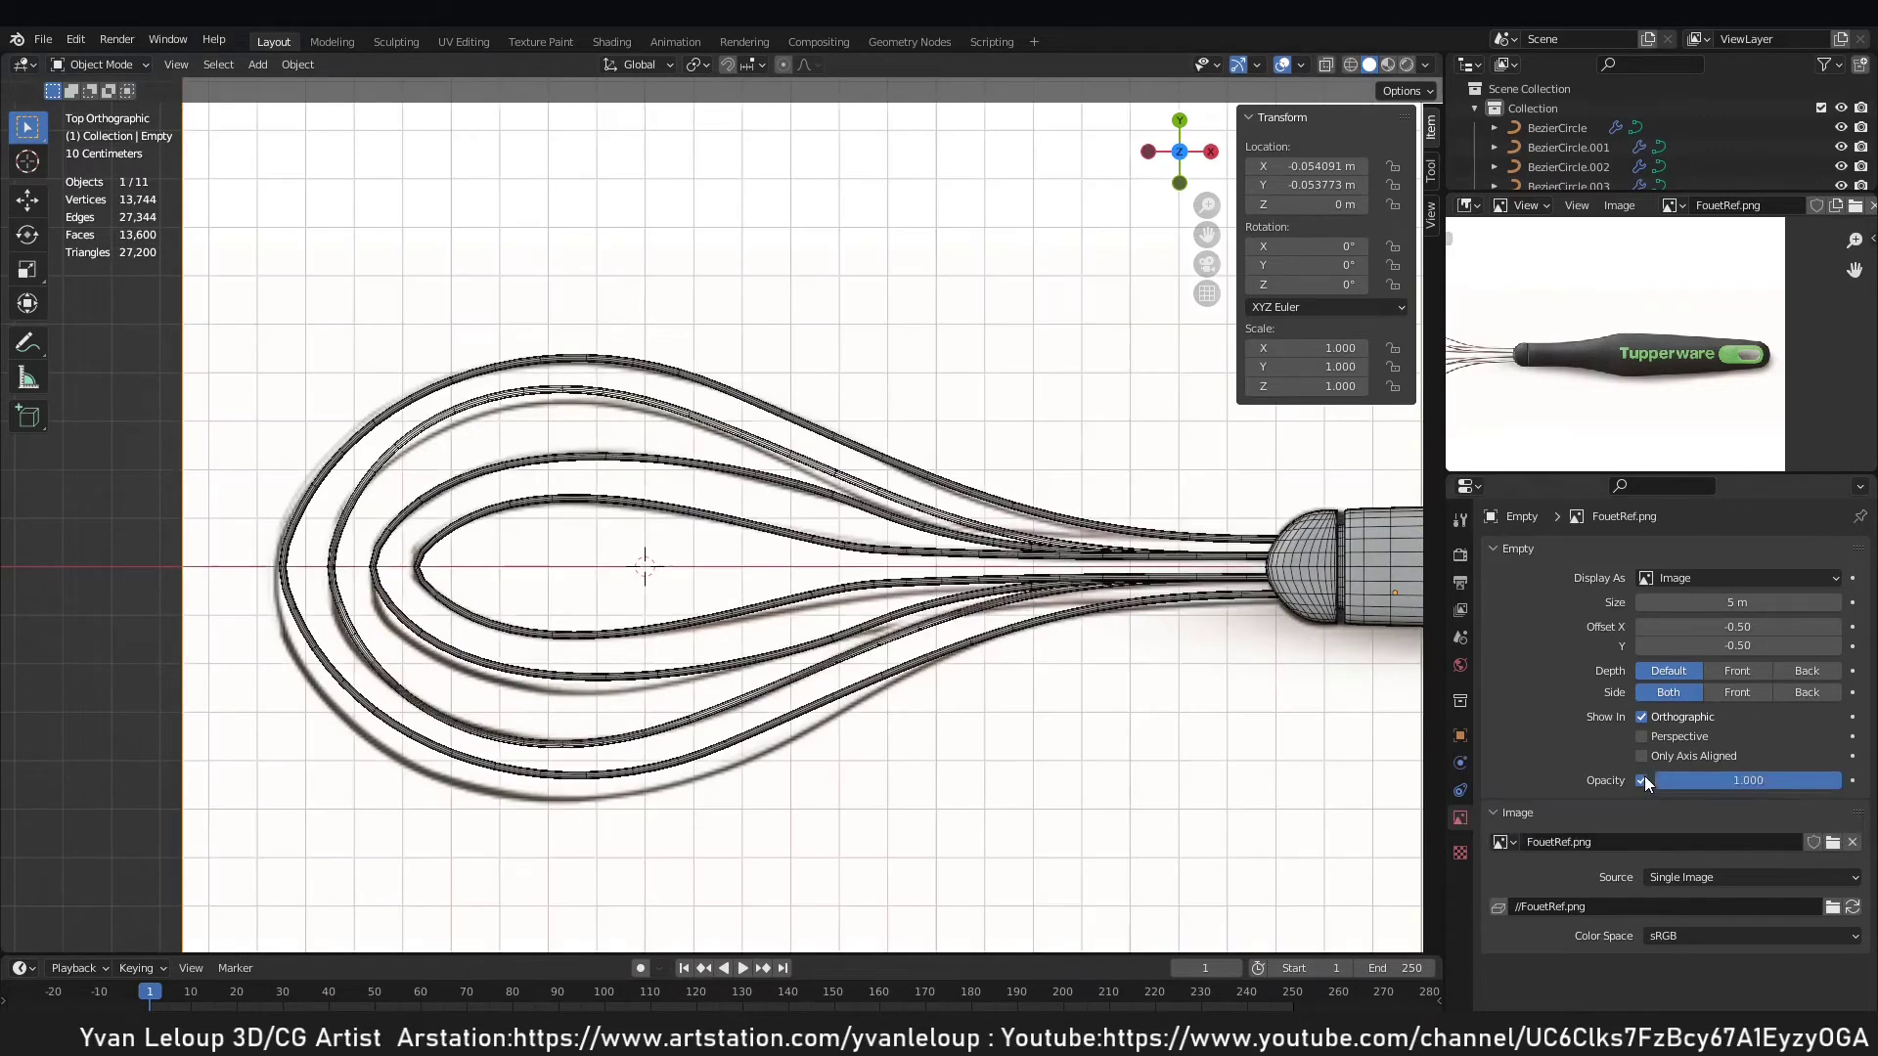
pyautogui.moveTo(1770, 784); pyautogui.dragTo(1710, 784)
# Open the second loop for curve editing and lower its shoulder point's tip-side handle to match the reference wire.
pyautogui.scroll(-5, 802, 460)
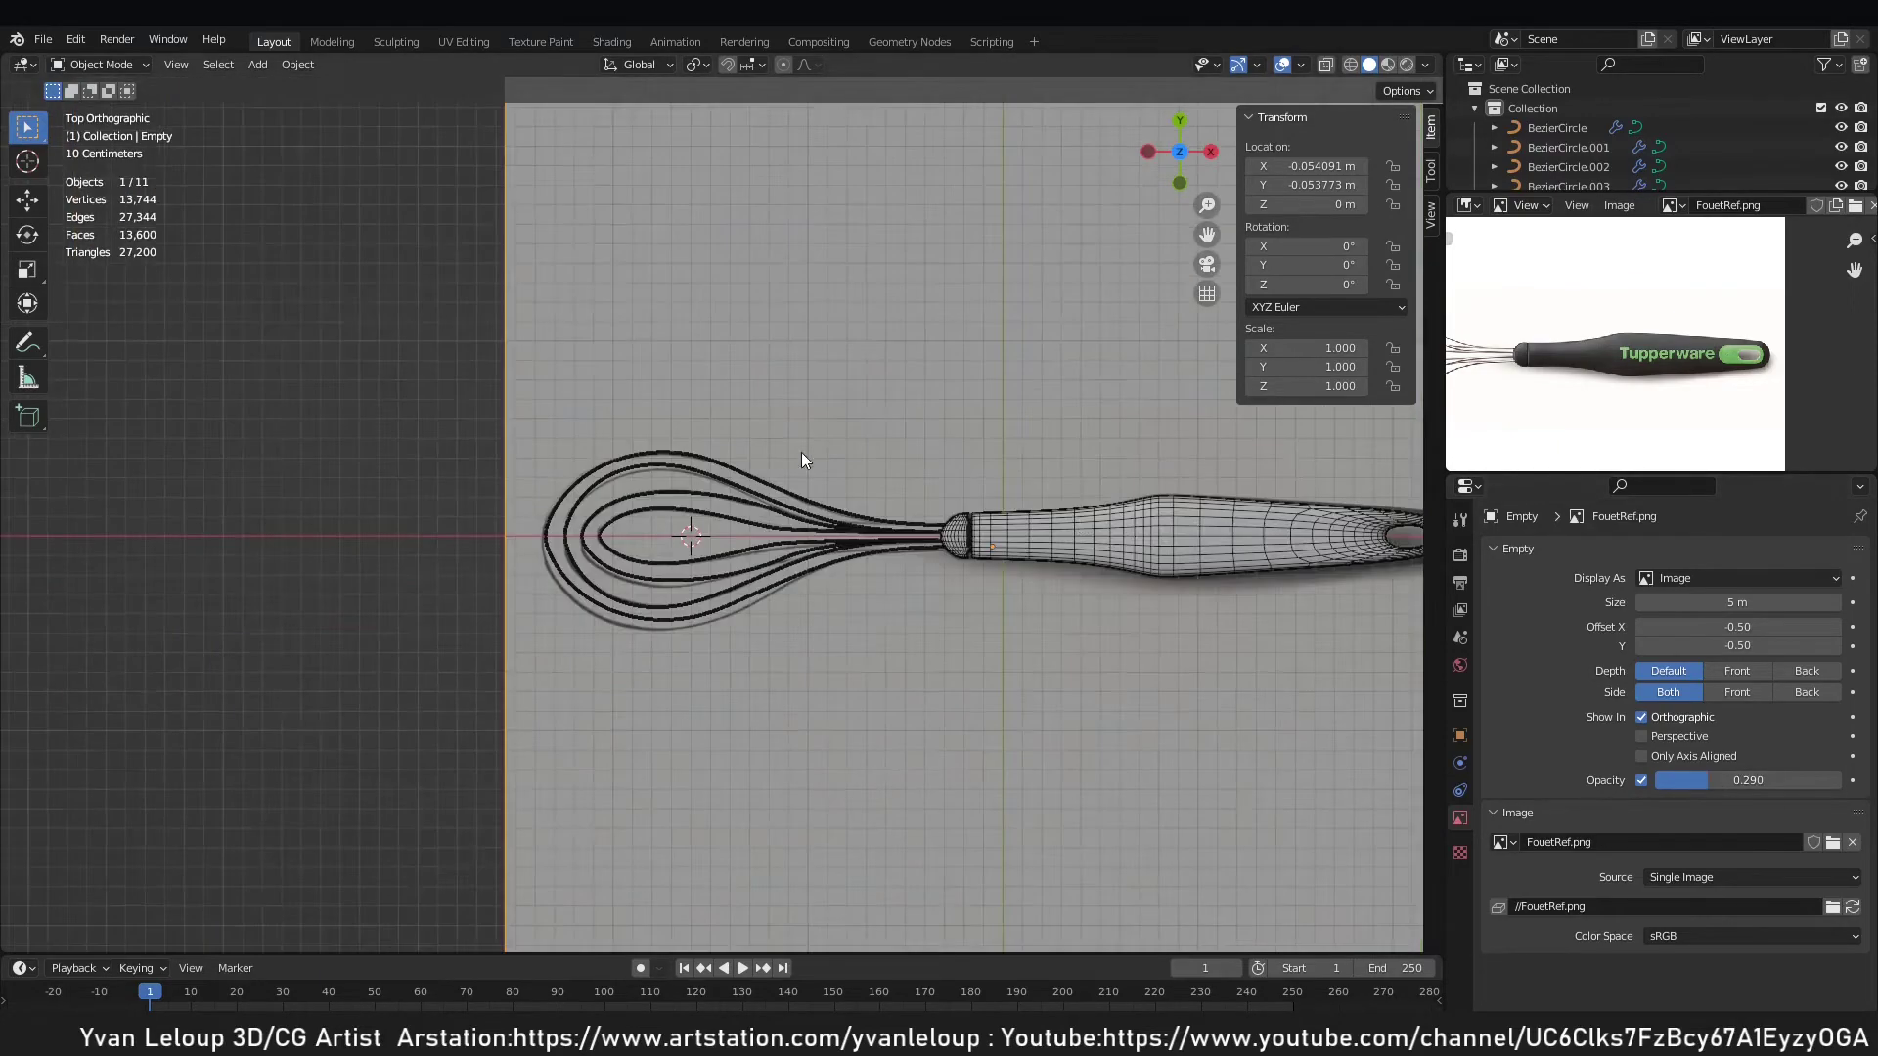
pyautogui.keyDown('shift'); pyautogui.moveTo(1294, 536); pyautogui.dragTo(901, 538, button='middle'); pyautogui.keyUp('shift')
pyautogui.scroll(2, 1154, 578)
pyautogui.keyDown('shift'); pyautogui.moveTo(166, 548); pyautogui.dragTo(707, 567, button='middle'); pyautogui.keyUp('shift')
pyautogui.scroll(4, 706, 568)
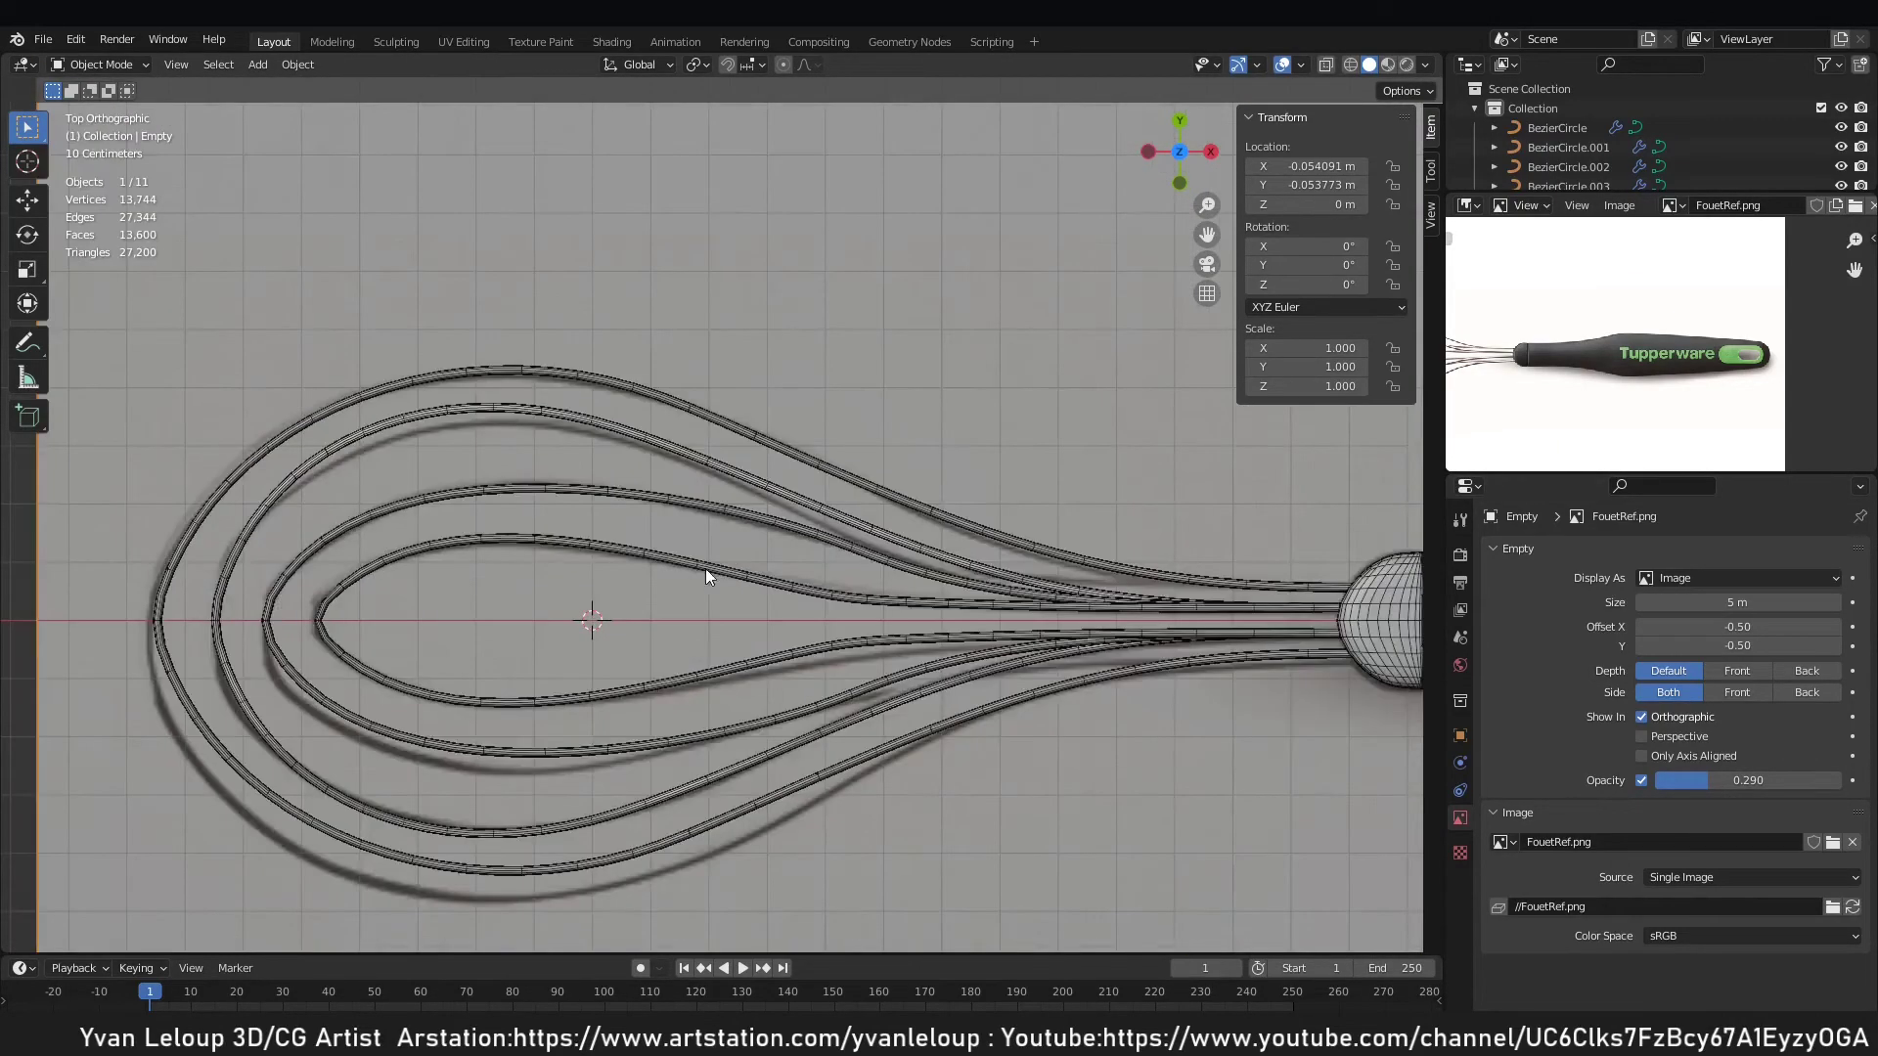
pyautogui.keyDown('shift'); pyautogui.moveTo(851, 494); pyautogui.dragTo(1077, 530, button='middle'); pyautogui.keyUp('shift')
pyautogui.scroll(4, 1077, 531)
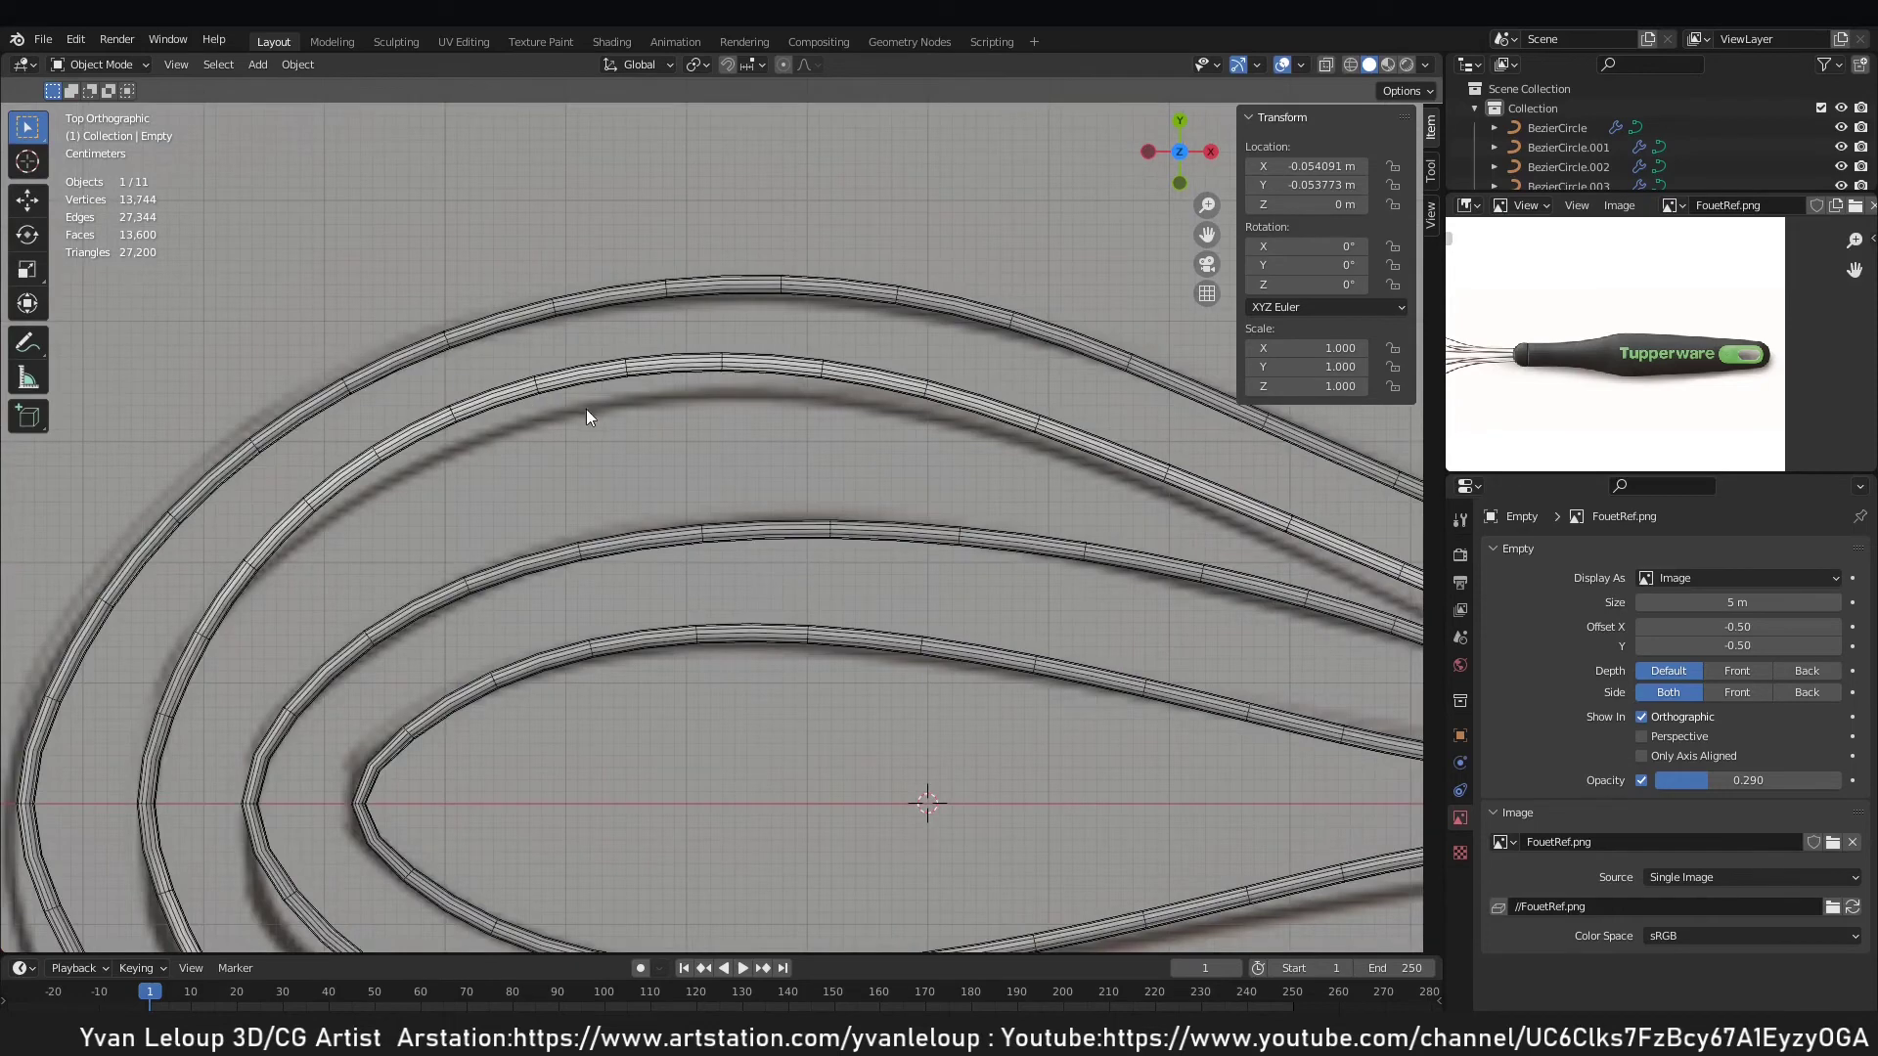
pyautogui.click(673, 369)
pyautogui.press('Tab')
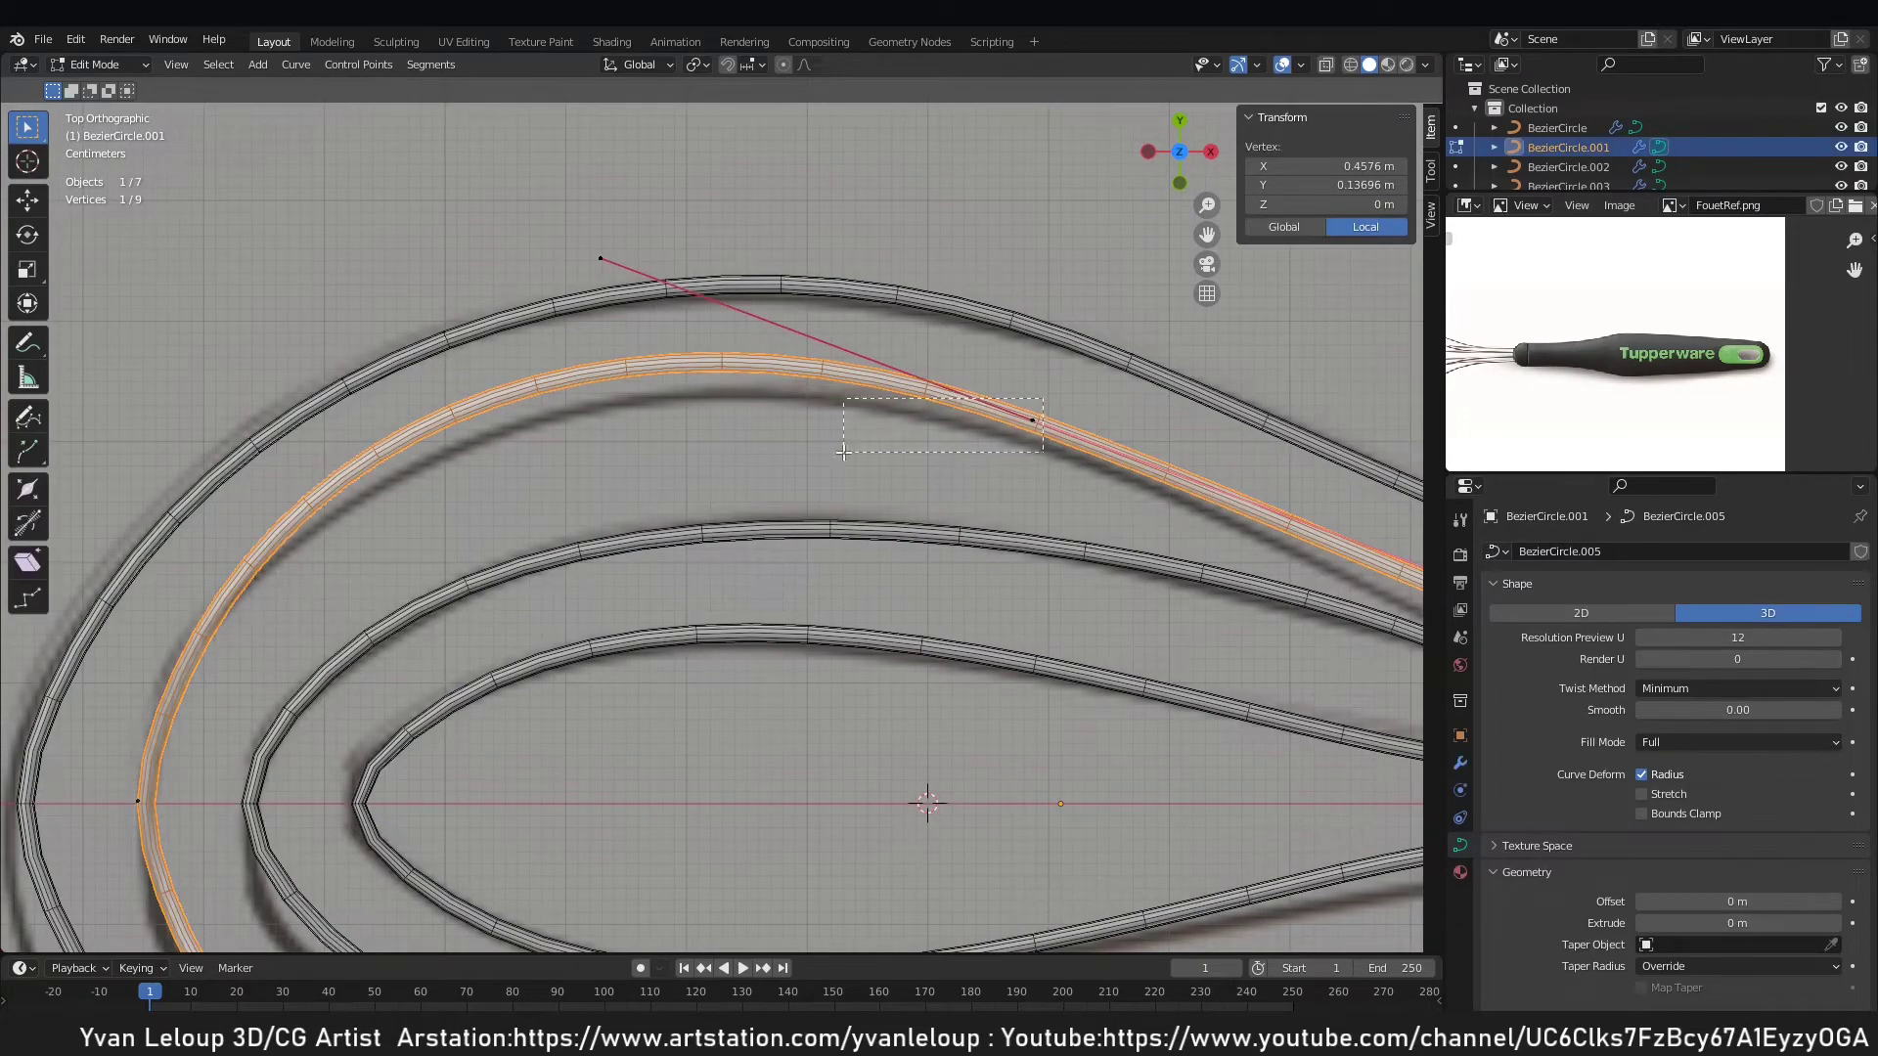
pyautogui.moveTo(843, 452); pyautogui.dragTo(838, 452)
pyautogui.moveTo(571, 302); pyautogui.dragTo(616, 196)
pyautogui.press('g')
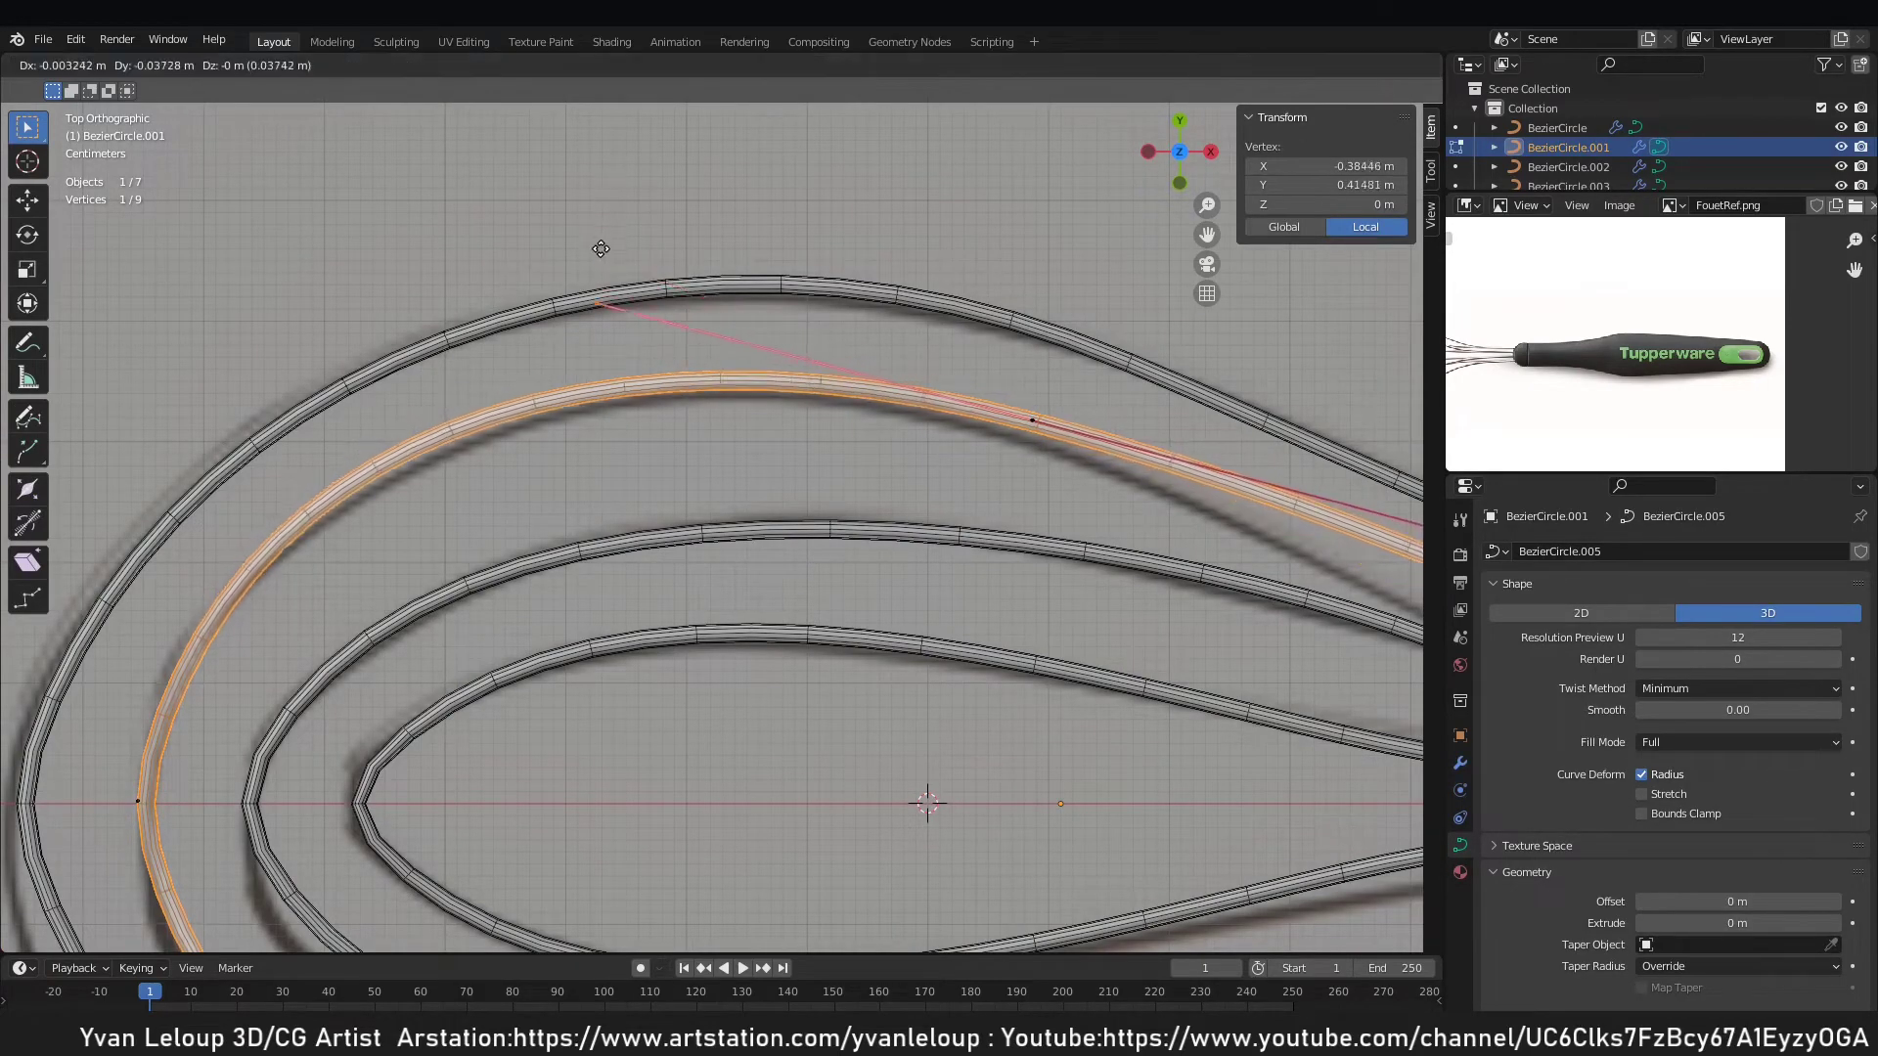
pyautogui.click(611, 252)
# Move the second loop's handle-side shoulder handle to about local X 0.398 m, Y 0.157 m, and leave curve editing.
pyautogui.scroll(-7, 1041, 344)
pyautogui.click(973, 576)
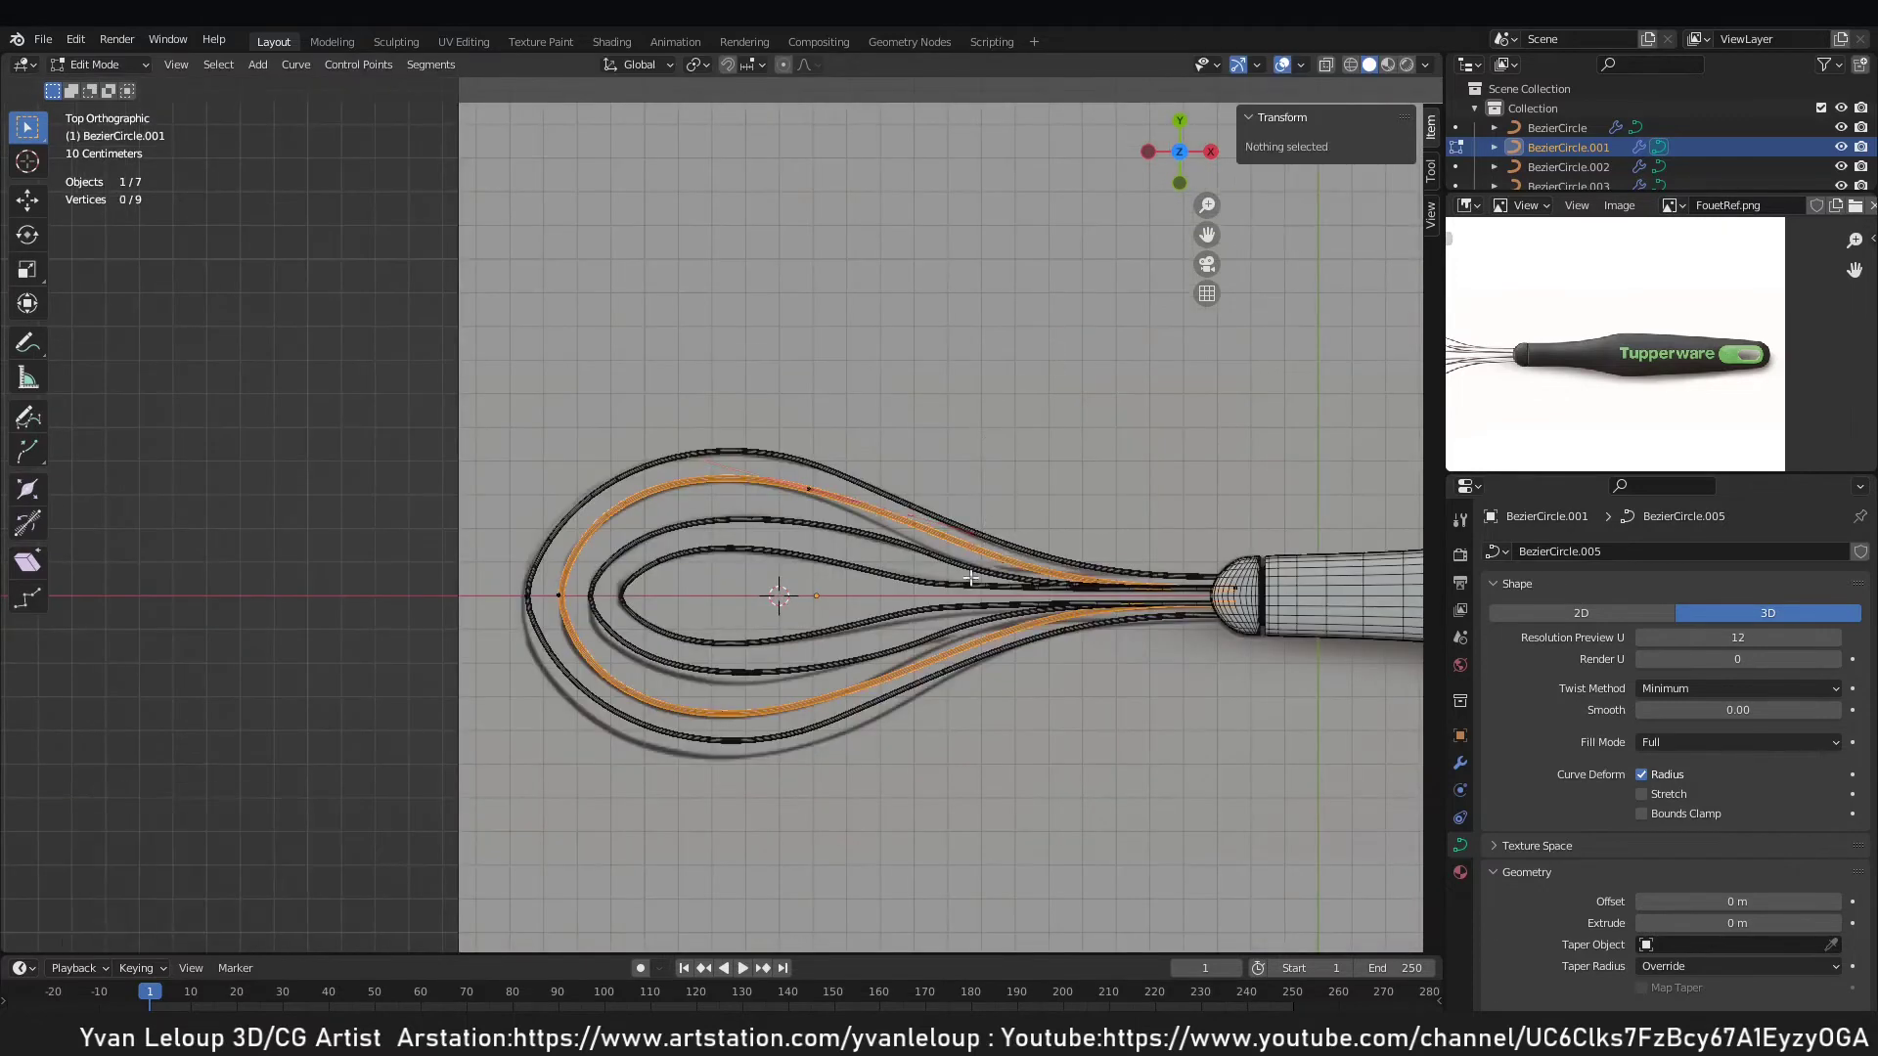
pyautogui.click(765, 475)
pyautogui.click(878, 521)
pyautogui.click(975, 536)
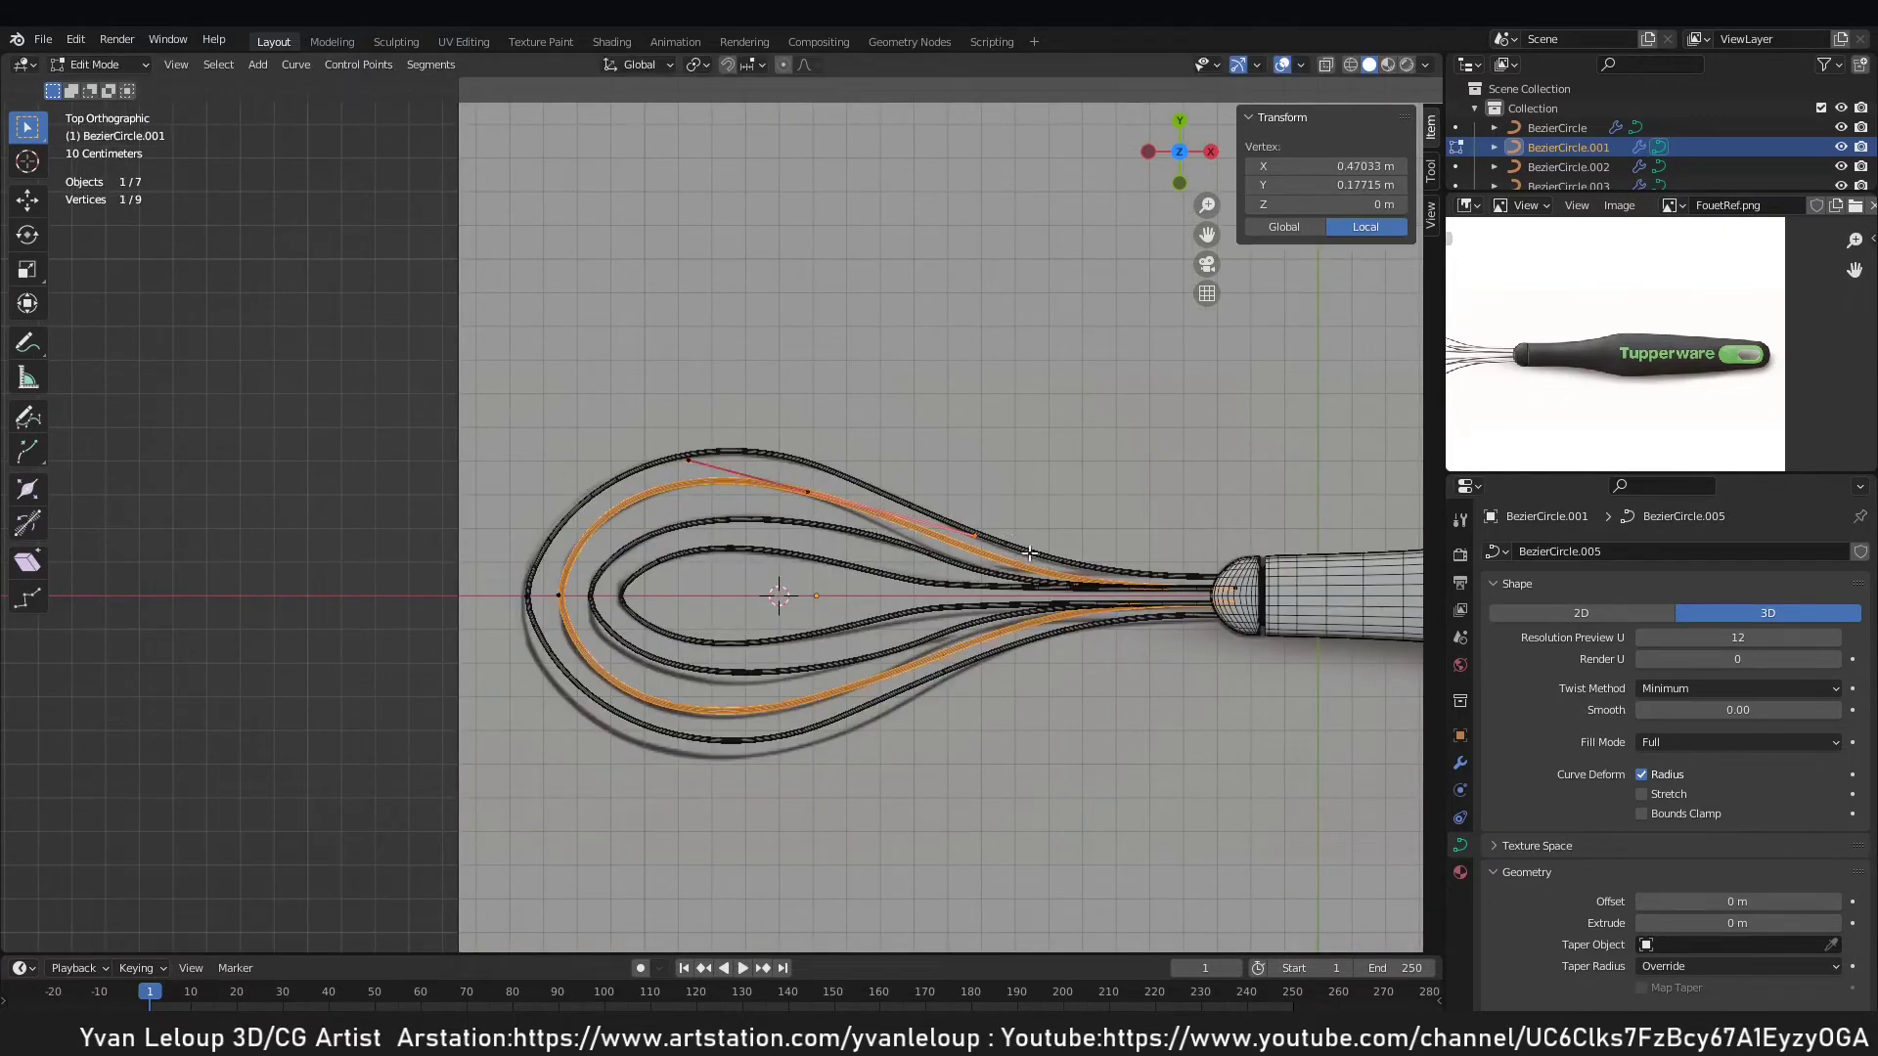
pyautogui.press('g')
pyautogui.click(988, 534)
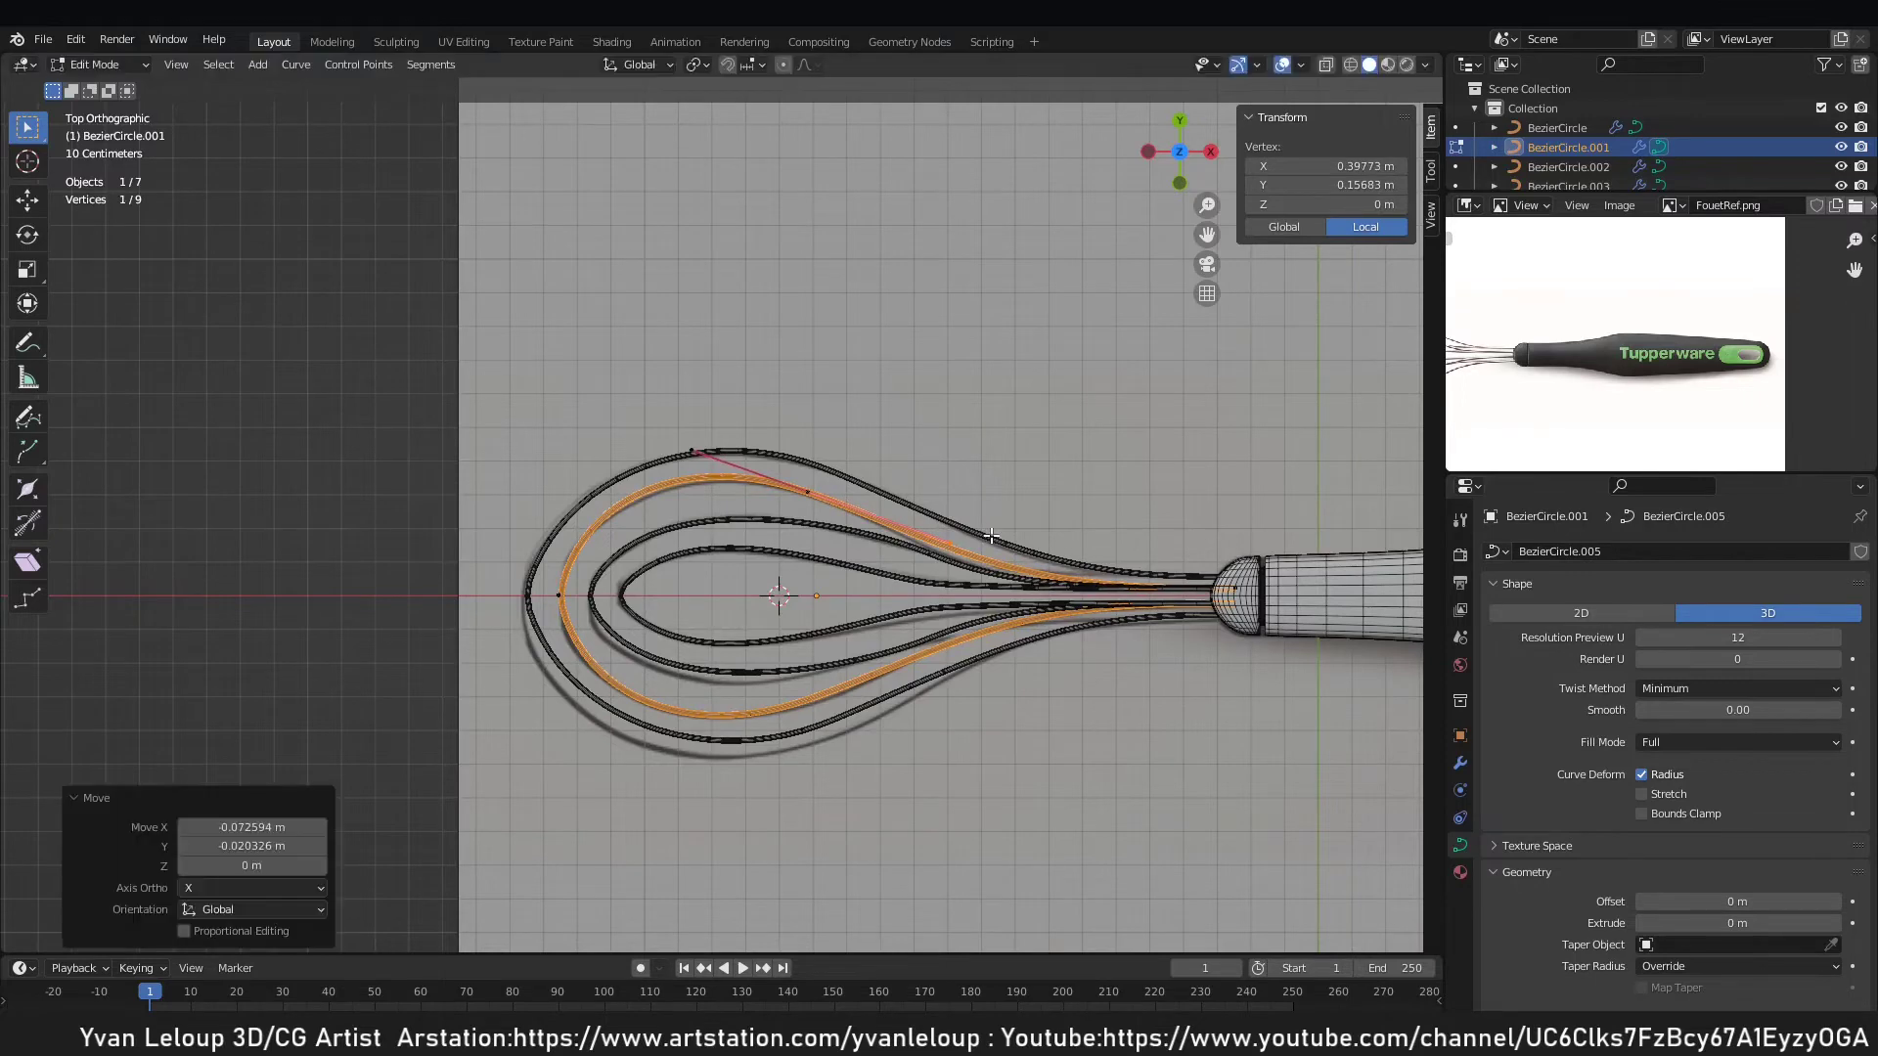
pyautogui.scroll(2, 988, 534)
pyautogui.press('Tab')
pyautogui.scroll(2, 804, 503)
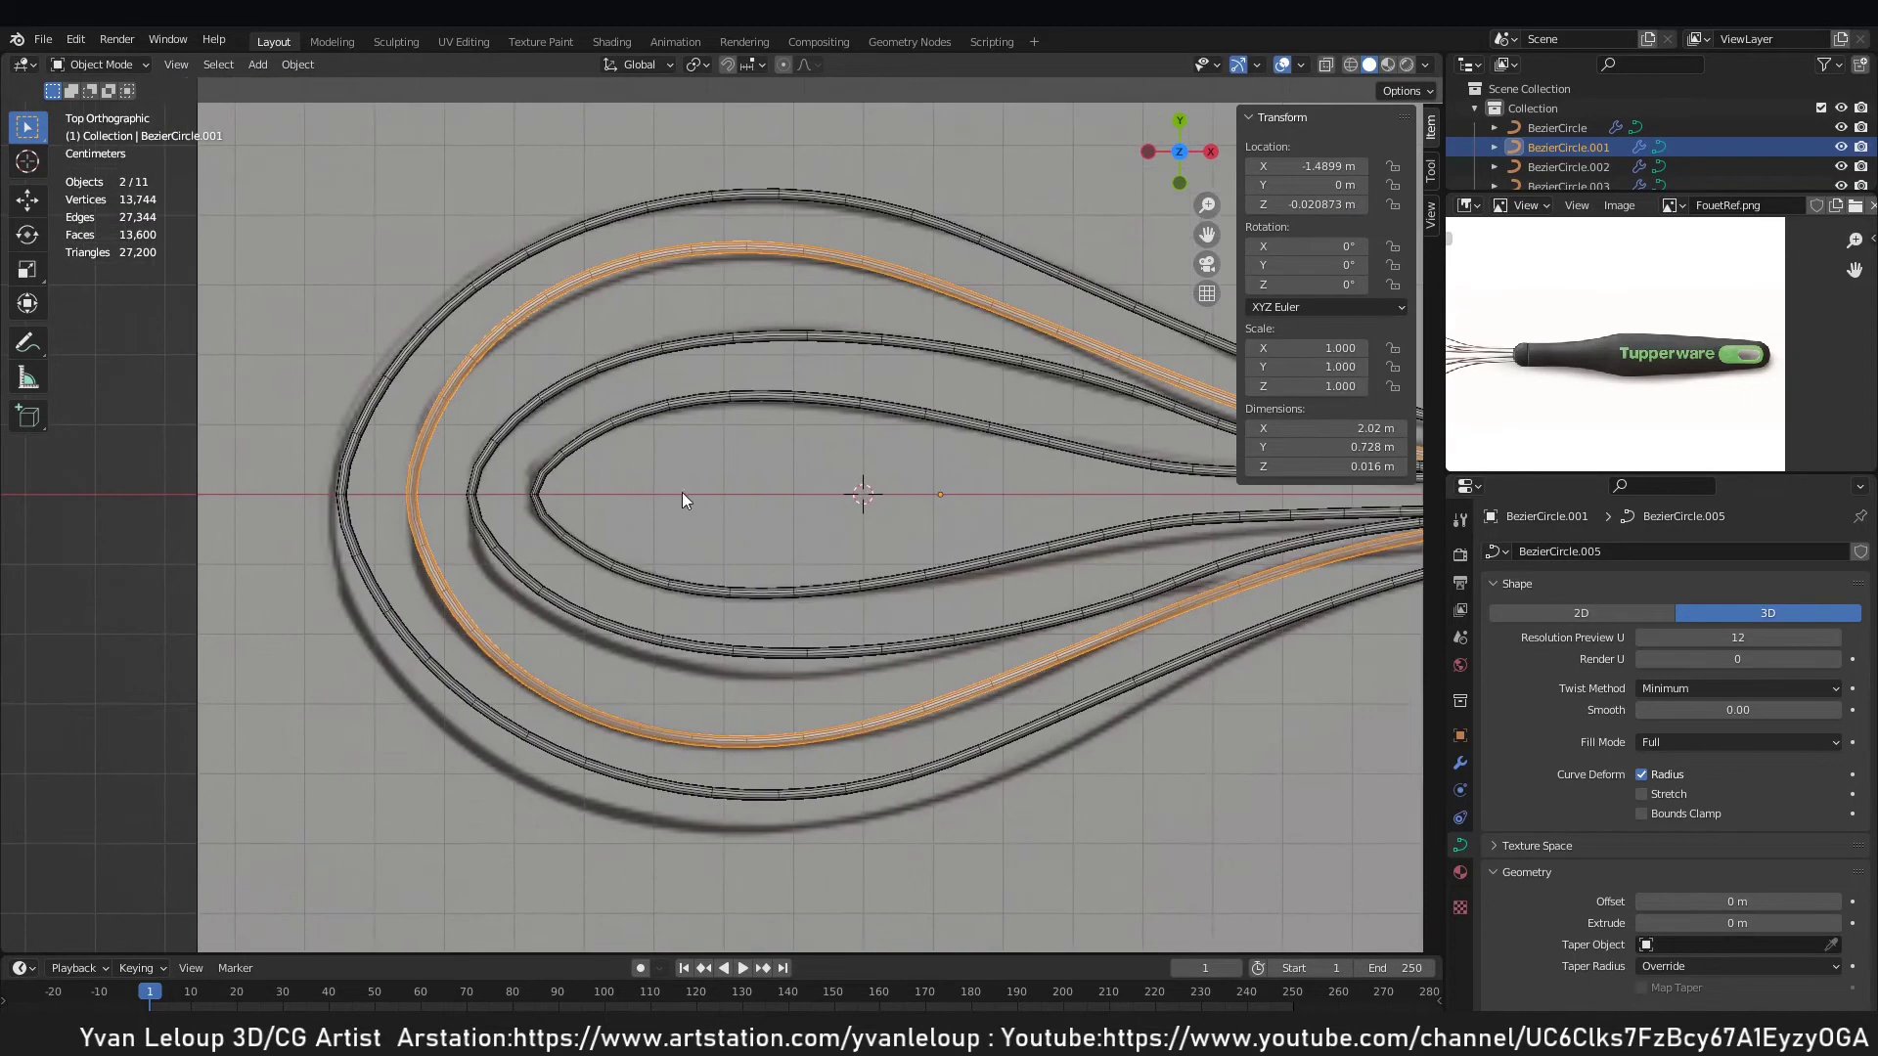
# Select all four wire loops together and open them for simultaneous curve editing.
pyautogui.moveTo(683, 491); pyautogui.dragTo(688, 426, button='middle')
pyautogui.scroll(-6, 787, 432)
pyautogui.scroll(5, 779, 431)
pyautogui.keyDown('shift'); pyautogui.click(687, 366); pyautogui.keyUp('shift')
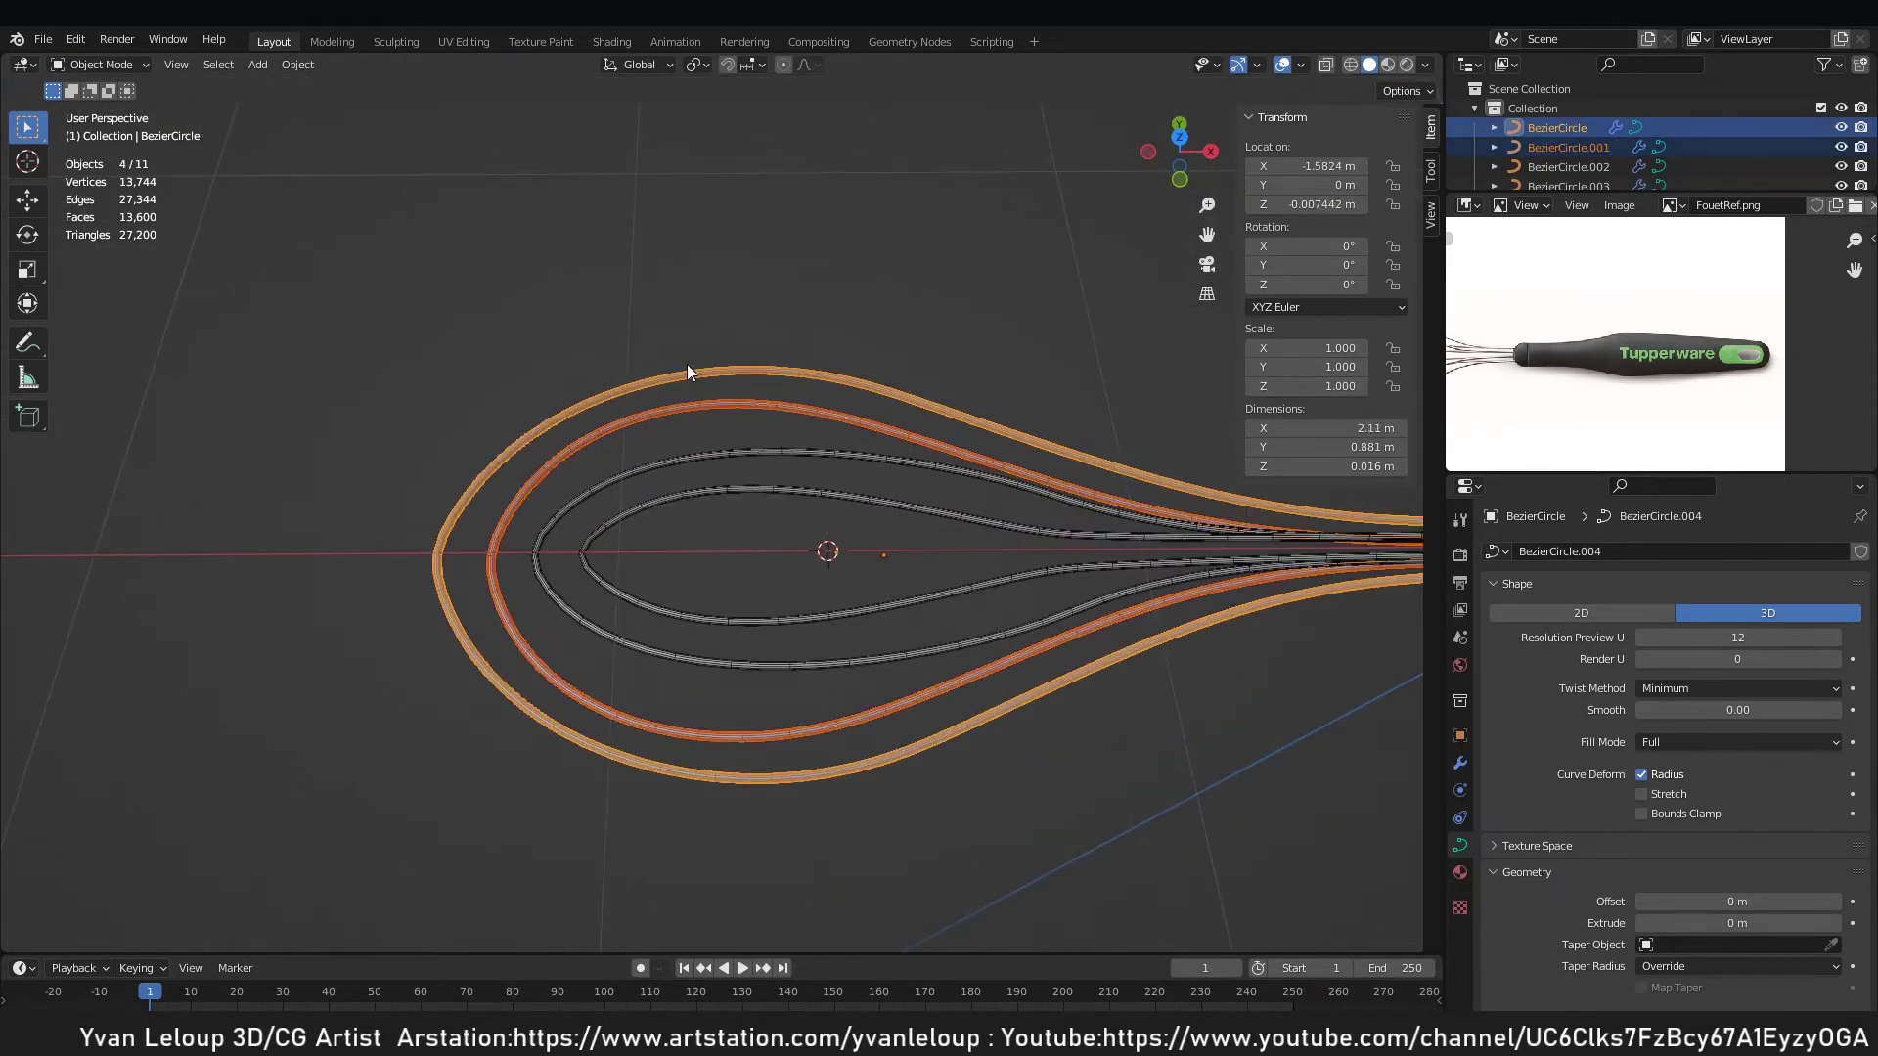
pyautogui.keyDown('shift'); pyautogui.click(747, 449); pyautogui.keyUp('shift')
pyautogui.keyDown('shift'); pyautogui.click(763, 487); pyautogui.keyUp('shift')
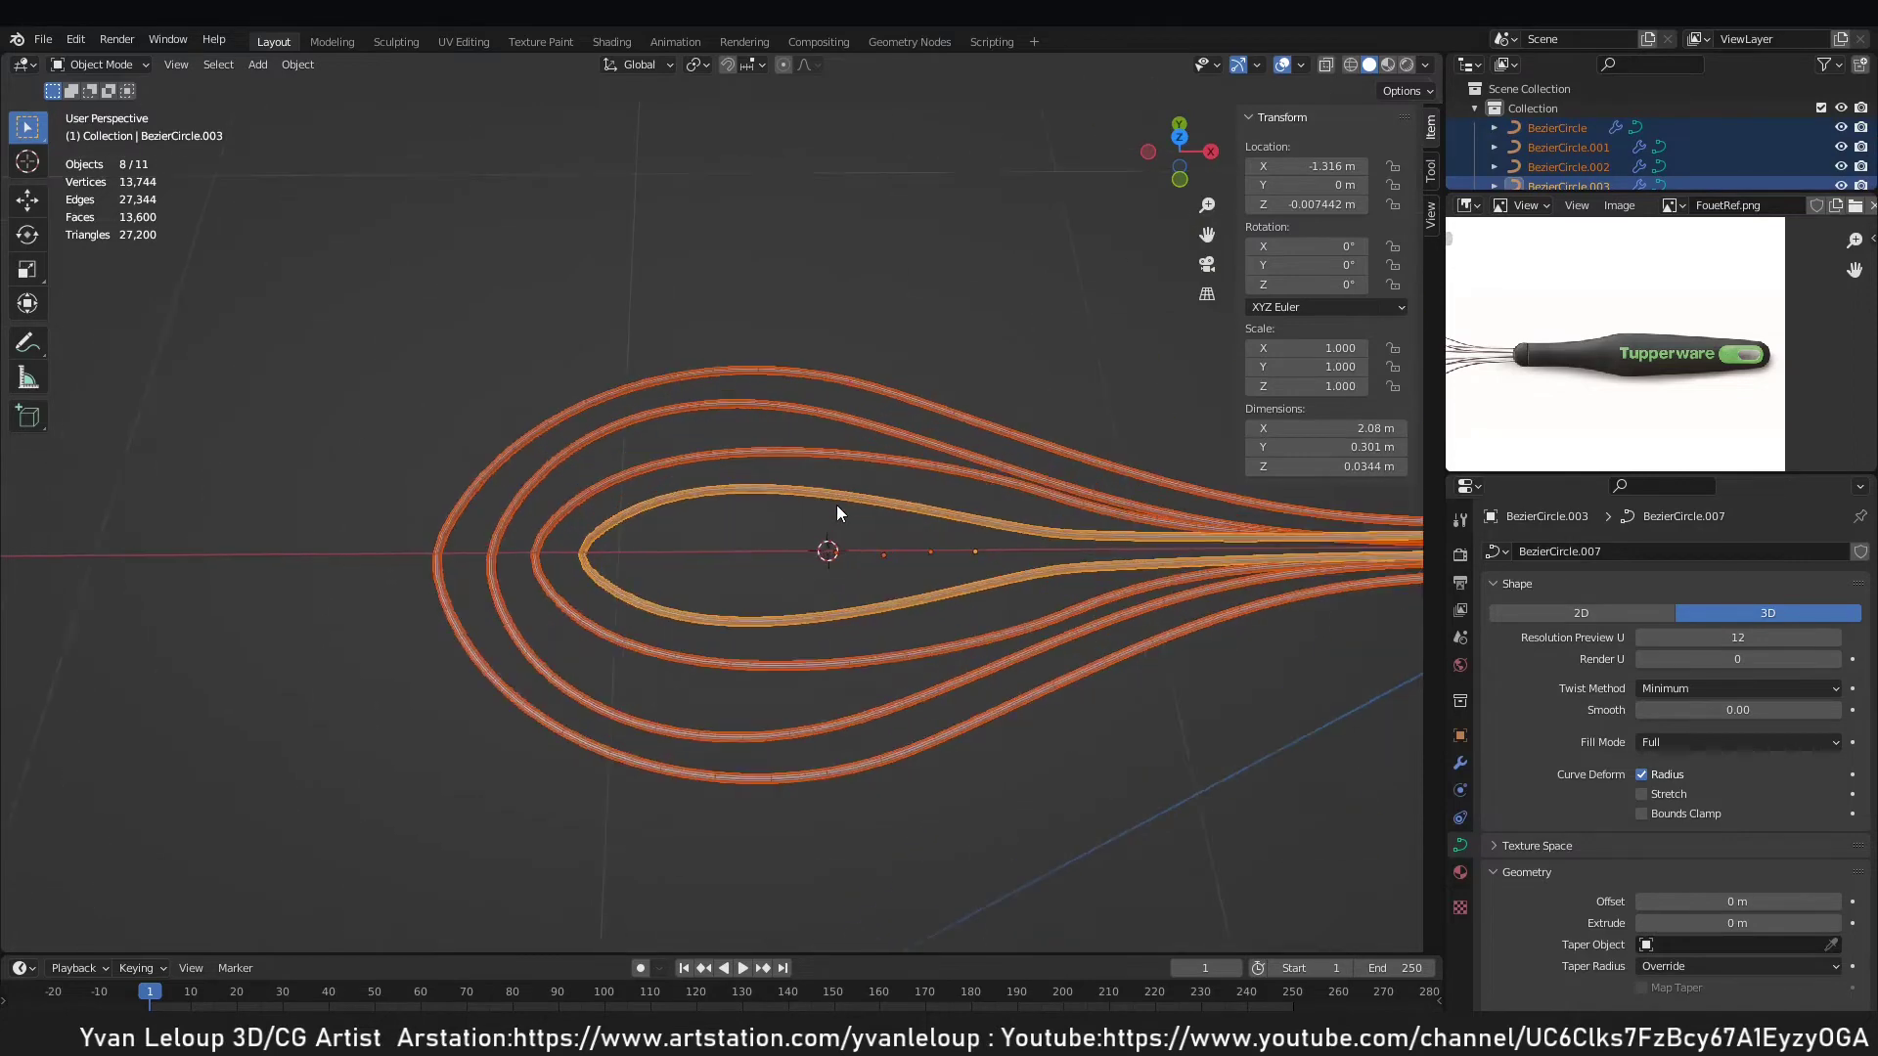
pyautogui.scroll(1, 836, 505)
pyautogui.press('KP_1')
pyautogui.scroll(-4, 836, 505)
pyautogui.scroll(3, 836, 505)
pyautogui.keyDown('shift'); pyautogui.moveTo(836, 505); pyautogui.dragTo(620, 465, button='middle'); pyautogui.keyUp('shift')
pyautogui.scroll(-3, 578, 376)
pyautogui.press('Tab')
pyautogui.scroll(3, 771, 454)
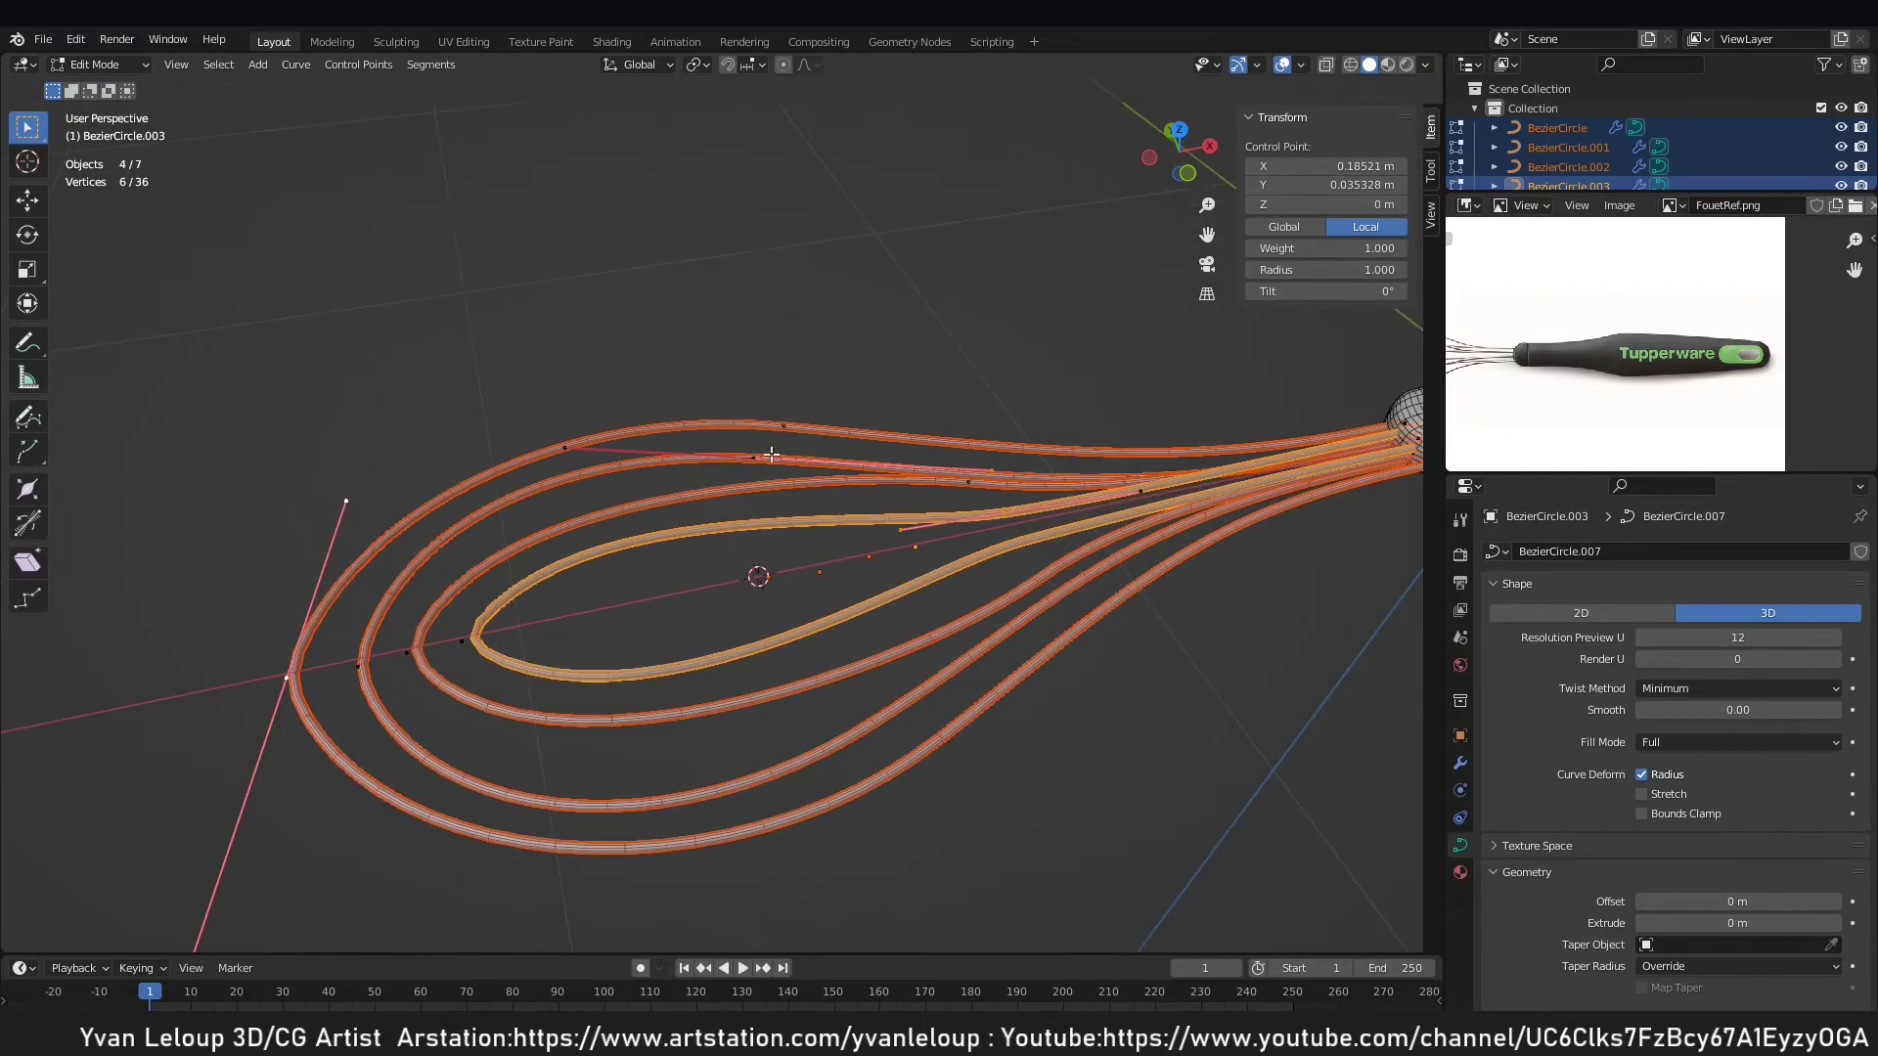
# Select the shoulder control points of all four loops and lower them about 0.074 m along global Z.
pyautogui.click(805, 415)
pyautogui.moveTo(867, 419); pyautogui.dragTo(747, 505, button='middle')
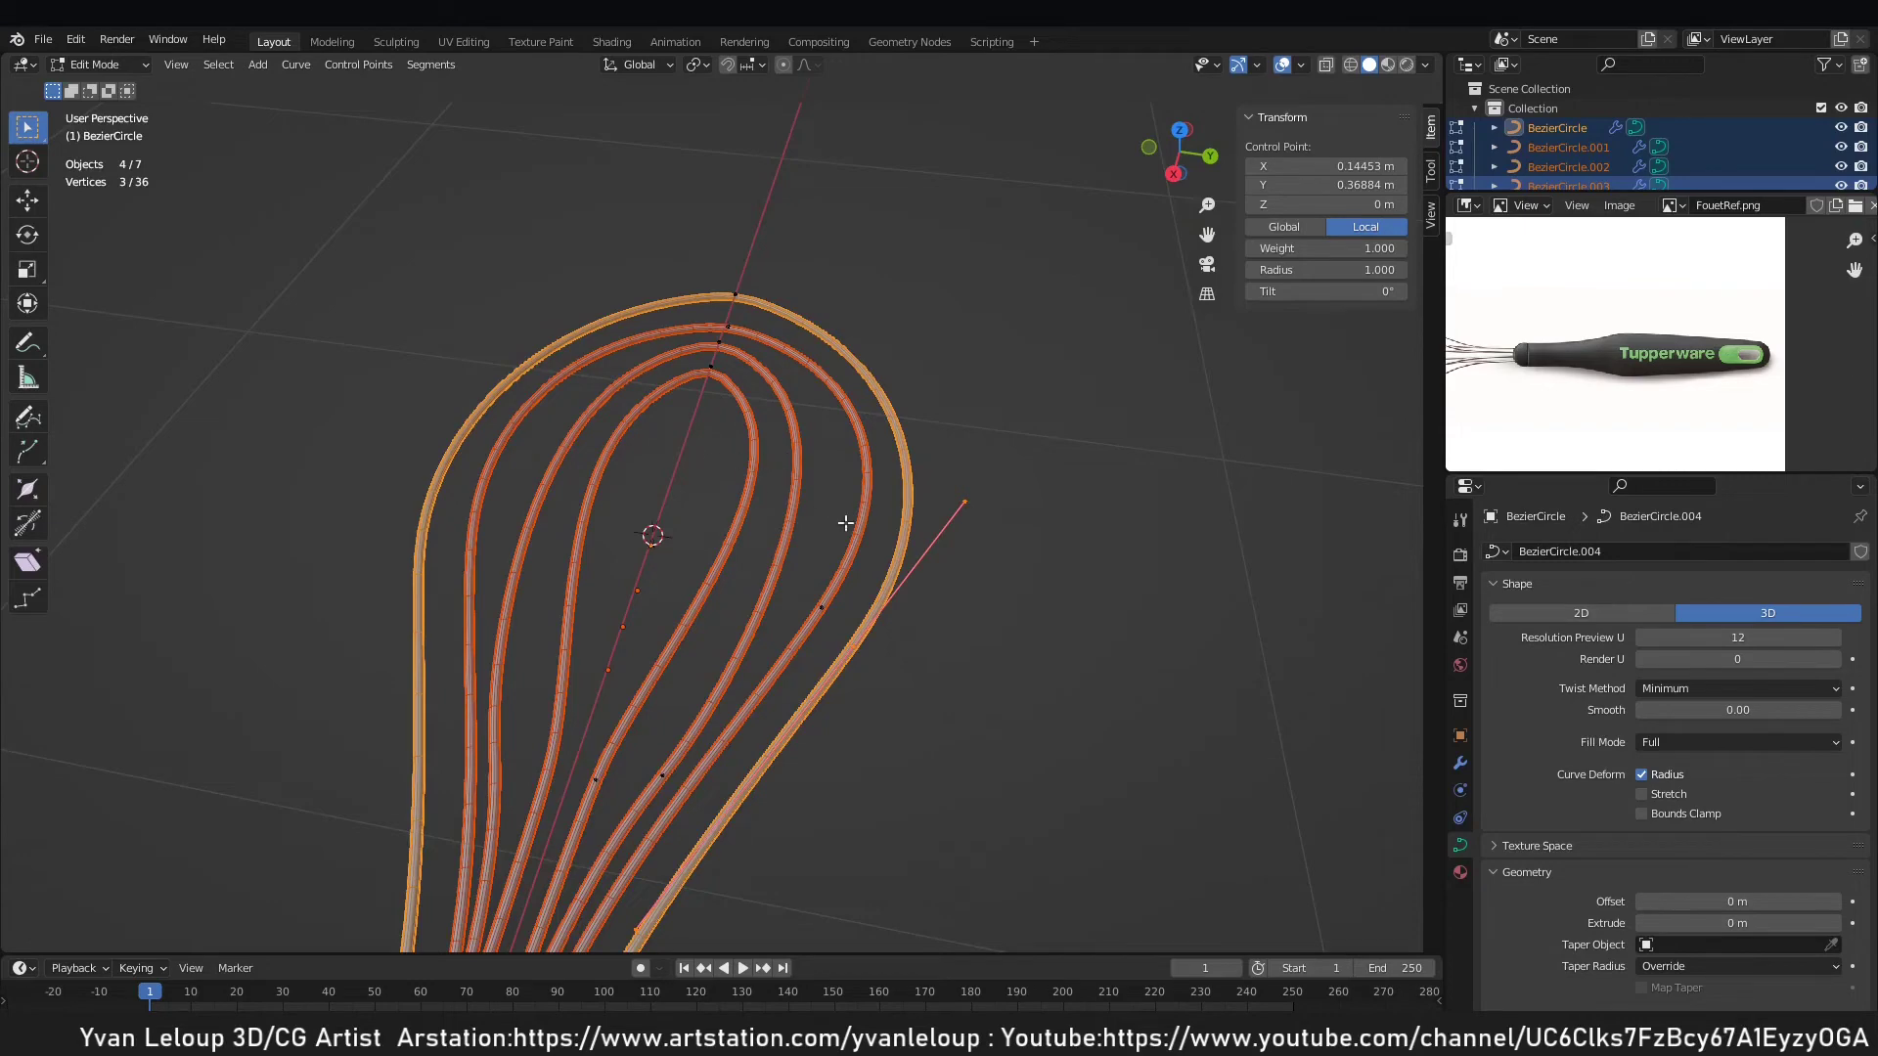
pyautogui.keyDown('shift'); pyautogui.click(813, 600); pyautogui.keyUp('shift')
pyautogui.moveTo(812, 601); pyautogui.dragTo(769, 507, button='middle')
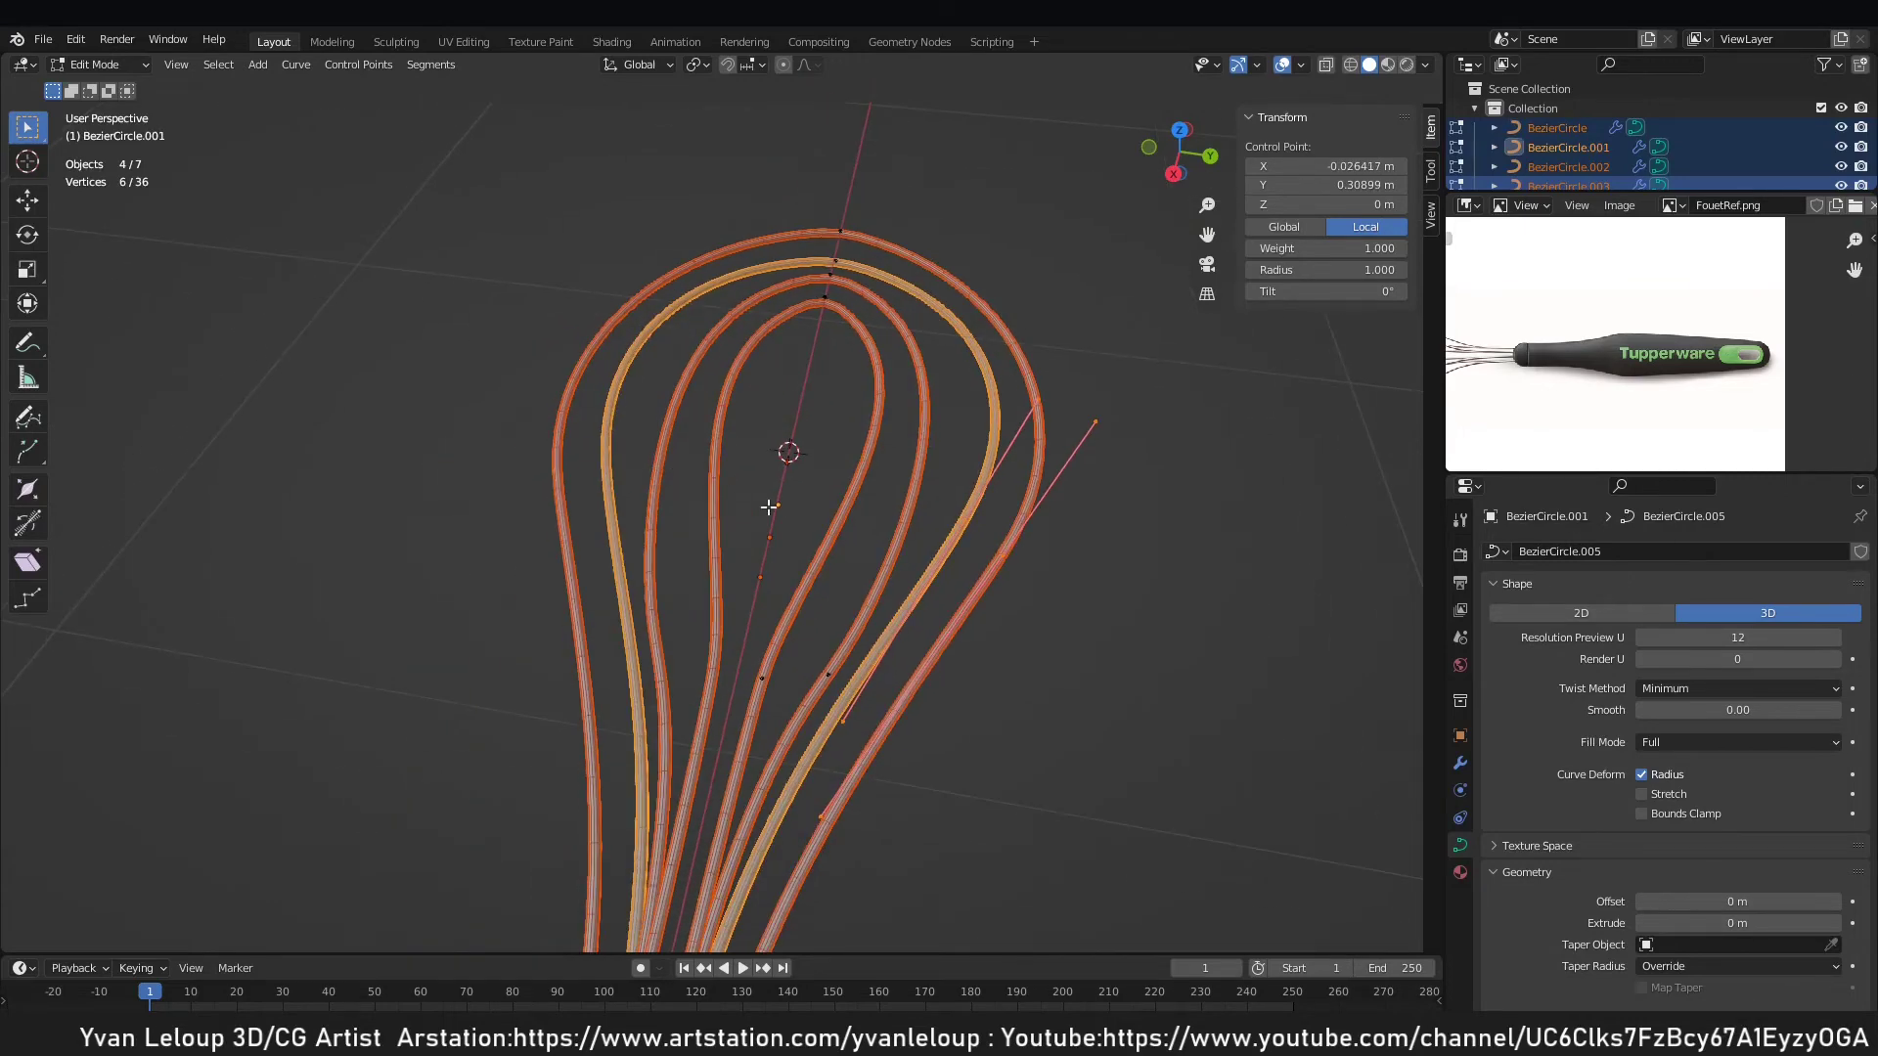
pyautogui.keyDown('shift'); pyautogui.click(780, 654); pyautogui.keyUp('shift')
pyautogui.keyDown('shift'); pyautogui.click(826, 666); pyautogui.keyUp('shift')
pyautogui.moveTo(827, 666); pyautogui.dragTo(549, 646, button='middle')
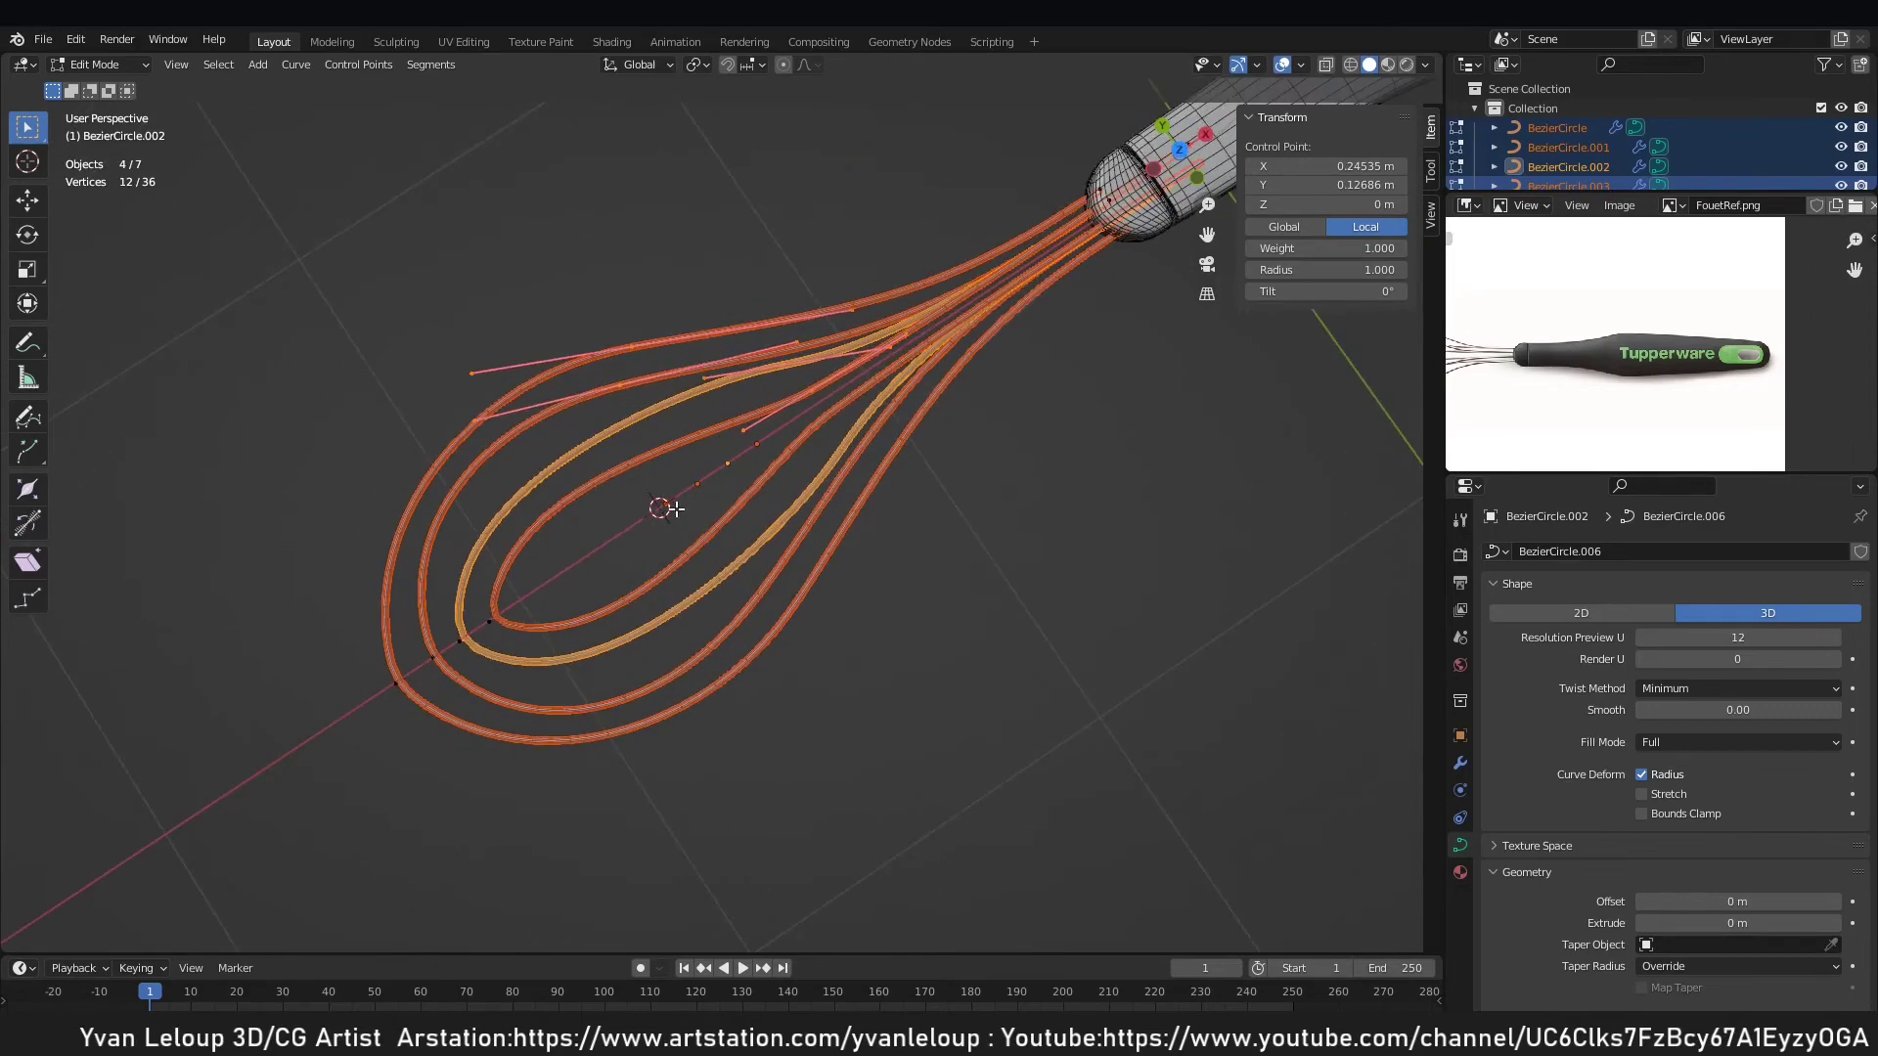
pyautogui.press('KP_7')
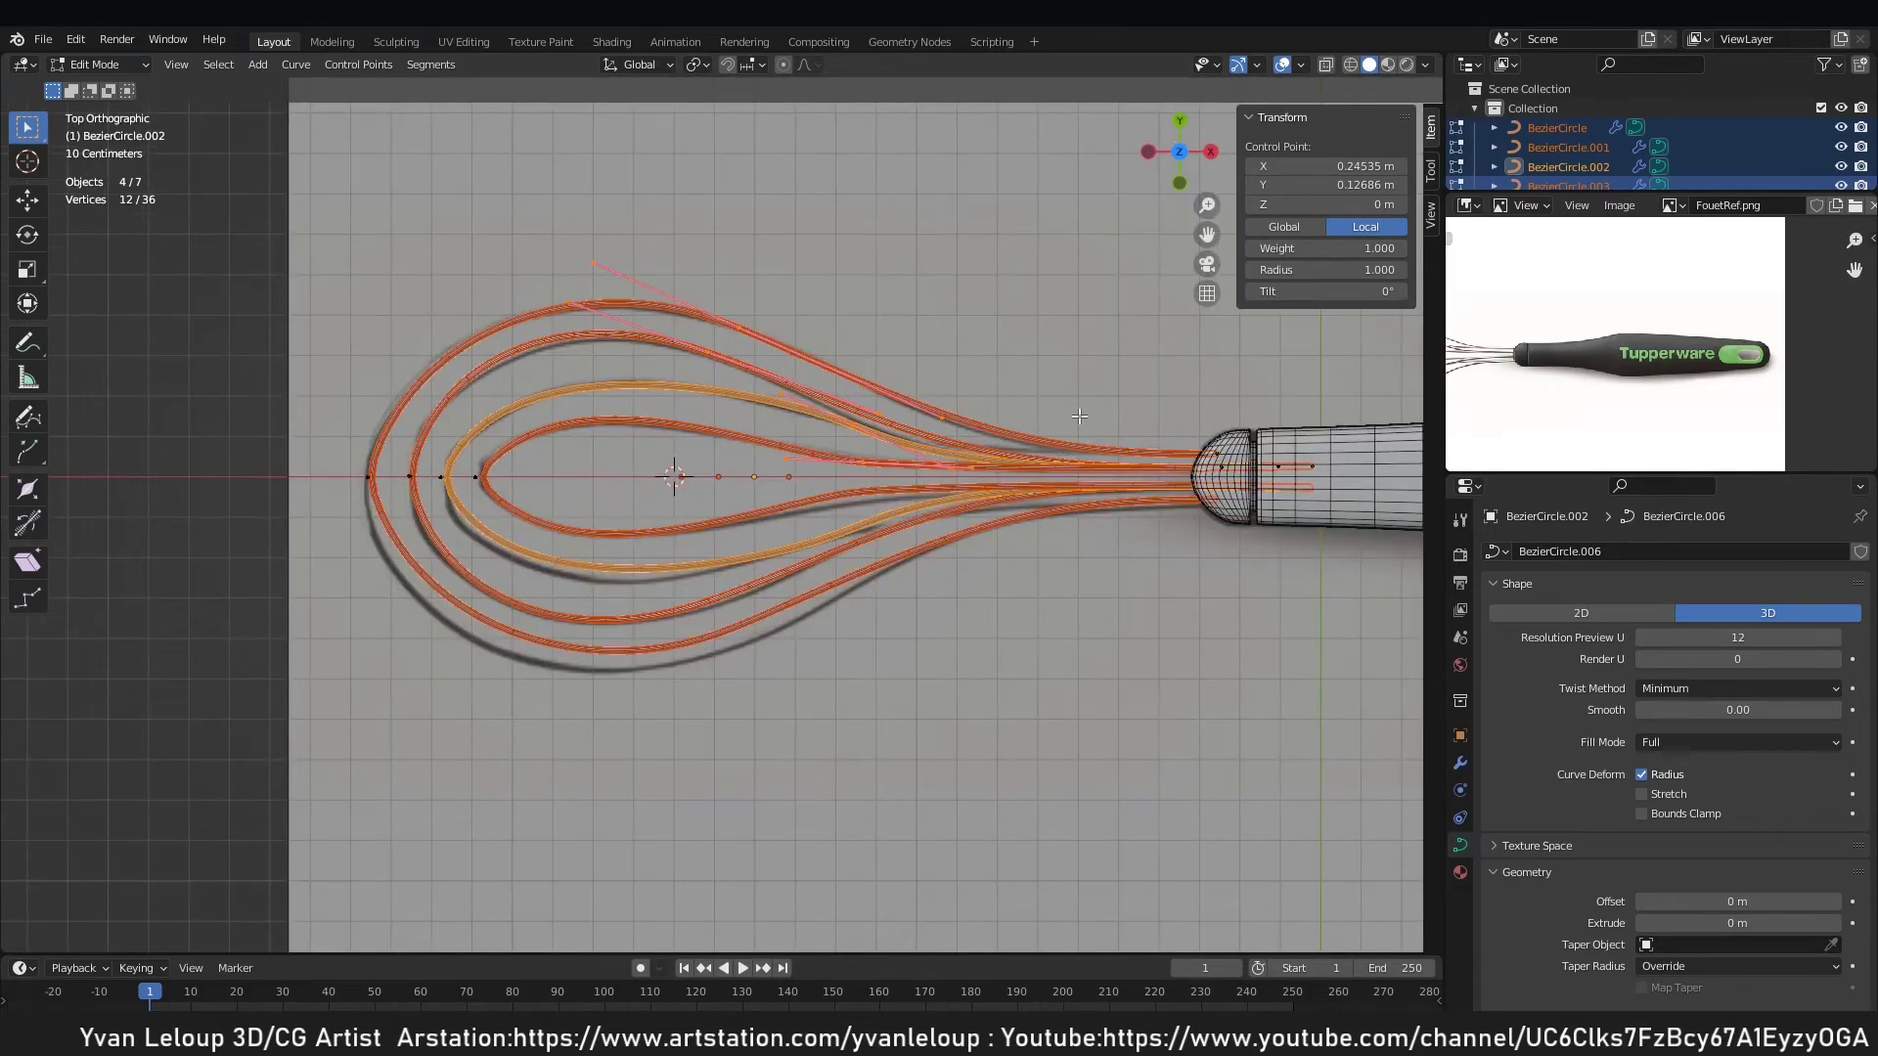
pyautogui.scroll(-1, 1079, 415)
pyautogui.press('c')
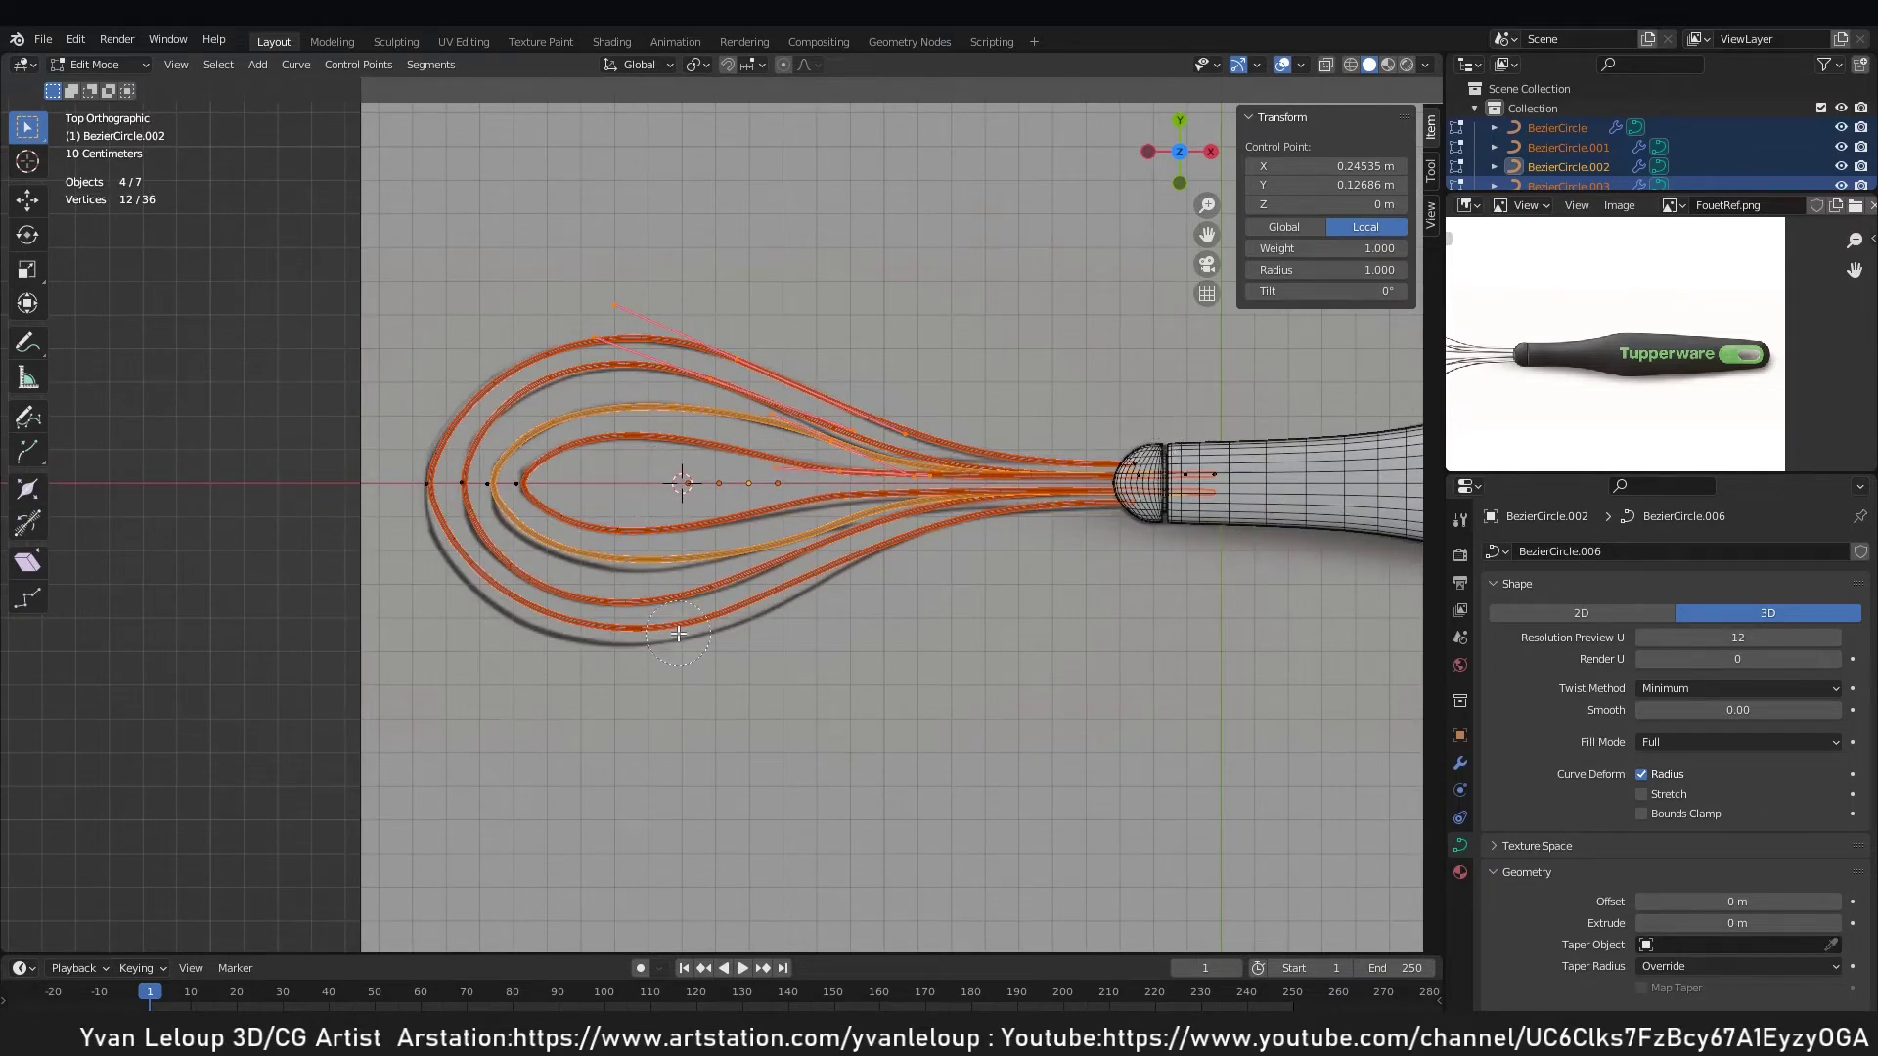
pyautogui.moveTo(796, 482); pyautogui.dragTo(821, 304, button='middle')
pyautogui.press('KP_1')
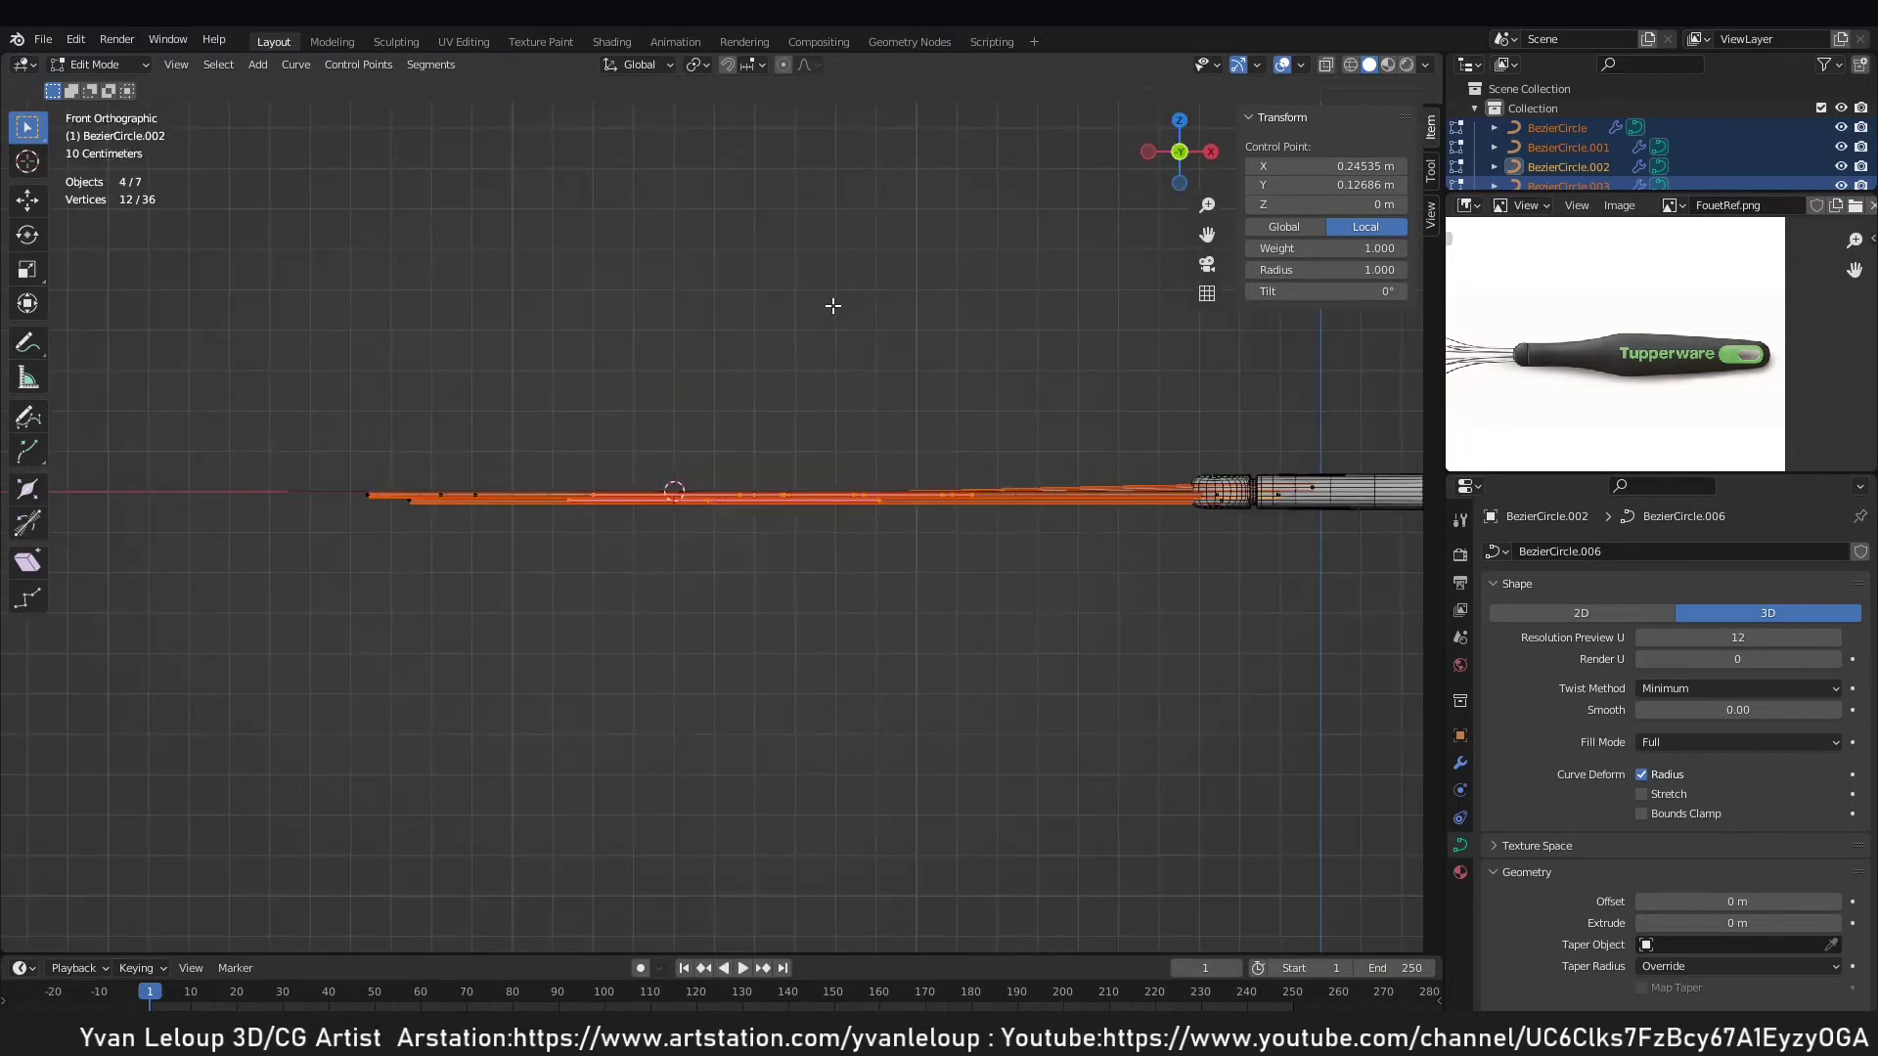
pyautogui.scroll(2, 835, 399)
pyautogui.press('g')
pyautogui.press('z')
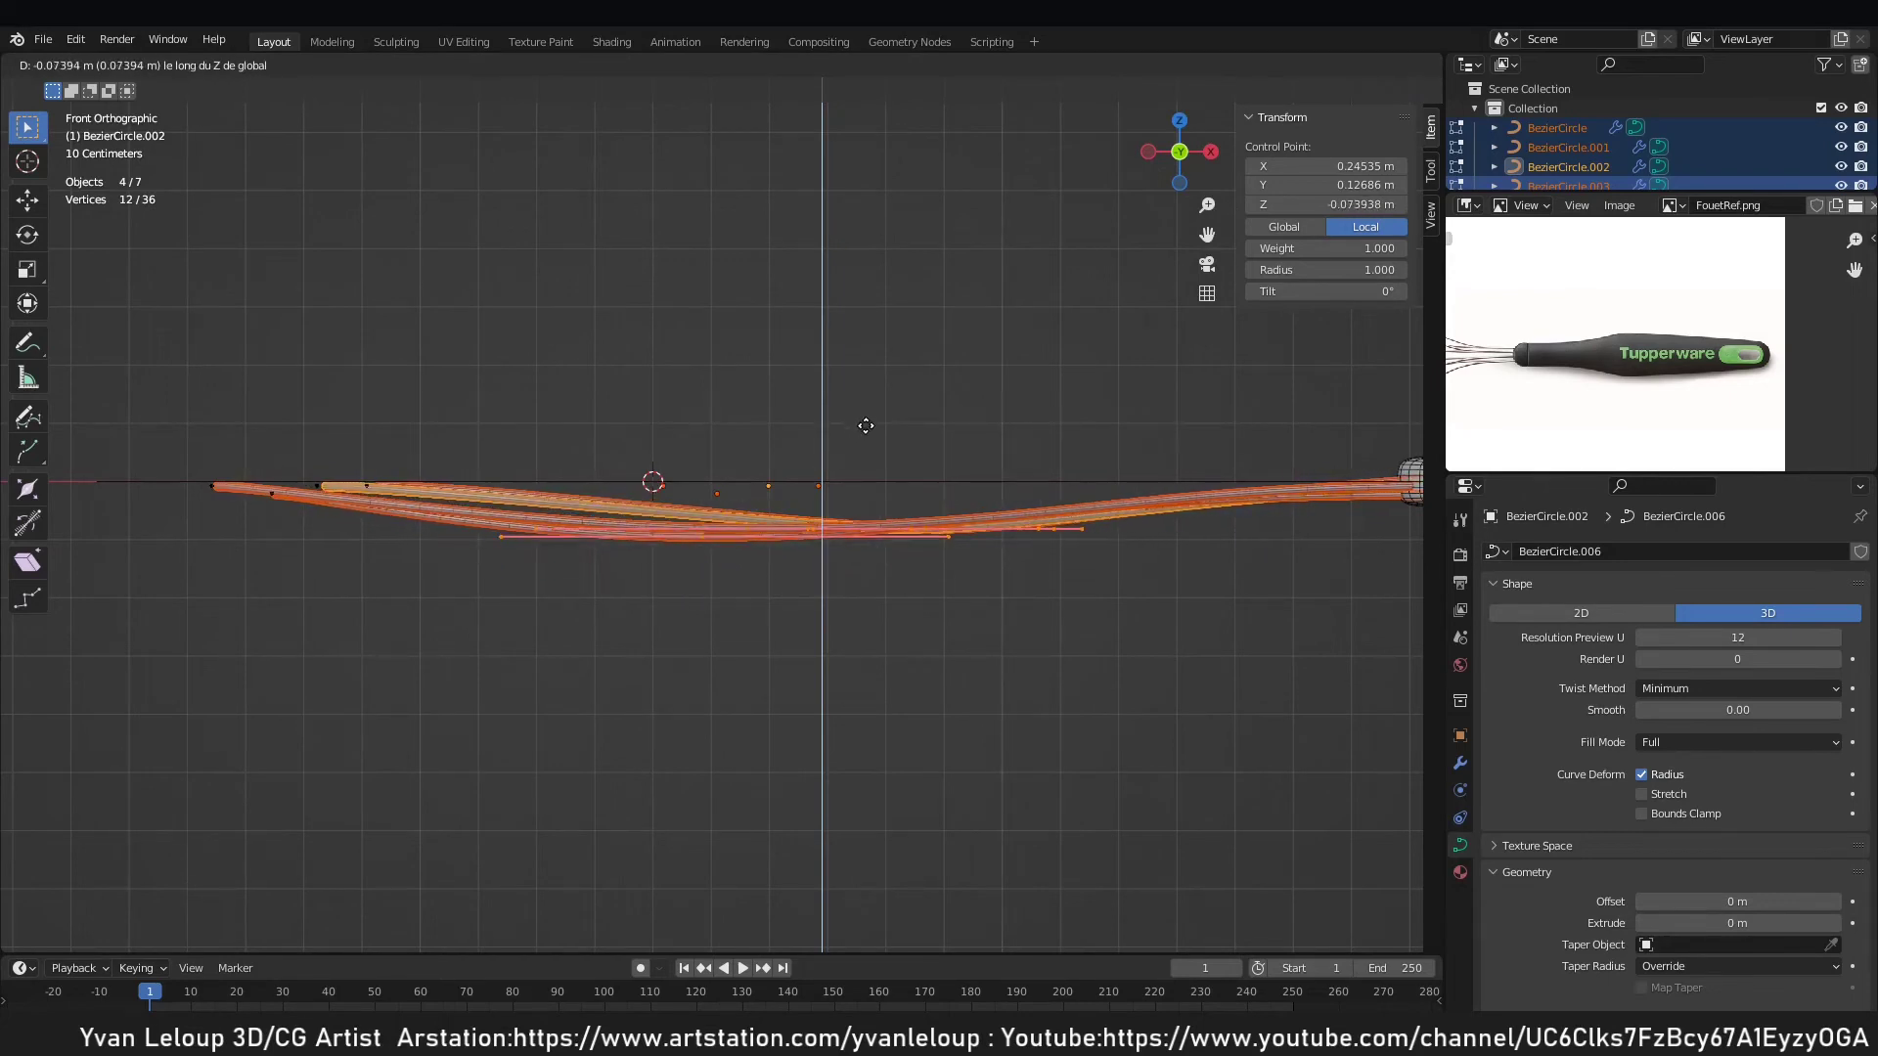
pyautogui.click(860, 422)
# Leave curve editing and examine the bent loops against the reference and from the front, highlighting the third loop.
pyautogui.scroll(-2, 693, 373)
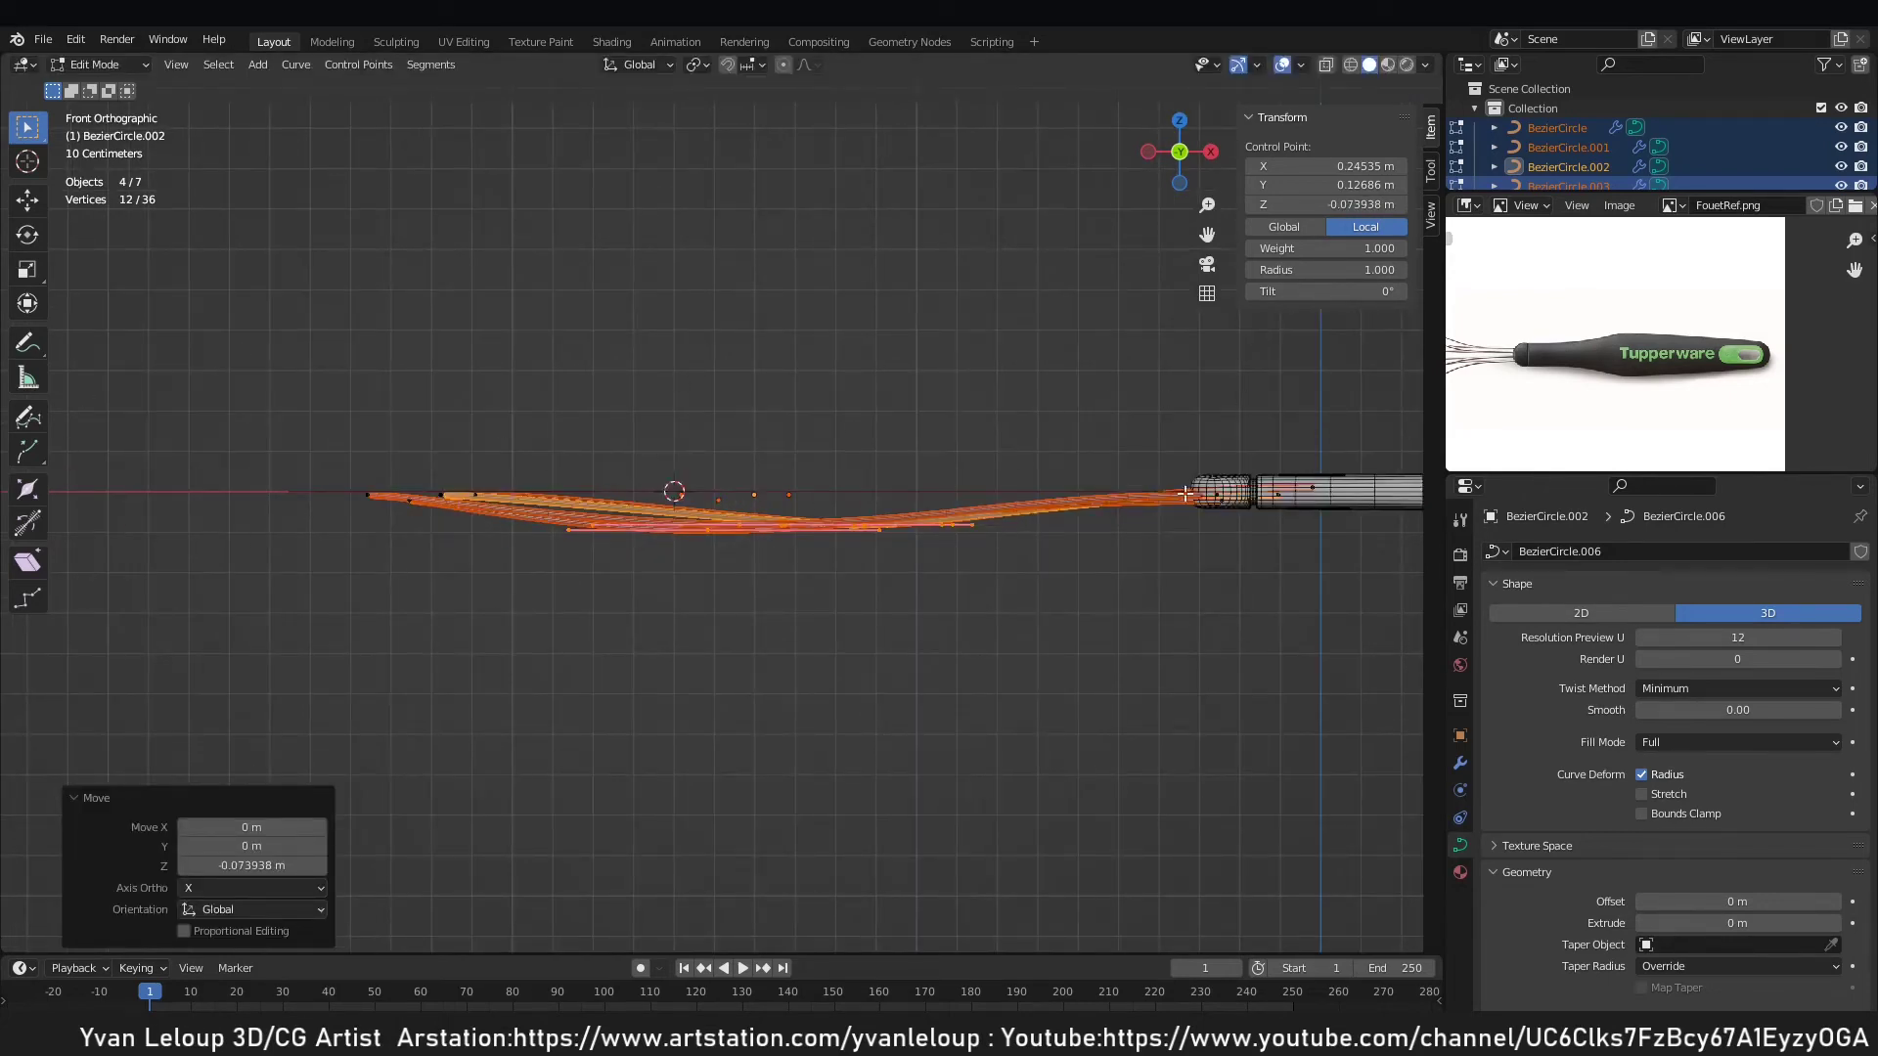
pyautogui.scroll(5, 1694, 342)
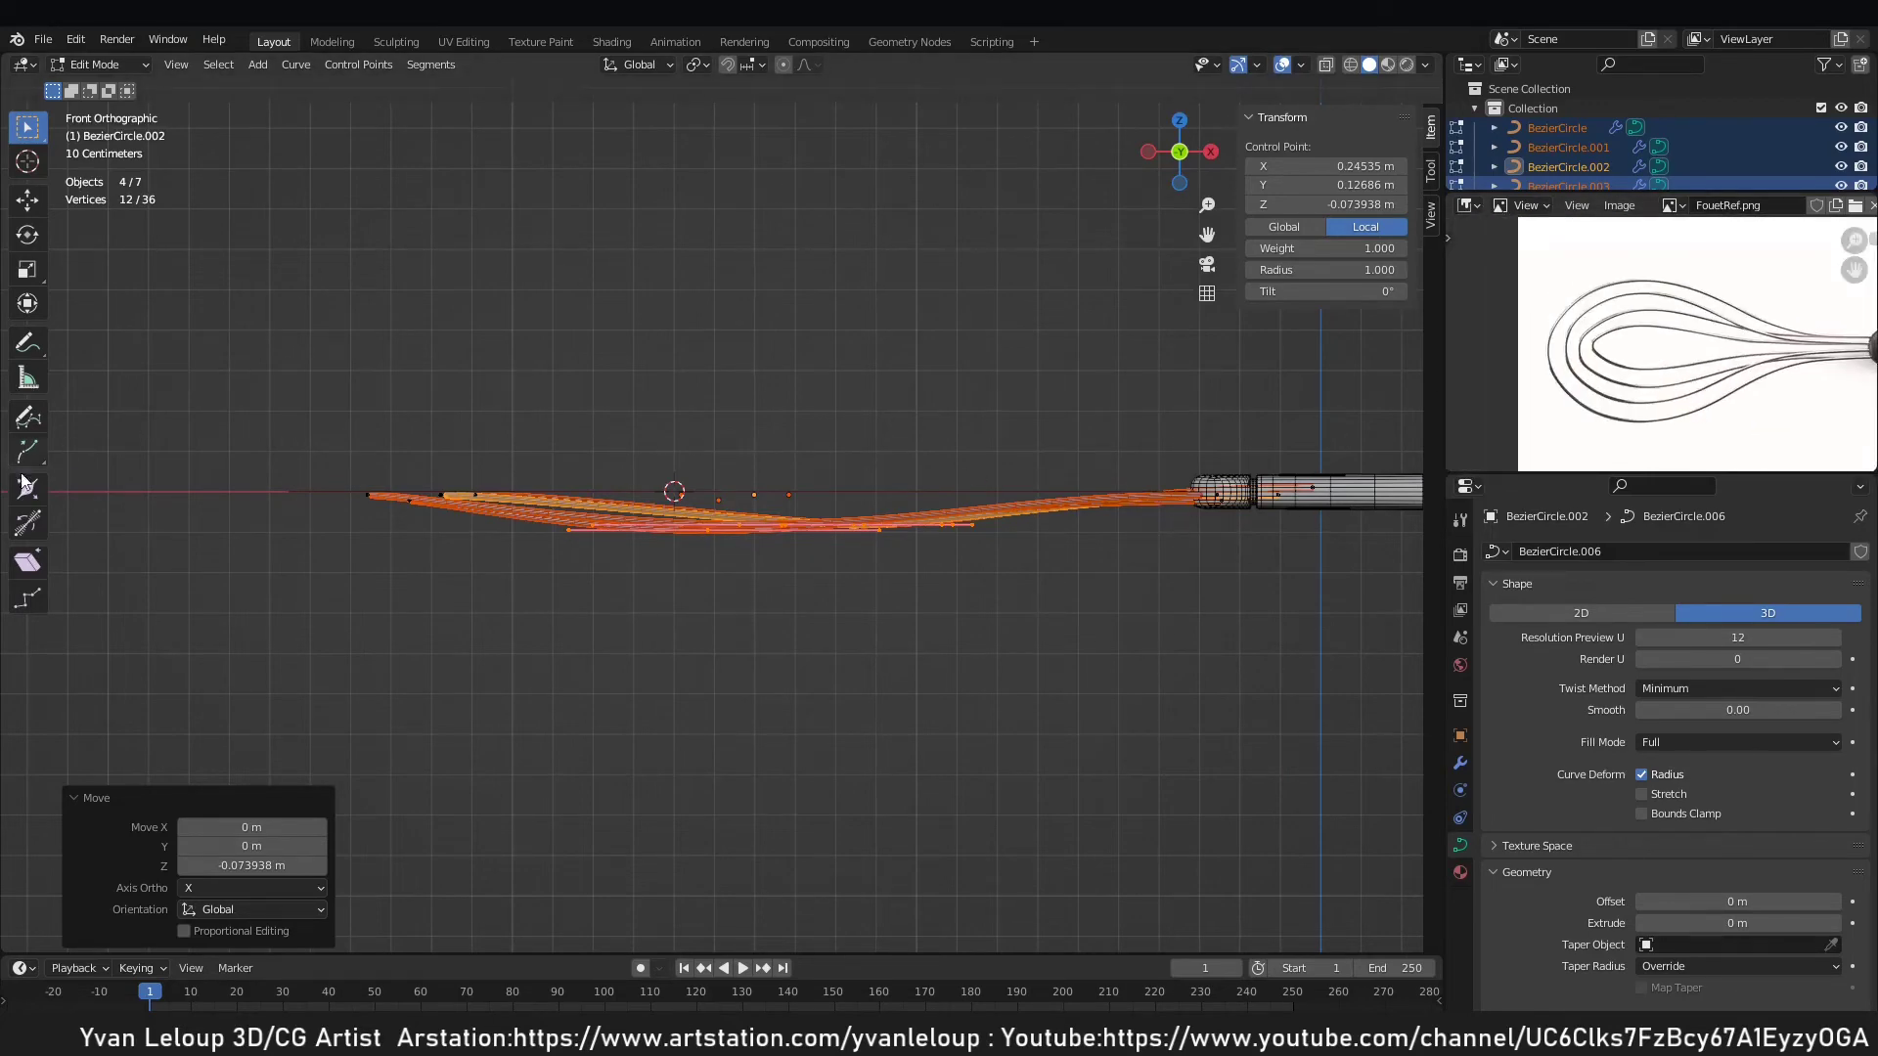
pyautogui.moveTo(801, 575); pyautogui.dragTo(745, 544, button='middle')
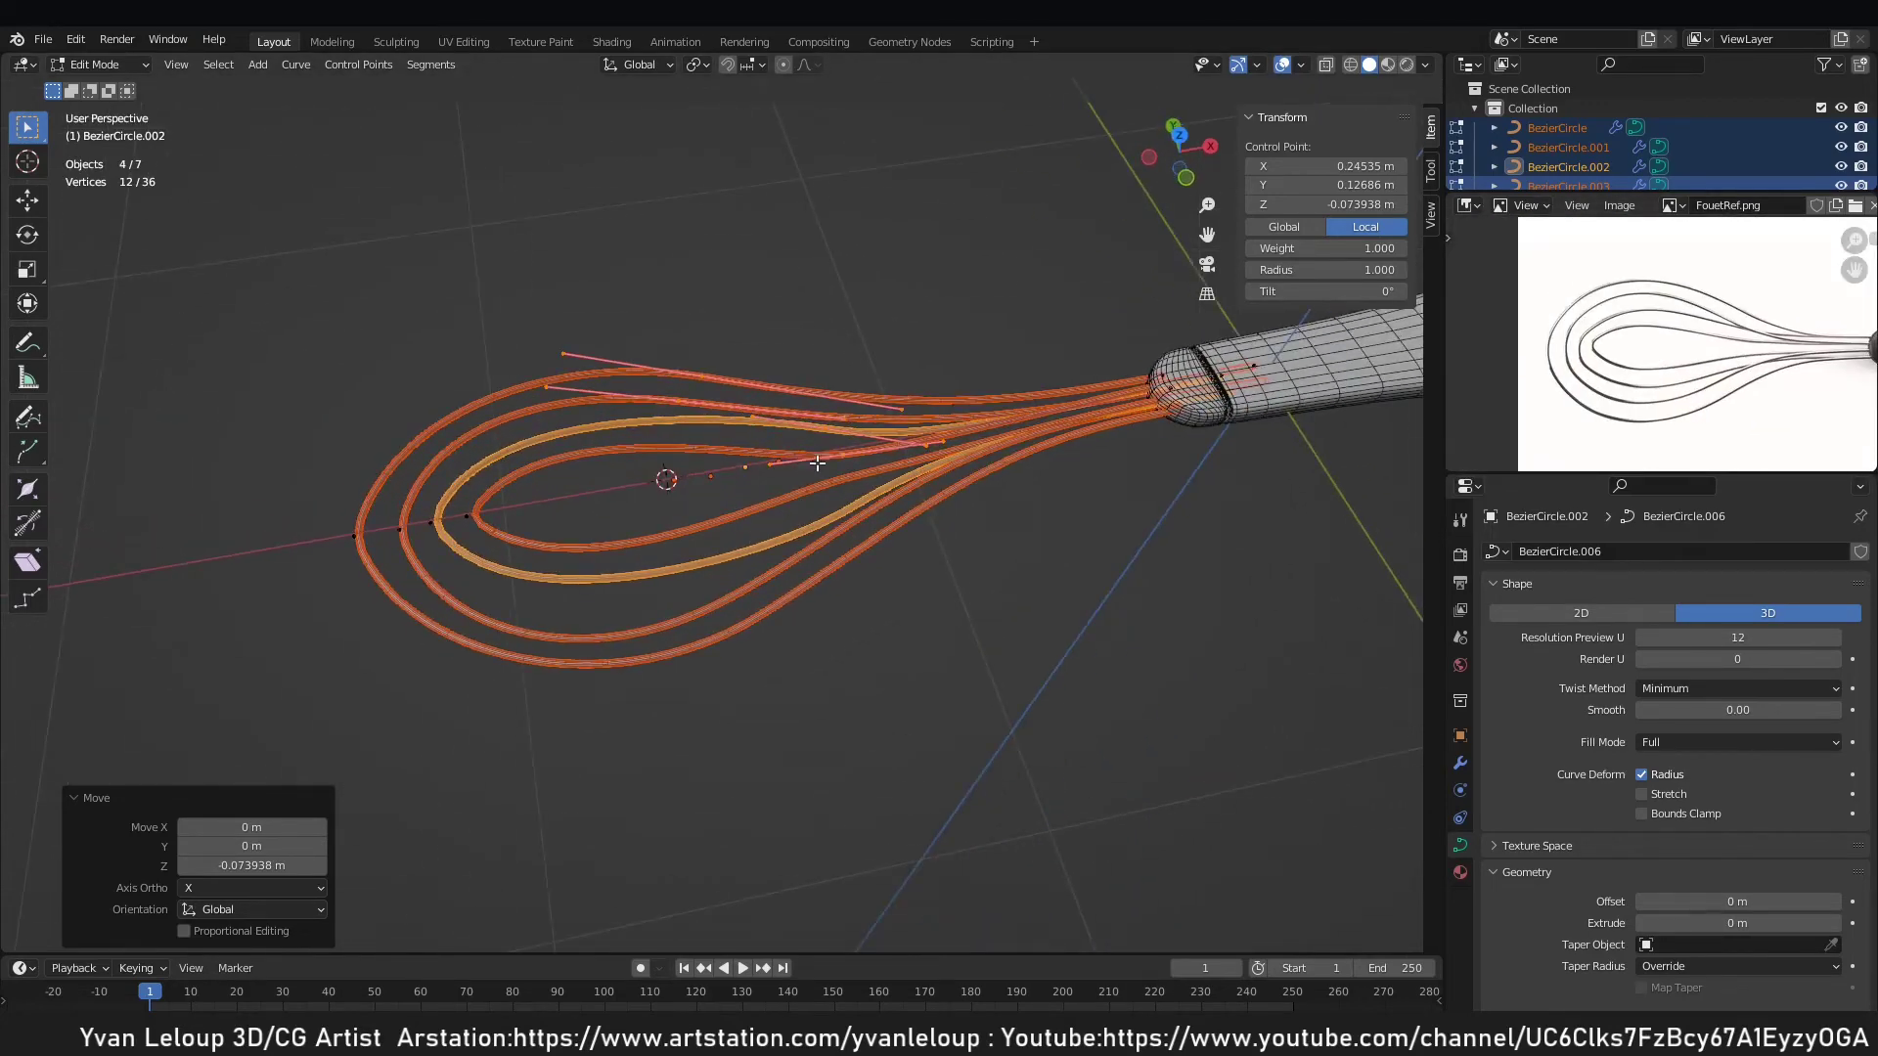
pyautogui.press('KP_7')
pyautogui.press('Tab')
pyautogui.moveTo(826, 460); pyautogui.dragTo(947, 373, button='middle')
pyautogui.click(642, 506)
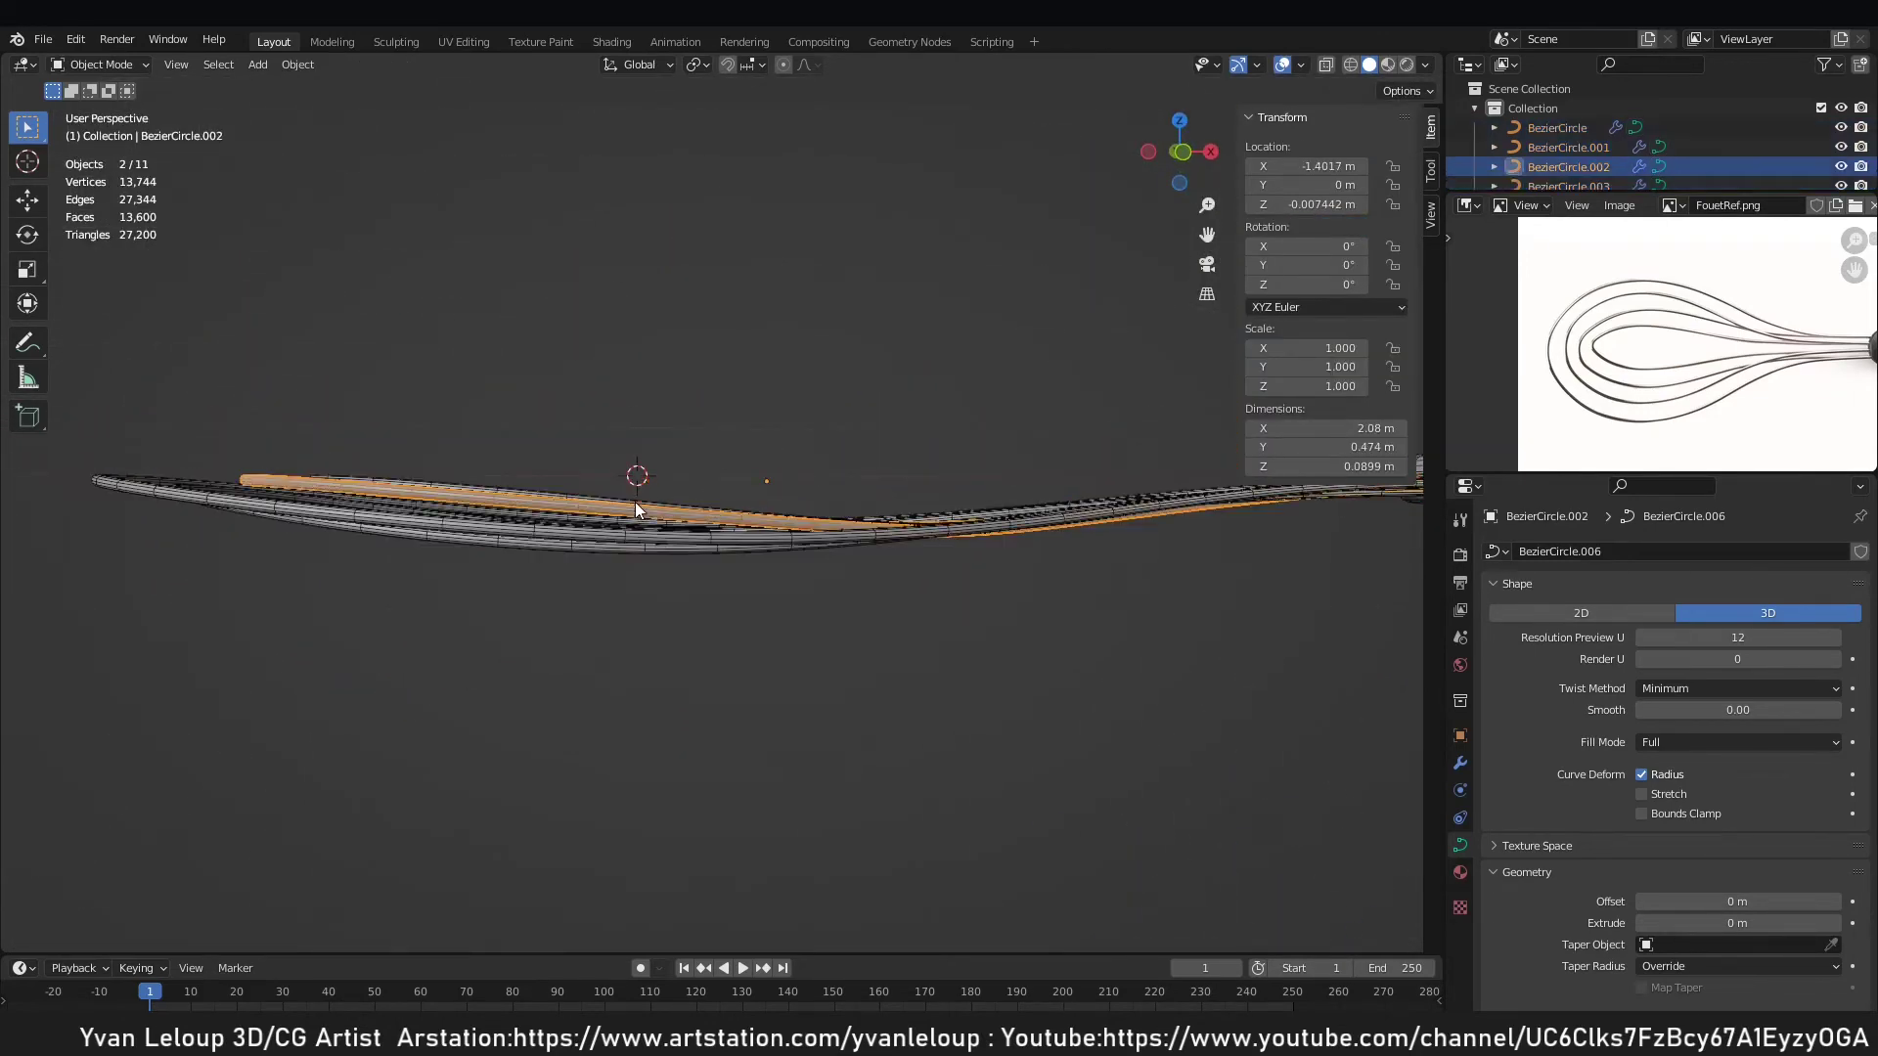
pyautogui.click(607, 481)
pyautogui.click(526, 496)
pyautogui.press('KP_1')
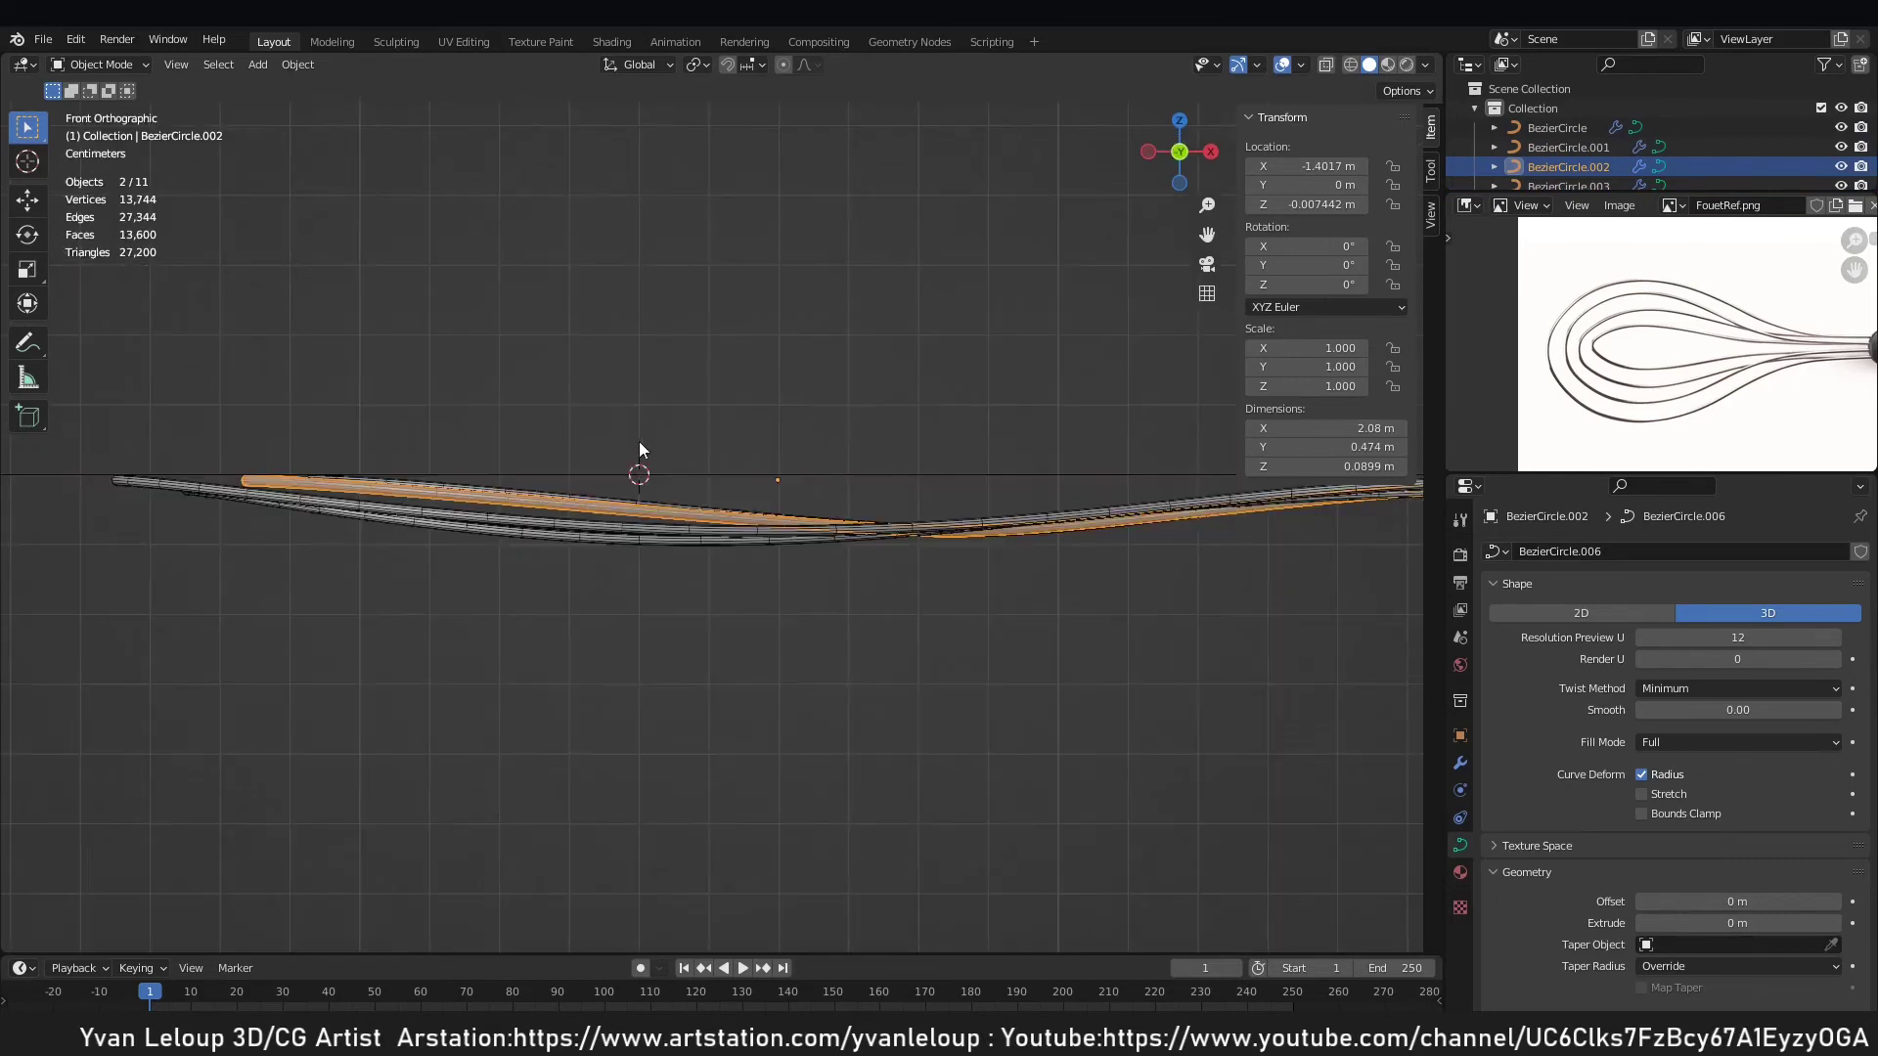
pyautogui.scroll(-2, 954, 514)
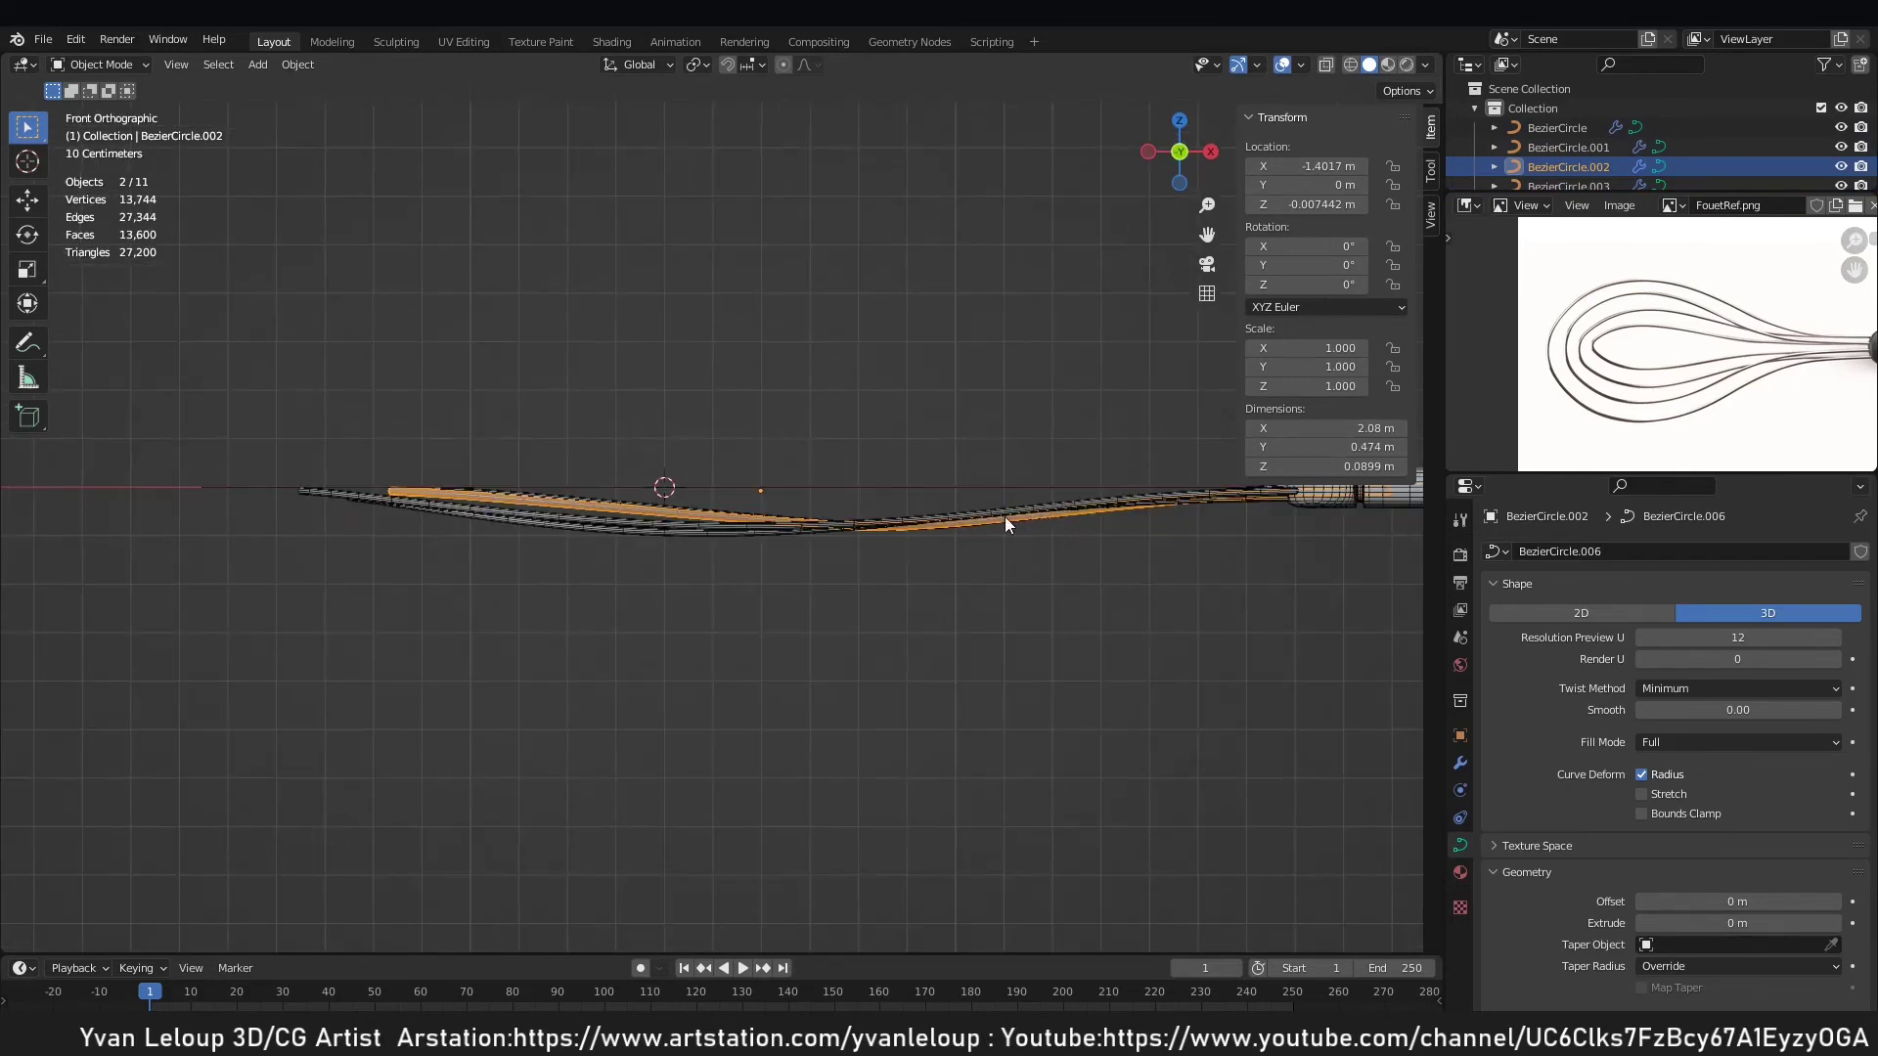
pyautogui.scroll(2, 1006, 519)
pyautogui.scroll(-1, 841, 518)
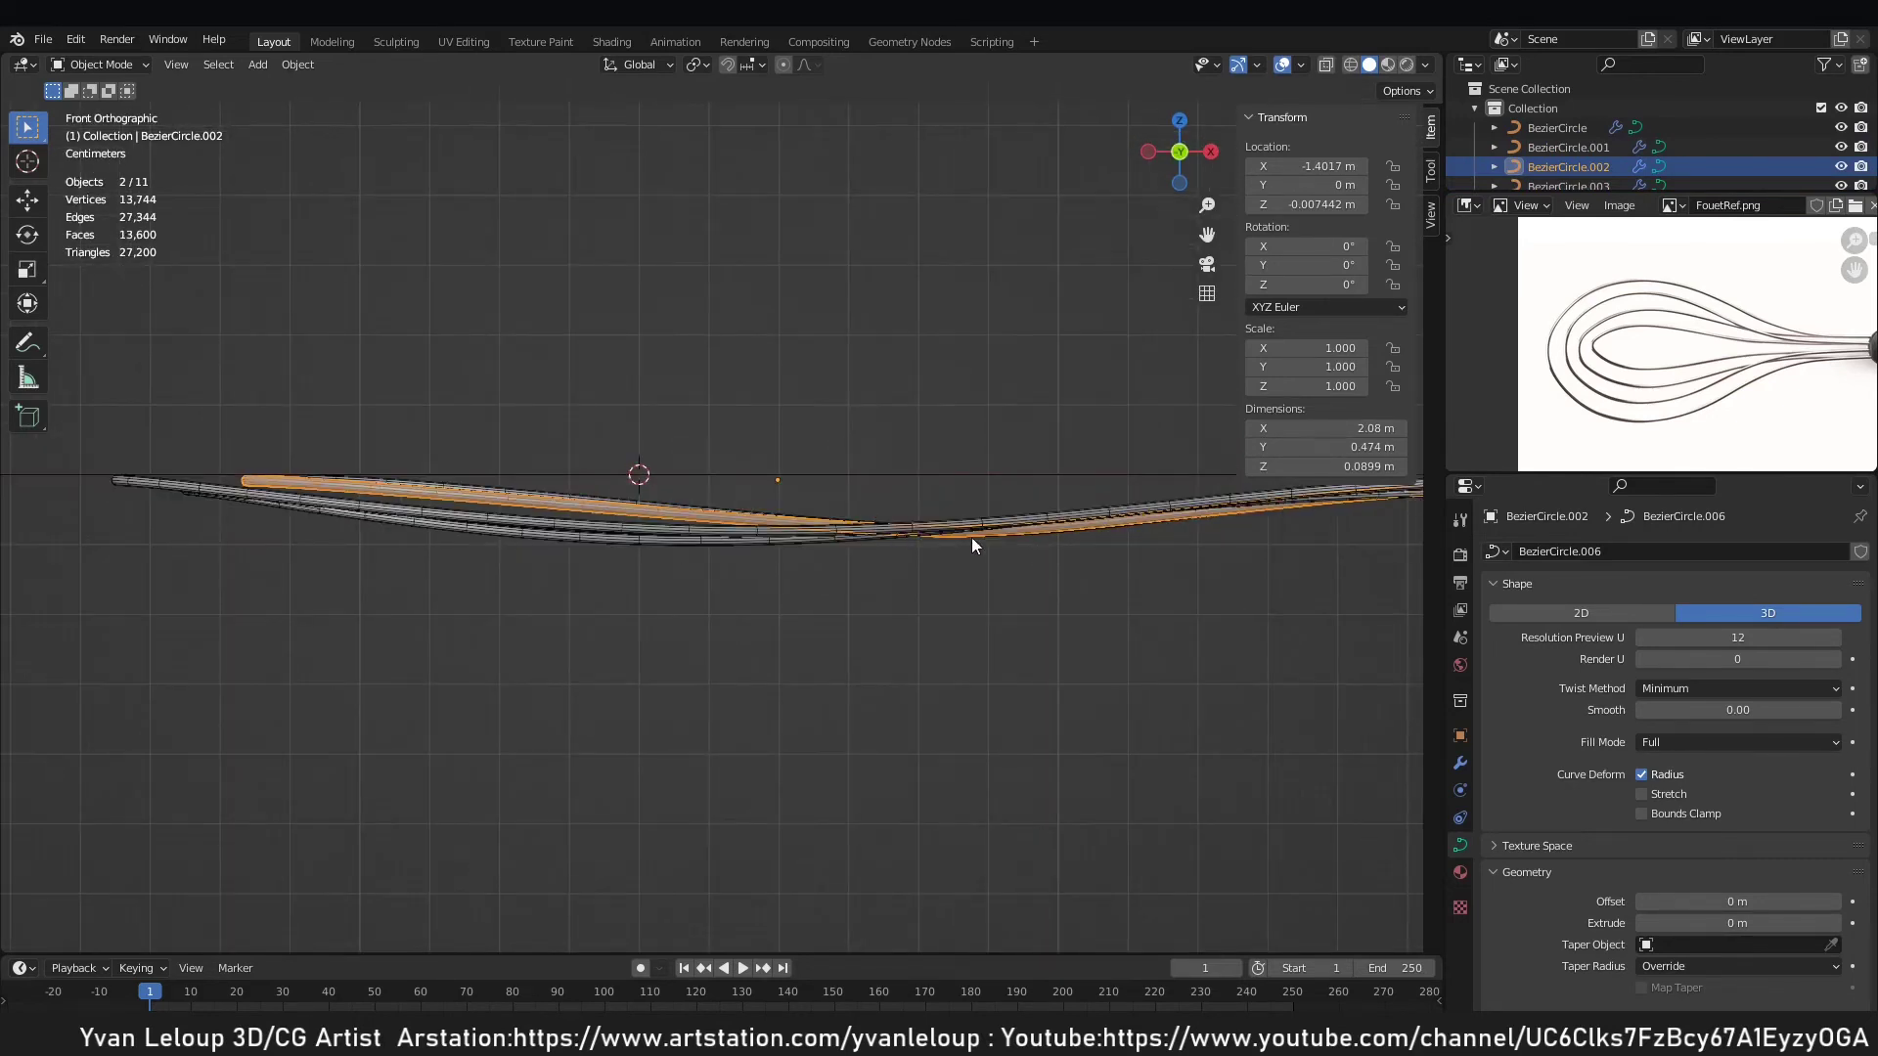
# Shift the third loop's shoulder control point toward the whisk's tip and slightly outward in the top view.
pyautogui.press('Tab')
pyautogui.press('KP_7')
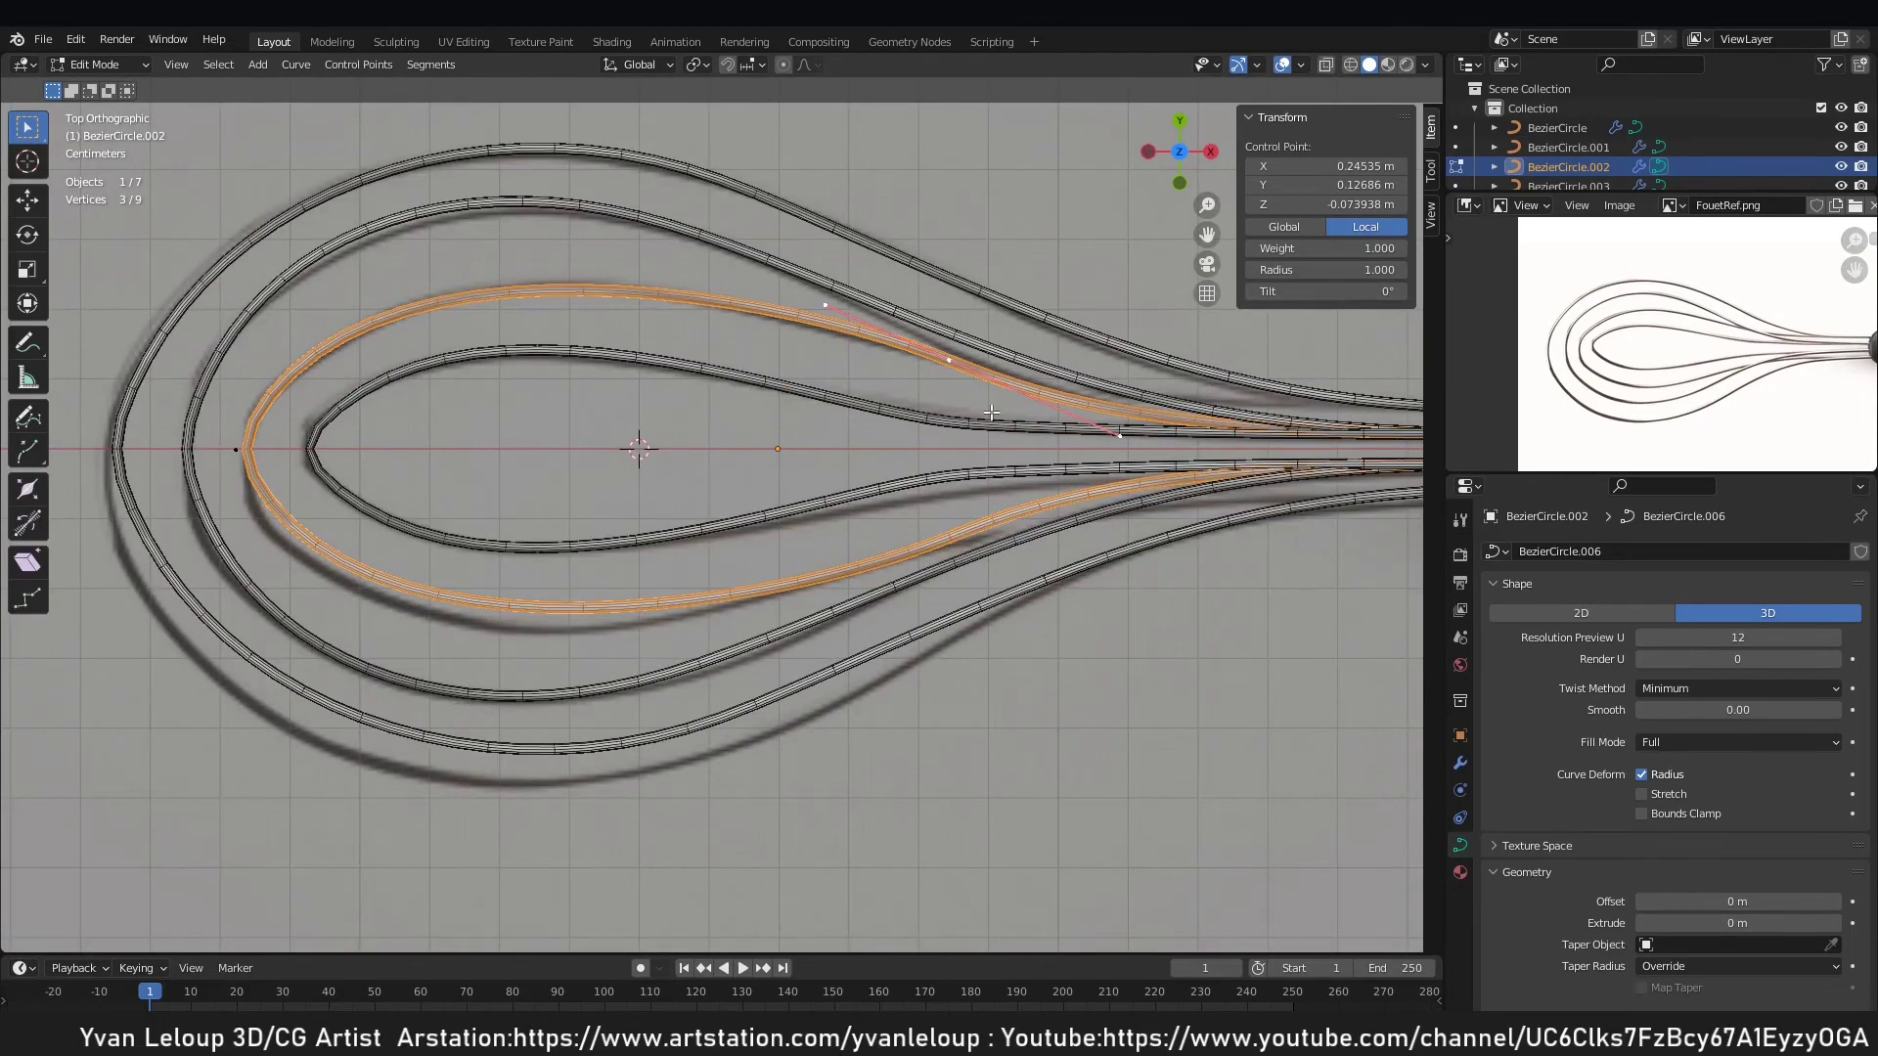
pyautogui.press('g')
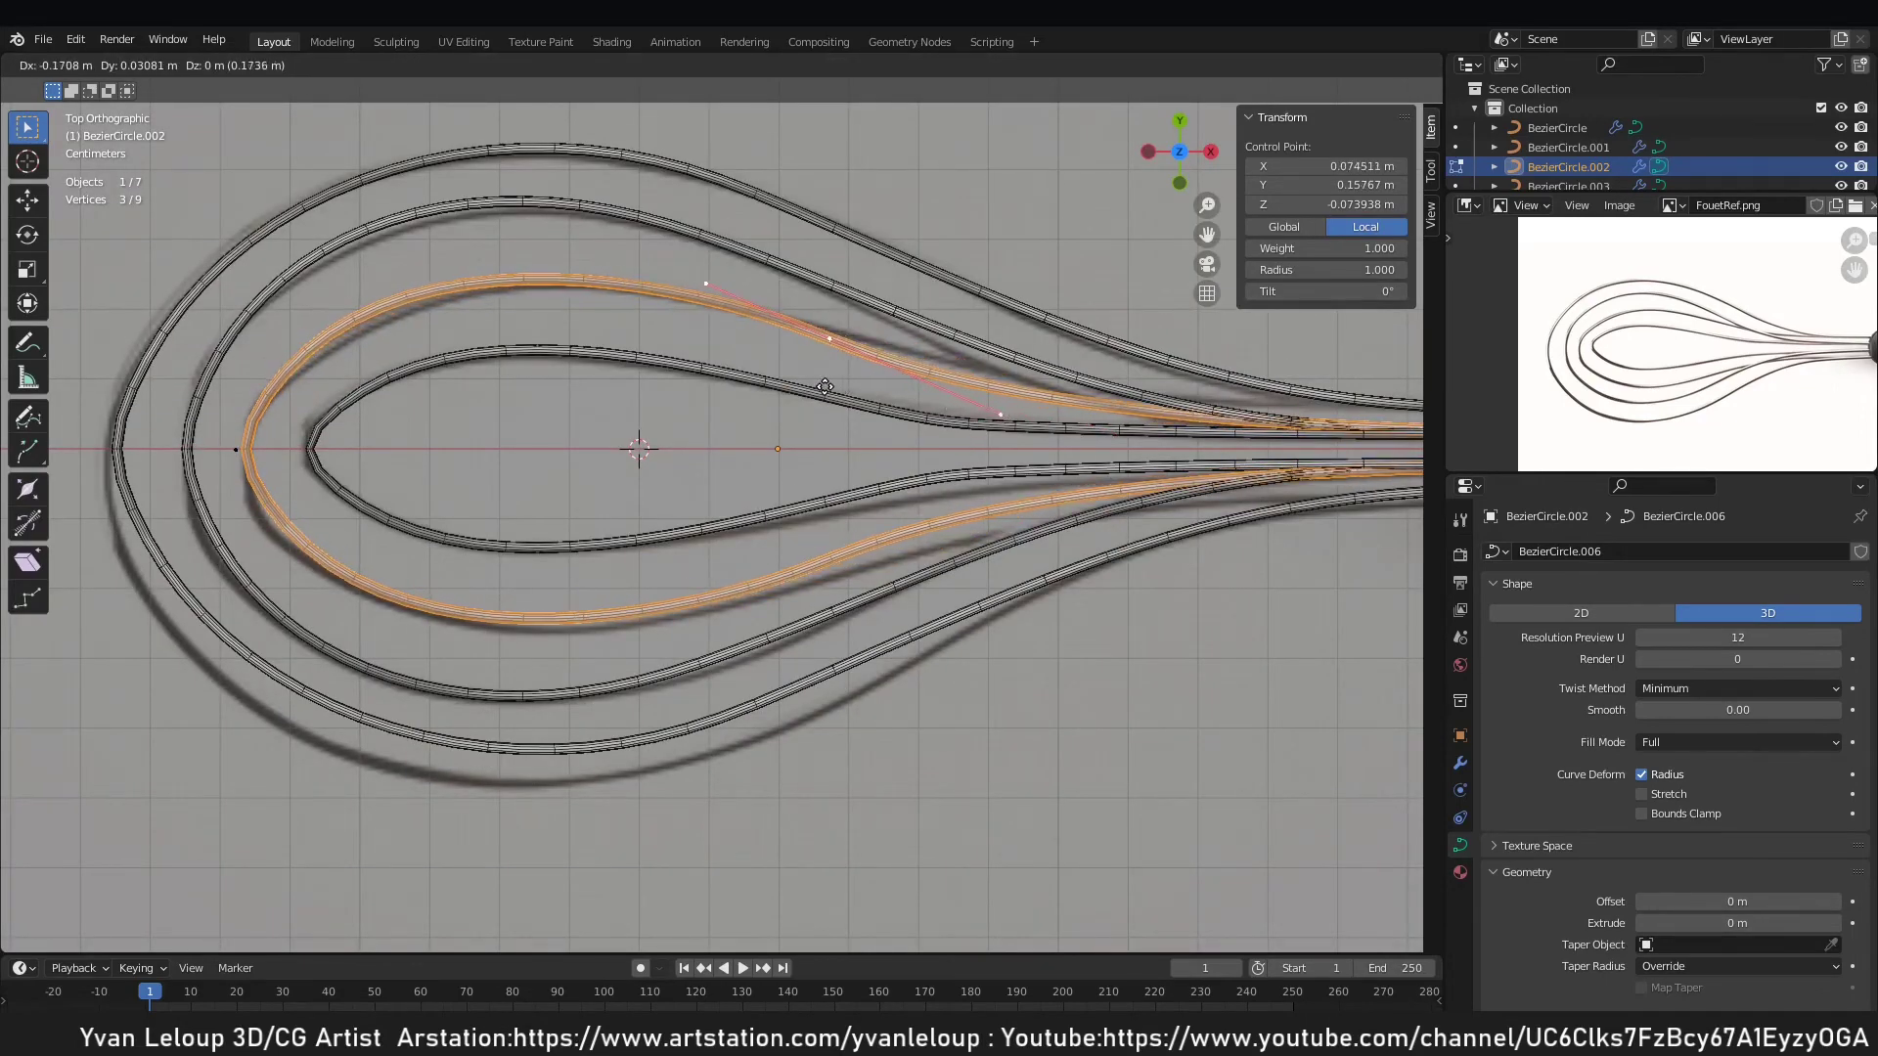
pyautogui.click(790, 376)
# Pull the upper handle of the third loop's tip control point inward to about local X -0.590 m, Y 0.327 m.
pyautogui.click(229, 424)
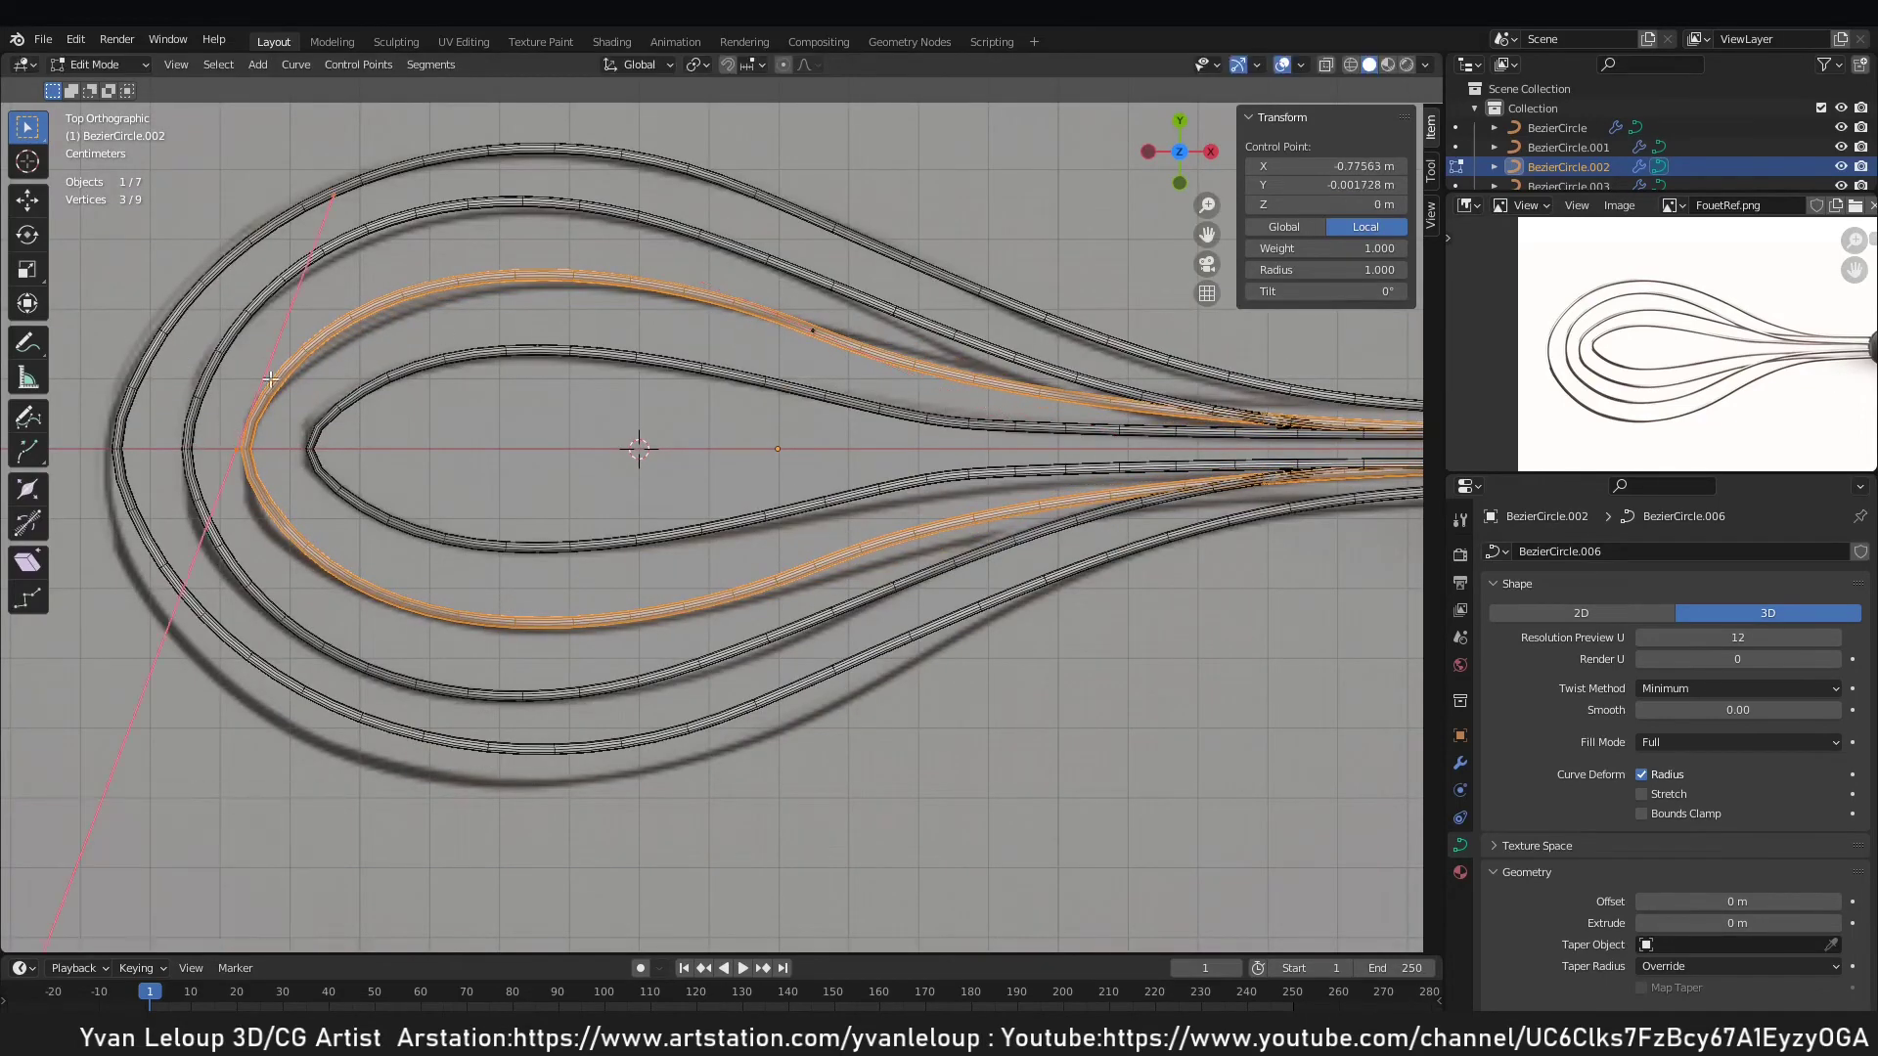
pyautogui.moveTo(437, 238); pyautogui.dragTo(437, 240)
pyautogui.press('g')
pyautogui.click(473, 266)
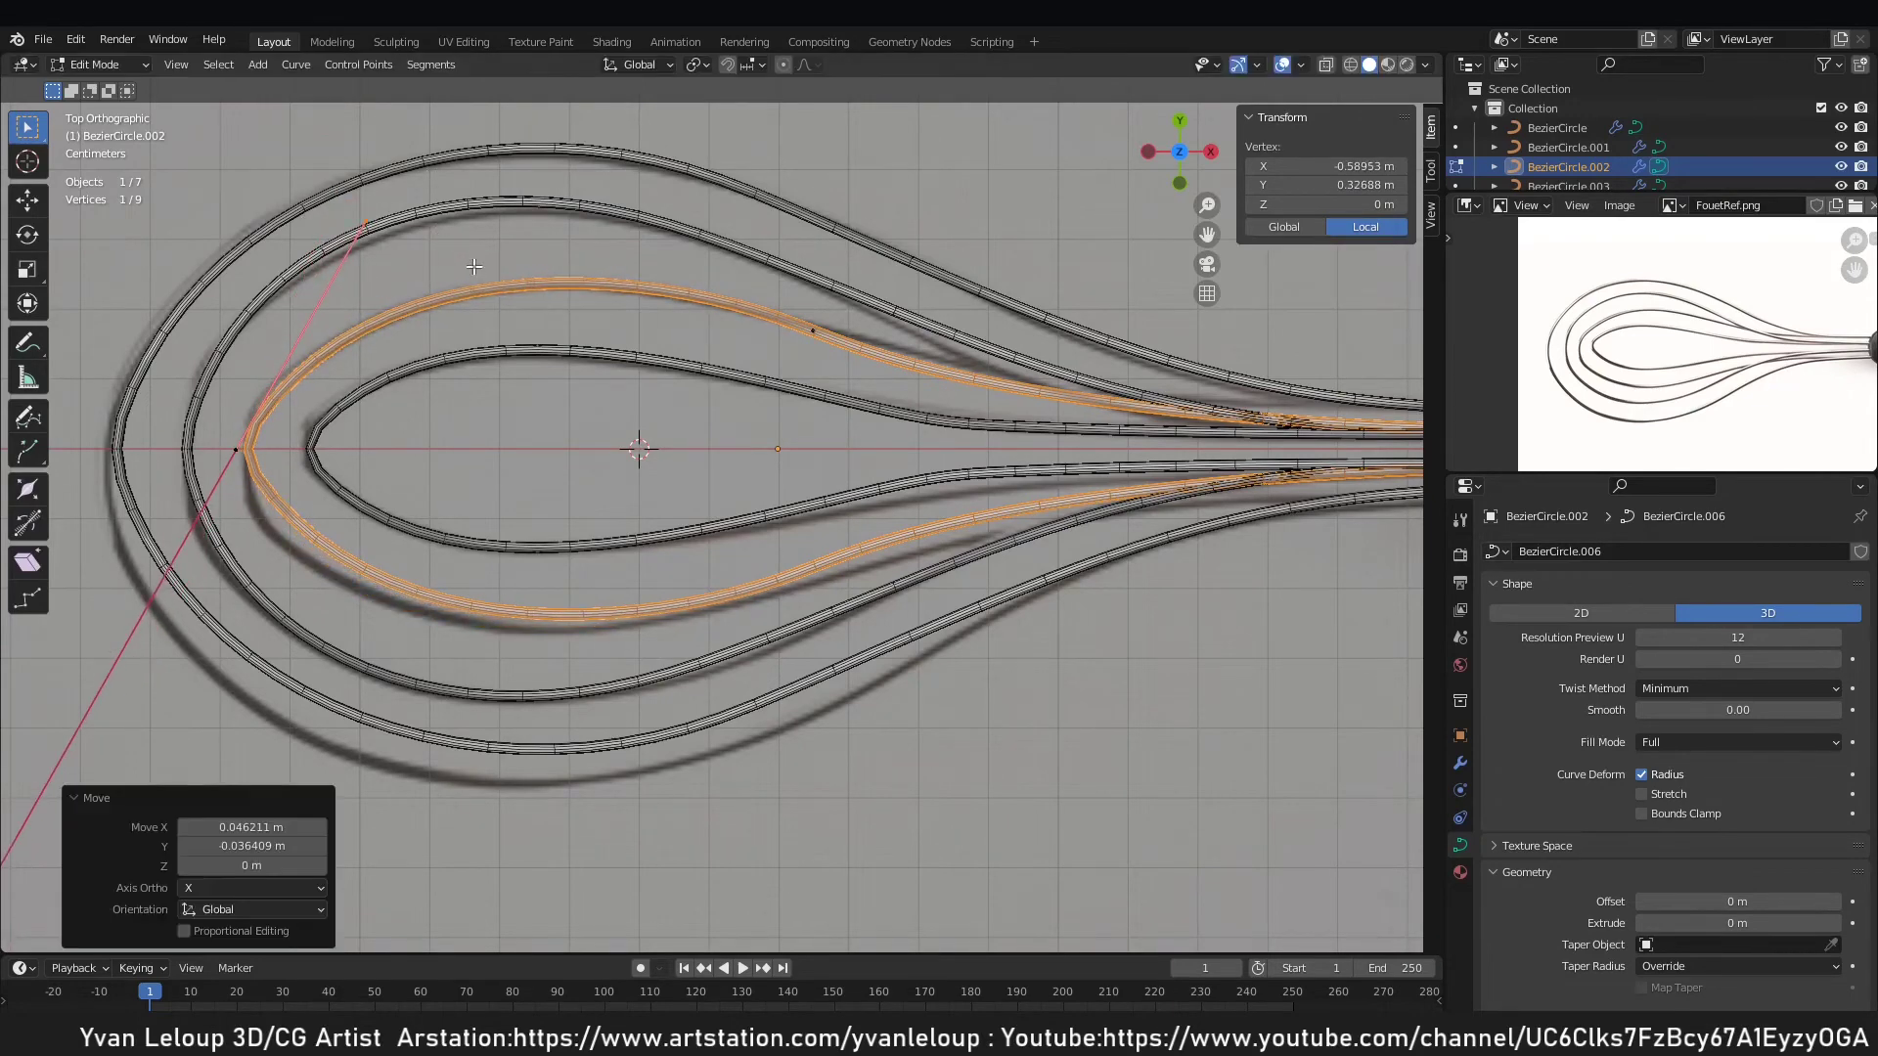
# Raise all the third loop's control points about 0.025 m along global Z to separate its wires at the handle.
pyautogui.hotkey('alt', 'a')
pyautogui.moveTo(1295, 436); pyautogui.dragTo(863, 693, button='middle')
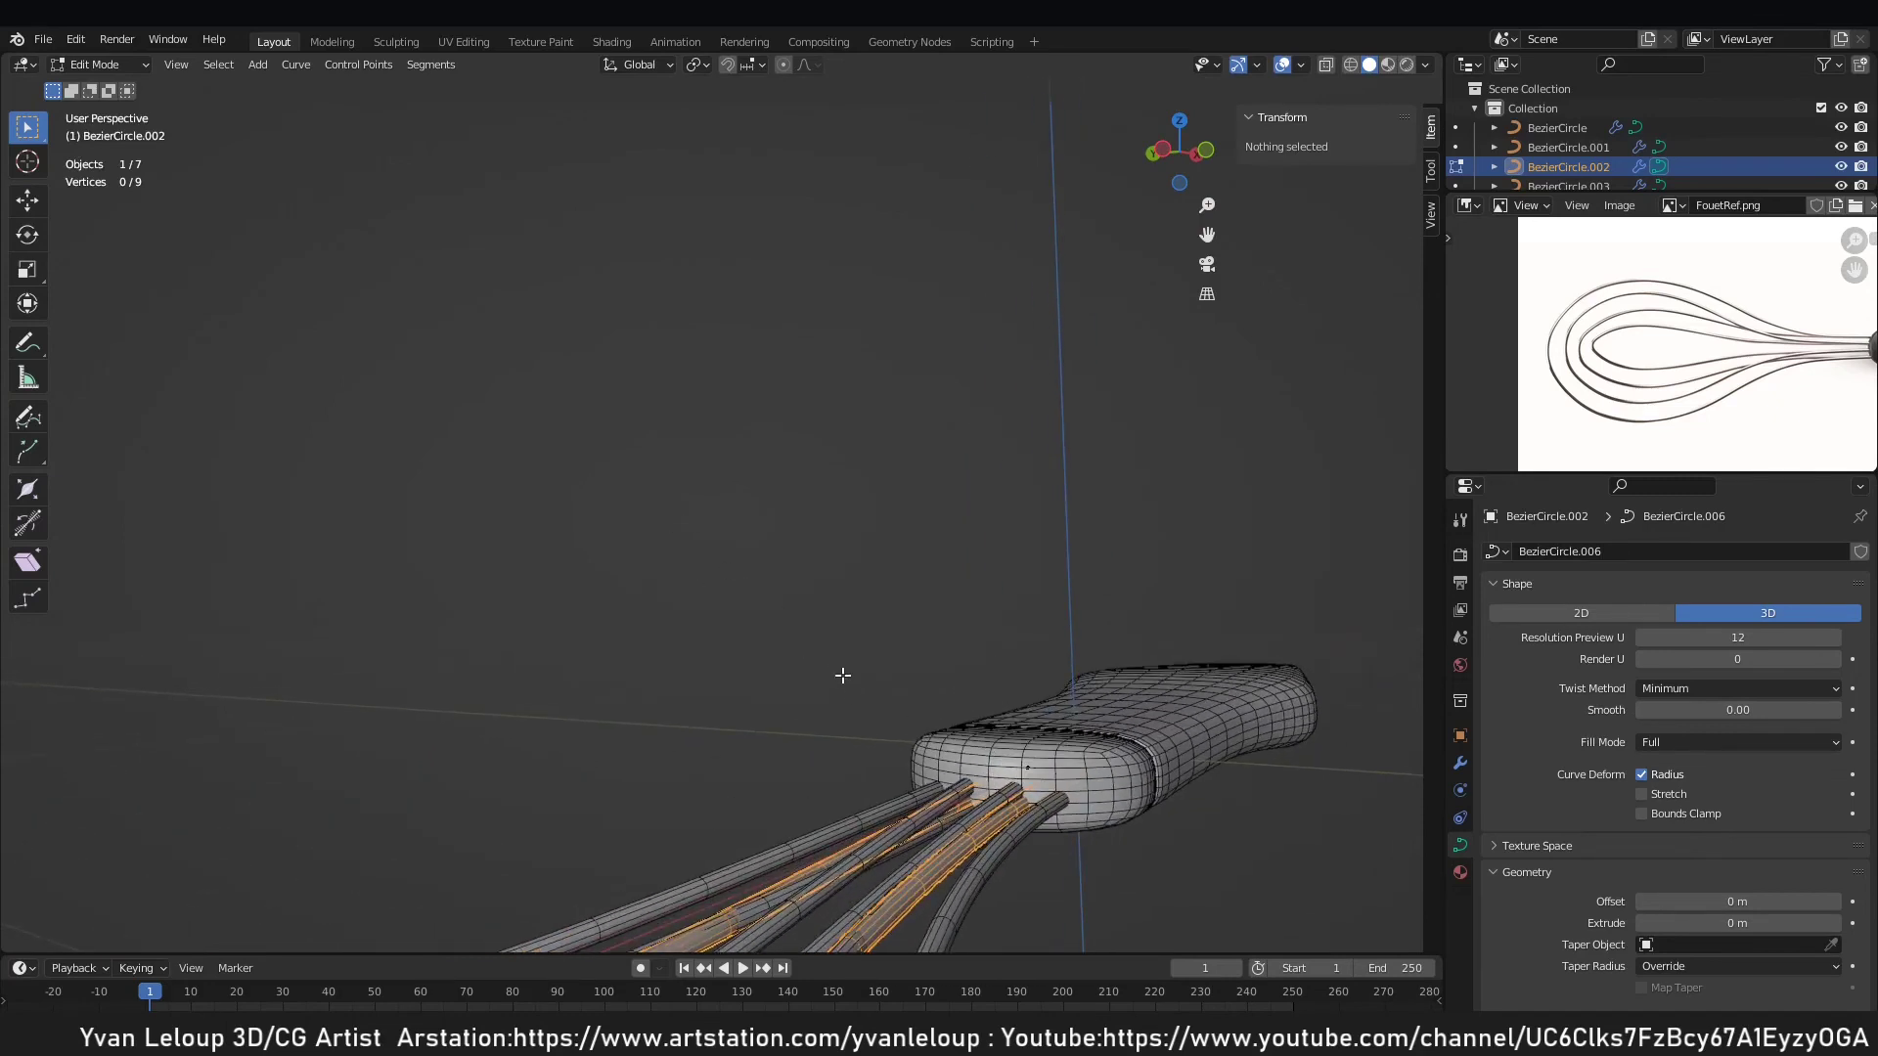
pyautogui.press('a')
pyautogui.hotkey('alt', 'c')
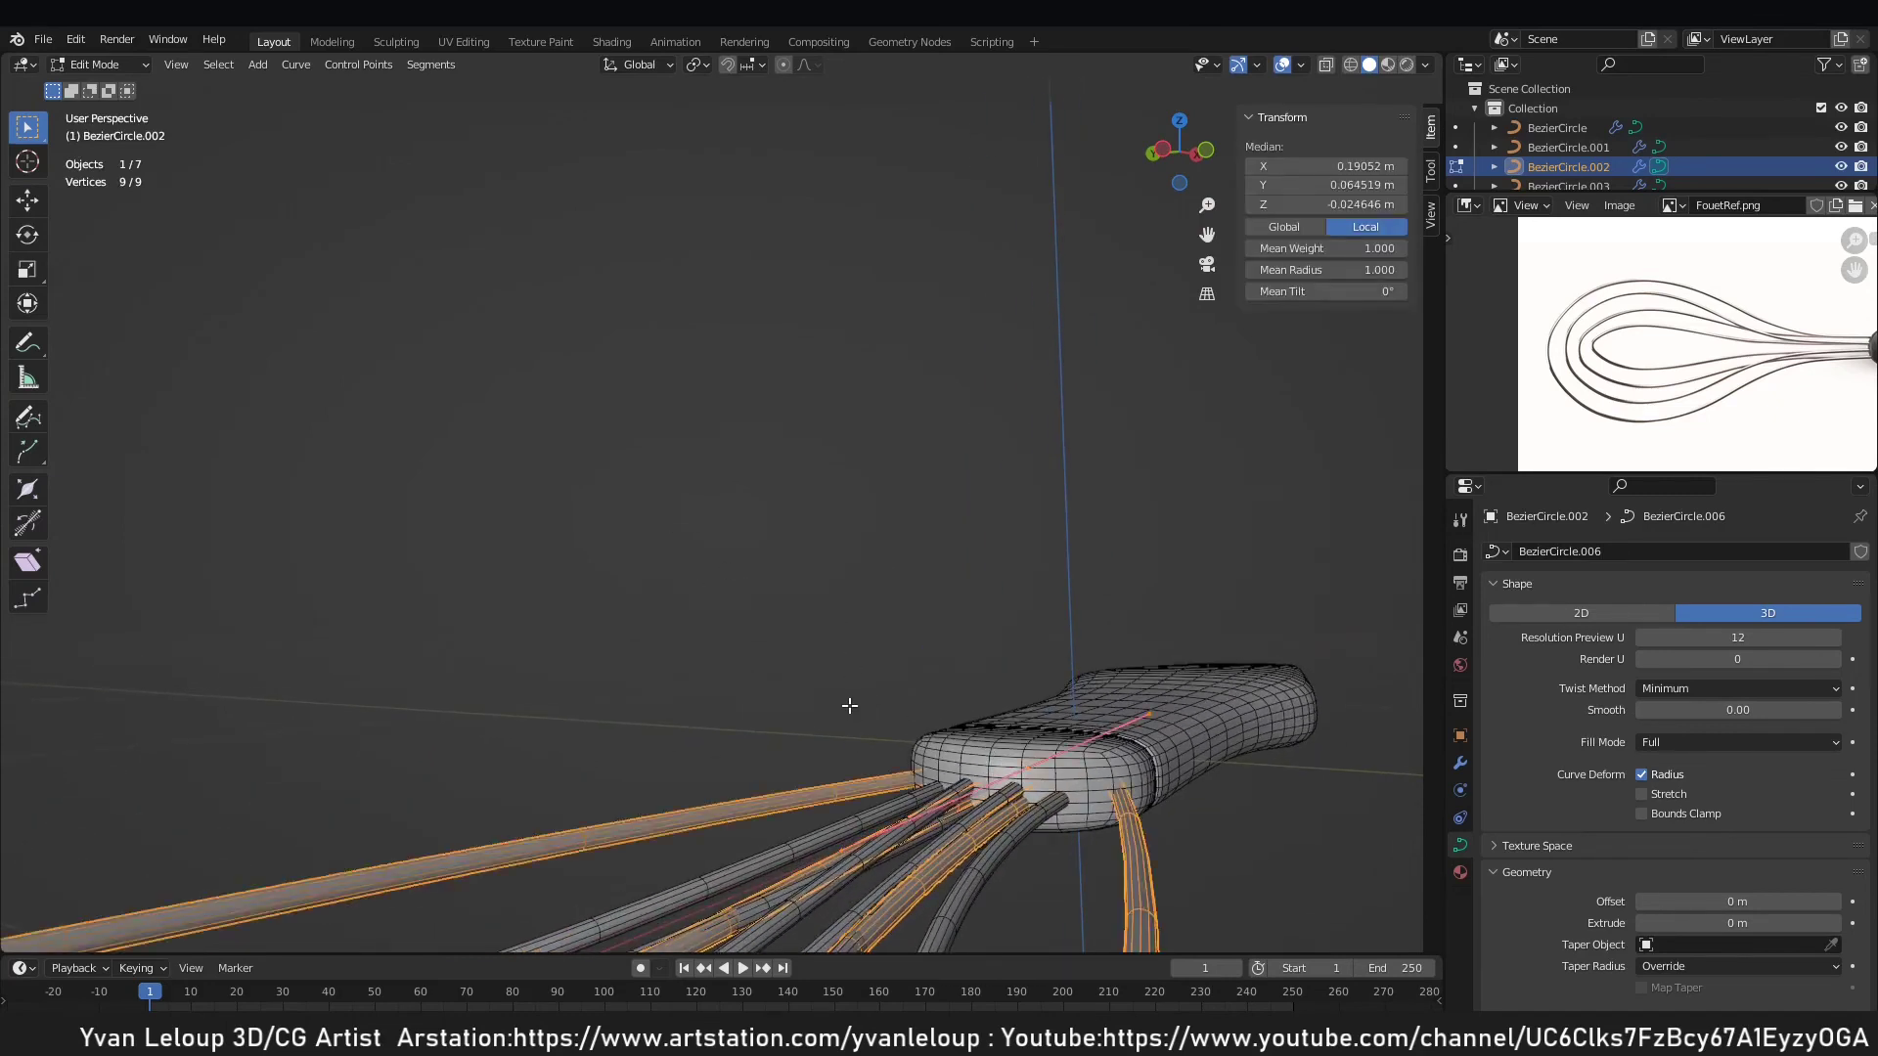
pyautogui.hotkey('alt', 'c')
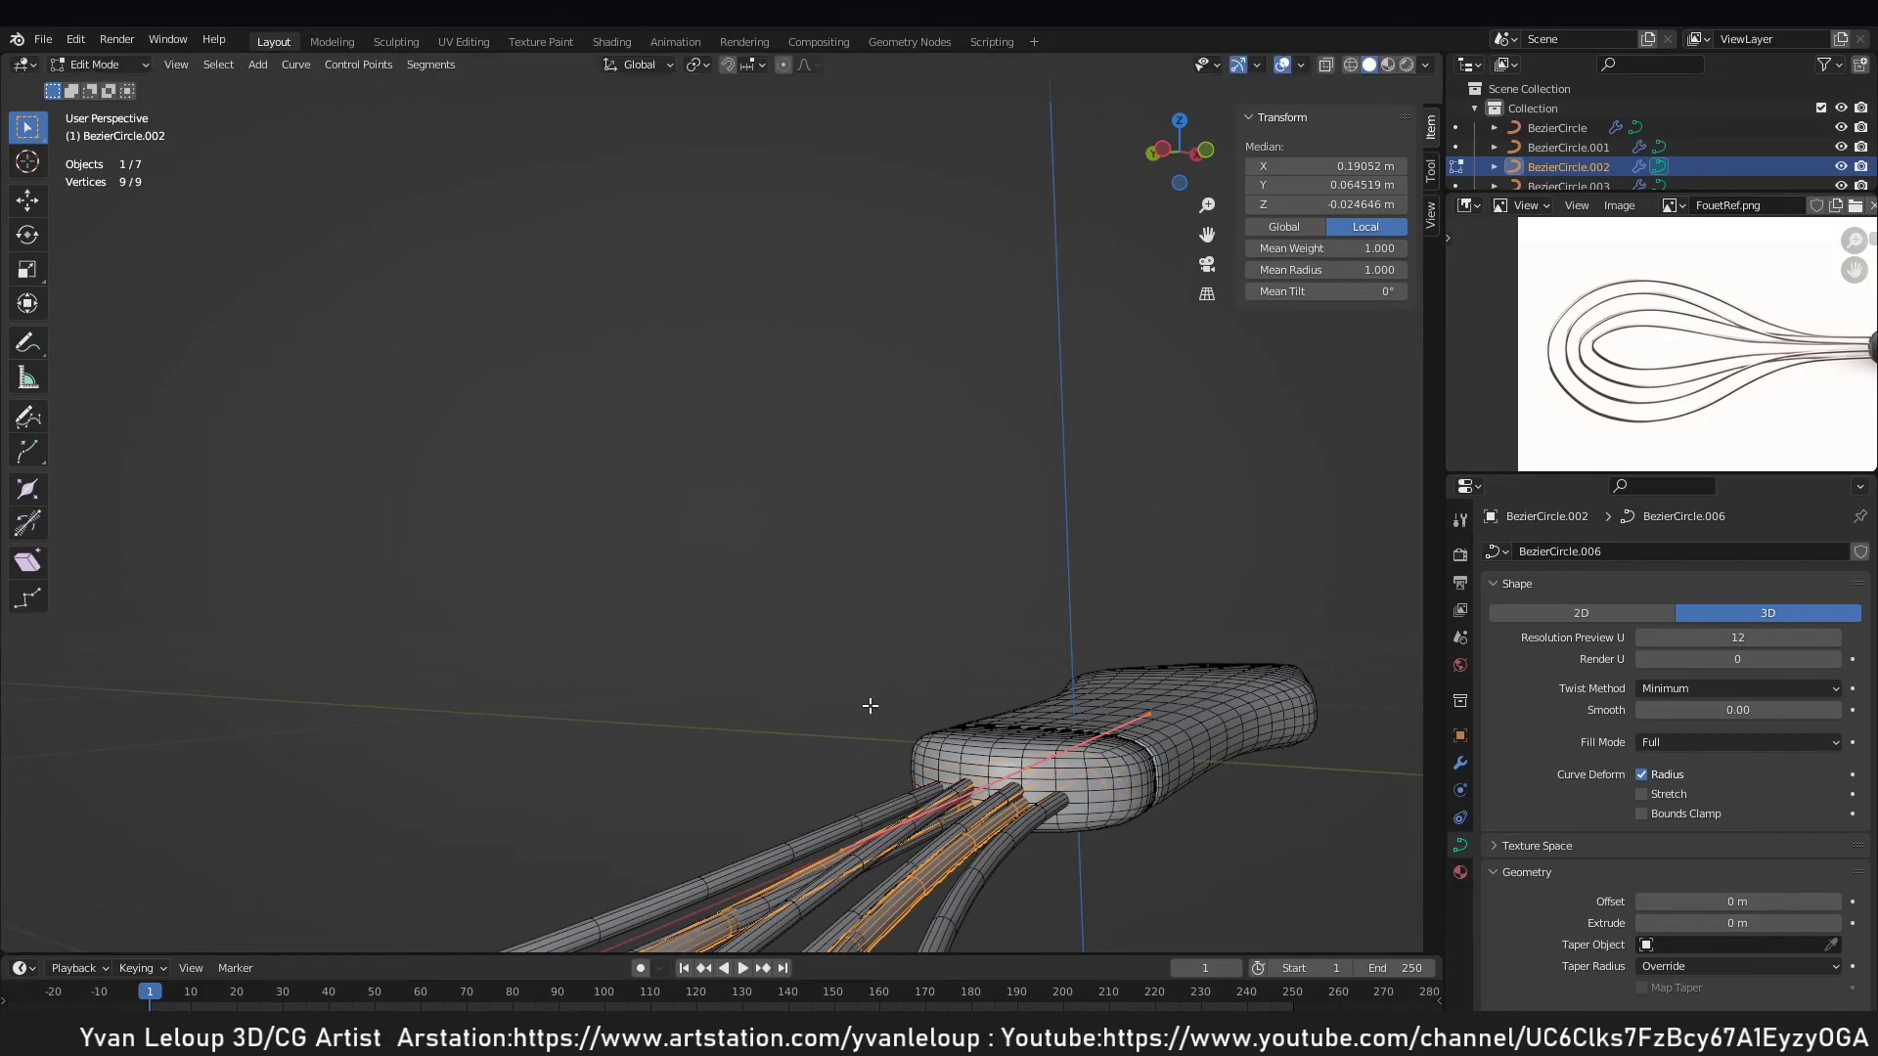
pyautogui.press('g')
pyautogui.press('z')
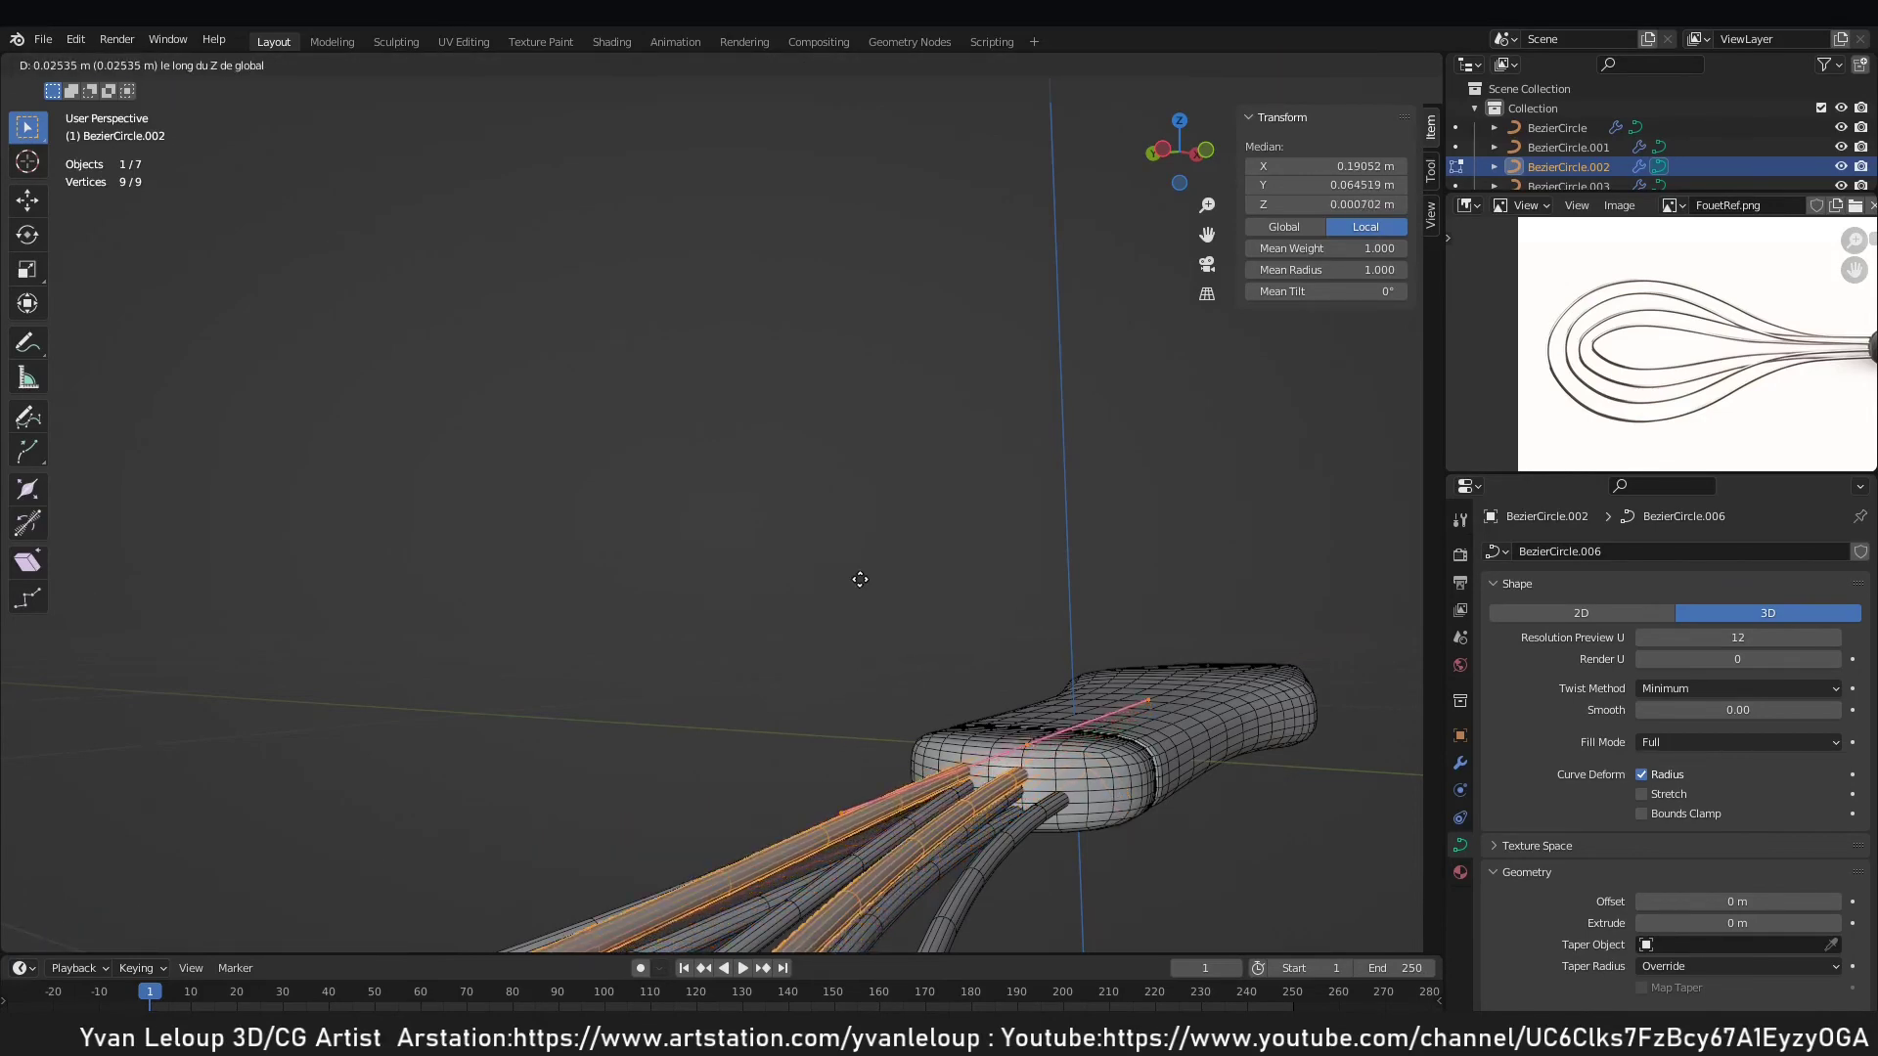
pyautogui.click(860, 579)
pyautogui.moveTo(784, 629); pyautogui.dragTo(142, 483, button='middle')
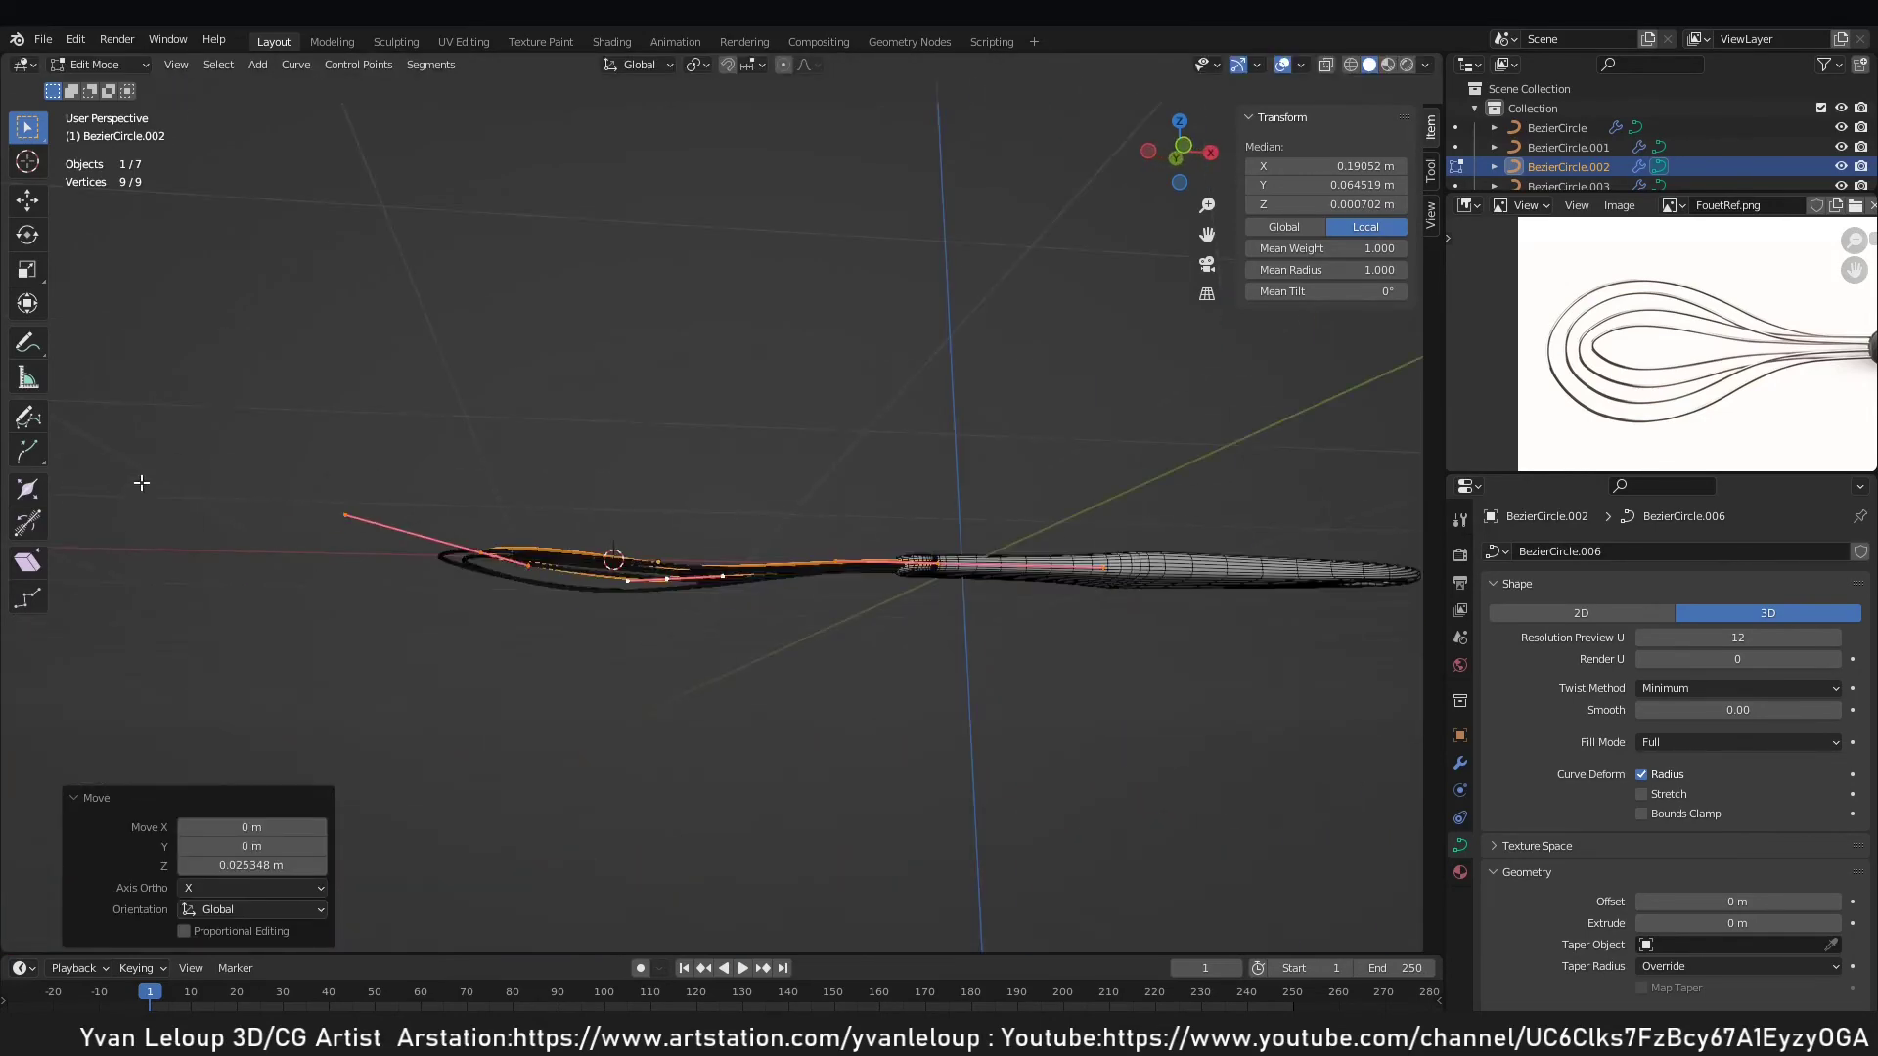
# Move the third loop's tip and shoulder control points together along global Z, to a median local Z of about -0.010 m.
pyautogui.moveTo(181, 475); pyautogui.dragTo(778, 634)
pyautogui.press('KP_1')
pyautogui.scroll(2, 327, 560)
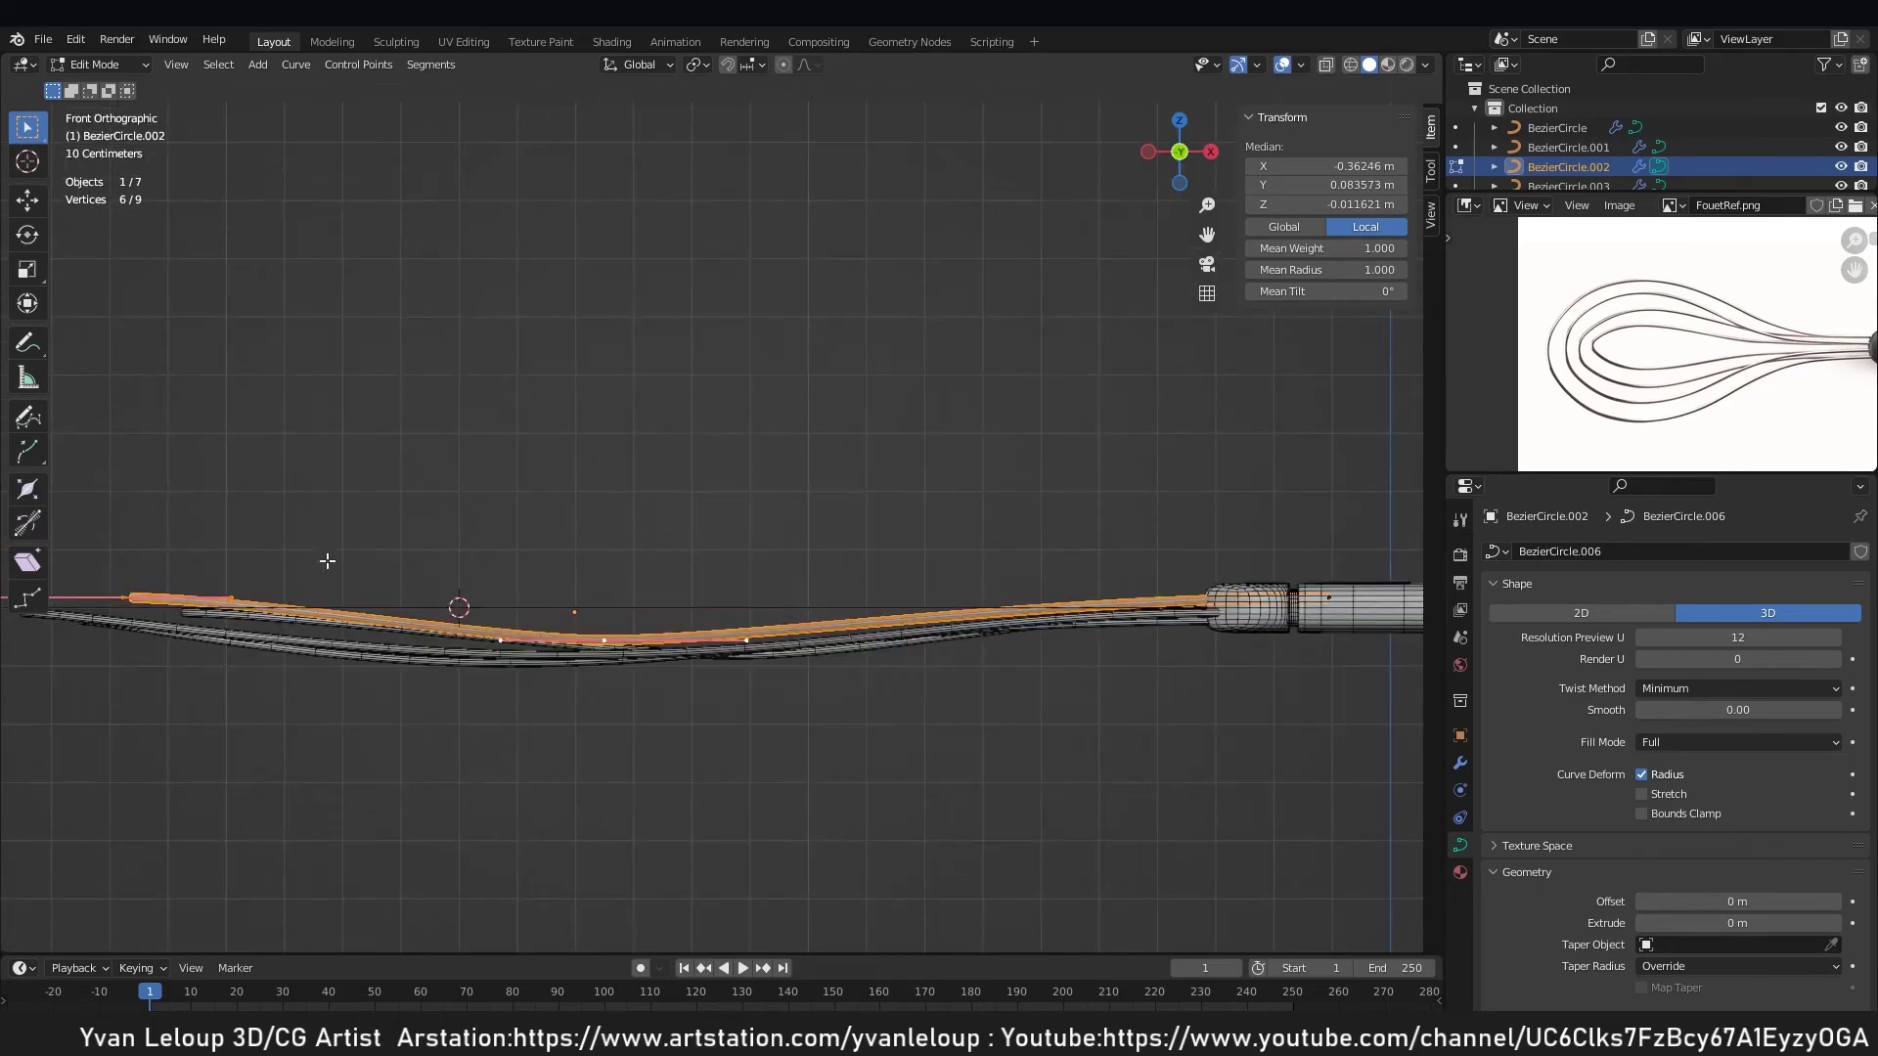
pyautogui.keyDown('shift'); pyautogui.moveTo(327, 560); pyautogui.dragTo(606, 579, button='middle'); pyautogui.keyUp('shift')
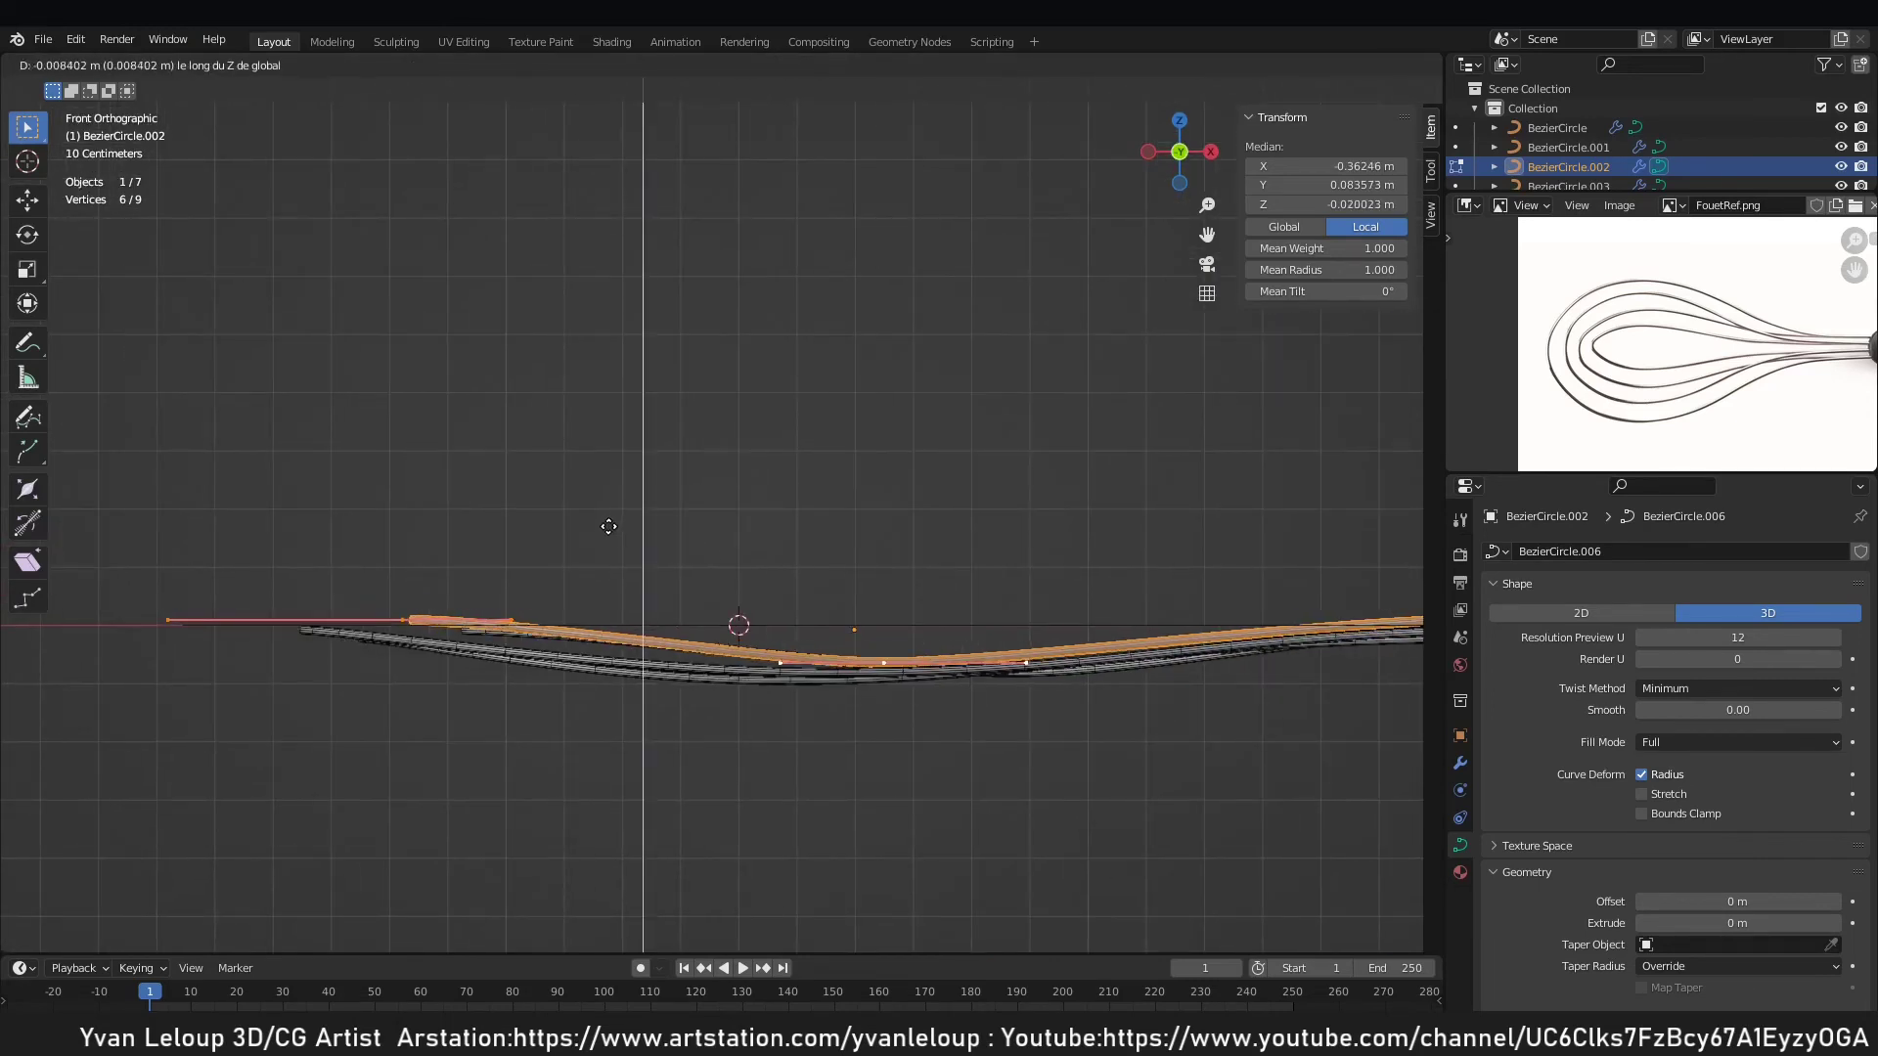
pyautogui.click(613, 521)
pyautogui.press('Tab')
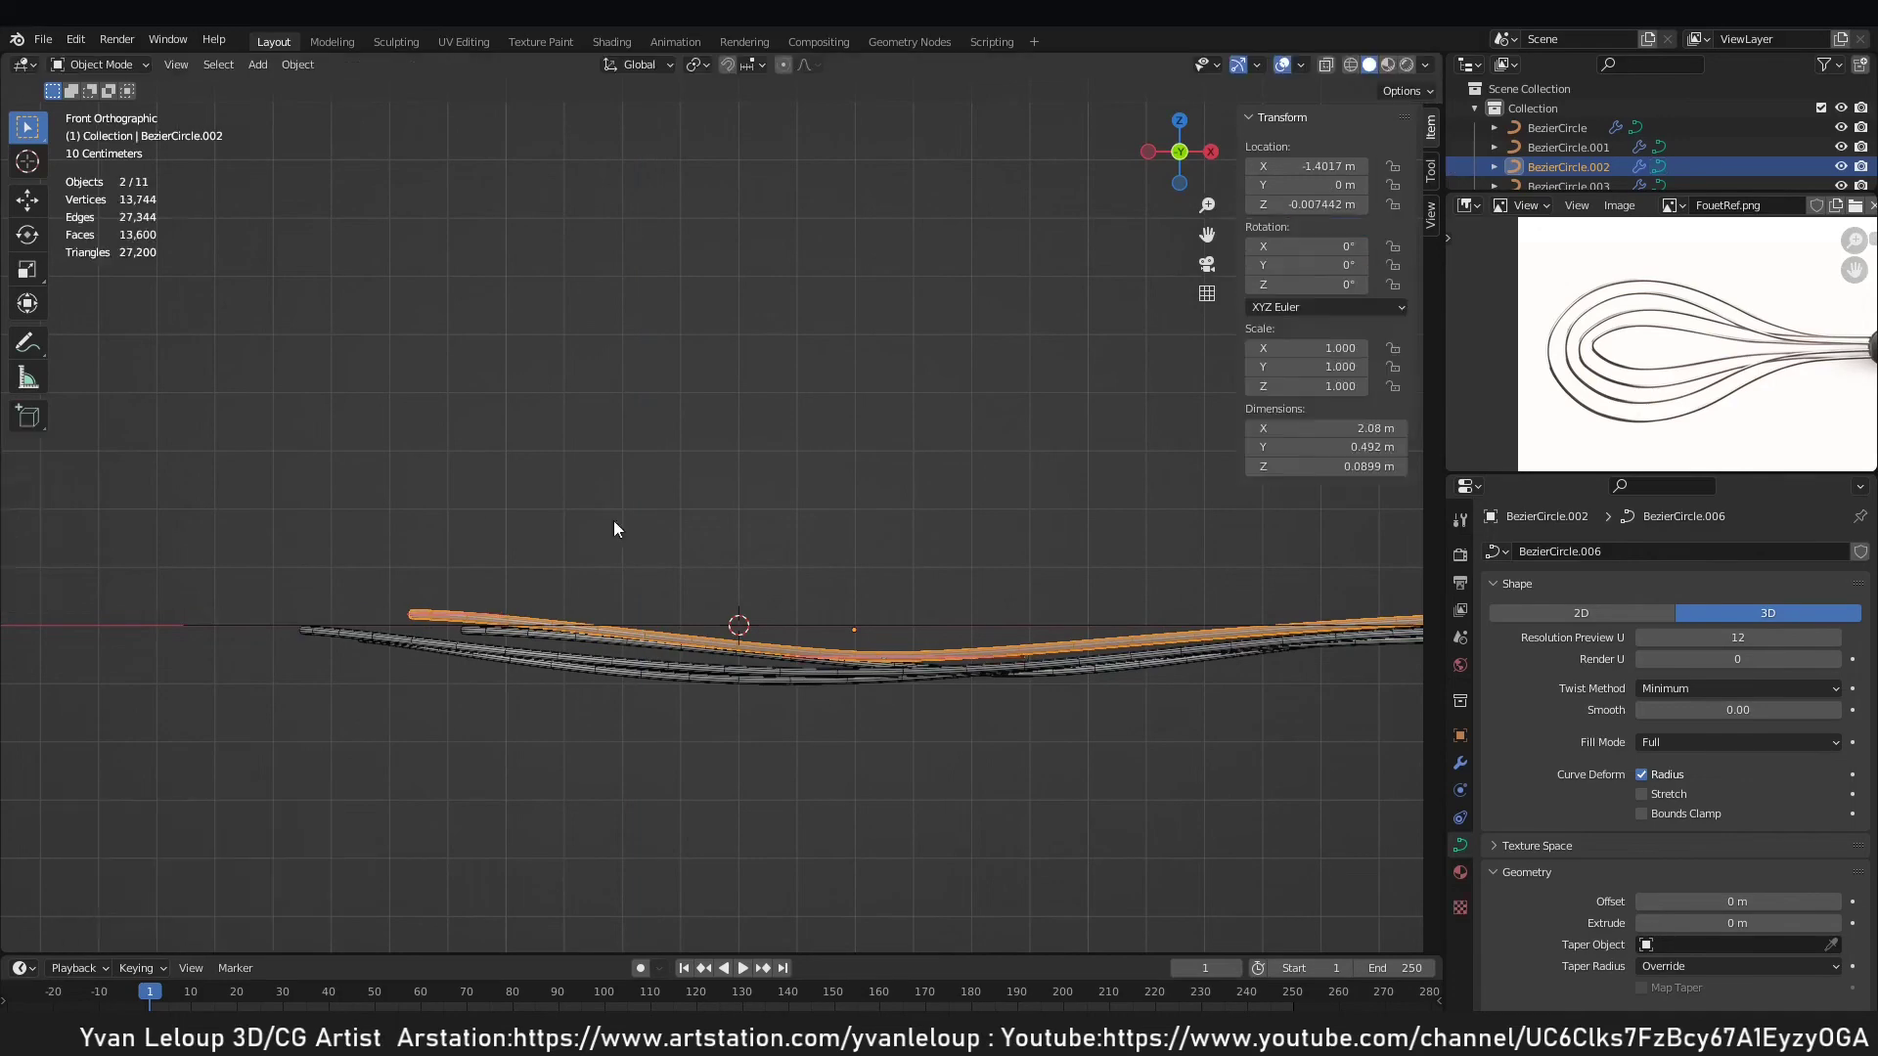
pyautogui.moveTo(614, 521); pyautogui.dragTo(1182, 538, button='middle')
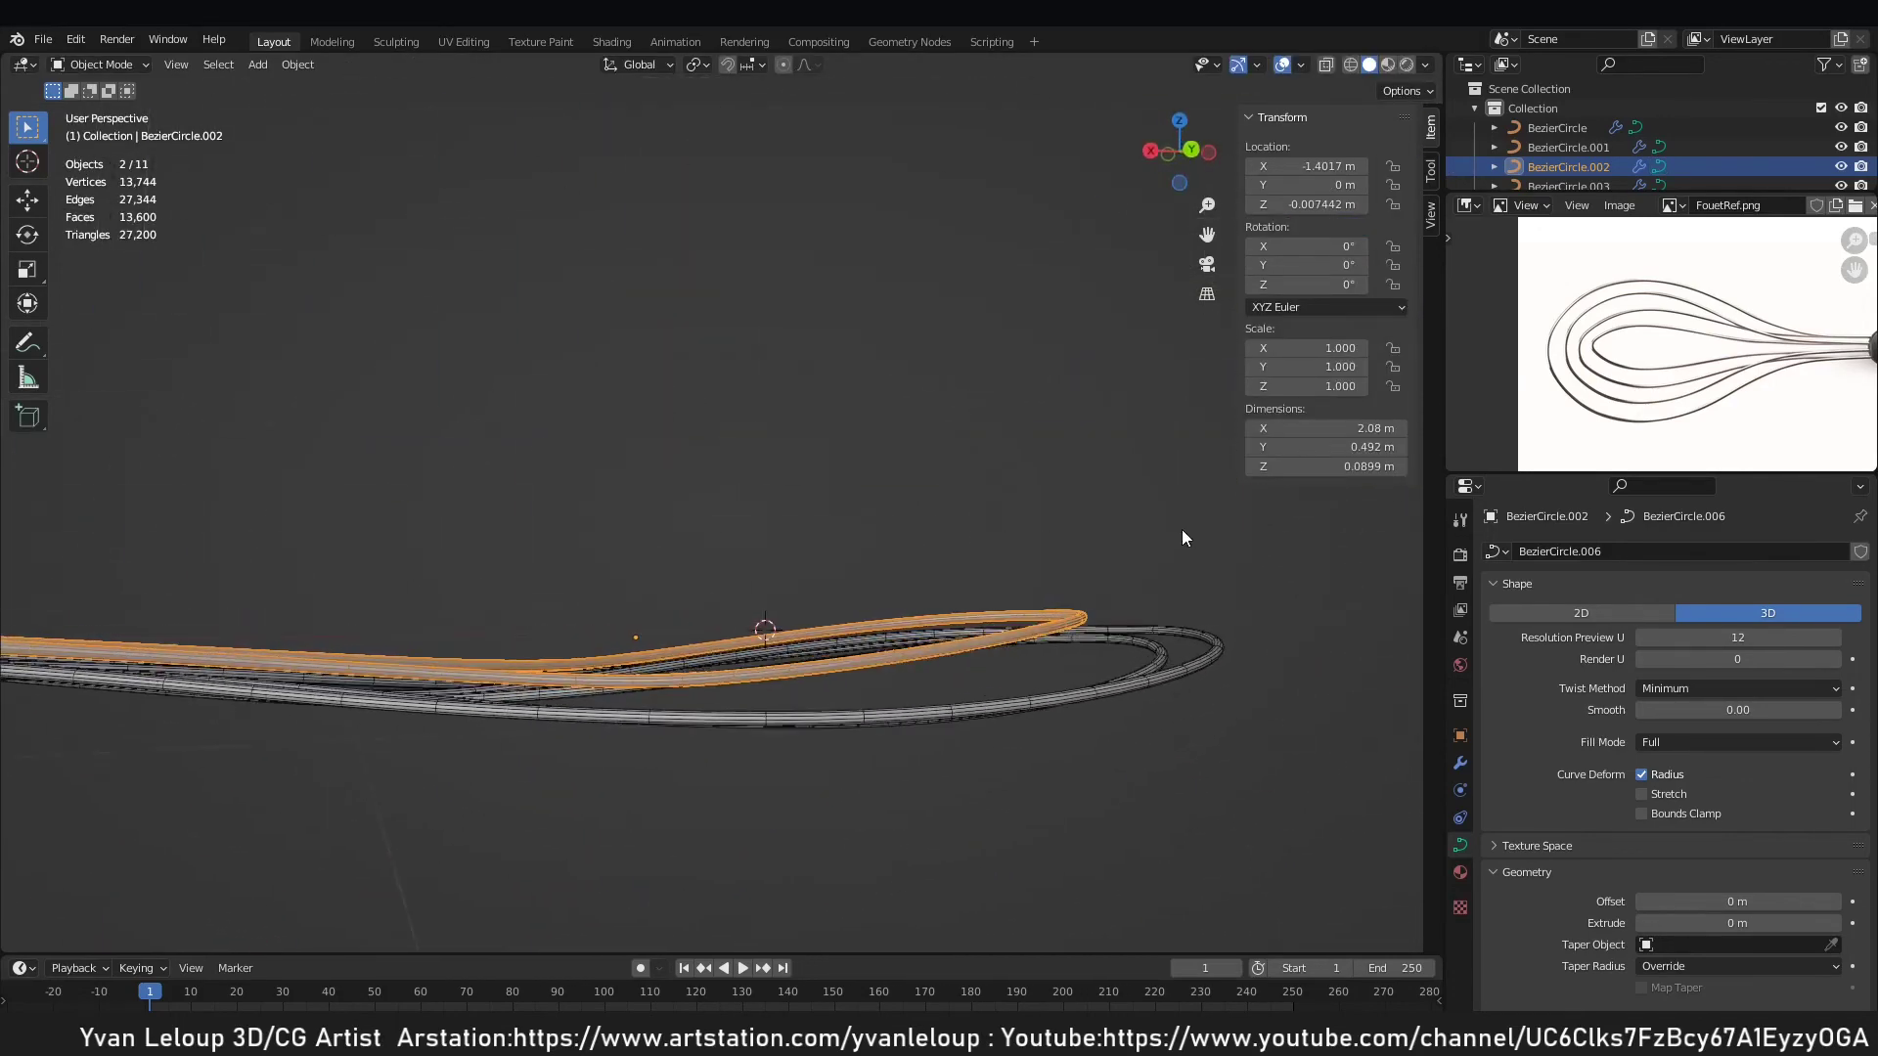
# Reopen the third loop for editing and lower its tip and shoulder control points slightly along global Z.
pyautogui.press('Tab')
pyautogui.moveTo(675, 578); pyautogui.dragTo(444, 486, button='middle')
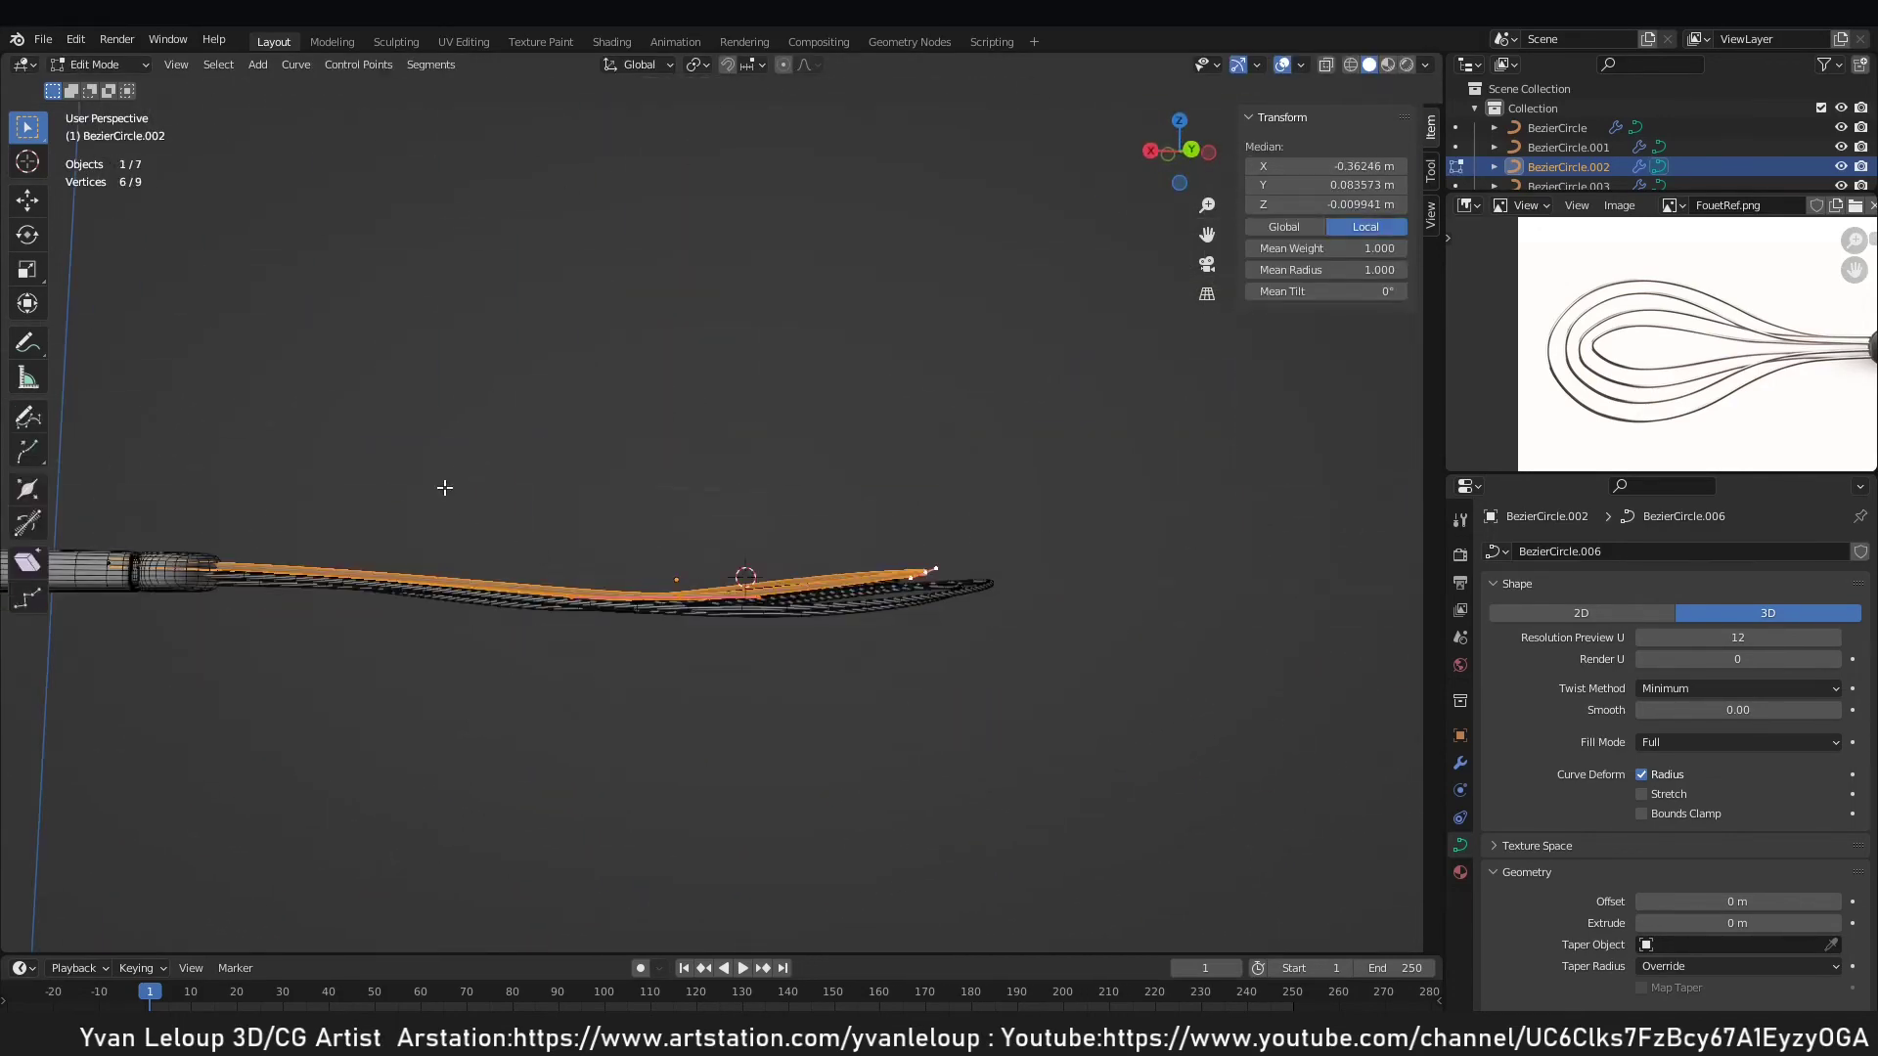
pyautogui.moveTo(444, 487); pyautogui.dragTo(1109, 637)
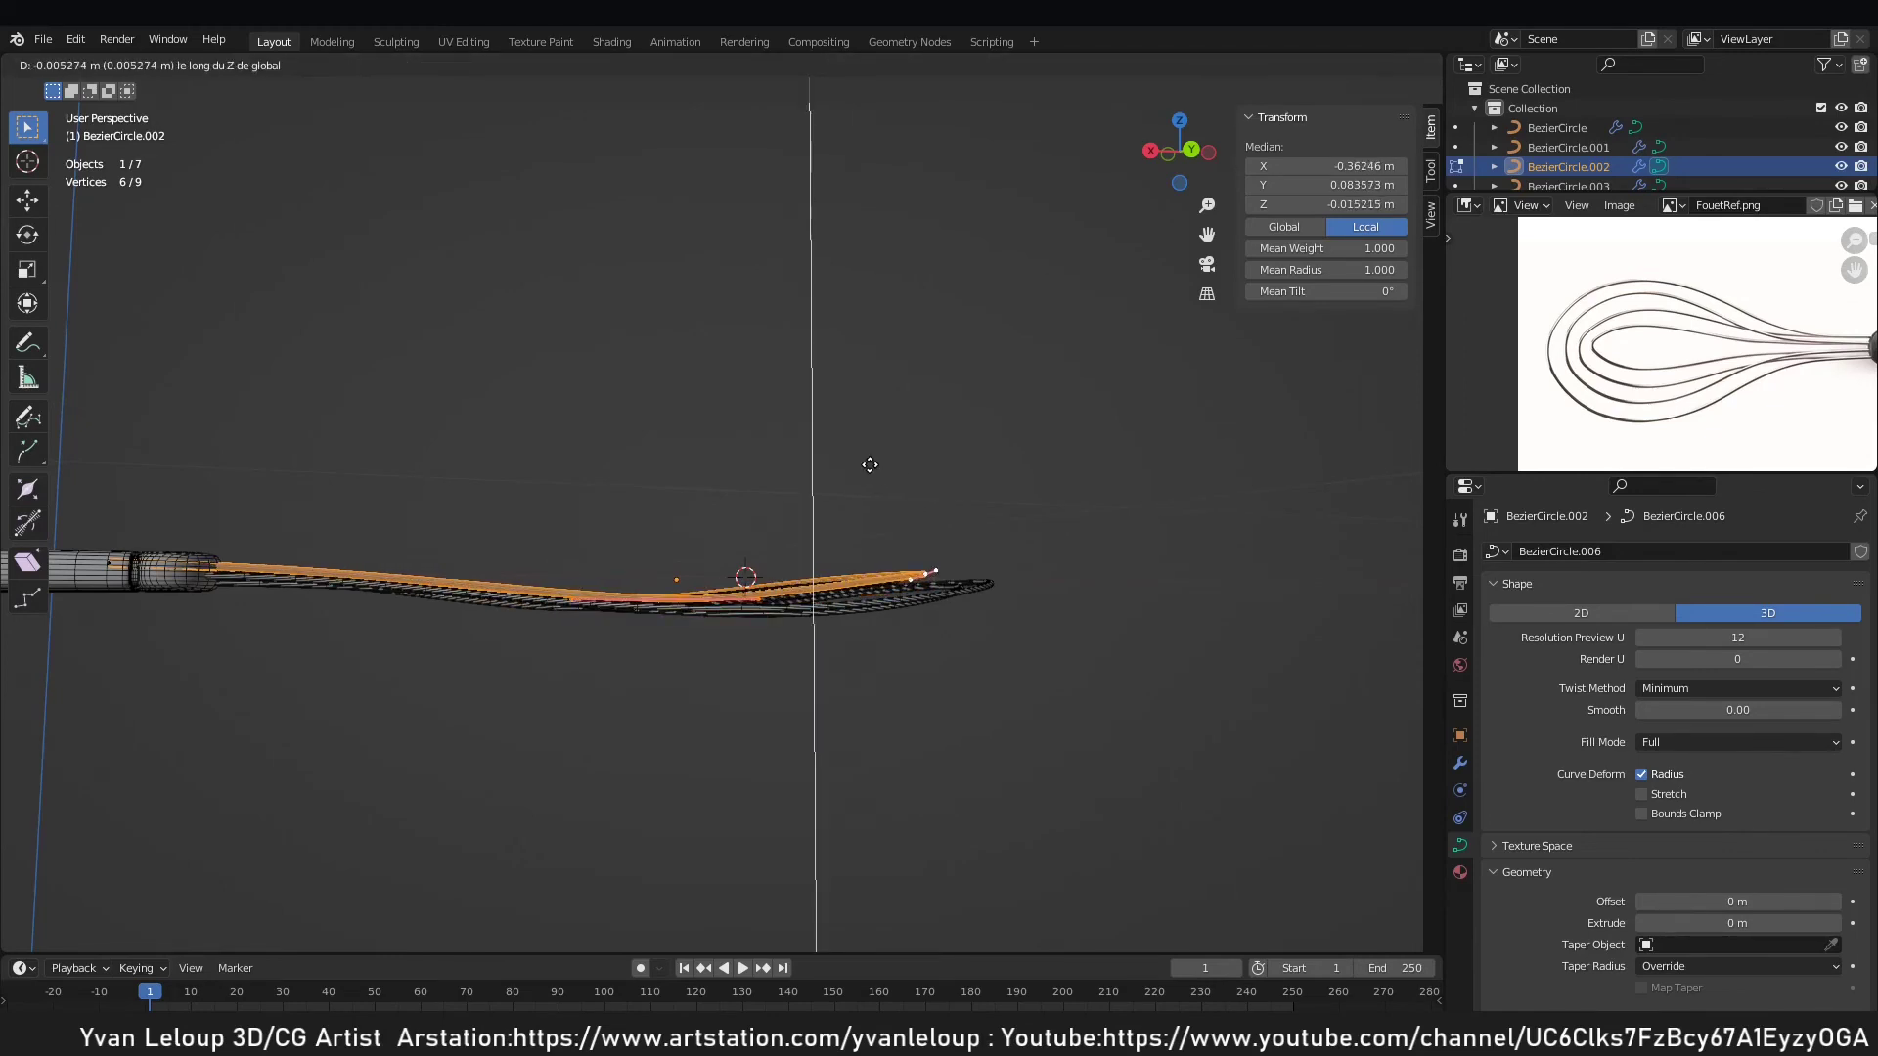
pyautogui.click(868, 467)
# Lower only the third loop's tip control point along global Z toward the neighbouring loops' tips, and leave curve editing.
pyautogui.moveTo(835, 470); pyautogui.dragTo(1026, 599)
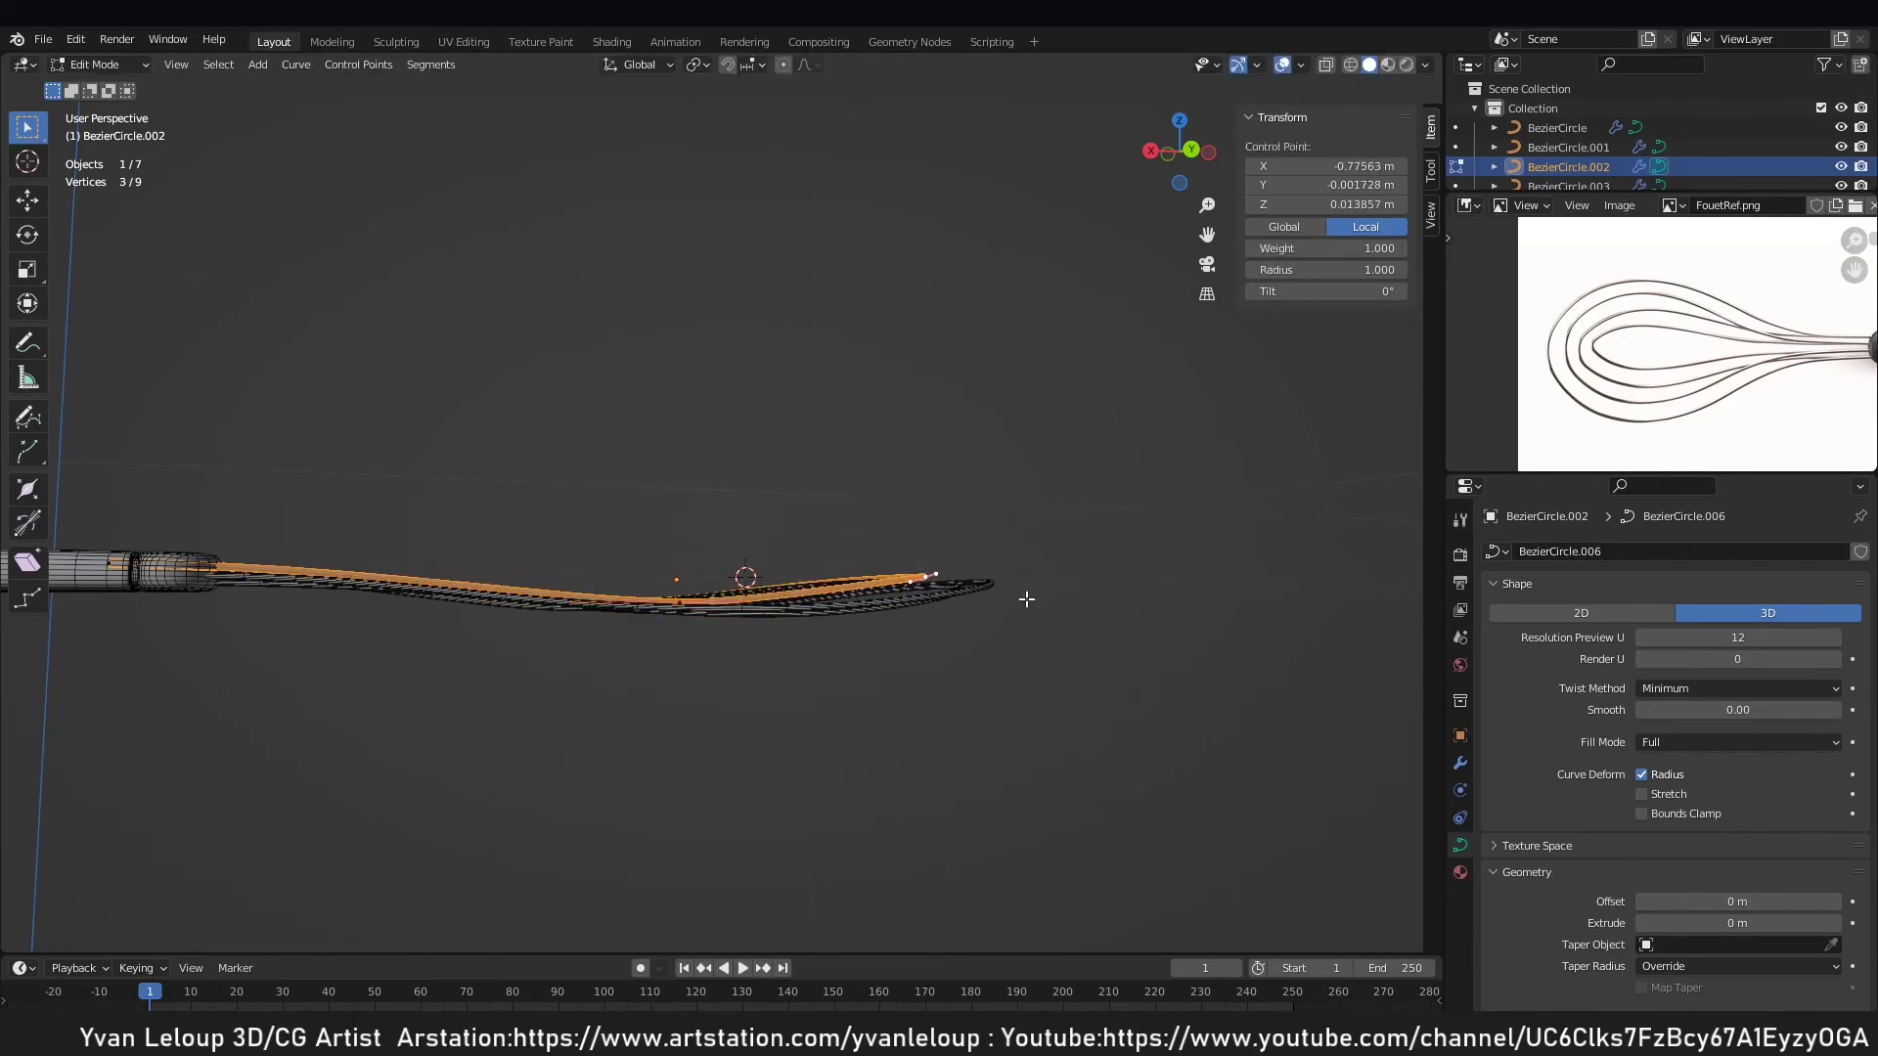
pyautogui.click(867, 455)
pyautogui.moveTo(867, 454); pyautogui.dragTo(1076, 572, button='middle')
pyautogui.click(699, 534)
pyautogui.moveTo(784, 563); pyautogui.dragTo(904, 608, button='middle')
pyautogui.press('Tab')
pyautogui.press('KP_1')
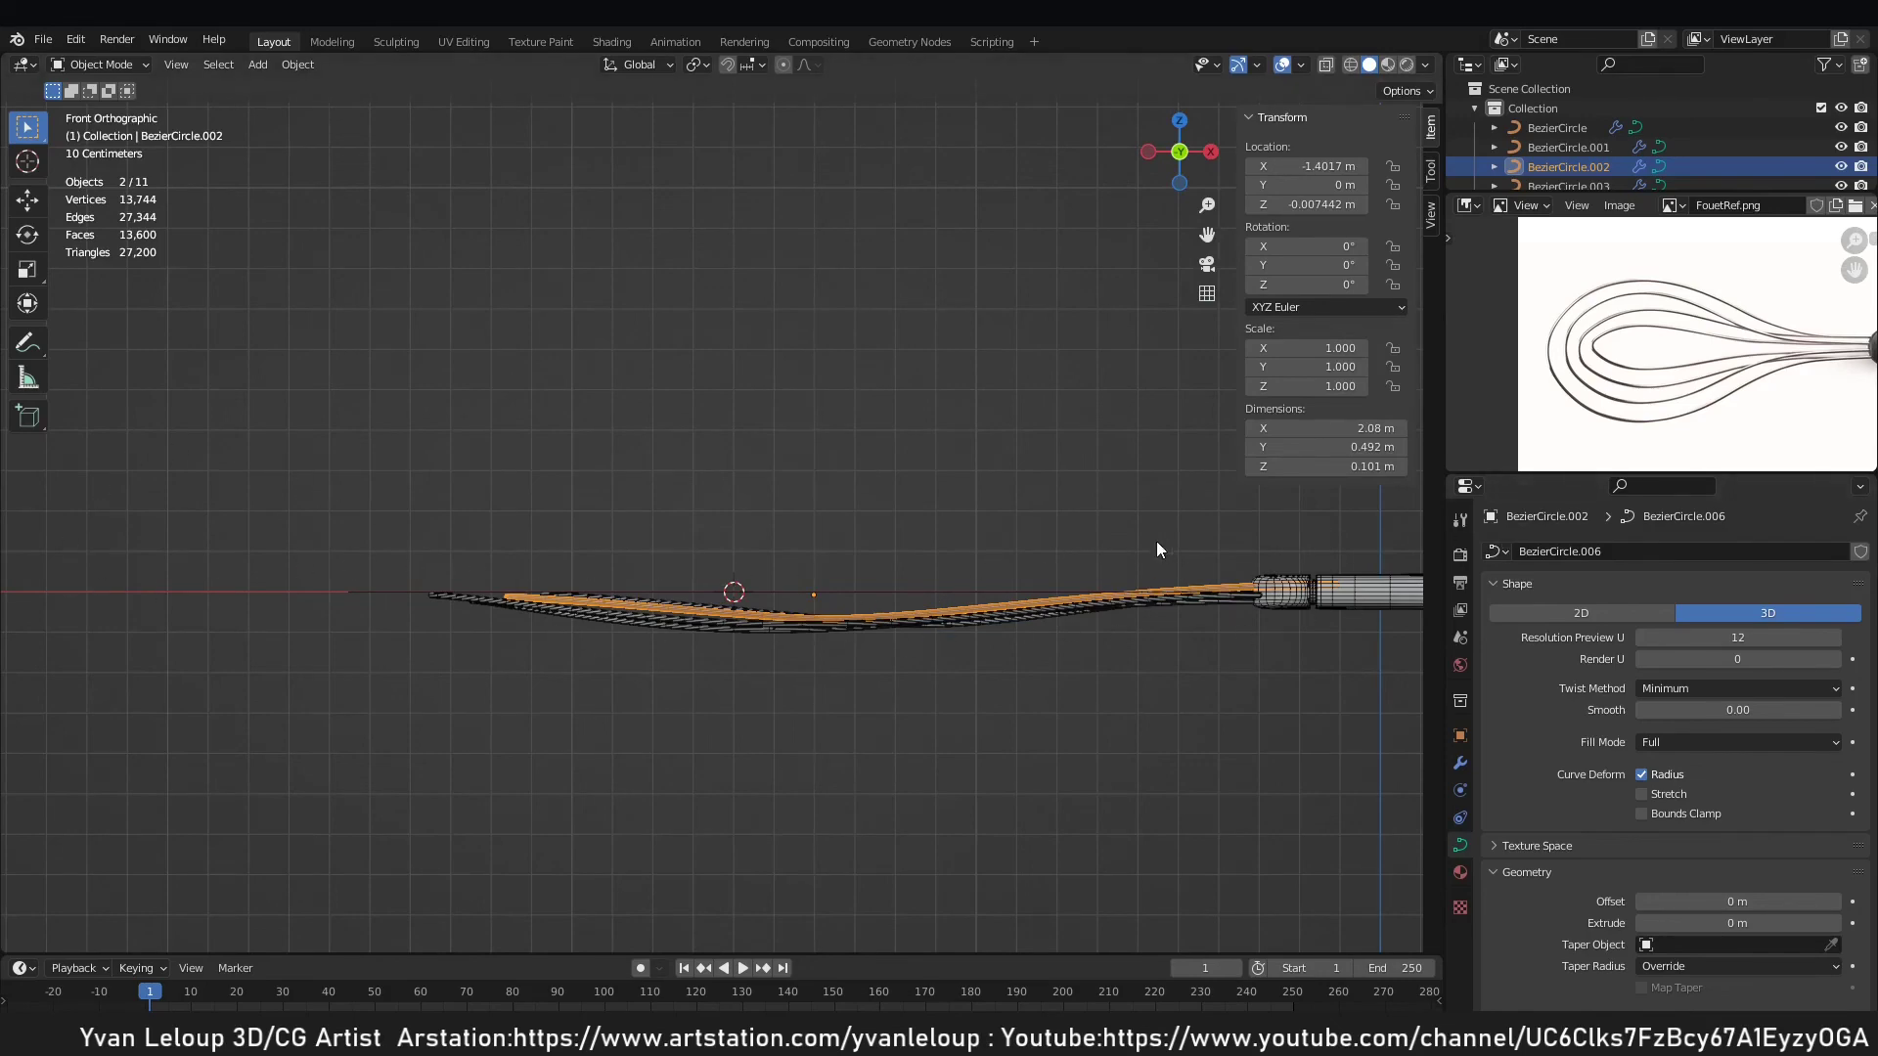
# Inspect how the wires enter the handle's collar and how the nested loops look from the handle end, leaving nothing selected.
pyautogui.moveTo(1157, 549); pyautogui.dragTo(765, 555, button='middle')
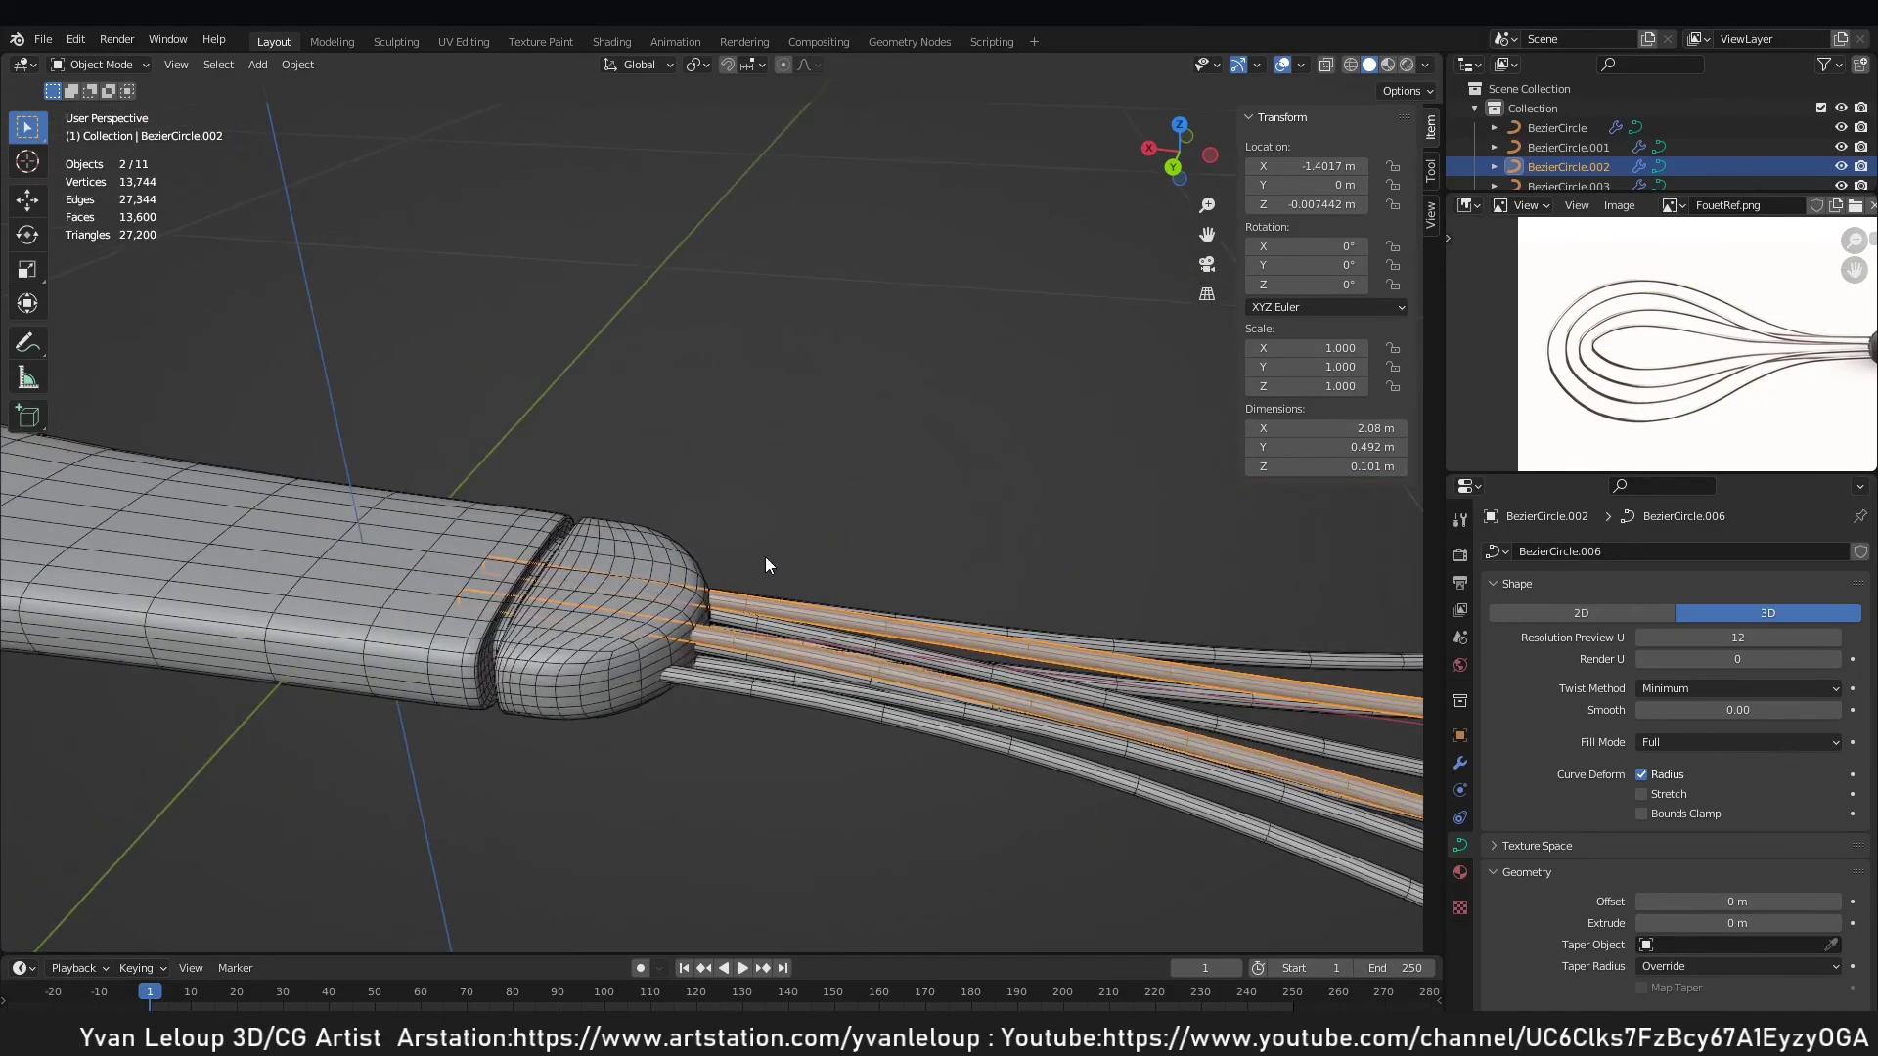
pyautogui.scroll(-8, 765, 556)
pyautogui.moveTo(960, 532); pyautogui.dragTo(665, 657, button='middle')
pyautogui.scroll(-5, 666, 658)
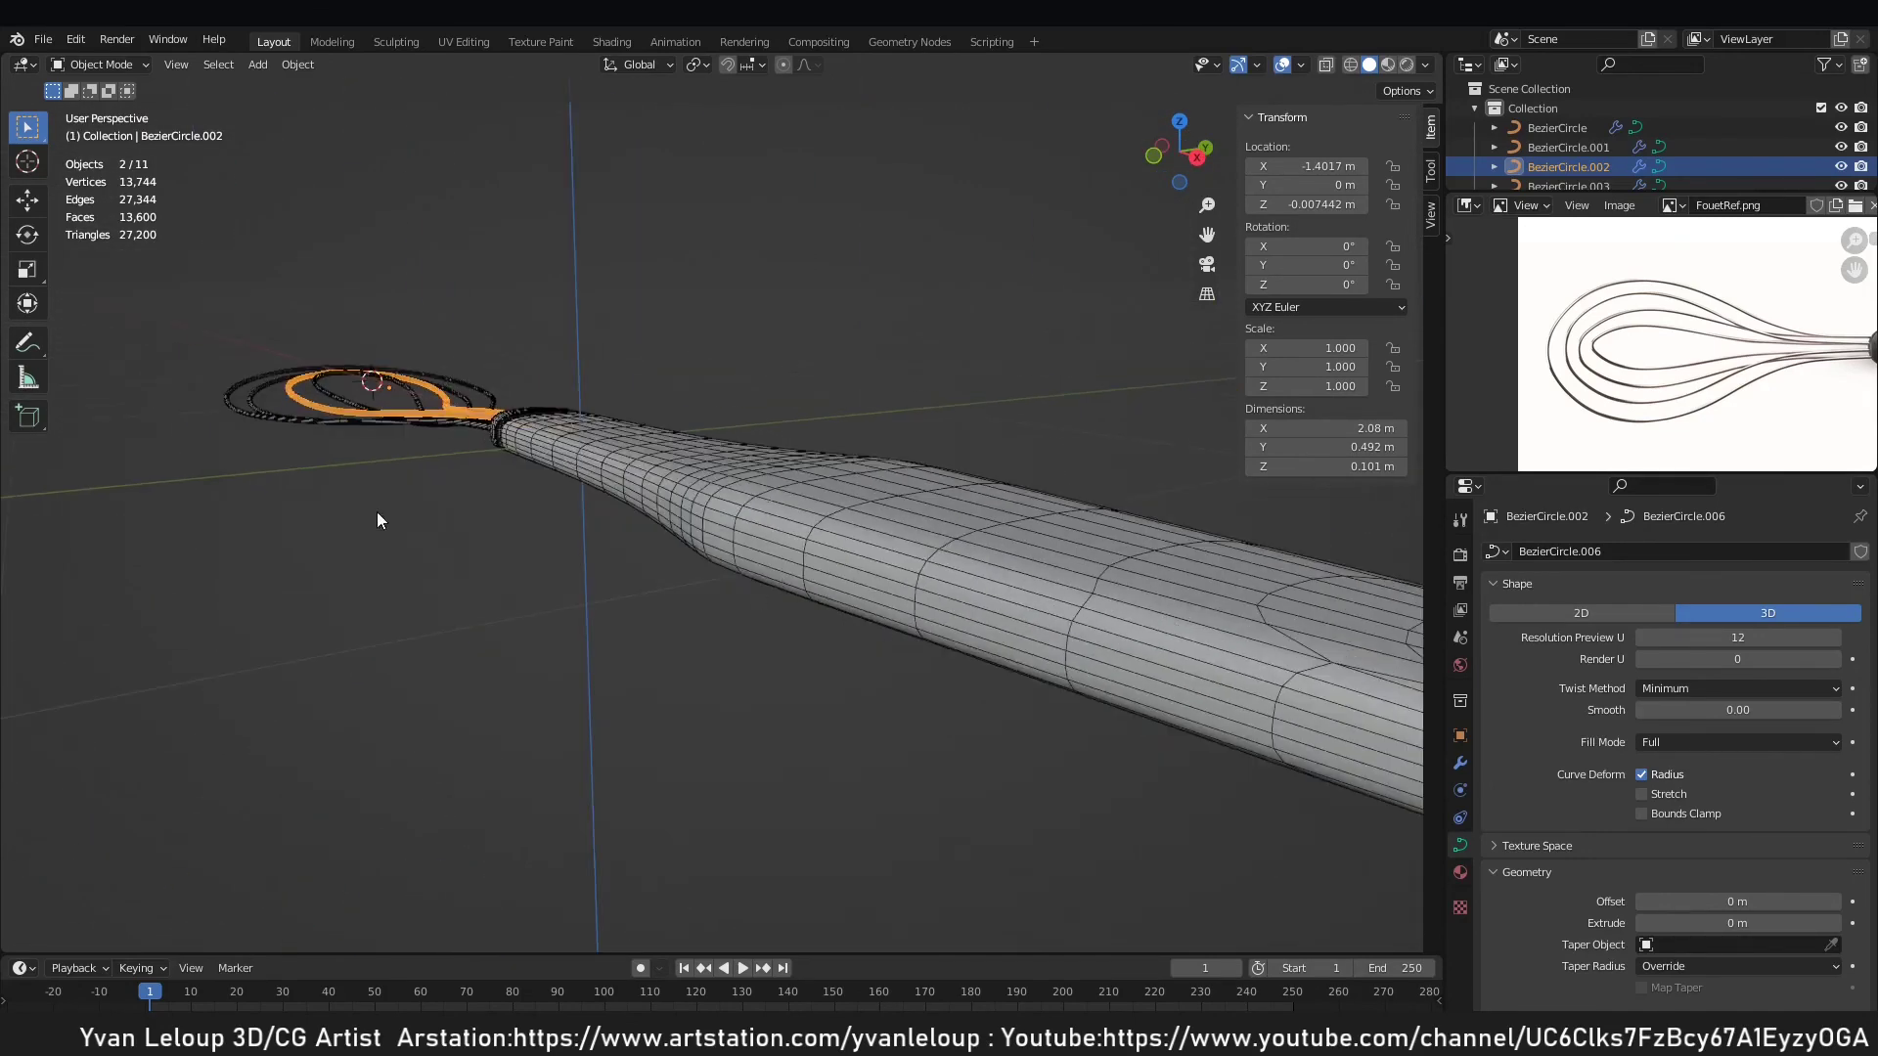
pyautogui.keyDown('shift'); pyautogui.moveTo(378, 513); pyautogui.dragTo(549, 619, button='middle'); pyautogui.keyUp('shift')
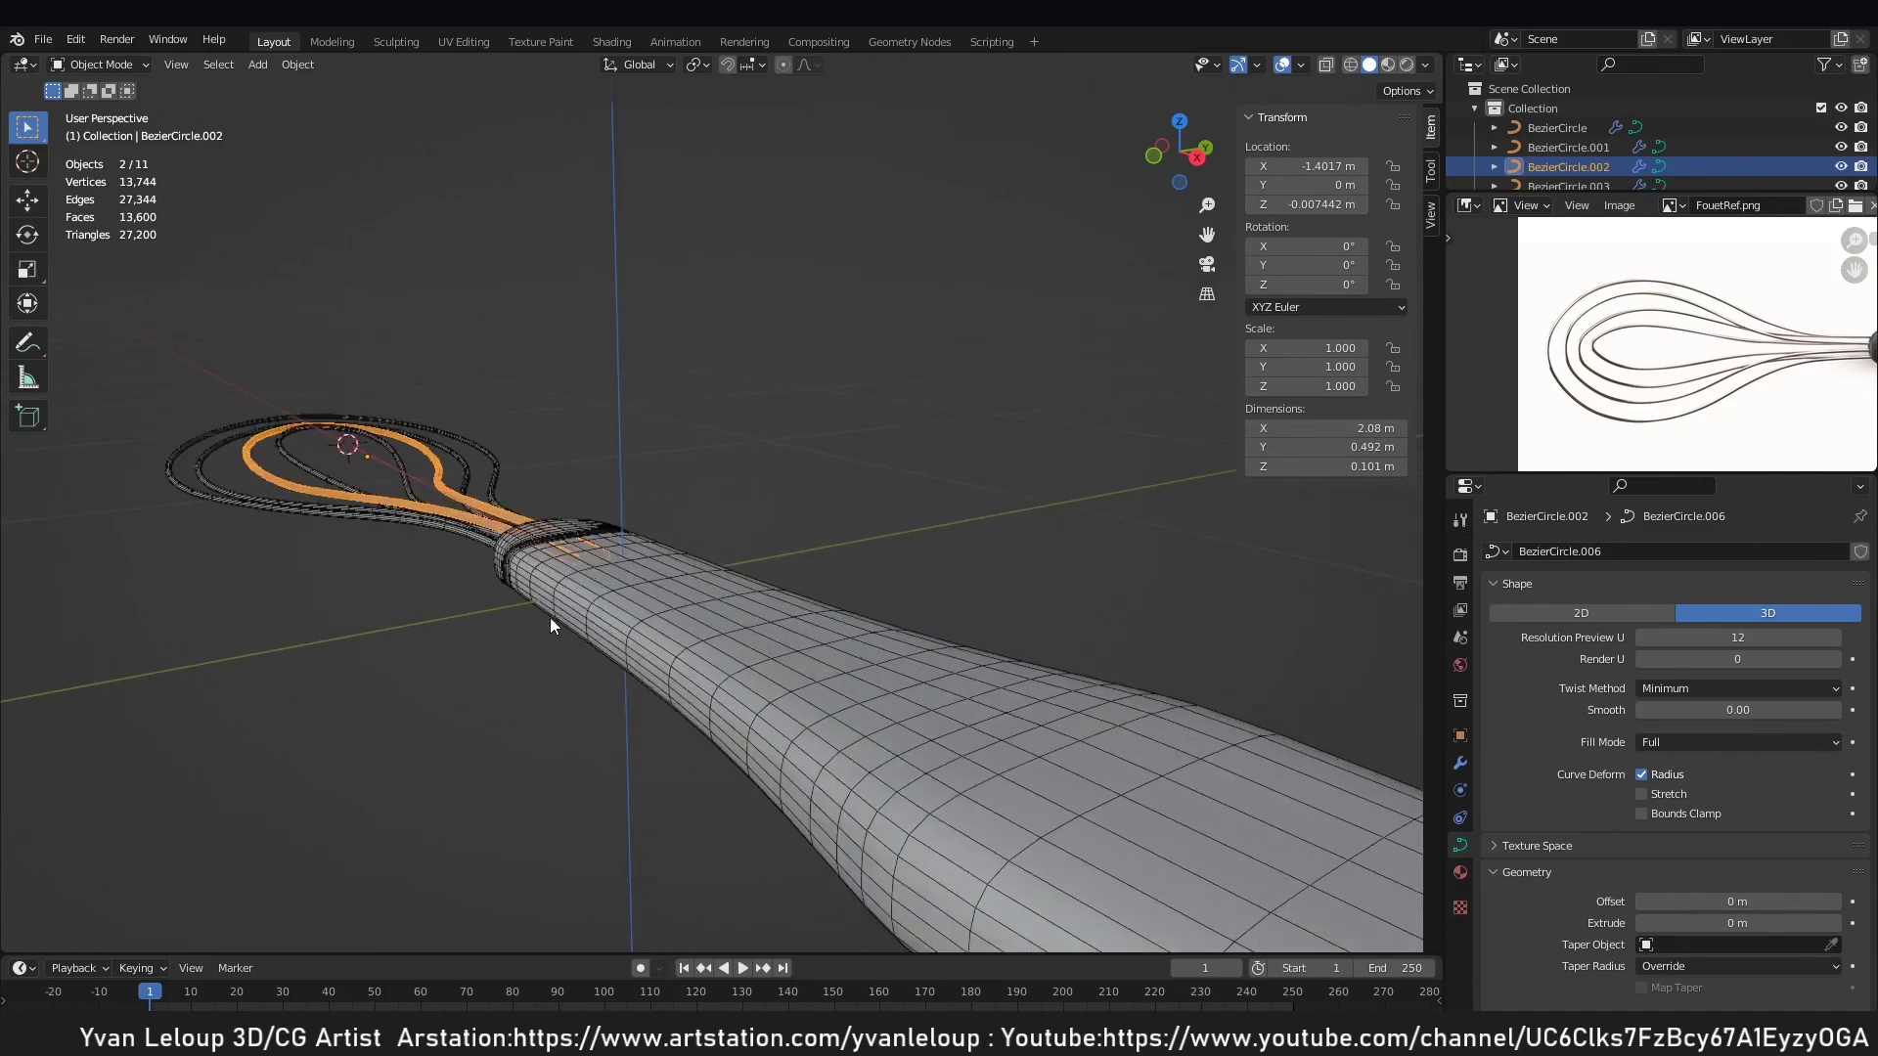
pyautogui.click(1019, 508)
# Examine the reference image's wire entry, collar and Tupperware-branded handle end, and compare them with the modelled handle.
pyautogui.scroll(-2, 1649, 382)
pyautogui.scroll(4, 1776, 350)
pyautogui.scroll(5, 1702, 377)
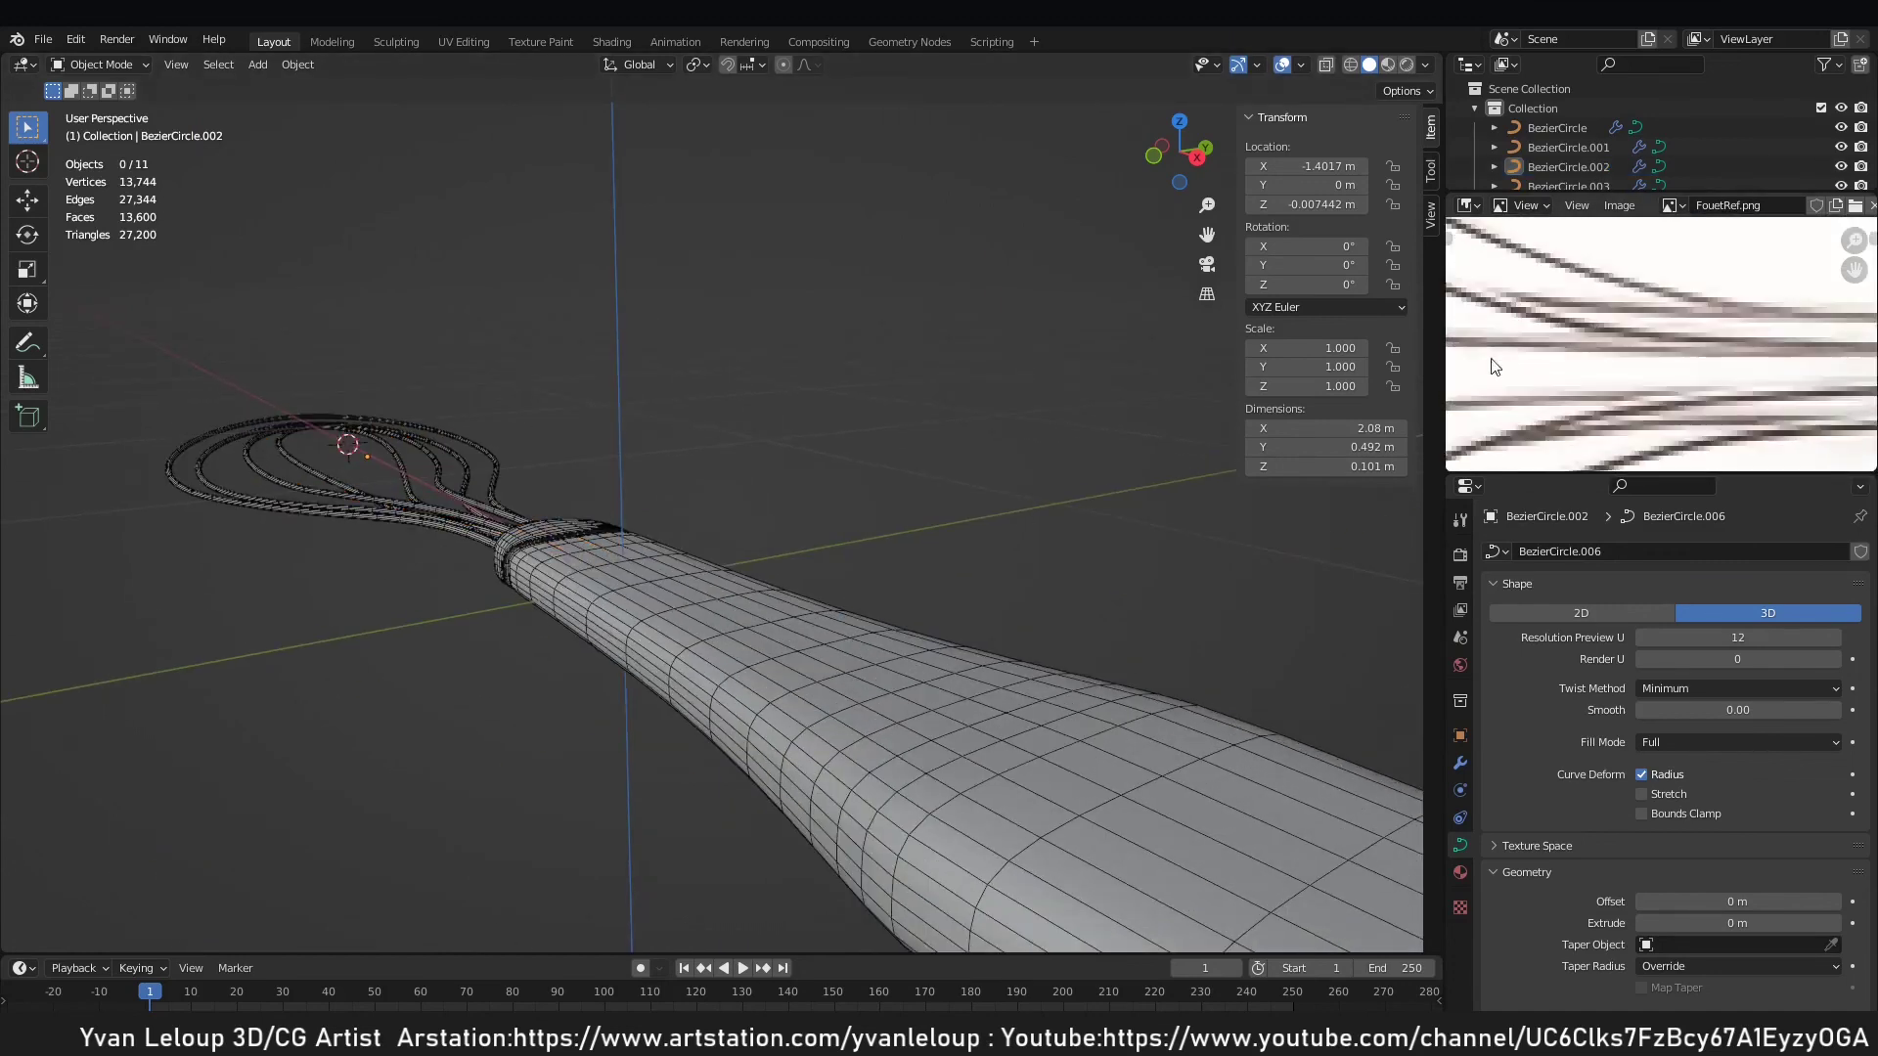
pyautogui.moveTo(1493, 365); pyautogui.dragTo(1698, 335, button='middle')
pyautogui.scroll(-6, 1698, 336)
pyautogui.scroll(3, 1792, 380)
pyautogui.scroll(1, 1793, 379)
pyautogui.moveTo(1511, 364); pyautogui.dragTo(1653, 365, button='middle')
pyautogui.scroll(-3, 1776, 377)
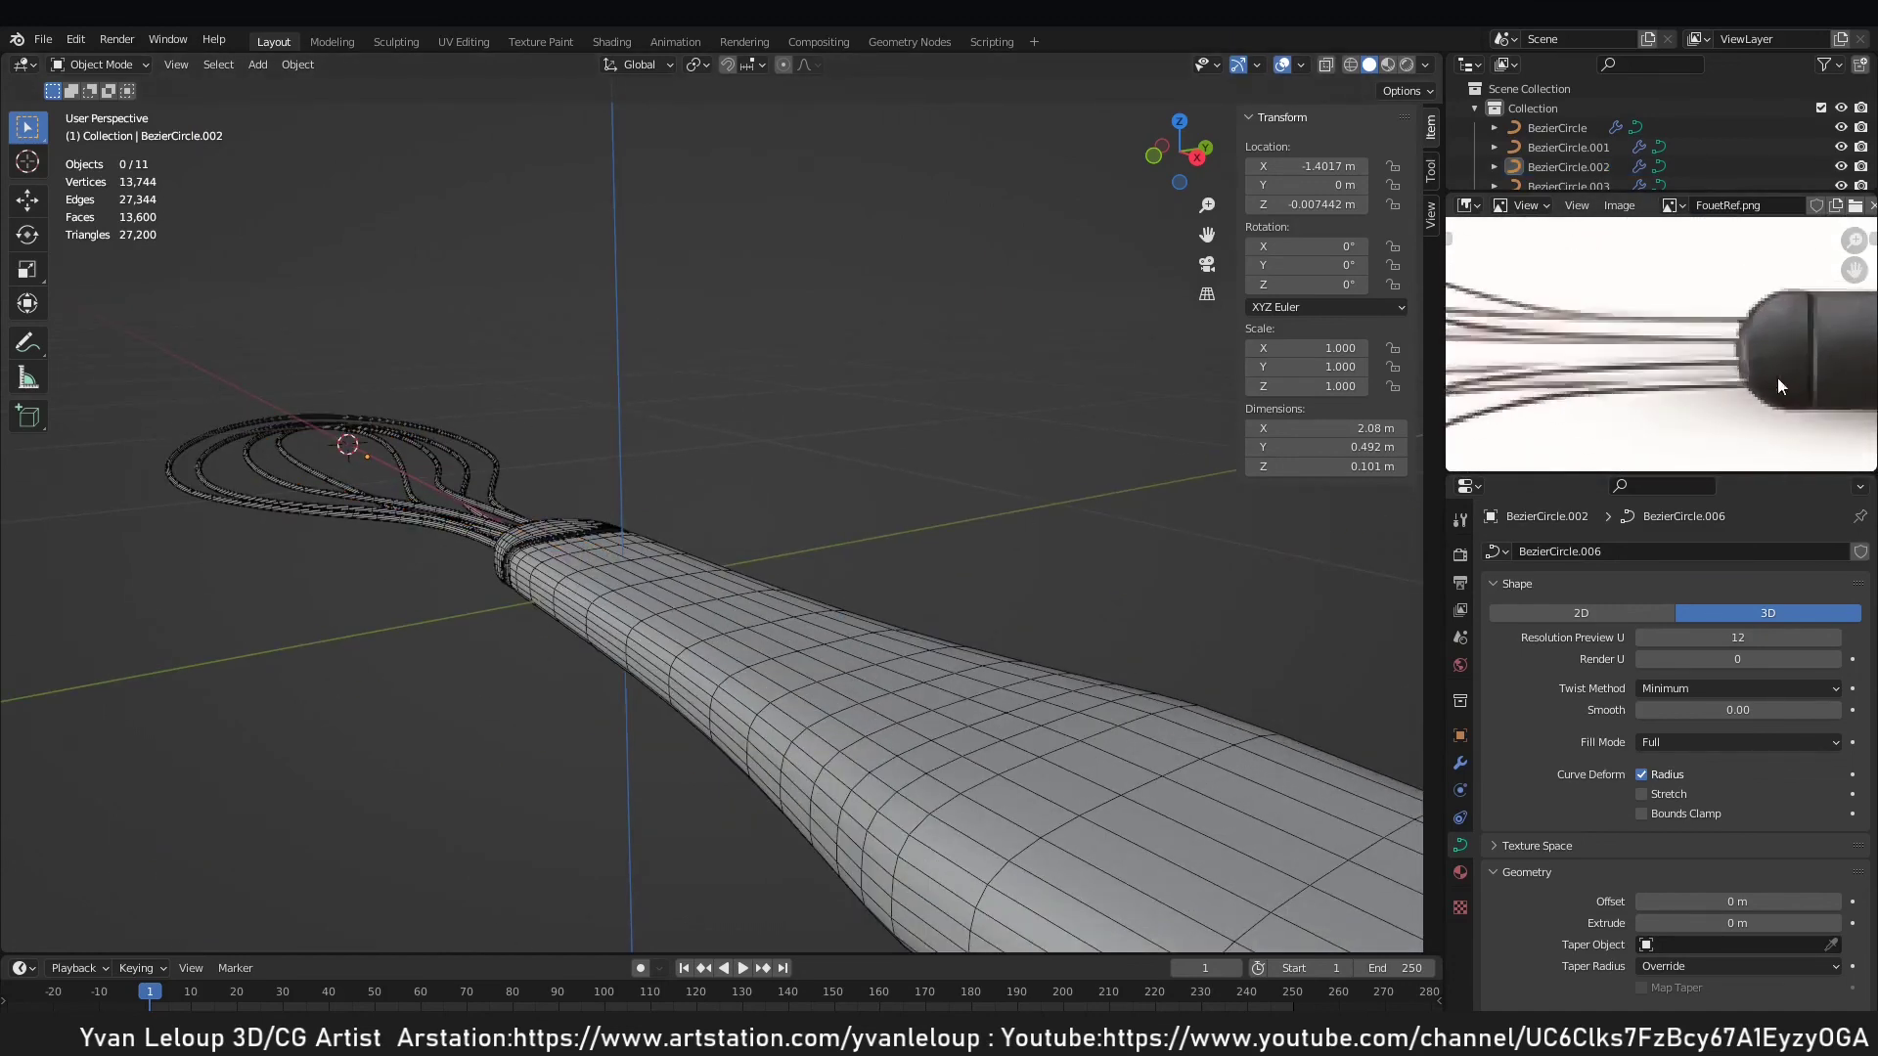
pyautogui.scroll(5, 1671, 371)
pyautogui.scroll(-4, 1663, 390)
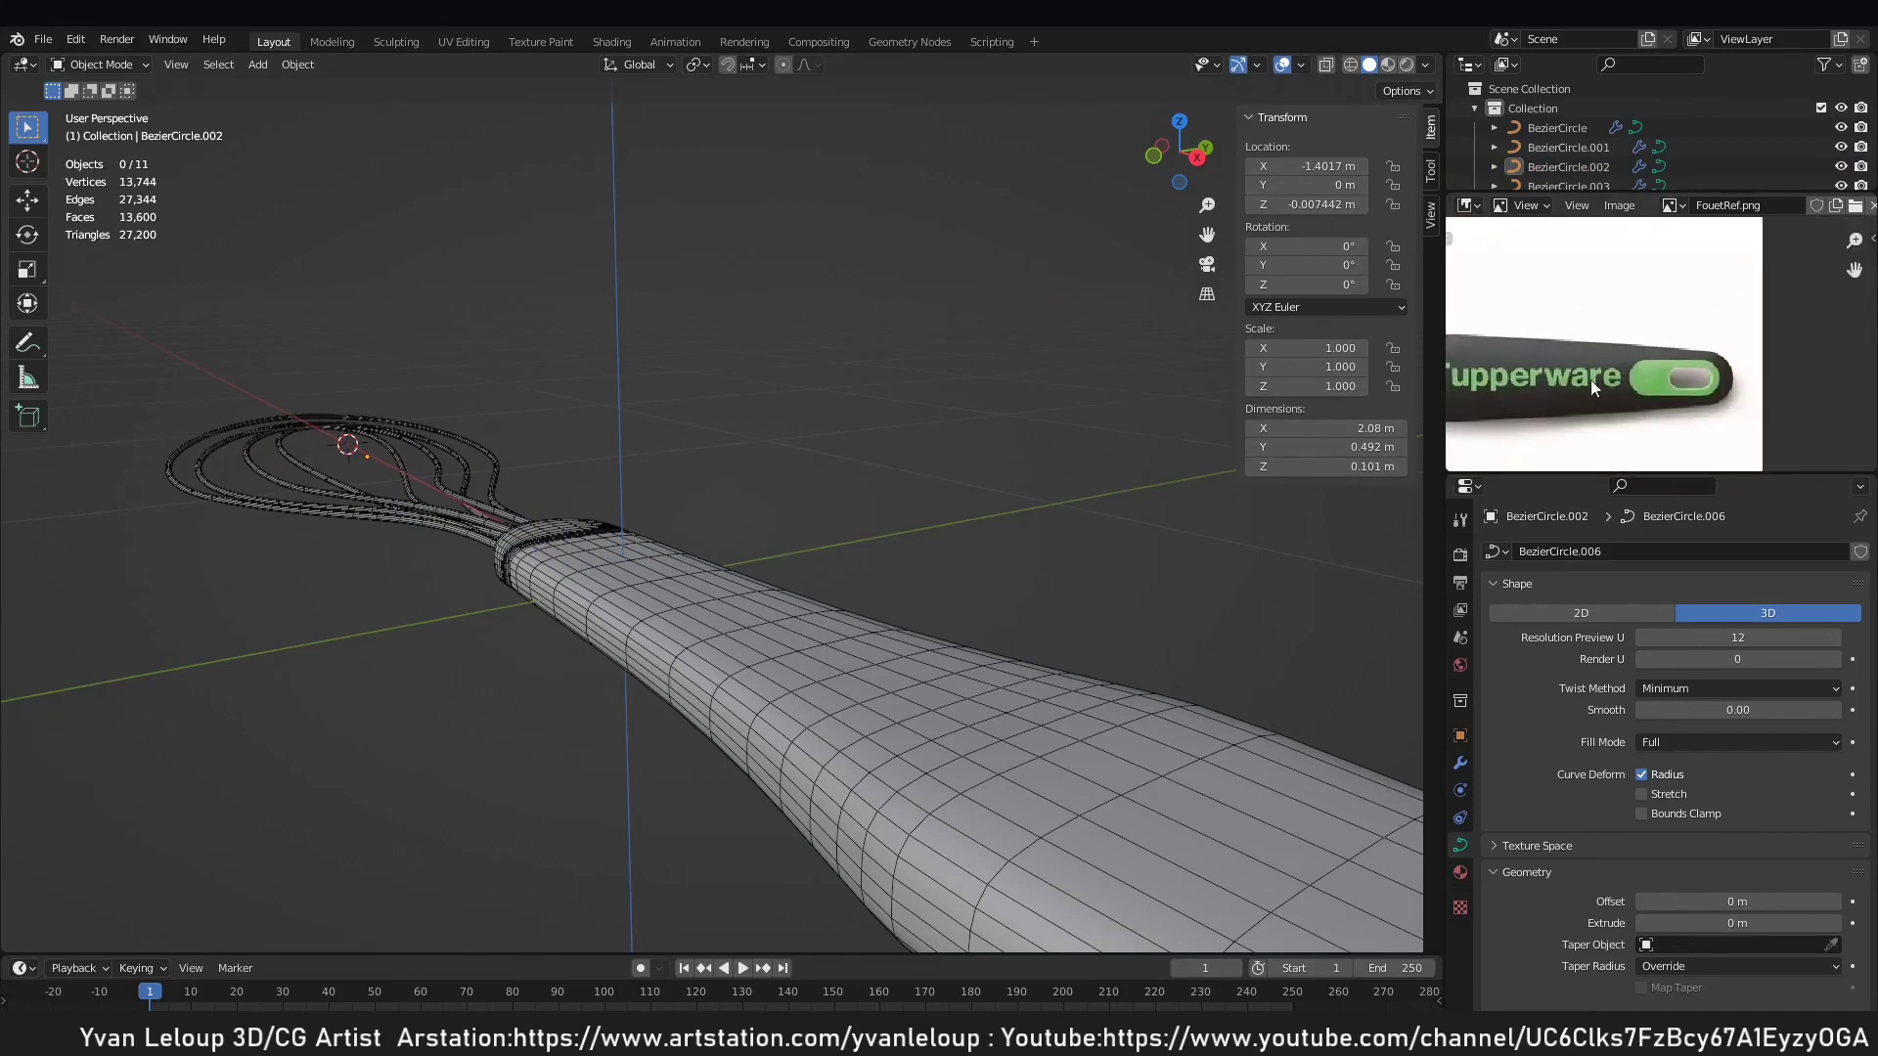
pyautogui.scroll(3, 1681, 371)
pyautogui.scroll(-4, 1593, 431)
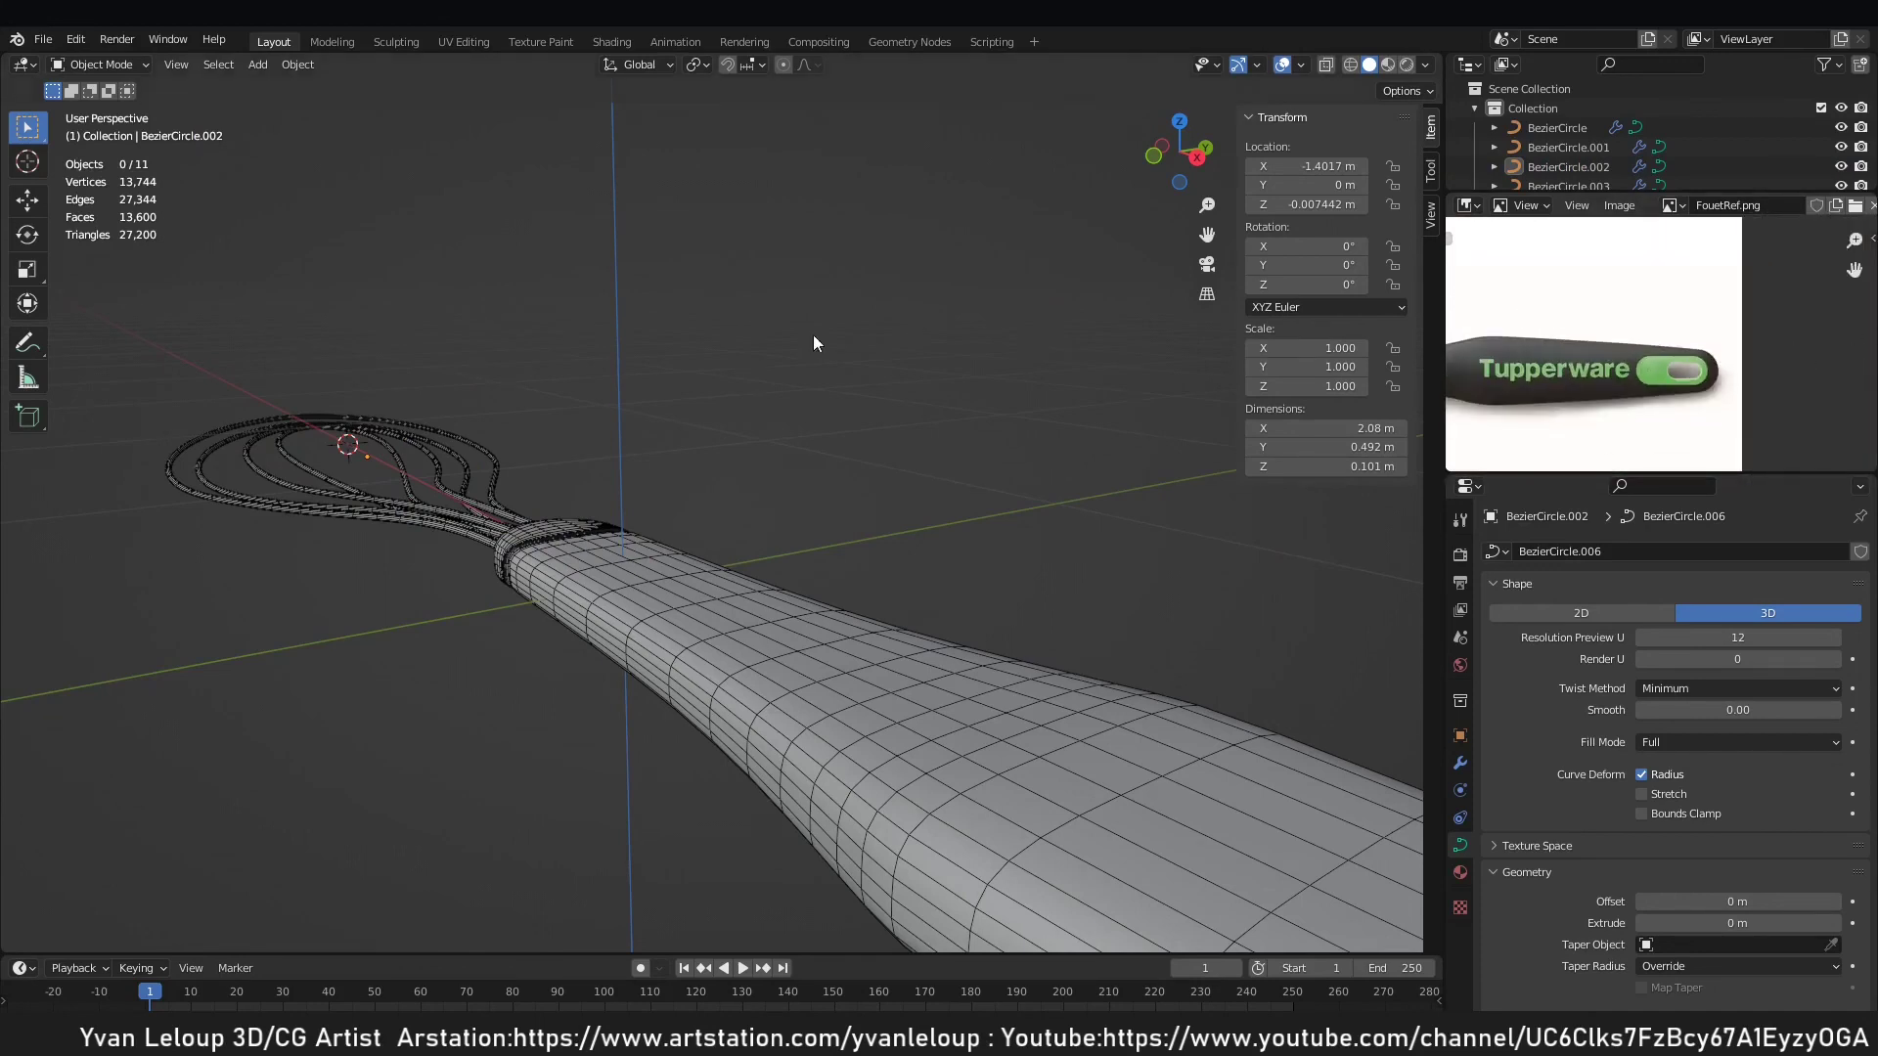
pyautogui.moveTo(813, 335); pyautogui.dragTo(749, 380, button='middle')
pyautogui.scroll(-5, 749, 380)
pyautogui.scroll(7, 789, 399)
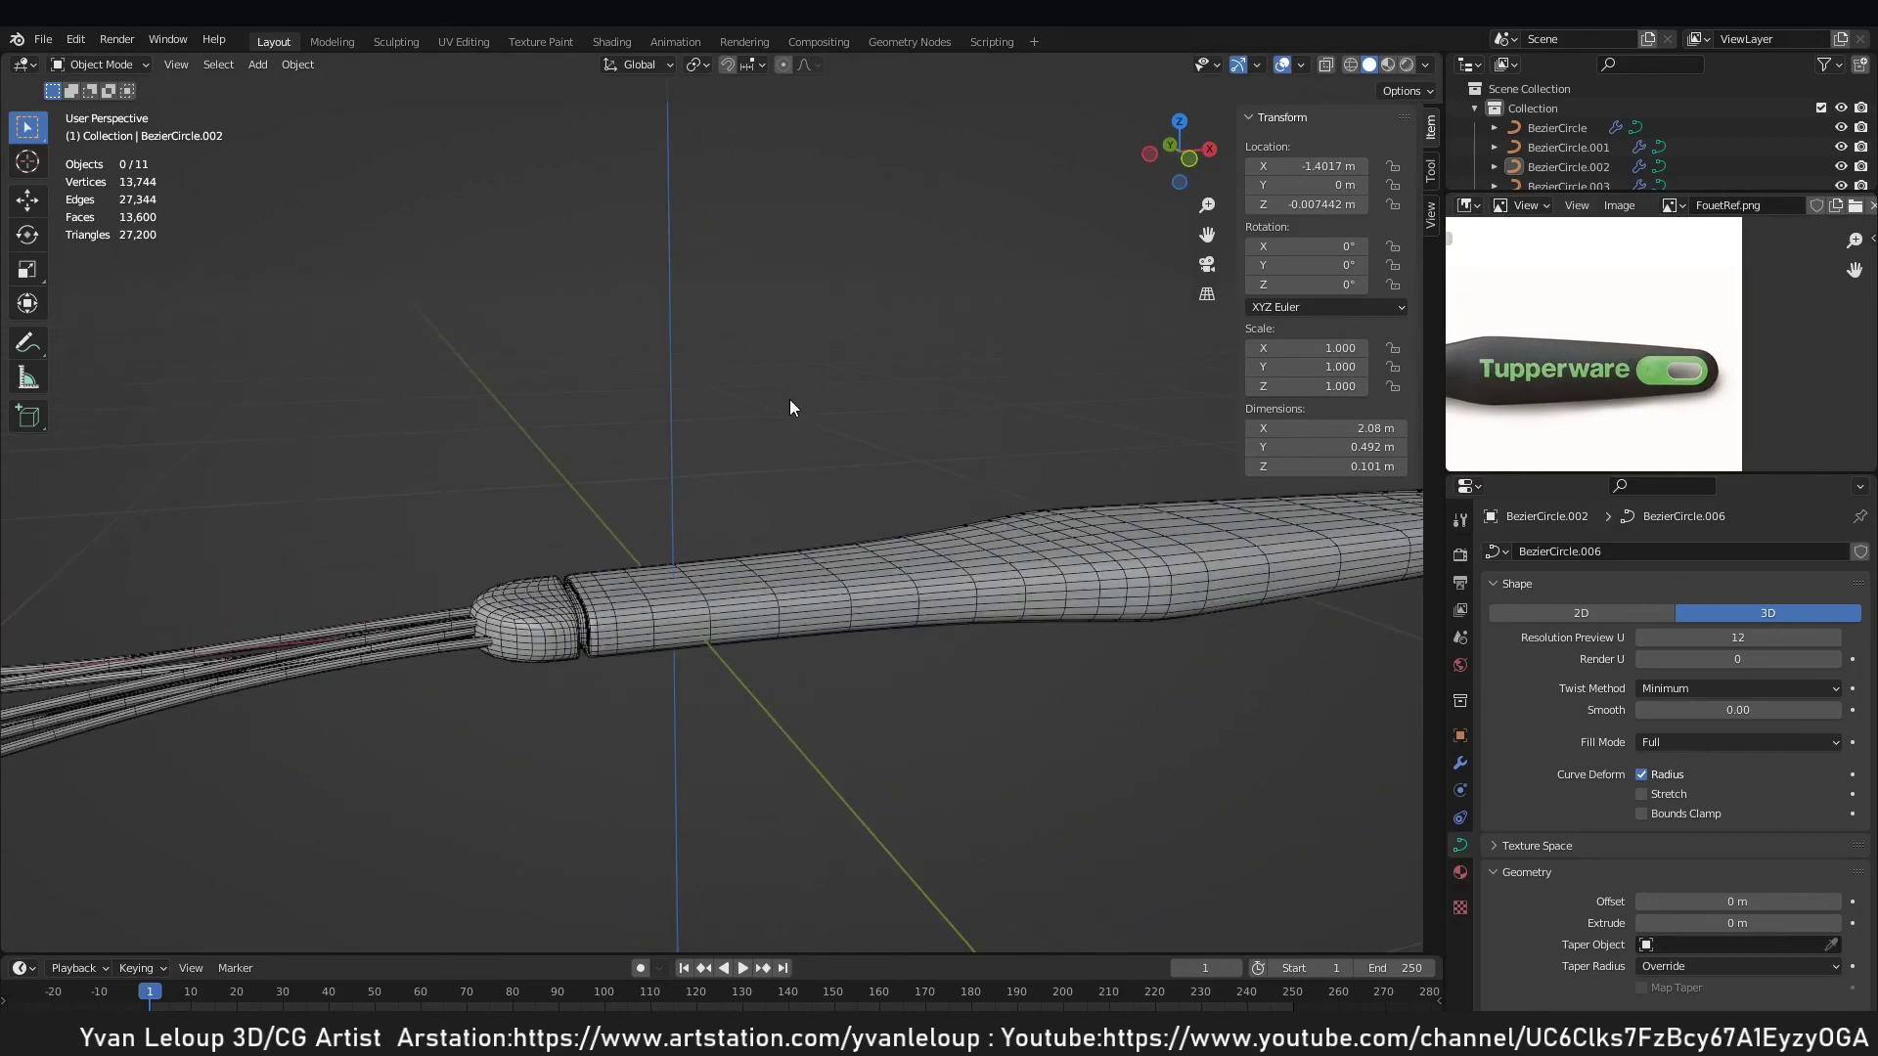